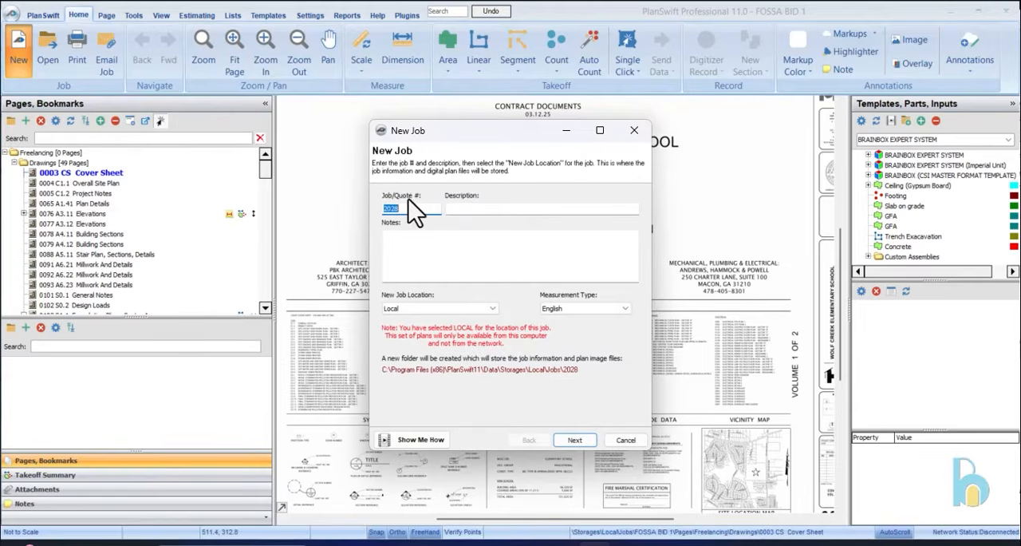
Enter job number 2026, description "commercial development" and the note "Youtube Tutorial" for the new local job, and submit the details
{"action": "left_click", "coordinate": [394, 208]}
{"action": "left_click_drag", "start_coordinate": [394, 213], "coordinate": [393, 213]}
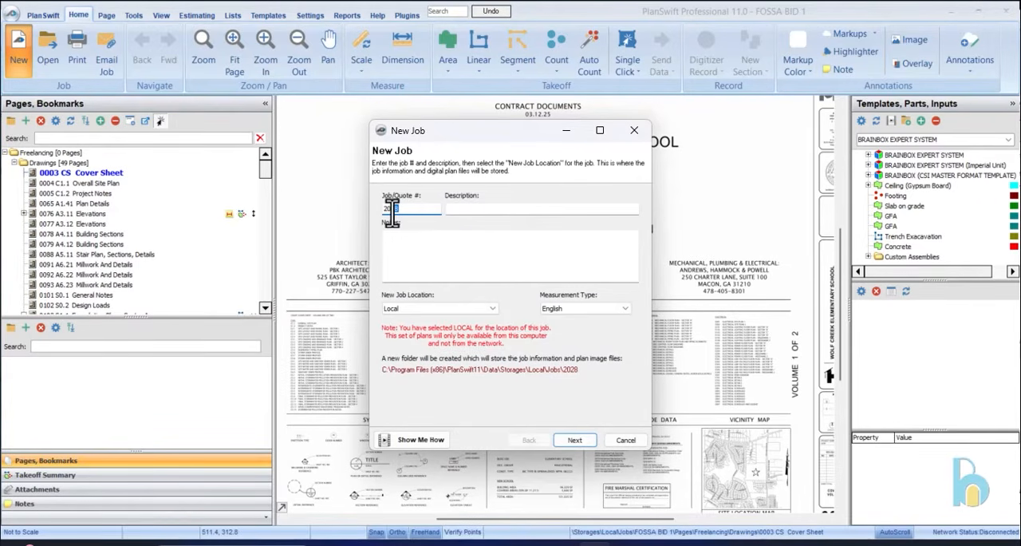
{"action": "type", "text": "26"}
{"action": "left_click", "coordinate": [480, 209]}
{"action": "type", "text": "co"}
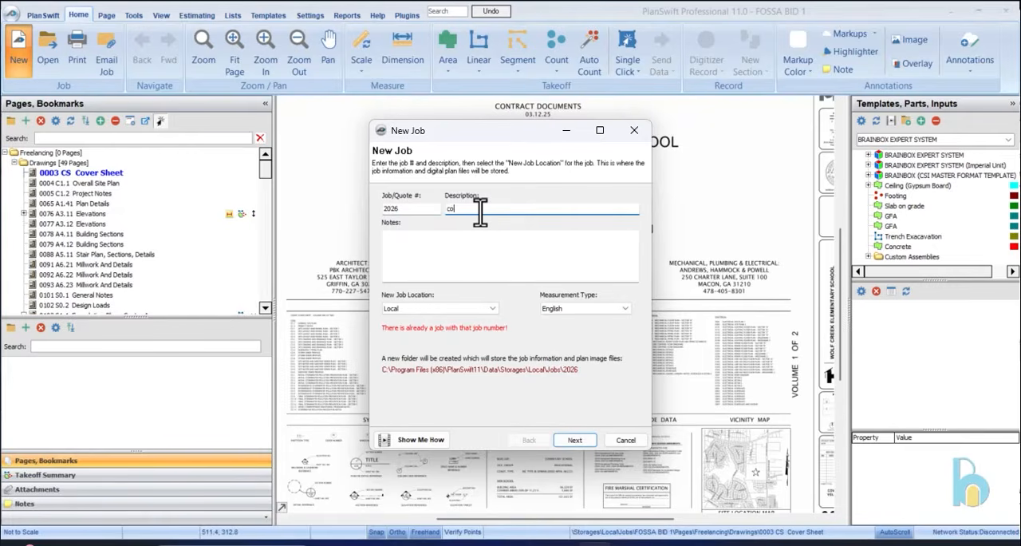
{"action": "type", "text": "mmercial development"}
{"action": "left_click", "coordinate": [473, 269]}
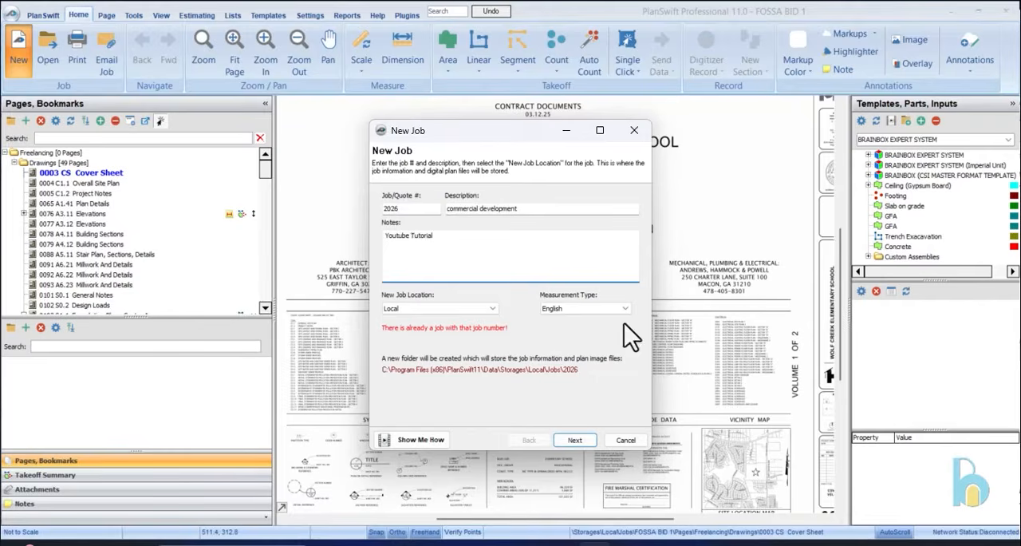
{"action": "left_click", "coordinate": [577, 441]}
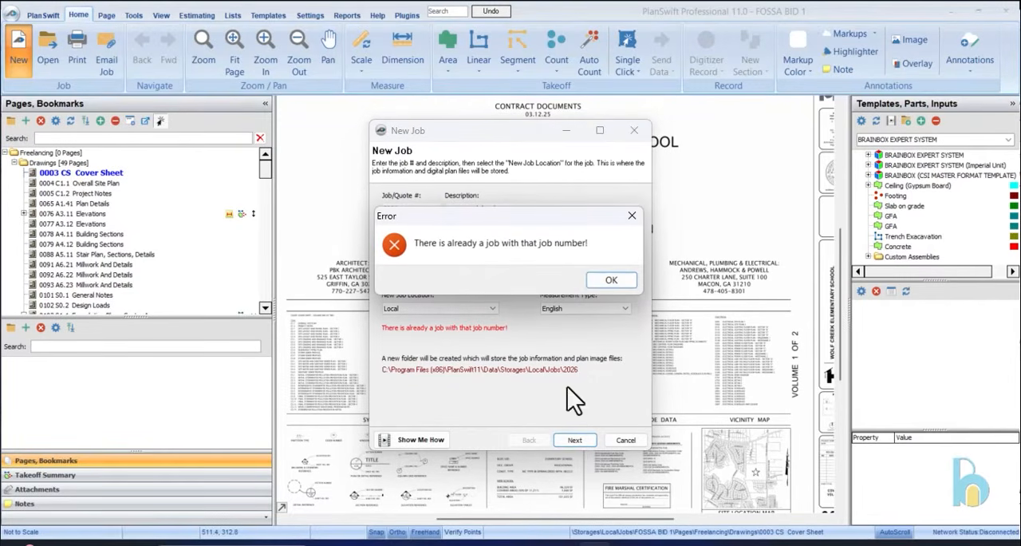
Change the job number to "2026 comm" and continue to the image file selection
{"action": "left_click", "coordinate": [611, 280]}
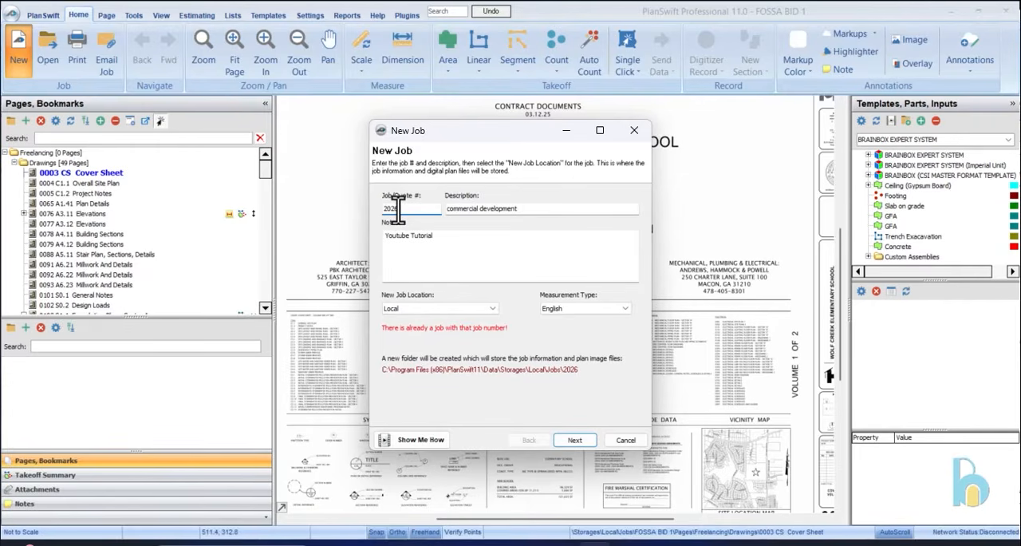
{"action": "type", "text": "comm"}
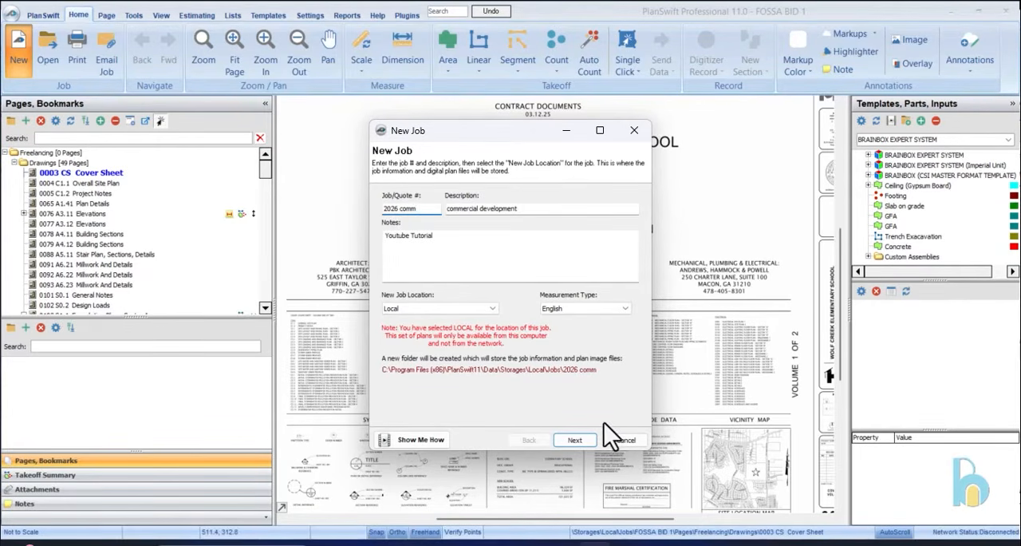
{"action": "left_click", "coordinate": [584, 442]}
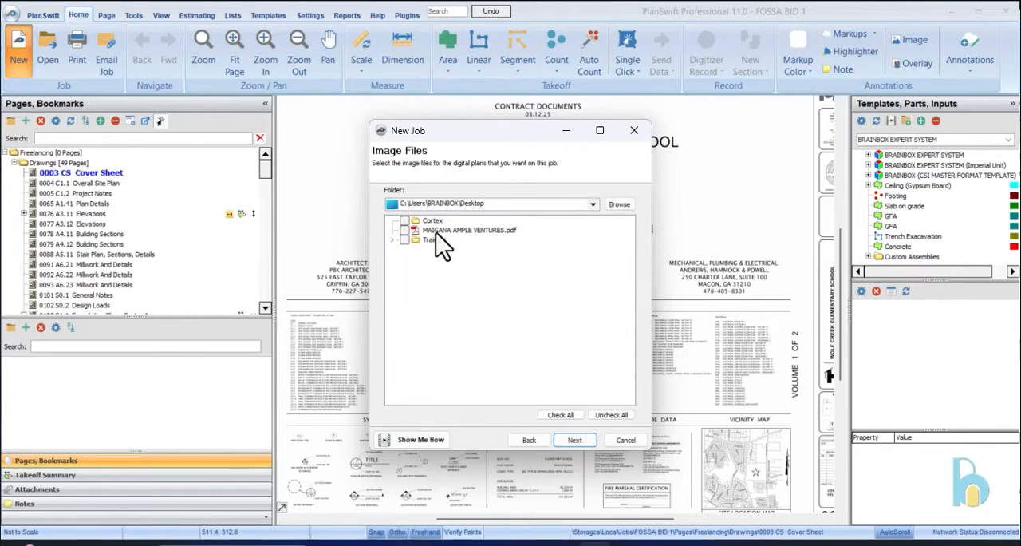
Create the job from MAIGANA AMPLE VENTURES.pdf, converting it to TIF in the 256 Color format
{"action": "left_click", "coordinate": [404, 231]}
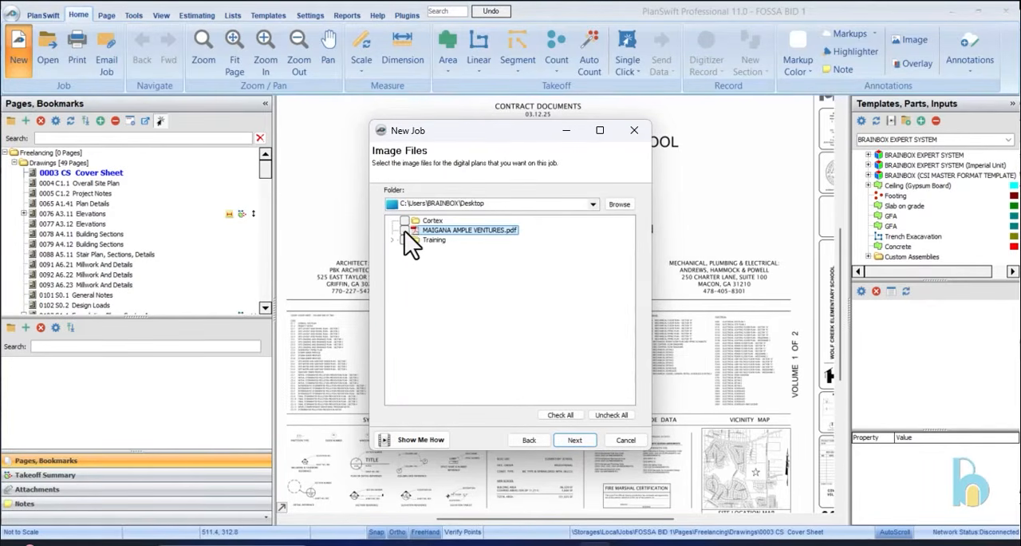
{"action": "left_click", "coordinate": [572, 444]}
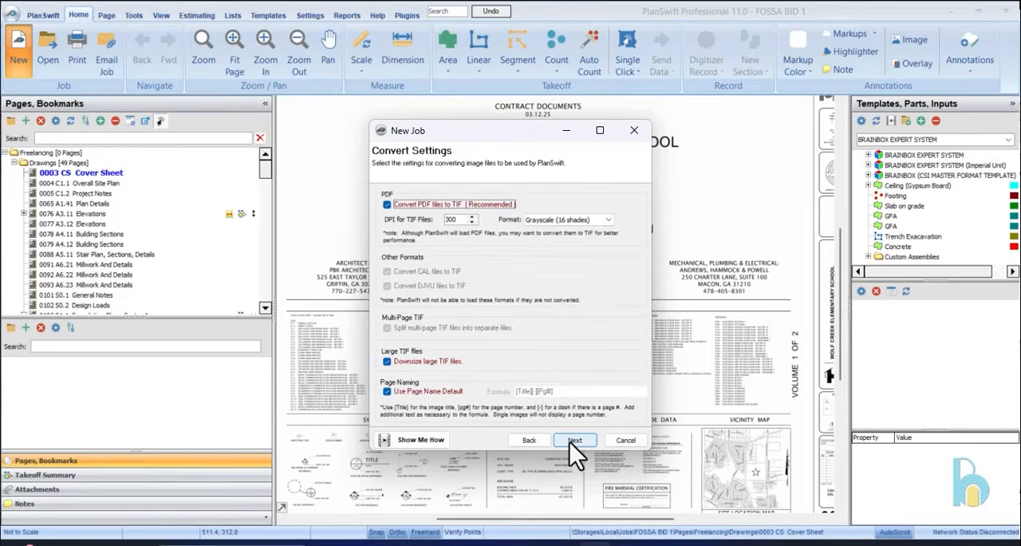
{"action": "left_click", "coordinate": [563, 221]}
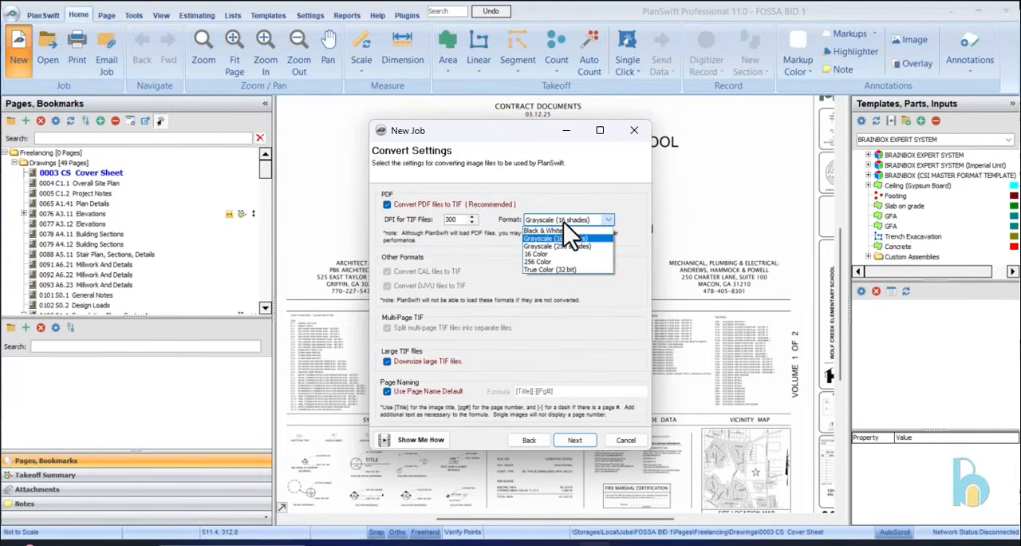
{"action": "left_click", "coordinate": [556, 262]}
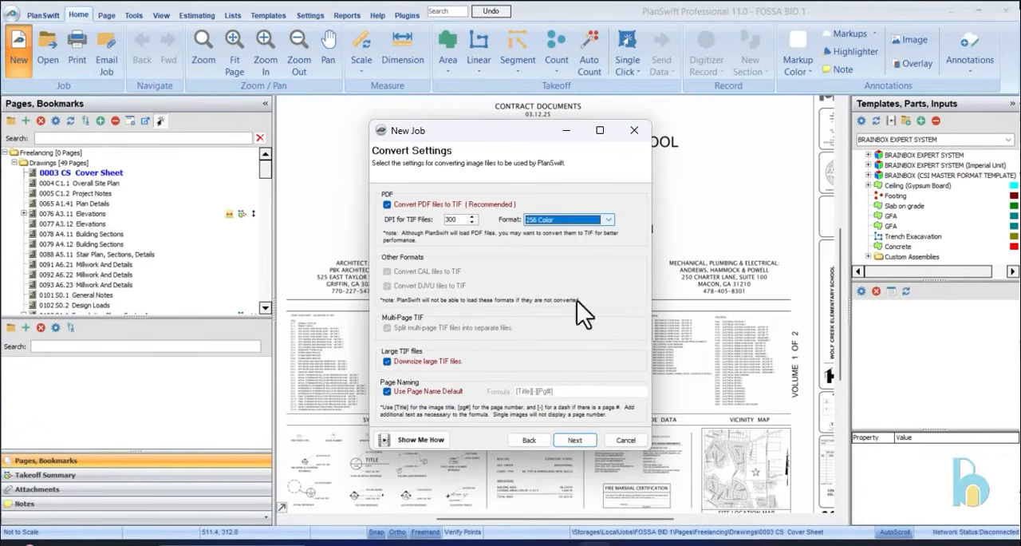
{"action": "left_click", "coordinate": [576, 442]}
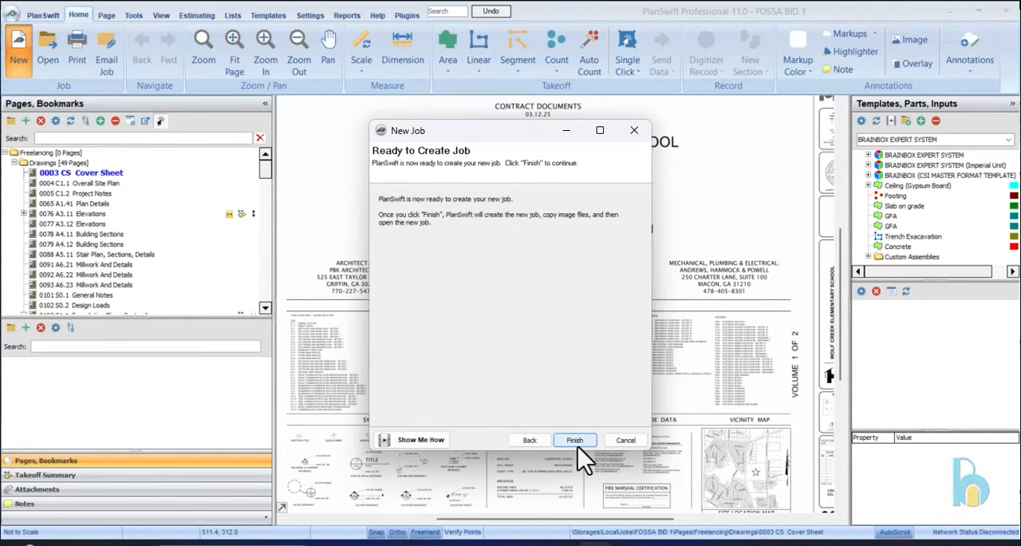
{"action": "left_click", "coordinate": [575, 441]}
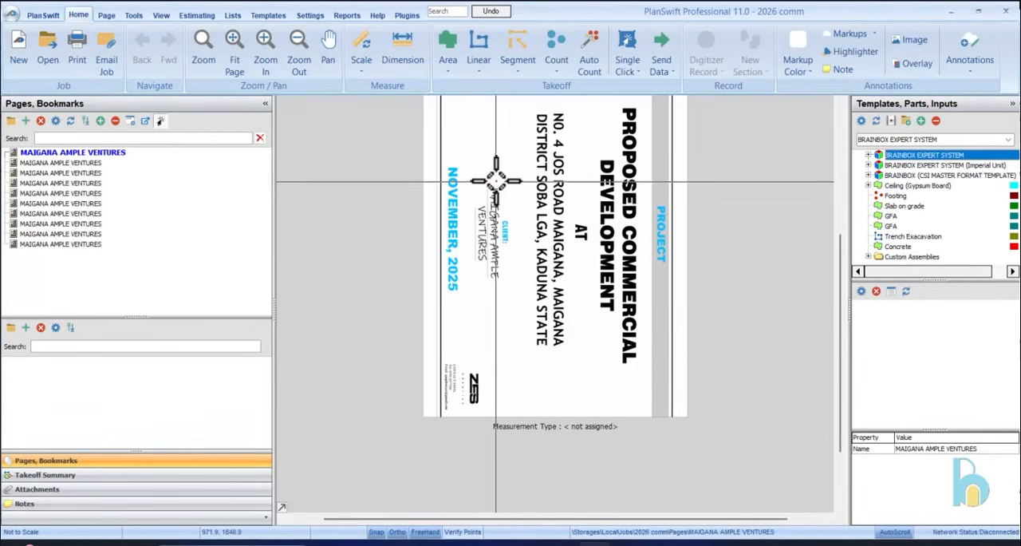
Rotate the cover page so that its title text reads upright
{"action": "scroll", "coordinate": [505, 138], "scroll_direction": "up", "scroll_amount": 2}
{"action": "scroll", "coordinate": [480, 208], "scroll_direction": "down", "scroll_amount": 2}
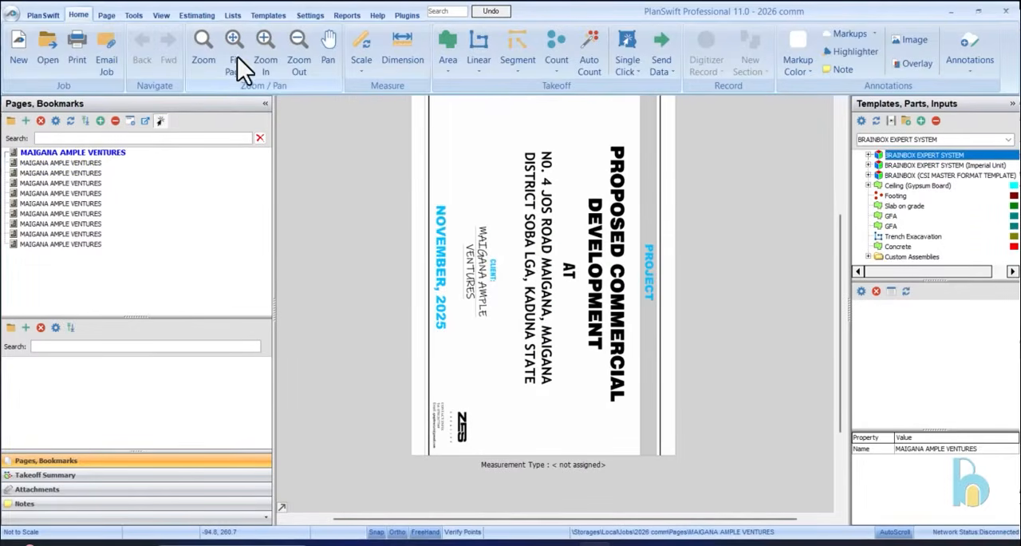
{"action": "left_click", "coordinate": [110, 20]}
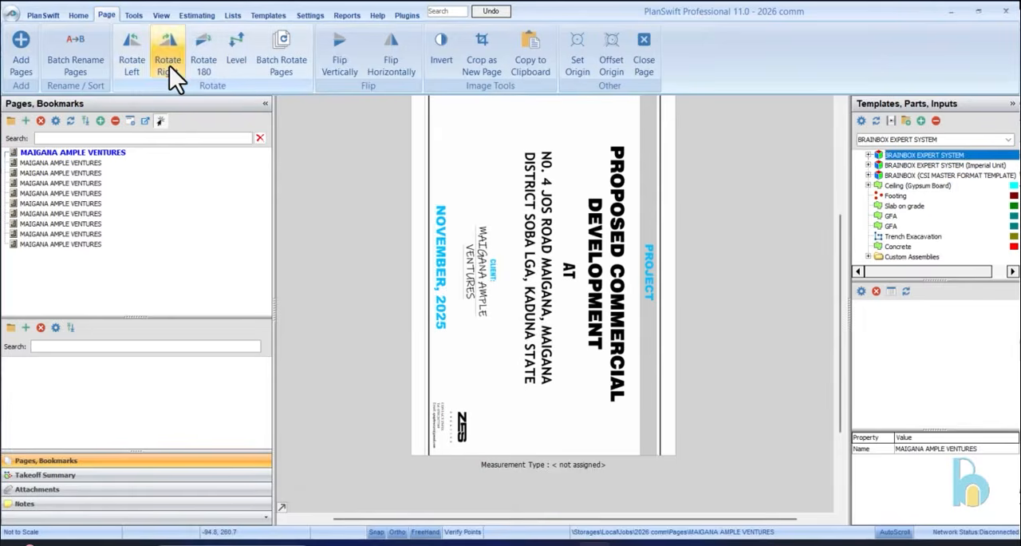
{"action": "left_click", "coordinate": [169, 66]}
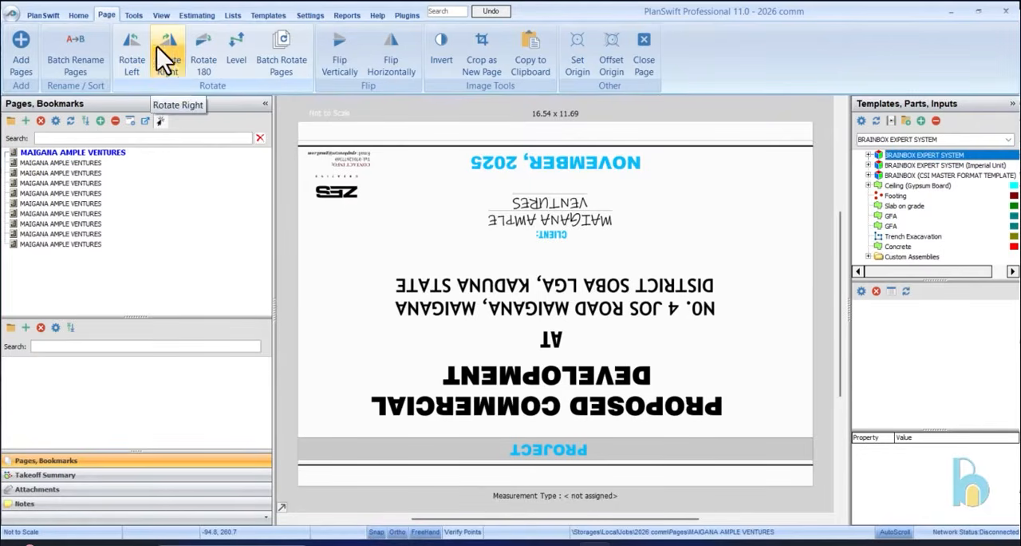
{"action": "left_click", "coordinate": [132, 44]}
{"action": "left_click", "coordinate": [132, 44]}
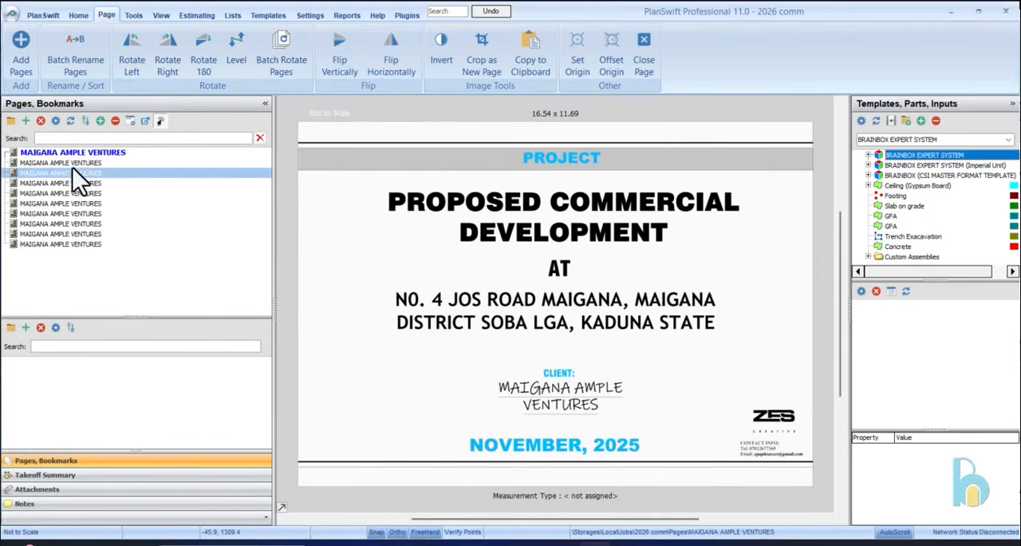
Rotate the second page and the ground floor plan page once to the left each
{"action": "left_click", "coordinate": [77, 165]}
{"action": "left_click", "coordinate": [134, 48]}
{"action": "left_click", "coordinate": [90, 179]}
{"action": "left_click", "coordinate": [91, 173]}
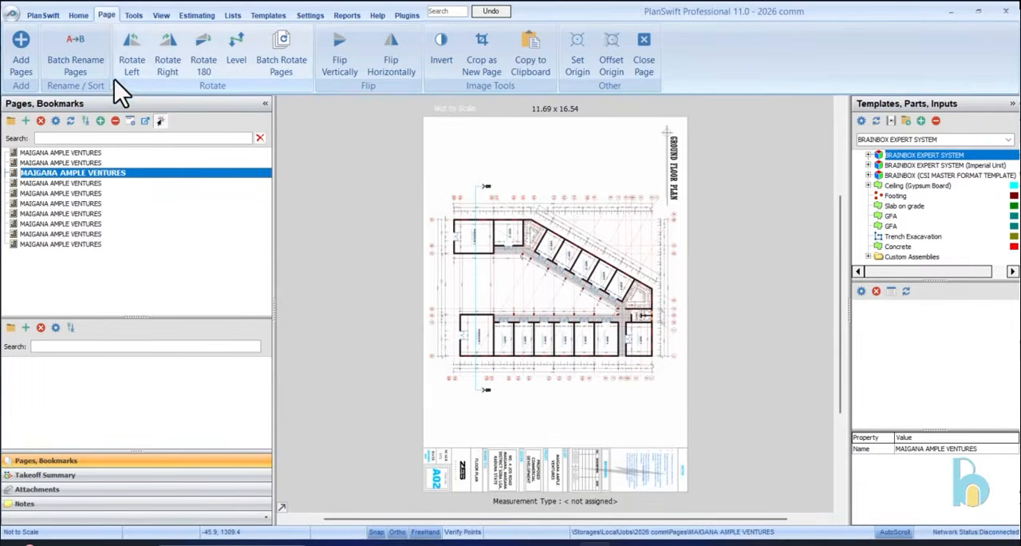
{"action": "left_click", "coordinate": [130, 54]}
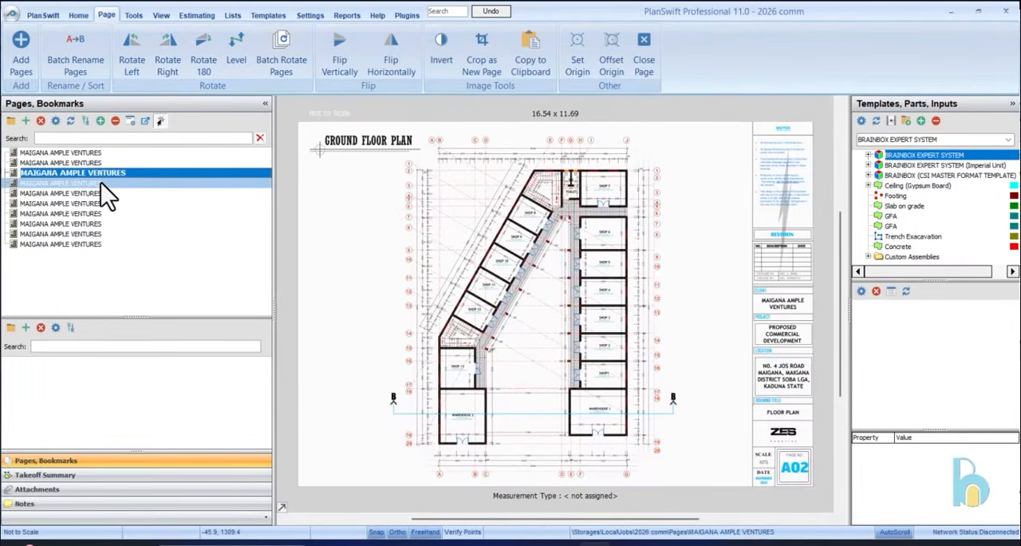
Rotate the first floor plan page once to the left so it reads upright
{"action": "left_click", "coordinate": [100, 180]}
{"action": "left_click", "coordinate": [135, 15]}
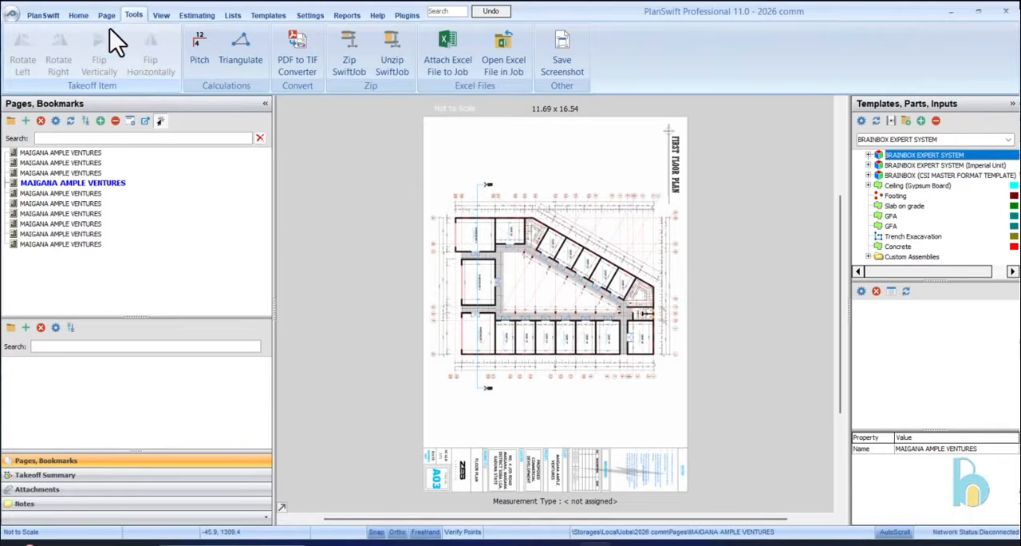
{"action": "left_click", "coordinate": [109, 17]}
{"action": "left_click", "coordinate": [128, 55]}
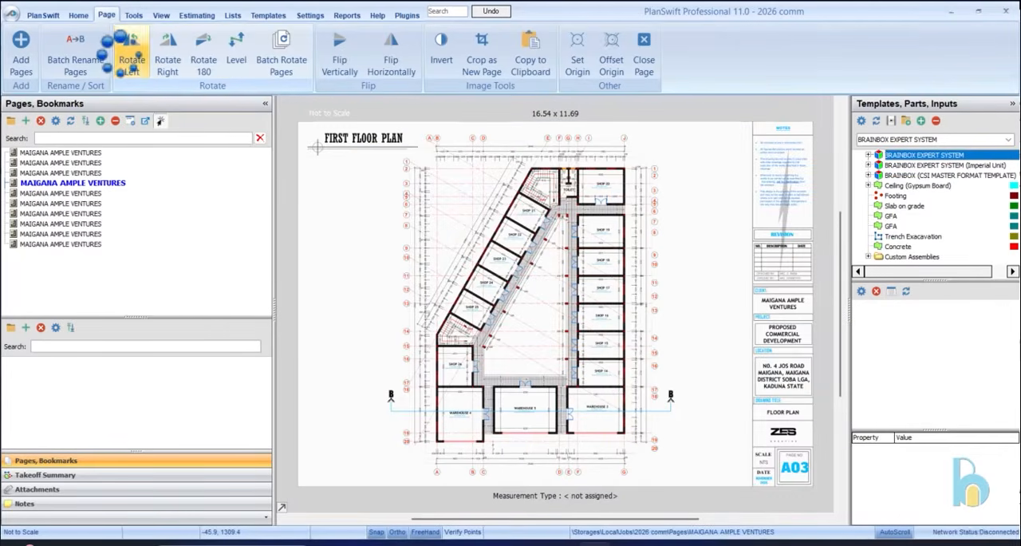
Select the pages from the roof plan through the 3D view and run Batch Rotate left with the "Start with first page" option
{"action": "left_click", "coordinate": [281, 55]}
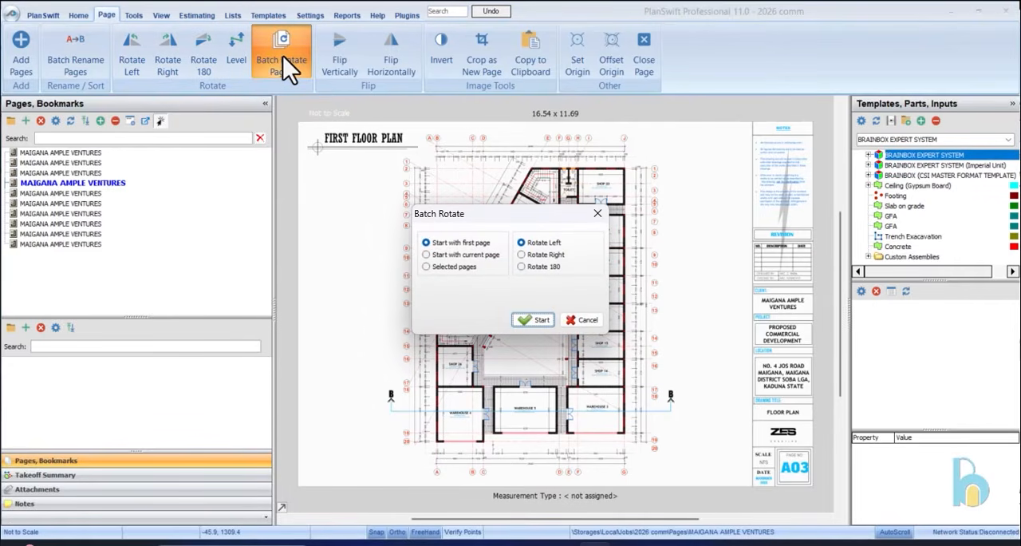
{"action": "left_click", "coordinate": [583, 320]}
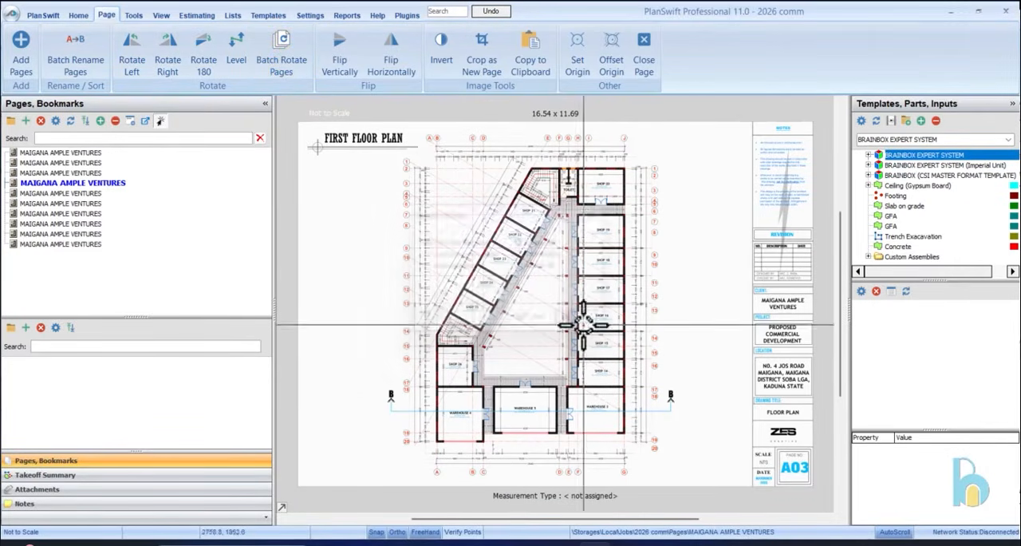
{"action": "left_click", "coordinate": [111, 194]}
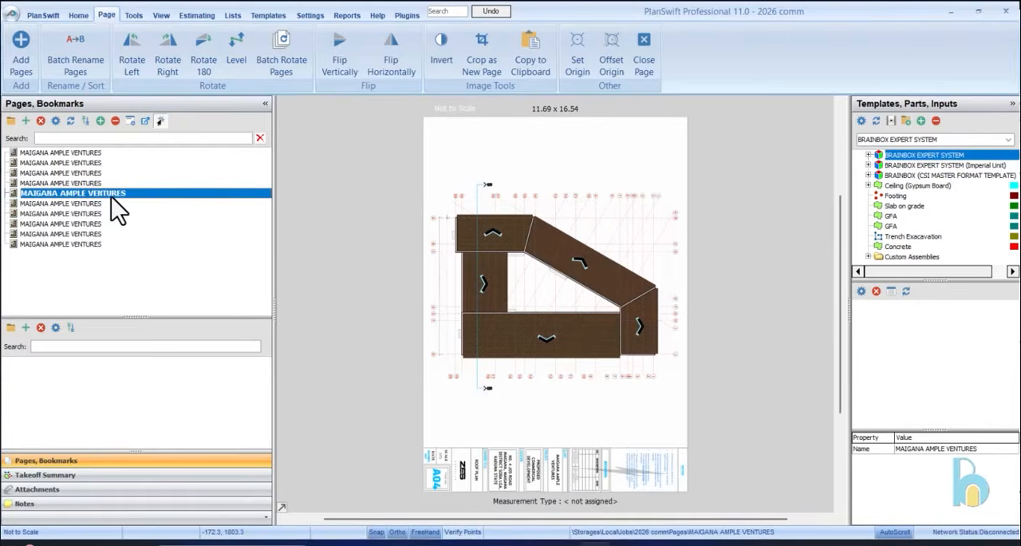
{"action": "left_click", "coordinate": [113, 243], "text": "shift"}
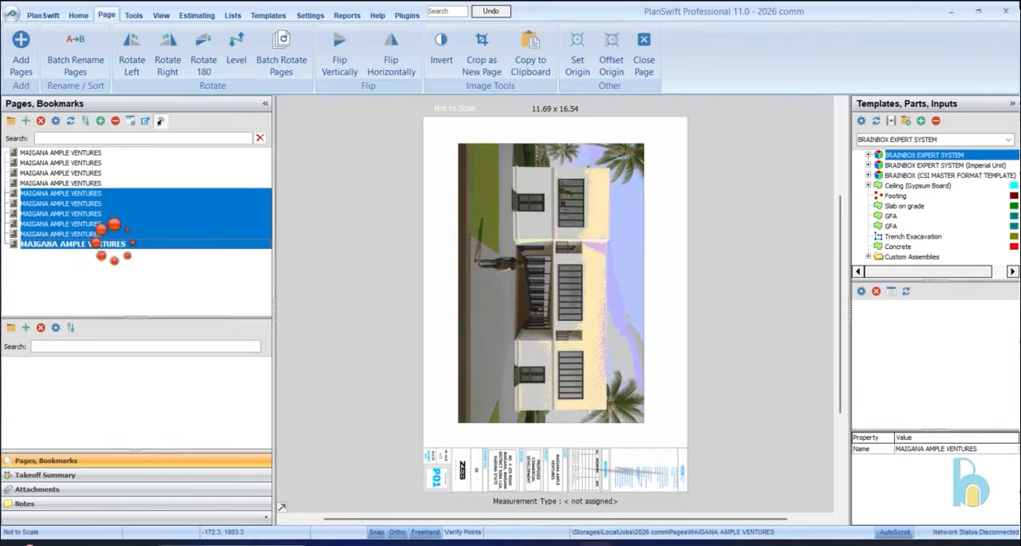
{"action": "left_click", "coordinate": [282, 52]}
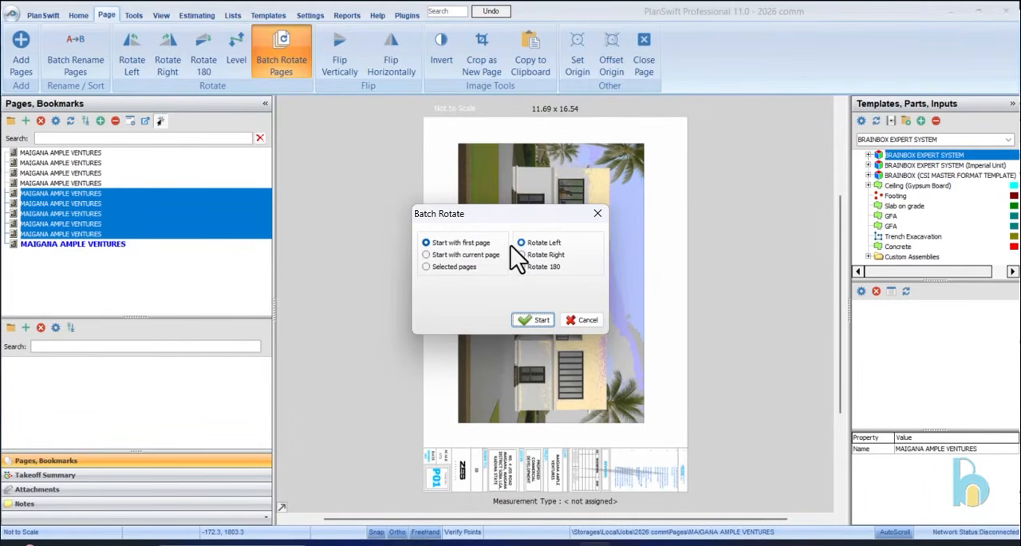
{"action": "left_click", "coordinate": [519, 317]}
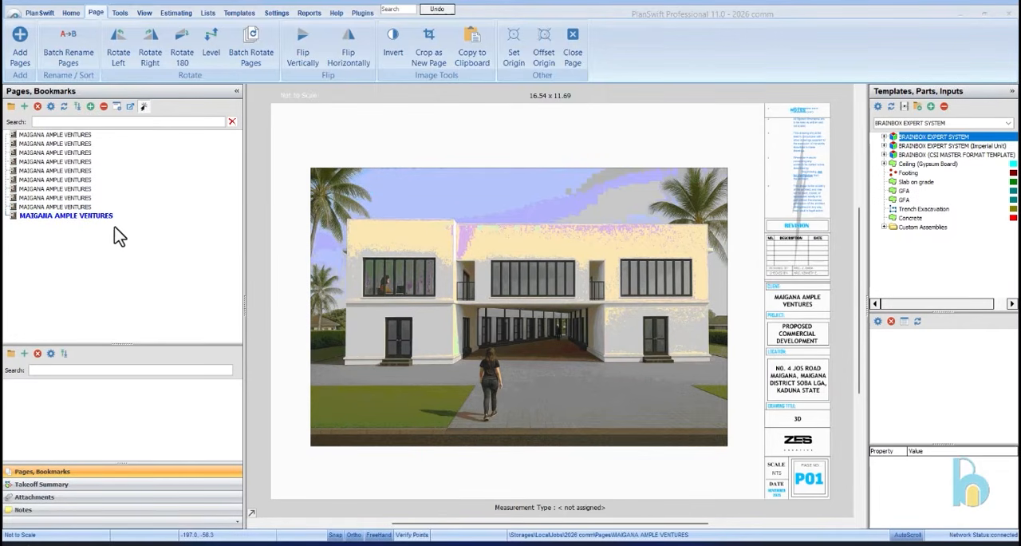
Look through the drawing pages, from the last ones back to the cover page, to check each page's orientation
{"action": "left_click", "coordinate": [90, 206]}
{"action": "left_click", "coordinate": [89, 189]}
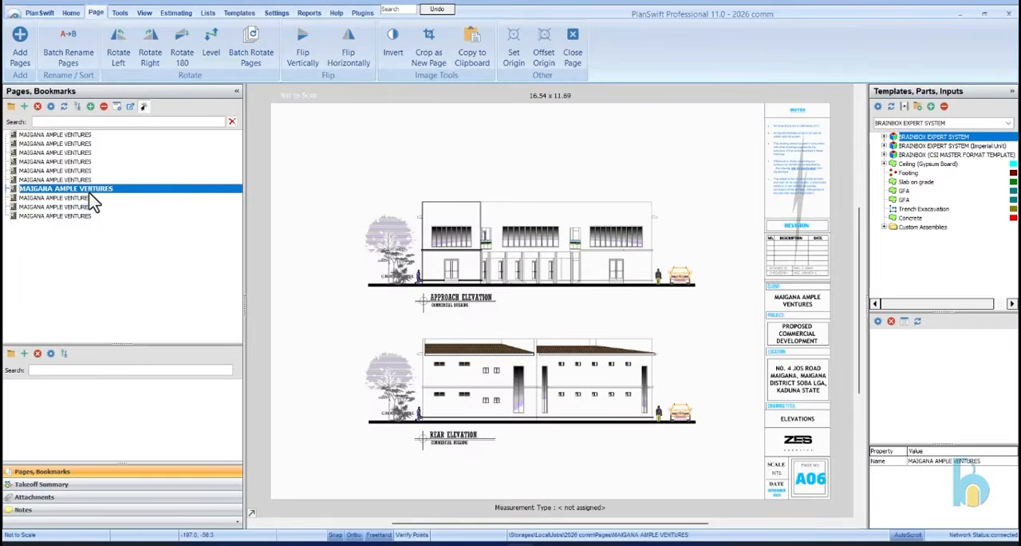
{"action": "left_click", "coordinate": [88, 179]}
{"action": "left_click", "coordinate": [101, 162]}
{"action": "left_click", "coordinate": [91, 145]}
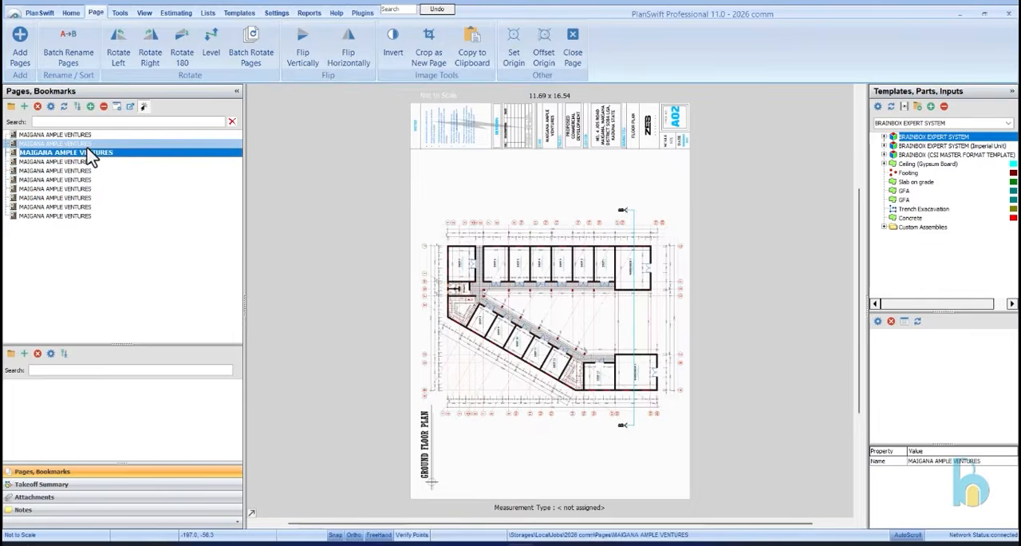
{"action": "left_click", "coordinate": [92, 153]}
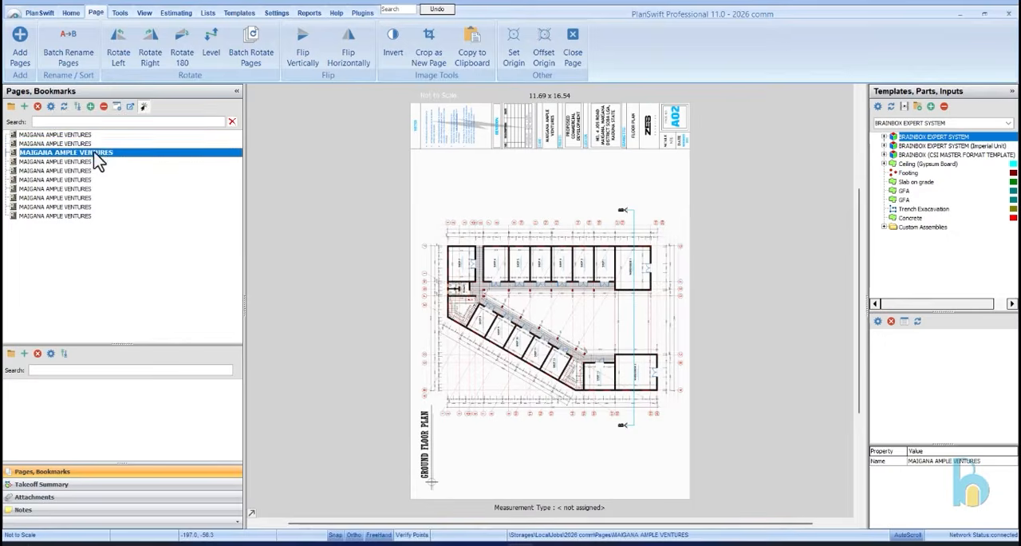
{"action": "left_click", "coordinate": [98, 144]}
{"action": "left_click", "coordinate": [100, 137]}
{"action": "left_click", "coordinate": [104, 145]}
{"action": "left_click", "coordinate": [107, 154]}
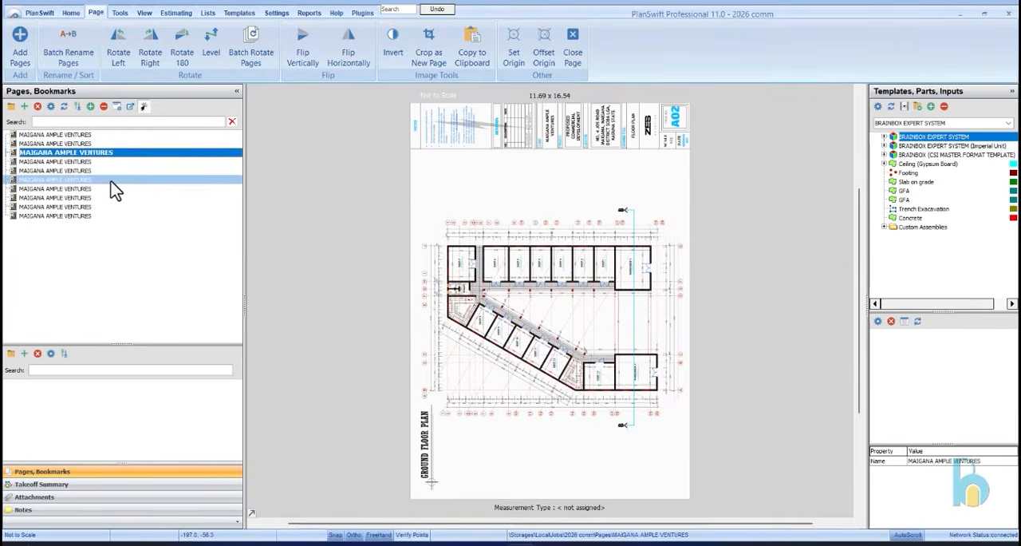
{"action": "left_click", "coordinate": [111, 179]}
{"action": "left_click", "coordinate": [107, 170]}
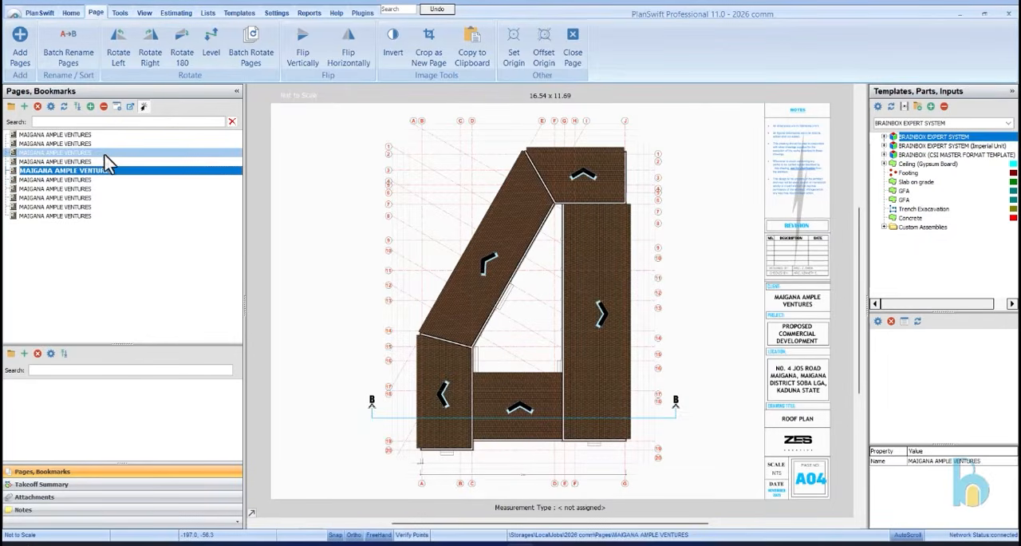
{"action": "left_click", "coordinate": [110, 145]}
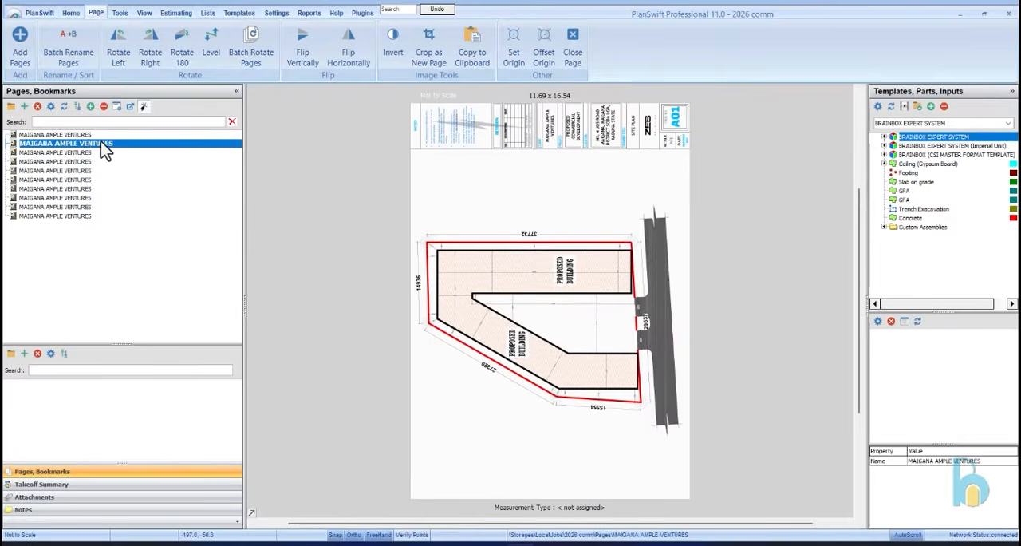
{"action": "left_click", "coordinate": [107, 135]}
{"action": "left_click", "coordinate": [110, 144]}
{"action": "left_click", "coordinate": [115, 135]}
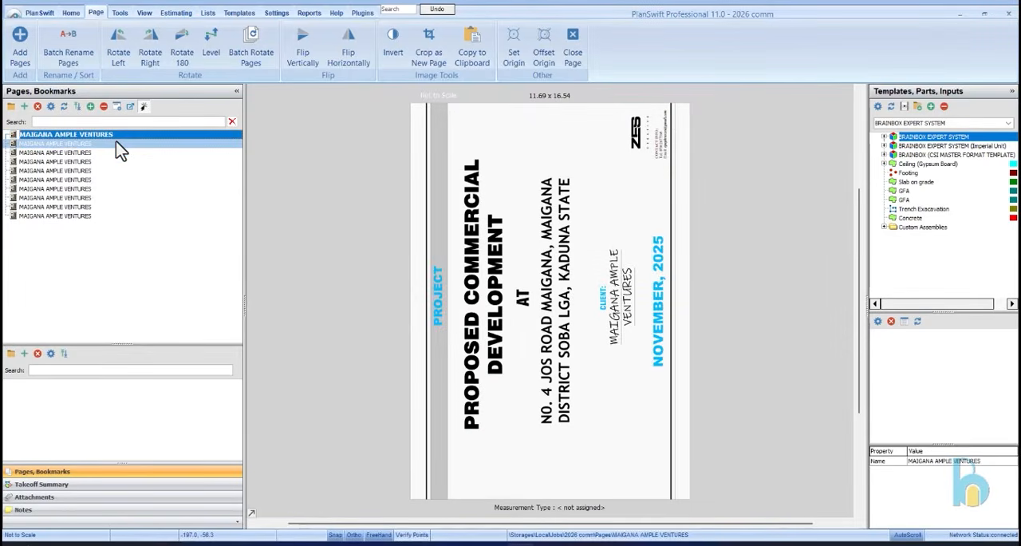
Rotate the site plan page to the left repeatedly until it reads upright
{"action": "left_click", "coordinate": [116, 143]}
{"action": "left_click", "coordinate": [119, 49]}
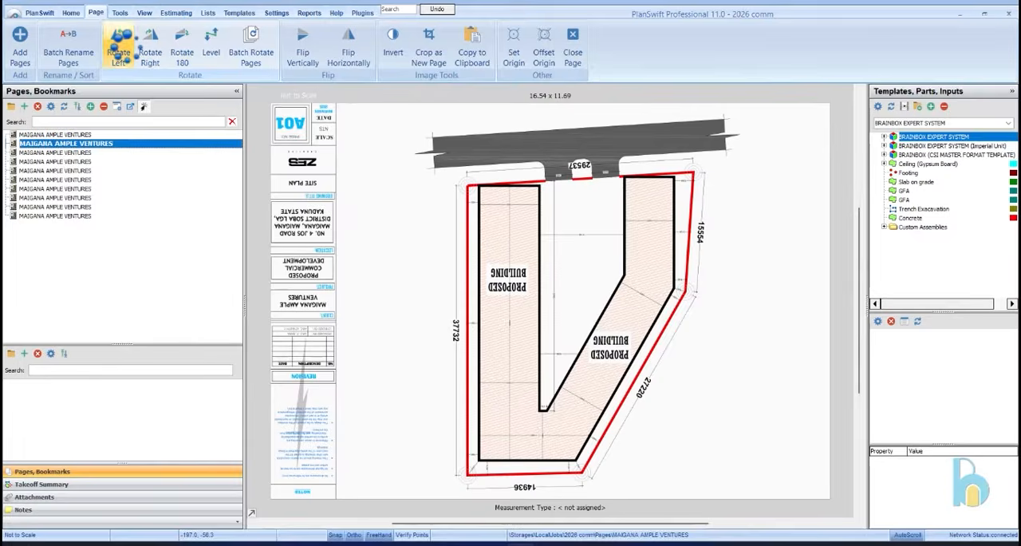
{"action": "left_click", "coordinate": [119, 50]}
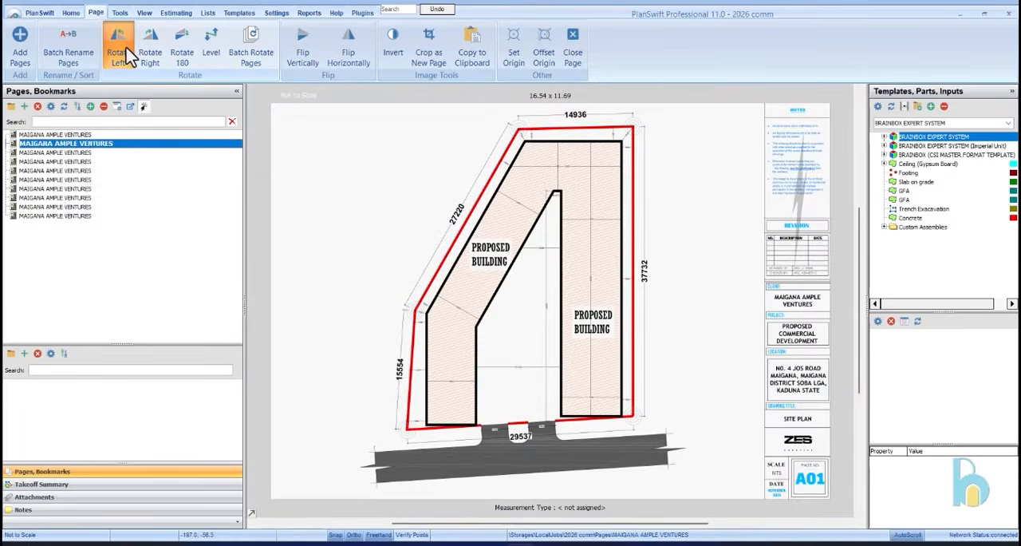
{"action": "left_click", "coordinate": [126, 56]}
{"action": "left_click", "coordinate": [126, 56]}
{"action": "left_click", "coordinate": [126, 56]}
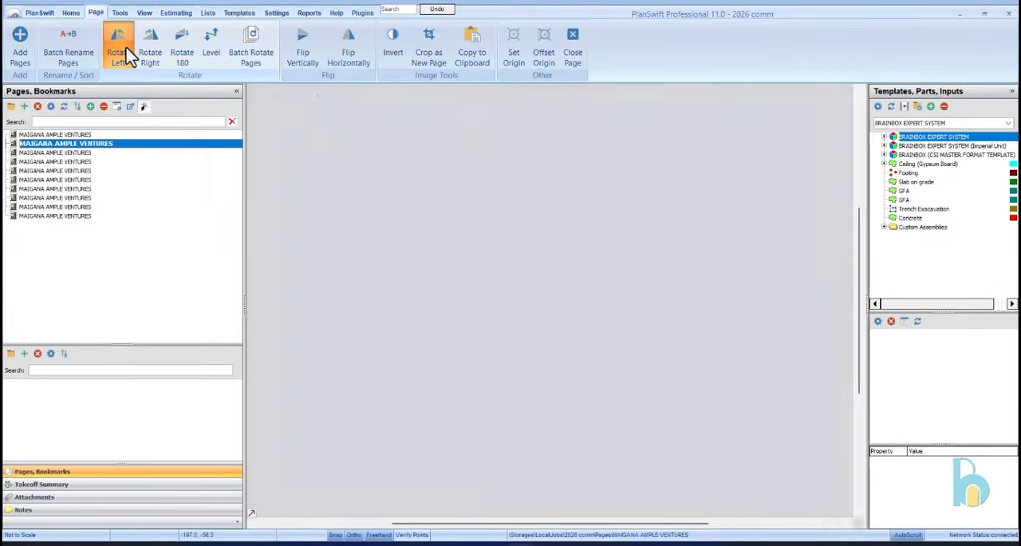
{"action": "left_click", "coordinate": [126, 56]}
Open the cover page and rotate it to the left to correct its orientation
{"action": "left_click", "coordinate": [132, 135]}
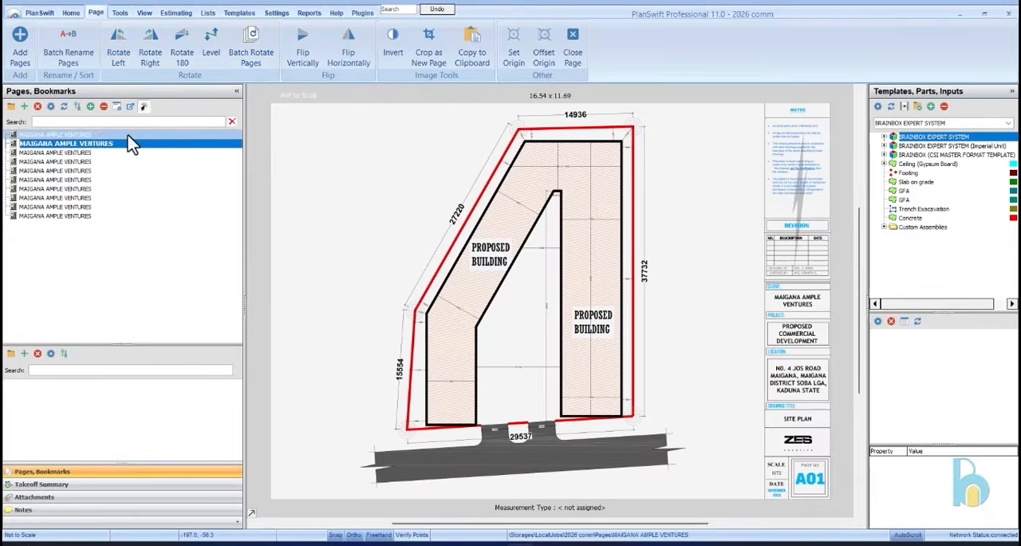
{"action": "left_click", "coordinate": [132, 59]}
{"action": "left_click", "coordinate": [128, 56]}
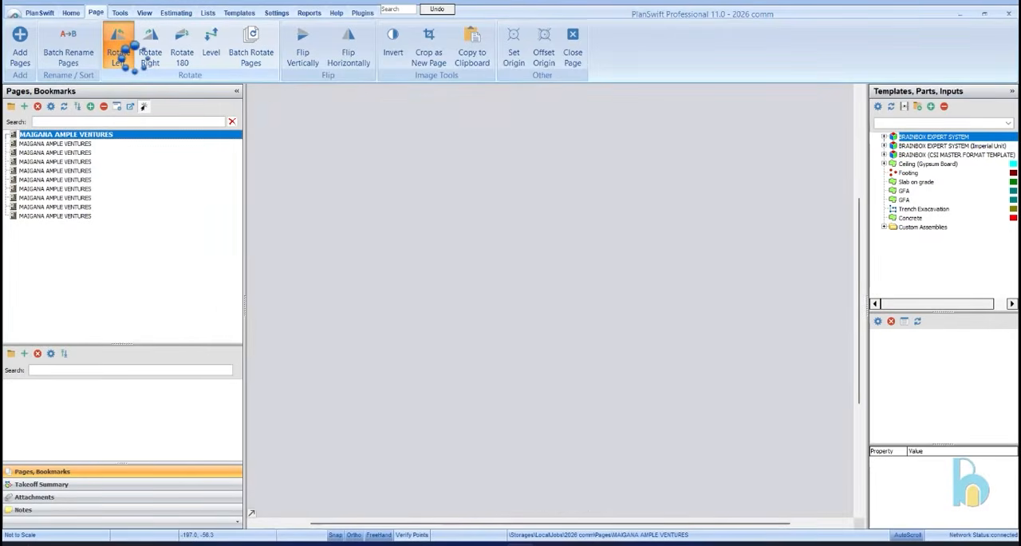
Rotate the ground floor plan and first floor plan pages once to the right each so they read upright
{"action": "left_click", "coordinate": [124, 144]}
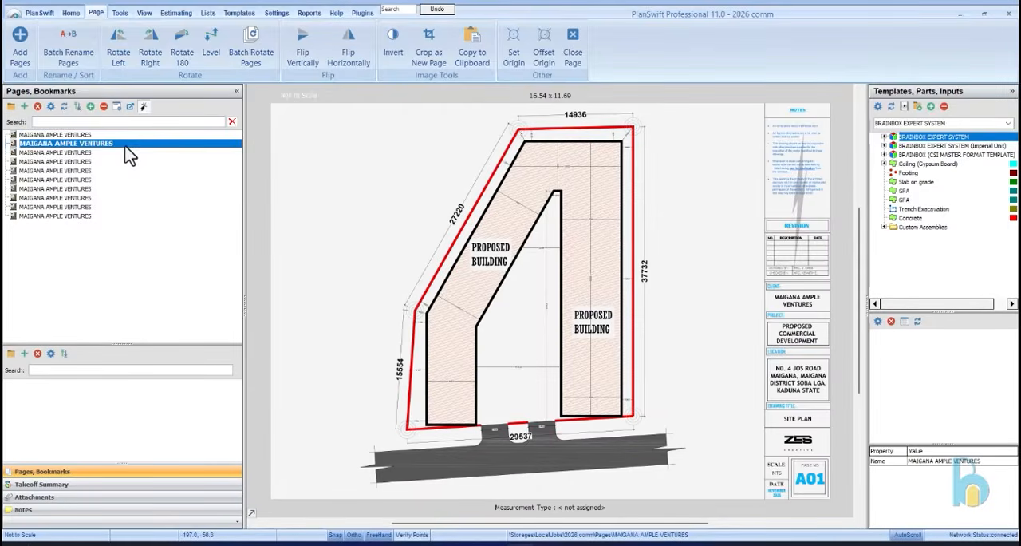
{"action": "left_click", "coordinate": [124, 153]}
{"action": "left_click", "coordinate": [150, 49]}
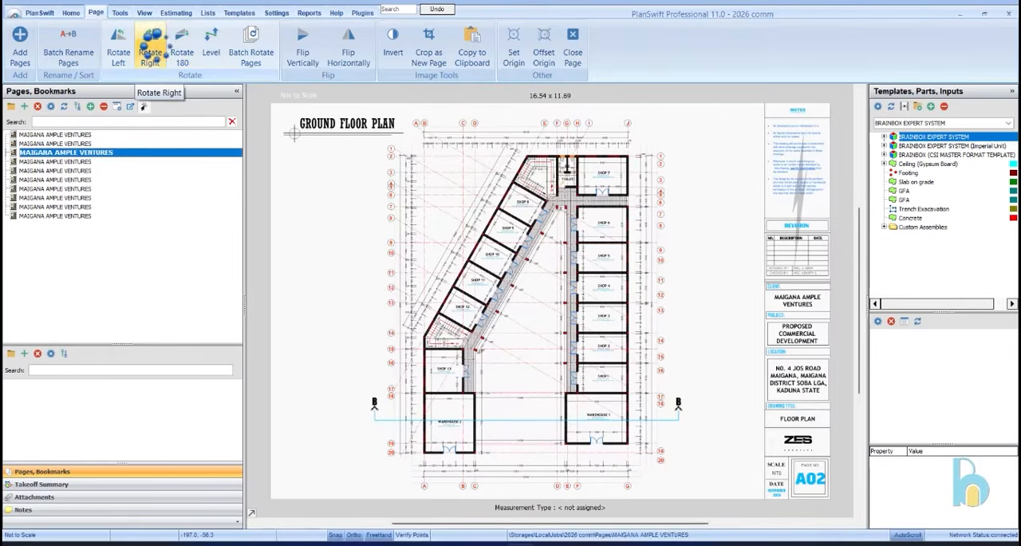
{"action": "left_click", "coordinate": [118, 165]}
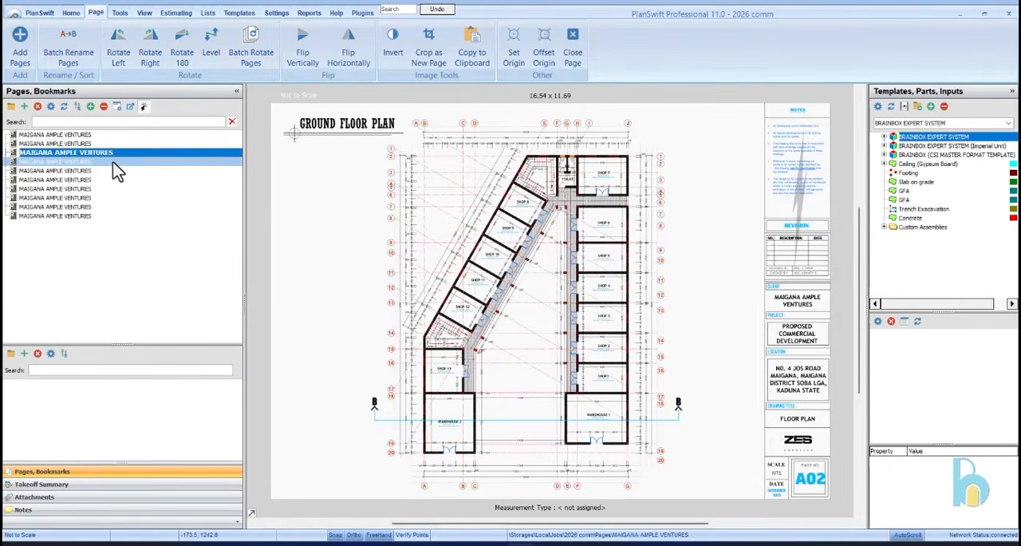
{"action": "left_click", "coordinate": [150, 44]}
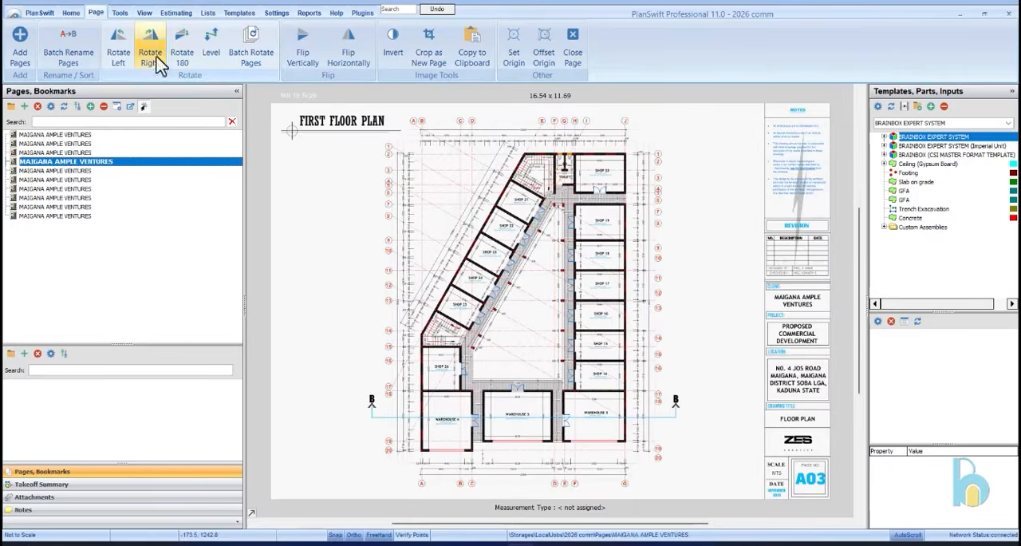
Check the orientation of the pages from the roof plan through the 3D view, and inspect the 3D view up close
{"action": "left_click", "coordinate": [135, 172]}
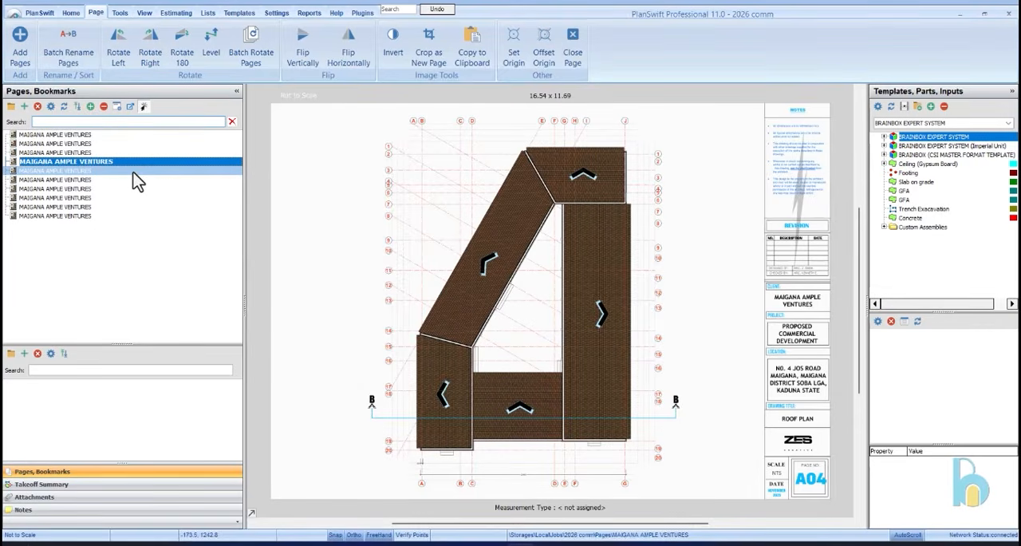
{"action": "left_click", "coordinate": [128, 180]}
{"action": "left_click", "coordinate": [118, 189]}
{"action": "left_click", "coordinate": [118, 198]}
{"action": "left_click", "coordinate": [117, 207]}
{"action": "left_click", "coordinate": [118, 216]}
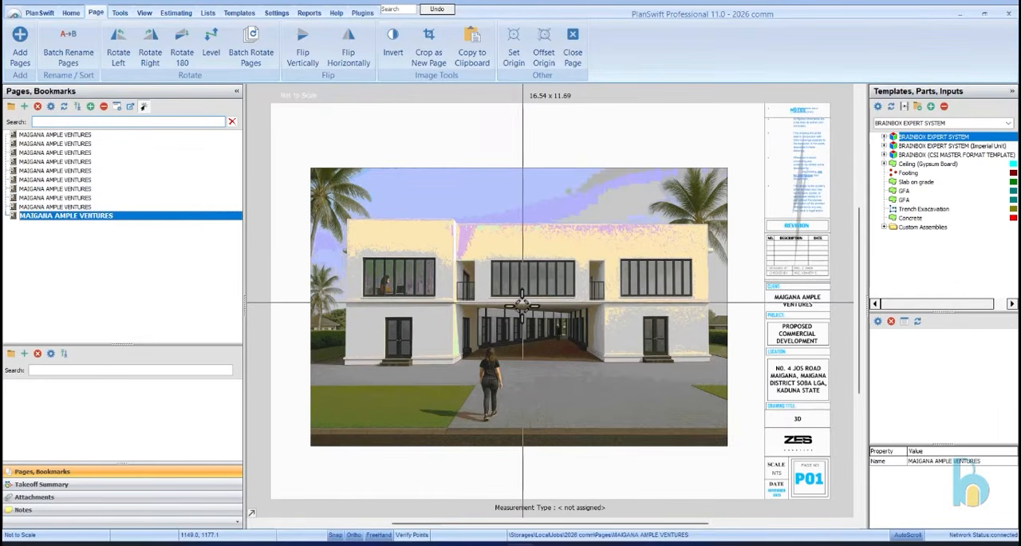
{"action": "scroll", "coordinate": [522, 304], "scroll_direction": "up", "scroll_amount": 3}
{"action": "scroll", "coordinate": [531, 294], "scroll_direction": "down", "scroll_amount": 3}
{"action": "scroll", "coordinate": [596, 266], "scroll_direction": "up", "scroll_amount": 2}
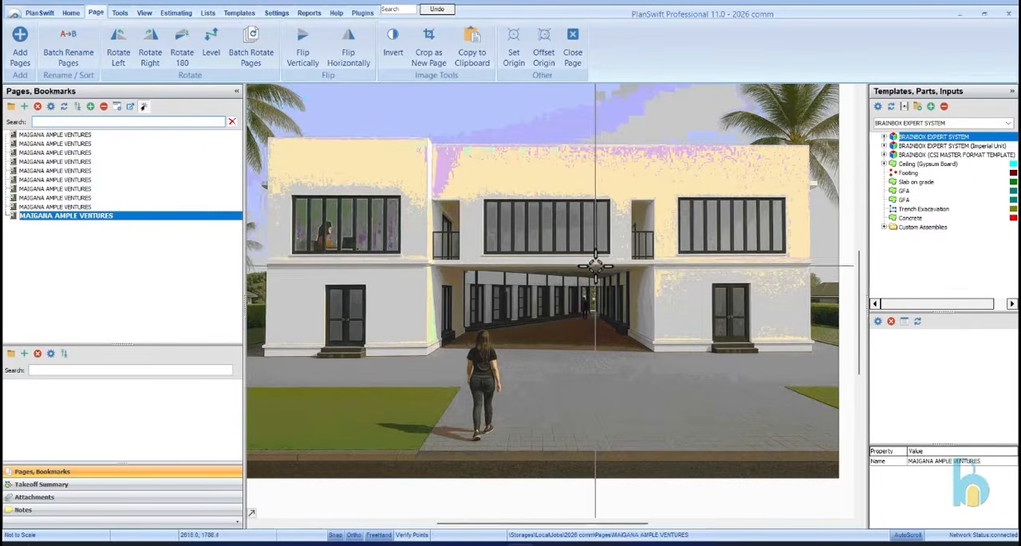
{"action": "scroll", "coordinate": [596, 265], "scroll_direction": "down", "scroll_amount": 3}
Review the drawings from the door and window schedule back to the cover page, ending with the site plan open
{"action": "left_click", "coordinate": [138, 207]}
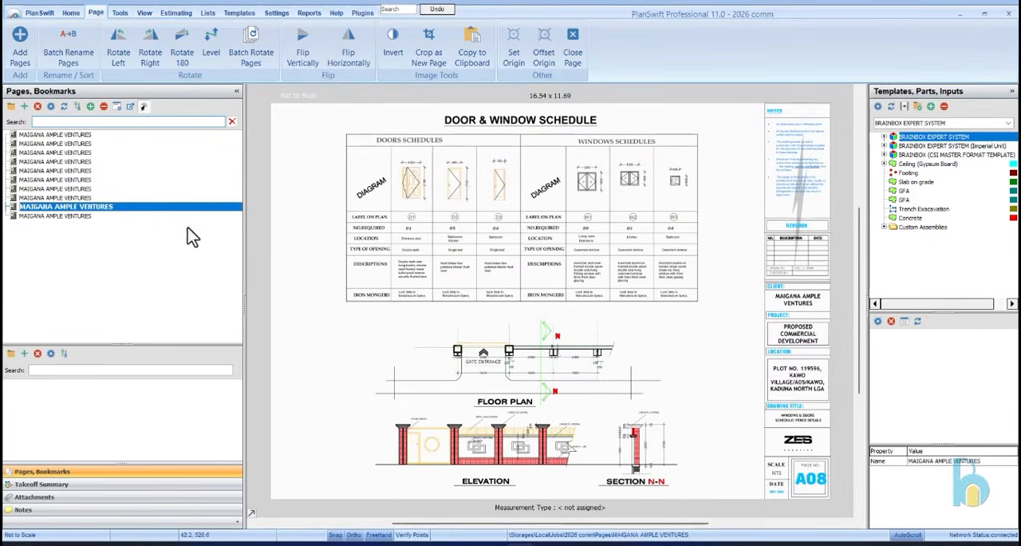
{"action": "left_click", "coordinate": [135, 198]}
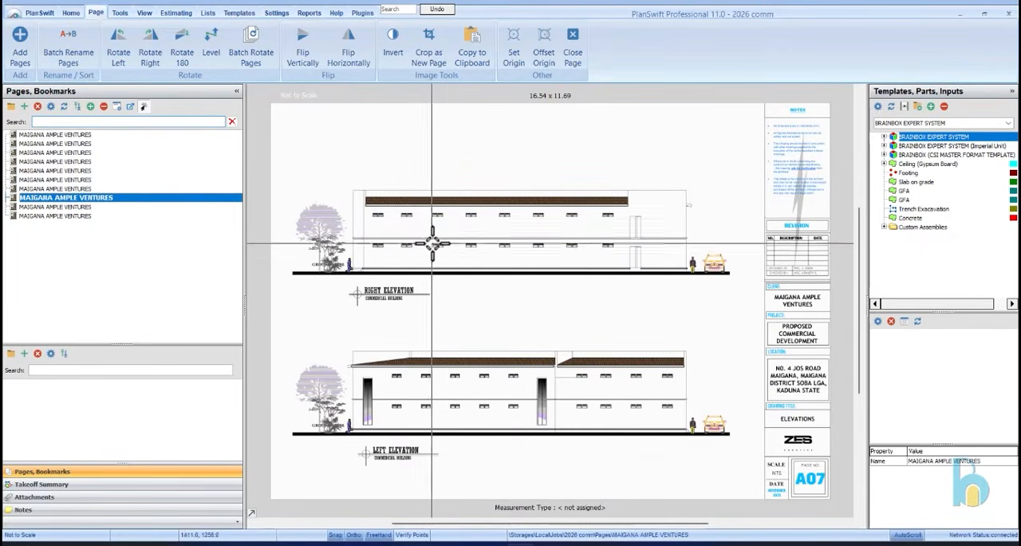
{"action": "left_click", "coordinate": [91, 190]}
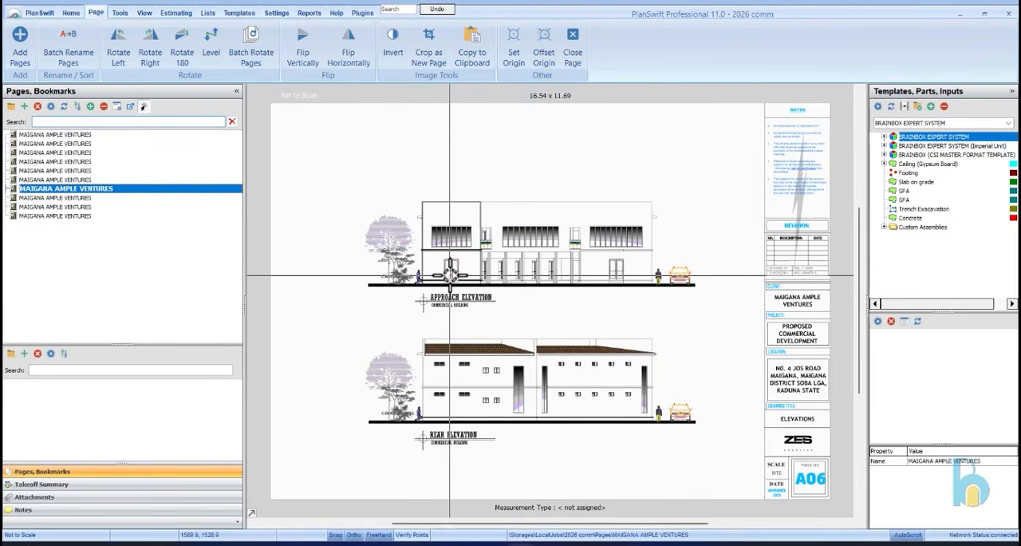
{"action": "left_click", "coordinate": [98, 180]}
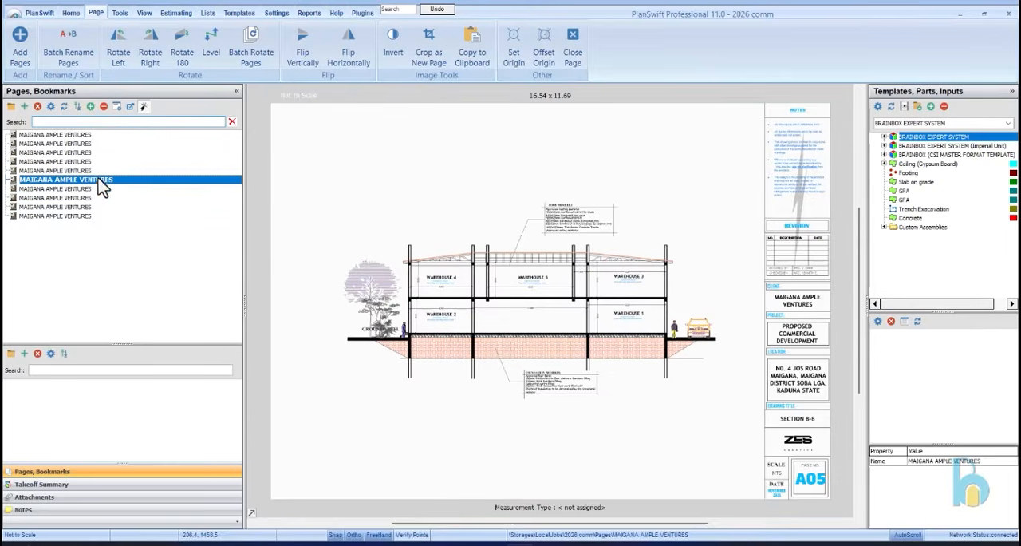
{"action": "left_click", "coordinate": [120, 172]}
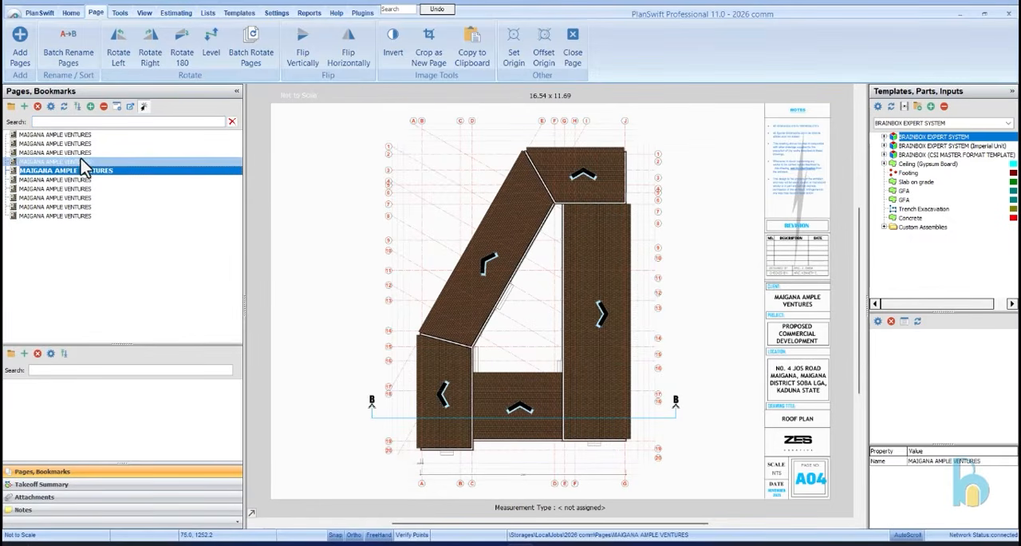
{"action": "left_click", "coordinate": [83, 162]}
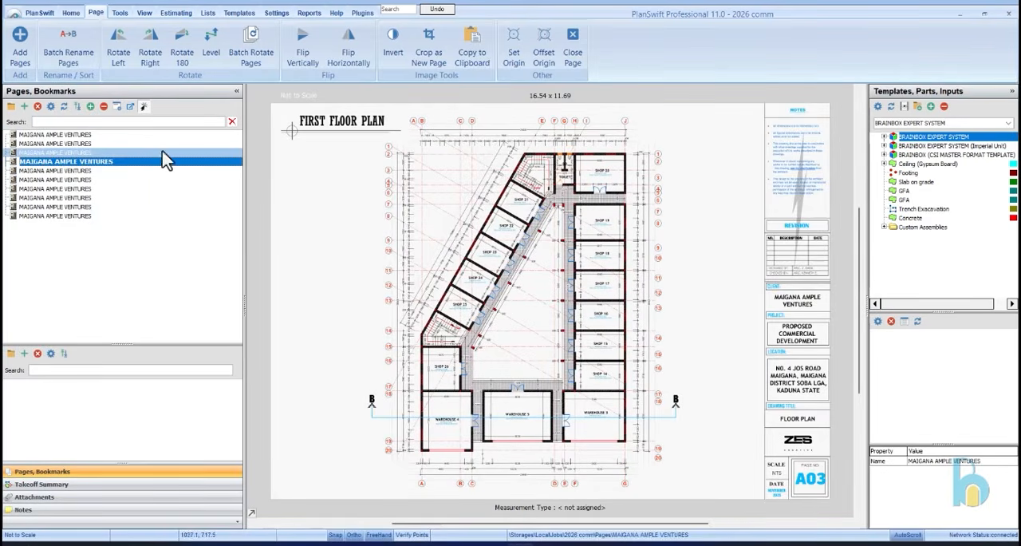
{"action": "left_click", "coordinate": [131, 153]}
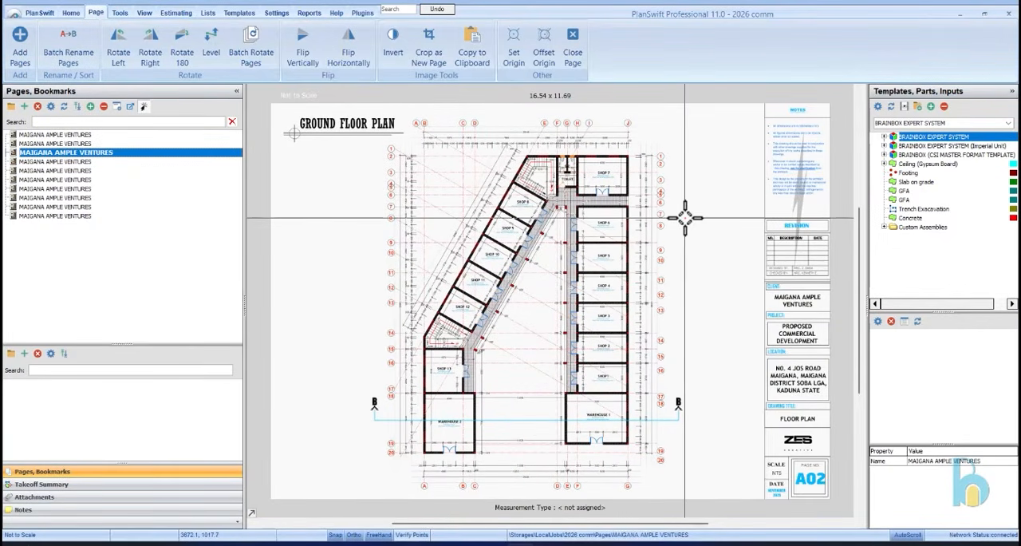
{"action": "left_click", "coordinate": [54, 143]}
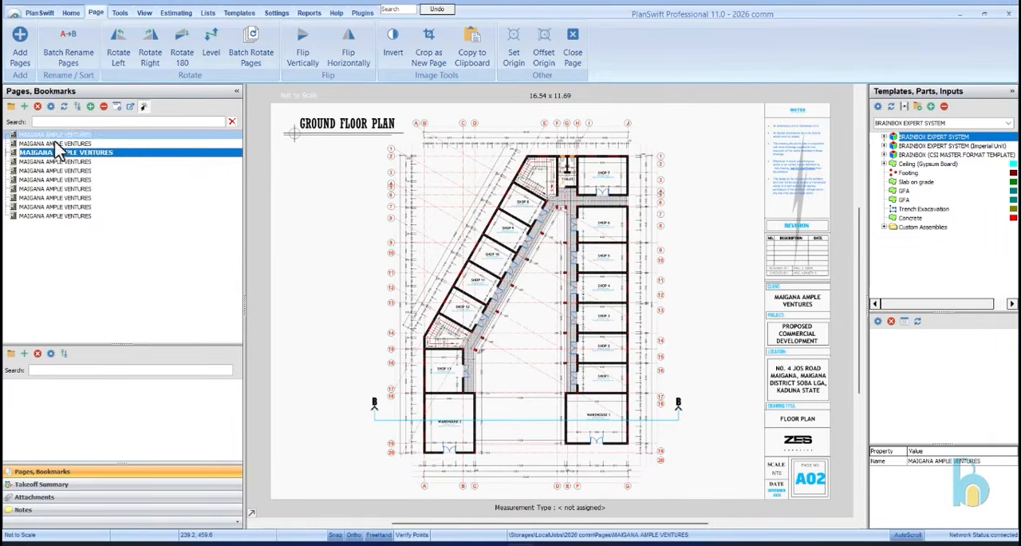
{"action": "left_click", "coordinate": [53, 135]}
{"action": "left_click", "coordinate": [56, 143]}
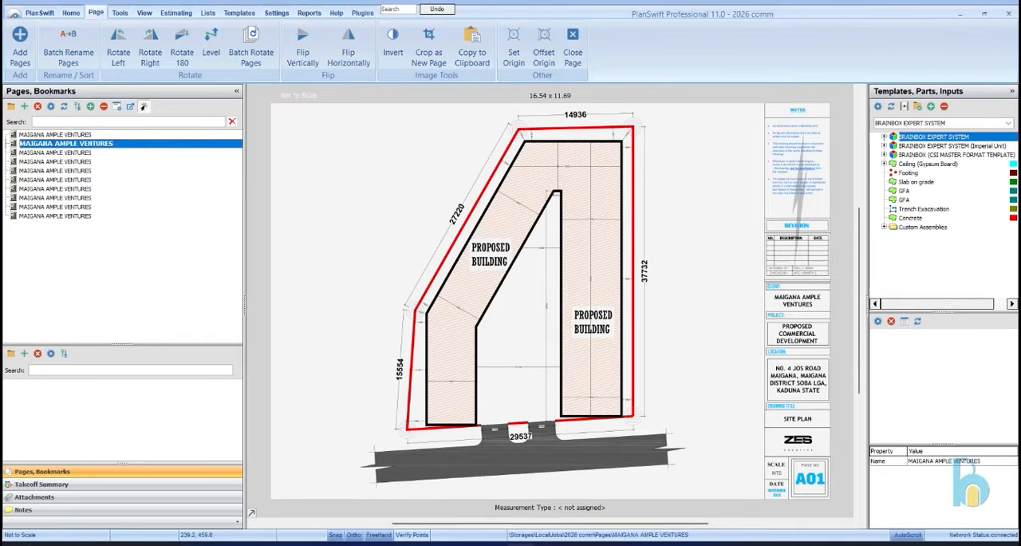
Expand the BRAINBOX EXPERT SYSTEM templates through BUILDING WORKS, SUBSTRUCTURE and Ground Works to reveal the SITE CLEARANCE template
{"action": "left_click", "coordinate": [886, 137]}
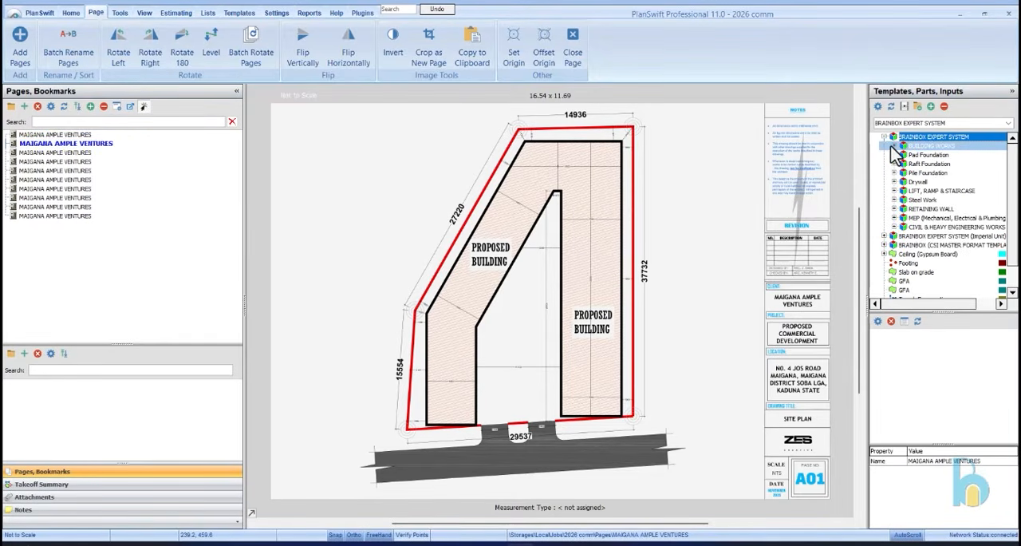
{"action": "left_click", "coordinate": [895, 146]}
{"action": "left_click", "coordinate": [905, 155]}
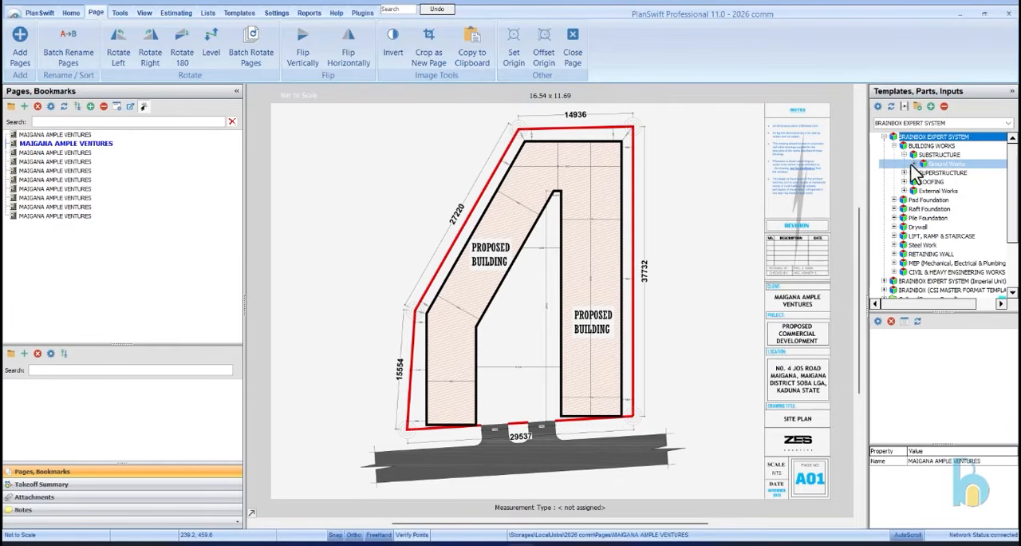
{"action": "left_click", "coordinate": [914, 164]}
{"action": "left_click", "coordinate": [924, 172]}
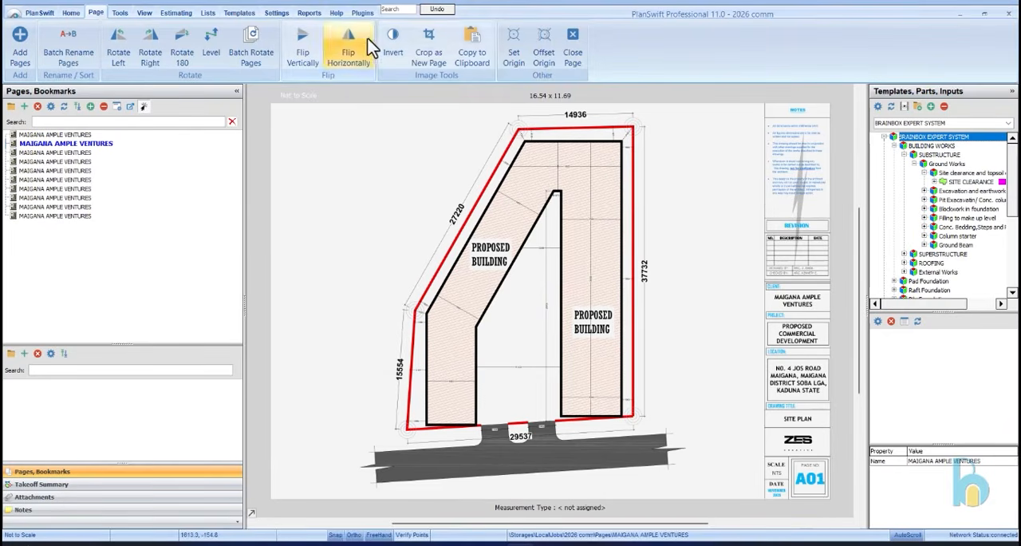
Start scaling the site plan with a metric length of 14.936 M
{"action": "left_click", "coordinate": [75, 13]}
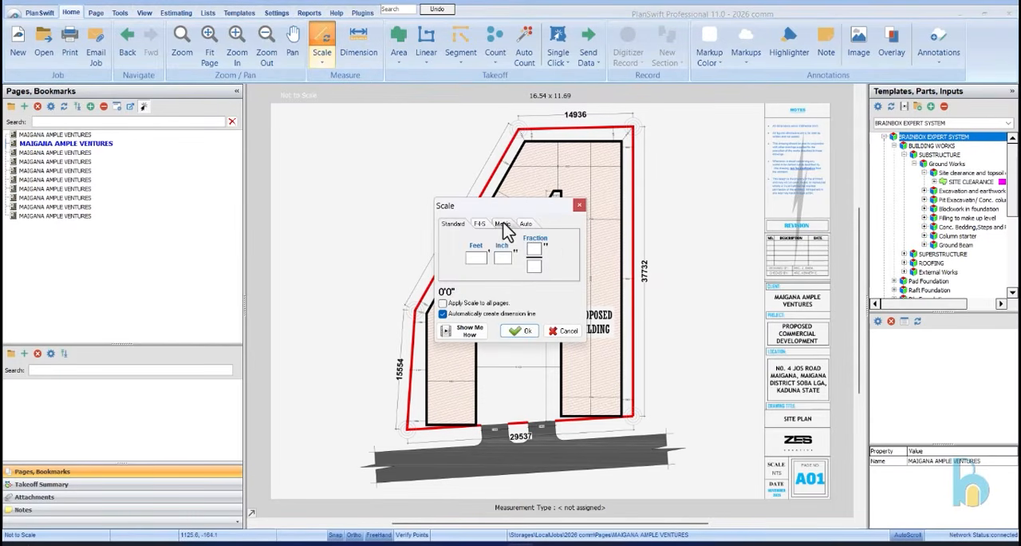
{"action": "left_click", "coordinate": [502, 224]}
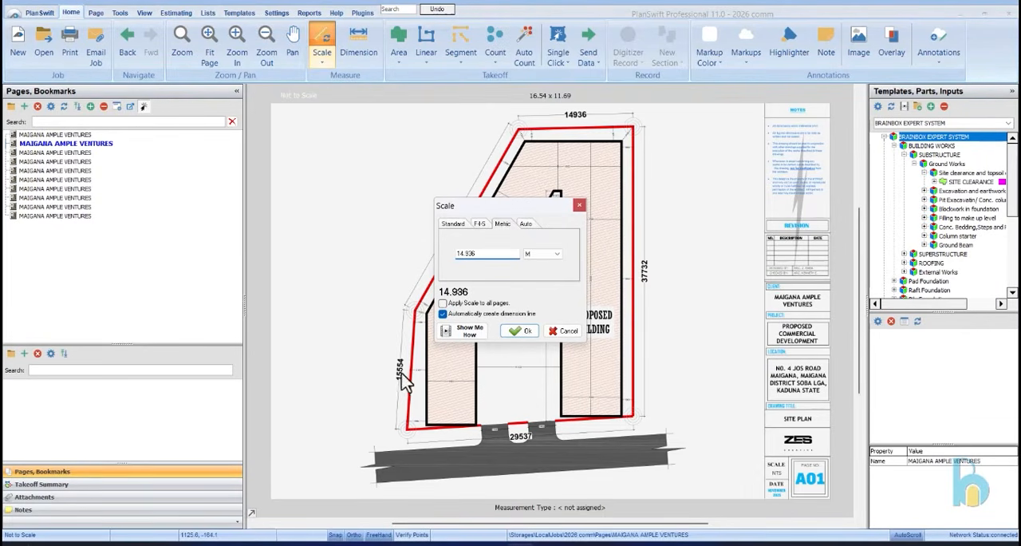
{"action": "left_click", "coordinate": [519, 330]}
Pick both ends of the 14936 boundary dimension line as the scaling points of the site plan
{"action": "scroll", "coordinate": [530, 118], "scroll_direction": "up", "scroll_amount": 2}
{"action": "scroll", "coordinate": [531, 118], "scroll_direction": "up", "scroll_amount": 4}
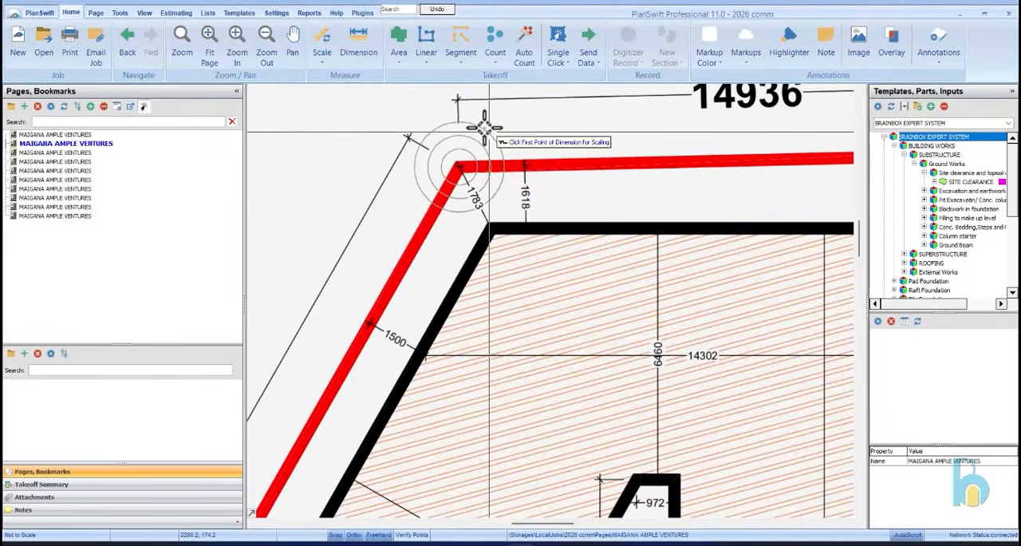
{"action": "scroll", "coordinate": [444, 116], "scroll_direction": "up", "scroll_amount": 2}
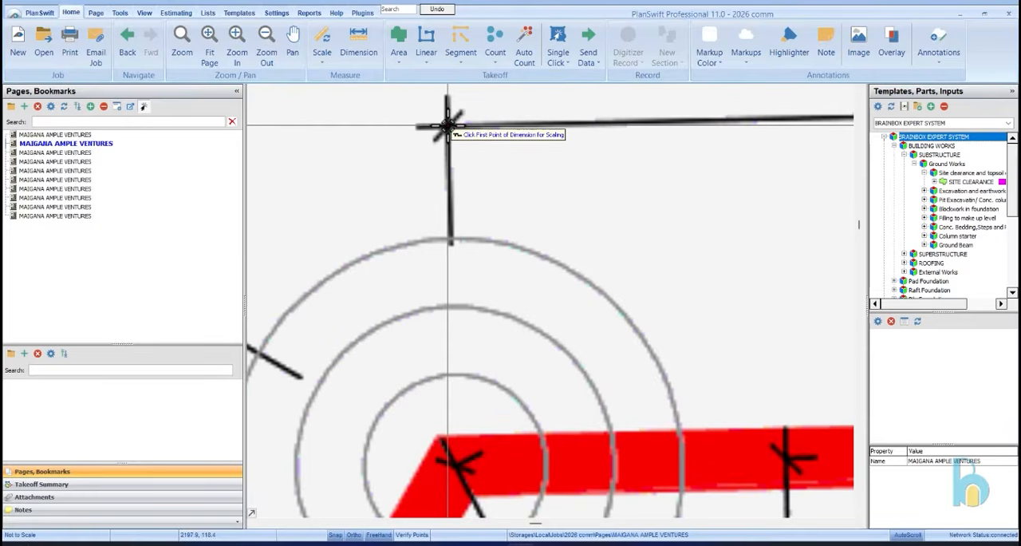
{"action": "left_click", "coordinate": [447, 125]}
{"action": "scroll", "coordinate": [396, 174], "scroll_direction": "down", "scroll_amount": 2}
{"action": "scroll", "coordinate": [574, 163], "scroll_direction": "down", "scroll_amount": 1}
{"action": "scroll", "coordinate": [764, 152], "scroll_direction": "up", "scroll_amount": 1}
{"action": "scroll", "coordinate": [767, 153], "scroll_direction": "up", "scroll_amount": 4}
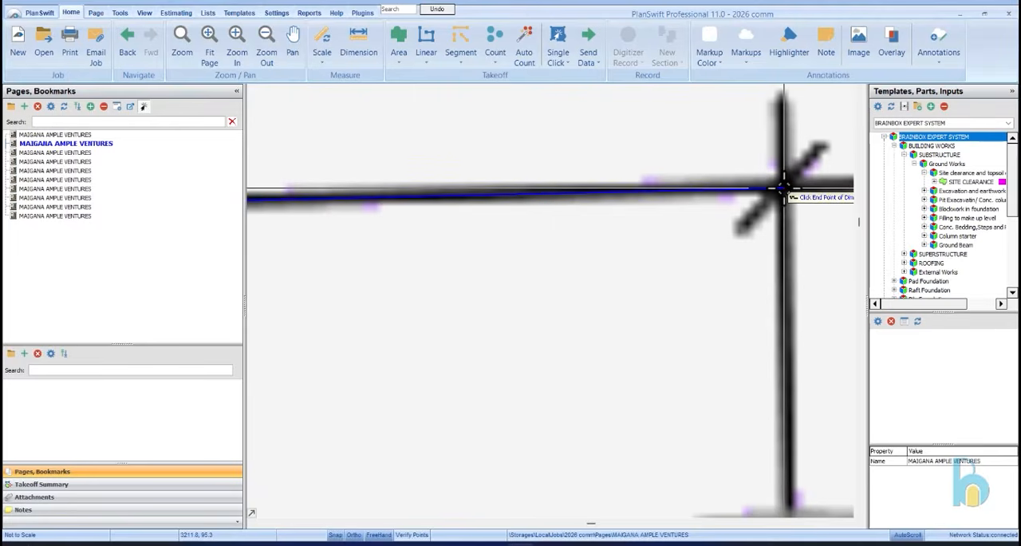
{"action": "left_click", "coordinate": [782, 186]}
Check the scale by measuring along the building's 6460 dimension with the Dimension tool, without keeping the measurement
{"action": "scroll", "coordinate": [718, 183], "scroll_direction": "down", "scroll_amount": 4}
{"action": "scroll", "coordinate": [505, 264], "scroll_direction": "up", "scroll_amount": 5}
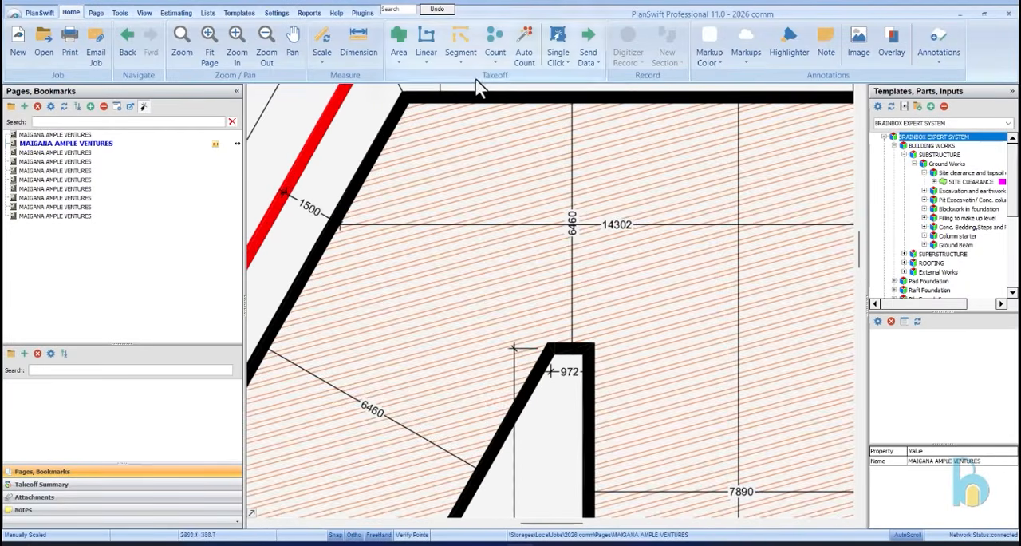
{"action": "left_click", "coordinate": [359, 41]}
{"action": "left_click", "coordinate": [569, 97]}
{"action": "scroll", "coordinate": [569, 97], "scroll_direction": "up", "scroll_amount": 2}
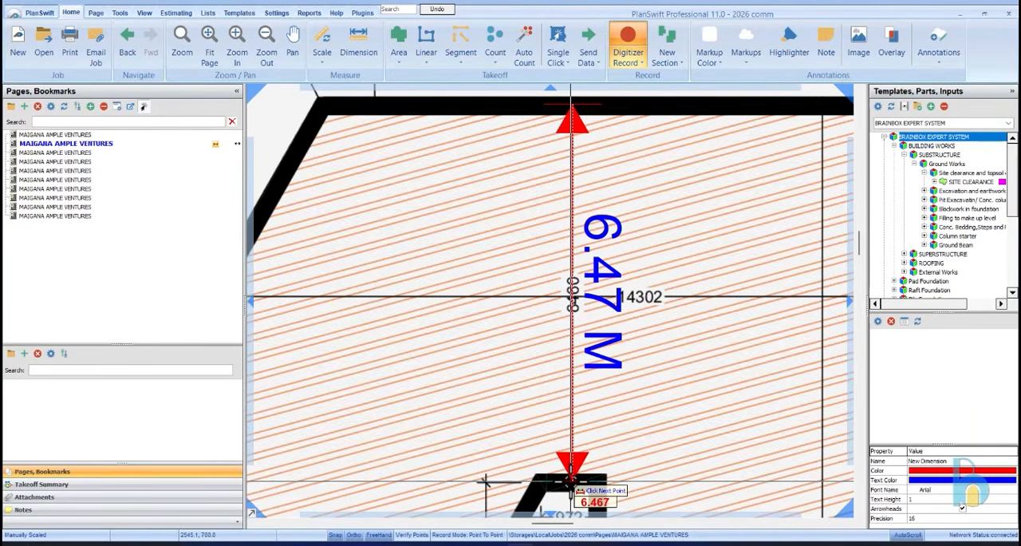
{"action": "key", "text": "Escape"}
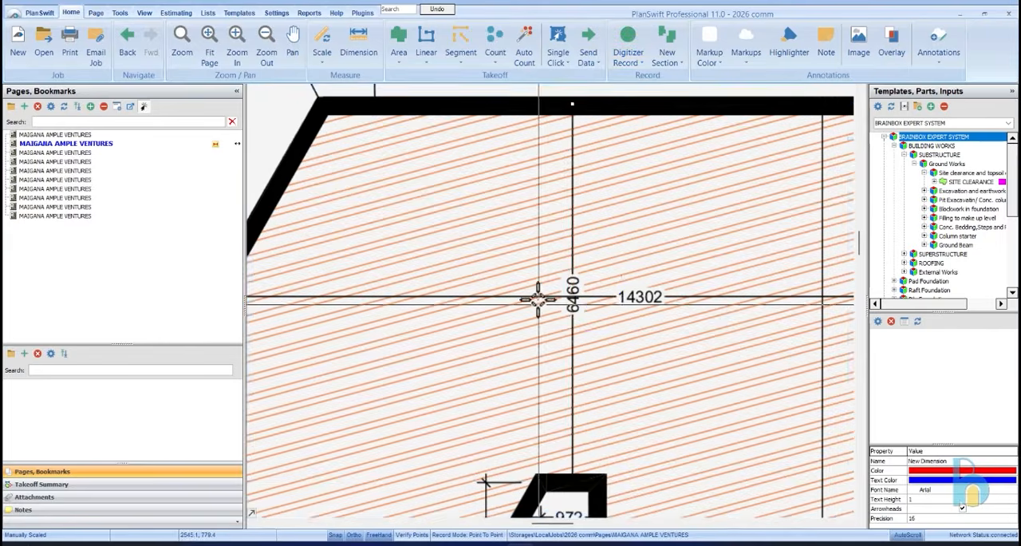
Start a takeoff from the SITE CLEARANCE template, accepting its properties with the name SITE CLEARANCE
{"action": "scroll", "coordinate": [540, 309], "scroll_direction": "down", "scroll_amount": 4}
{"action": "scroll", "coordinate": [518, 268], "scroll_direction": "down", "scroll_amount": 2}
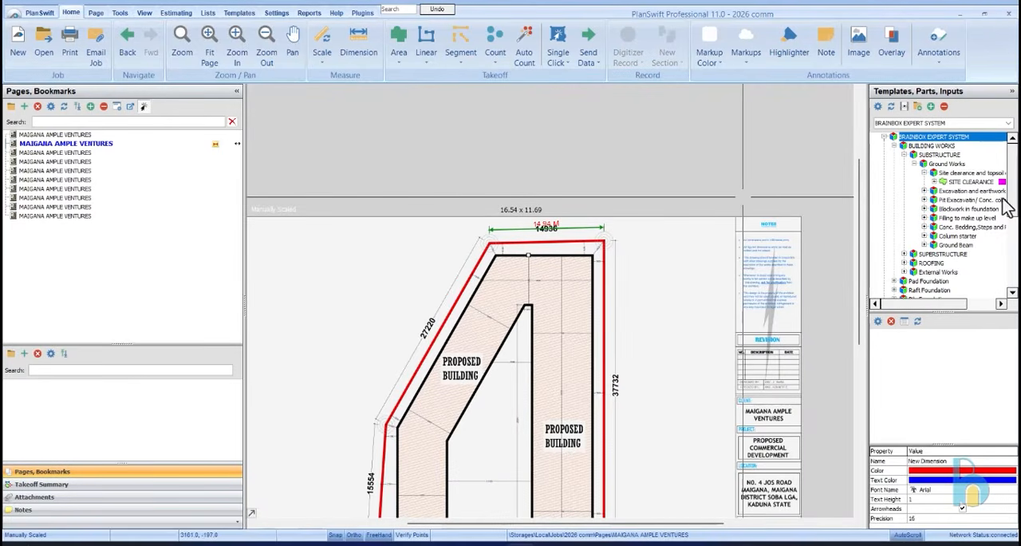
{"action": "left_click", "coordinate": [875, 181]}
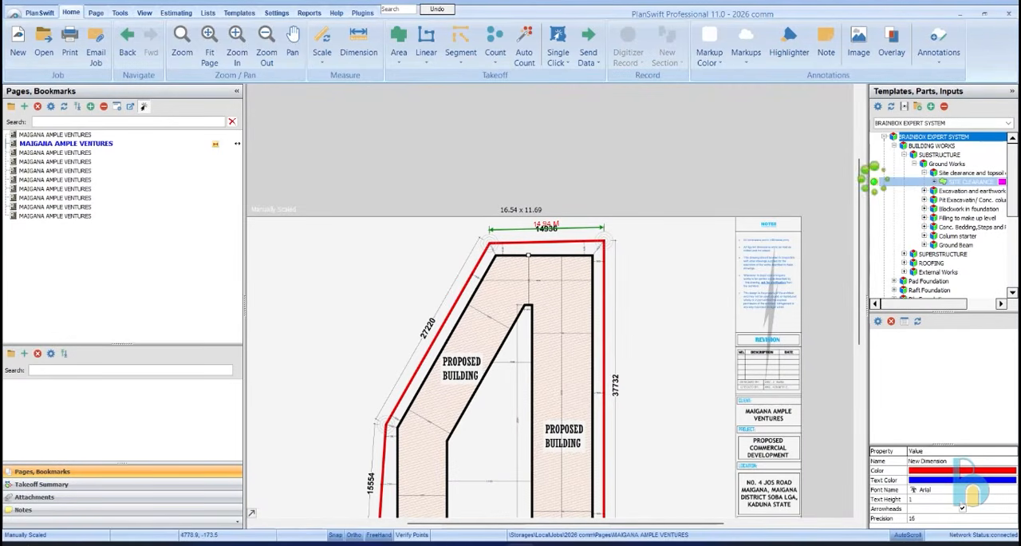
{"action": "left_click", "coordinate": [584, 308]}
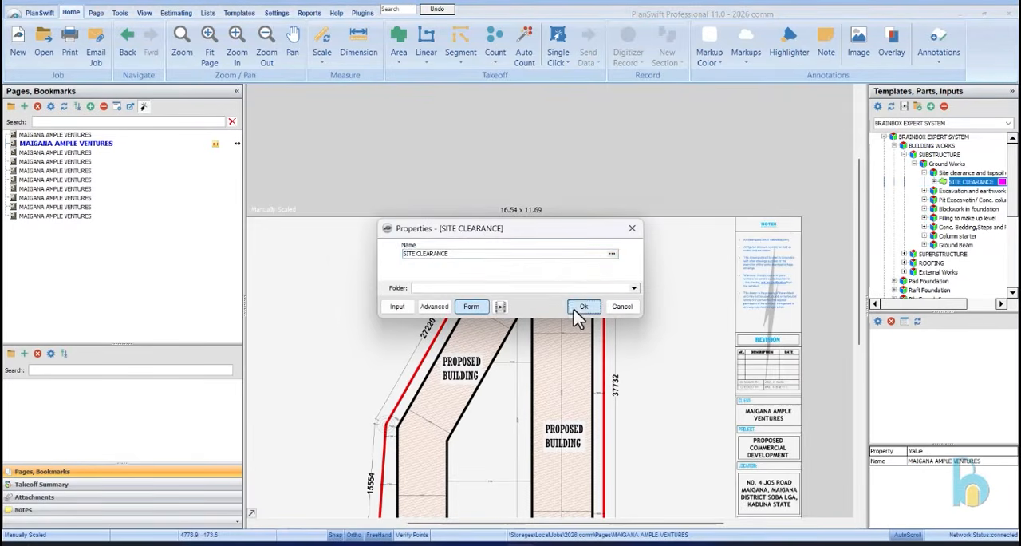
Begin the SITE CLEARANCE area at the boundary corner above the 37732 side and trace that side down to the road end
{"action": "left_click", "coordinate": [598, 245]}
{"action": "scroll", "coordinate": [612, 229], "scroll_direction": "up", "scroll_amount": 3}
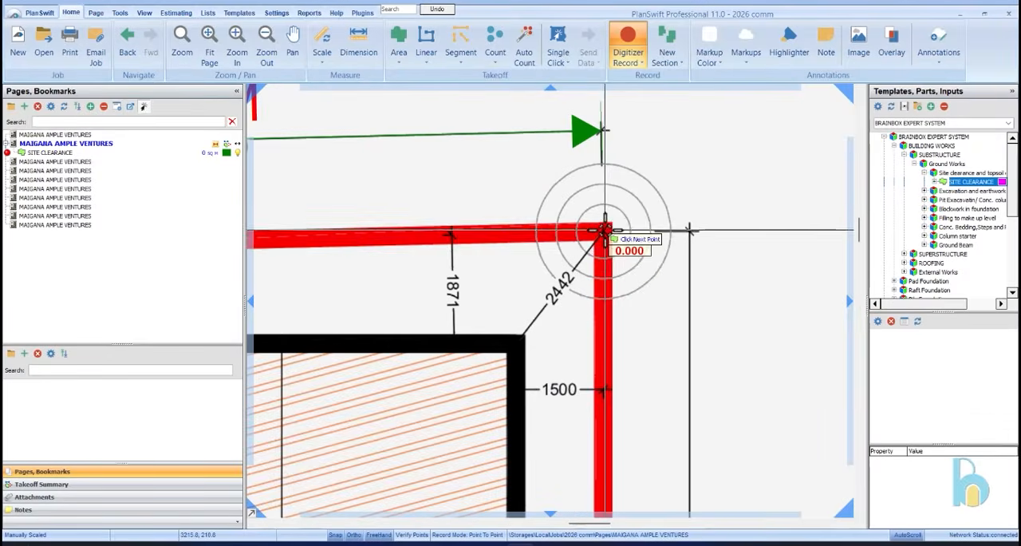
{"action": "scroll", "coordinate": [654, 191], "scroll_direction": "down", "scroll_amount": 2}
{"action": "scroll", "coordinate": [683, 172], "scroll_direction": "down", "scroll_amount": 2}
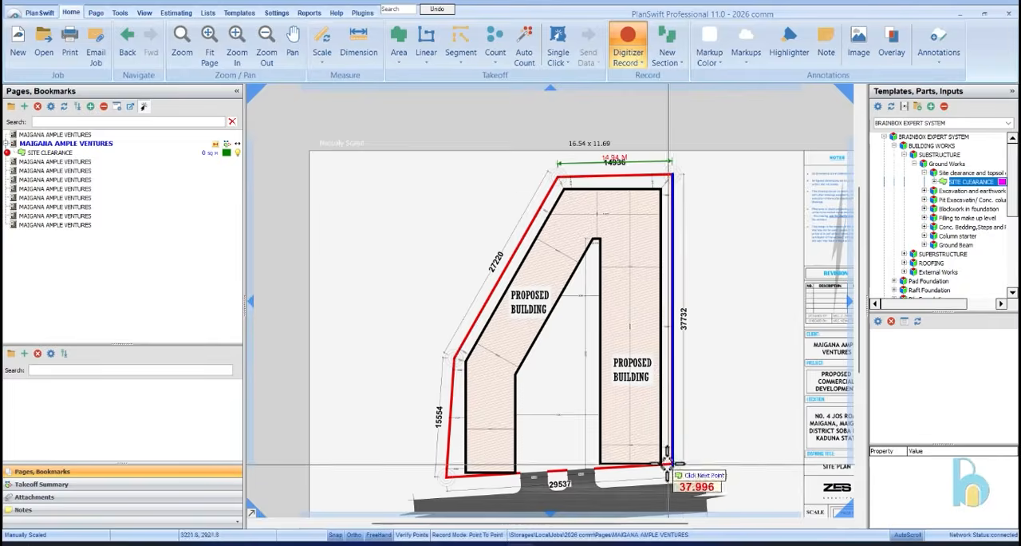
{"action": "scroll", "coordinate": [685, 479], "scroll_direction": "up", "scroll_amount": 3}
{"action": "left_click", "coordinate": [692, 466]}
{"action": "scroll", "coordinate": [693, 467], "scroll_direction": "down", "scroll_amount": 3}
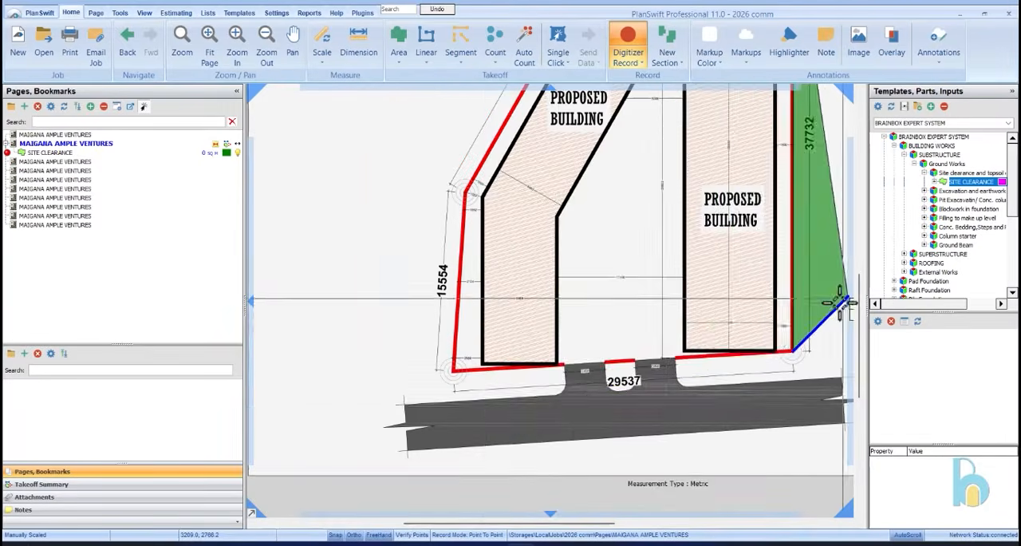
Trace the site clearance area along the 29537 road boundary and up the 15554 side to the bend in the boundary
{"action": "scroll", "coordinate": [383, 360], "scroll_direction": "up", "scroll_amount": 3}
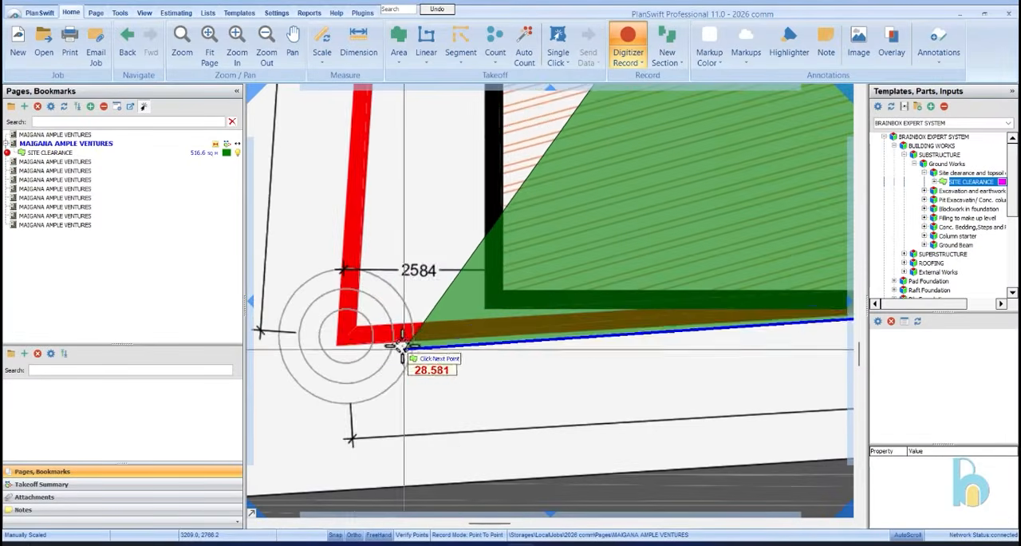
{"action": "left_click", "coordinate": [351, 334]}
{"action": "scroll", "coordinate": [343, 403], "scroll_direction": "down", "scroll_amount": 3}
{"action": "scroll", "coordinate": [393, 254], "scroll_direction": "up", "scroll_amount": 3}
{"action": "scroll", "coordinate": [460, 228], "scroll_direction": "up", "scroll_amount": 1}
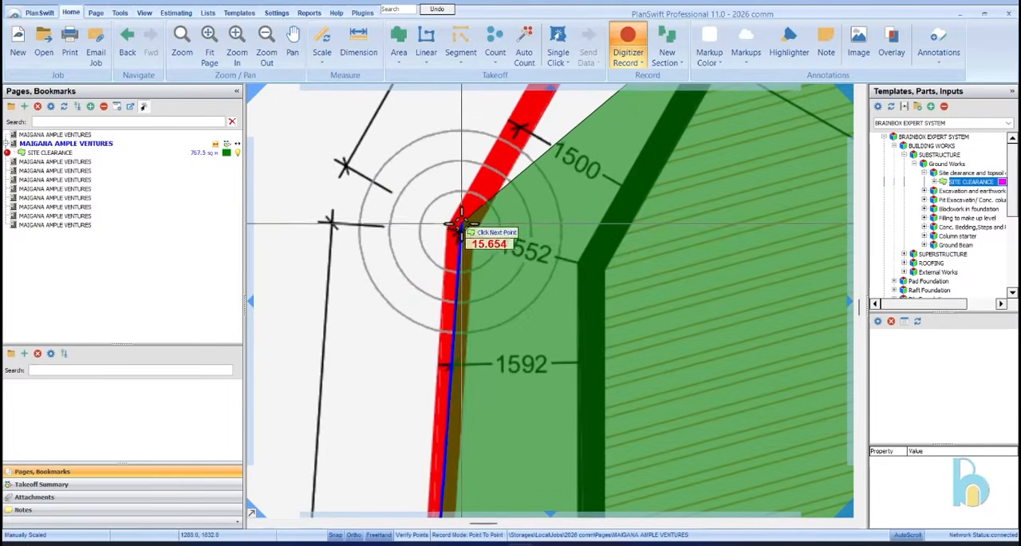
{"action": "left_click", "coordinate": [456, 231]}
{"action": "scroll", "coordinate": [323, 316], "scroll_direction": "down", "scroll_amount": 5}
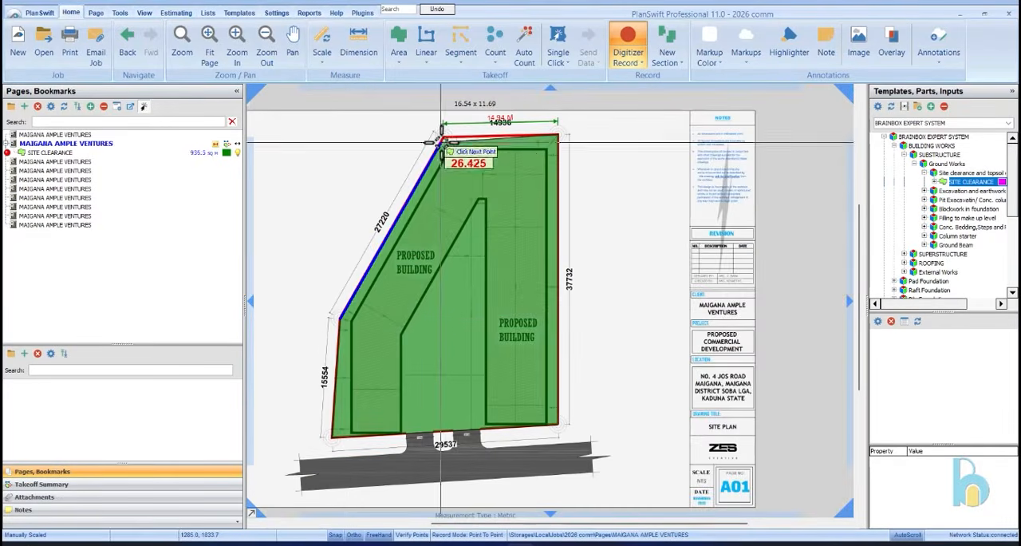
Trace the slanted 27220 boundary to its upper corner and finish the site clearance area along the 14936 side
{"action": "scroll", "coordinate": [441, 139], "scroll_direction": "up", "scroll_amount": 4}
{"action": "scroll", "coordinate": [347, 174], "scroll_direction": "down", "scroll_amount": 1}
{"action": "left_click", "coordinate": [343, 173]}
{"action": "scroll", "coordinate": [352, 184], "scroll_direction": "down", "scroll_amount": 2}
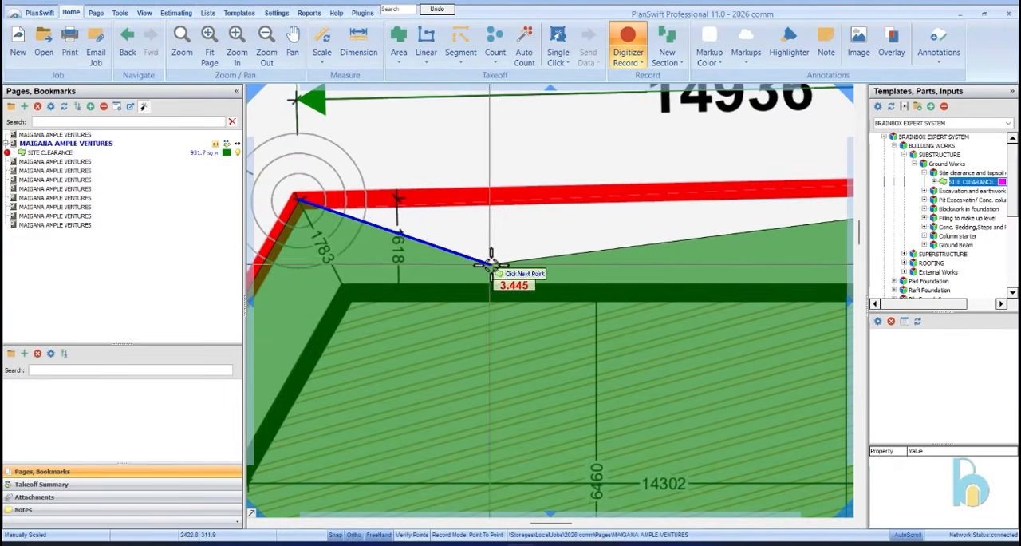
{"action": "right_click", "coordinate": [502, 227]}
{"action": "left_click", "coordinate": [525, 250]}
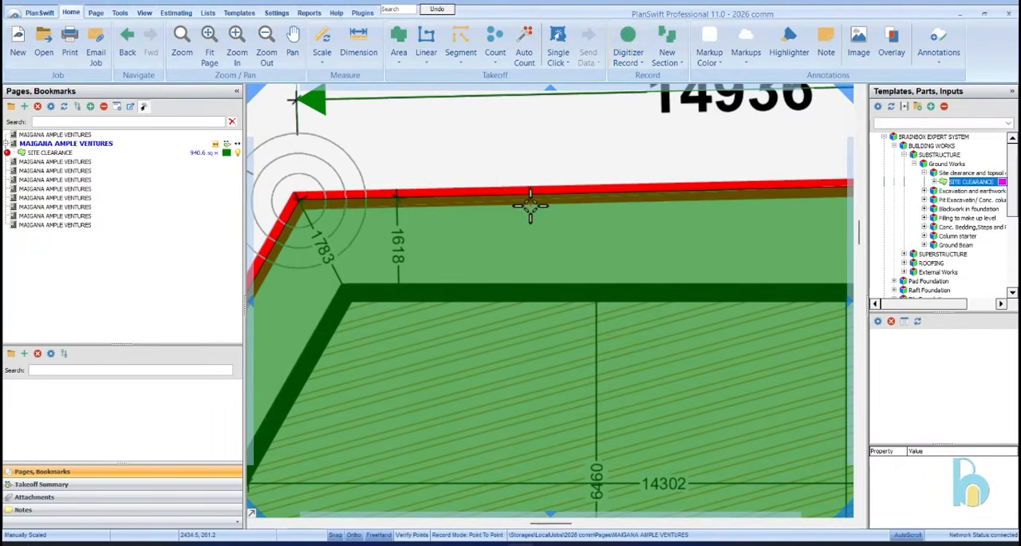
{"action": "scroll", "coordinate": [514, 200], "scroll_direction": "down", "scroll_amount": 2}
{"action": "scroll", "coordinate": [561, 159], "scroll_direction": "down", "scroll_amount": 4}
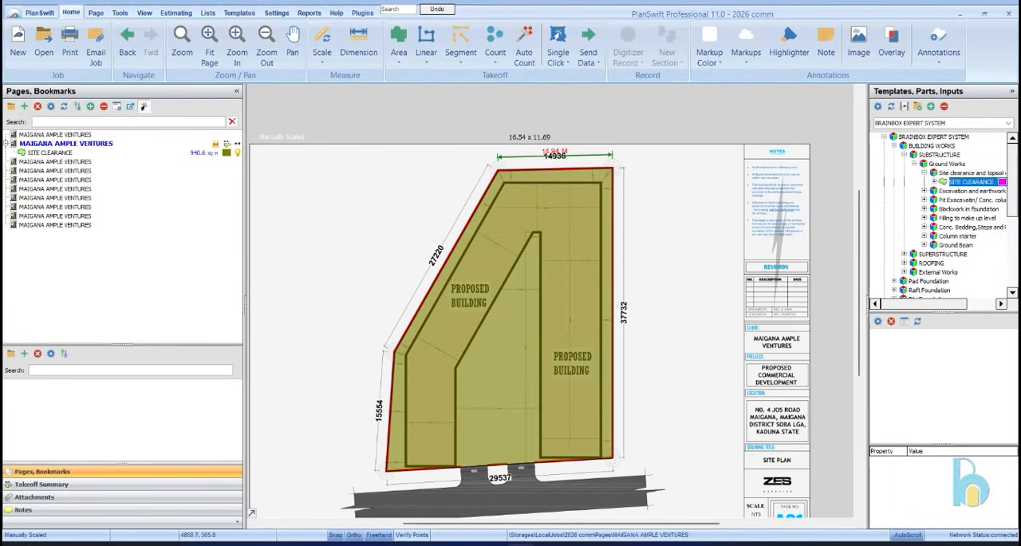
Expand the Excavation and earthwork templates down to the Trench Excavation parts, and open the ground floor plan page
{"action": "left_click", "coordinate": [924, 191]}
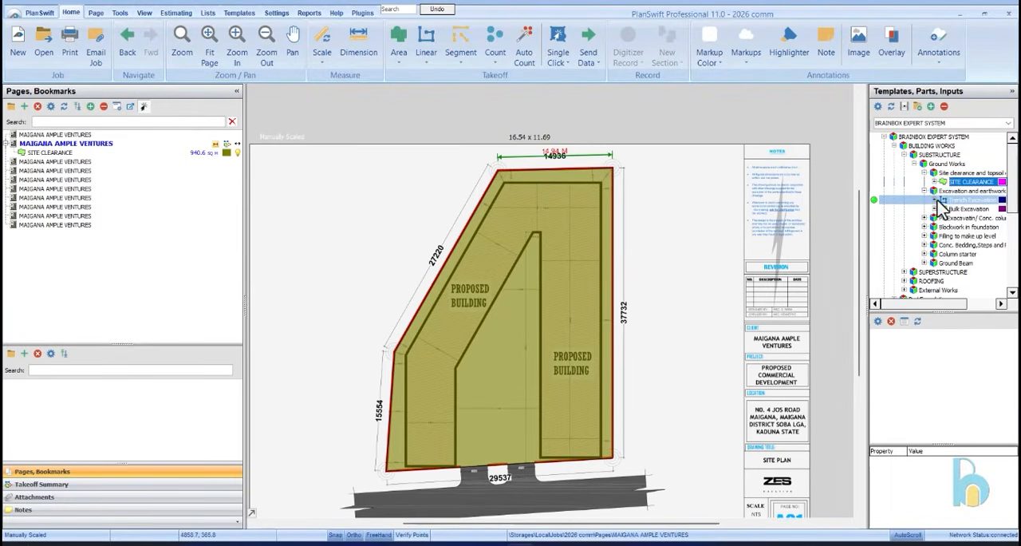
{"action": "left_click", "coordinate": [935, 200]}
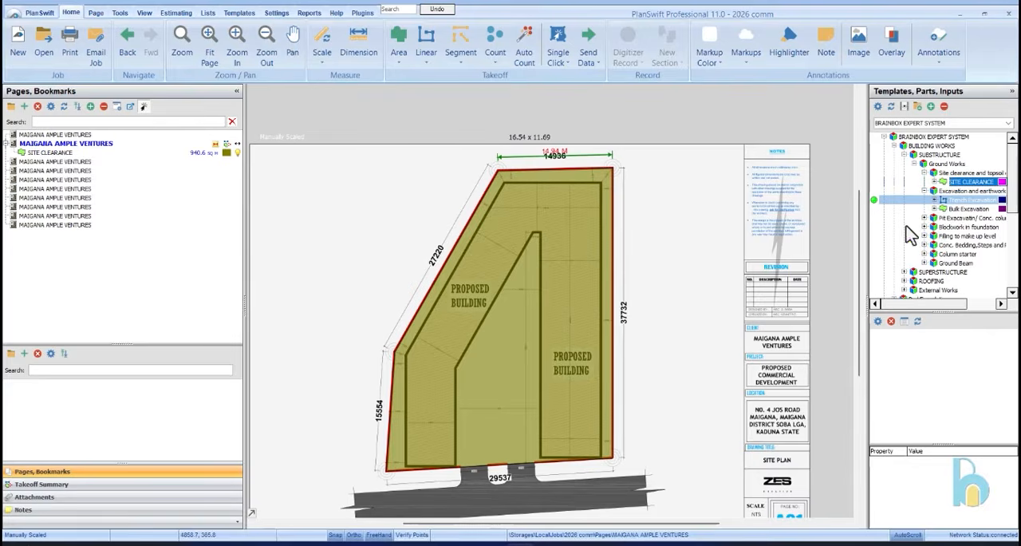
{"action": "left_click", "coordinate": [68, 161]}
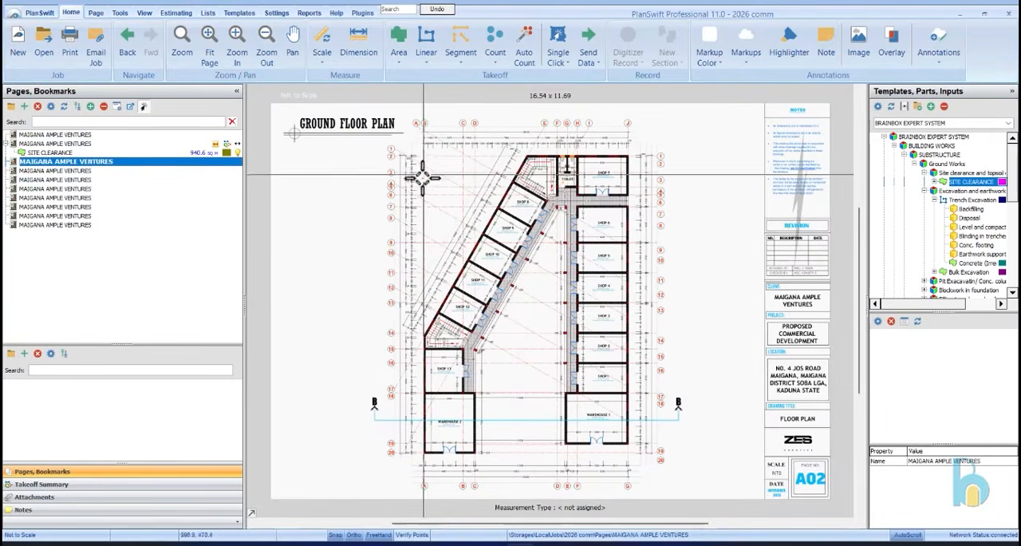
{"action": "left_click", "coordinate": [988, 200]}
{"action": "left_click", "coordinate": [986, 200]}
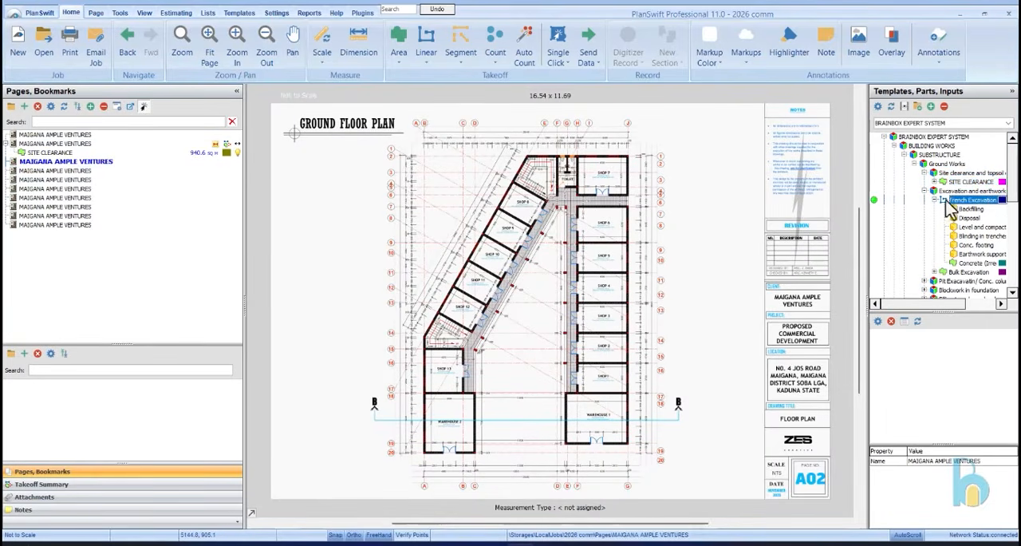
{"action": "left_click", "coordinate": [875, 200]}
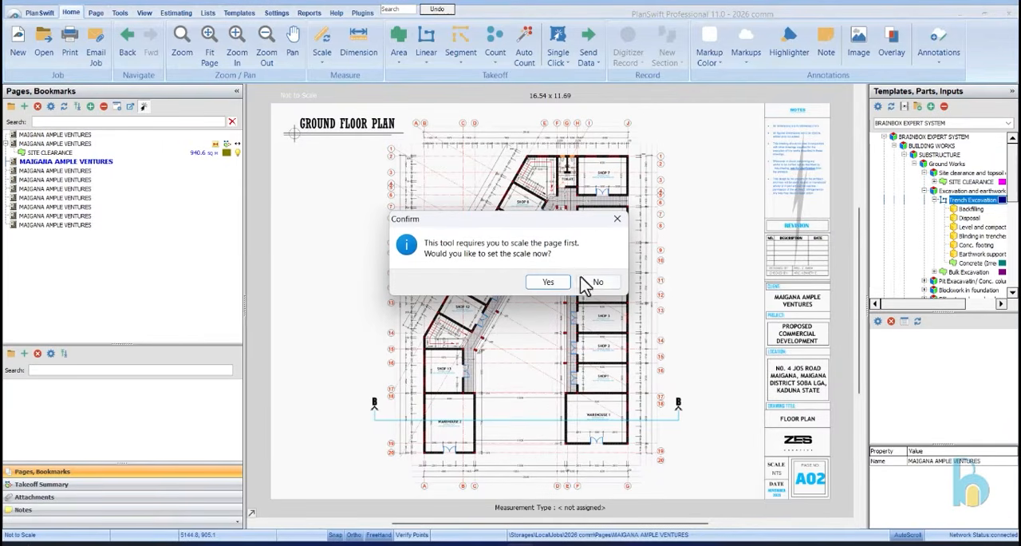
{"action": "left_click", "coordinate": [619, 220]}
Start scaling the ground floor plan with a metric length of 25.45 M for its overall upper dimension
{"action": "scroll", "coordinate": [558, 127], "scroll_direction": "up", "scroll_amount": 6}
{"action": "scroll", "coordinate": [670, 210], "scroll_direction": "down", "scroll_amount": 3}
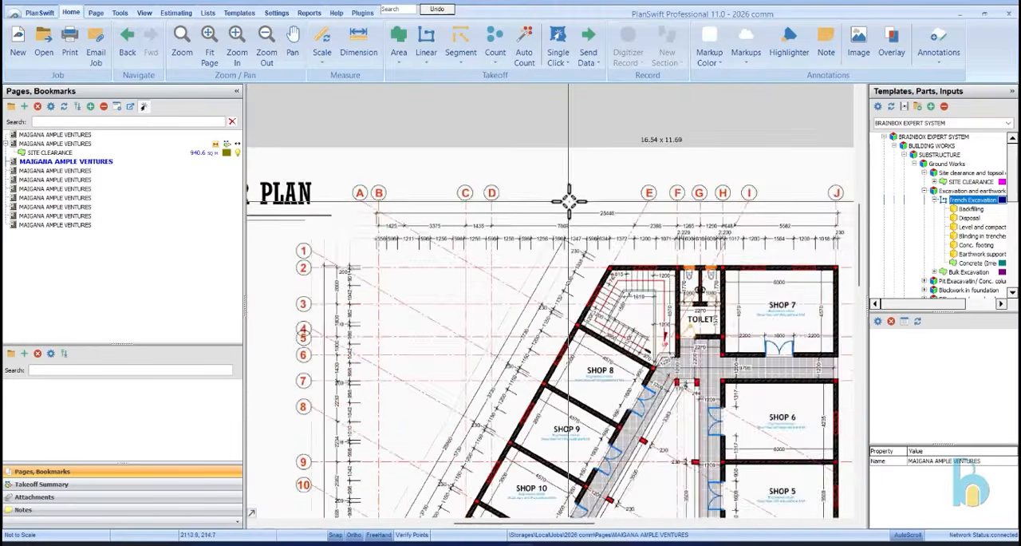
{"action": "left_click", "coordinate": [324, 44]}
{"action": "left_click", "coordinate": [503, 226]}
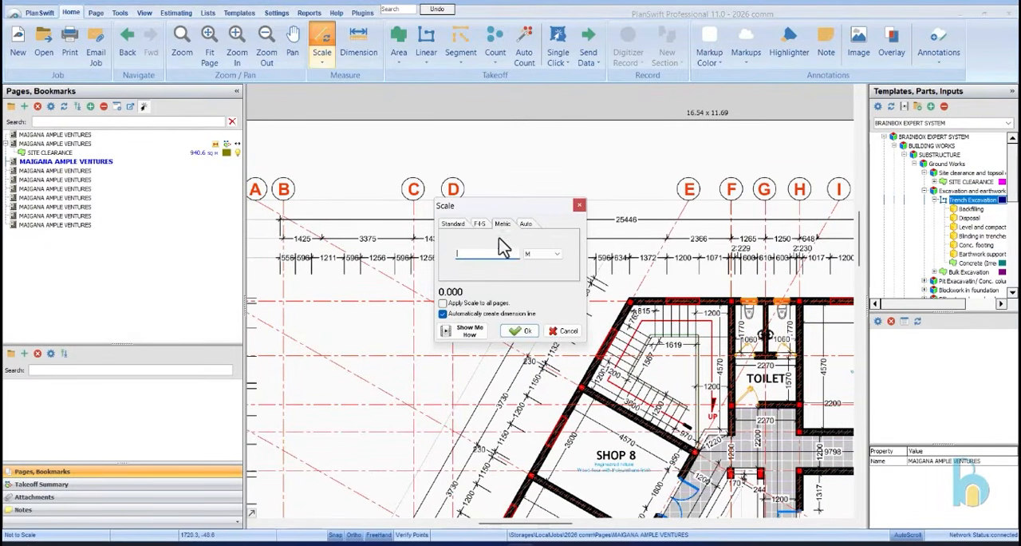
{"action": "type", "text": "25"}
{"action": "left_click", "coordinate": [523, 331]}
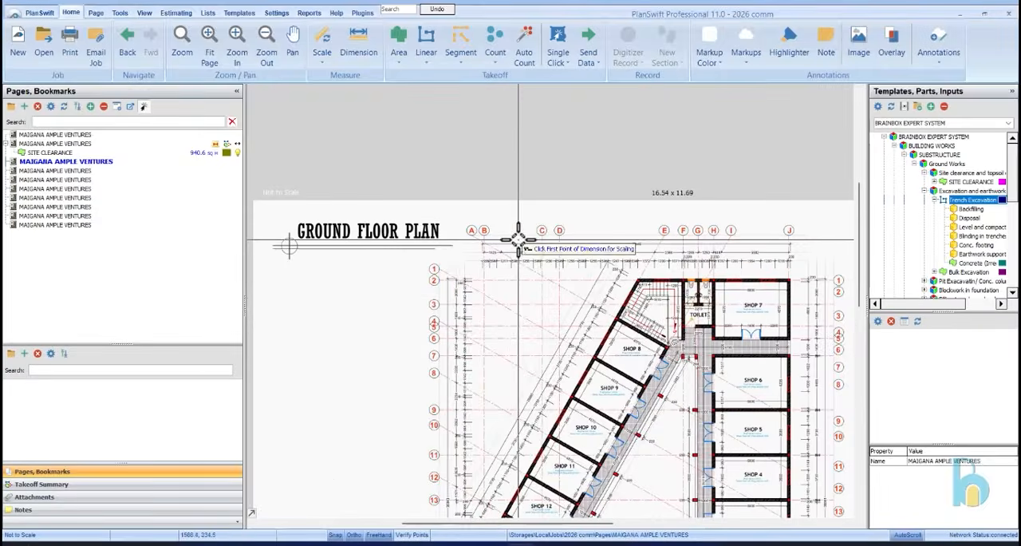
Pick both ends of the overall dimension line beneath the grid letters as the scaling points of the ground floor plan
{"action": "scroll", "coordinate": [440, 255], "scroll_direction": "up", "scroll_amount": 10}
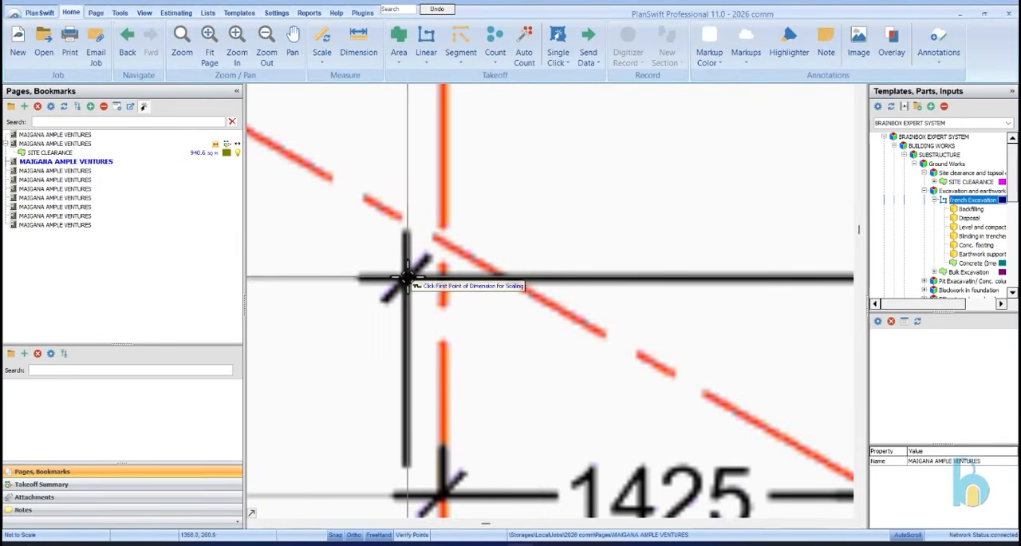
{"action": "left_click", "coordinate": [404, 277]}
{"action": "scroll", "coordinate": [372, 273], "scroll_direction": "down", "scroll_amount": 6}
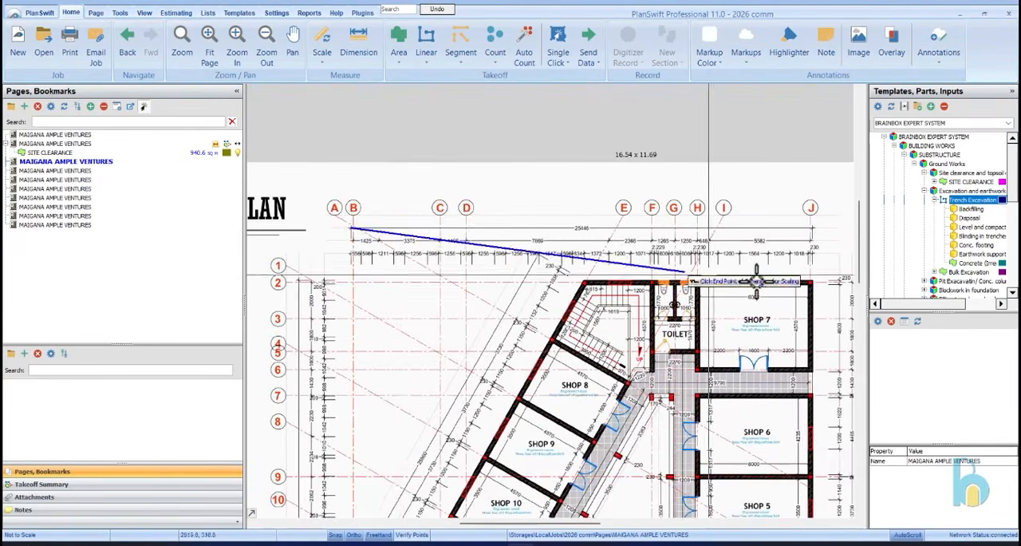
{"action": "scroll", "coordinate": [814, 236], "scroll_direction": "up", "scroll_amount": 10}
{"action": "left_click", "coordinate": [724, 160]}
{"action": "scroll", "coordinate": [694, 192], "scroll_direction": "down", "scroll_amount": 8}
Check the scale by measuring along the 4570 dimension inside Shop 7 with the Dimension tool
{"action": "scroll", "coordinate": [679, 278], "scroll_direction": "up", "scroll_amount": 4}
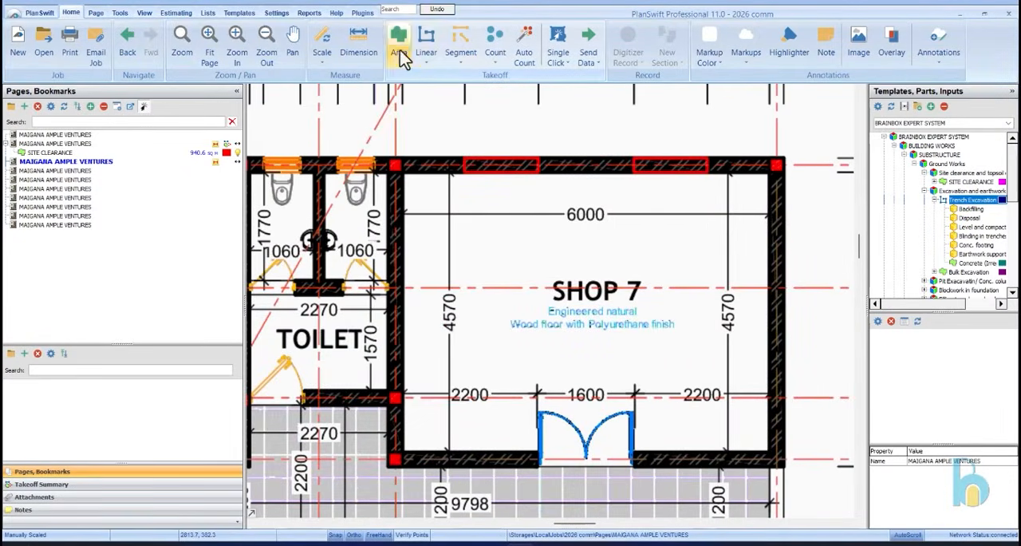
{"action": "left_click", "coordinate": [358, 44]}
{"action": "scroll", "coordinate": [449, 175], "scroll_direction": "up", "scroll_amount": 5}
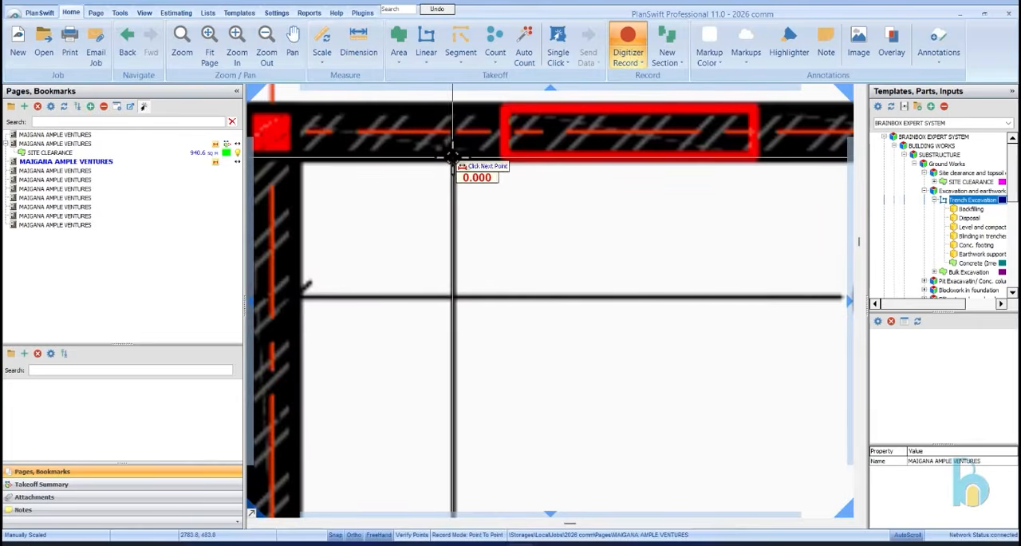
{"action": "scroll", "coordinate": [452, 159], "scroll_direction": "down", "scroll_amount": 4}
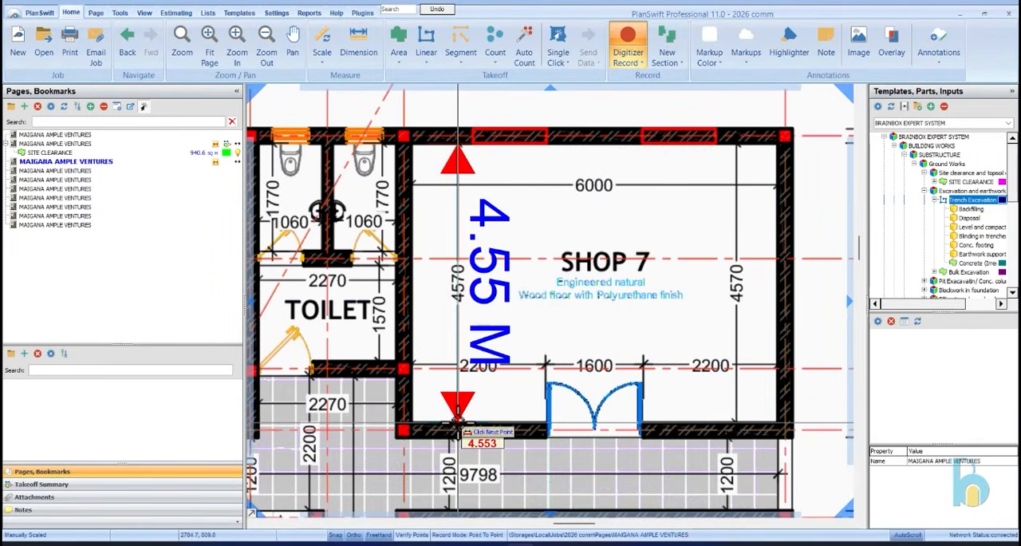
{"action": "left_click", "coordinate": [457, 431]}
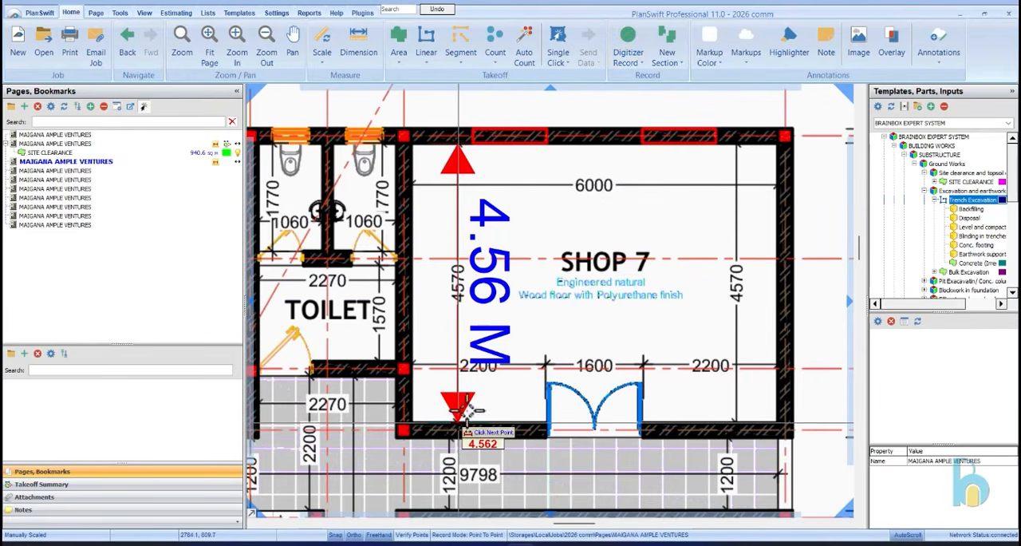
{"action": "scroll", "coordinate": [622, 271], "scroll_direction": "down", "scroll_amount": 5}
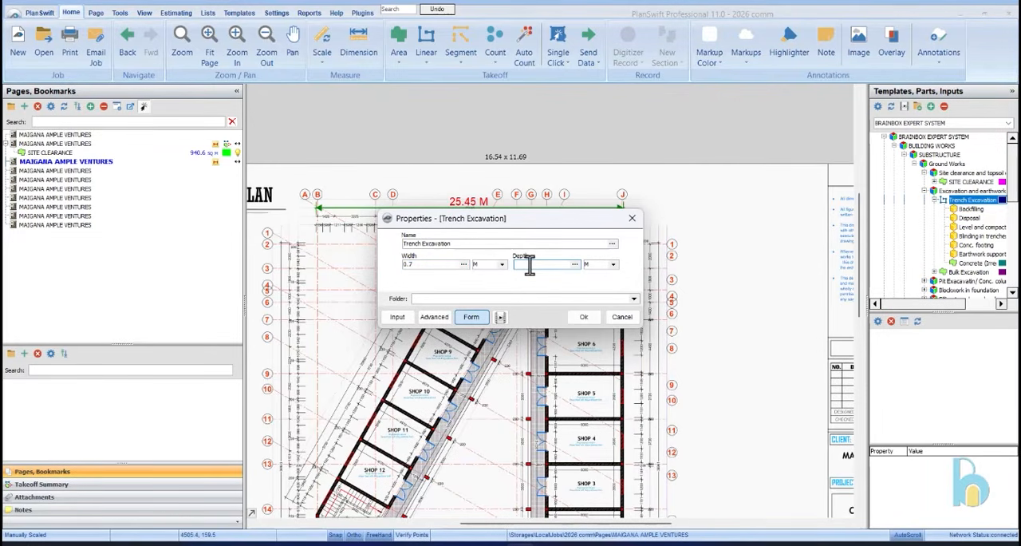
Start the Trench Excavation takeoff with width 0.7 M and trace the outer wall from Shop 7's corner at grid J to Warehouse 1's outer corner
{"action": "left_click", "coordinate": [571, 316]}
{"action": "scroll", "coordinate": [625, 242], "scroll_direction": "up", "scroll_amount": 4}
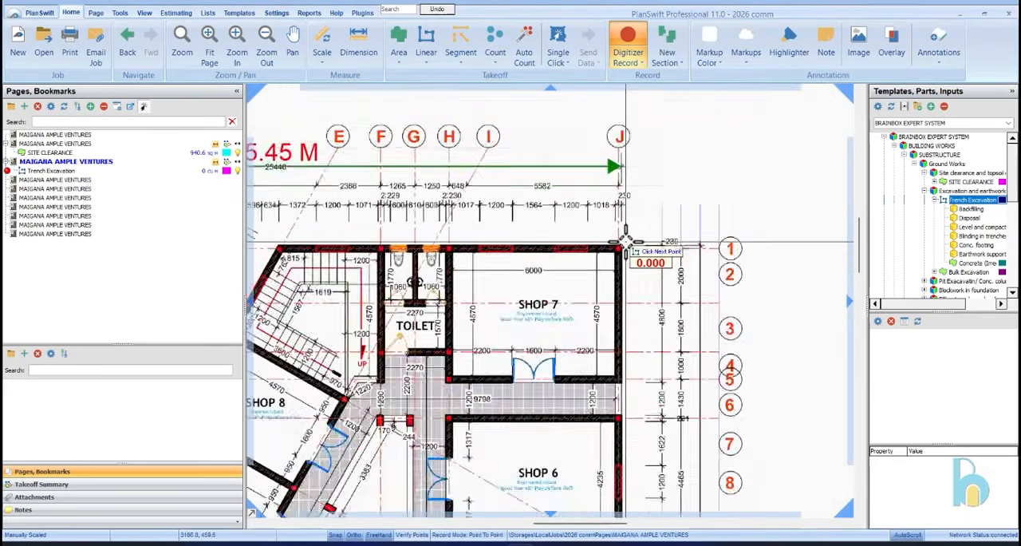
{"action": "scroll", "coordinate": [627, 242], "scroll_direction": "down", "scroll_amount": 5}
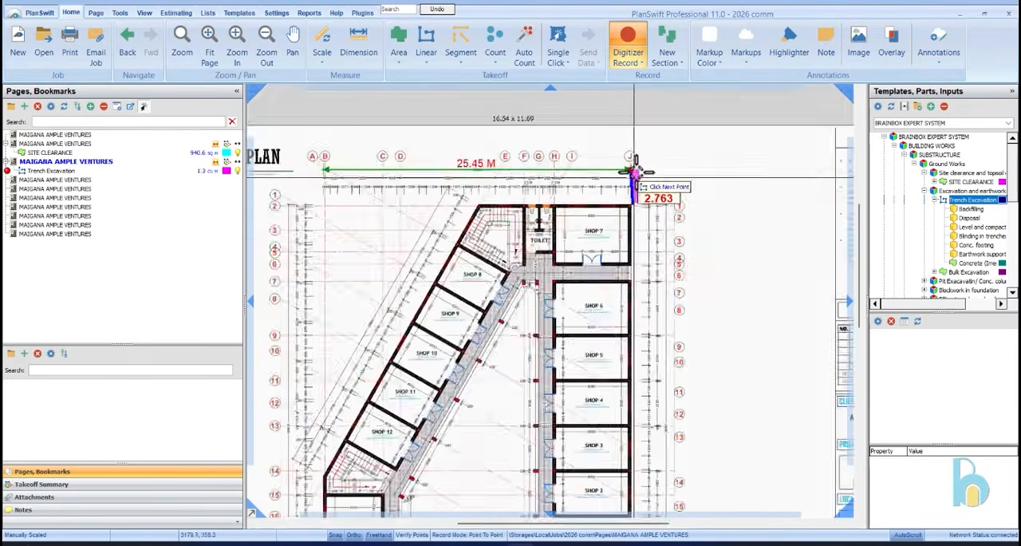
{"action": "scroll", "coordinate": [643, 493], "scroll_direction": "up", "scroll_amount": 4}
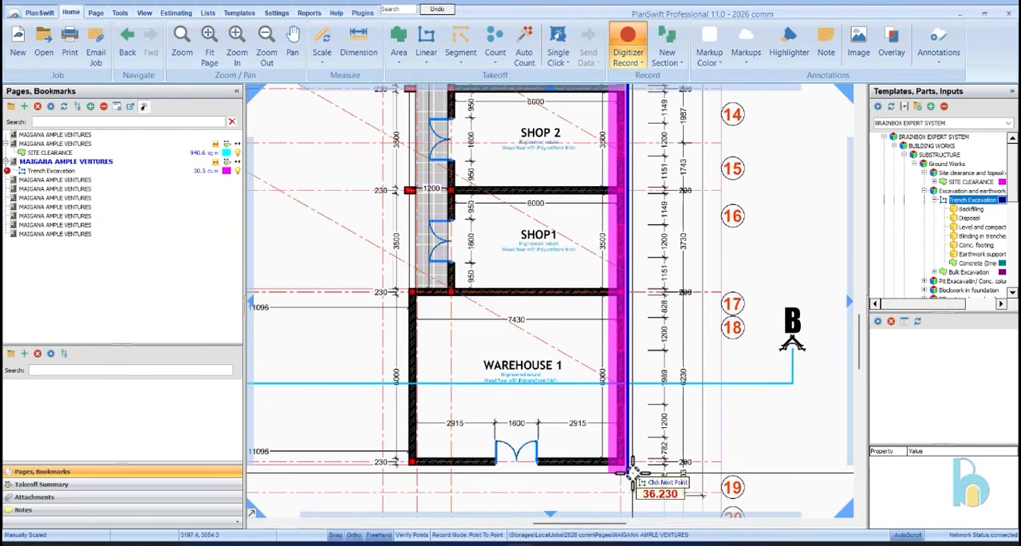
{"action": "left_click", "coordinate": [643, 487]}
Continue the trench along Warehouse 1's door wall, up its inner wall, and along the veranda columns as far as Shop 6
{"action": "scroll", "coordinate": [411, 467], "scroll_direction": "up", "scroll_amount": 3}
{"action": "left_click", "coordinate": [411, 463]}
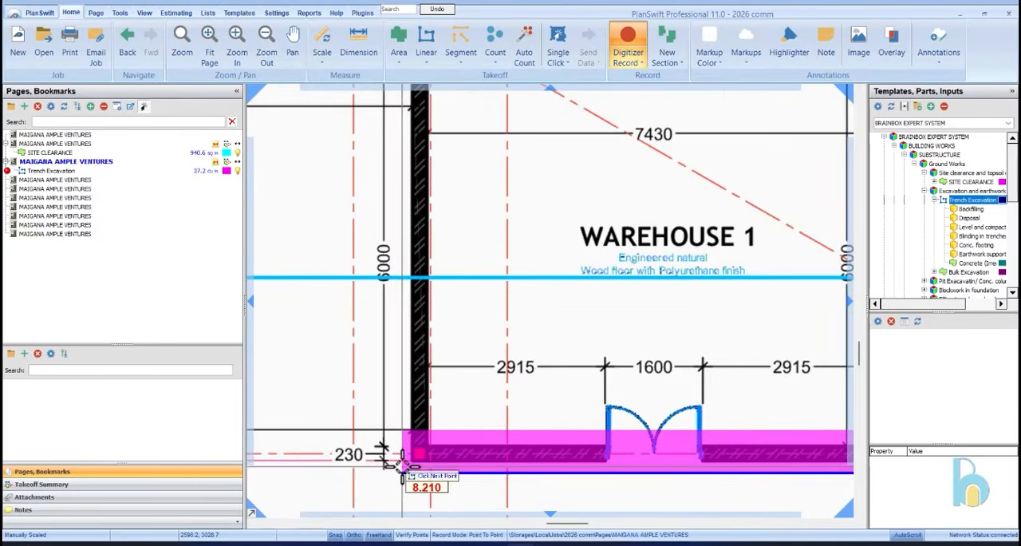
{"action": "scroll", "coordinate": [411, 463], "scroll_direction": "down", "scroll_amount": 3}
{"action": "scroll", "coordinate": [392, 302], "scroll_direction": "up", "scroll_amount": 2}
{"action": "scroll", "coordinate": [392, 302], "scroll_direction": "down", "scroll_amount": 5}
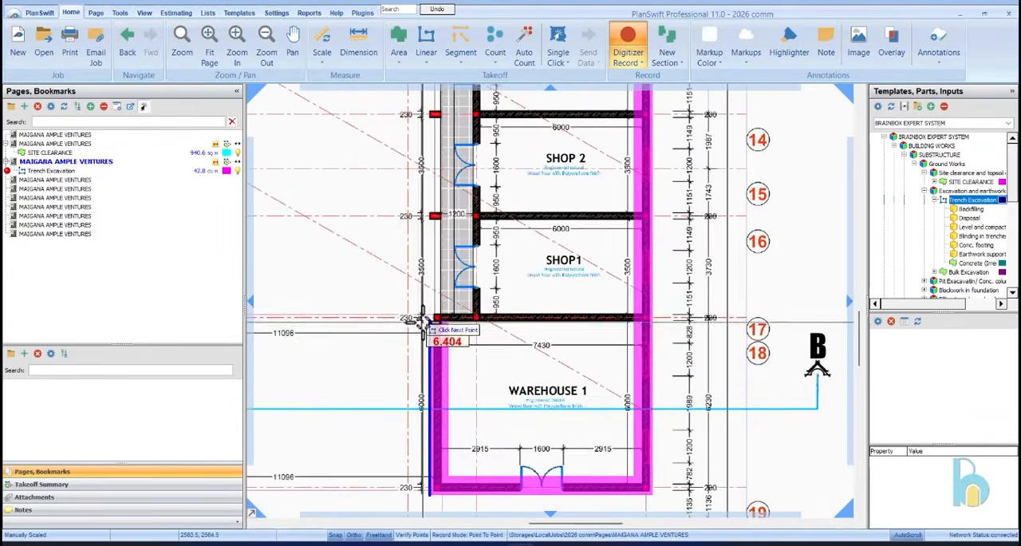
{"action": "scroll", "coordinate": [453, 128], "scroll_direction": "up", "scroll_amount": 4}
{"action": "left_click", "coordinate": [452, 128]}
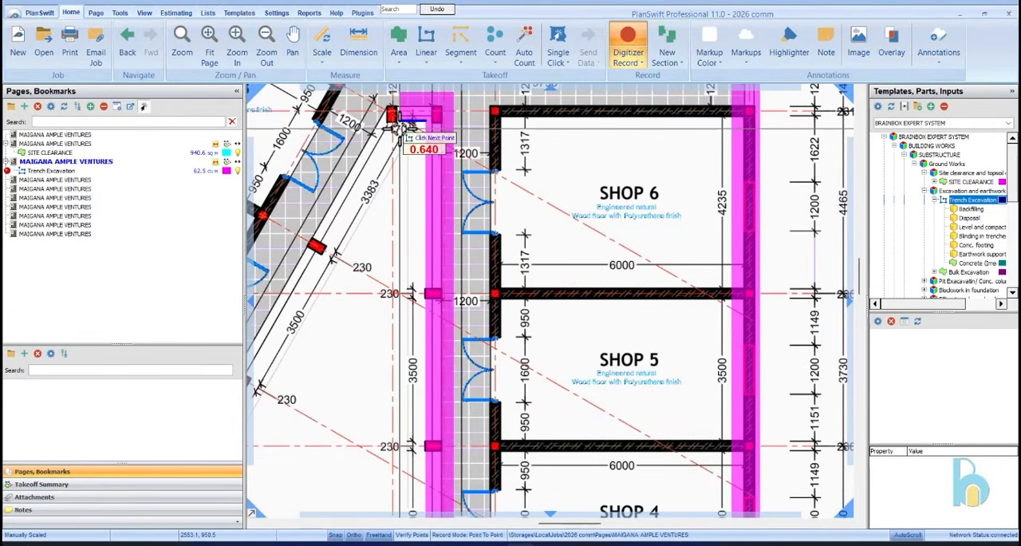
Turn the trench at the veranda corner near Shop 8 and trace the slanted column line down to its last column
{"action": "scroll", "coordinate": [410, 132], "scroll_direction": "down", "scroll_amount": 5}
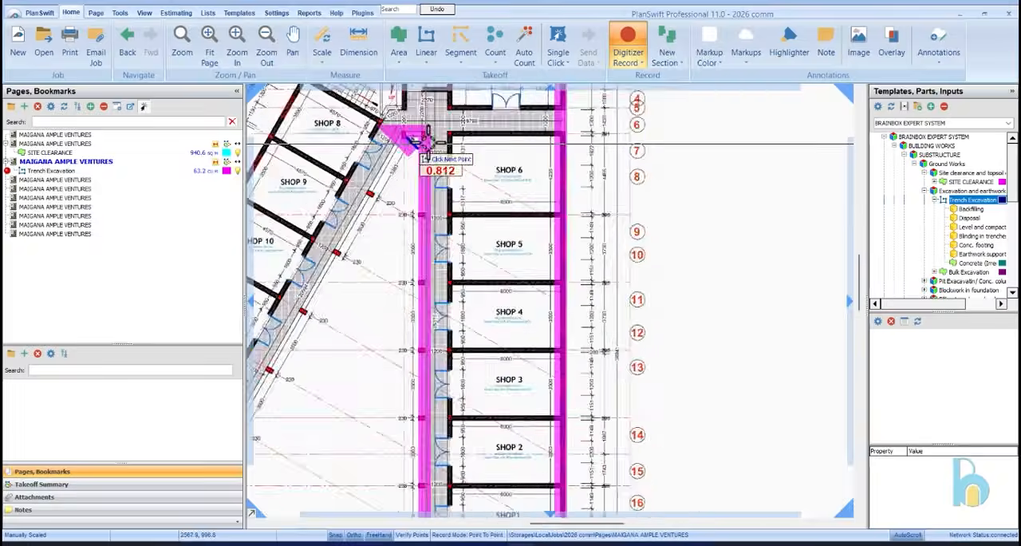
{"action": "scroll", "coordinate": [321, 272], "scroll_direction": "up", "scroll_amount": 6}
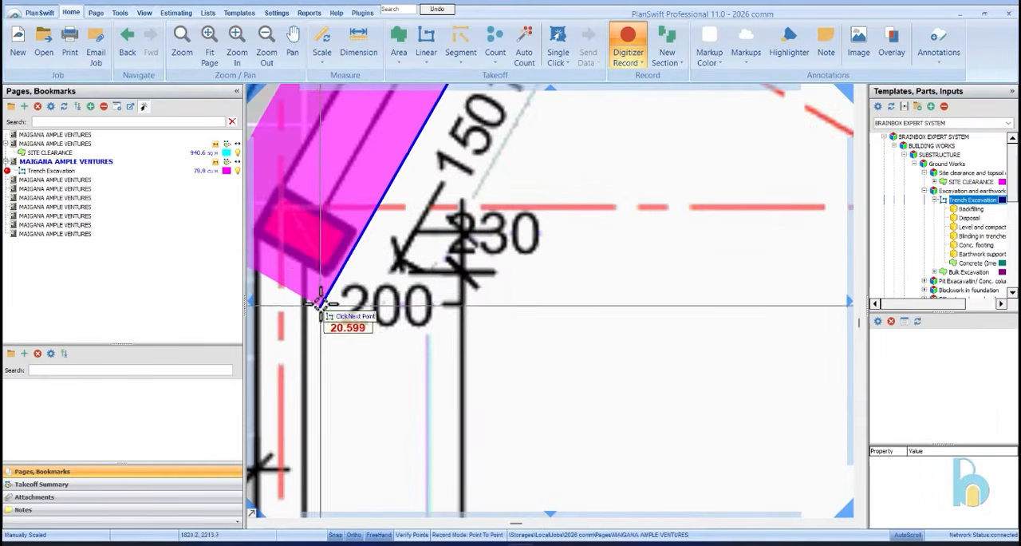
{"action": "left_click", "coordinate": [320, 278]}
{"action": "scroll", "coordinate": [321, 279], "scroll_direction": "down", "scroll_amount": 5}
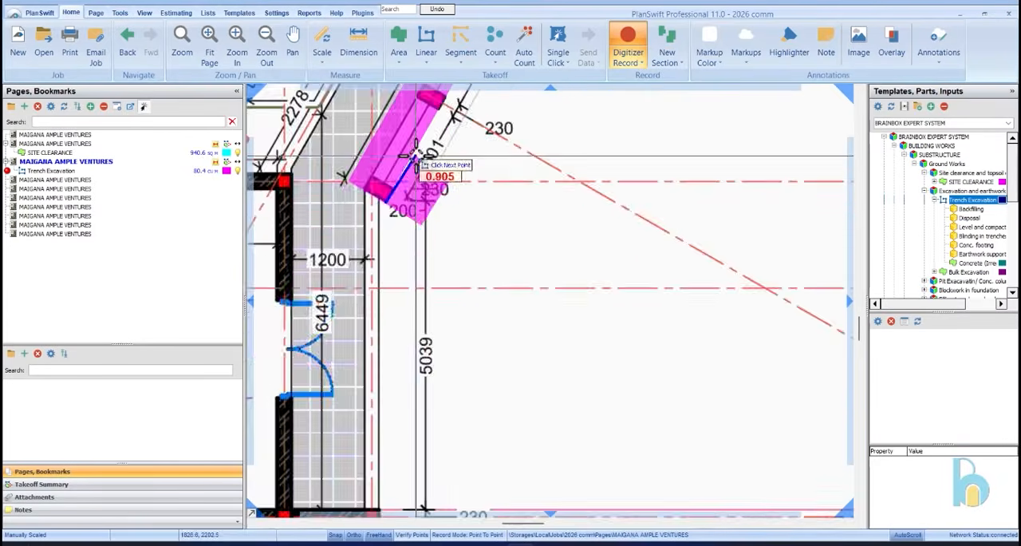
Extend the trench down the inner side of Shop 13 and Warehouse 2 to Warehouse 2's lower inner corner
{"action": "scroll", "coordinate": [457, 203], "scroll_direction": "down", "scroll_amount": 5}
{"action": "scroll", "coordinate": [425, 359], "scroll_direction": "up", "scroll_amount": 6}
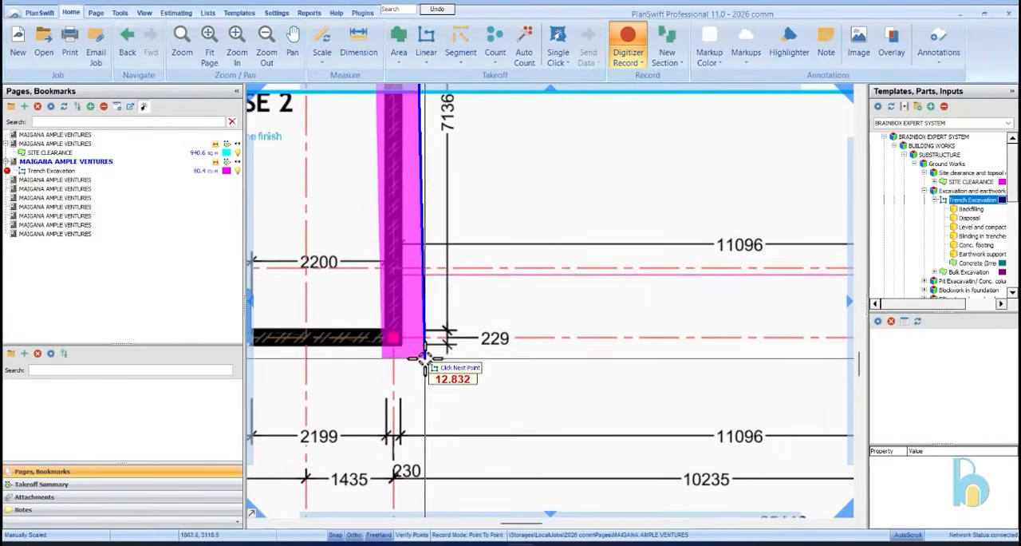
{"action": "left_click", "coordinate": [407, 349]}
{"action": "scroll", "coordinate": [662, 308], "scroll_direction": "down", "scroll_amount": 5}
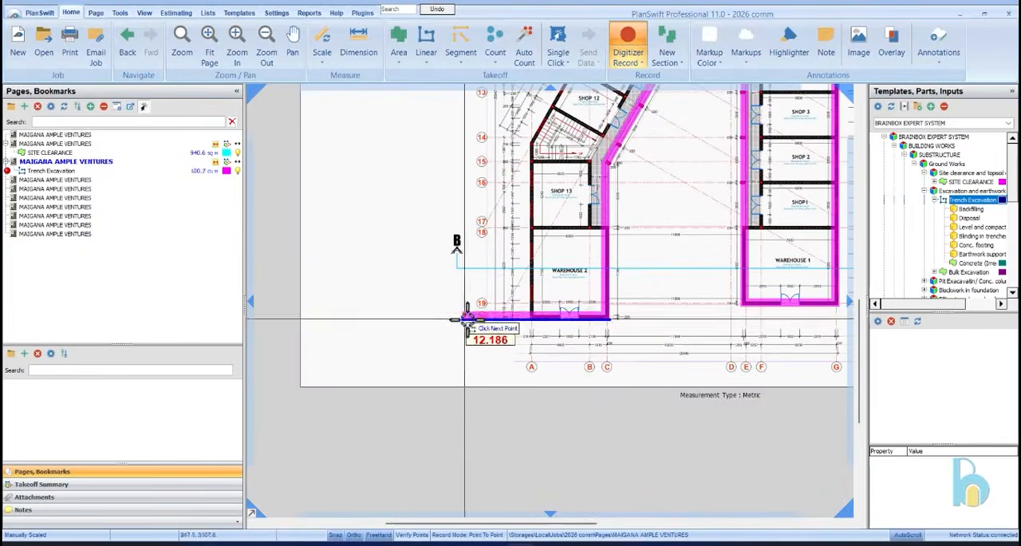
Continue the trench along Warehouse 2's door wall to its outer corner and up the outer wall to the bend near grid 14
{"action": "scroll", "coordinate": [604, 308], "scroll_direction": "up", "scroll_amount": 6}
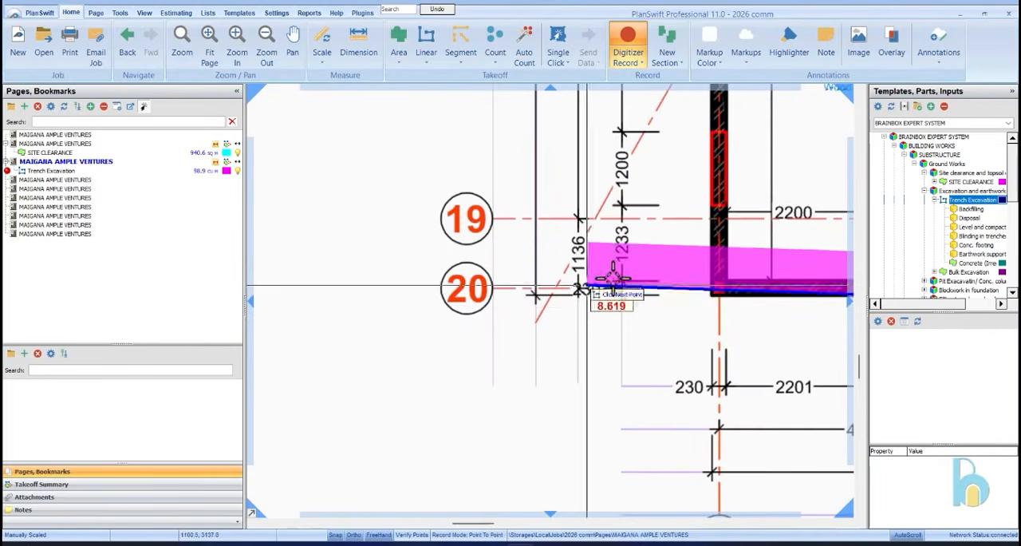
{"action": "left_click", "coordinate": [702, 306]}
{"action": "scroll", "coordinate": [536, 449], "scroll_direction": "down", "scroll_amount": 5}
{"action": "scroll", "coordinate": [527, 431], "scroll_direction": "up", "scroll_amount": 6}
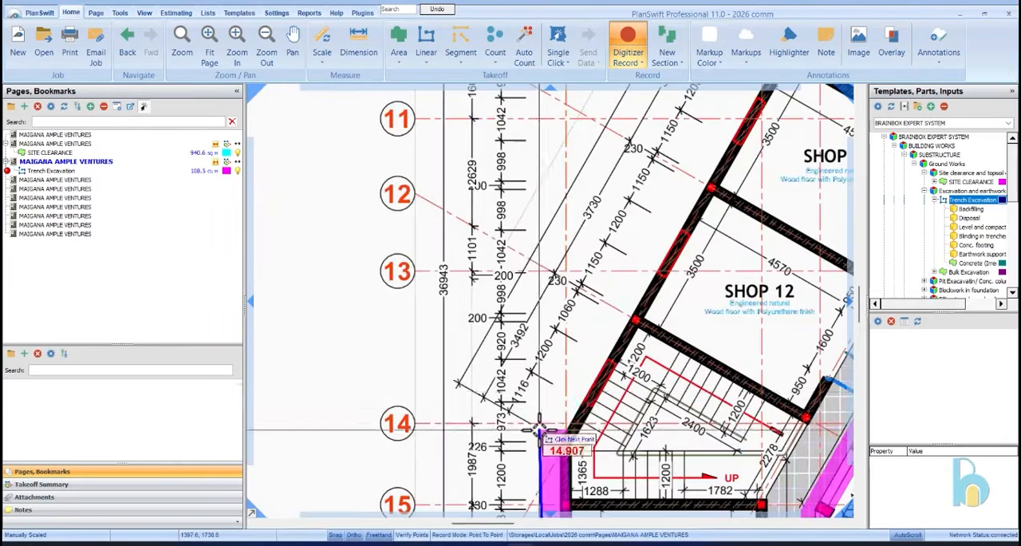
{"action": "scroll", "coordinate": [537, 431], "scroll_direction": "up", "scroll_amount": 2}
{"action": "left_click", "coordinate": [586, 453]}
{"action": "scroll", "coordinate": [583, 454], "scroll_direction": "down", "scroll_amount": 5}
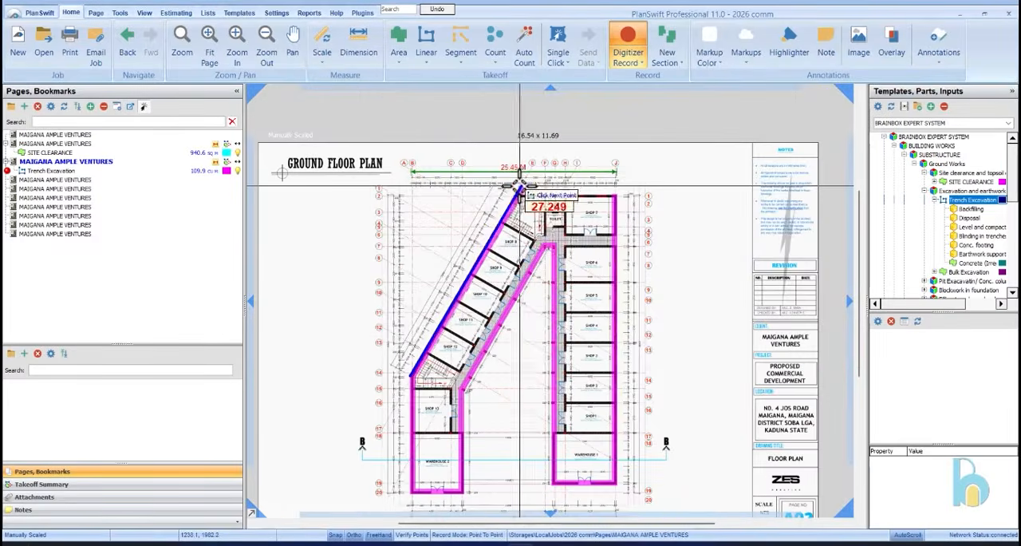
Trace the slanted outer wall past Shops 12 to 8 and along grid 1 to Shop 7's corner, completing the perimeter trench
{"action": "scroll", "coordinate": [523, 187], "scroll_direction": "up", "scroll_amount": 5}
{"action": "left_click", "coordinate": [494, 200]}
{"action": "scroll", "coordinate": [493, 199], "scroll_direction": "down", "scroll_amount": 5}
{"action": "scroll", "coordinate": [519, 238], "scroll_direction": "up", "scroll_amount": 4}
{"action": "scroll", "coordinate": [519, 238], "scroll_direction": "up", "scroll_amount": 2}
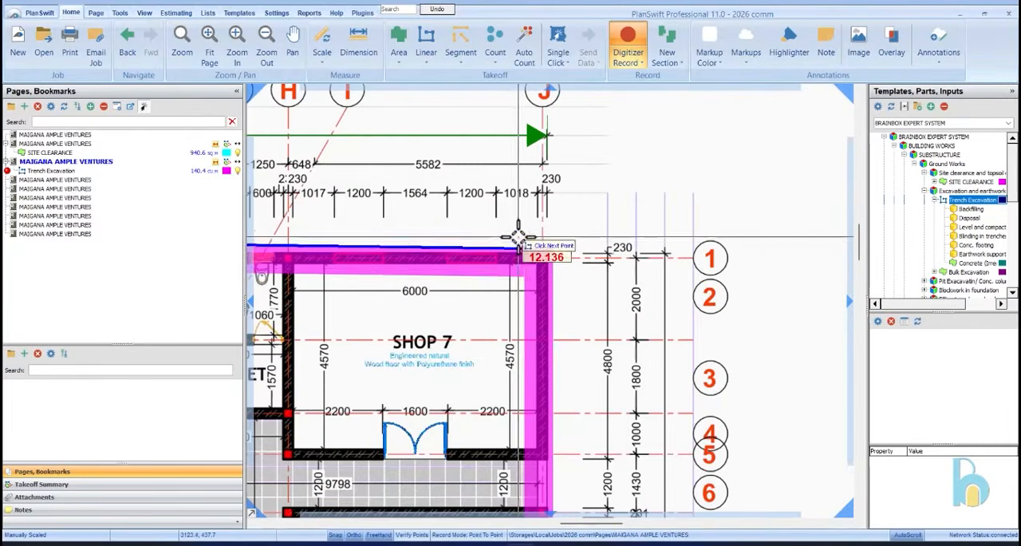
{"action": "scroll", "coordinate": [525, 247], "scroll_direction": "up", "scroll_amount": 3}
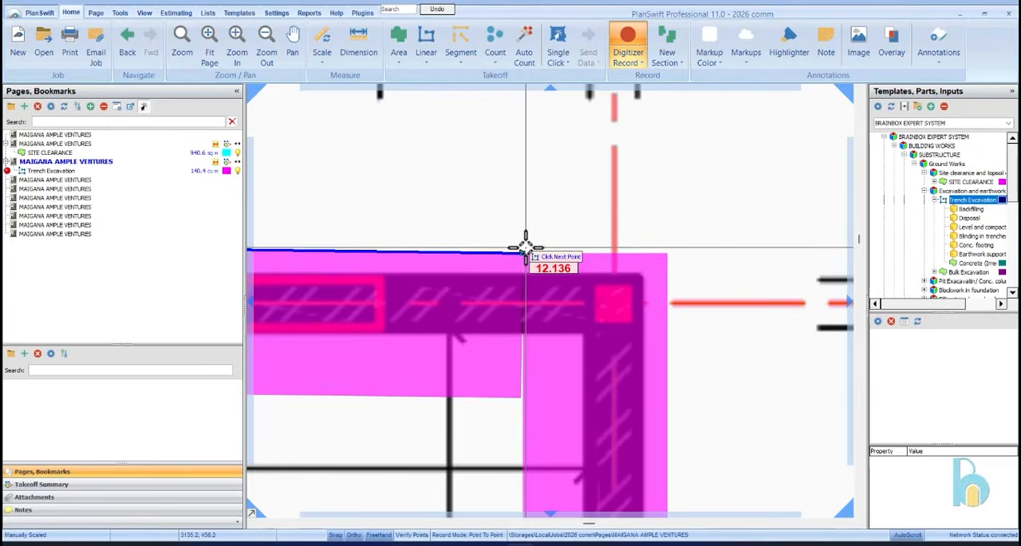
{"action": "scroll", "coordinate": [662, 152], "scroll_direction": "down", "scroll_amount": 6}
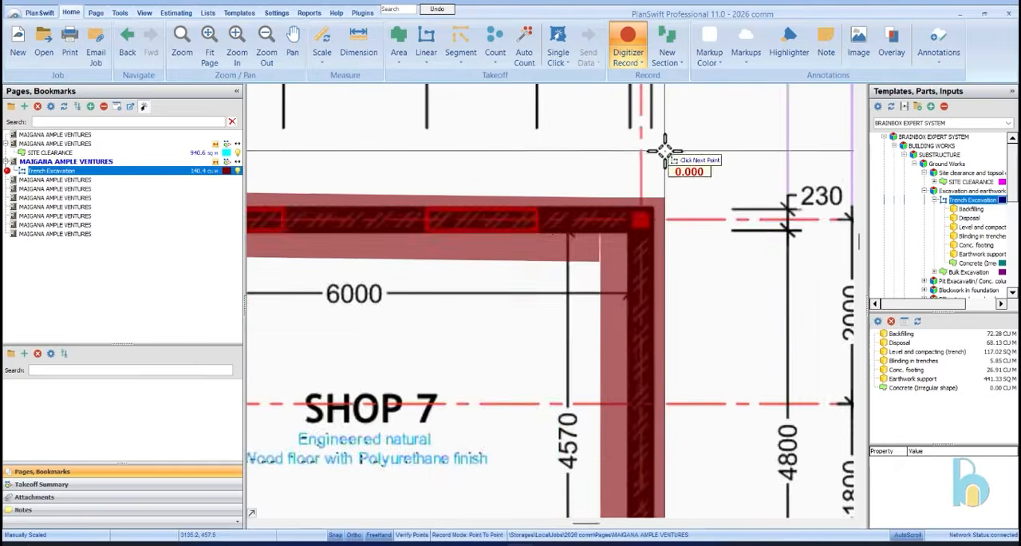
Trace a trench section down the wall between the toilet and Shop 7 and along Shop 7's door wall to the outer wall
{"action": "scroll", "coordinate": [552, 168], "scroll_direction": "up", "scroll_amount": 3}
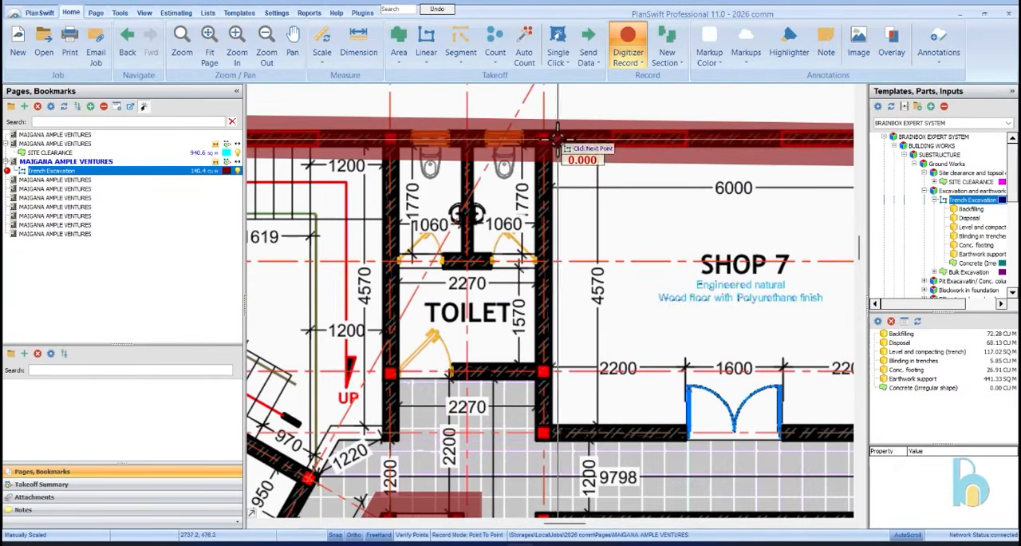
{"action": "scroll", "coordinate": [554, 154], "scroll_direction": "up", "scroll_amount": 2}
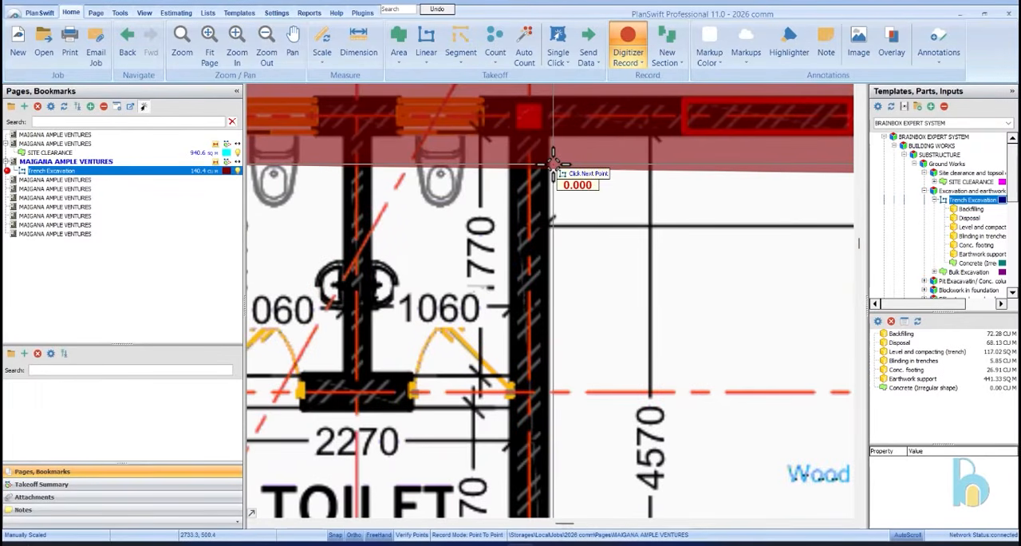
{"action": "scroll", "coordinate": [558, 301], "scroll_direction": "down", "scroll_amount": 3}
{"action": "scroll", "coordinate": [558, 346], "scroll_direction": "up", "scroll_amount": 2}
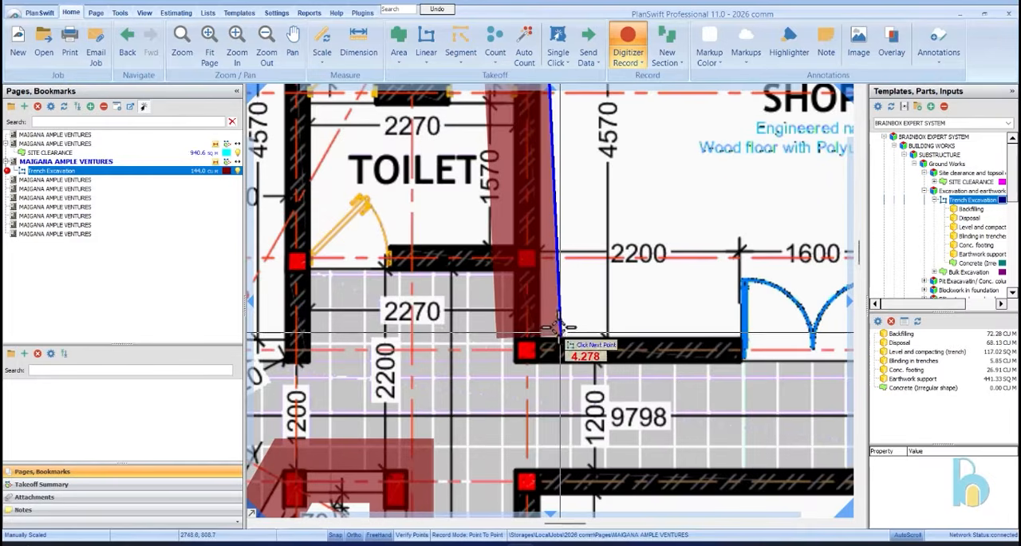
{"action": "left_click", "coordinate": [545, 329]}
{"action": "scroll", "coordinate": [621, 297], "scroll_direction": "down", "scroll_amount": 4}
{"action": "scroll", "coordinate": [628, 297], "scroll_direction": "up", "scroll_amount": 4}
{"action": "scroll", "coordinate": [664, 317], "scroll_direction": "down", "scroll_amount": 1}
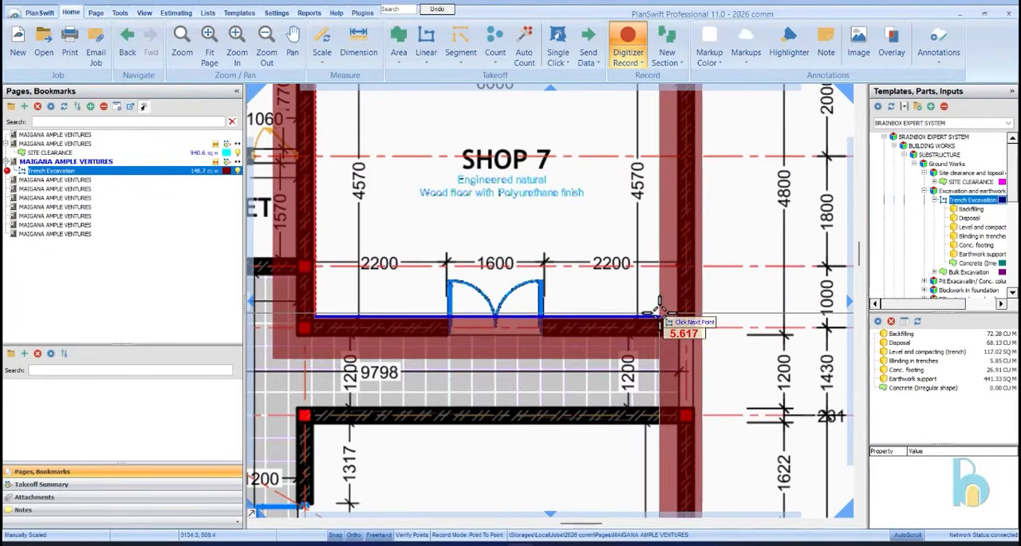
{"action": "double_click", "coordinate": [664, 317]}
Trace a trench section along Shop 6's corridor wall and down the shopfronts of Shops 6 to 1 to Warehouse 1's wall
{"action": "left_click", "coordinate": [654, 437]}
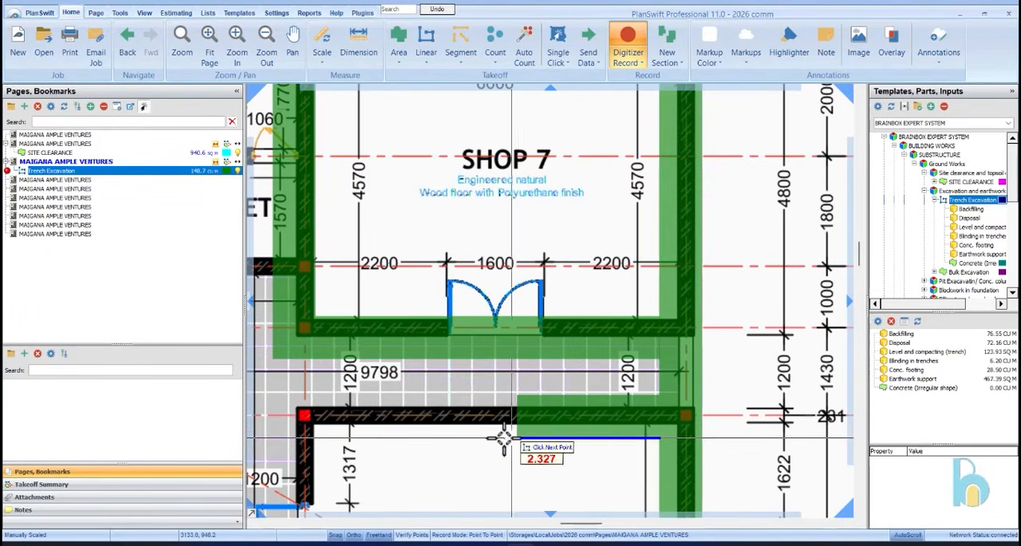
{"action": "left_click", "coordinate": [322, 437]}
{"action": "scroll", "coordinate": [335, 443], "scroll_direction": "down", "scroll_amount": 5}
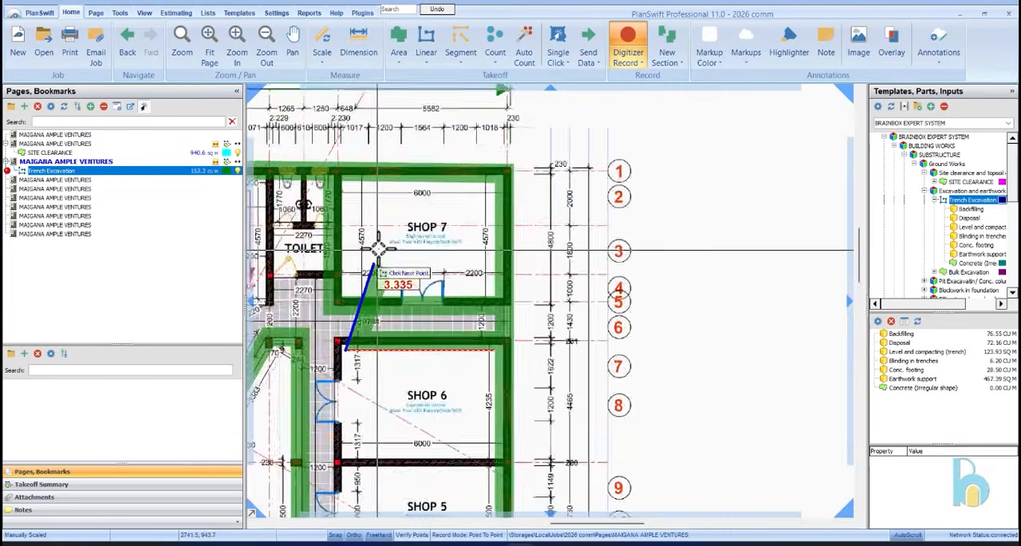
{"action": "scroll", "coordinate": [365, 451], "scroll_direction": "up", "scroll_amount": 5}
{"action": "scroll", "coordinate": [401, 321], "scroll_direction": "up", "scroll_amount": 5}
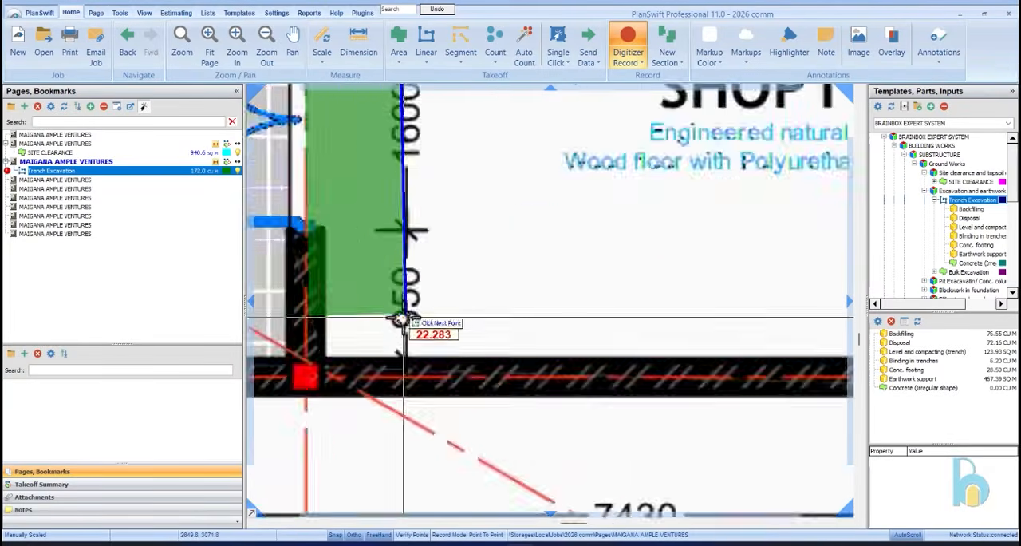
{"action": "scroll", "coordinate": [447, 271], "scroll_direction": "down", "scroll_amount": 3}
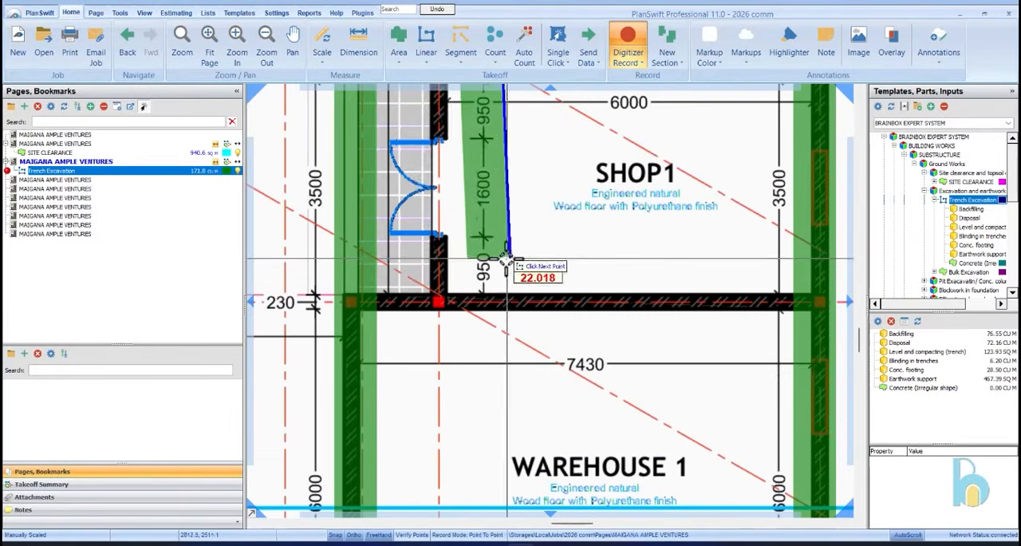
{"action": "double_click", "coordinate": [455, 301]}
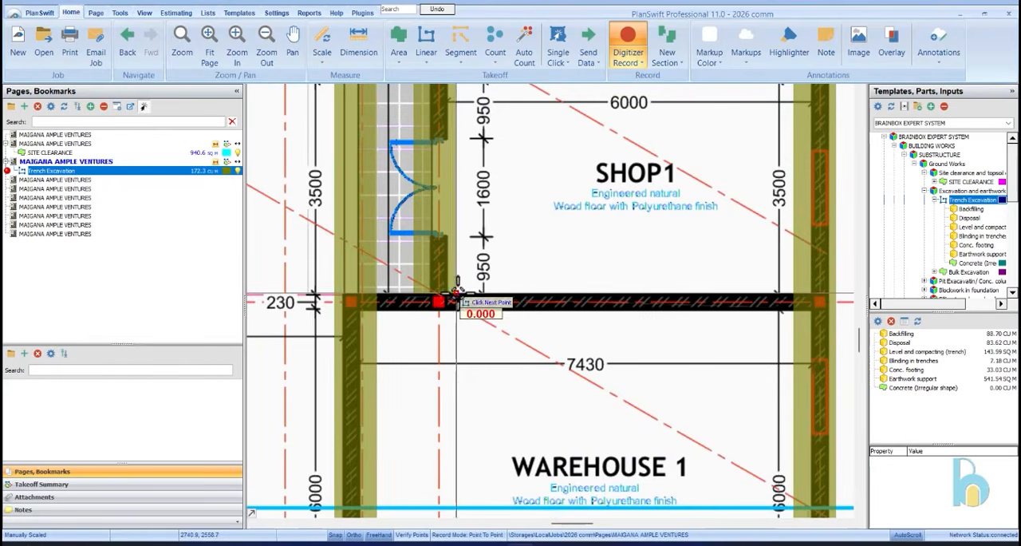
Trace the partition trenches between Warehouse 1 and Shop 1 and between Shop 1 and Shop 2
{"action": "left_click", "coordinate": [789, 319]}
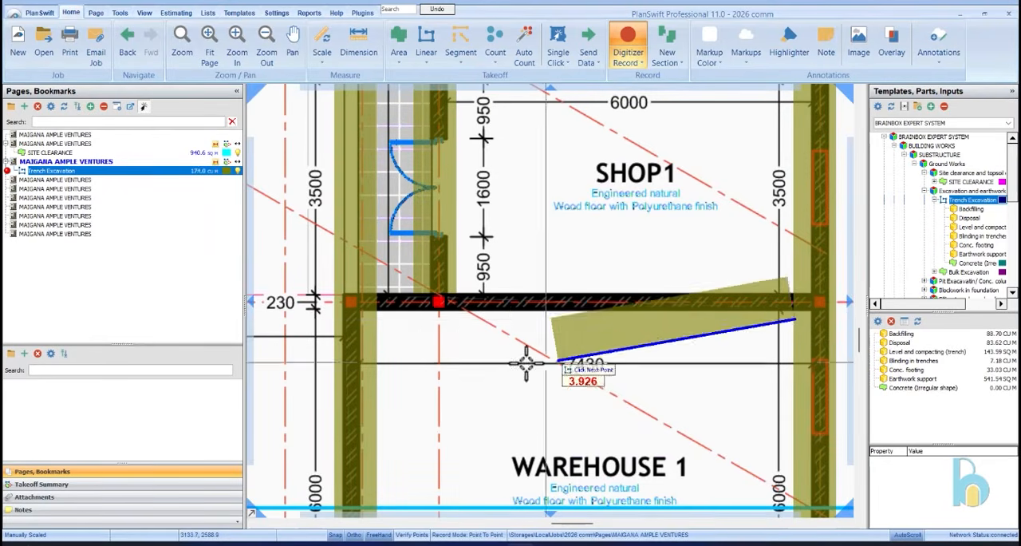
{"action": "double_click", "coordinate": [377, 320]}
{"action": "scroll", "coordinate": [404, 350], "scroll_direction": "down", "scroll_amount": 2}
{"action": "scroll", "coordinate": [599, 202], "scroll_direction": "up", "scroll_amount": 3}
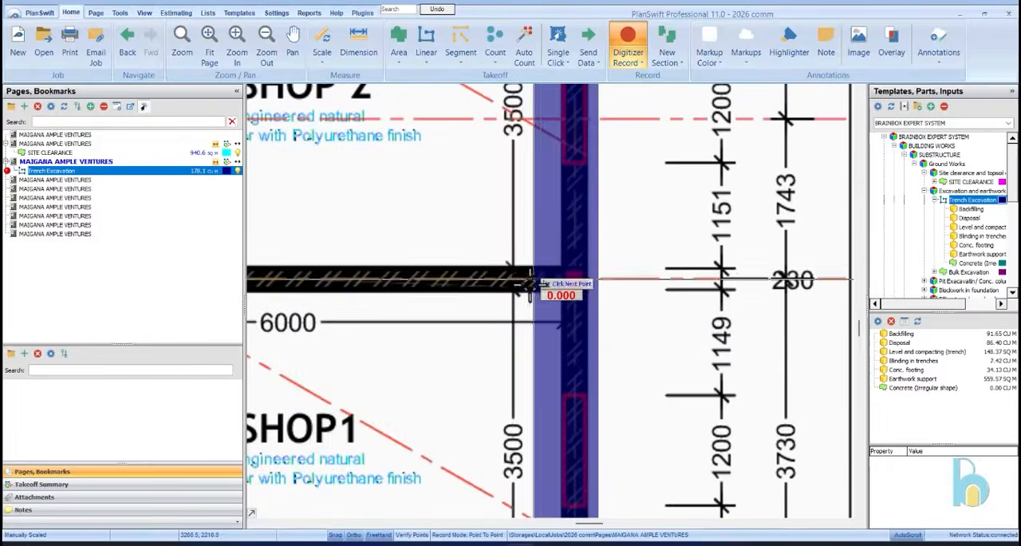
{"action": "left_click", "coordinate": [533, 302]}
{"action": "scroll", "coordinate": [529, 303], "scroll_direction": "down", "scroll_amount": 3}
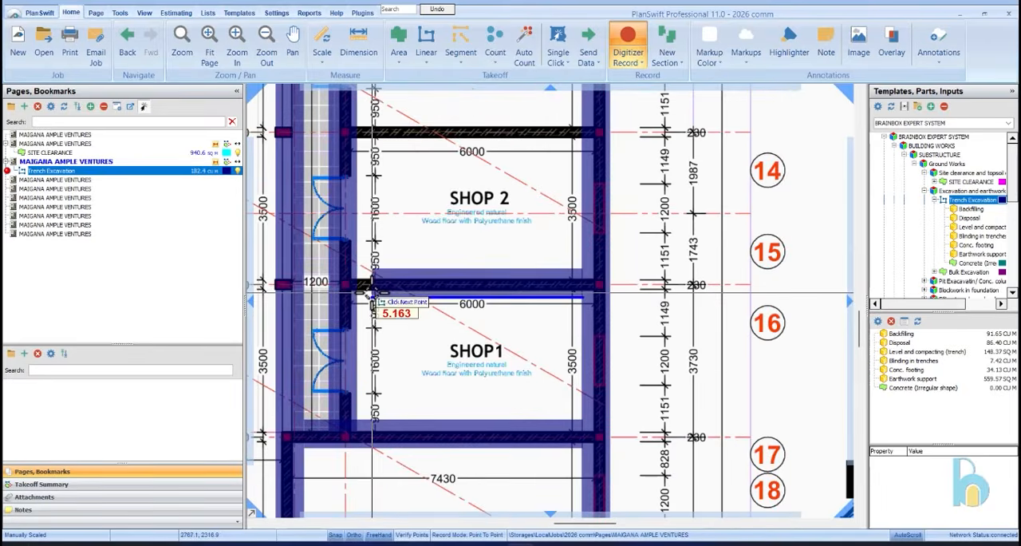
{"action": "scroll", "coordinate": [358, 302], "scroll_direction": "up", "scroll_amount": 2}
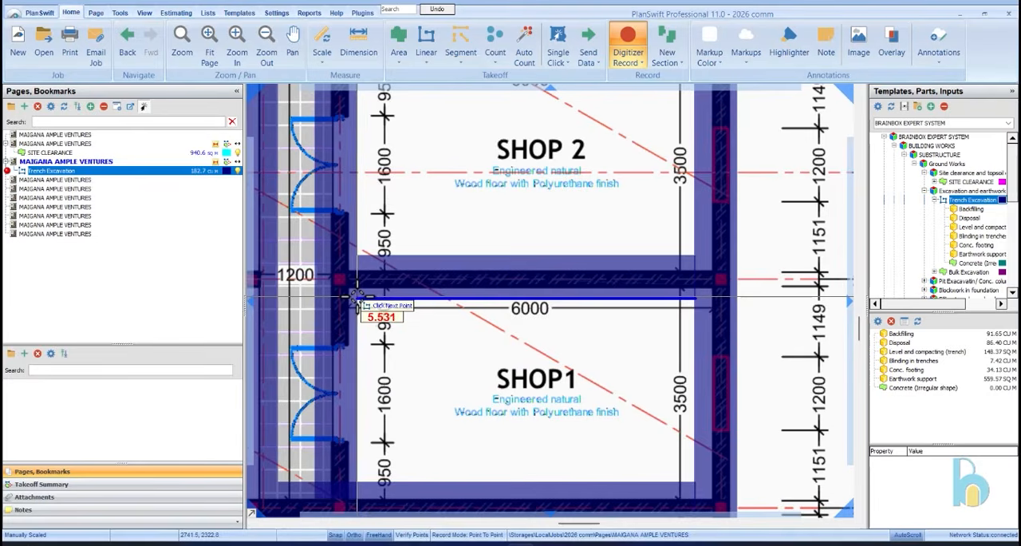
{"action": "double_click", "coordinate": [357, 295]}
Trace the partition trench between Shop 2 and Shop 3 from the outer wall to the shopfront trench
{"action": "scroll", "coordinate": [357, 295], "scroll_direction": "down", "scroll_amount": 3}
{"action": "scroll", "coordinate": [526, 355], "scroll_direction": "up", "scroll_amount": 3}
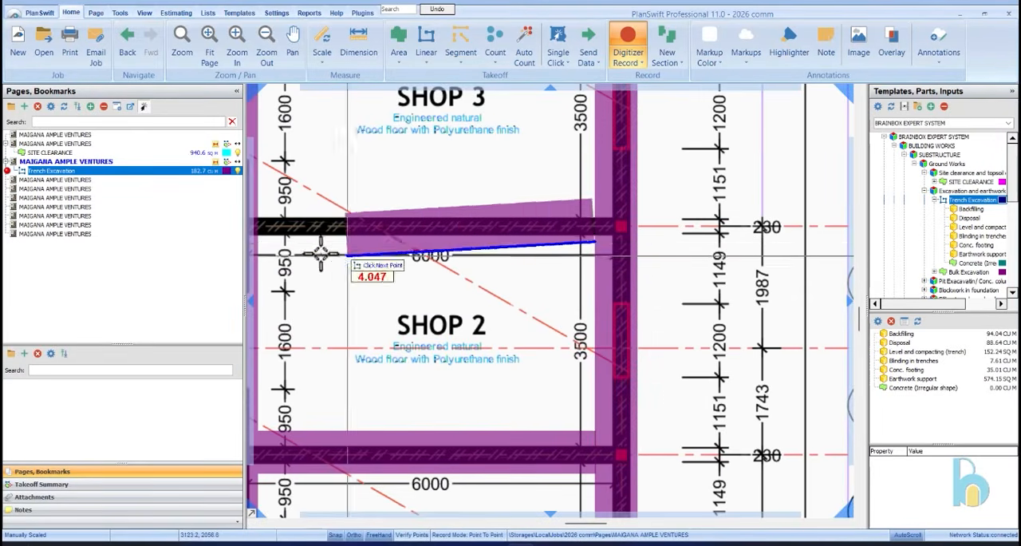
{"action": "scroll", "coordinate": [327, 239], "scroll_direction": "down", "scroll_amount": 3}
{"action": "scroll", "coordinate": [294, 263], "scroll_direction": "up", "scroll_amount": 4}
{"action": "left_click", "coordinate": [293, 263]}
{"action": "scroll", "coordinate": [645, 391], "scroll_direction": "down", "scroll_amount": 3}
{"action": "left_click", "coordinate": [487, 329]}
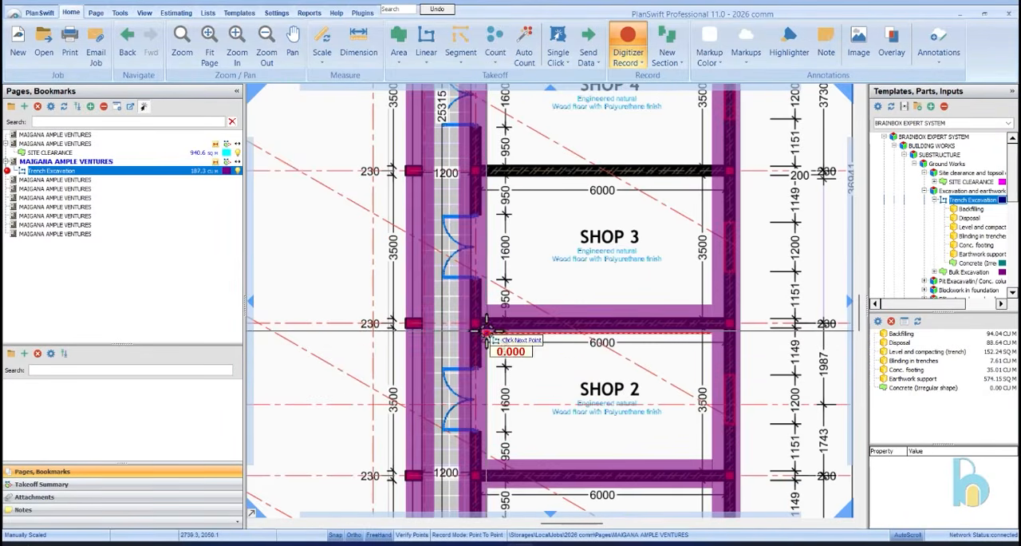
Trace the partition trenches between Shop 3 and Shop 4 and between Shop 4 and Shop 5
{"action": "scroll", "coordinate": [725, 176], "scroll_direction": "up", "scroll_amount": 3}
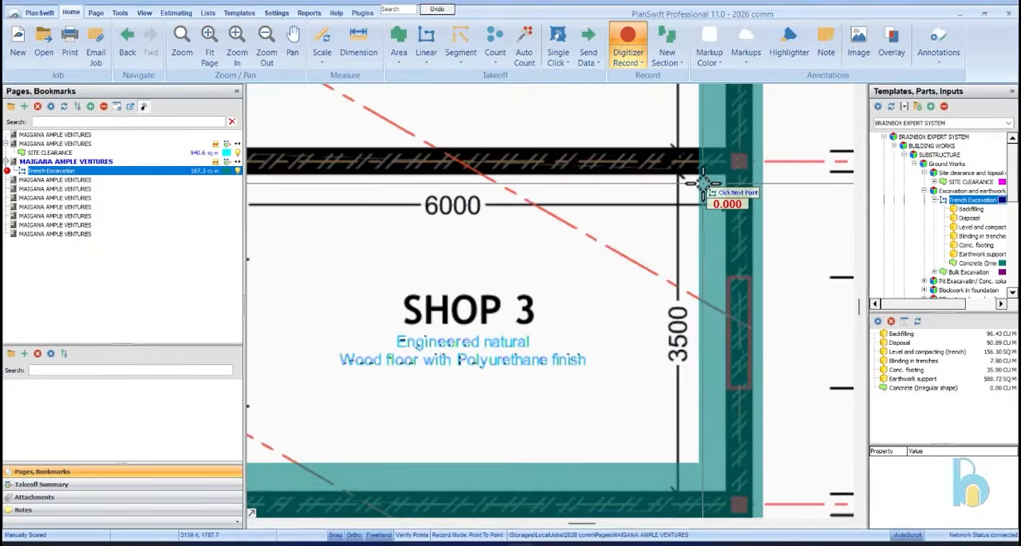
{"action": "scroll", "coordinate": [570, 194], "scroll_direction": "down", "scroll_amount": 3}
{"action": "scroll", "coordinate": [531, 200], "scroll_direction": "up", "scroll_amount": 3}
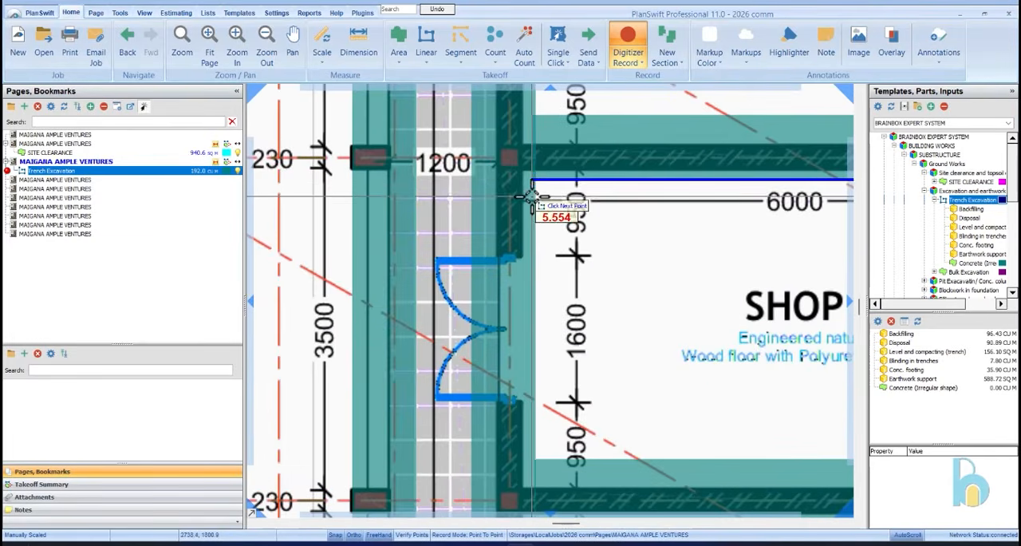
{"action": "scroll", "coordinate": [542, 192], "scroll_direction": "down", "scroll_amount": 4}
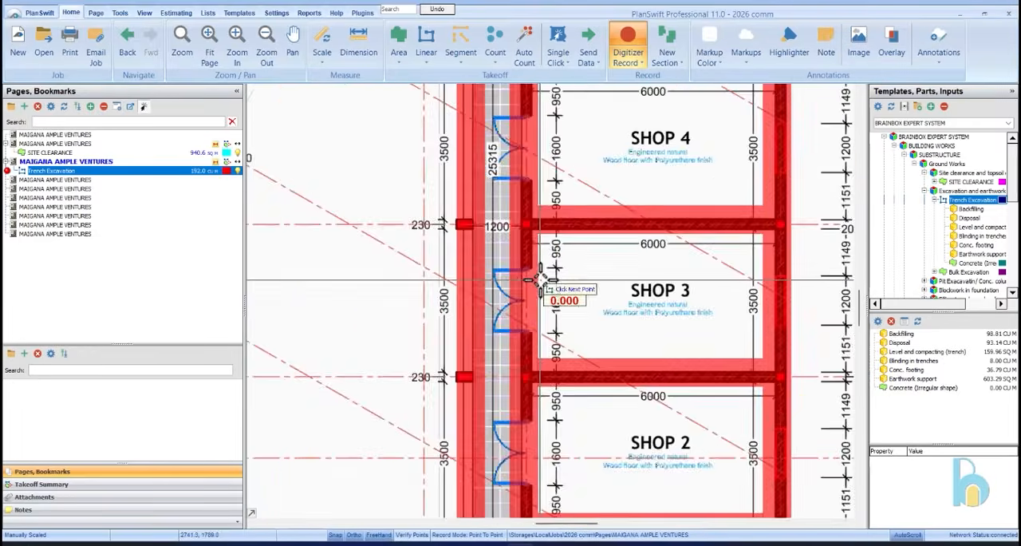
{"action": "scroll", "coordinate": [606, 204], "scroll_direction": "up", "scroll_amount": 3}
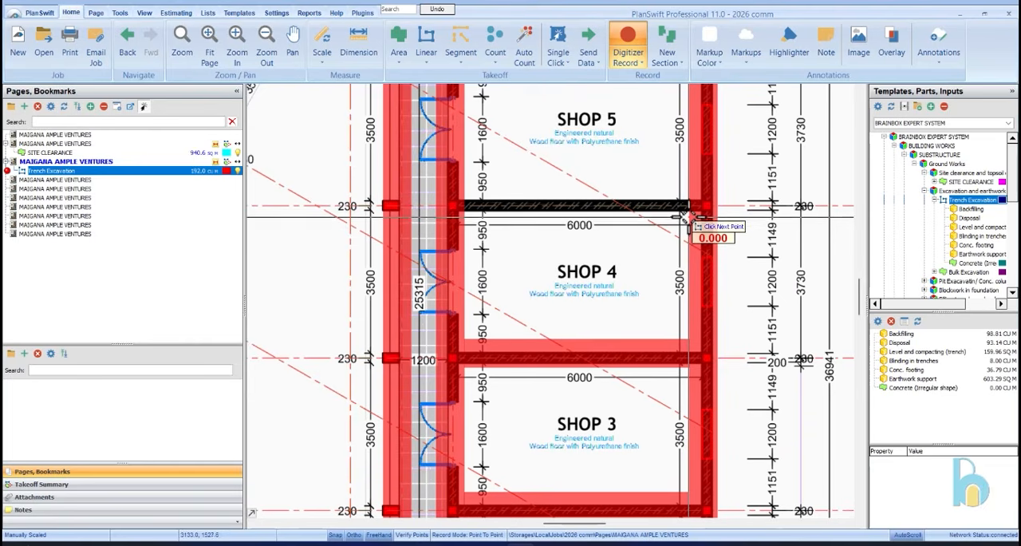
{"action": "left_click", "coordinate": [461, 221]}
Trace the partition trench between Shop 5 and Shop 6 from the outer wall to the shopfront trench
{"action": "scroll", "coordinate": [591, 327], "scroll_direction": "down", "scroll_amount": 3}
{"action": "scroll", "coordinate": [678, 239], "scroll_direction": "up", "scroll_amount": 3}
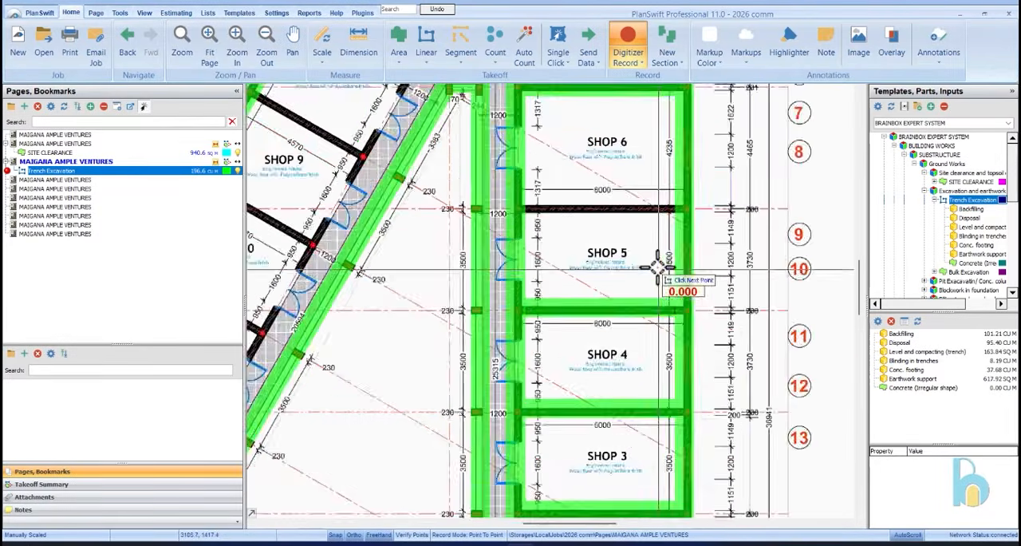
{"action": "scroll", "coordinate": [683, 188], "scroll_direction": "up", "scroll_amount": 2}
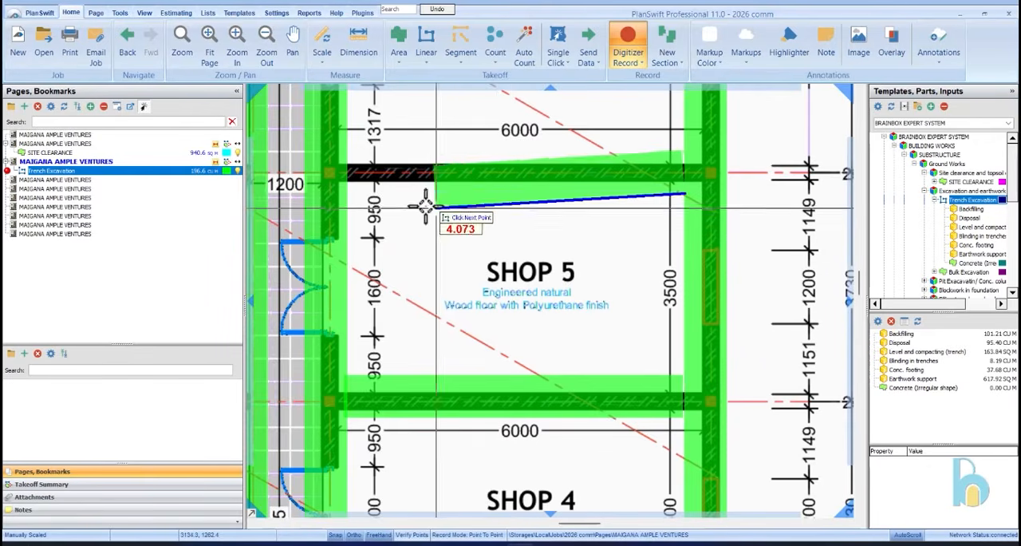
{"action": "scroll", "coordinate": [463, 214], "scroll_direction": "down", "scroll_amount": 3}
{"action": "scroll", "coordinate": [475, 144], "scroll_direction": "up", "scroll_amount": 3}
Trace a trench section down the toilet's stair-side wall, along the slanted shopfronts, and down Shop 13's door wall to Warehouse 2
{"action": "scroll", "coordinate": [474, 126], "scroll_direction": "up", "scroll_amount": 3}
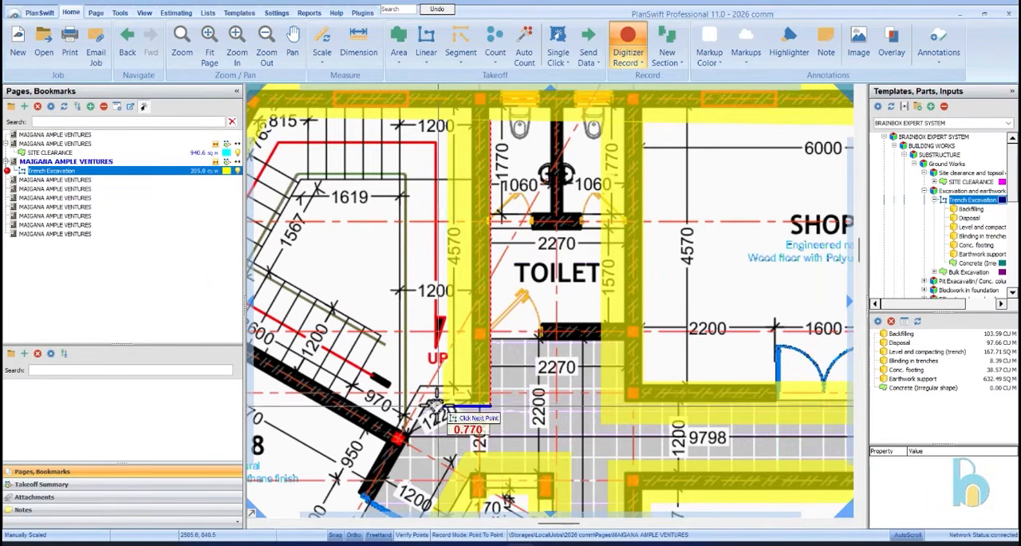
{"action": "scroll", "coordinate": [431, 410], "scroll_direction": "down", "scroll_amount": 5}
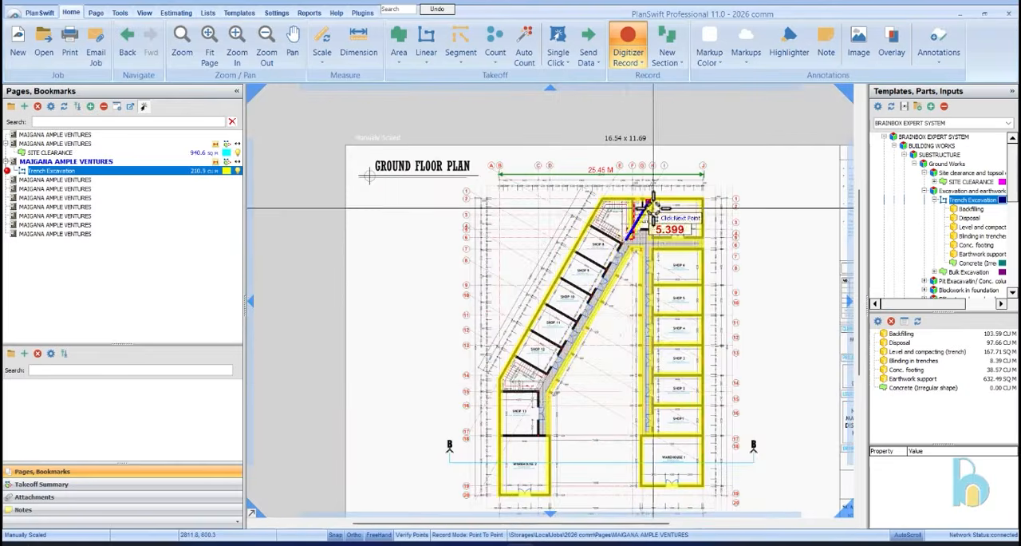
{"action": "scroll", "coordinate": [533, 395], "scroll_direction": "up", "scroll_amount": 5}
{"action": "scroll", "coordinate": [533, 398], "scroll_direction": "up", "scroll_amount": 2}
{"action": "left_click", "coordinate": [496, 437]}
{"action": "scroll", "coordinate": [507, 399], "scroll_direction": "down", "scroll_amount": 3}
{"action": "scroll", "coordinate": [526, 439], "scroll_direction": "up", "scroll_amount": 5}
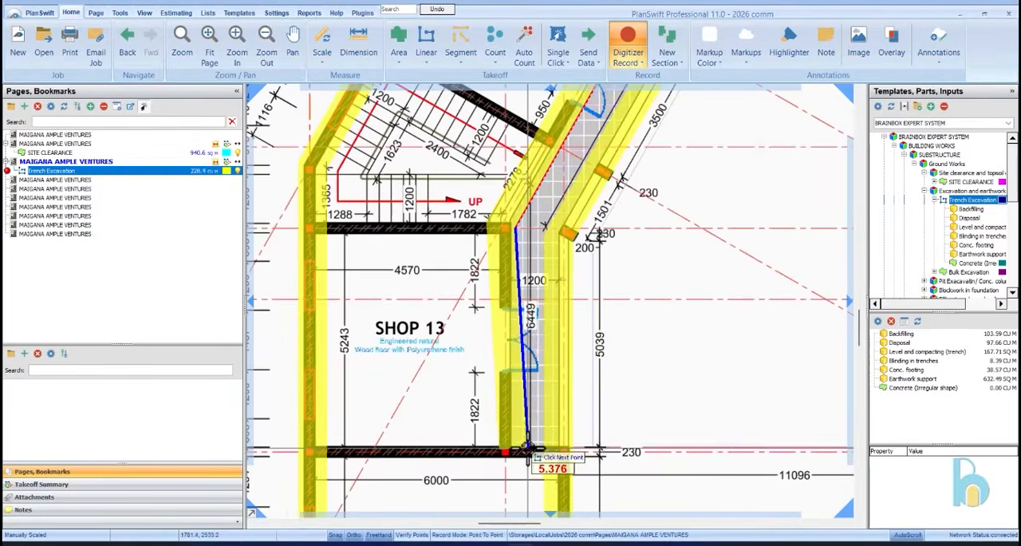
{"action": "double_click", "coordinate": [506, 435]}
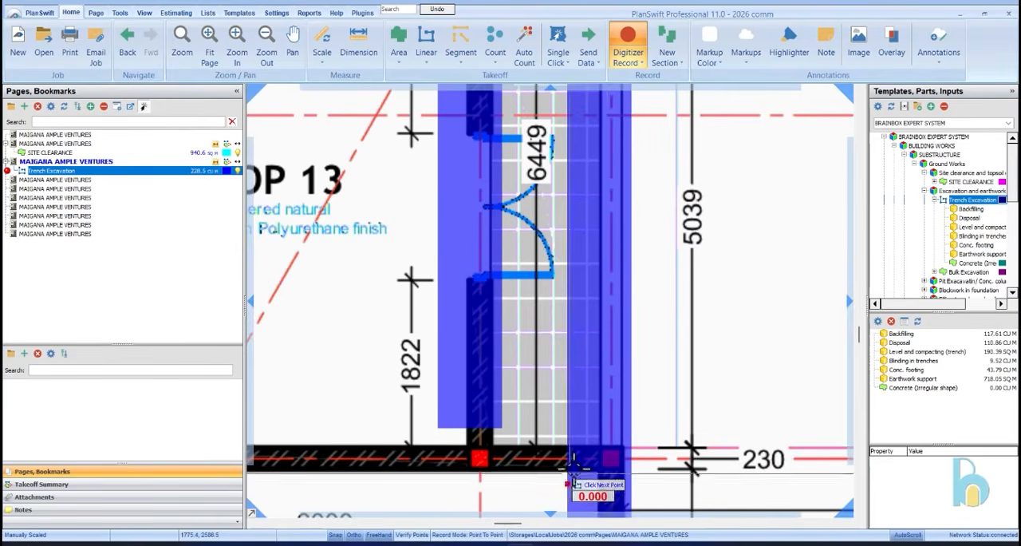
Trace the partition trench between Shop 13 and Warehouse 2 from the veranda-side trench to the outer wall
{"action": "scroll", "coordinate": [568, 484], "scroll_direction": "down", "scroll_amount": 3}
{"action": "scroll", "coordinate": [515, 441], "scroll_direction": "up", "scroll_amount": 2}
{"action": "scroll", "coordinate": [515, 441], "scroll_direction": "up", "scroll_amount": 2}
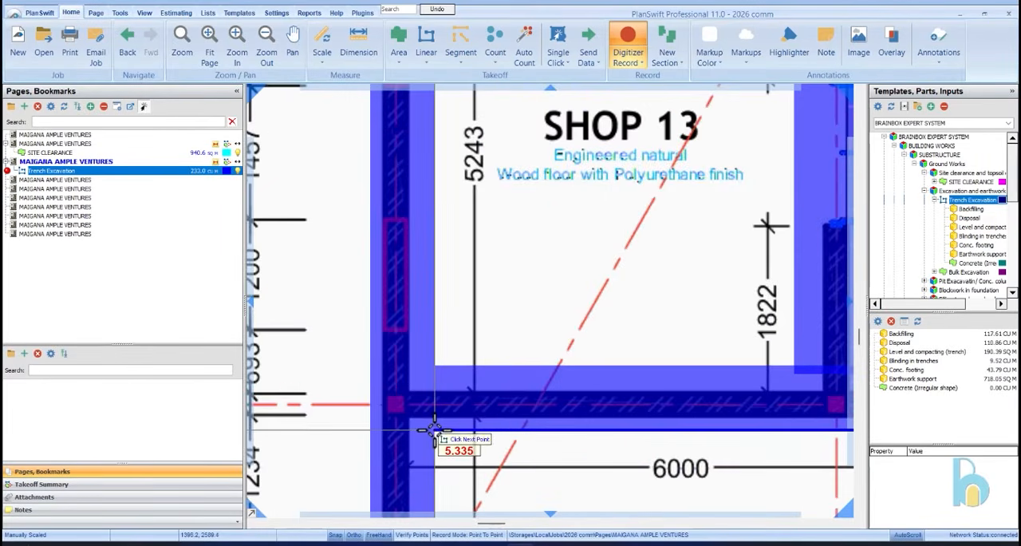
{"action": "double_click", "coordinate": [433, 430]}
Trace the partition trenches between Shop 13 and the staircase and between the staircase and Shop 12
{"action": "scroll", "coordinate": [479, 433], "scroll_direction": "down", "scroll_amount": 3}
{"action": "scroll", "coordinate": [571, 292], "scroll_direction": "up", "scroll_amount": 3}
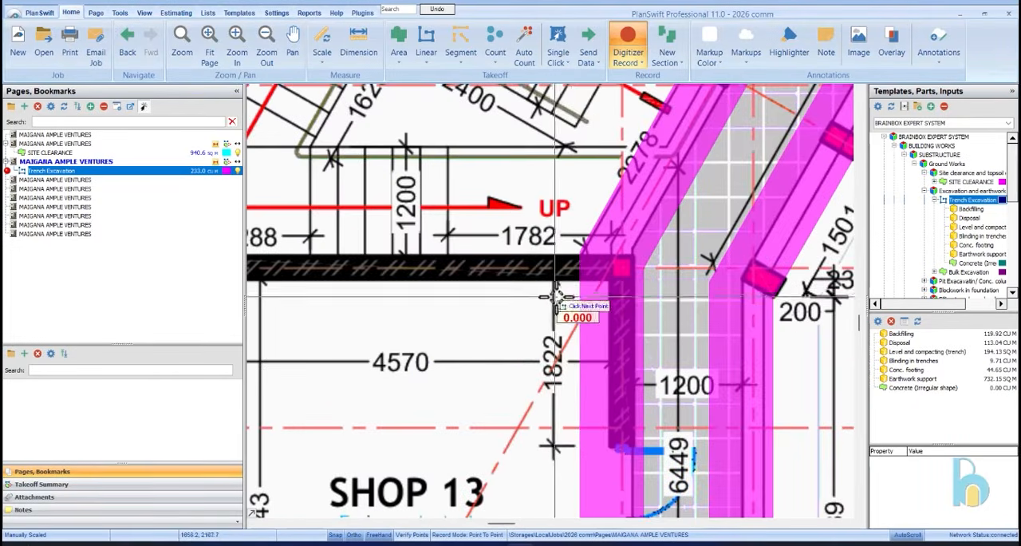
{"action": "scroll", "coordinate": [563, 289], "scroll_direction": "down", "scroll_amount": 3}
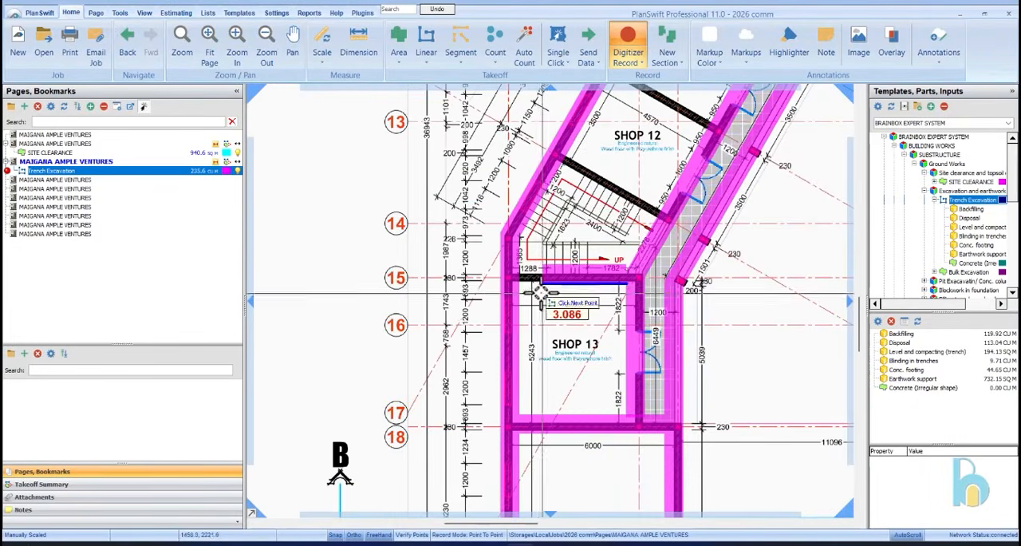
{"action": "scroll", "coordinate": [519, 288], "scroll_direction": "up", "scroll_amount": 3}
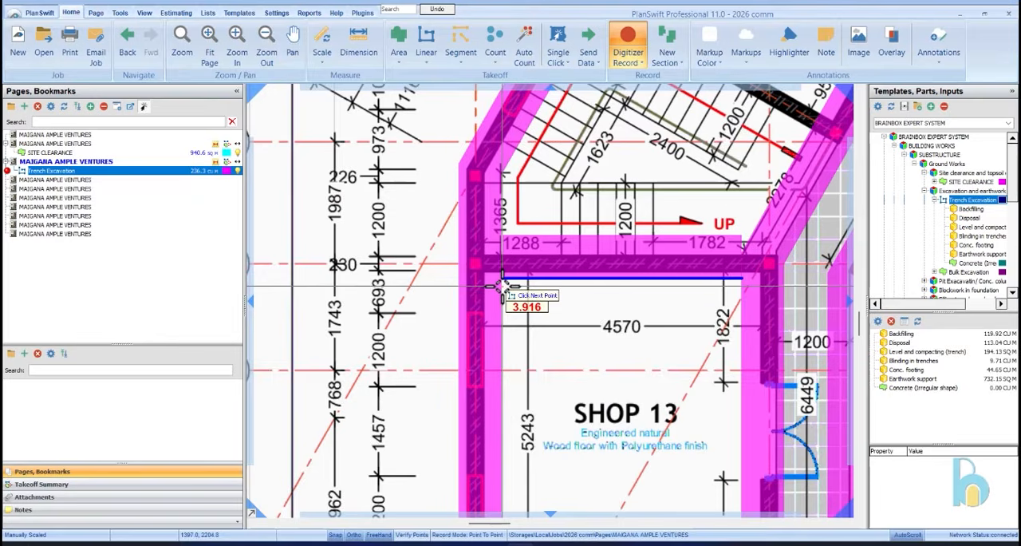
{"action": "scroll", "coordinate": [511, 292], "scroll_direction": "down", "scroll_amount": 3}
{"action": "scroll", "coordinate": [649, 267], "scroll_direction": "up", "scroll_amount": 3}
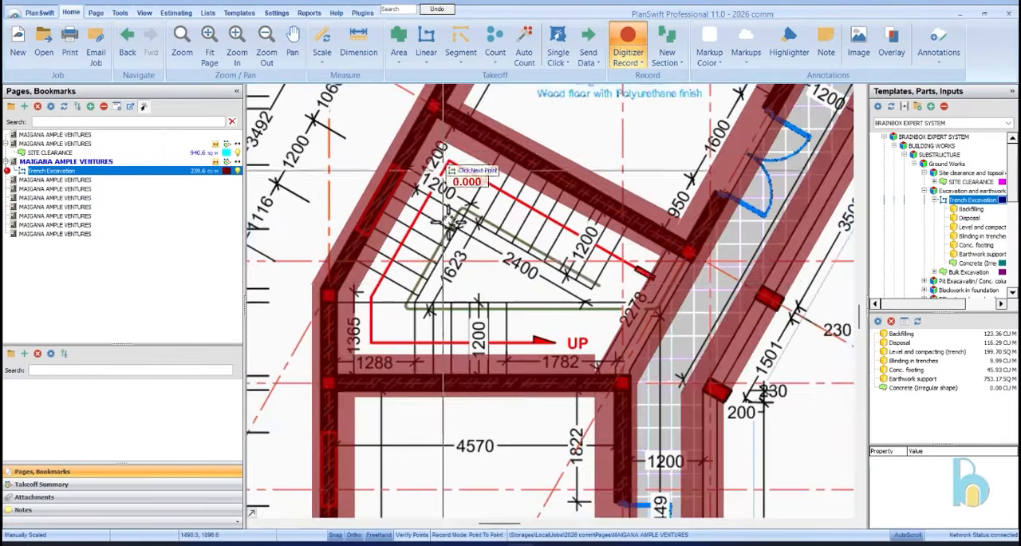
Trace the partition trench between Shop 12 and Shop 11 from the outer wall to the shopfront trench
{"action": "scroll", "coordinate": [501, 177], "scroll_direction": "down", "scroll_amount": 3}
{"action": "scroll", "coordinate": [502, 197], "scroll_direction": "up", "scroll_amount": 3}
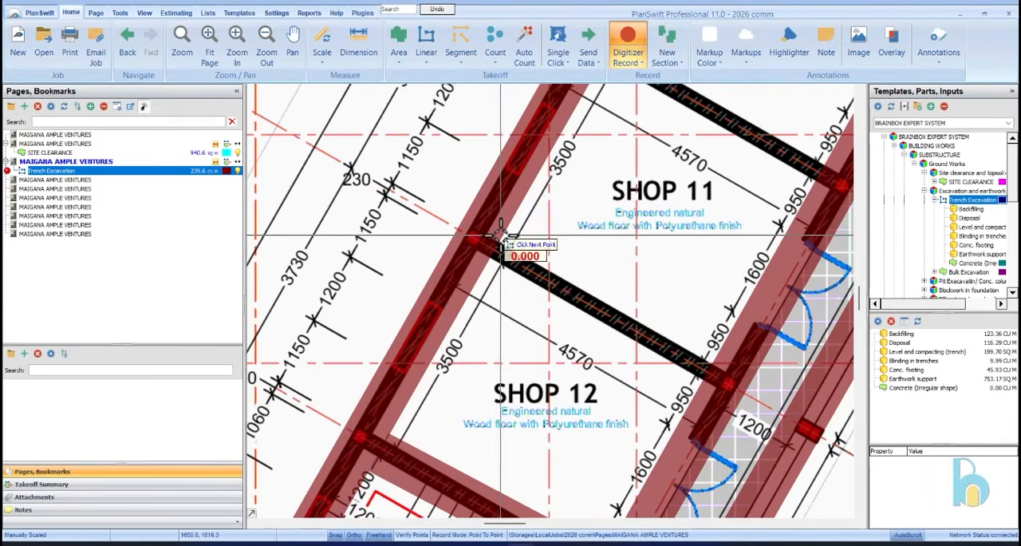
{"action": "left_click", "coordinate": [718, 355]}
{"action": "scroll", "coordinate": [718, 355], "scroll_direction": "down", "scroll_amount": 2}
Trace the partition trench between Shop 11 and Shop 10 as its own section, about 4.0 m long
{"action": "scroll", "coordinate": [607, 216], "scroll_direction": "up", "scroll_amount": 5}
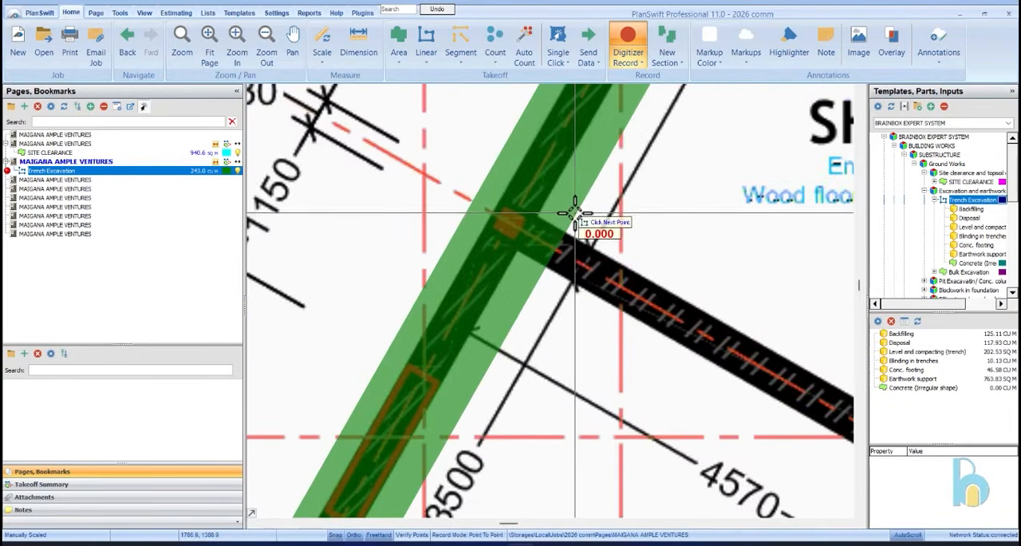
{"action": "scroll", "coordinate": [575, 214], "scroll_direction": "down", "scroll_amount": 3}
{"action": "scroll", "coordinate": [638, 260], "scroll_direction": "up", "scroll_amount": 3}
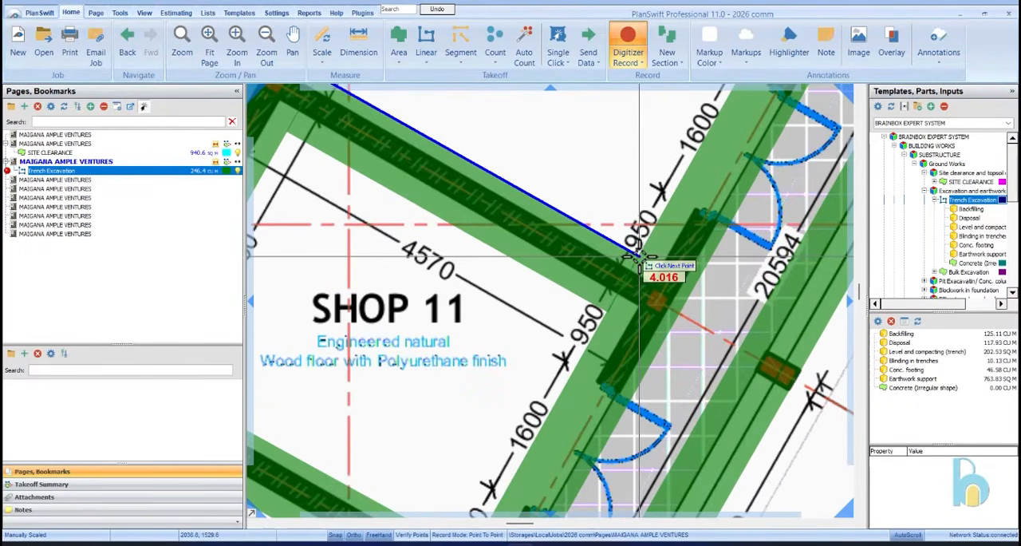
{"action": "key", "text": "n"}
{"action": "scroll", "coordinate": [570, 302], "scroll_direction": "down", "scroll_amount": 2}
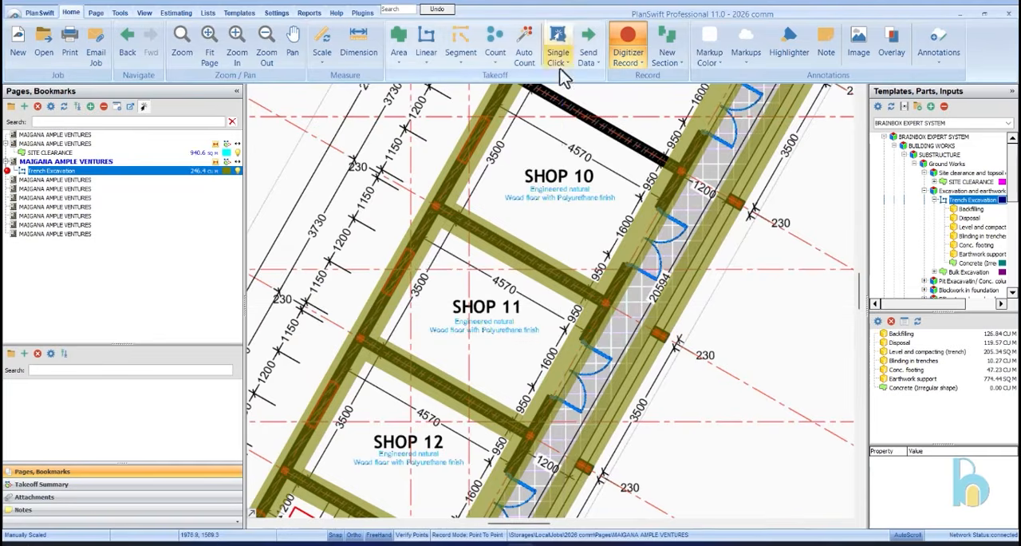
Trace the partition trench between Shop 10 and Shop 9 from the outer wall to the shopfront, about 4.0 m
{"action": "left_click", "coordinate": [561, 85]}
{"action": "scroll", "coordinate": [532, 257], "scroll_direction": "down", "scroll_amount": 3}
{"action": "scroll", "coordinate": [540, 190], "scroll_direction": "up", "scroll_amount": 4}
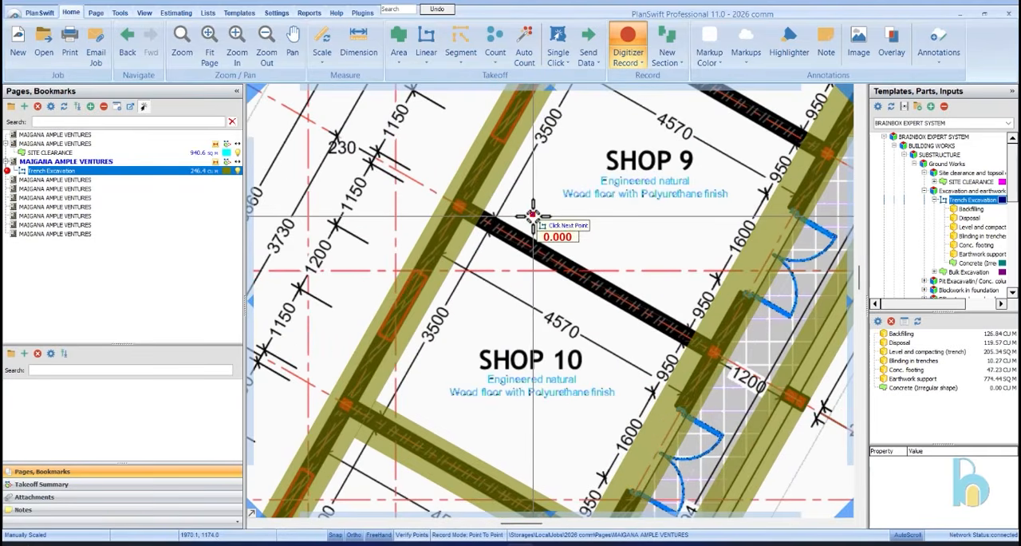
{"action": "scroll", "coordinate": [503, 200], "scroll_direction": "up", "scroll_amount": 2}
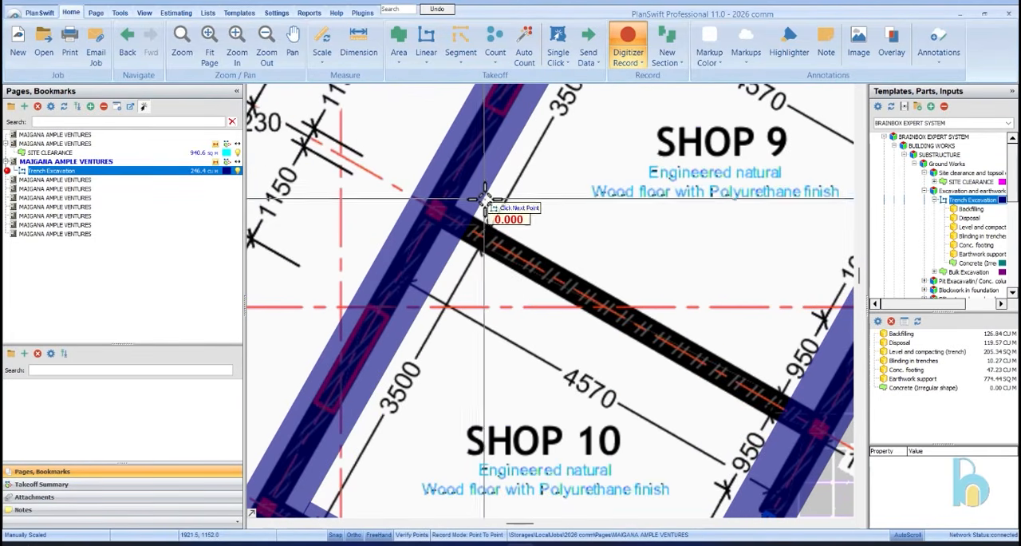
{"action": "scroll", "coordinate": [506, 228], "scroll_direction": "down", "scroll_amount": 3}
{"action": "scroll", "coordinate": [702, 283], "scroll_direction": "up", "scroll_amount": 4}
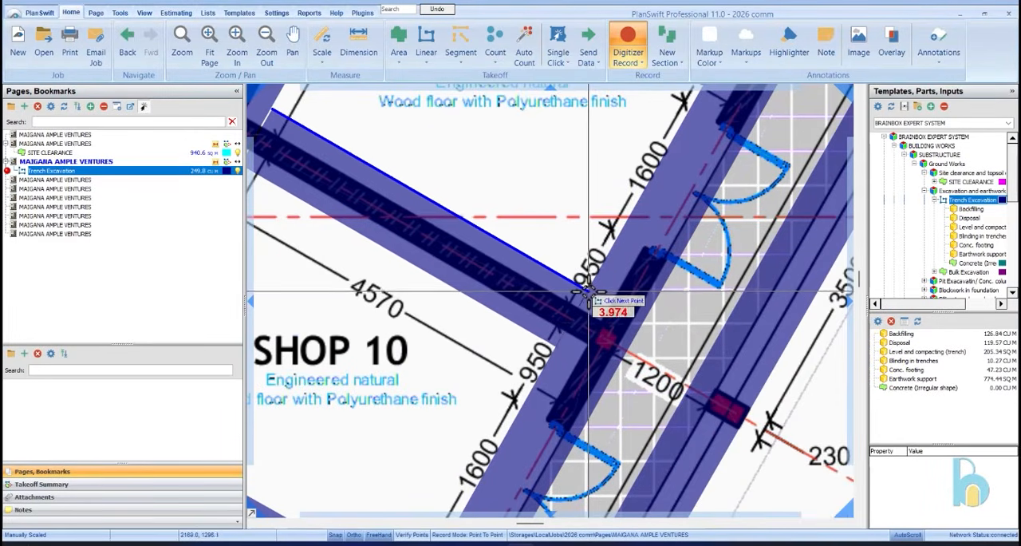
{"action": "left_click", "coordinate": [590, 289]}
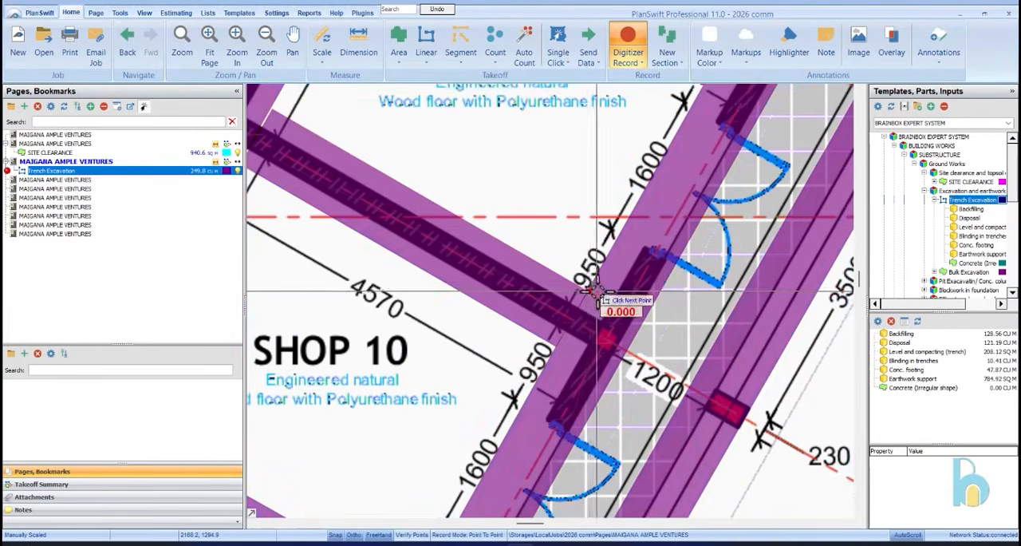
Trace the partition trench between Shop 9 and Shop 8, about 3.9 m long, ending at the shopfront trench
{"action": "scroll", "coordinate": [531, 276], "scroll_direction": "down", "scroll_amount": 3}
{"action": "scroll", "coordinate": [483, 224], "scroll_direction": "up", "scroll_amount": 4}
{"action": "scroll", "coordinate": [479, 222], "scroll_direction": "down", "scroll_amount": 3}
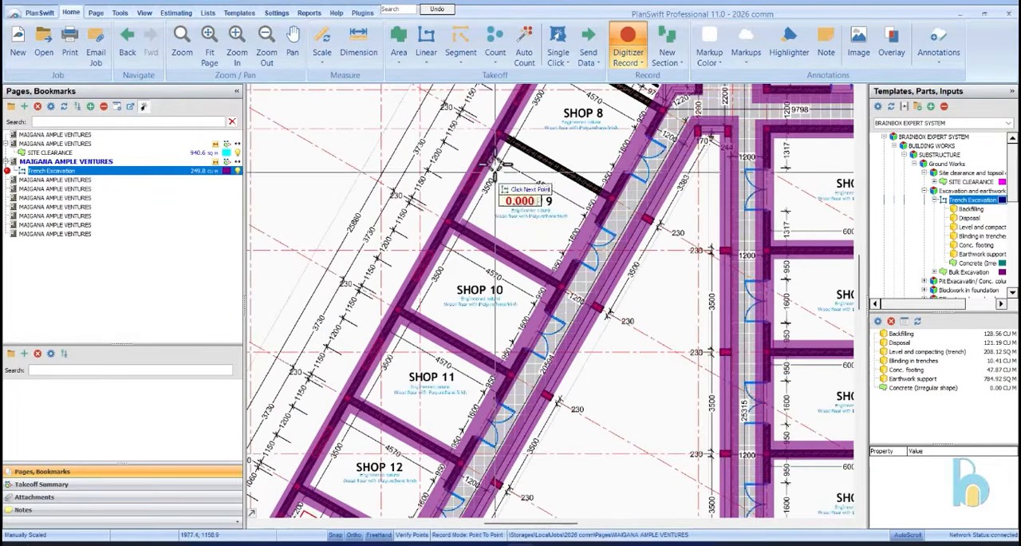
{"action": "scroll", "coordinate": [505, 141], "scroll_direction": "up", "scroll_amount": 4}
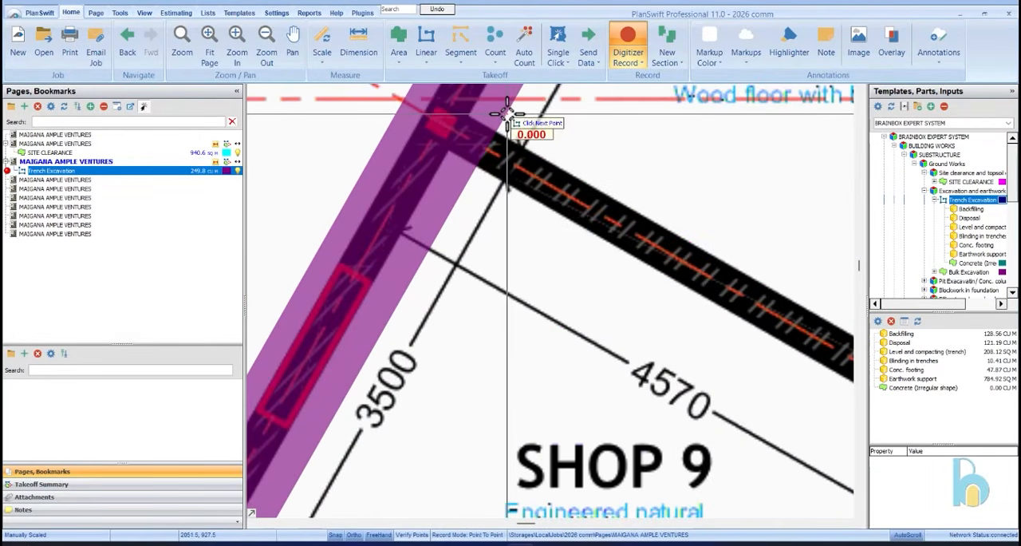
{"action": "scroll", "coordinate": [495, 172], "scroll_direction": "down", "scroll_amount": 3}
{"action": "scroll", "coordinate": [734, 275], "scroll_direction": "up", "scroll_amount": 2}
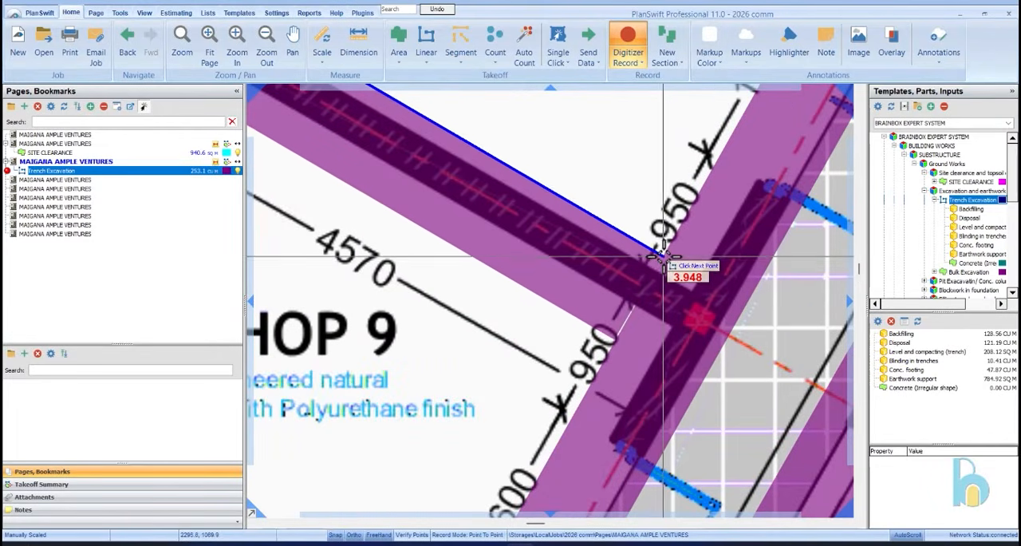
{"action": "left_click", "coordinate": [662, 255]}
Trace the partition trench between Shop 8 and the upper staircase, about 4.0 m long
{"action": "scroll", "coordinate": [622, 280], "scroll_direction": "down", "scroll_amount": 3}
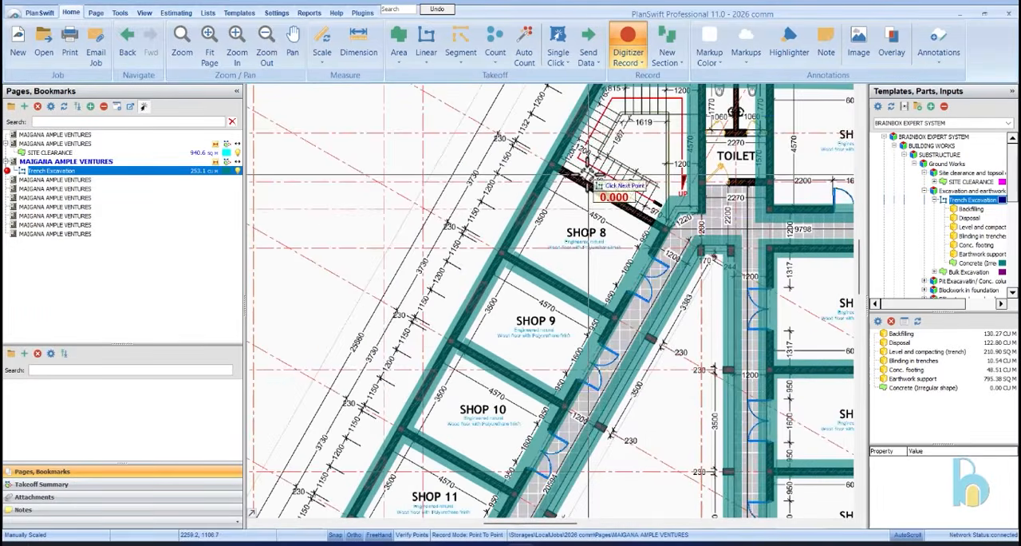
{"action": "scroll", "coordinate": [540, 146], "scroll_direction": "up", "scroll_amount": 3}
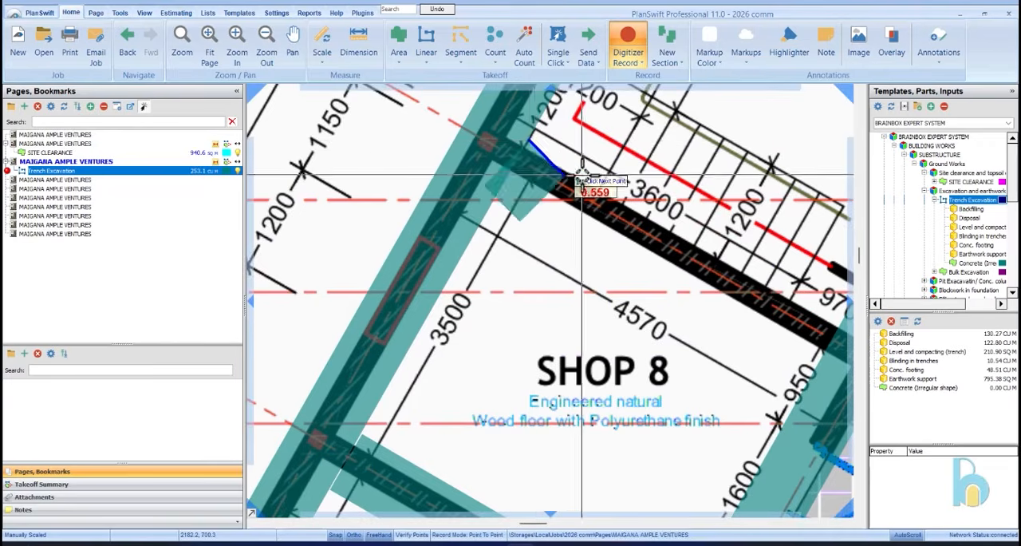
{"action": "scroll", "coordinate": [590, 180], "scroll_direction": "down", "scroll_amount": 3}
{"action": "scroll", "coordinate": [678, 215], "scroll_direction": "up", "scroll_amount": 2}
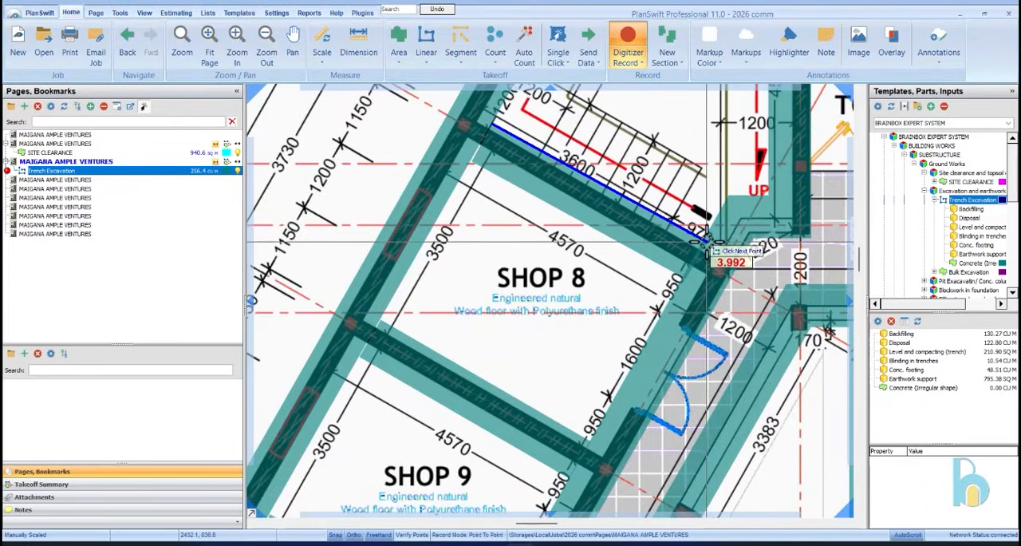
{"action": "scroll", "coordinate": [708, 245], "scroll_direction": "up", "scroll_amount": 3}
{"action": "scroll", "coordinate": [708, 242], "scroll_direction": "down", "scroll_amount": 4}
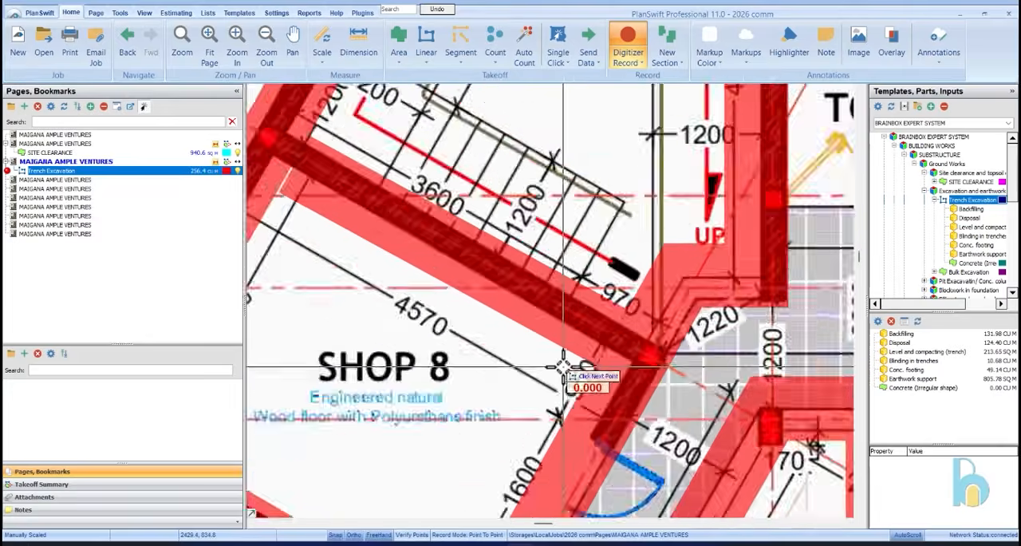
Trace the toilet cubicles' front wall trench, about 1.8 m, and the dividing wall trench between the two cubicles, about 1.1 m
{"action": "scroll", "coordinate": [715, 320], "scroll_direction": "up", "scroll_amount": 4}
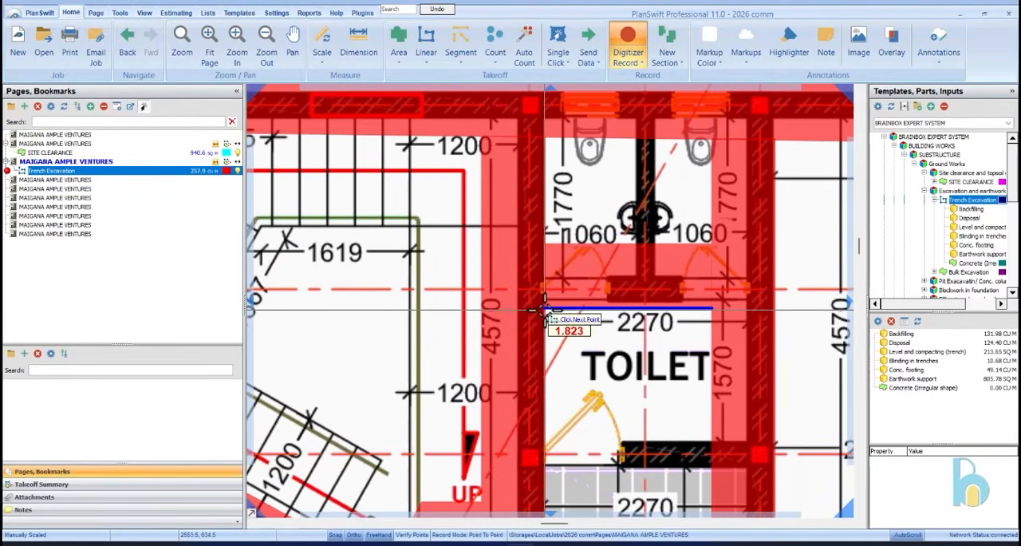
{"action": "double_click", "coordinate": [543, 310]}
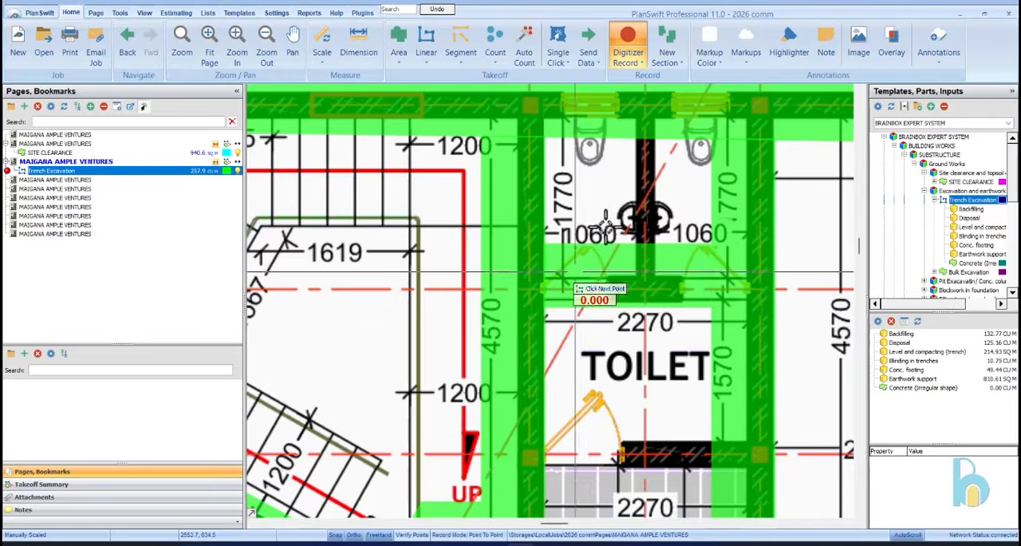
{"action": "left_click", "coordinate": [665, 138]}
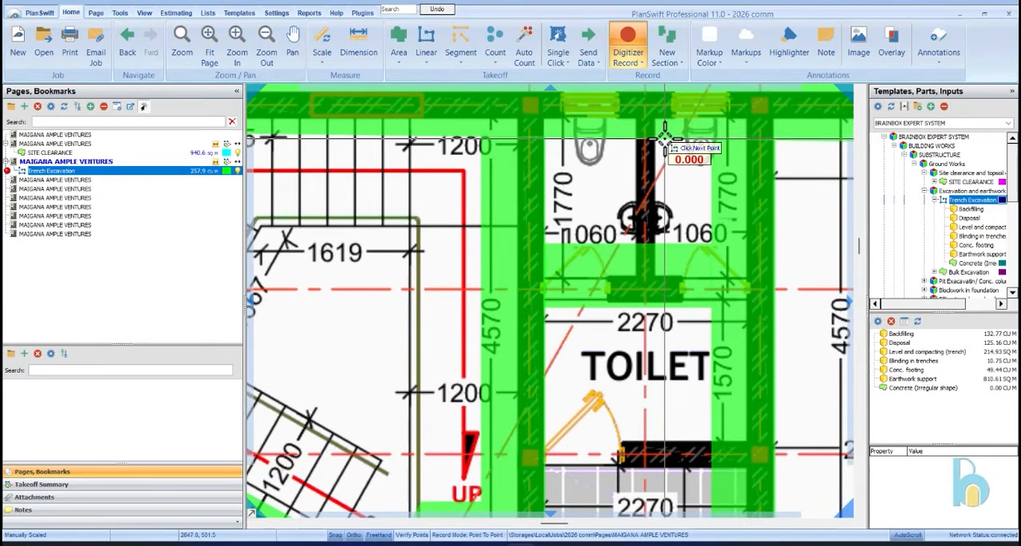
{"action": "double_click", "coordinate": [667, 245]}
Trace the trench under the toilet's entrance wall between its two side wall trenches, about 1.8 m long
{"action": "scroll", "coordinate": [674, 164], "scroll_direction": "down", "scroll_amount": 2}
{"action": "scroll", "coordinate": [698, 309], "scroll_direction": "up", "scroll_amount": 3}
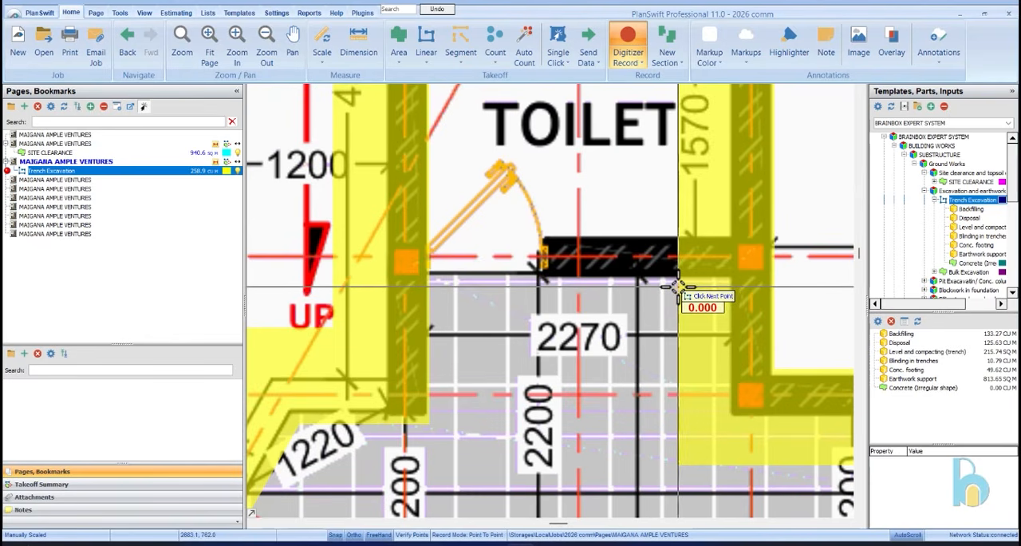
{"action": "left_click", "coordinate": [679, 287]}
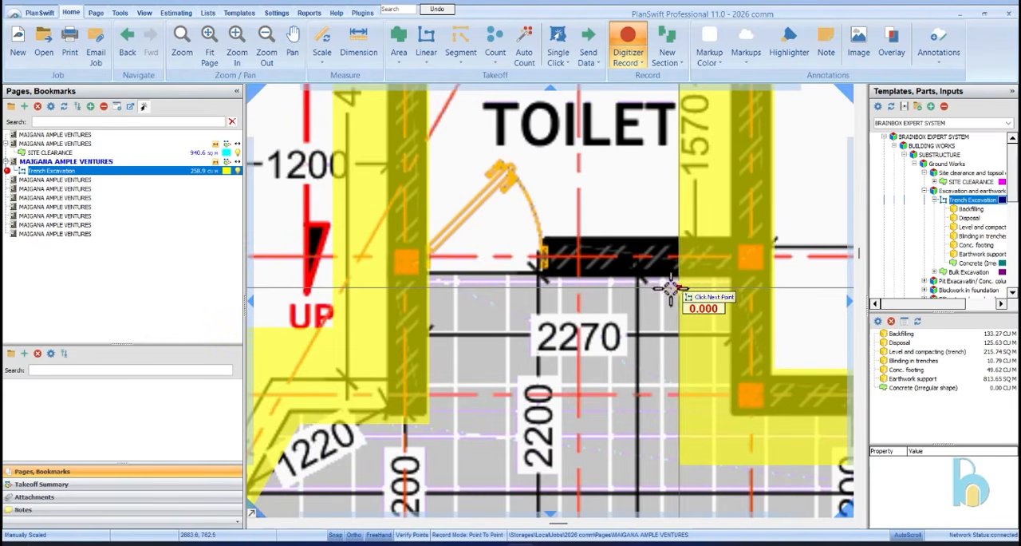
{"action": "double_click", "coordinate": [429, 289]}
Examine the whole ground floor plan for wall runs that still lack a trench section
{"action": "scroll", "coordinate": [500, 242], "scroll_direction": "down", "scroll_amount": 5}
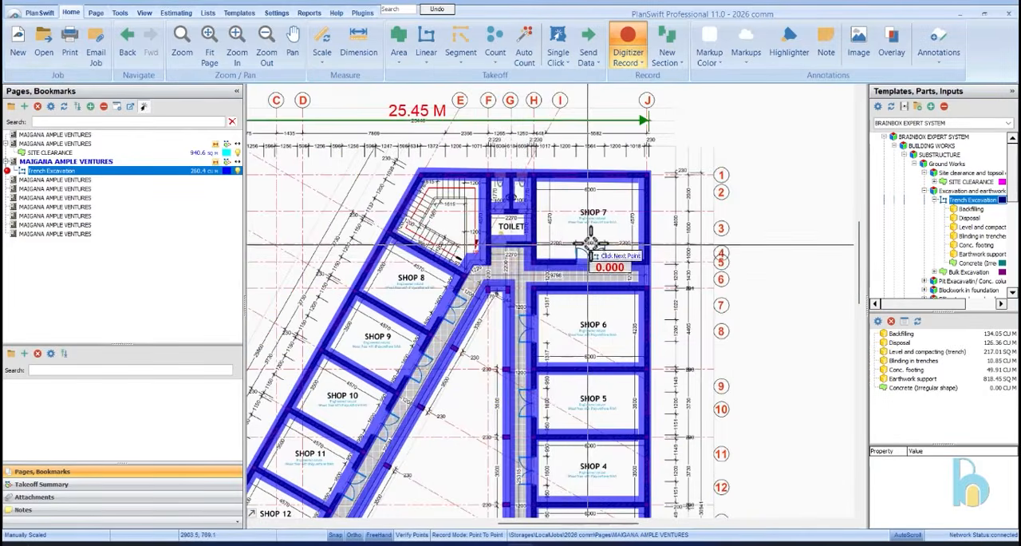
{"action": "scroll", "coordinate": [630, 228], "scroll_direction": "down", "scroll_amount": 2}
{"action": "scroll", "coordinate": [535, 263], "scroll_direction": "down", "scroll_amount": 2}
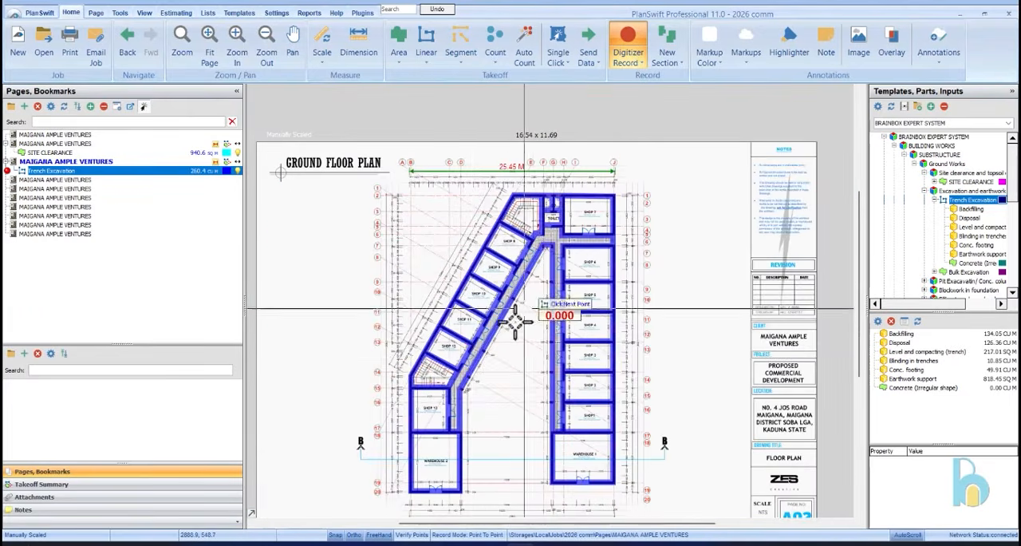
{"action": "scroll", "coordinate": [453, 368], "scroll_direction": "up", "scroll_amount": 4}
{"action": "scroll", "coordinate": [453, 369], "scroll_direction": "down", "scroll_amount": 3}
{"action": "scroll", "coordinate": [661, 338], "scroll_direction": "up", "scroll_amount": 3}
{"action": "scroll", "coordinate": [627, 331], "scroll_direction": "down", "scroll_amount": 3}
{"action": "scroll", "coordinate": [595, 321], "scroll_direction": "up", "scroll_amount": 3}
{"action": "scroll", "coordinate": [595, 321], "scroll_direction": "down", "scroll_amount": 3}
{"action": "scroll", "coordinate": [606, 312], "scroll_direction": "up", "scroll_amount": 4}
{"action": "scroll", "coordinate": [620, 372], "scroll_direction": "down", "scroll_amount": 4}
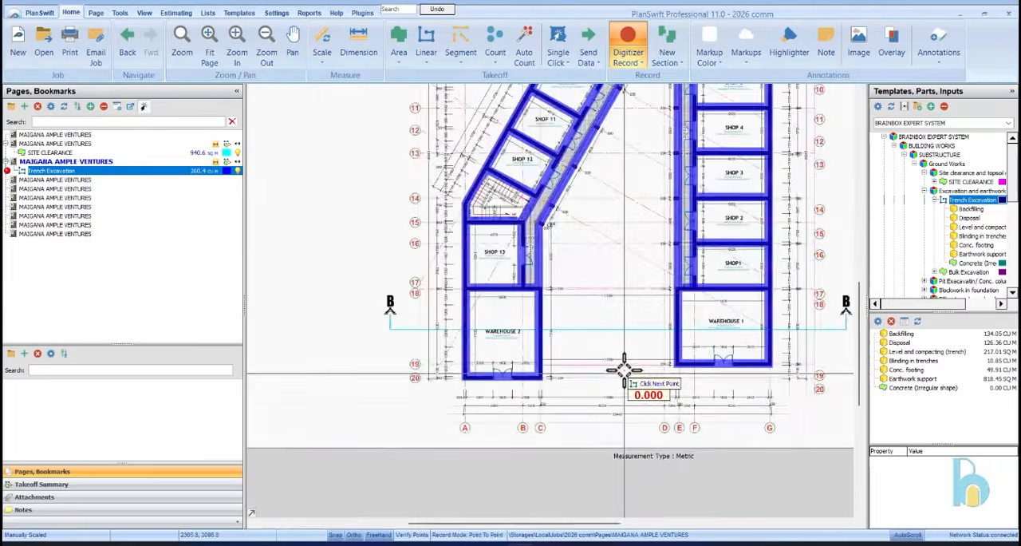
{"action": "scroll", "coordinate": [600, 214], "scroll_direction": "up", "scroll_amount": 4}
{"action": "scroll", "coordinate": [620, 209], "scroll_direction": "down", "scroll_amount": 4}
{"action": "scroll", "coordinate": [603, 282], "scroll_direction": "up", "scroll_amount": 5}
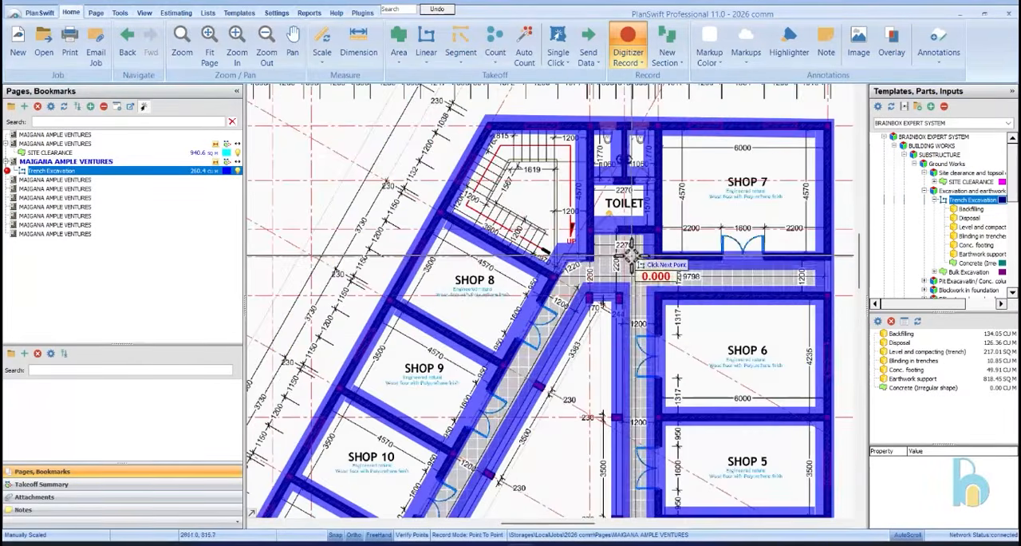
{"action": "scroll", "coordinate": [615, 288], "scroll_direction": "down", "scroll_amount": 3}
Stop recording trench sections and select the Trench Excavation takeoff
{"action": "right_click", "coordinate": [687, 159]}
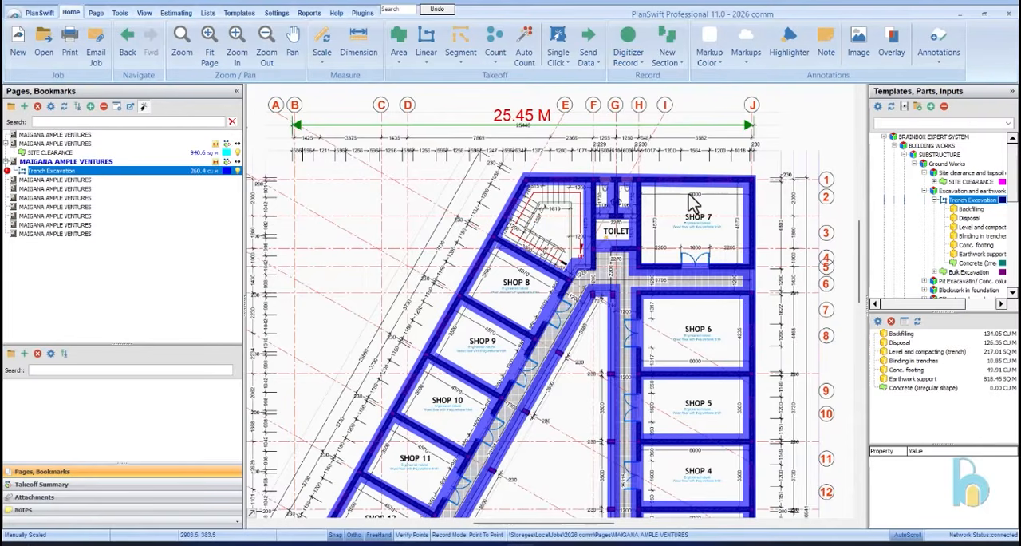
{"action": "left_click", "coordinate": [90, 172]}
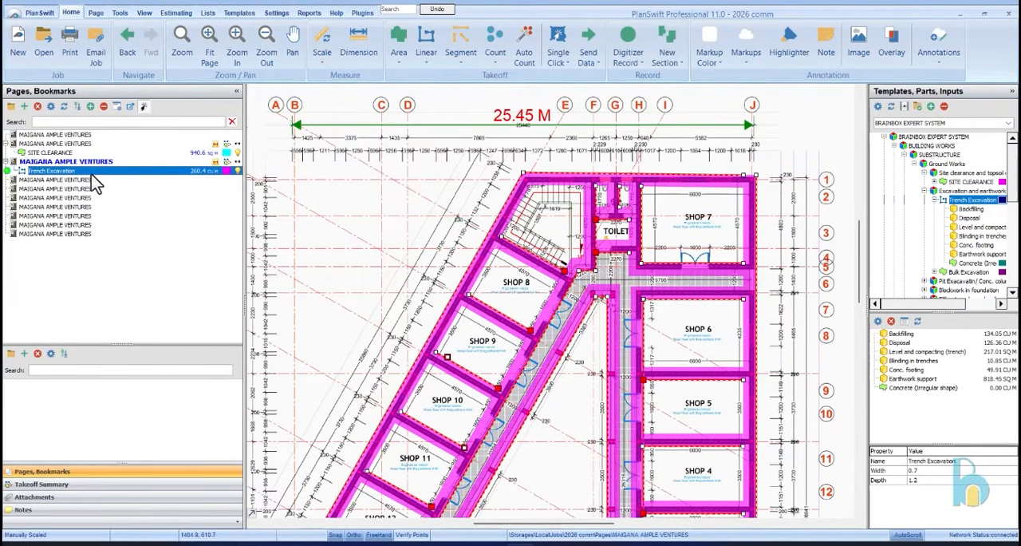
In the takeoff summary, set the thickness of the trench excavation's Conc. footing part to 0.15 m
{"action": "left_click", "coordinate": [69, 485]}
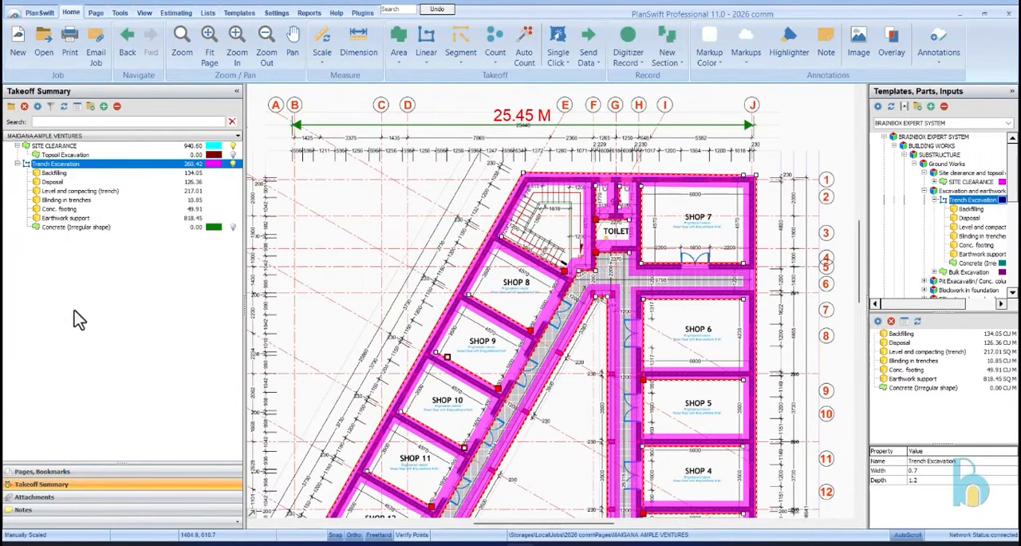
{"action": "double_click", "coordinate": [140, 209]}
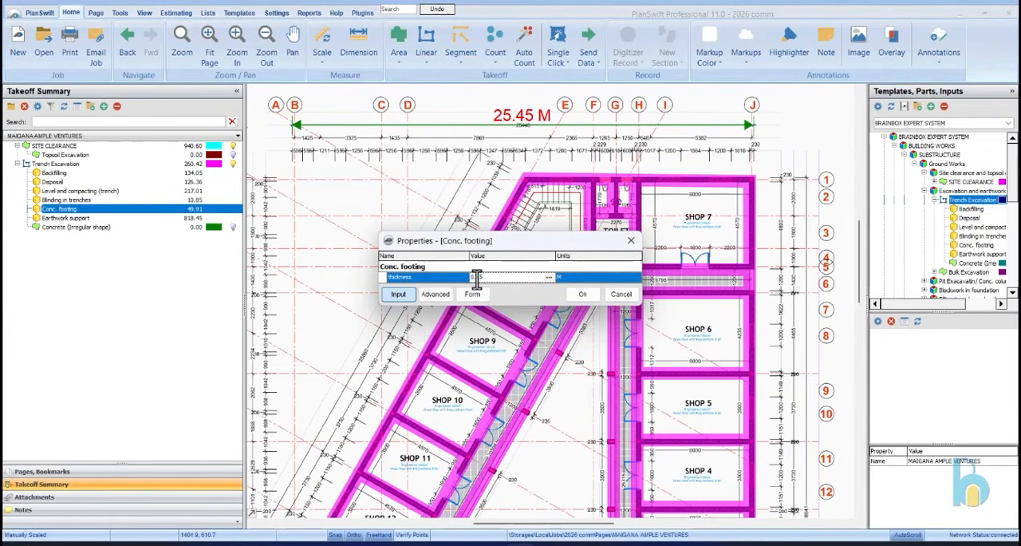
{"action": "left_click", "coordinate": [594, 294]}
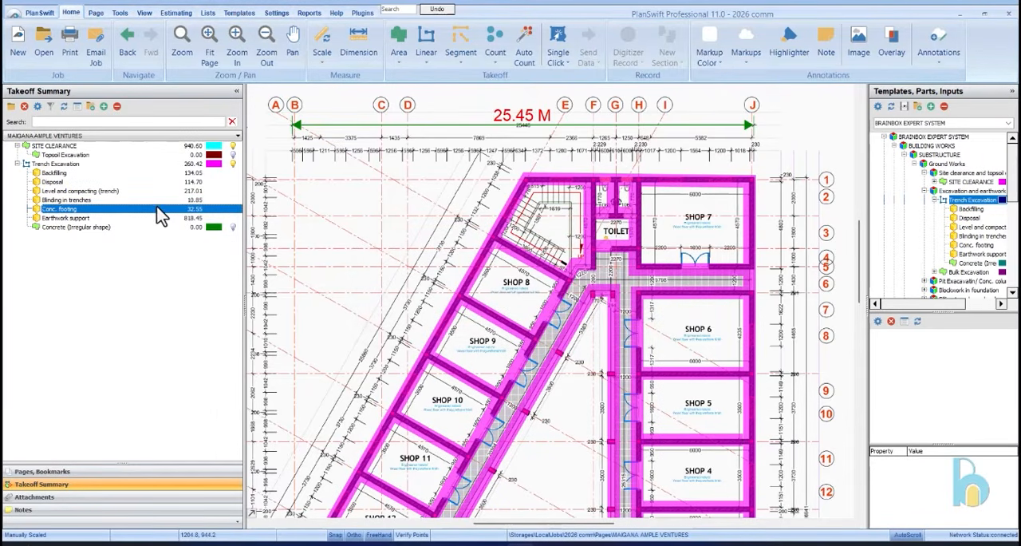
Examine the column positions on the ground floor plan around Shops 6 and 7, the toilet and the corridor
{"action": "scroll", "coordinate": [346, 210], "scroll_direction": "down", "scroll_amount": 3}
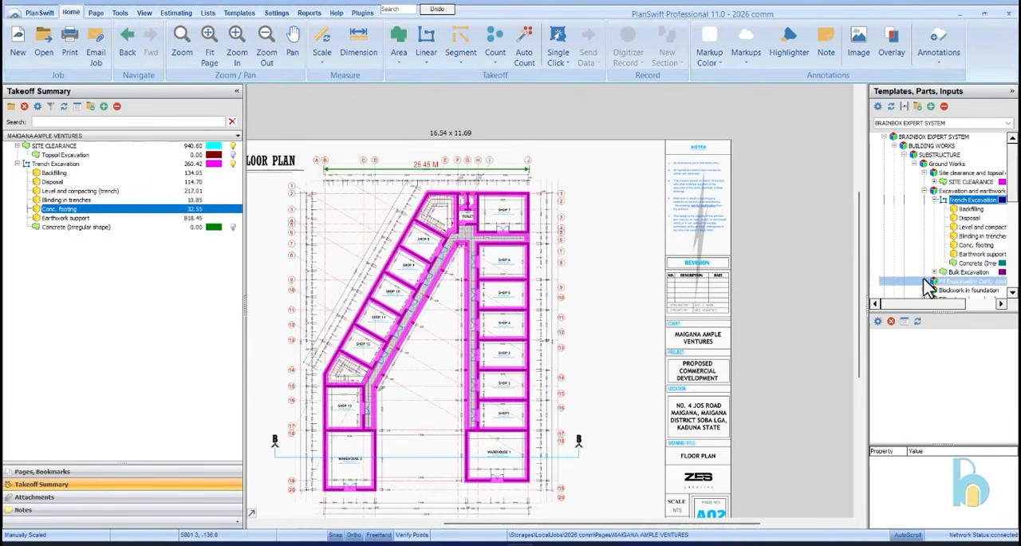
{"action": "scroll", "coordinate": [928, 284], "scroll_direction": "down", "scroll_amount": 2}
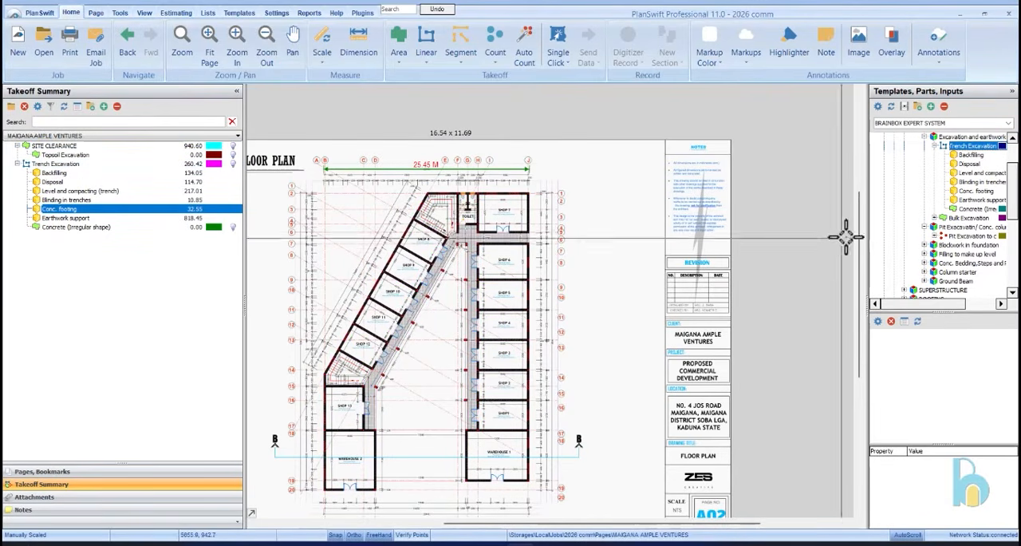
{"action": "scroll", "coordinate": [917, 229], "scroll_direction": "up", "scroll_amount": 1}
{"action": "scroll", "coordinate": [491, 188], "scroll_direction": "up", "scroll_amount": 4}
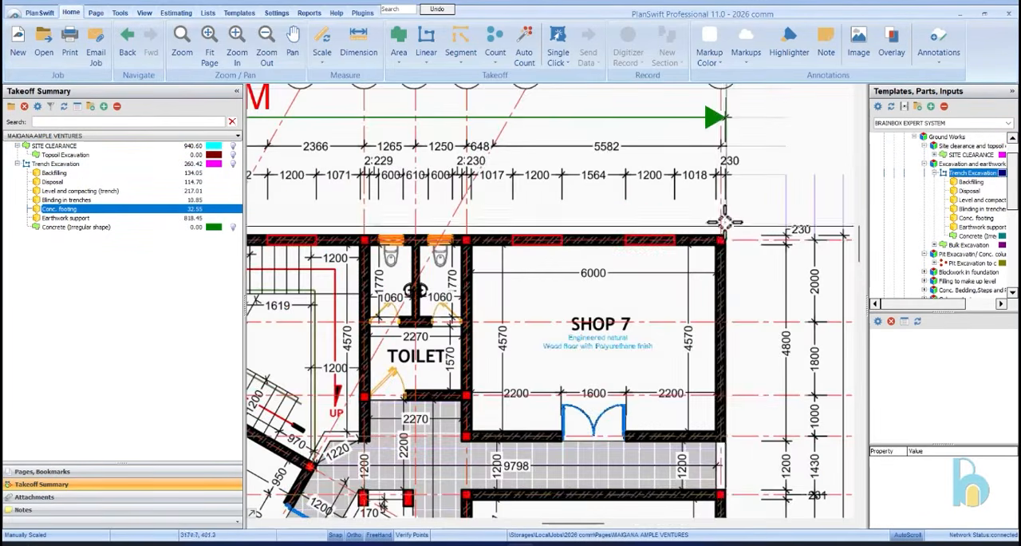
{"action": "scroll", "coordinate": [722, 225], "scroll_direction": "down", "scroll_amount": 3}
{"action": "scroll", "coordinate": [722, 230], "scroll_direction": "up", "scroll_amount": 3}
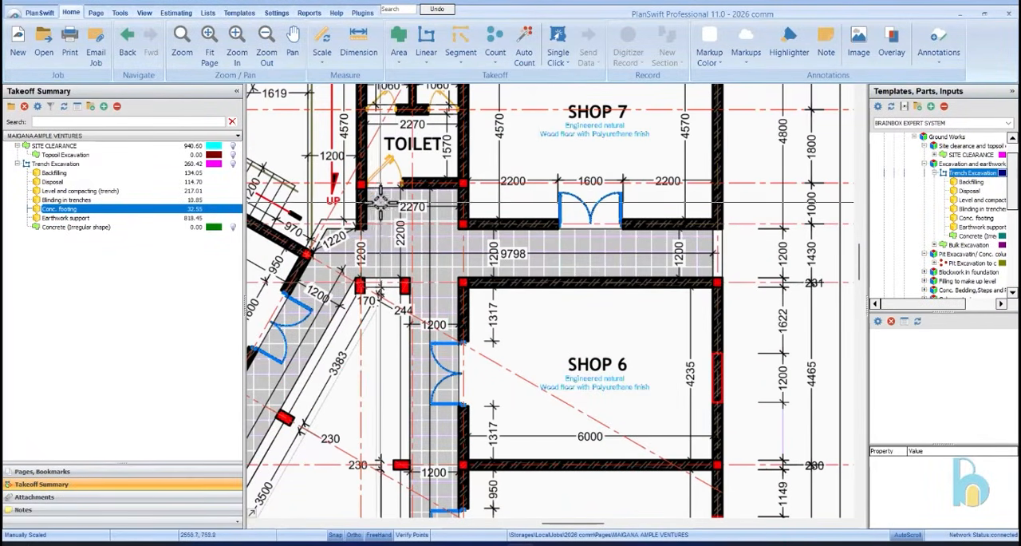
{"action": "scroll", "coordinate": [403, 190], "scroll_direction": "down", "scroll_amount": 2}
{"action": "scroll", "coordinate": [363, 301], "scroll_direction": "up", "scroll_amount": 4}
{"action": "scroll", "coordinate": [362, 301], "scroll_direction": "down", "scroll_amount": 3}
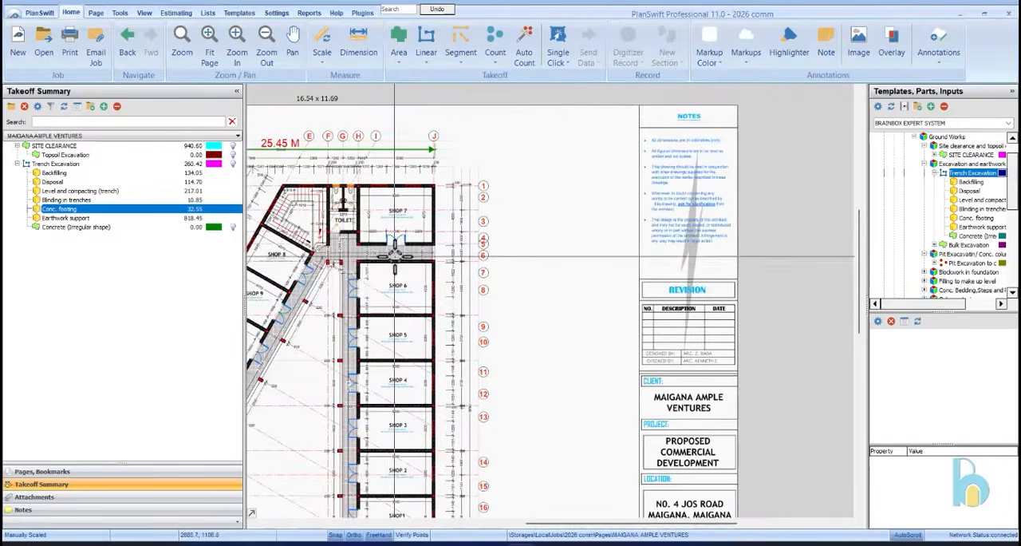
{"action": "scroll", "coordinate": [369, 267], "scroll_direction": "up", "scroll_amount": 2}
{"action": "scroll", "coordinate": [297, 262], "scroll_direction": "up", "scroll_amount": 1}
{"action": "scroll", "coordinate": [298, 262], "scroll_direction": "up", "scroll_amount": 1}
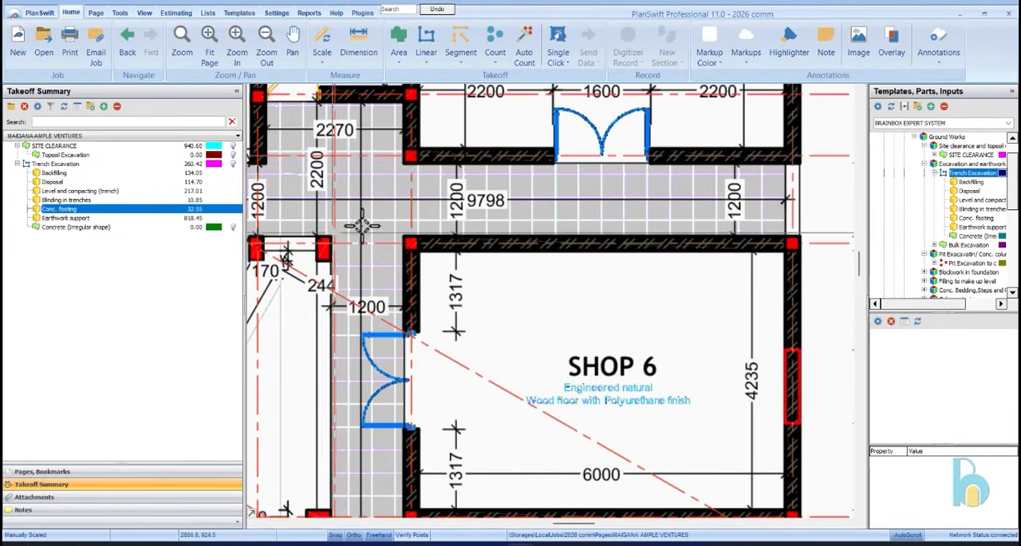
Start a Pit Excavation to column base takeoff, 1.2 by 1.2 m and 1.5 m deep, and mark the outer wall columns of Shops 7 to 5
{"action": "scroll", "coordinate": [483, 248], "scroll_direction": "down", "scroll_amount": 3}
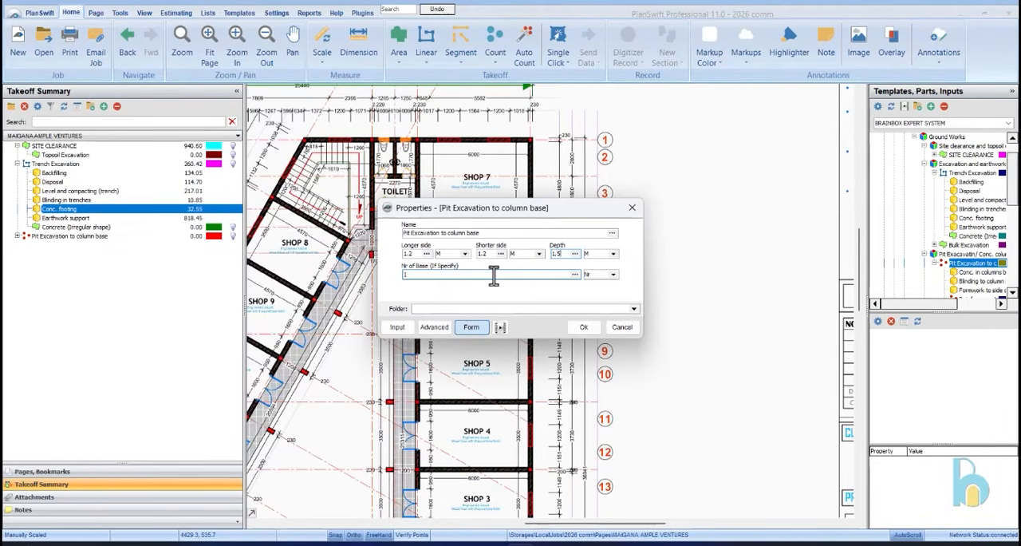
{"action": "left_click", "coordinate": [583, 327]}
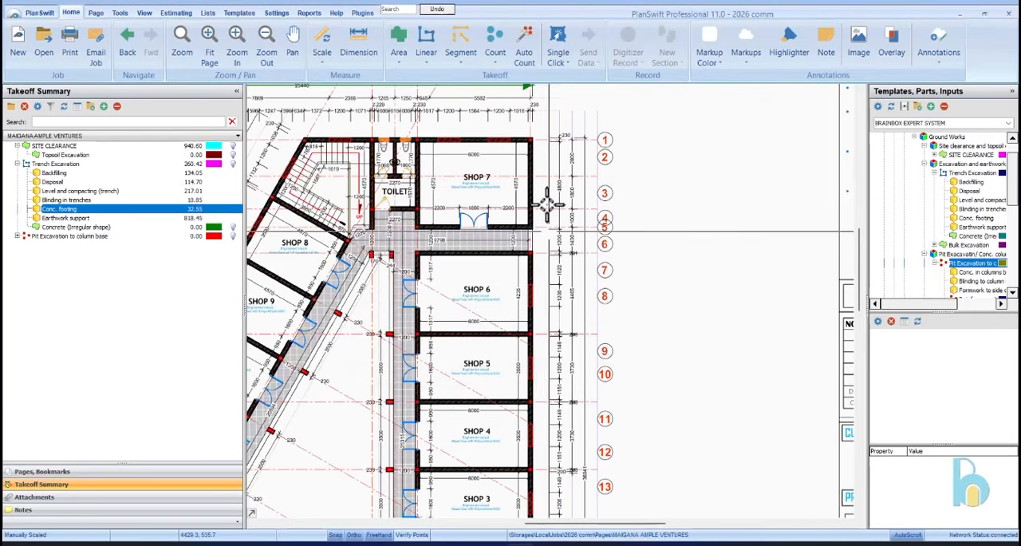
{"action": "left_click", "coordinate": [530, 137]}
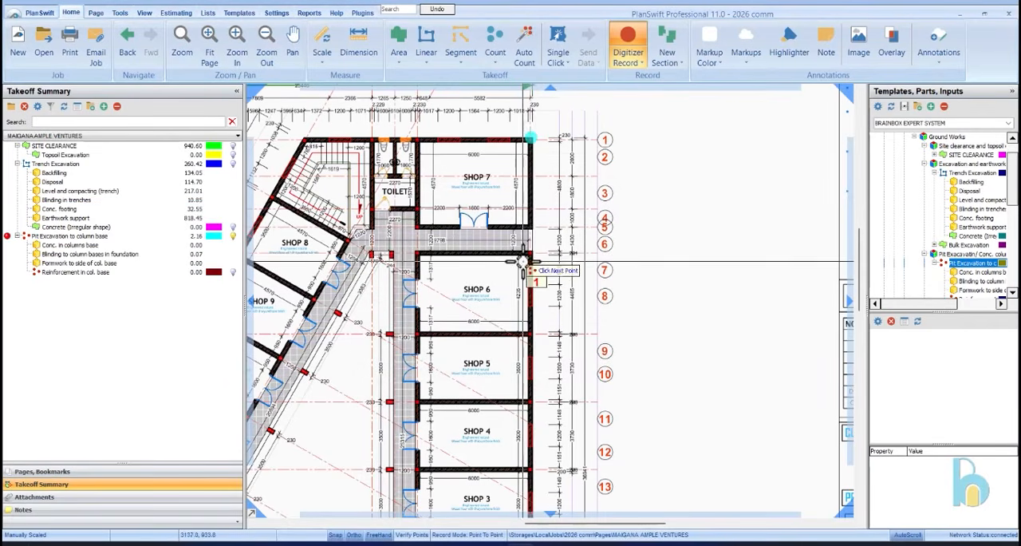
{"action": "left_click", "coordinate": [530, 227]}
{"action": "left_click", "coordinate": [530, 252]}
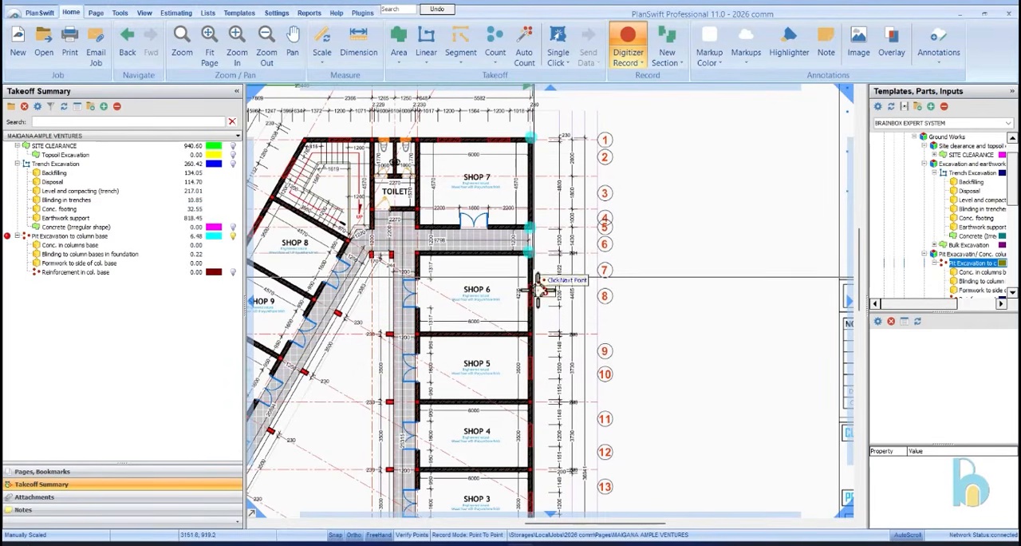
{"action": "left_click", "coordinate": [530, 334]}
{"action": "left_click", "coordinate": [531, 402]}
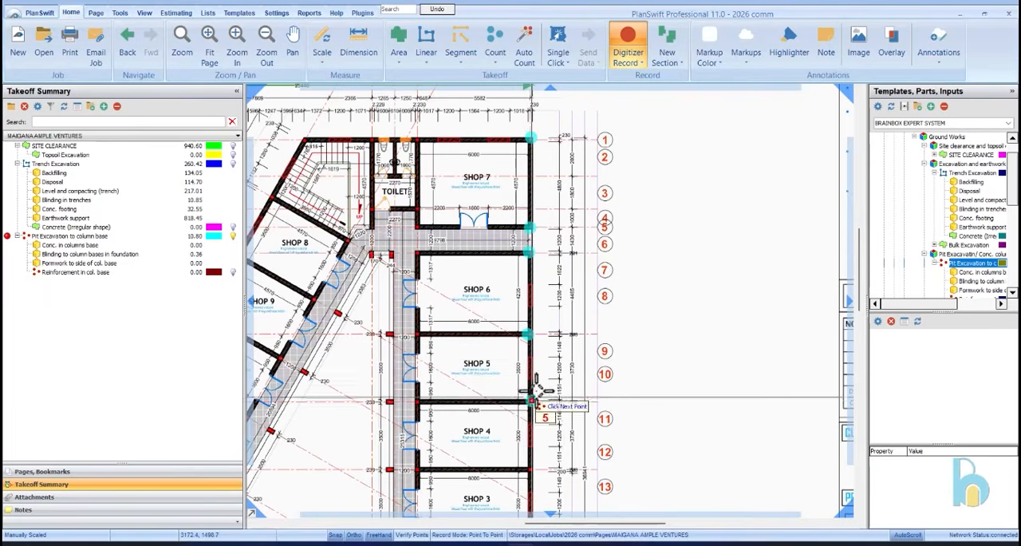
Mark column base pits along the outer wall from the Shop 4 and Shop 3 partition down to Warehouse 1's upper corner
{"action": "scroll", "coordinate": [533, 402], "scroll_direction": "down", "scroll_amount": 3}
{"action": "scroll", "coordinate": [659, 226], "scroll_direction": "up", "scroll_amount": 4}
{"action": "left_click", "coordinate": [587, 334]}
{"action": "left_click", "coordinate": [579, 433]}
{"action": "scroll", "coordinate": [665, 136], "scroll_direction": "down", "scroll_amount": 3}
{"action": "scroll", "coordinate": [656, 316], "scroll_direction": "up", "scroll_amount": 4}
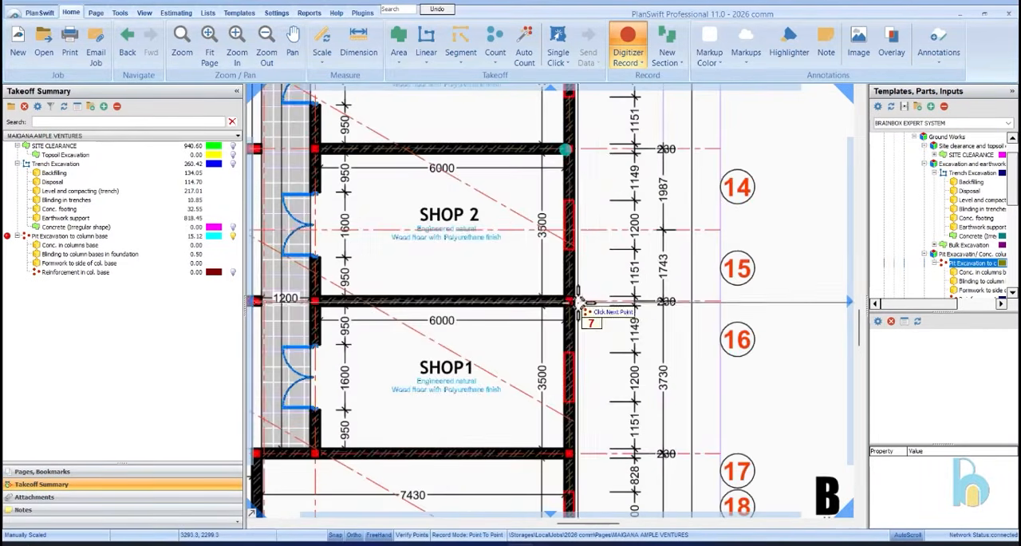
{"action": "left_click", "coordinate": [569, 299]}
{"action": "left_click", "coordinate": [569, 450]}
Mark pits at Warehouse 1's three remaining corners and where Shop 1's corridor wall meets the warehouse
{"action": "scroll", "coordinate": [693, 121], "scroll_direction": "down", "scroll_amount": 4}
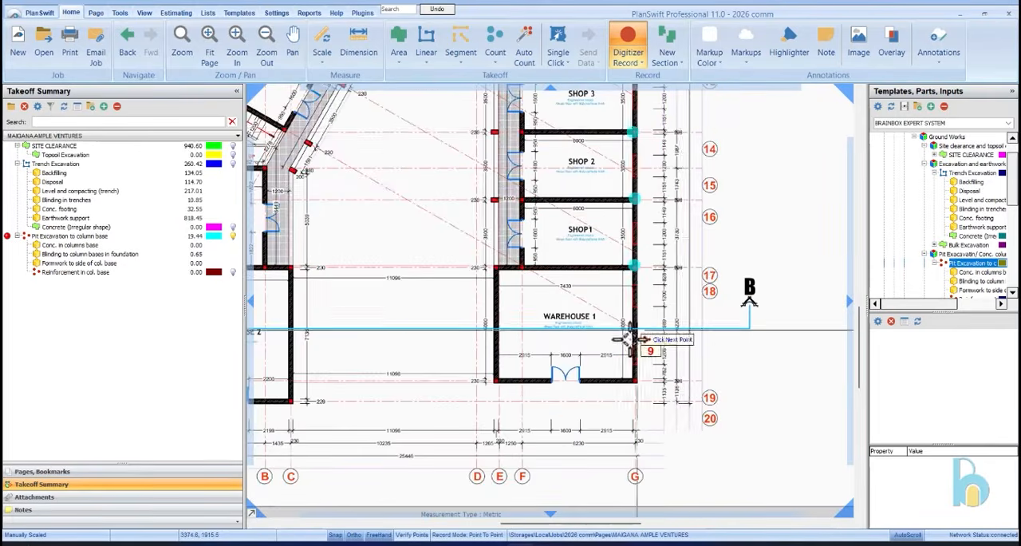
{"action": "scroll", "coordinate": [641, 348], "scroll_direction": "up", "scroll_amount": 2}
{"action": "left_click", "coordinate": [644, 392]}
{"action": "left_click", "coordinate": [428, 393]}
{"action": "left_click", "coordinate": [428, 221]}
{"action": "left_click", "coordinate": [473, 227]}
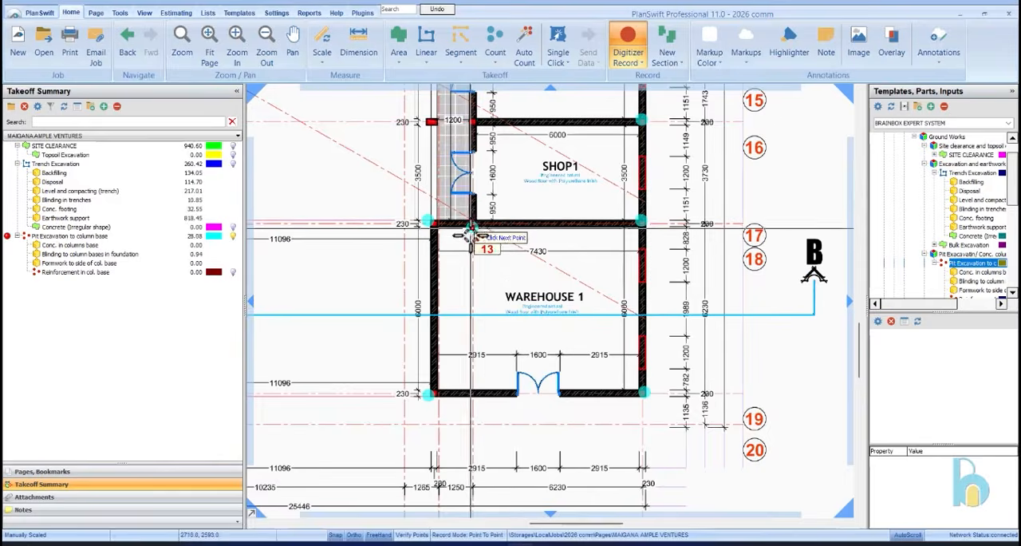
Mark pits at the corridor wall and walkway columns in line with the partitions between Shops 1, 2 and 3
{"action": "scroll", "coordinate": [470, 217], "scroll_direction": "down", "scroll_amount": 2}
{"action": "scroll", "coordinate": [467, 183], "scroll_direction": "up", "scroll_amount": 2}
{"action": "left_click", "coordinate": [452, 164]}
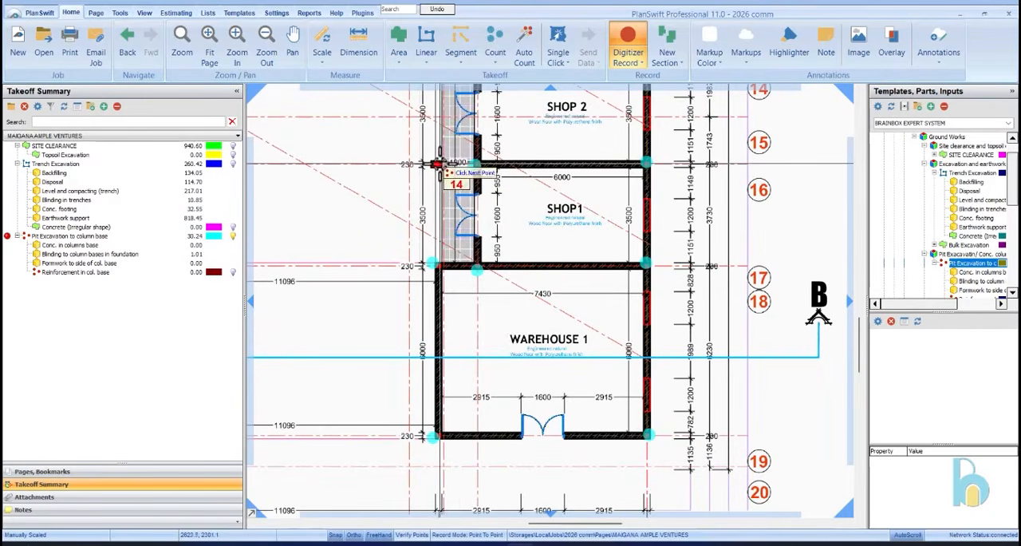
{"action": "scroll", "coordinate": [451, 208], "scroll_direction": "down", "scroll_amount": 2}
{"action": "scroll", "coordinate": [441, 156], "scroll_direction": "up", "scroll_amount": 2}
{"action": "left_click", "coordinate": [440, 164]}
{"action": "left_click", "coordinate": [468, 165]}
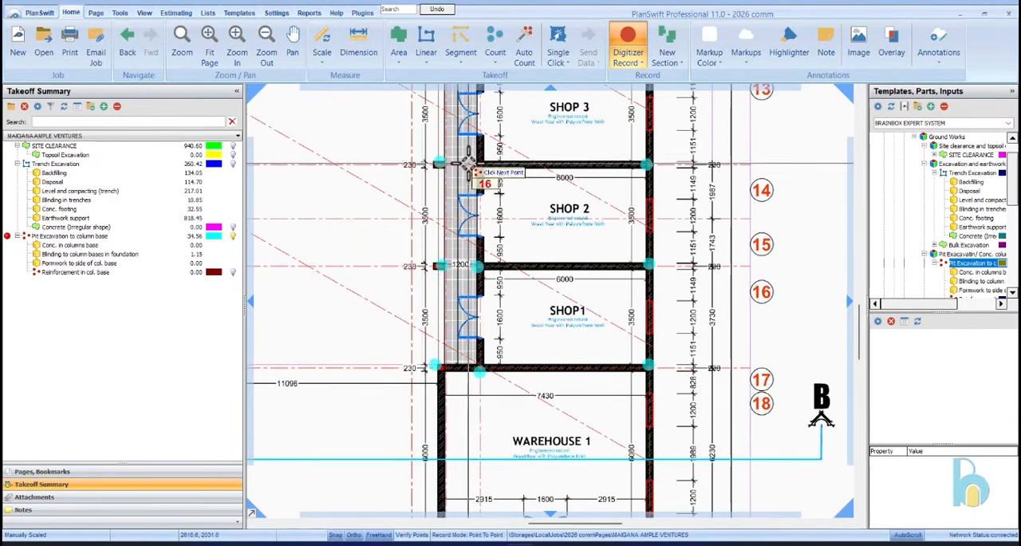
Mark pits at the corridor wall and walkway columns in line with the partitions between Shops 3, 4, 5 and 6
{"action": "scroll", "coordinate": [475, 171], "scroll_direction": "down", "scroll_amount": 2}
{"action": "scroll", "coordinate": [483, 178], "scroll_direction": "up", "scroll_amount": 2}
{"action": "left_click", "coordinate": [443, 179]}
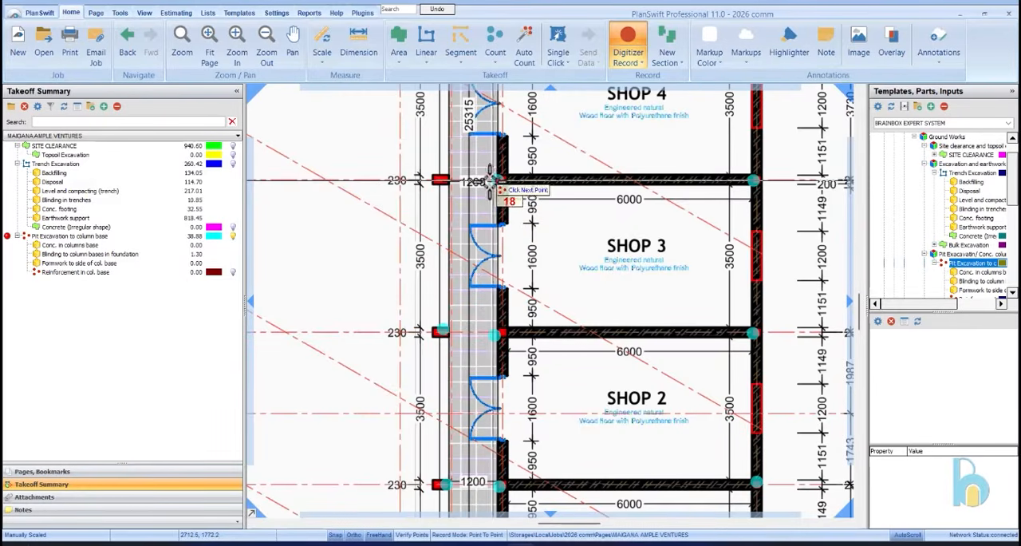
{"action": "scroll", "coordinate": [515, 283], "scroll_direction": "down", "scroll_amount": 1}
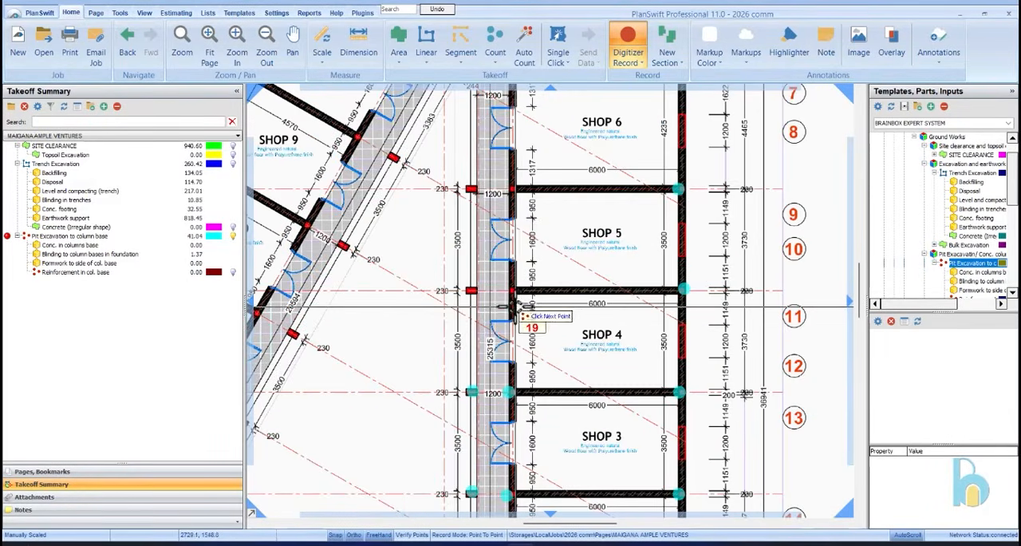
{"action": "left_click", "coordinate": [472, 290]}
{"action": "left_click", "coordinate": [513, 190]}
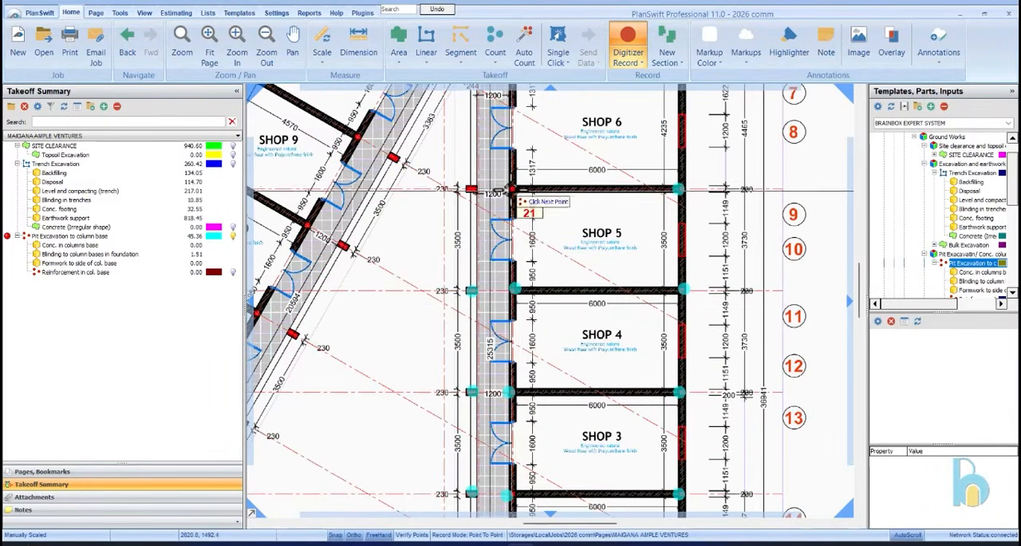
{"action": "left_click", "coordinate": [479, 190]}
Mark pits at Shop 6's upper corridor corner, the paired columns beside it, the first slanted walkway column and Shop 8's two corridor corners
{"action": "scroll", "coordinate": [482, 244], "scroll_direction": "down", "scroll_amount": 1}
{"action": "scroll", "coordinate": [477, 128], "scroll_direction": "up", "scroll_amount": 2}
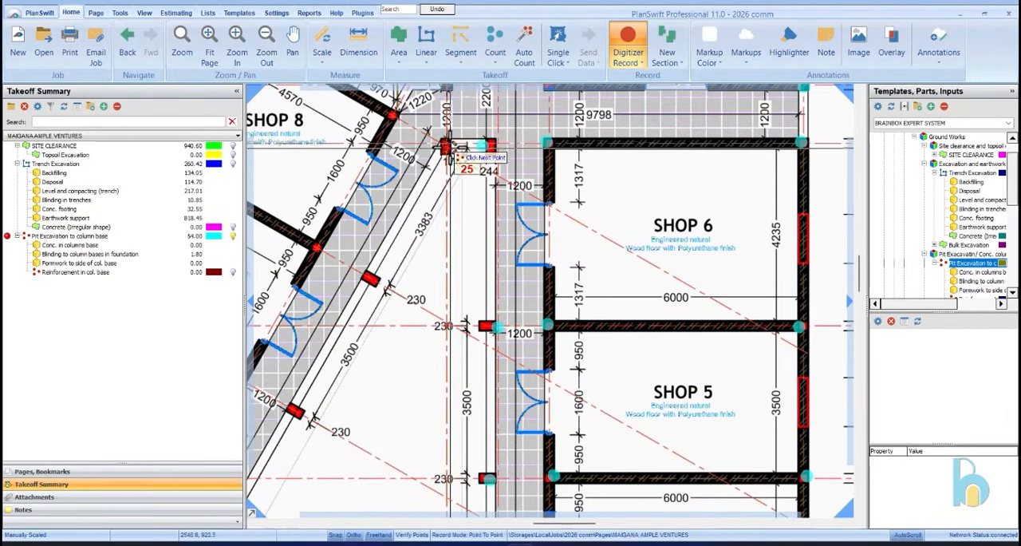
{"action": "left_click", "coordinate": [369, 278]}
{"action": "left_click", "coordinate": [316, 245]}
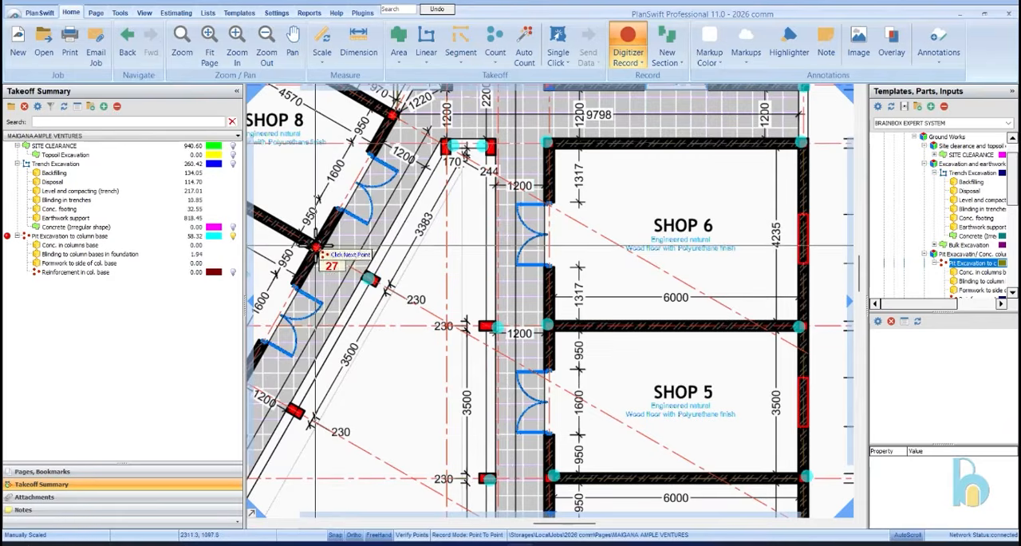
{"action": "left_click", "coordinate": [392, 116]}
Mark pits at the toilet block's four corners, Shop 7's lower corridor corner and the upper staircase's outer corner
{"action": "scroll", "coordinate": [438, 159], "scroll_direction": "down", "scroll_amount": 1}
{"action": "scroll", "coordinate": [439, 159], "scroll_direction": "up", "scroll_amount": 1}
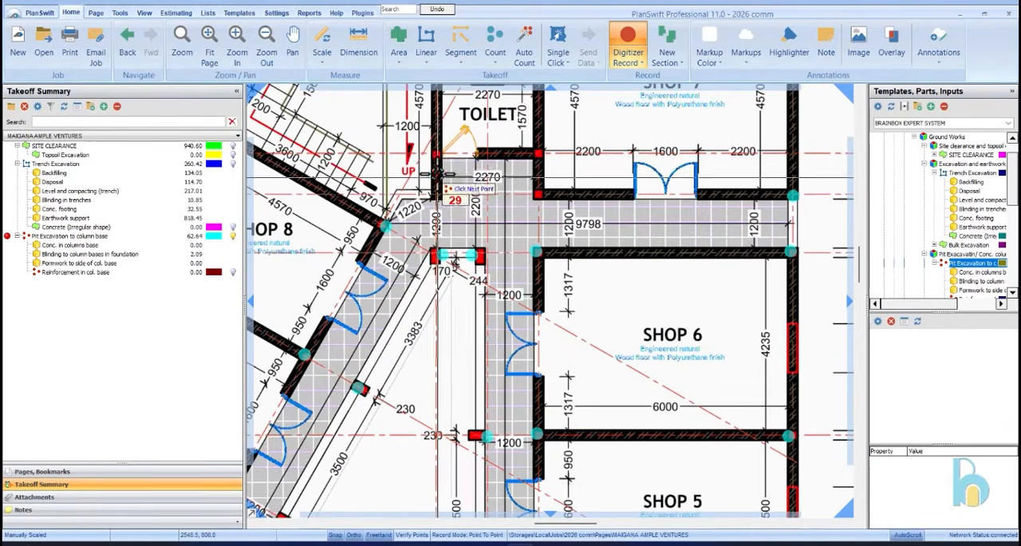
{"action": "left_click", "coordinate": [437, 154]}
{"action": "left_click", "coordinate": [538, 151]}
{"action": "left_click", "coordinate": [538, 194]}
{"action": "scroll", "coordinate": [555, 291], "scroll_direction": "down", "scroll_amount": 2}
{"action": "scroll", "coordinate": [547, 161], "scroll_direction": "up", "scroll_amount": 2}
{"action": "left_click", "coordinate": [548, 167]}
{"action": "left_click", "coordinate": [451, 168]}
{"action": "left_click", "coordinate": [297, 168]}
Mark pits on the slanted outer wall at both ends of Shop 8
{"action": "scroll", "coordinate": [648, 194], "scroll_direction": "down", "scroll_amount": 2}
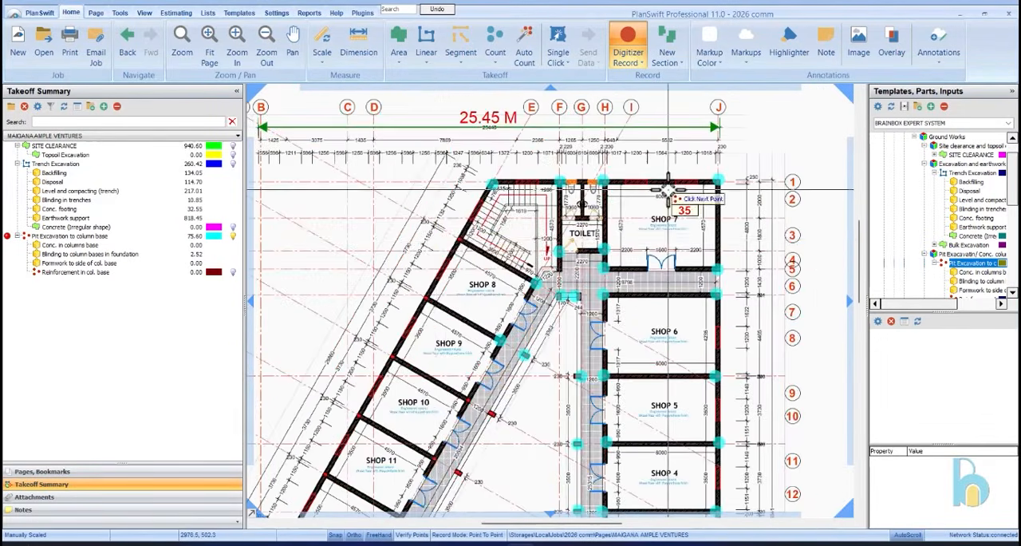
{"action": "scroll", "coordinate": [428, 247], "scroll_direction": "up", "scroll_amount": 1}
{"action": "left_click", "coordinate": [473, 239]}
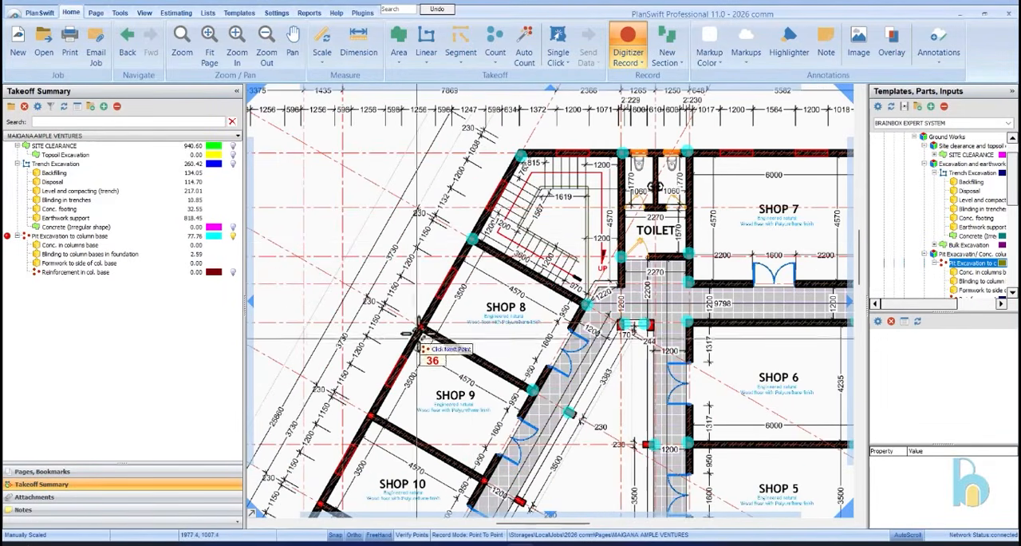
{"action": "left_click", "coordinate": [421, 326]}
Mark pits at the wall and walkway columns in line with the partitions between Shops 9, 10 and 11
{"action": "scroll", "coordinate": [626, 143], "scroll_direction": "down", "scroll_amount": 2}
{"action": "scroll", "coordinate": [447, 296], "scroll_direction": "up", "scroll_amount": 1}
{"action": "left_click", "coordinate": [584, 200]}
{"action": "left_click", "coordinate": [662, 238]}
{"action": "left_click", "coordinate": [685, 258]}
{"action": "left_click", "coordinate": [628, 301]}
{"action": "left_click", "coordinate": [655, 315]}
Mark pits at the wall and walkway columns on the Shop 11 and 12 partition and on Shop 12's lower wall
{"action": "left_click", "coordinate": [520, 317]}
{"action": "left_click", "coordinate": [594, 365]}
{"action": "left_click", "coordinate": [614, 373]}
{"action": "left_click", "coordinate": [586, 432]}
{"action": "left_click", "coordinate": [562, 415]}
{"action": "left_click", "coordinate": [487, 375]}
Mark pits at the outer wall bend beside the lower staircase and at Shop 13's two upper corners
{"action": "scroll", "coordinate": [496, 326], "scroll_direction": "down", "scroll_amount": 2}
{"action": "scroll", "coordinate": [469, 402], "scroll_direction": "up", "scroll_amount": 3}
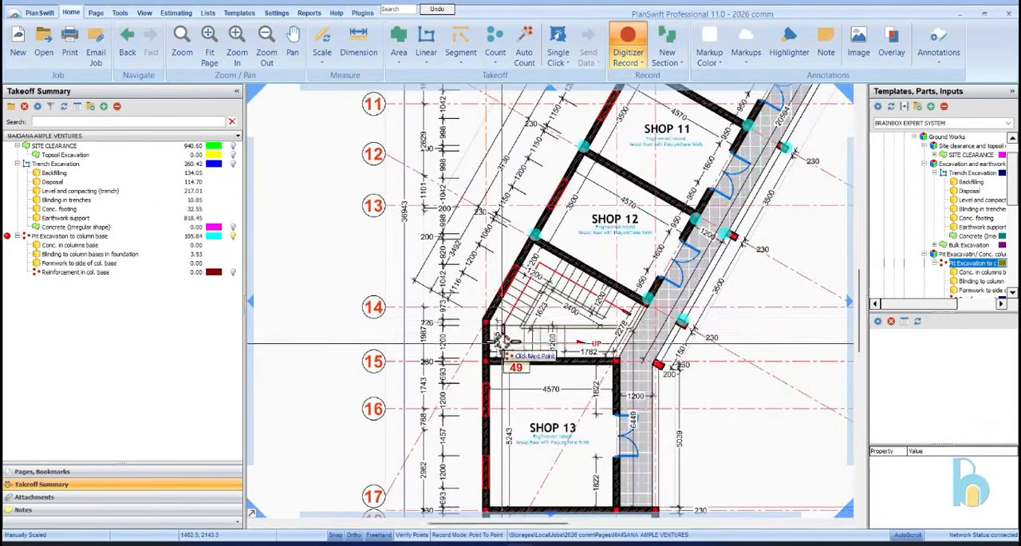
{"action": "left_click", "coordinate": [488, 321]}
{"action": "left_click", "coordinate": [486, 362]}
{"action": "left_click", "coordinate": [617, 362]}
Mark pits at the lower end of Shop 13's corridor wall and at Warehouse 2's upper gridline C corner and both lower corners
{"action": "scroll", "coordinate": [649, 238], "scroll_direction": "down", "scroll_amount": 3}
{"action": "scroll", "coordinate": [642, 319], "scroll_direction": "up", "scroll_amount": 3}
{"action": "left_click", "coordinate": [653, 286]}
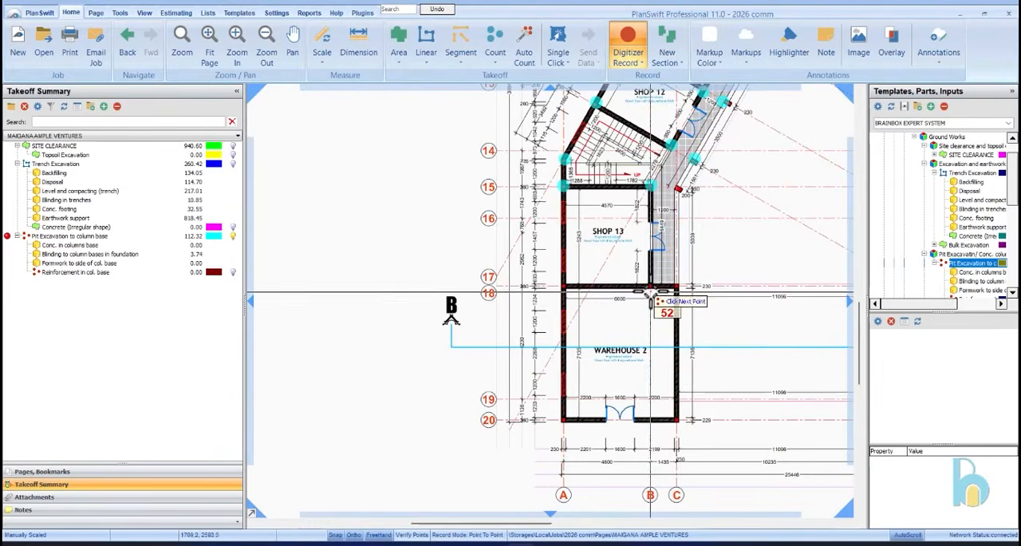
{"action": "left_click", "coordinate": [674, 284]}
{"action": "left_click", "coordinate": [677, 418]}
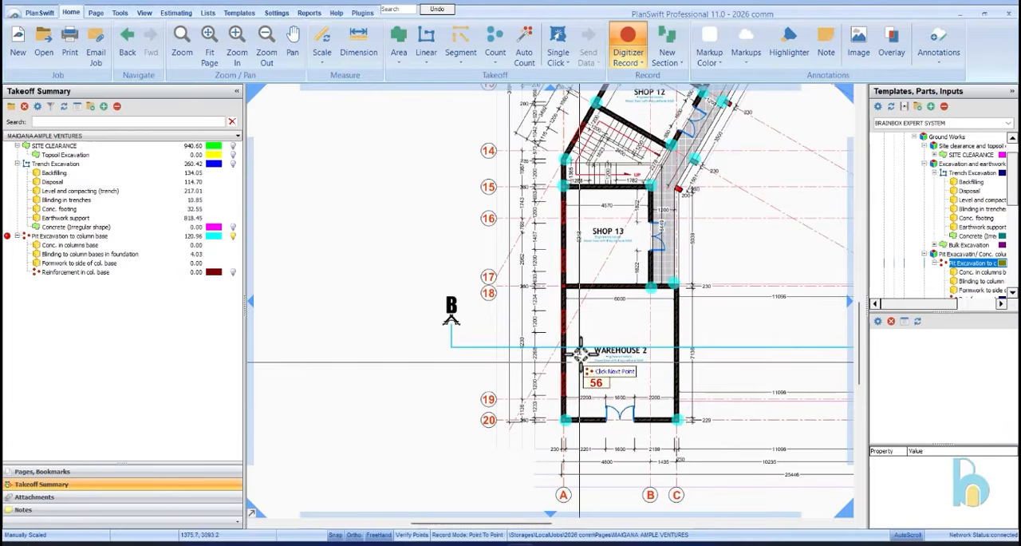
Mark the missed pits at the outer corner shared by Shop 13 and Warehouse 2 and at the last walkway column near Shop 13
{"action": "scroll", "coordinate": [720, 164], "scroll_direction": "down", "scroll_amount": 3}
{"action": "scroll", "coordinate": [679, 319], "scroll_direction": "up", "scroll_amount": 3}
{"action": "scroll", "coordinate": [726, 210], "scroll_direction": "down", "scroll_amount": 3}
{"action": "scroll", "coordinate": [615, 279], "scroll_direction": "up", "scroll_amount": 3}
{"action": "scroll", "coordinate": [614, 279], "scroll_direction": "down", "scroll_amount": 5}
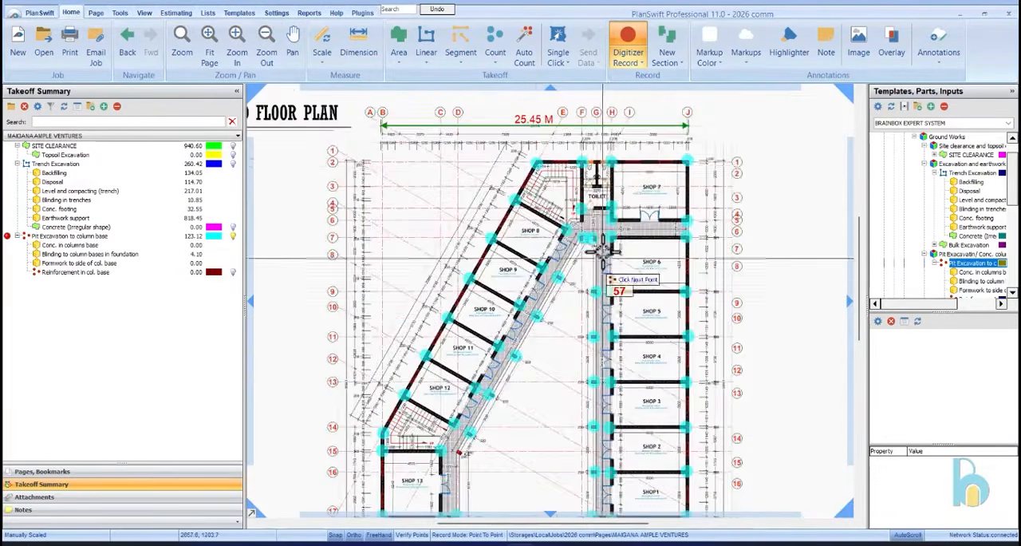
{"action": "scroll", "coordinate": [630, 184], "scroll_direction": "up", "scroll_amount": 5}
{"action": "scroll", "coordinate": [677, 213], "scroll_direction": "down", "scroll_amount": 5}
{"action": "scroll", "coordinate": [695, 171], "scroll_direction": "up", "scroll_amount": 5}
{"action": "scroll", "coordinate": [695, 183], "scroll_direction": "down", "scroll_amount": 6}
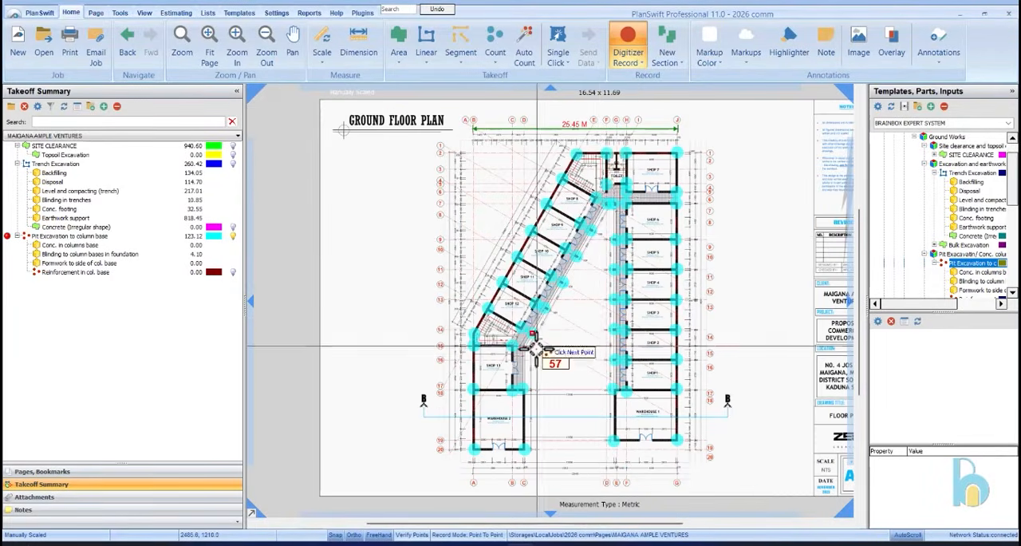
{"action": "scroll", "coordinate": [537, 344], "scroll_direction": "up", "scroll_amount": 4}
{"action": "left_click", "coordinate": [480, 338]}
Check the whole ground floor plan for unmarked columns and stop recording the column base pits
{"action": "scroll", "coordinate": [568, 307], "scroll_direction": "down", "scroll_amount": 4}
{"action": "scroll", "coordinate": [660, 304], "scroll_direction": "up", "scroll_amount": 4}
{"action": "scroll", "coordinate": [652, 296], "scroll_direction": "down", "scroll_amount": 4}
{"action": "scroll", "coordinate": [670, 191], "scroll_direction": "up", "scroll_amount": 2}
{"action": "scroll", "coordinate": [674, 179], "scroll_direction": "down", "scroll_amount": 2}
{"action": "scroll", "coordinate": [677, 169], "scroll_direction": "up", "scroll_amount": 4}
{"action": "scroll", "coordinate": [676, 169], "scroll_direction": "down", "scroll_amount": 4}
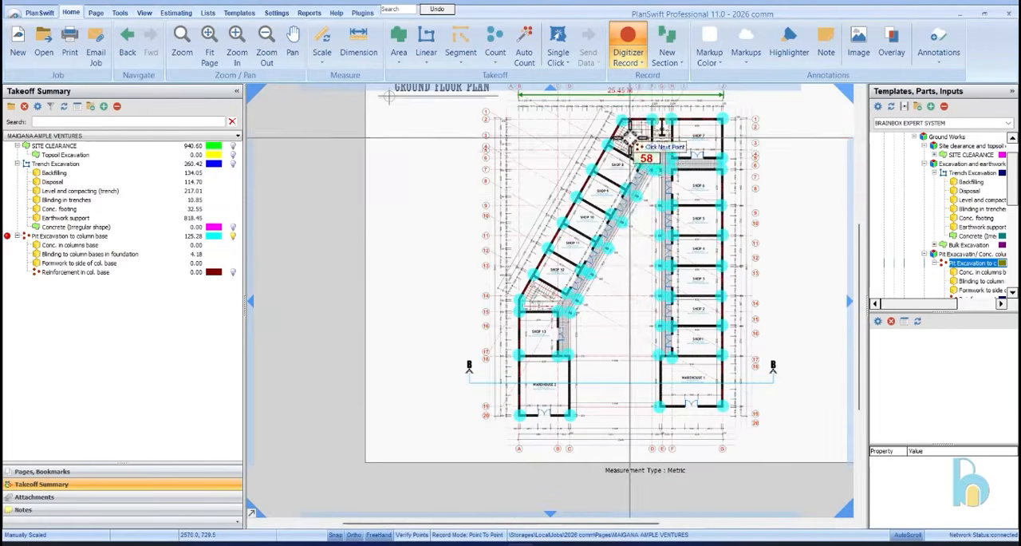
{"action": "left_click", "coordinate": [629, 42]}
In the column base pit takeoff, set the thickness of the Conc. in columns base part to 0.35 m
{"action": "left_click", "coordinate": [128, 236]}
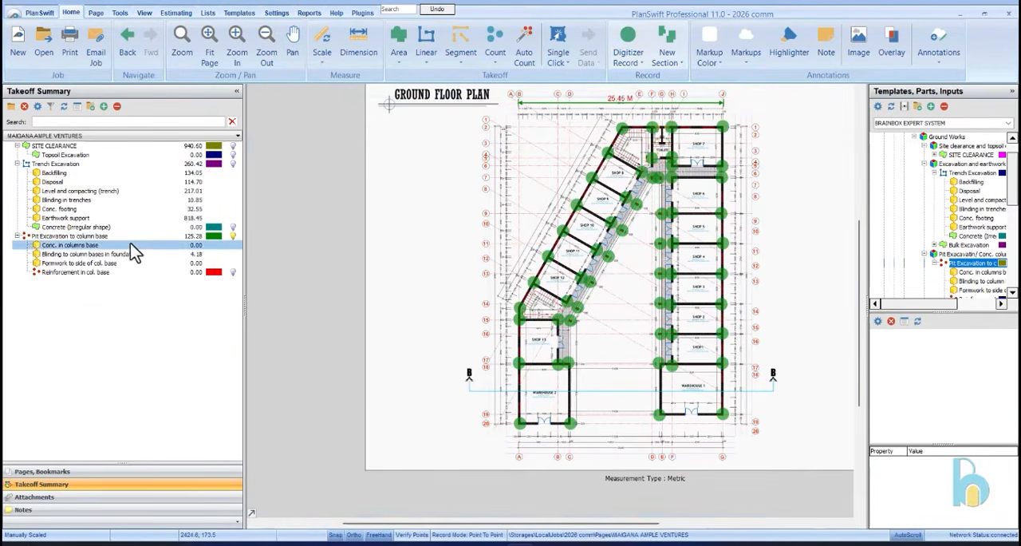
{"action": "left_click", "coordinate": [129, 246]}
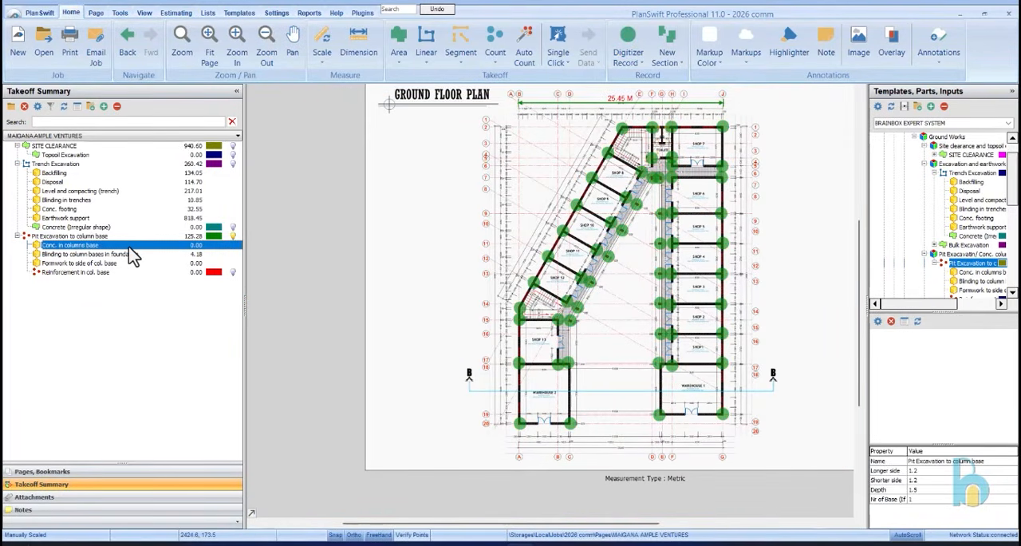
{"action": "double_click", "coordinate": [128, 248]}
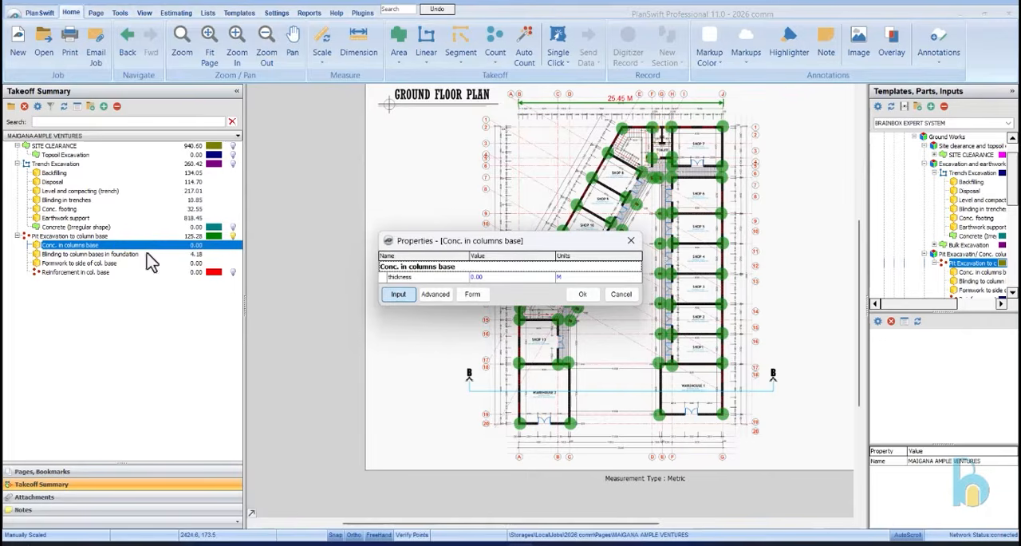
{"action": "left_click", "coordinate": [531, 277]}
{"action": "left_click", "coordinate": [549, 277]}
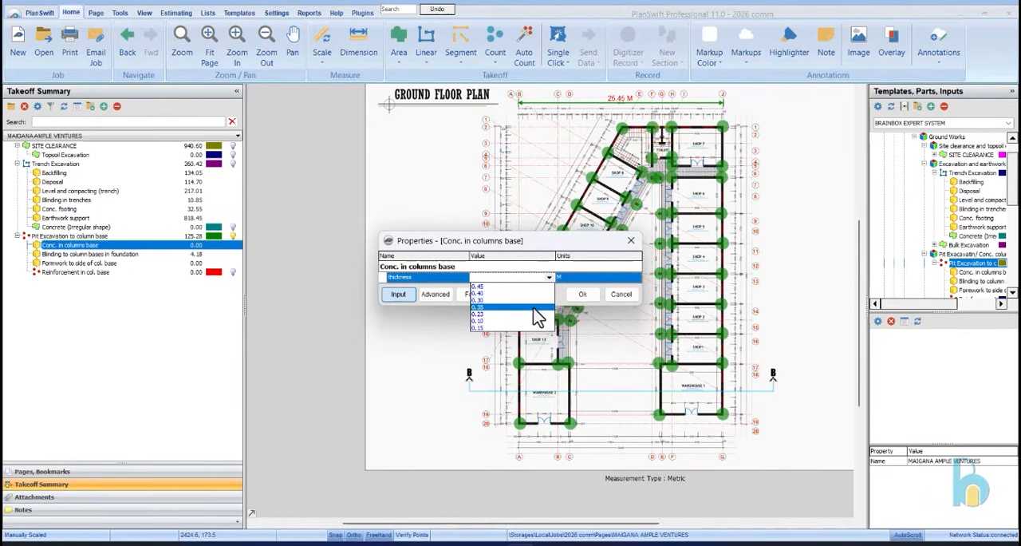
{"action": "left_click", "coordinate": [538, 308]}
{"action": "left_click", "coordinate": [581, 293]}
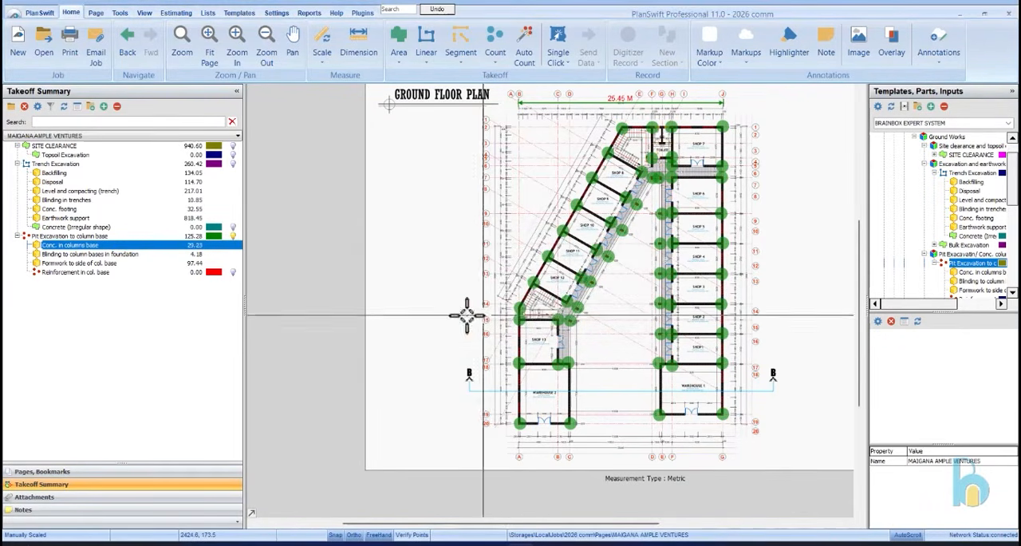
Set the thickness of the Conc. in columns base part to 0.30 m
{"action": "double_click", "coordinate": [130, 246]}
{"action": "left_click", "coordinate": [541, 276]}
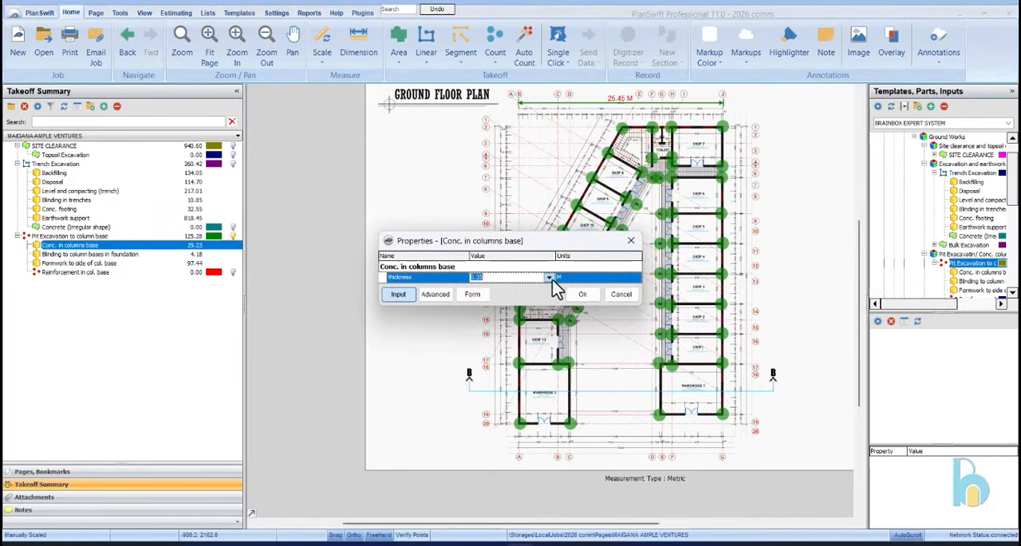
{"action": "left_click", "coordinate": [549, 277]}
{"action": "left_click", "coordinate": [530, 305]}
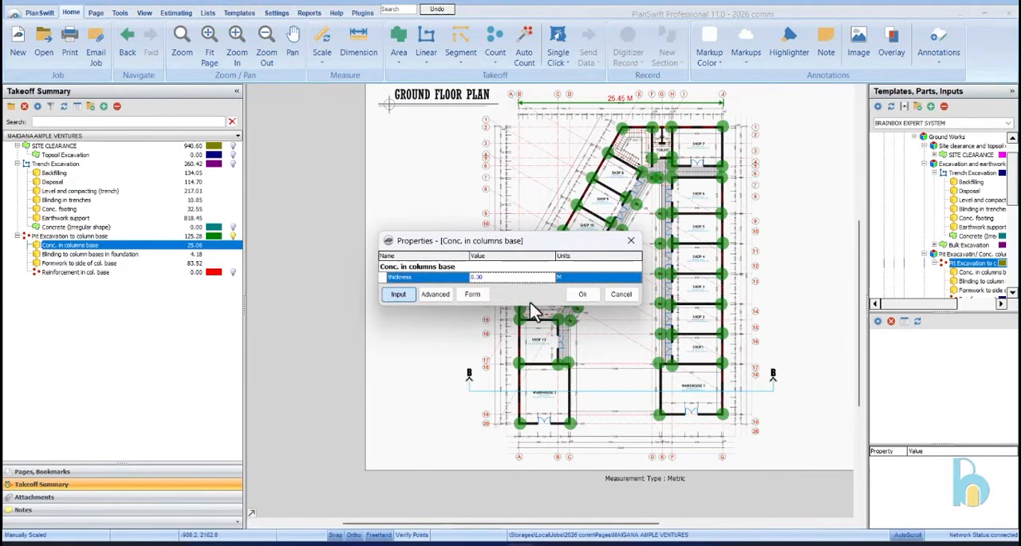
{"action": "left_click", "coordinate": [580, 294]}
Define the column base reinforcement with 12 mm bars, Top and Bottom 1, and a bar weight of 0.888 kg
{"action": "left_click", "coordinate": [110, 255]}
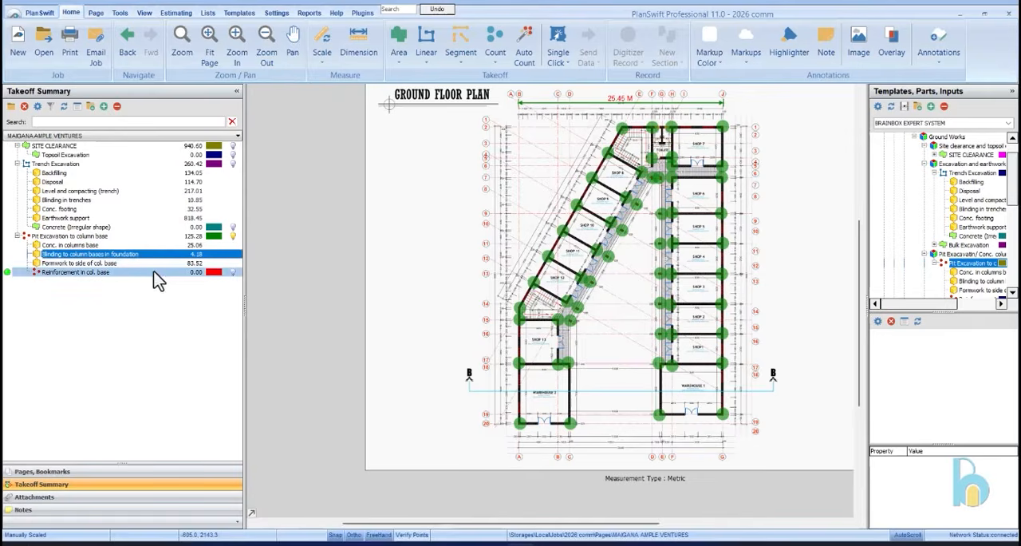
{"action": "left_click", "coordinate": [147, 274]}
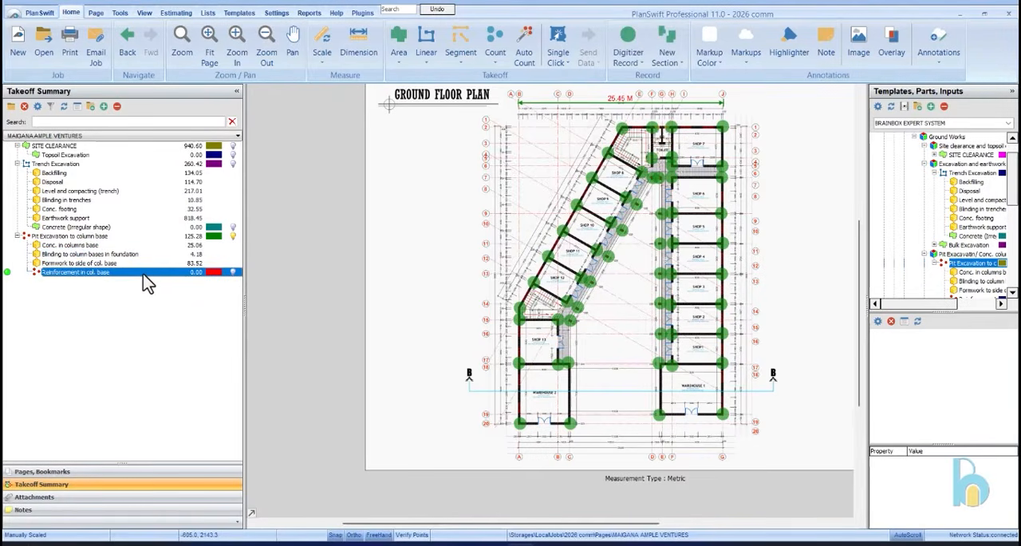
{"action": "left_click", "coordinate": [427, 251]}
{"action": "left_click", "coordinate": [421, 274]}
{"action": "left_click", "coordinate": [500, 251]}
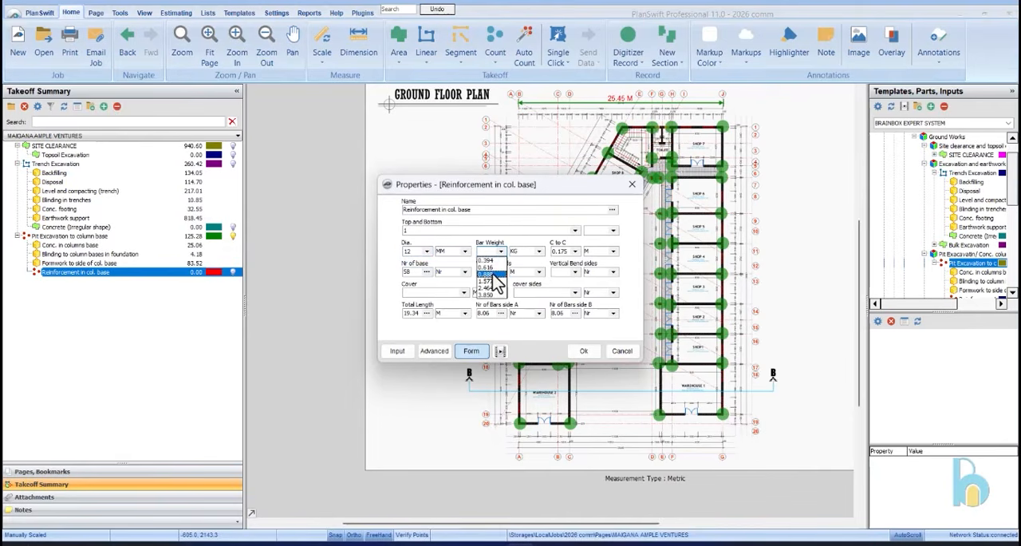
{"action": "left_click", "coordinate": [487, 274]}
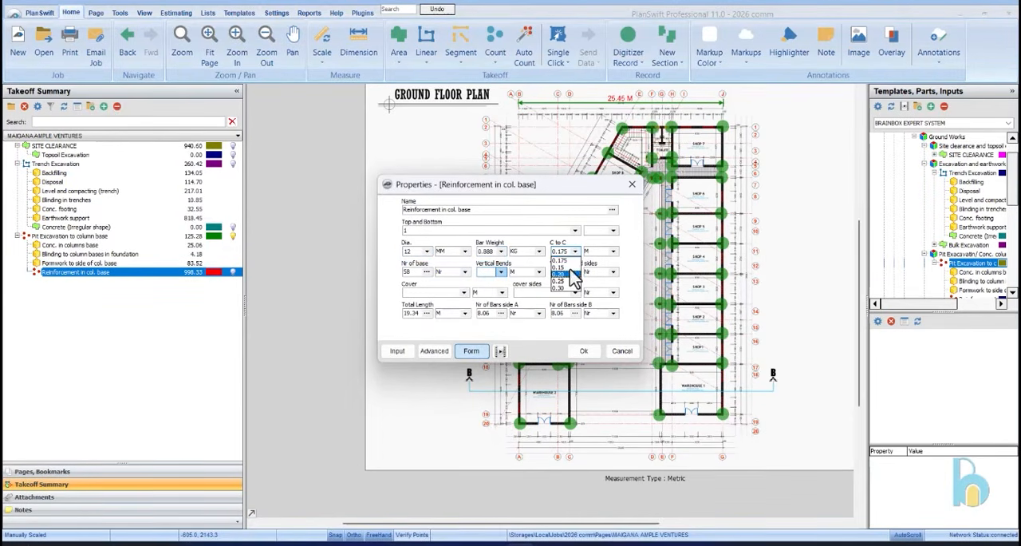
Set the reinforcement's bar spacing to 0.15 m, vertical bends to 0.30 m on 2 sides and cover to 0.05 m
{"action": "left_click", "coordinate": [569, 267]}
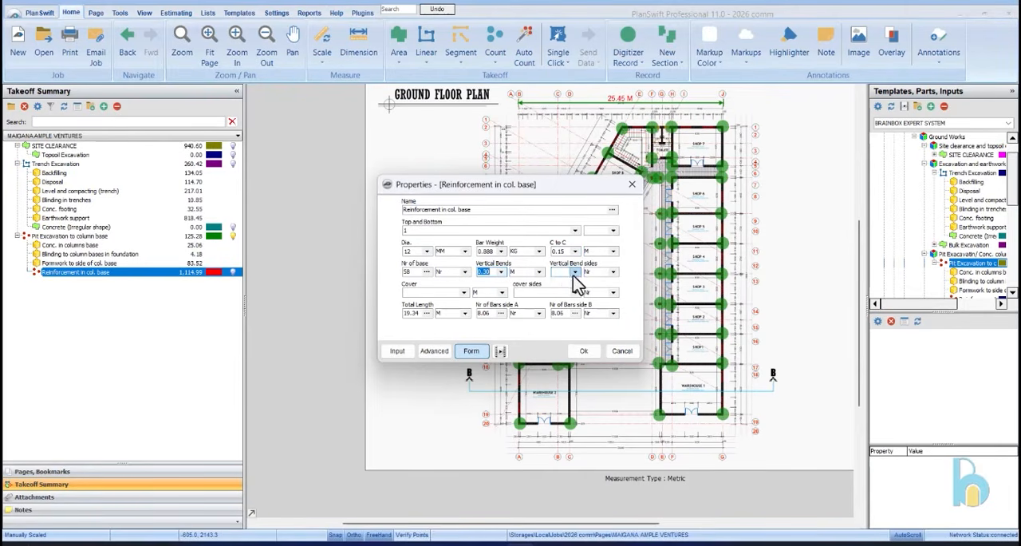
{"action": "left_click", "coordinate": [458, 303]}
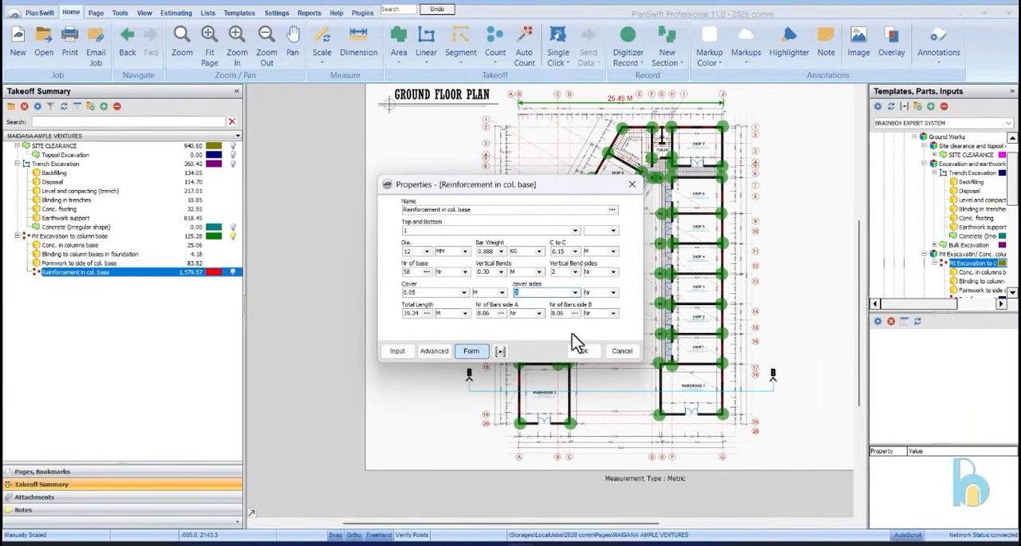
{"action": "left_click", "coordinate": [584, 354]}
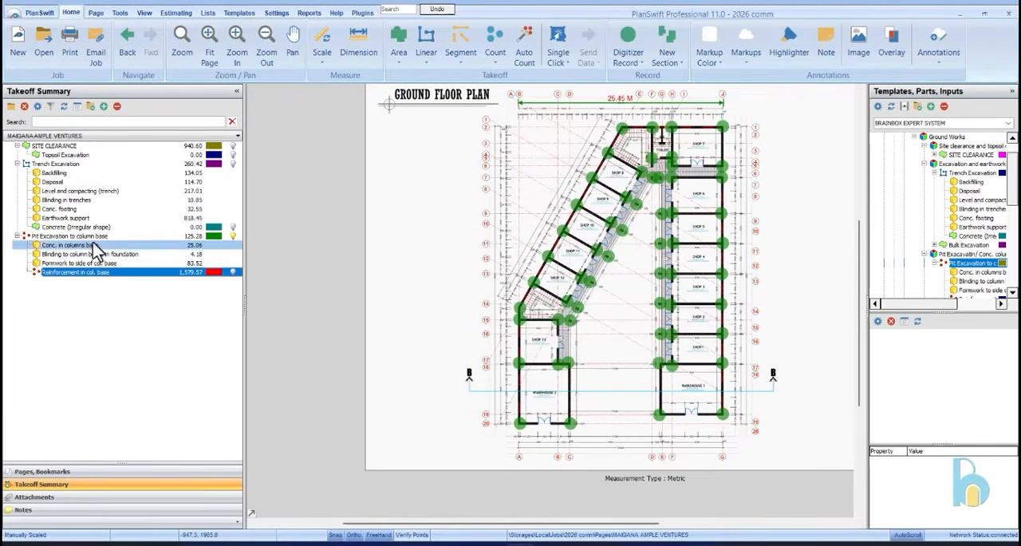
Review the quantities and dimensions of the column base pit excavation and its parts
{"action": "left_click", "coordinate": [95, 245]}
{"action": "left_click", "coordinate": [94, 237]}
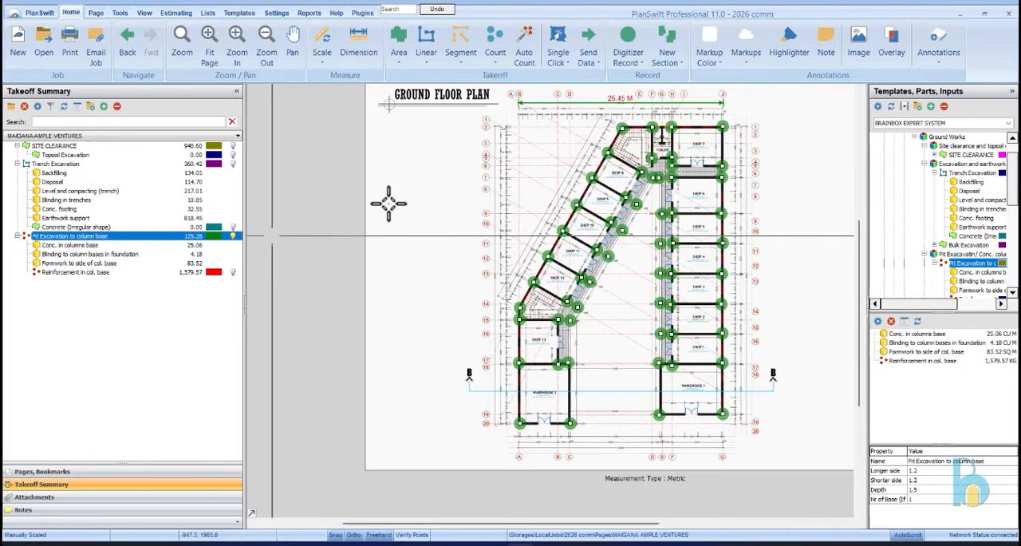
{"action": "left_click", "coordinate": [470, 181]}
Return to the page list and locate the Blockwork in foundation template among the substructure templates
{"action": "scroll", "coordinate": [881, 212], "scroll_direction": "down", "scroll_amount": 2}
{"action": "scroll", "coordinate": [910, 243], "scroll_direction": "down", "scroll_amount": 1}
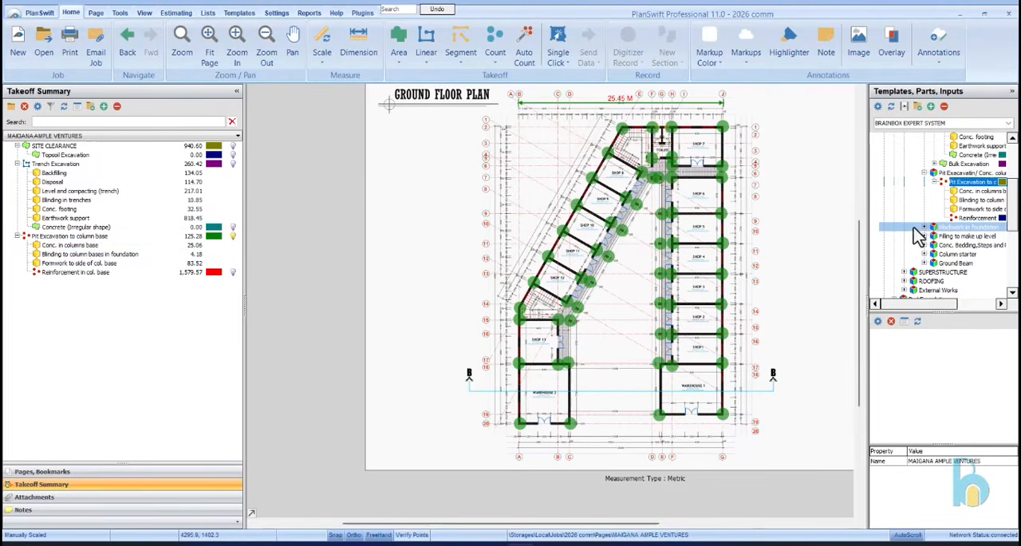
{"action": "left_click", "coordinate": [925, 227]}
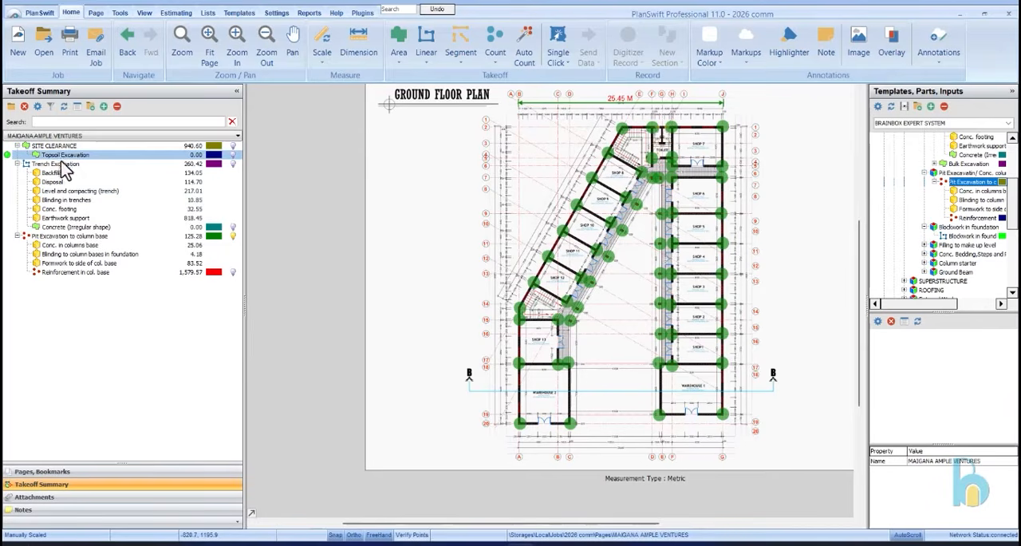
{"action": "left_click", "coordinate": [103, 472]}
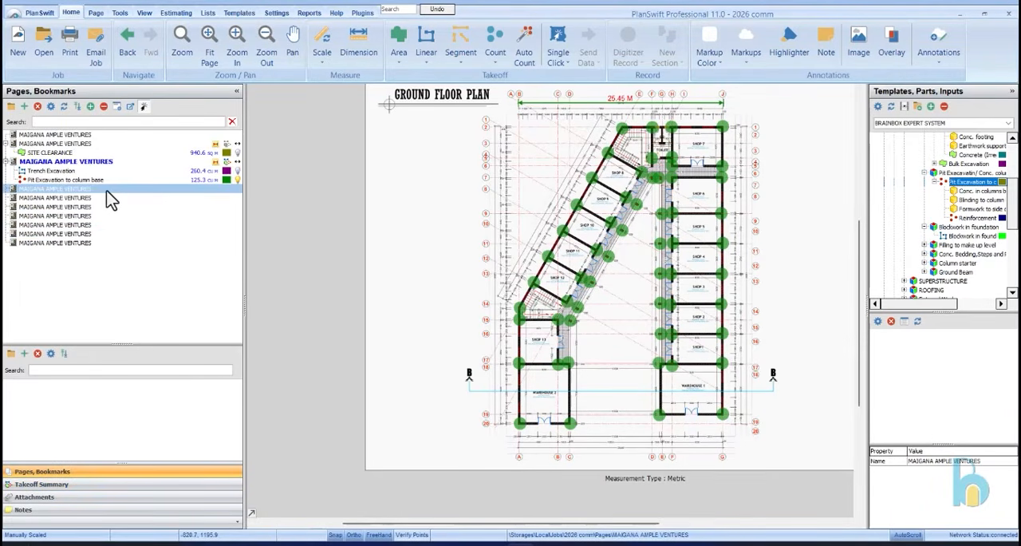
{"action": "left_click", "coordinate": [960, 228]}
{"action": "left_click", "coordinate": [959, 236]}
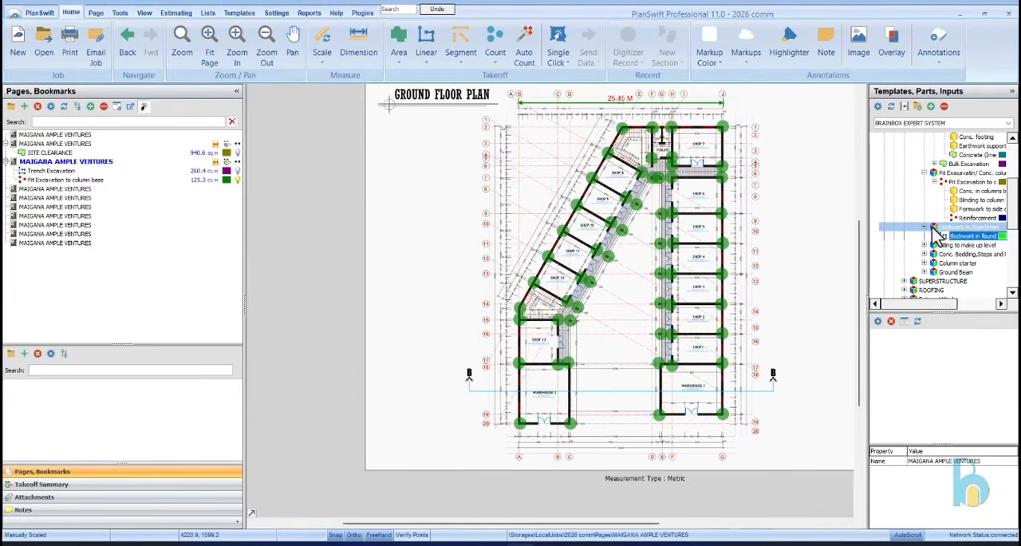
Start a new takeoff from the External Blockwork template in the superstructure's Blockwork & Wall finishing group
{"action": "scroll", "coordinate": [933, 235], "scroll_direction": "down", "scroll_amount": 2}
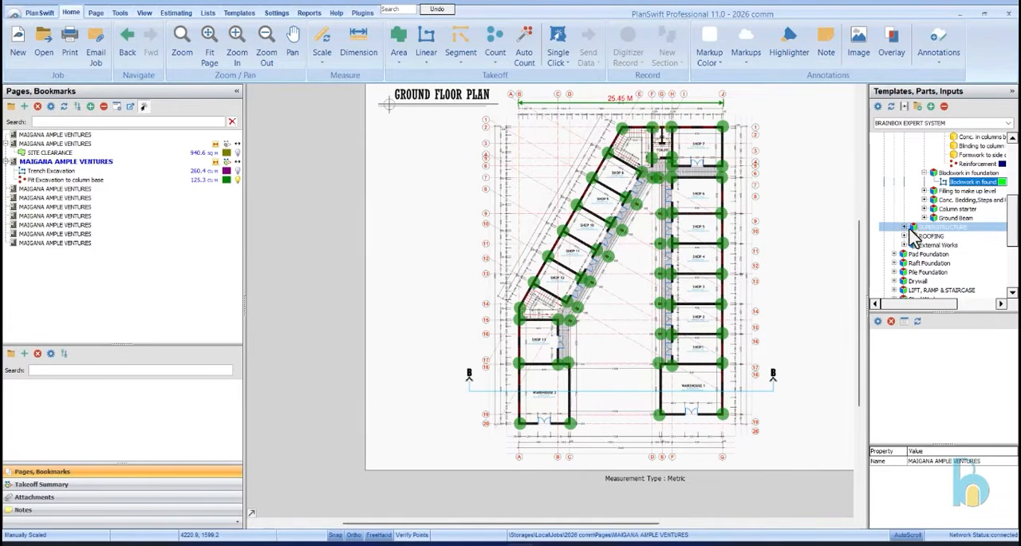
{"action": "left_click", "coordinate": [911, 227]}
{"action": "left_click", "coordinate": [906, 228]}
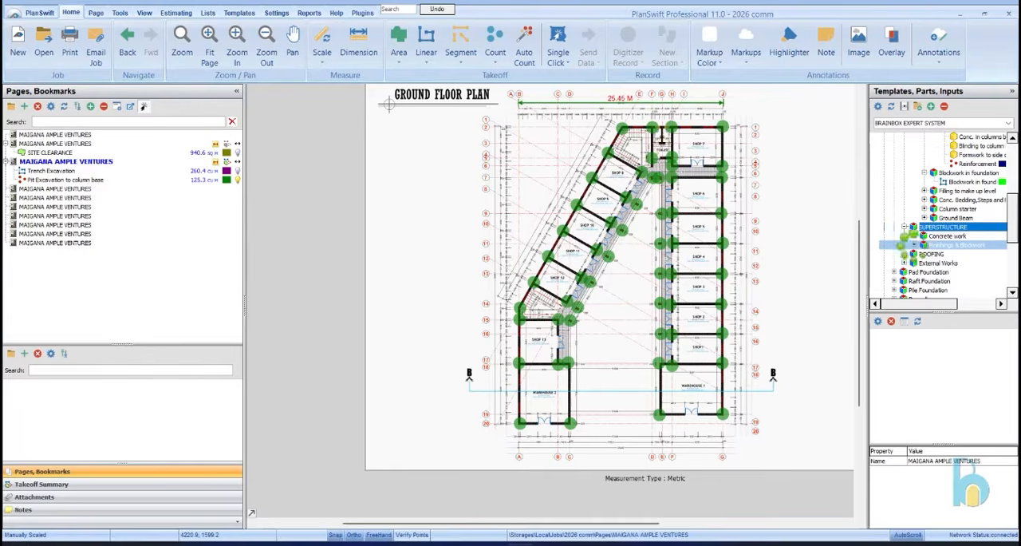
{"action": "left_click", "coordinate": [914, 245]}
{"action": "left_click", "coordinate": [925, 254]}
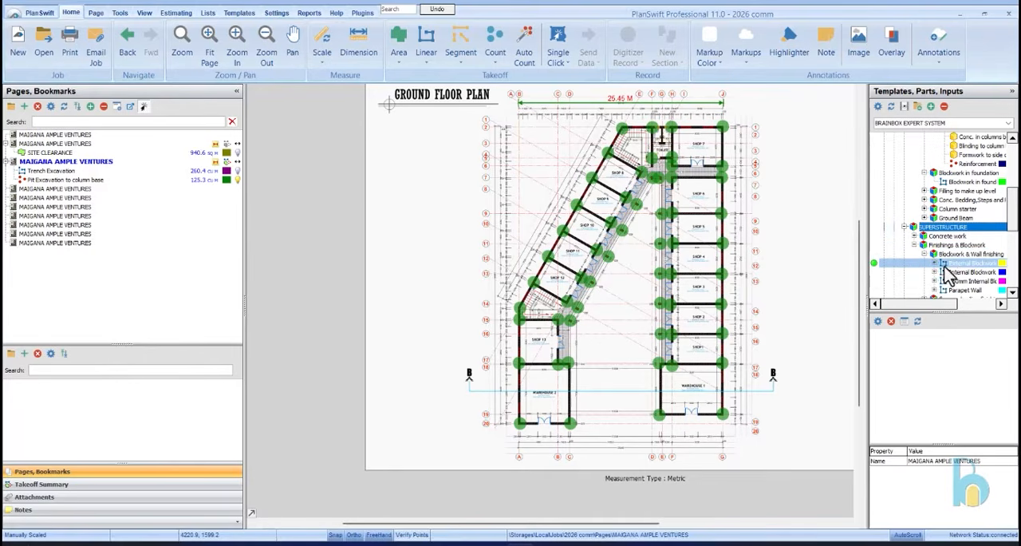
{"action": "left_click", "coordinate": [954, 264]}
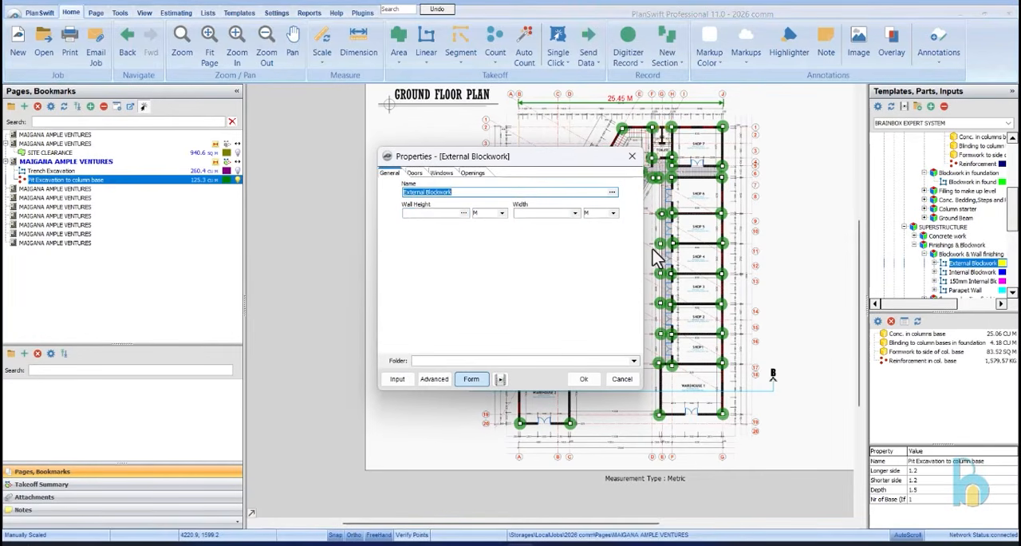
Name the takeoff Fdn Blockwork, with a wall height of 1.2 m and a width of 0.23 m
{"action": "left_click", "coordinate": [421, 213]}
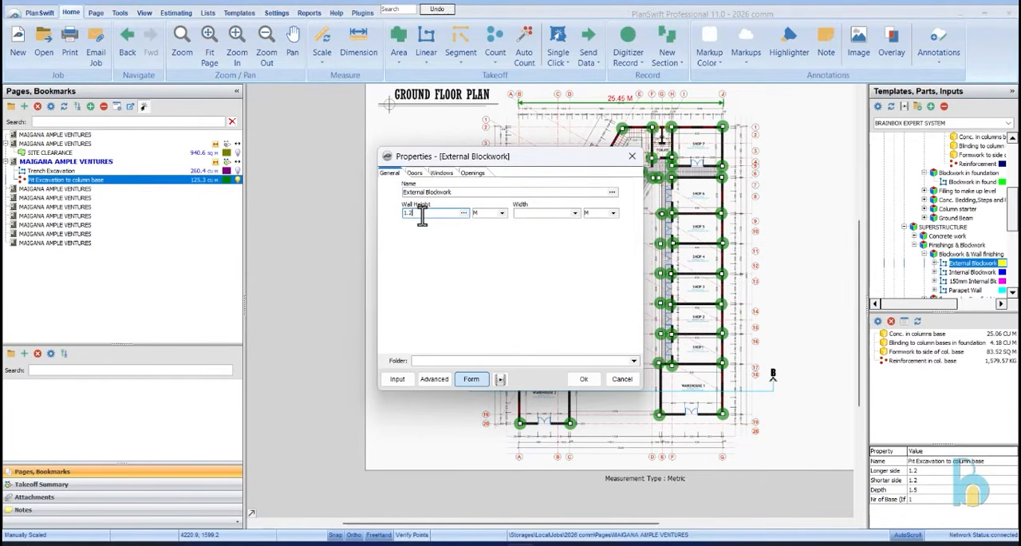
{"action": "left_click", "coordinate": [565, 223]}
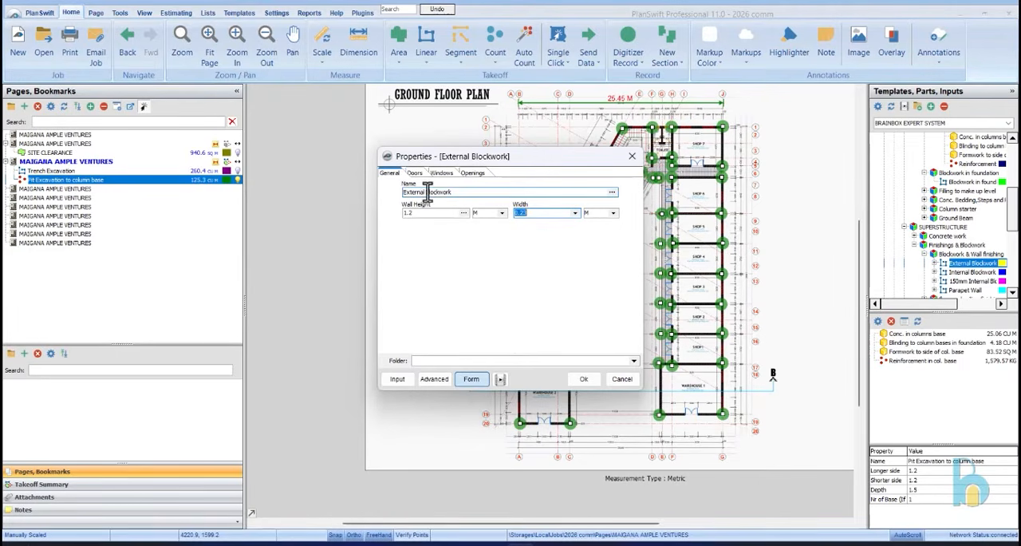
{"action": "type", "text": "Fdn"}
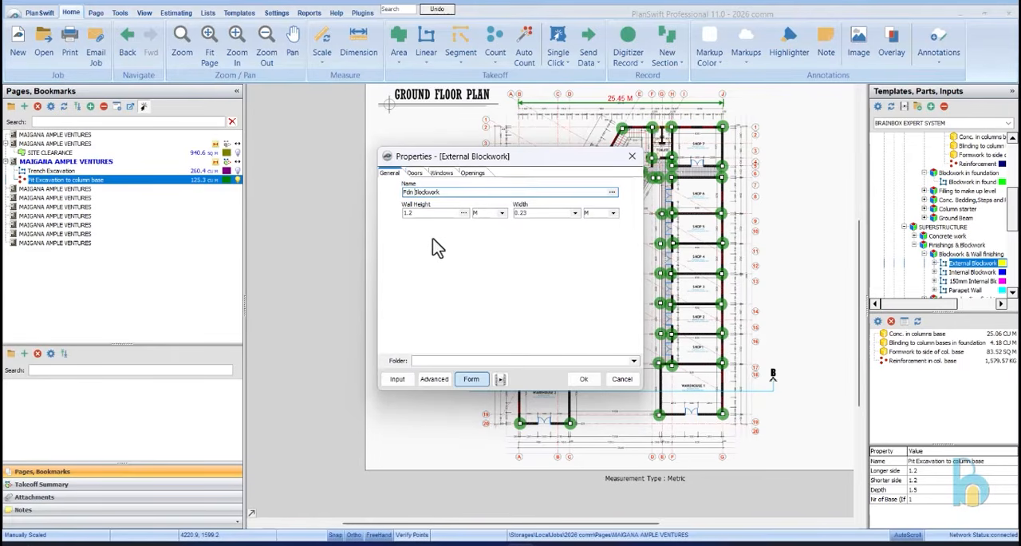
{"action": "left_click", "coordinate": [580, 380]}
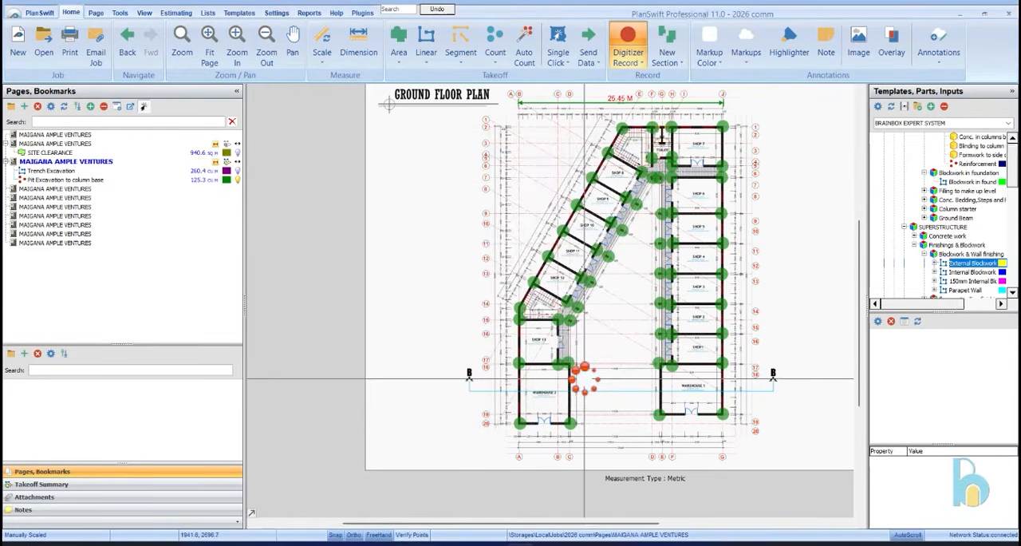
Hide the column base pit marks and start the foundation blockwork line at Shop 7's upper outer corner
{"action": "left_click", "coordinate": [212, 189]}
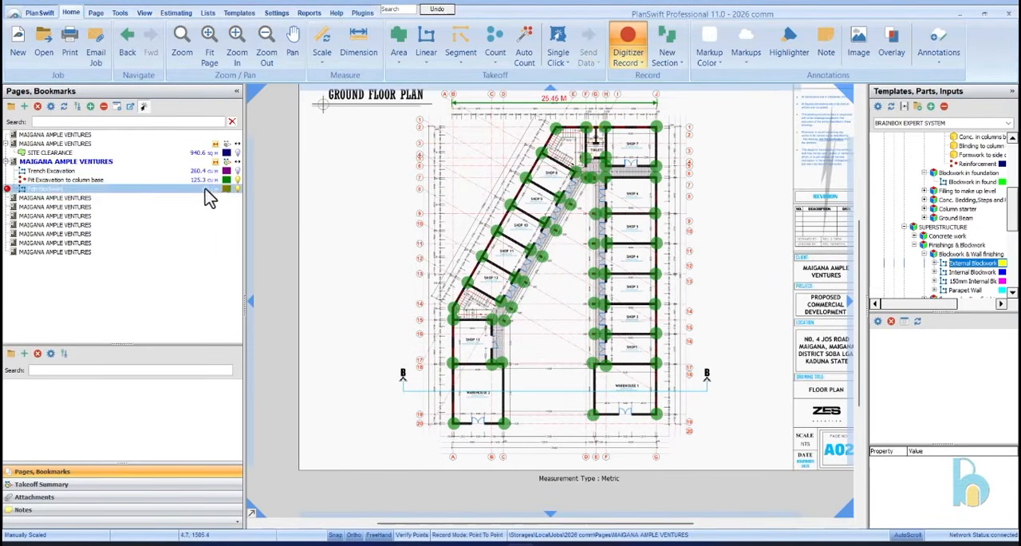
{"action": "left_click", "coordinate": [238, 181]}
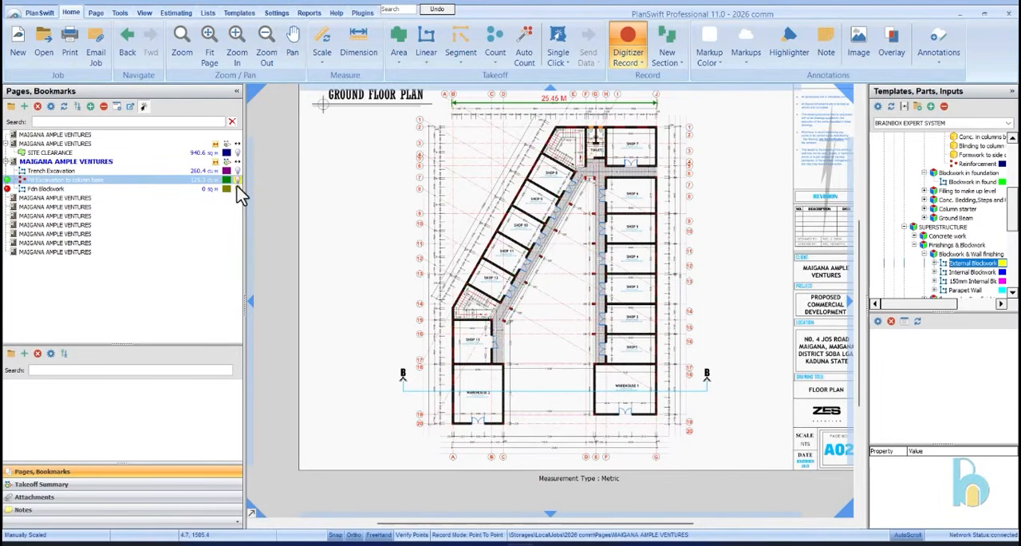
{"action": "scroll", "coordinate": [618, 144], "scroll_direction": "up", "scroll_amount": 5}
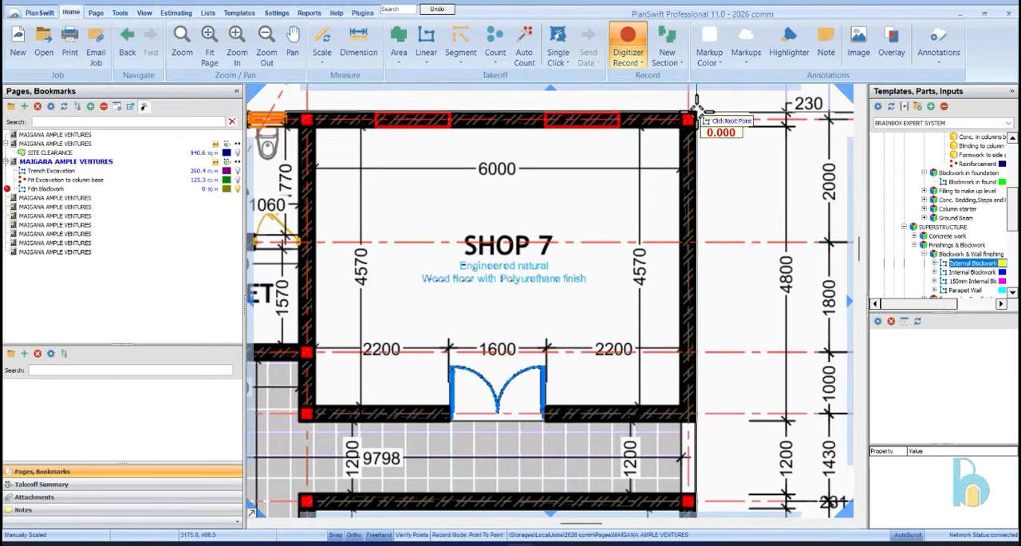
{"action": "scroll", "coordinate": [692, 101], "scroll_direction": "down", "scroll_amount": 2}
{"action": "left_click", "coordinate": [687, 121]}
Trace the blockwork down the outer wall to Warehouse 1's lower outer corner and along its front wall to the inner corner
{"action": "scroll", "coordinate": [689, 180], "scroll_direction": "down", "scroll_amount": 5}
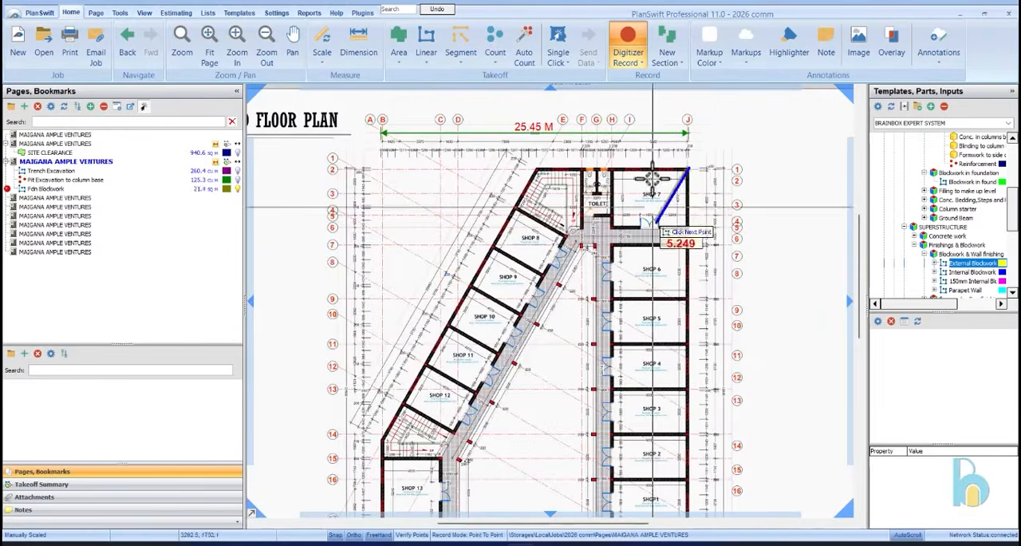
{"action": "scroll", "coordinate": [655, 189], "scroll_direction": "down", "scroll_amount": 1}
{"action": "scroll", "coordinate": [680, 471], "scroll_direction": "up", "scroll_amount": 5}
{"action": "scroll", "coordinate": [676, 467], "scroll_direction": "up", "scroll_amount": 5}
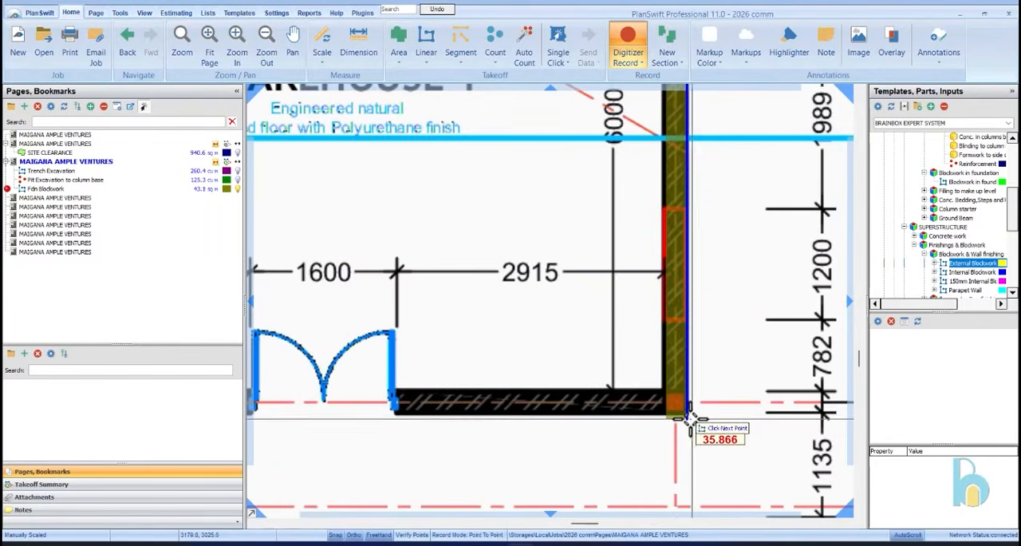
{"action": "left_click", "coordinate": [688, 413]}
{"action": "scroll", "coordinate": [687, 403], "scroll_direction": "down", "scroll_amount": 5}
{"action": "scroll", "coordinate": [486, 401], "scroll_direction": "up", "scroll_amount": 5}
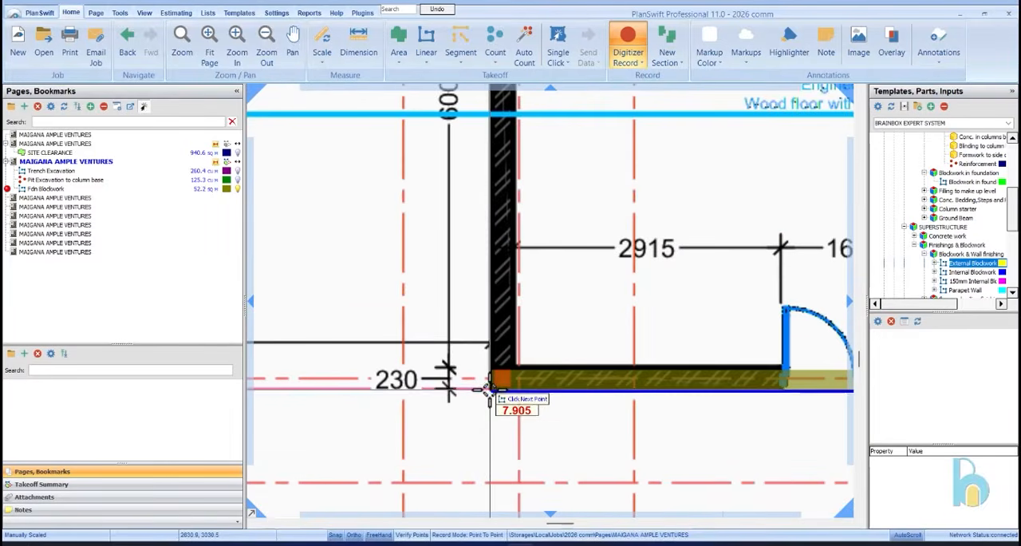
{"action": "left_click", "coordinate": [485, 393]}
Continue the blockwork up Warehouse 1's inner side wall to the corner beside Shop 1's walkway
{"action": "scroll", "coordinate": [483, 446], "scroll_direction": "down", "scroll_amount": 5}
{"action": "scroll", "coordinate": [486, 171], "scroll_direction": "up", "scroll_amount": 5}
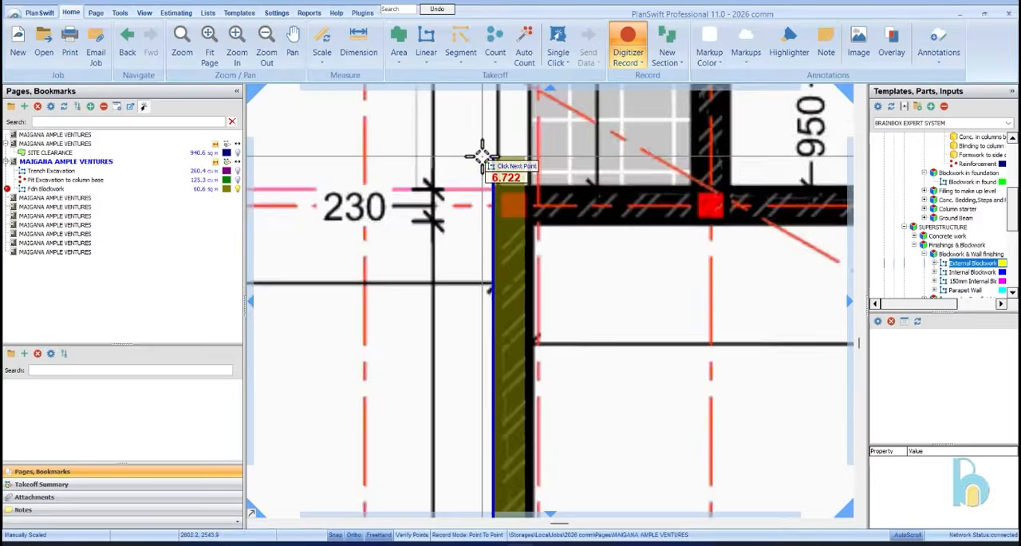
{"action": "left_click", "coordinate": [503, 200]}
Trace the blockwork up the walkway column line beside Shops 1 to 6 and across to the adjacent walkway column
{"action": "scroll", "coordinate": [478, 415], "scroll_direction": "down", "scroll_amount": 5}
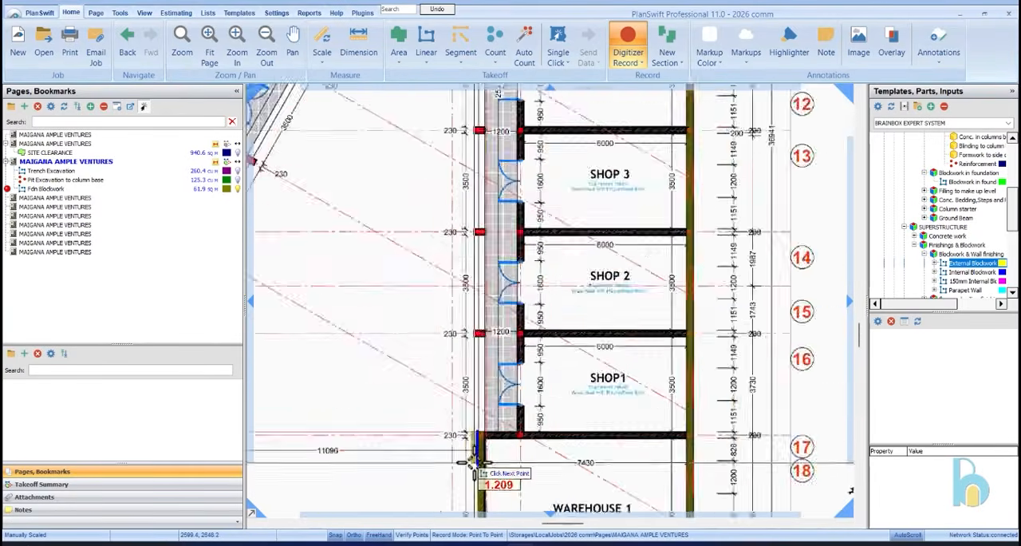
{"action": "scroll", "coordinate": [471, 423], "scroll_direction": "up", "scroll_amount": 5}
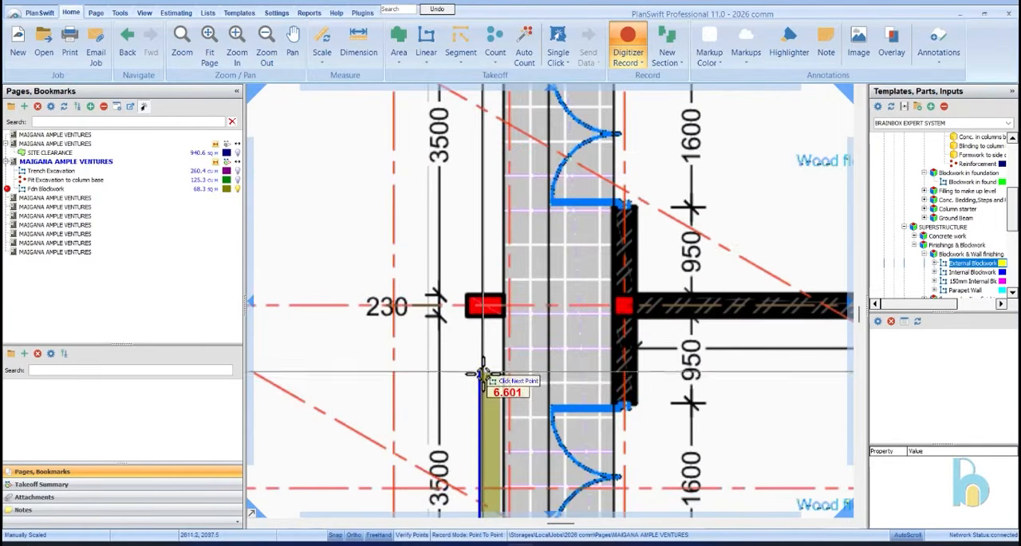
{"action": "scroll", "coordinate": [485, 445], "scroll_direction": "down", "scroll_amount": 8}
{"action": "scroll", "coordinate": [482, 247], "scroll_direction": "up", "scroll_amount": 6}
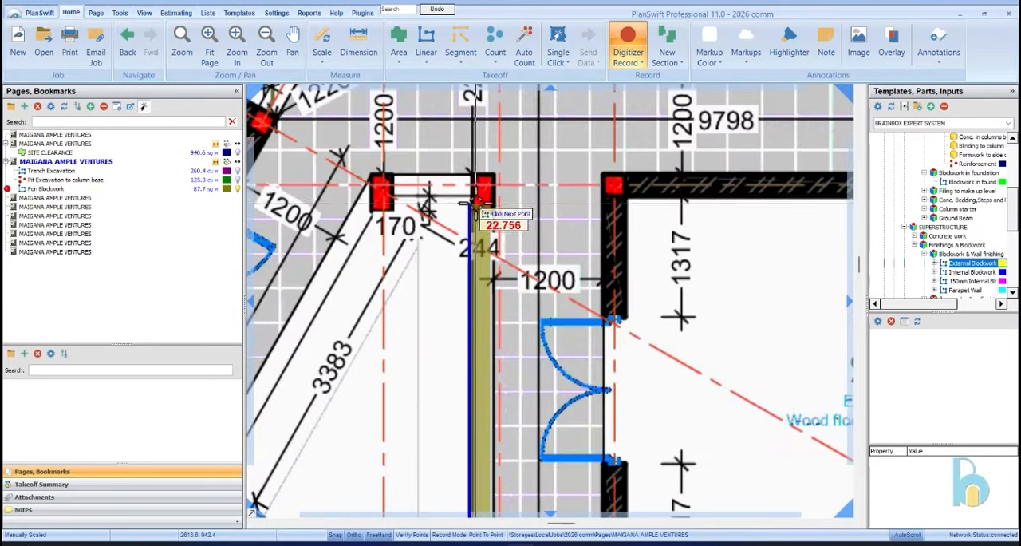
{"action": "left_click", "coordinate": [447, 196]}
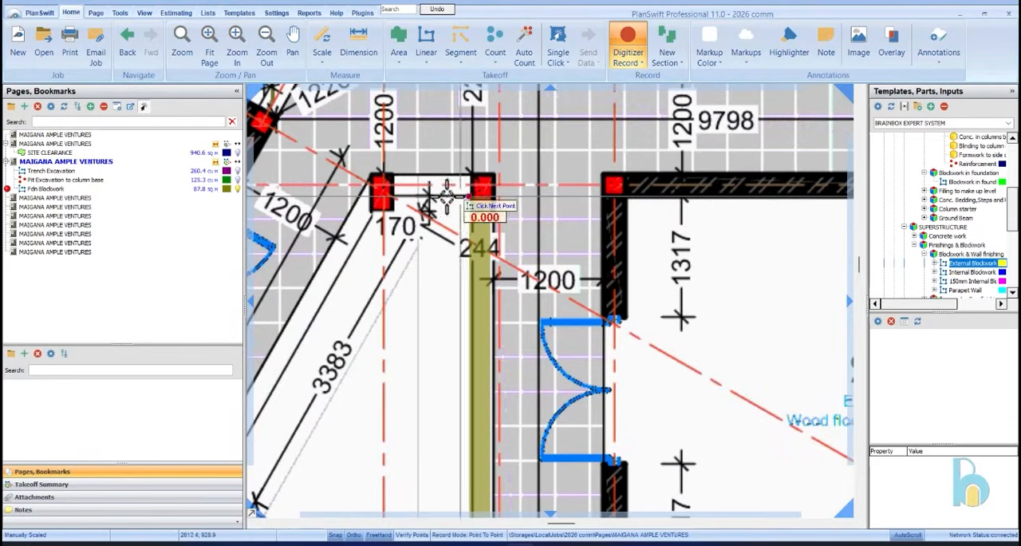
{"action": "left_click", "coordinate": [383, 195]}
Trace the blockwork down the slanted walkway column line beside Shops 8 to 12 to its lowest column near Shop 13
{"action": "scroll", "coordinate": [360, 228], "scroll_direction": "down", "scroll_amount": 8}
{"action": "scroll", "coordinate": [367, 315], "scroll_direction": "up", "scroll_amount": 5}
{"action": "scroll", "coordinate": [365, 313], "scroll_direction": "up", "scroll_amount": 4}
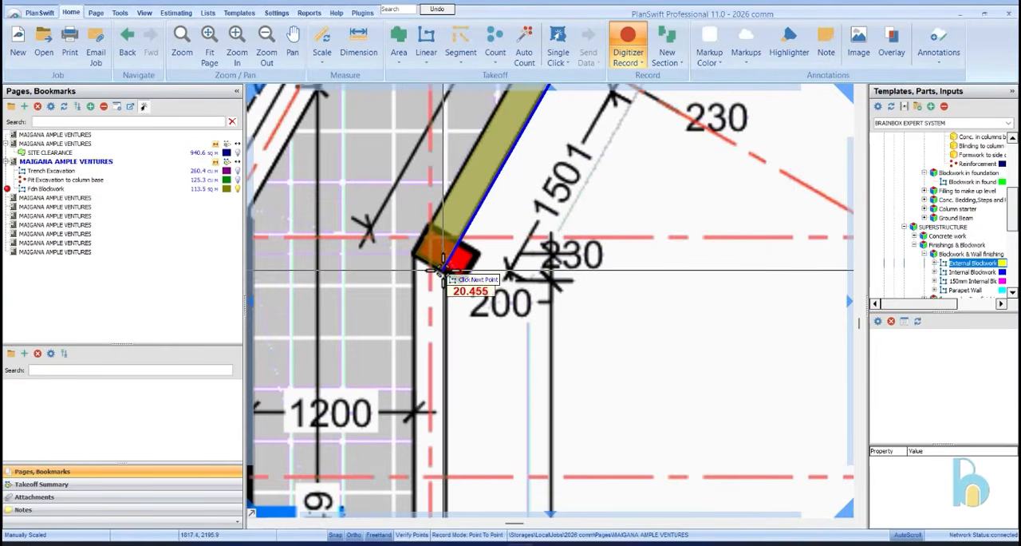
{"action": "left_click", "coordinate": [440, 266]}
Trace the blockwork down Warehouse 2's inner side wall and along its front wall to the outer corner
{"action": "scroll", "coordinate": [463, 240], "scroll_direction": "down", "scroll_amount": 6}
{"action": "scroll", "coordinate": [496, 371], "scroll_direction": "up", "scroll_amount": 3}
{"action": "scroll", "coordinate": [496, 371], "scroll_direction": "up", "scroll_amount": 3}
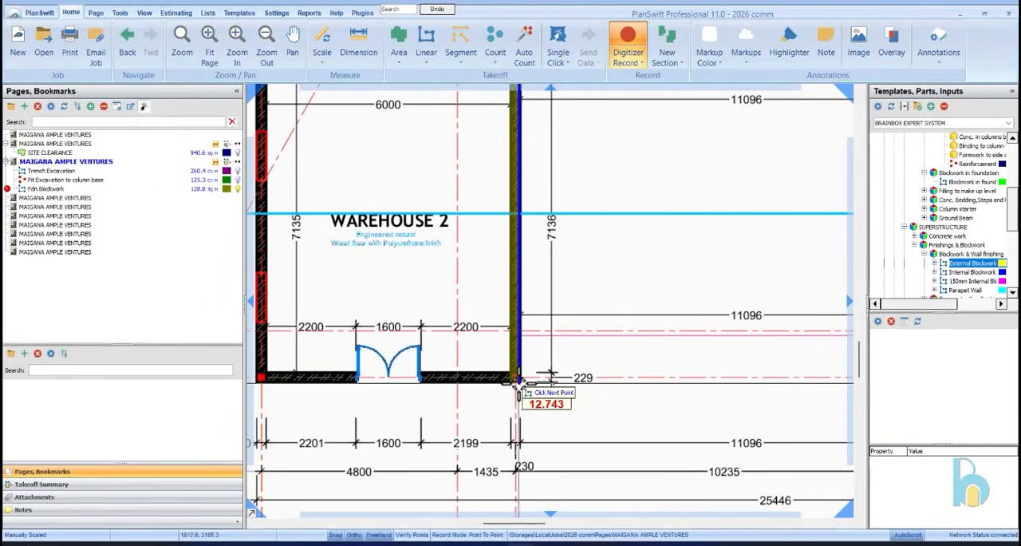
{"action": "scroll", "coordinate": [520, 383], "scroll_direction": "down", "scroll_amount": 3}
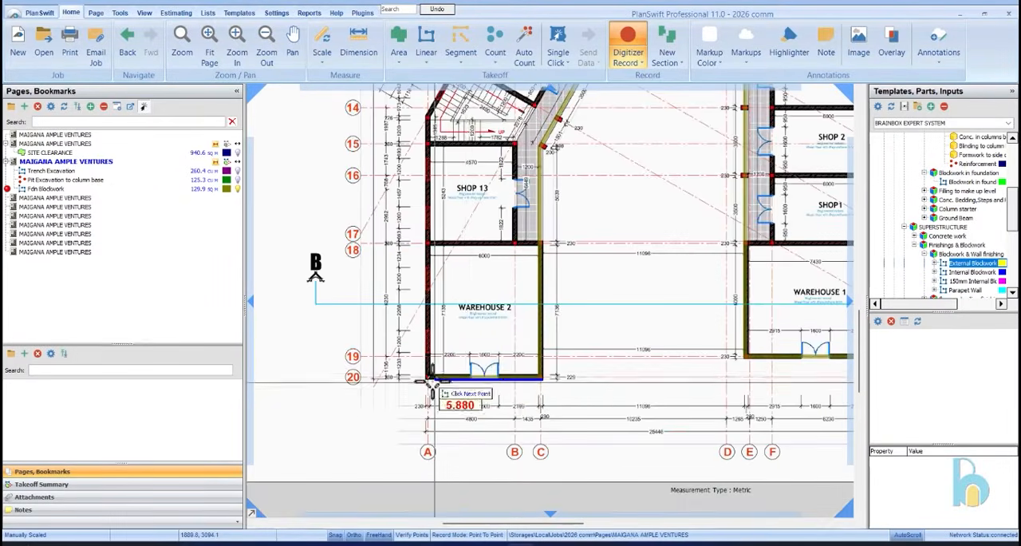
{"action": "scroll", "coordinate": [426, 391], "scroll_direction": "up", "scroll_amount": 4}
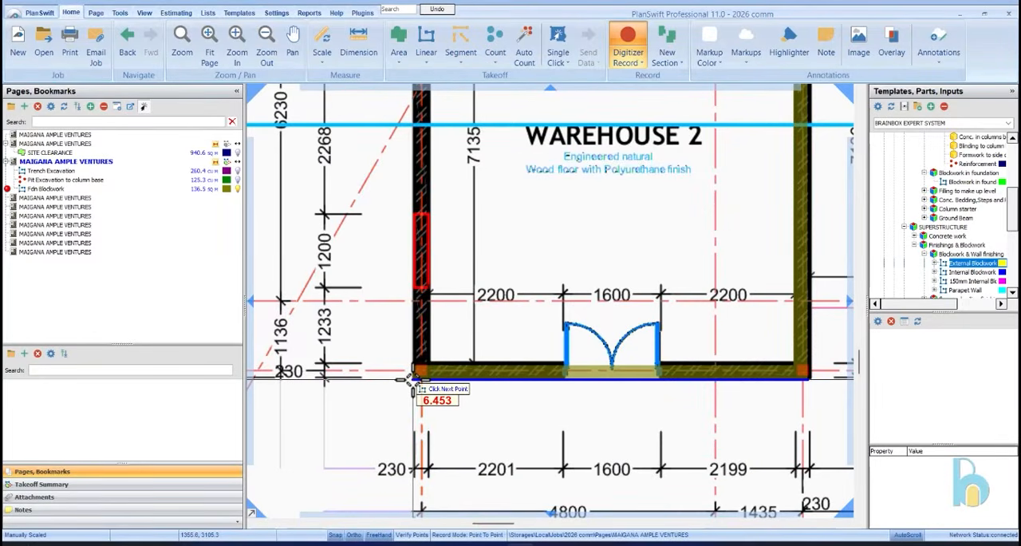
{"action": "left_click", "coordinate": [415, 381]}
Continue the blockwork up the outer wall past Shop 13, then along the slanted outer wall to the upper staircase's outer corner
{"action": "scroll", "coordinate": [414, 380], "scroll_direction": "down", "scroll_amount": 4}
{"action": "scroll", "coordinate": [470, 389], "scroll_direction": "up", "scroll_amount": 5}
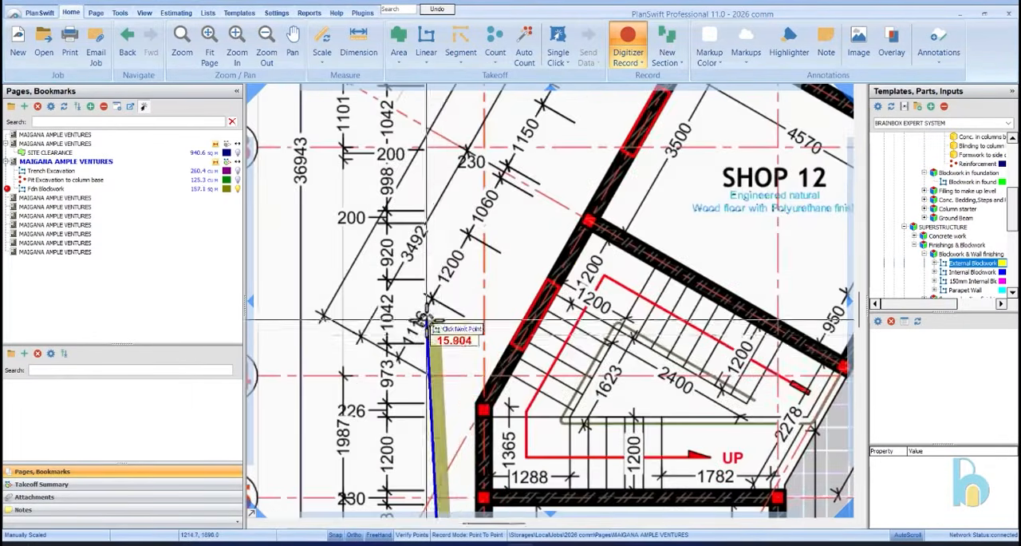
{"action": "scroll", "coordinate": [469, 390], "scroll_direction": "up", "scroll_amount": 3}
{"action": "left_click", "coordinate": [493, 421]}
{"action": "scroll", "coordinate": [392, 439], "scroll_direction": "down", "scroll_amount": 6}
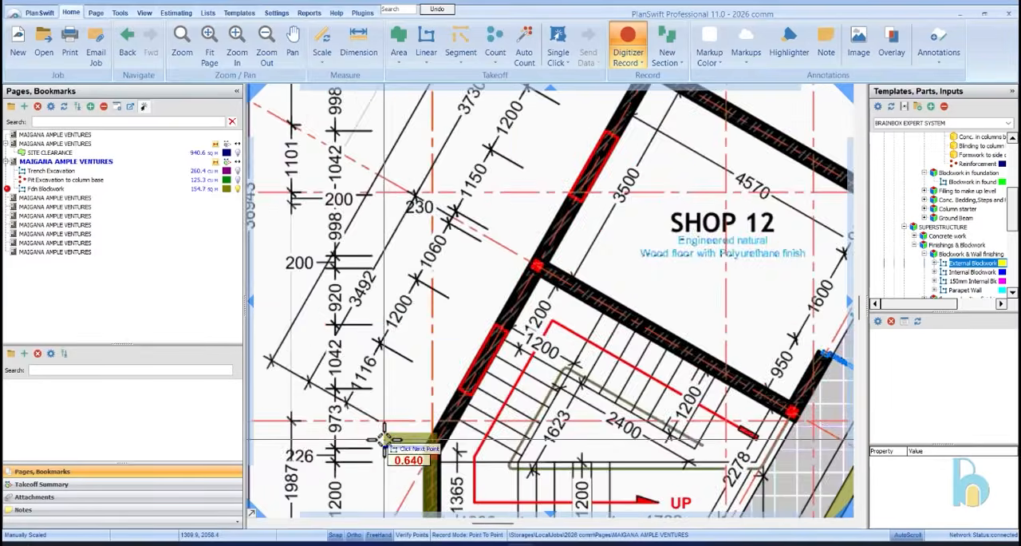
{"action": "scroll", "coordinate": [483, 212], "scroll_direction": "down", "scroll_amount": 3}
{"action": "scroll", "coordinate": [467, 128], "scroll_direction": "up", "scroll_amount": 7}
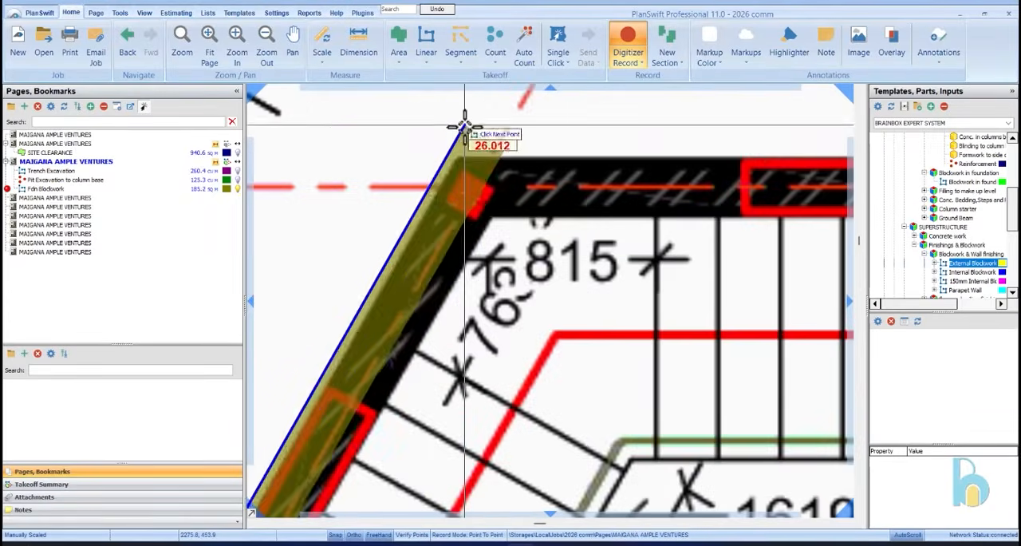
{"action": "left_click", "coordinate": [460, 152]}
Complete the outer blockwork run along the rear wall behind the toilets to Shop 7's outer corner
{"action": "scroll", "coordinate": [354, 228], "scroll_direction": "down", "scroll_amount": 5}
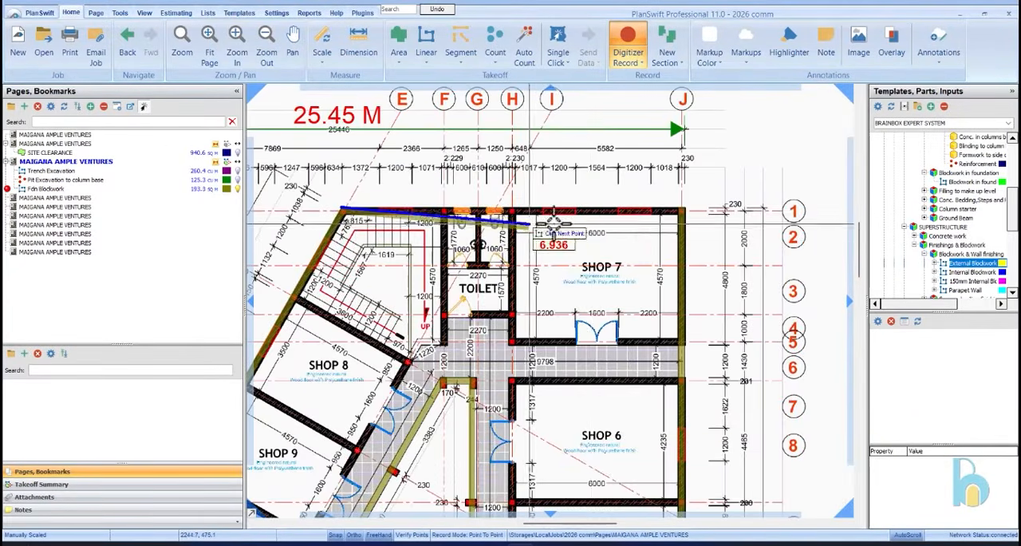
{"action": "scroll", "coordinate": [661, 209], "scroll_direction": "up", "scroll_amount": 3}
{"action": "left_click", "coordinate": [680, 211]}
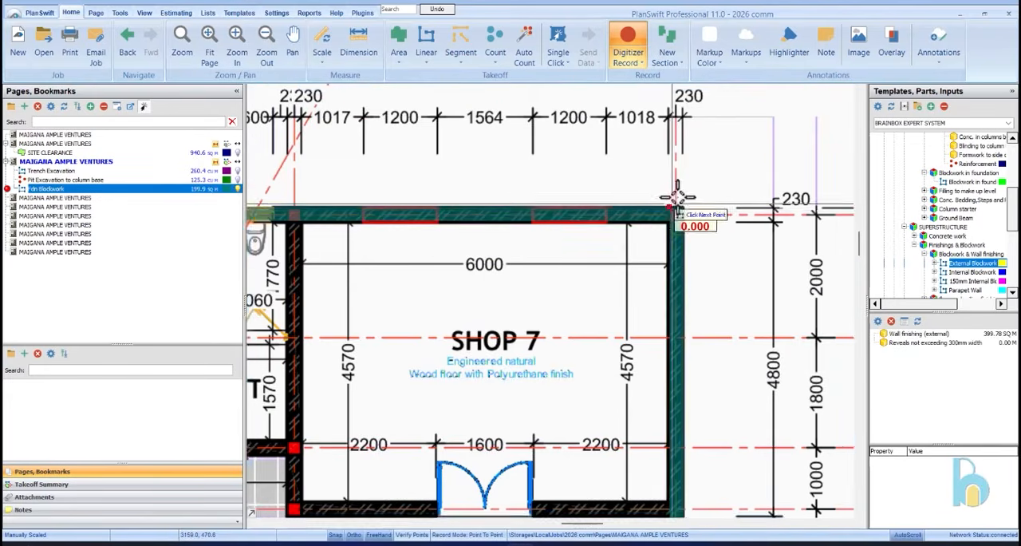
Trace a new blockwork run from the toilet and Shop 7 wall junction down the shop fronts to Warehouse 1 and across the walkway end
{"action": "scroll", "coordinate": [682, 182], "scroll_direction": "down", "scroll_amount": 4}
{"action": "scroll", "coordinate": [571, 235], "scroll_direction": "up", "scroll_amount": 4}
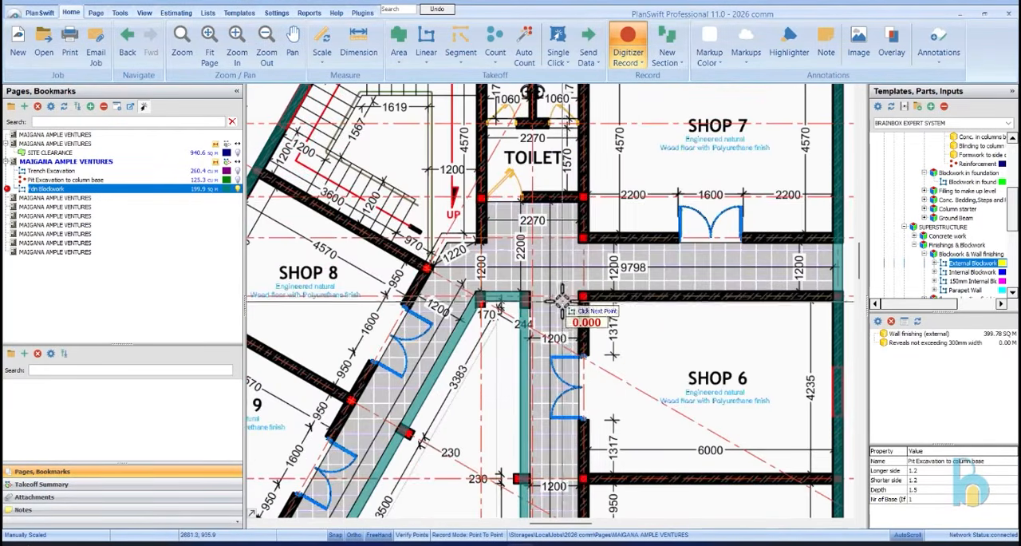
{"action": "scroll", "coordinate": [572, 222], "scroll_direction": "up", "scroll_amount": 5}
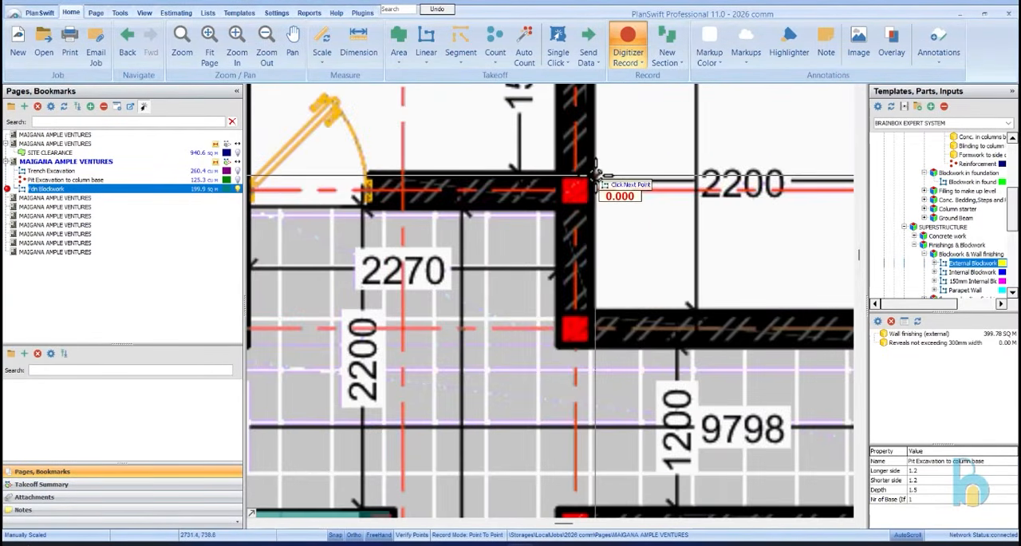
{"action": "scroll", "coordinate": [590, 182], "scroll_direction": "down", "scroll_amount": 8}
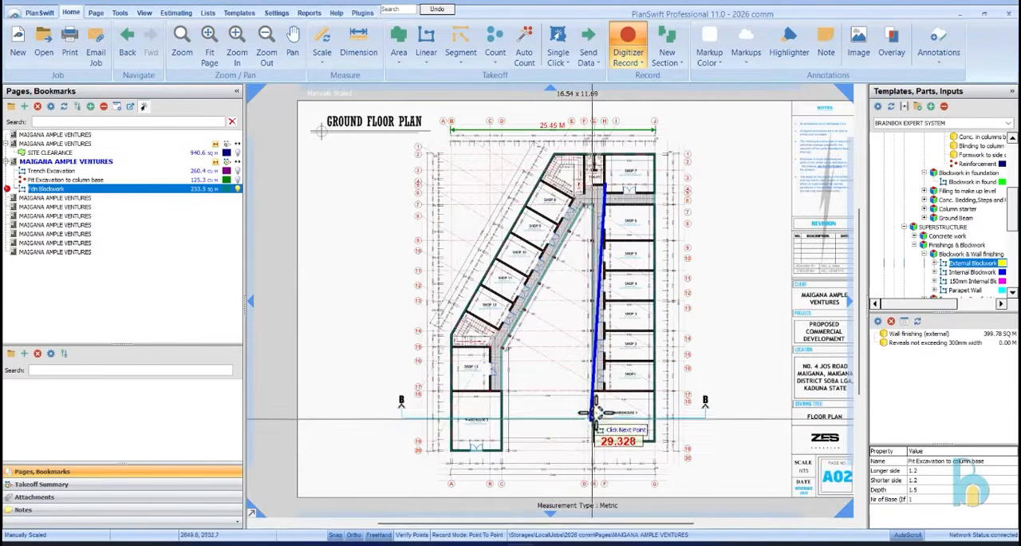
{"action": "scroll", "coordinate": [626, 371], "scroll_direction": "up", "scroll_amount": 5}
{"action": "scroll", "coordinate": [626, 371], "scroll_direction": "up", "scroll_amount": 5}
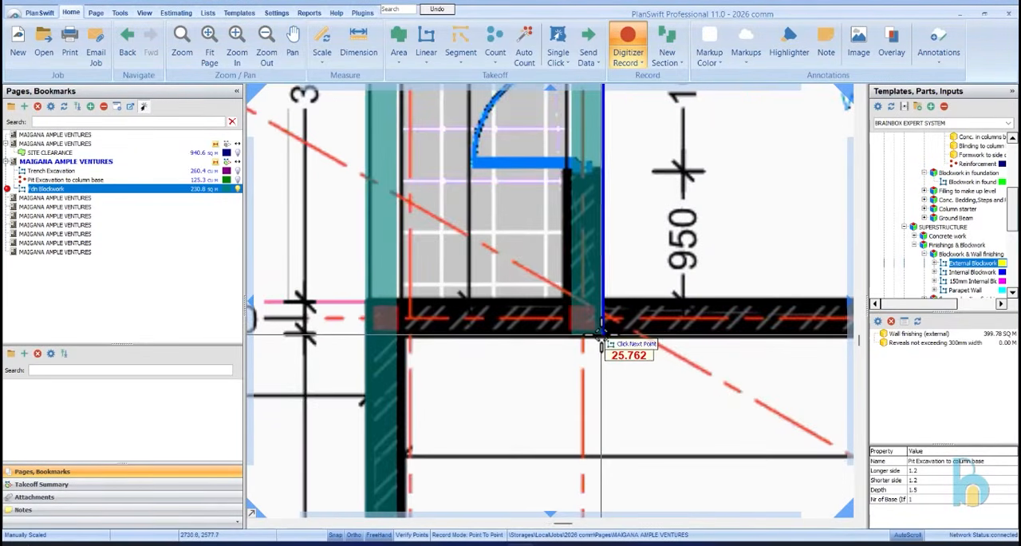
{"action": "left_click", "coordinate": [604, 339]}
{"action": "left_click", "coordinate": [402, 339]}
Trace another blockwork run along the toilet's walkway wall, down its side wall and across to the bend beside the upper staircase
{"action": "scroll", "coordinate": [415, 359], "scroll_direction": "down", "scroll_amount": 7}
{"action": "scroll", "coordinate": [489, 167], "scroll_direction": "down", "scroll_amount": 1}
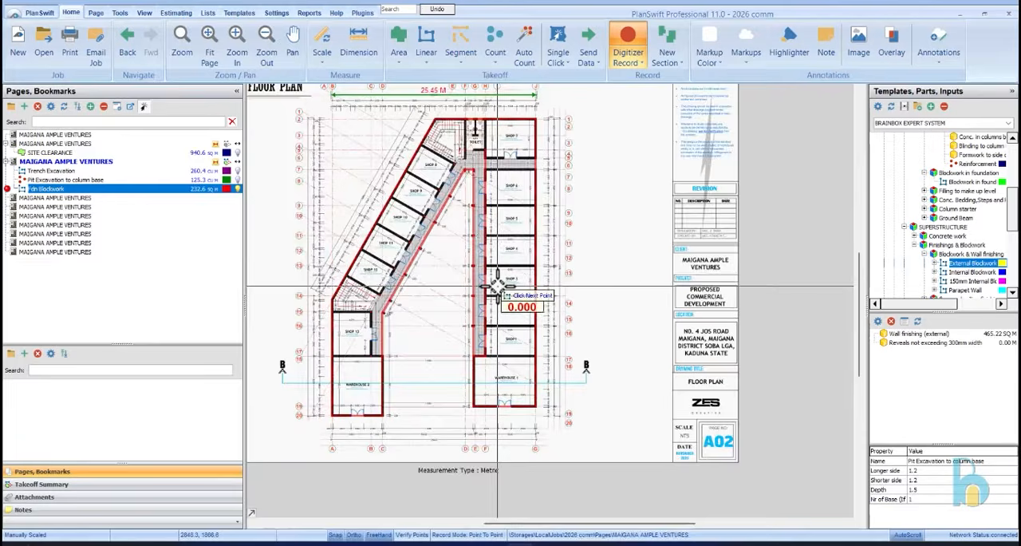
{"action": "scroll", "coordinate": [493, 177], "scroll_direction": "up", "scroll_amount": 5}
{"action": "scroll", "coordinate": [470, 163], "scroll_direction": "down", "scroll_amount": 3}
{"action": "scroll", "coordinate": [490, 205], "scroll_direction": "up", "scroll_amount": 4}
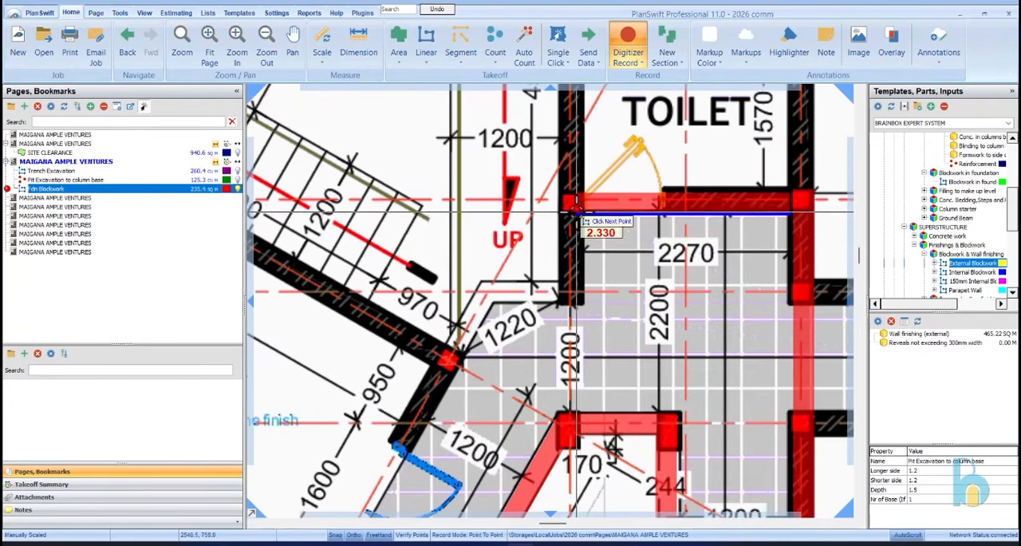
{"action": "left_click", "coordinate": [579, 215]}
{"action": "left_click", "coordinate": [582, 306]}
{"action": "left_click", "coordinate": [492, 307]}
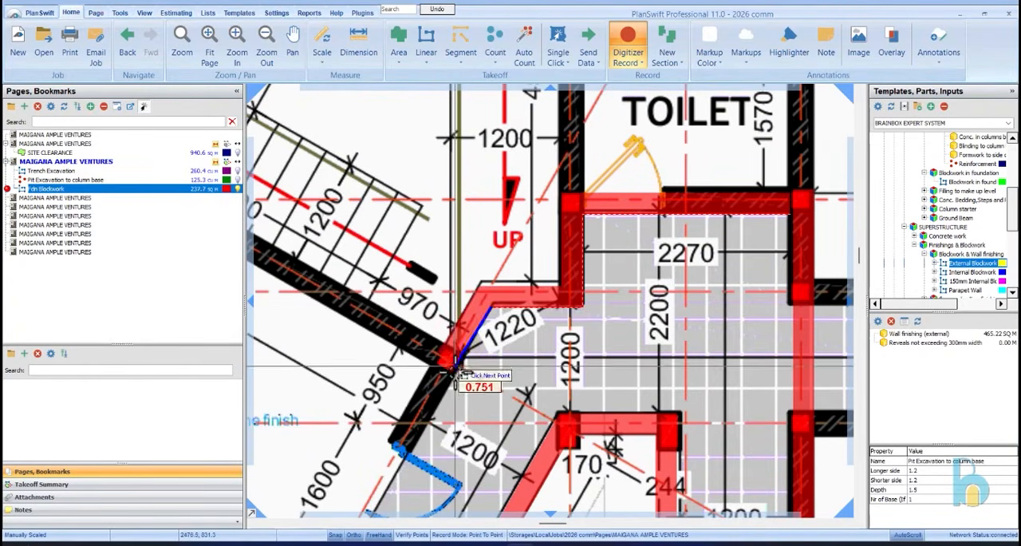
Continue the blockwork past the column beside Shop 8 and down the slanted shop fronts to Shop 13's upper inner corner
{"action": "scroll", "coordinate": [469, 289], "scroll_direction": "down", "scroll_amount": 6}
{"action": "scroll", "coordinate": [481, 357], "scroll_direction": "up", "scroll_amount": 5}
{"action": "scroll", "coordinate": [482, 352], "scroll_direction": "up", "scroll_amount": 5}
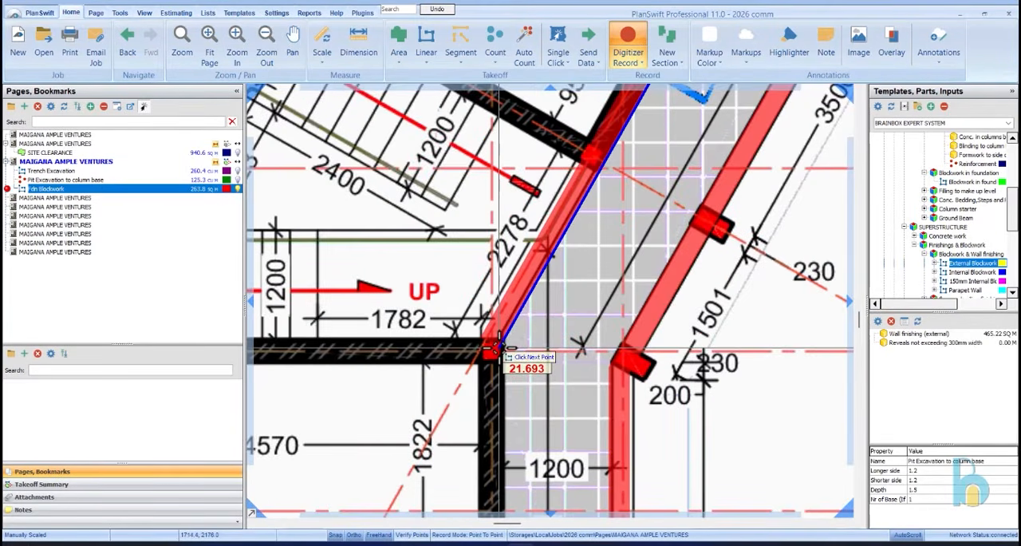
{"action": "left_click", "coordinate": [501, 348]}
Trace the blockwork down Shop 13's front wall and across the walkway end to Warehouse 2's inner wall, and end the recording
{"action": "scroll", "coordinate": [456, 250], "scroll_direction": "down", "scroll_amount": 5}
{"action": "scroll", "coordinate": [468, 278], "scroll_direction": "up", "scroll_amount": 5}
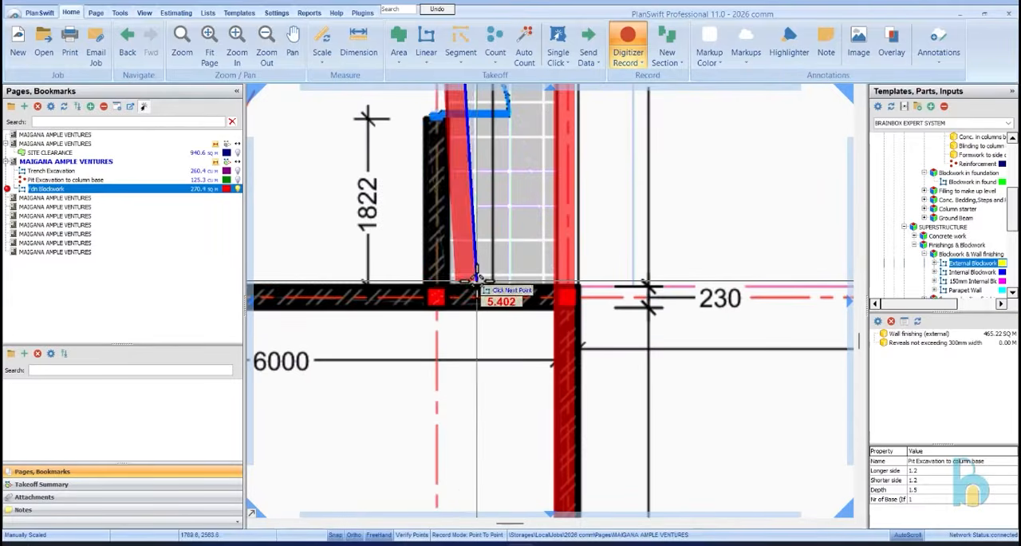
{"action": "left_click", "coordinate": [451, 281]}
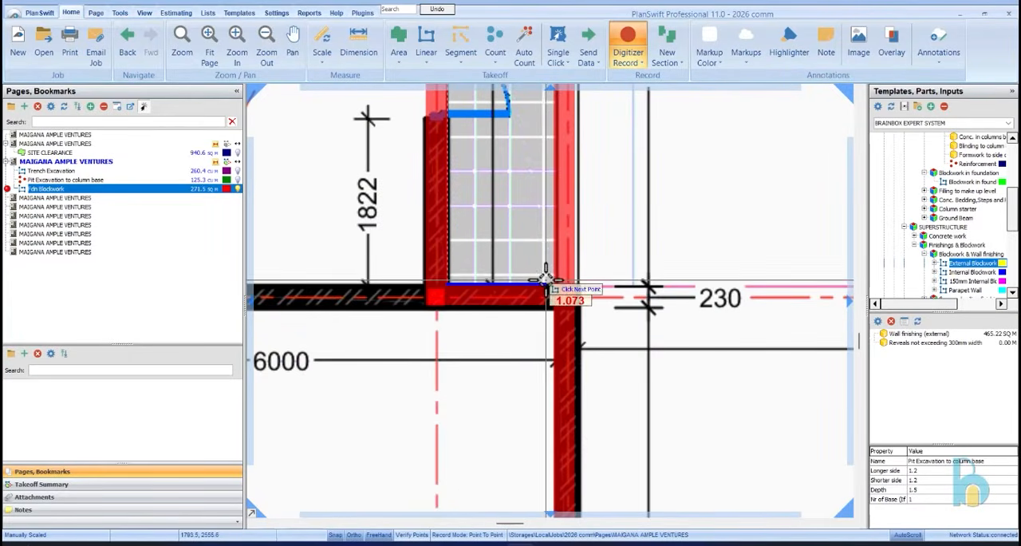
{"action": "left_click", "coordinate": [553, 285]}
{"action": "scroll", "coordinate": [553, 285], "scroll_direction": "down", "scroll_amount": 5}
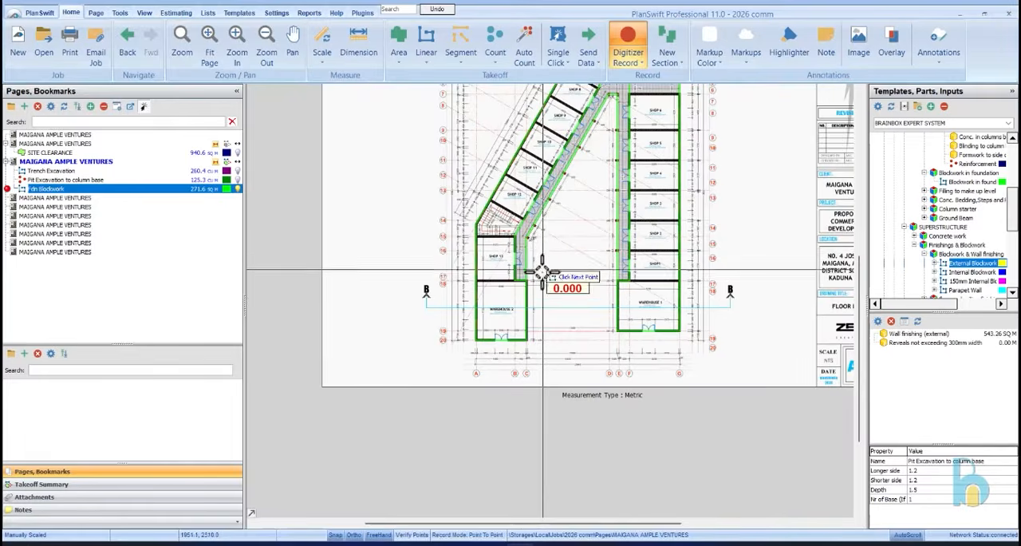
{"action": "scroll", "coordinate": [573, 217], "scroll_direction": "up", "scroll_amount": 5}
{"action": "right_click", "coordinate": [563, 211]}
{"action": "left_click", "coordinate": [583, 249]}
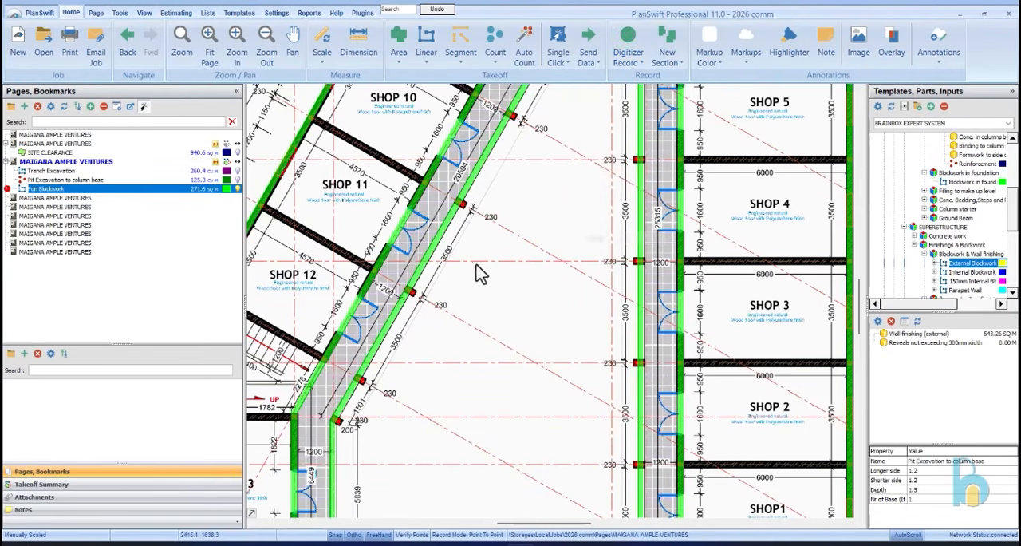
Duplicate the Fdn Blockwork item in the takeoff summary, keeping wall height 1.2 m and width 0.23 m
{"action": "left_click", "coordinate": [11, 187]}
{"action": "right_click", "coordinate": [78, 192]}
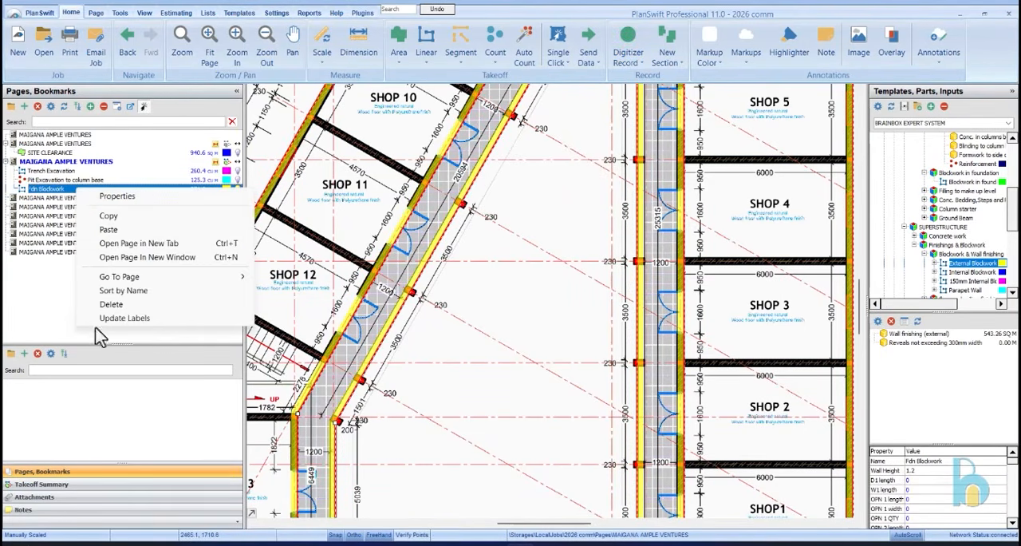
{"action": "left_click", "coordinate": [80, 484]}
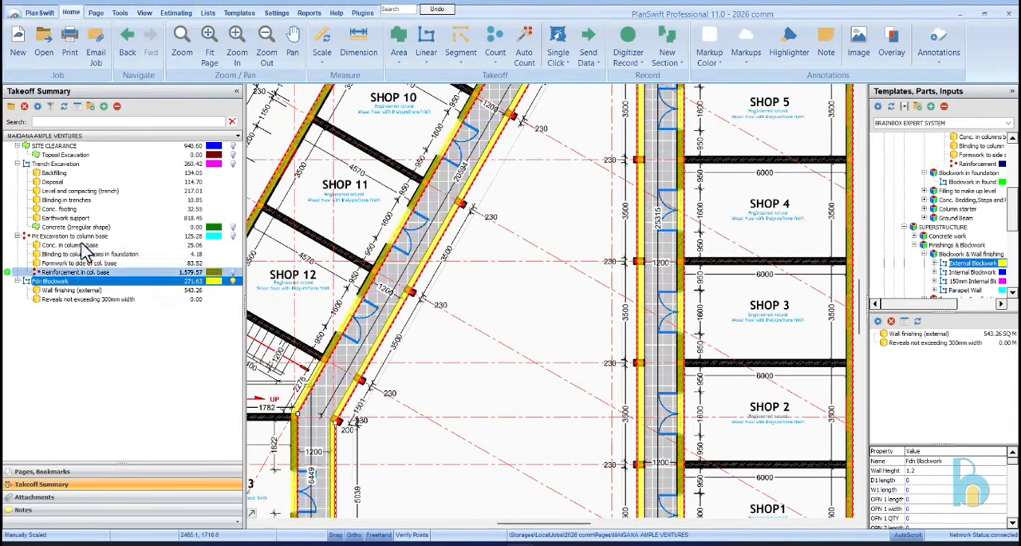
{"action": "right_click", "coordinate": [88, 282]}
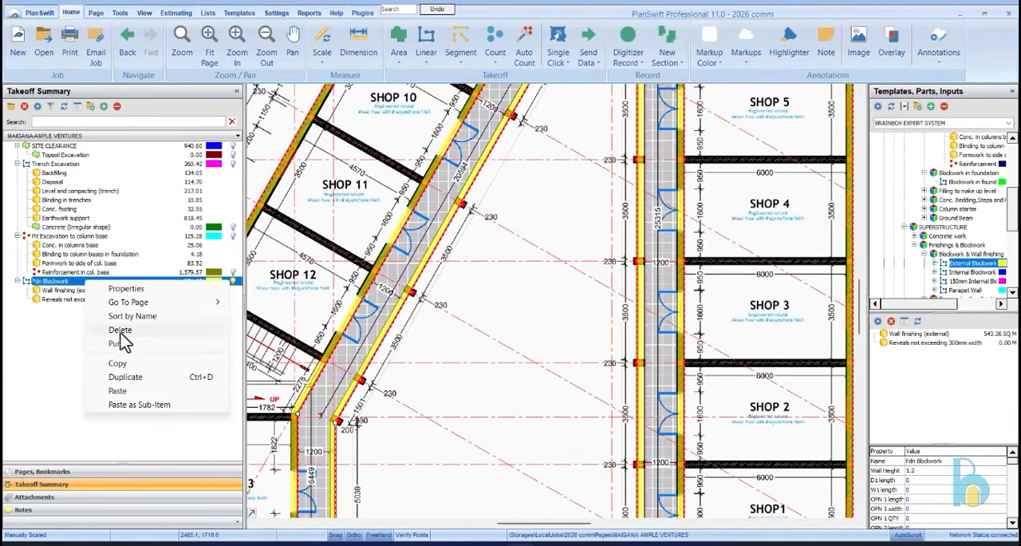
{"action": "left_click", "coordinate": [126, 377]}
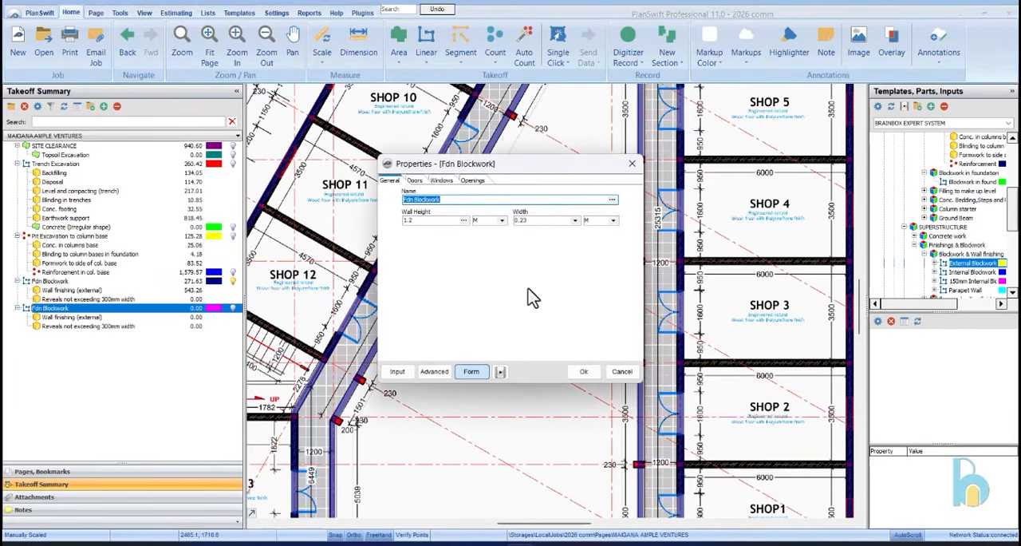
{"action": "left_click", "coordinate": [583, 371]}
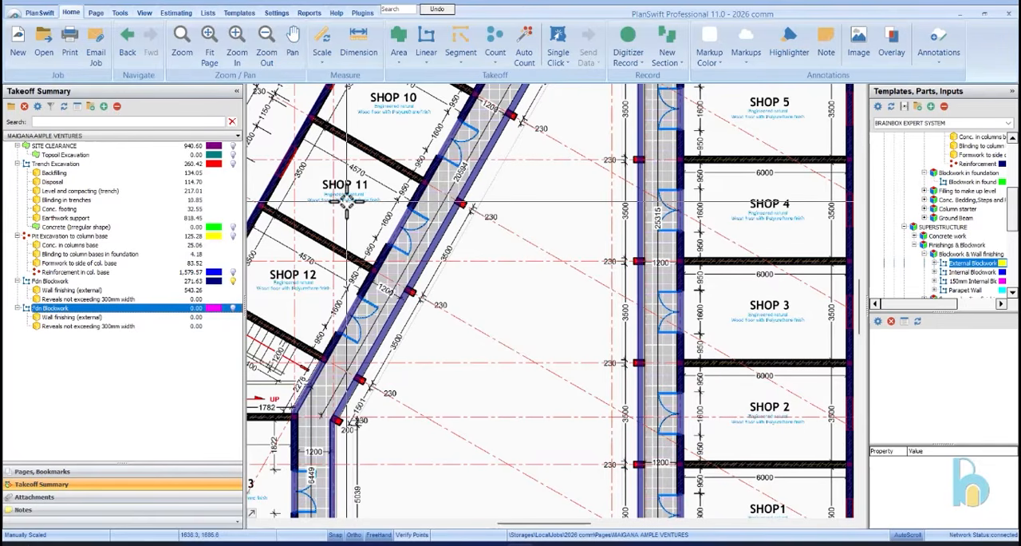
Open the properties of the duplicated Fdn Blockwork item
{"action": "double_click", "coordinate": [114, 310]}
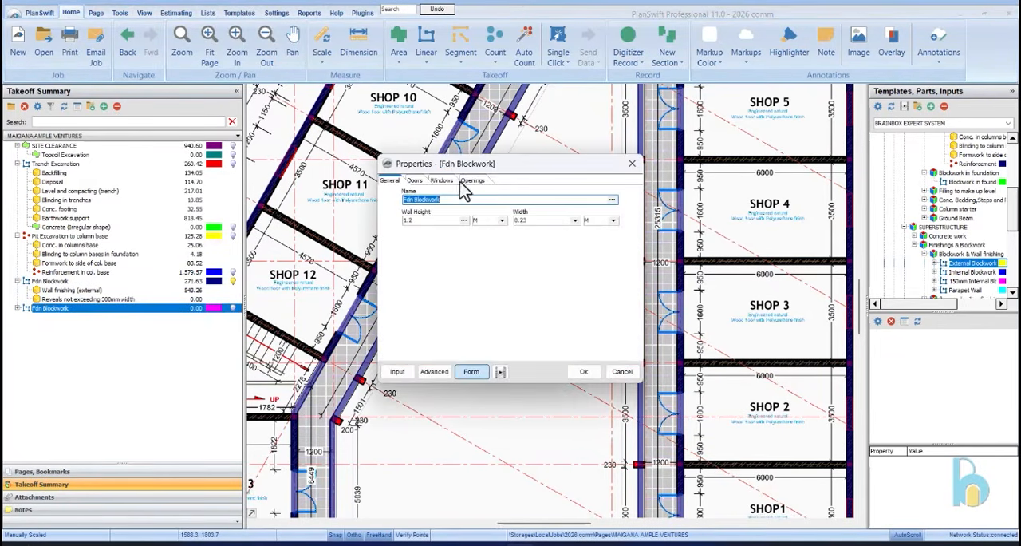
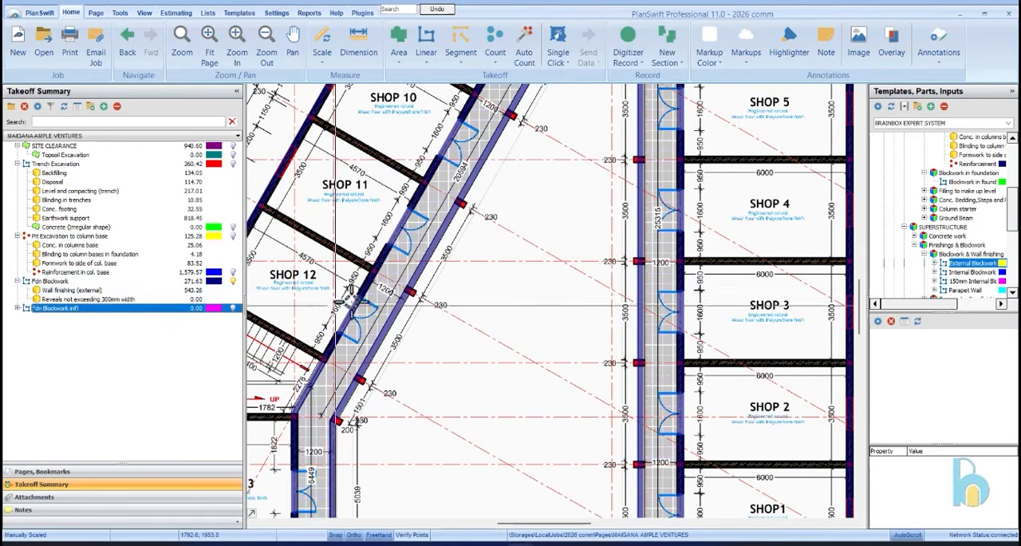
Start recording the duplicated internal foundation blockwork item and trace the wall between Shop 13 and Warehouse 2 as its first section
{"action": "scroll", "coordinate": [419, 296], "scroll_direction": "down", "scroll_amount": 5}
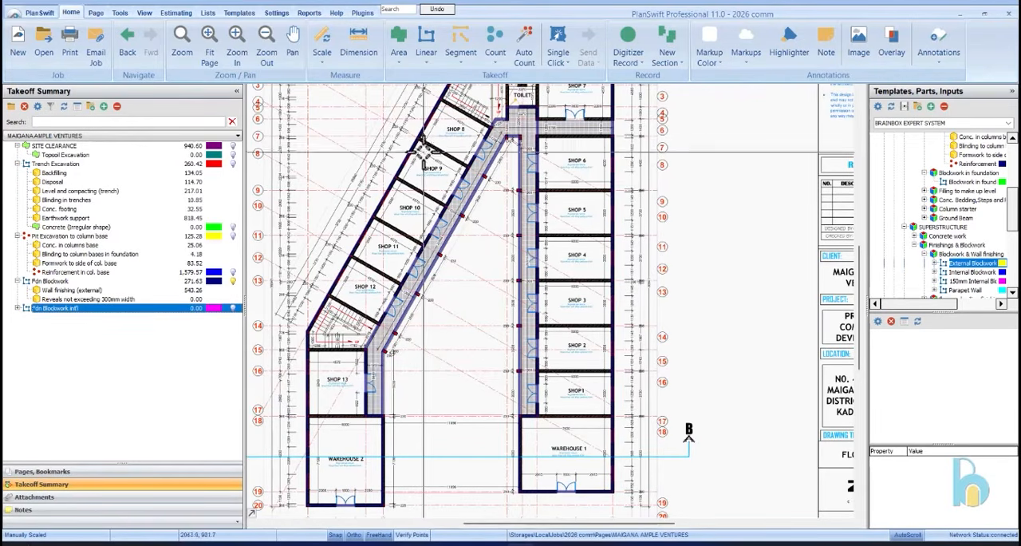
{"action": "left_click", "coordinate": [9, 310]}
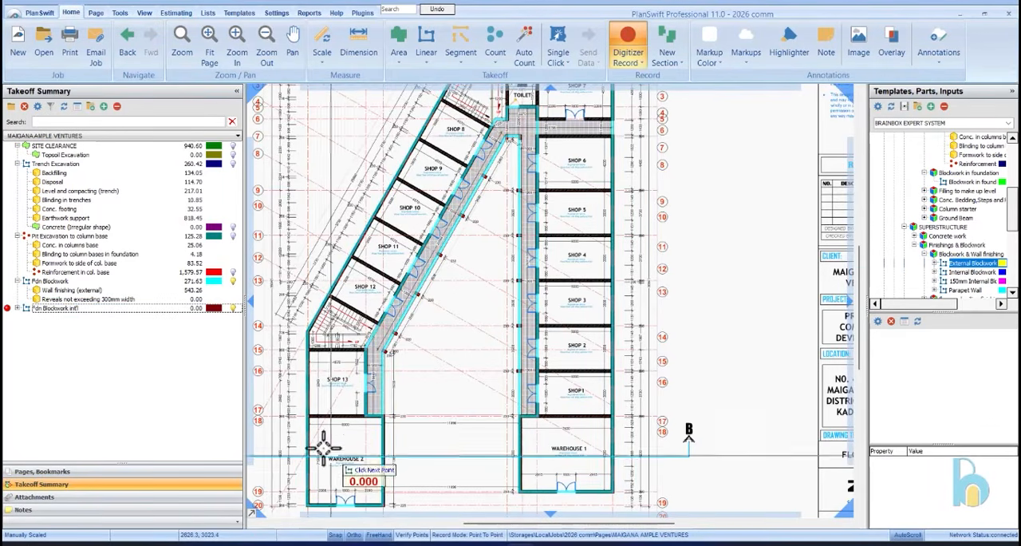
{"action": "scroll", "coordinate": [327, 441], "scroll_direction": "up", "scroll_amount": 5}
{"action": "left_click", "coordinate": [533, 328]}
{"action": "scroll", "coordinate": [536, 327], "scroll_direction": "down", "scroll_amount": 5}
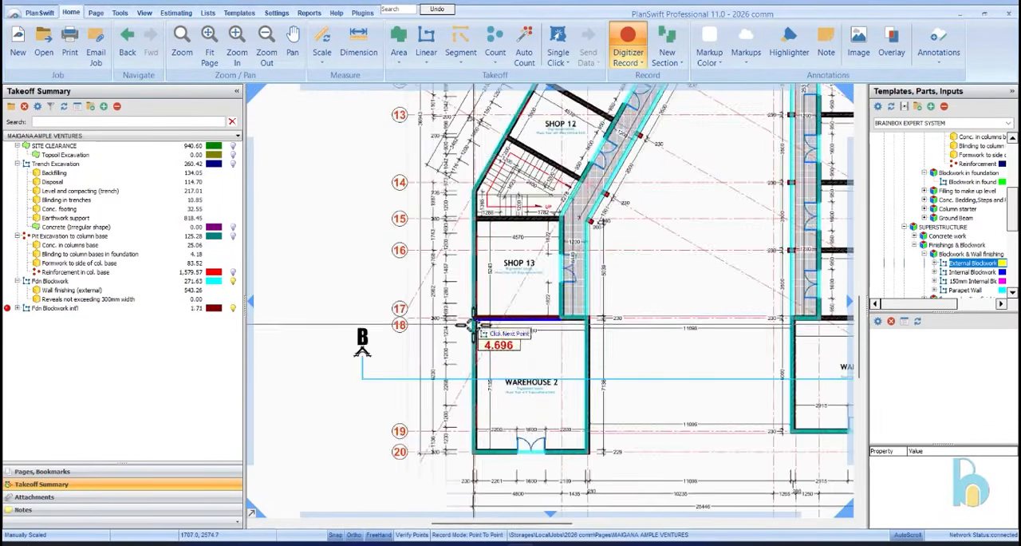
{"action": "scroll", "coordinate": [480, 320], "scroll_direction": "up", "scroll_amount": 5}
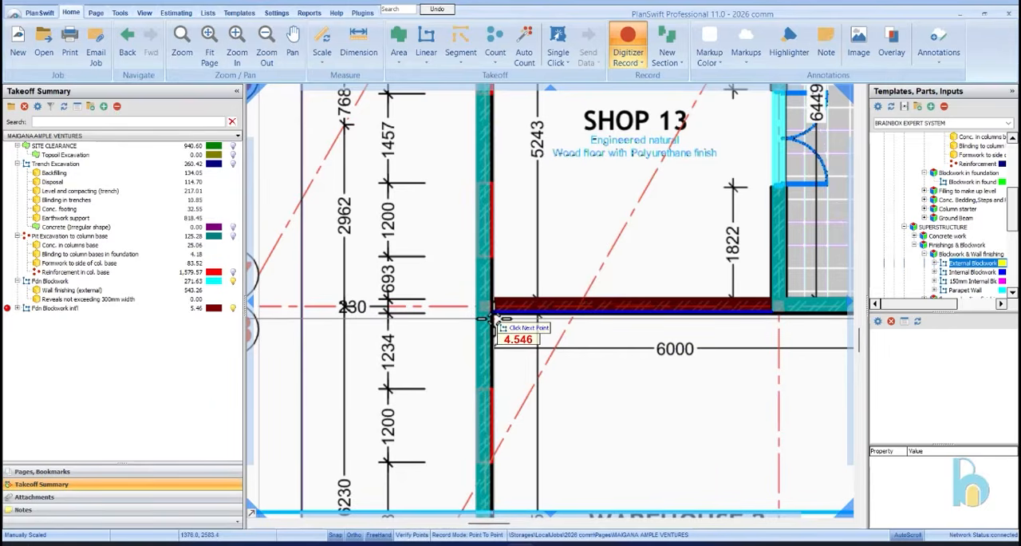
{"action": "left_click", "coordinate": [493, 319]}
{"action": "key", "text": "n"}
Trace the internal blockwork wall between Shop 13 and the adjoining staircase as a separate section
{"action": "scroll", "coordinate": [492, 320], "scroll_direction": "down", "scroll_amount": 5}
{"action": "scroll", "coordinate": [610, 200], "scroll_direction": "up", "scroll_amount": 5}
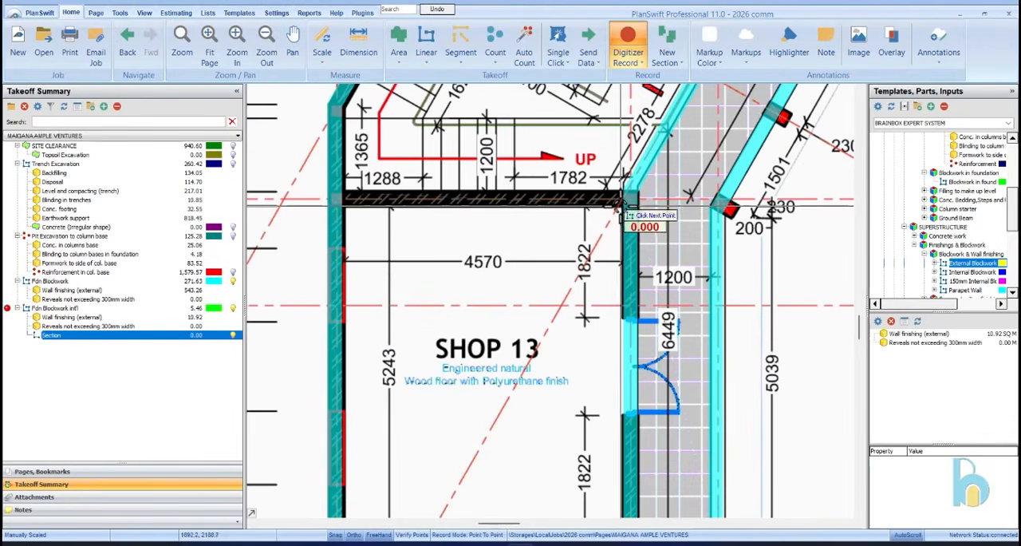
{"action": "left_click", "coordinate": [347, 210]}
{"action": "key", "text": "n"}
Trace the slanted blockwork wall between the staircase and Shop 12, from the walkway side to the outer wall
{"action": "scroll", "coordinate": [359, 219], "scroll_direction": "down", "scroll_amount": 5}
{"action": "scroll", "coordinate": [554, 317], "scroll_direction": "up", "scroll_amount": 5}
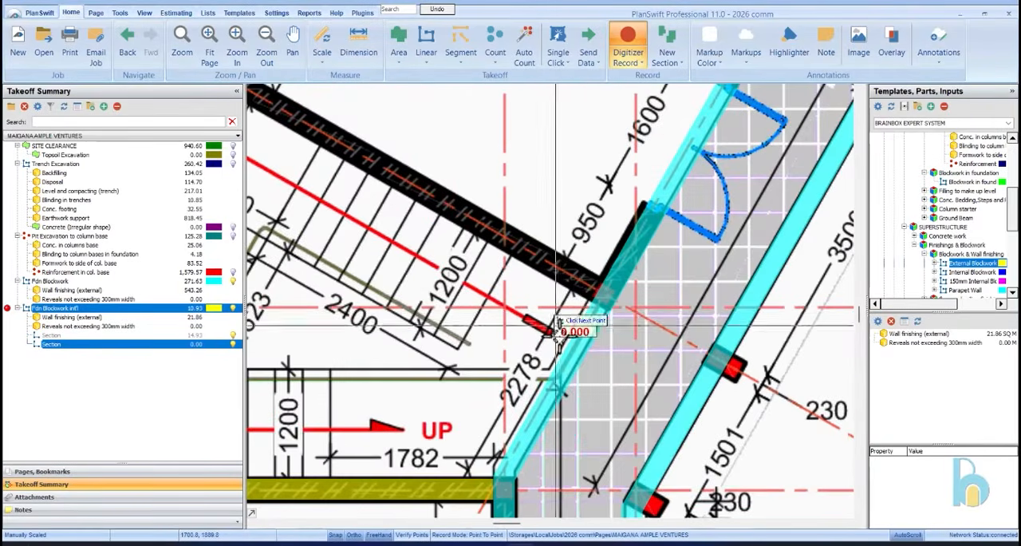
{"action": "left_click", "coordinate": [596, 298]}
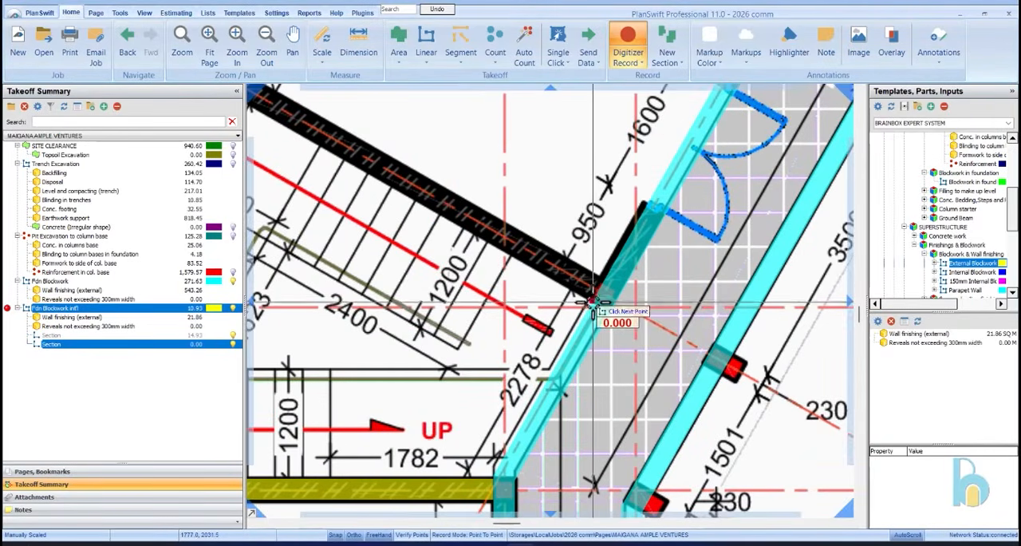
{"action": "scroll", "coordinate": [600, 300], "scroll_direction": "down", "scroll_amount": 4}
{"action": "scroll", "coordinate": [472, 205], "scroll_direction": "up", "scroll_amount": 6}
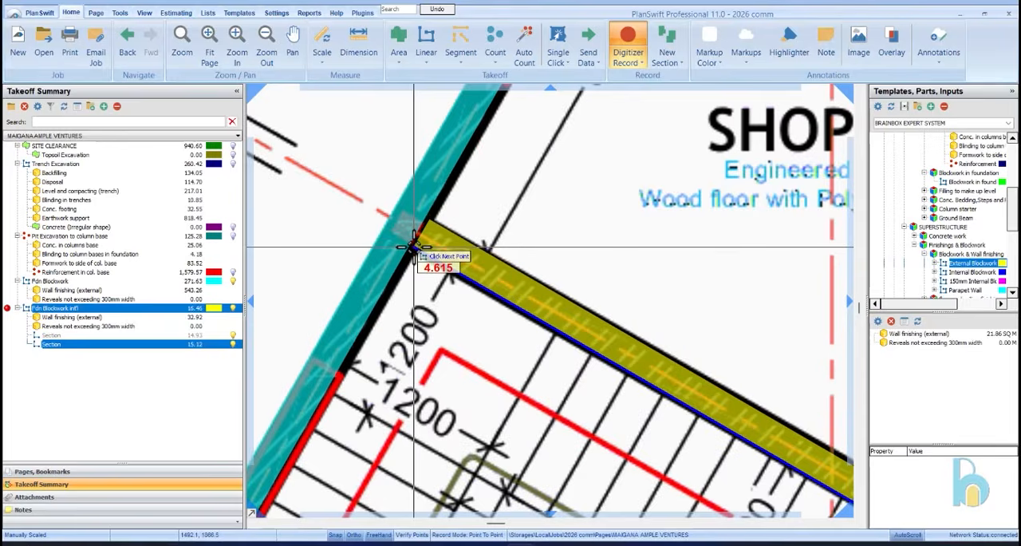
{"action": "left_click", "coordinate": [413, 242]}
{"action": "scroll", "coordinate": [376, 285], "scroll_direction": "down", "scroll_amount": 4}
{"action": "key", "text": "n"}
Trace the dividing blockwork wall between Shop 12 and Shop 11 as a new section
{"action": "scroll", "coordinate": [609, 215], "scroll_direction": "up", "scroll_amount": 5}
{"action": "left_click", "coordinate": [608, 215]}
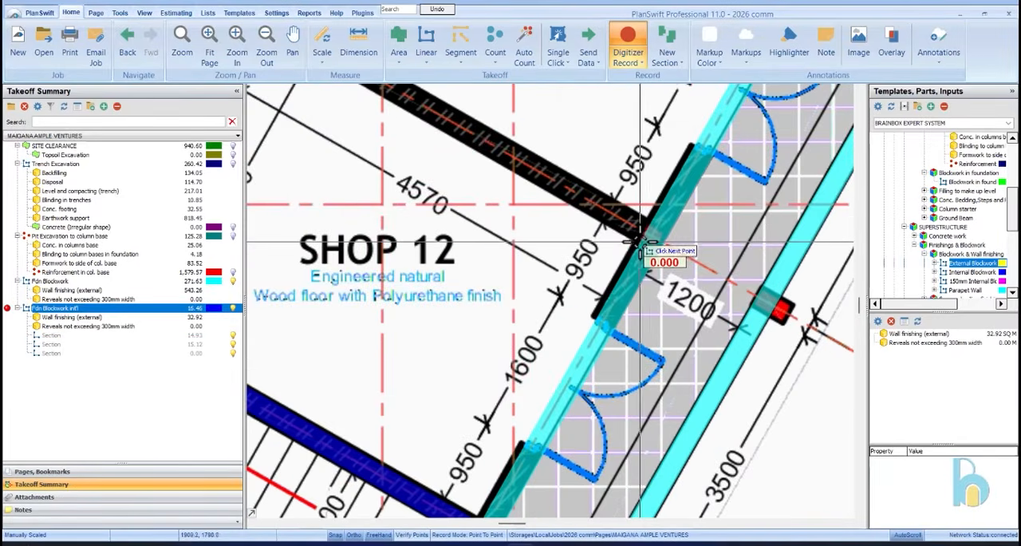
{"action": "scroll", "coordinate": [595, 195], "scroll_direction": "down", "scroll_amount": 2}
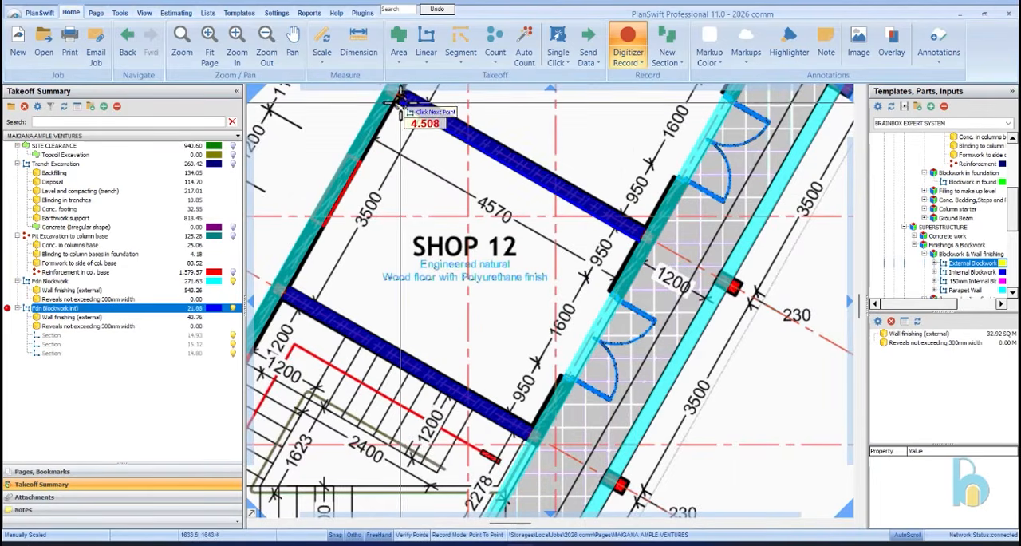
{"action": "key", "text": "n"}
Trace the dividing blockwork wall between Shop 11 and Shop 10, from the walkway side to the outer wall
{"action": "scroll", "coordinate": [398, 203], "scroll_direction": "down", "scroll_amount": 4}
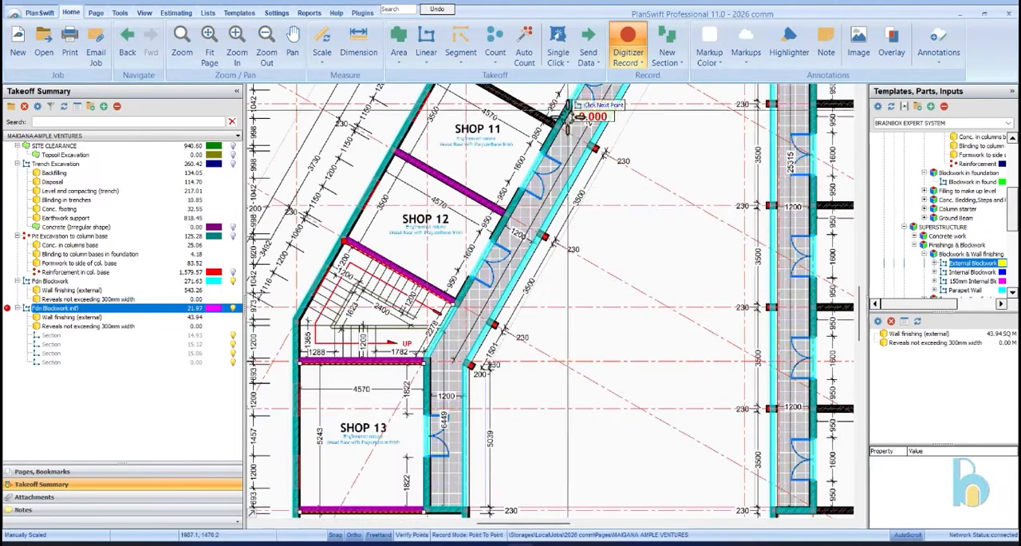
{"action": "scroll", "coordinate": [562, 164], "scroll_direction": "down", "scroll_amount": 4}
{"action": "scroll", "coordinate": [548, 161], "scroll_direction": "up", "scroll_amount": 6}
{"action": "scroll", "coordinate": [667, 345], "scroll_direction": "up", "scroll_amount": 3}
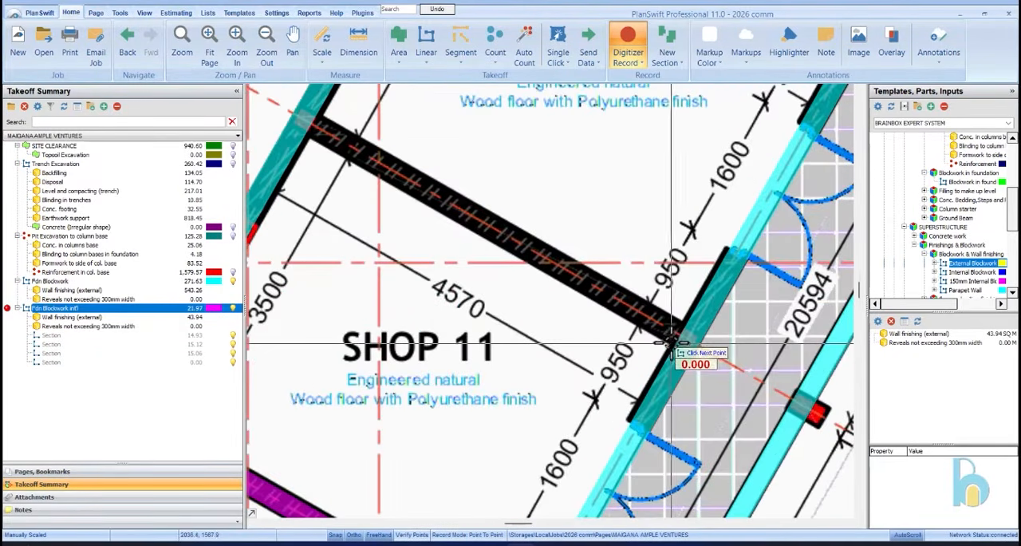
{"action": "left_click", "coordinate": [672, 345]}
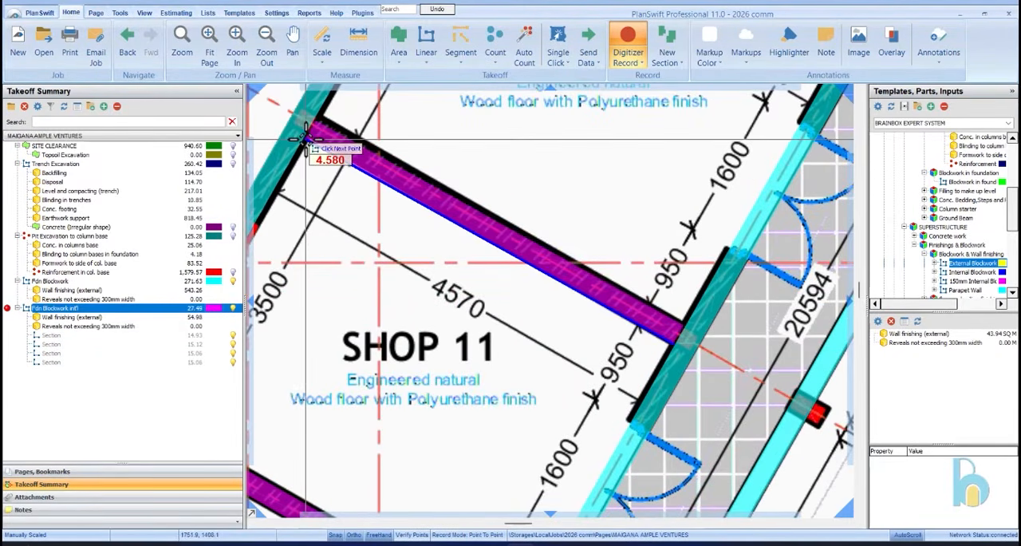
Trace the dividing blockwork wall between Shop 10 and Shop 9, ending at the inner face of the outer wall
{"action": "scroll", "coordinate": [345, 295], "scroll_direction": "down", "scroll_amount": 5}
{"action": "scroll", "coordinate": [604, 431], "scroll_direction": "up", "scroll_amount": 5}
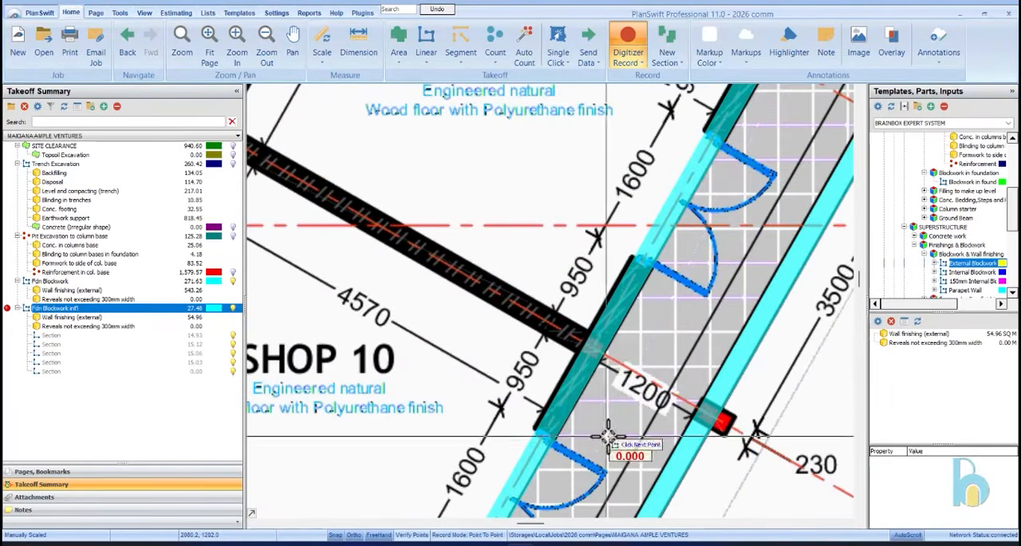
{"action": "scroll", "coordinate": [576, 351], "scroll_direction": "down", "scroll_amount": 5}
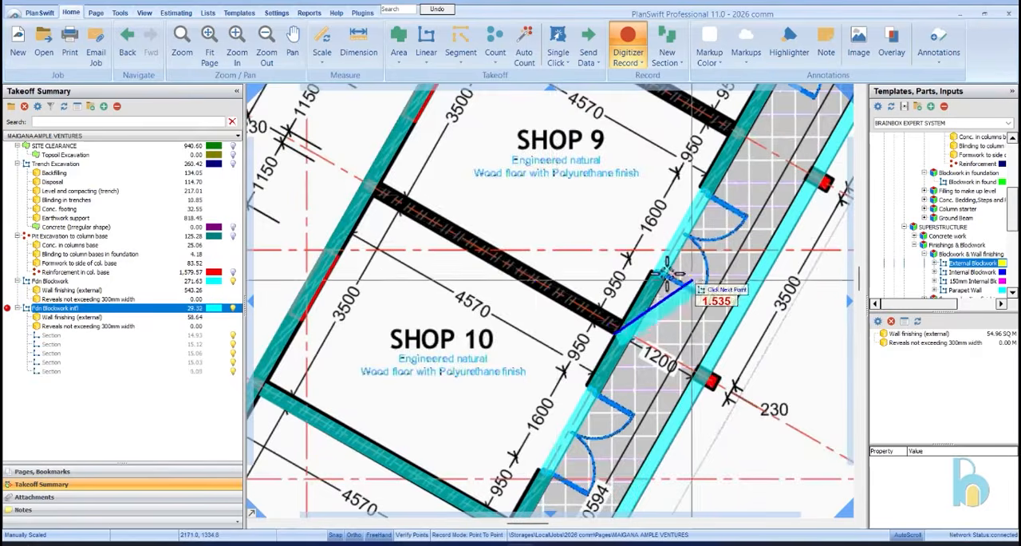
{"action": "scroll", "coordinate": [383, 204], "scroll_direction": "up", "scroll_amount": 6}
{"action": "left_click", "coordinate": [336, 205]}
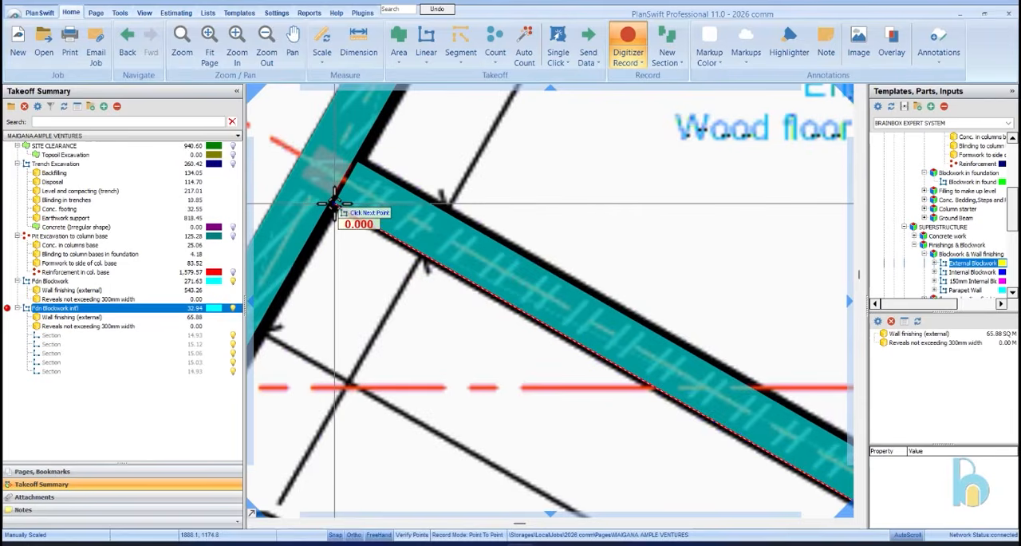
Trace the dividing blockwork wall between Shop 9 and Shop 8 and close that section
{"action": "scroll", "coordinate": [410, 367], "scroll_direction": "down", "scroll_amount": 5}
{"action": "scroll", "coordinate": [718, 288], "scroll_direction": "up", "scroll_amount": 5}
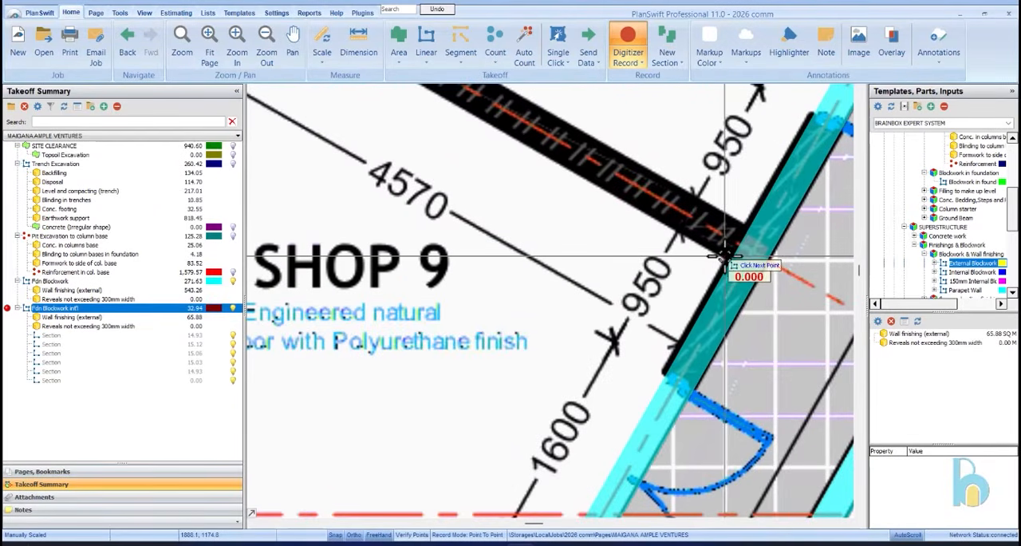
{"action": "left_click", "coordinate": [726, 254]}
{"action": "scroll", "coordinate": [566, 194], "scroll_direction": "down", "scroll_amount": 5}
{"action": "scroll", "coordinate": [643, 255], "scroll_direction": "up", "scroll_amount": 5}
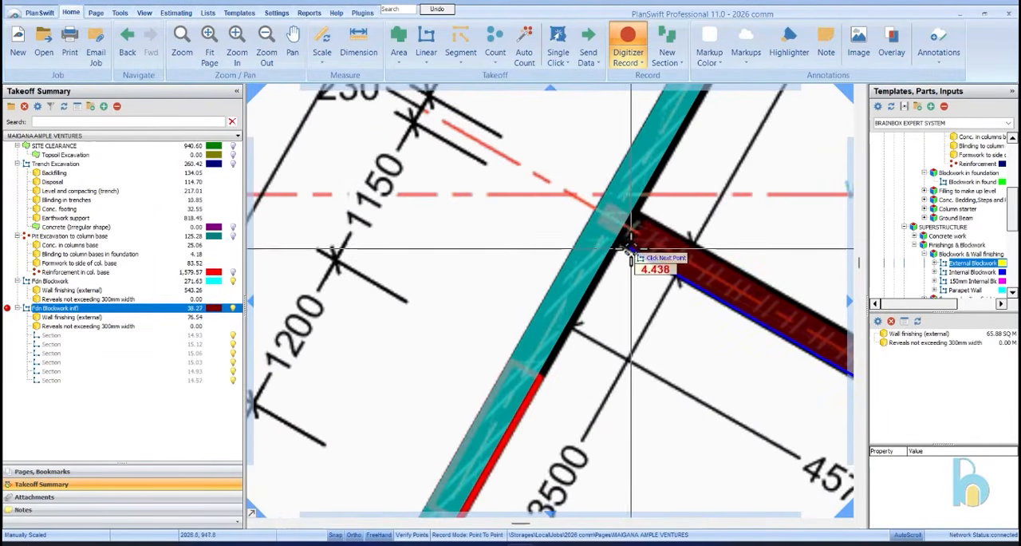
{"action": "key", "text": "n"}
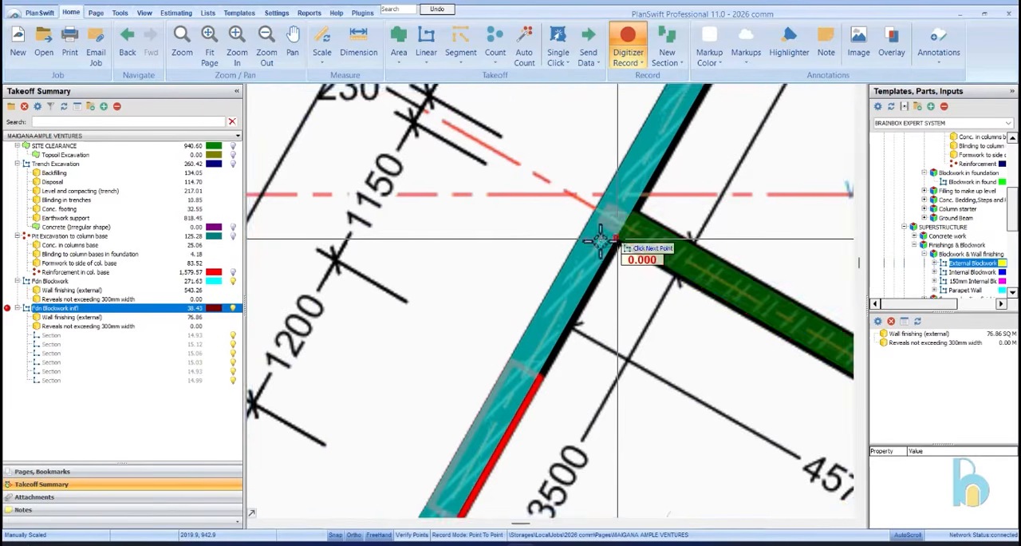
Trace the slanted blockwork wall between Shop 8 and the upper staircase as another section
{"action": "scroll", "coordinate": [612, 241], "scroll_direction": "down", "scroll_amount": 5}
{"action": "scroll", "coordinate": [732, 232], "scroll_direction": "up", "scroll_amount": 4}
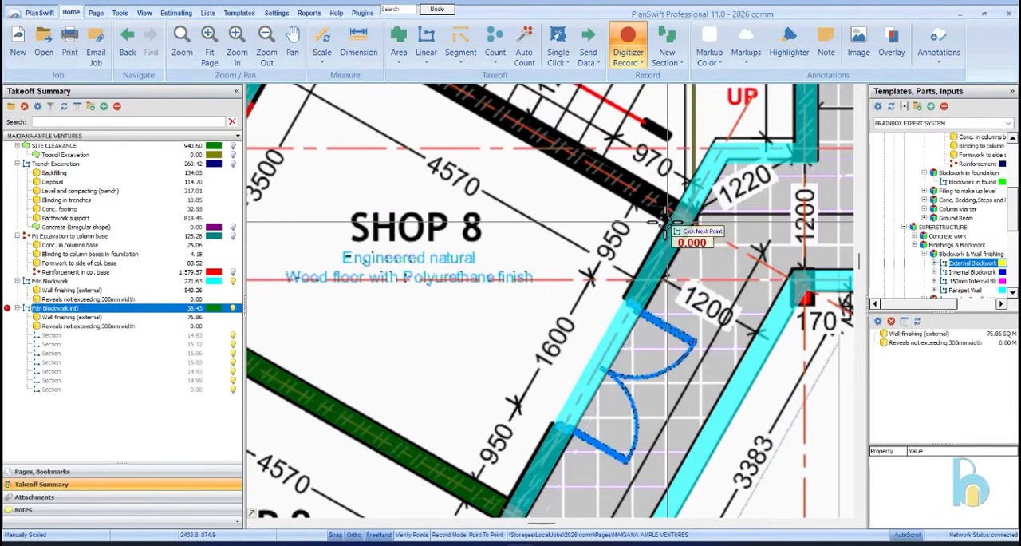
{"action": "scroll", "coordinate": [630, 211], "scroll_direction": "down", "scroll_amount": 5}
{"action": "scroll", "coordinate": [607, 216], "scroll_direction": "up", "scroll_amount": 5}
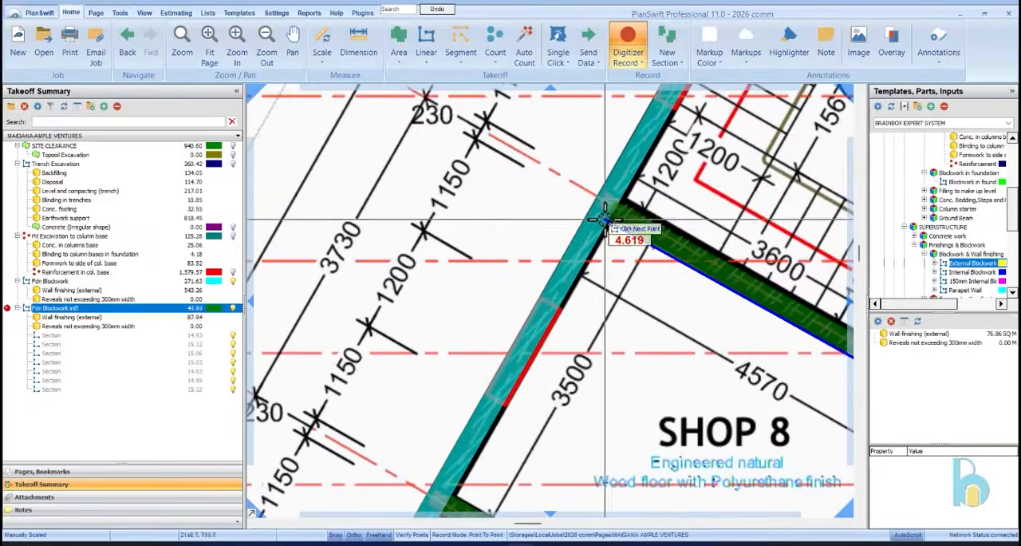
{"action": "left_click", "coordinate": [613, 216]}
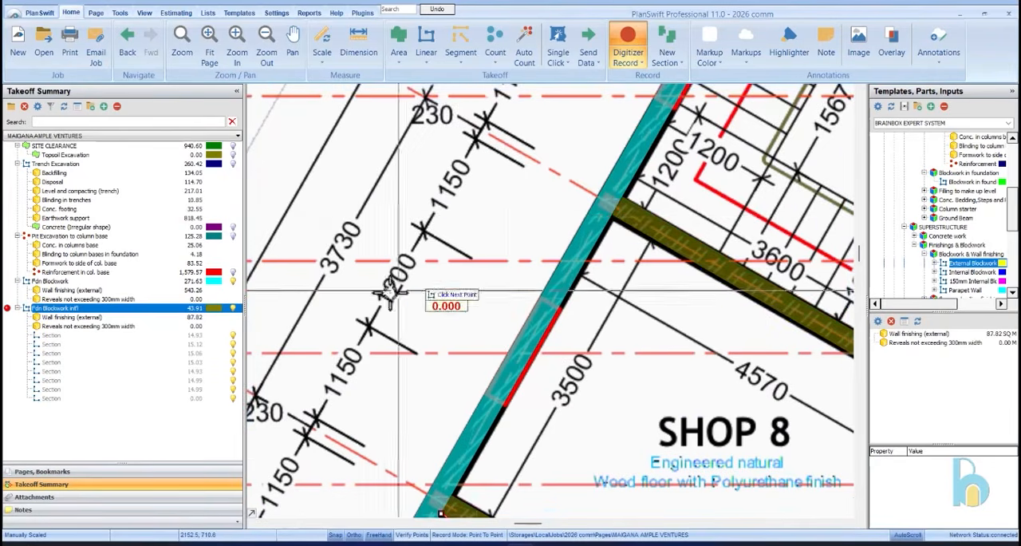
Trace the blockwork wall between the staircase and the toilet, plus the short partition between the two toilet cubicles
{"action": "scroll", "coordinate": [433, 266], "scroll_direction": "down", "scroll_amount": 4}
{"action": "scroll", "coordinate": [675, 210], "scroll_direction": "up", "scroll_amount": 4}
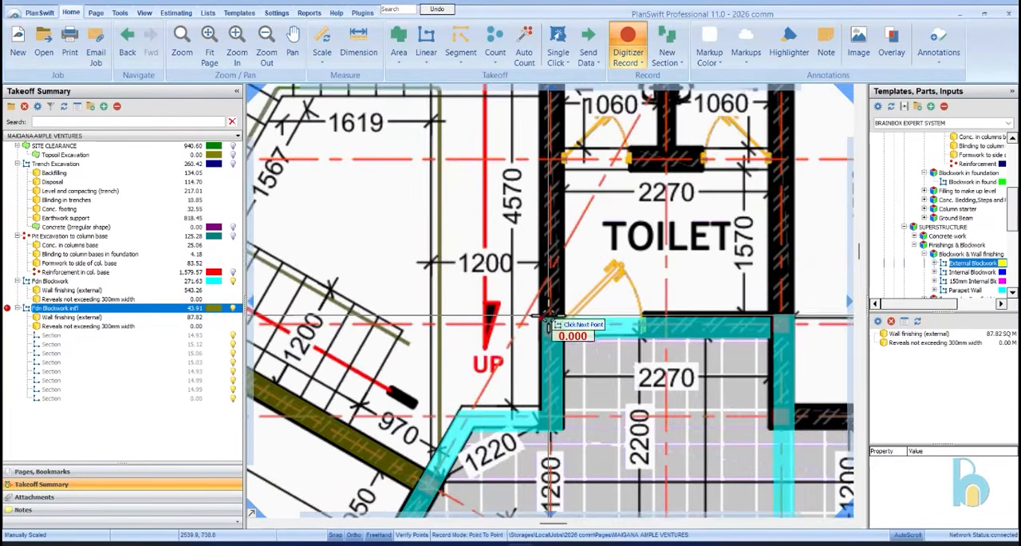
{"action": "scroll", "coordinate": [554, 267], "scroll_direction": "down", "scroll_amount": 4}
{"action": "scroll", "coordinate": [548, 170], "scroll_direction": "up", "scroll_amount": 4}
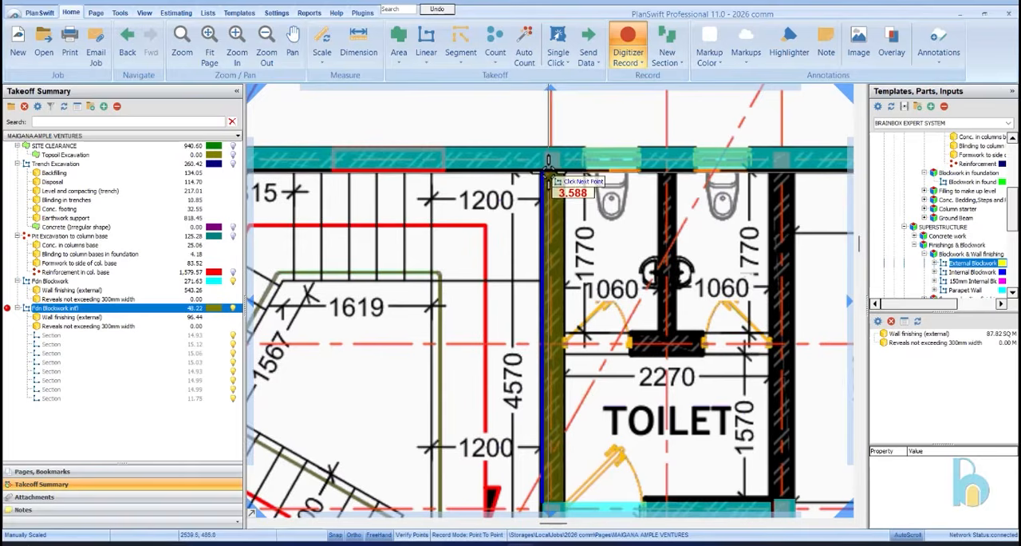
{"action": "left_click", "coordinate": [549, 171]}
{"action": "left_click", "coordinate": [679, 171]}
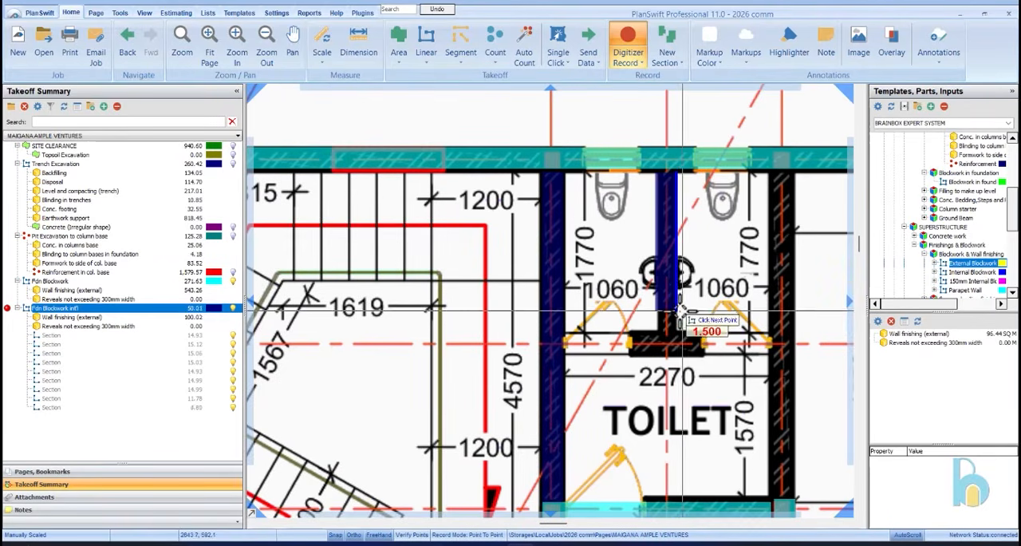
{"action": "left_click", "coordinate": [678, 323]}
Trace the blockwork wall between the toilet and Shop 7, plus the cross wall along the cubicle fronts
{"action": "left_click", "coordinate": [793, 170]}
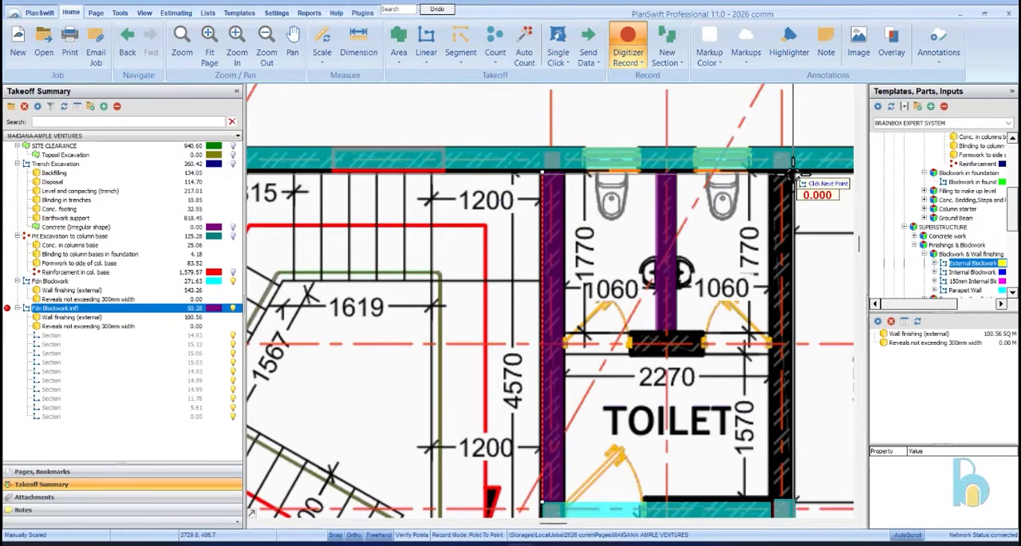
{"action": "scroll", "coordinate": [809, 239], "scroll_direction": "down", "scroll_amount": 4}
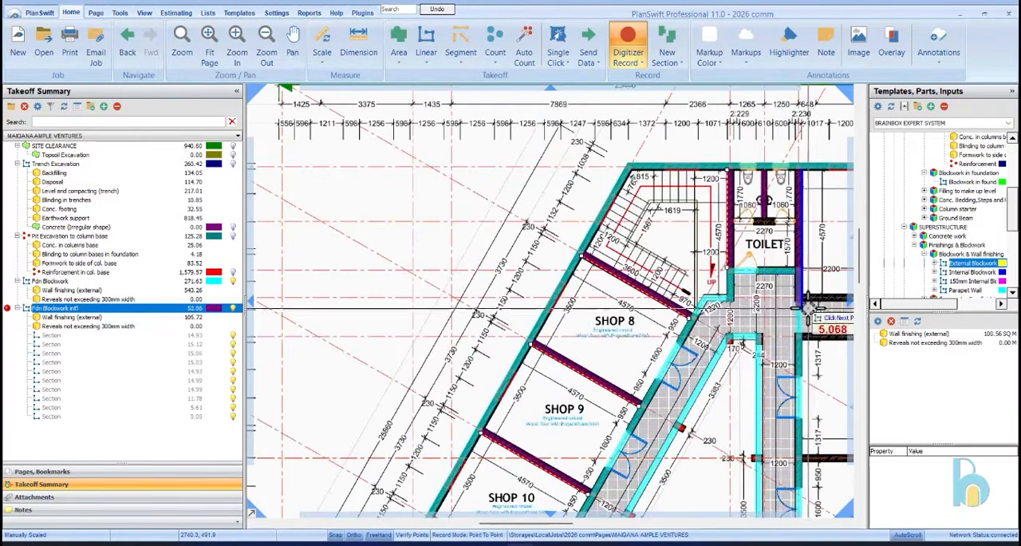
{"action": "scroll", "coordinate": [806, 295], "scroll_direction": "up", "scroll_amount": 3}
{"action": "scroll", "coordinate": [782, 152], "scroll_direction": "up", "scroll_amount": 3}
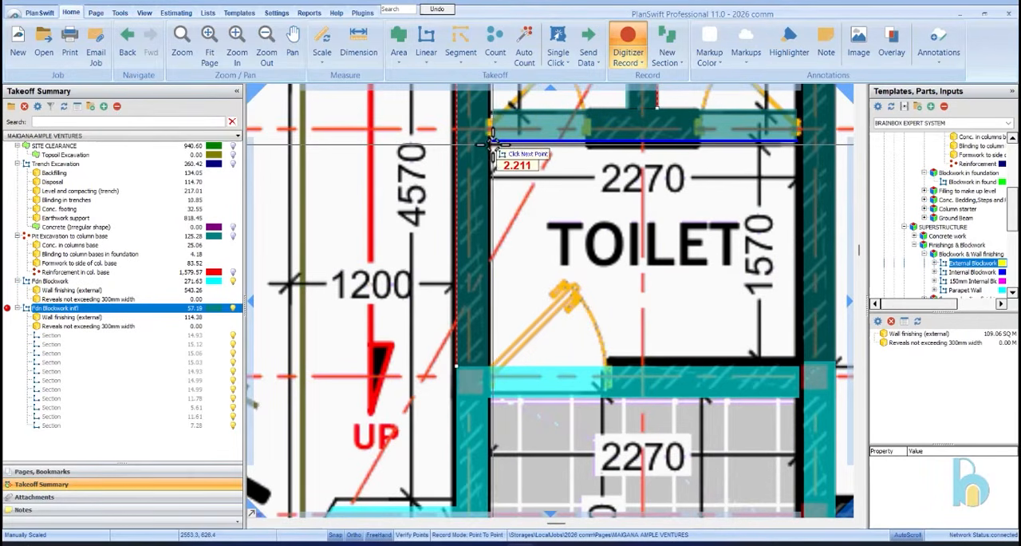
Trace Shop 7's blockwork wall along the walkway, from the outer wall across the door opening to the inner corner
{"action": "scroll", "coordinate": [490, 145], "scroll_direction": "down", "scroll_amount": 6}
{"action": "scroll", "coordinate": [758, 303], "scroll_direction": "up", "scroll_amount": 2}
{"action": "scroll", "coordinate": [763, 299], "scroll_direction": "up", "scroll_amount": 3}
{"action": "left_click", "coordinate": [767, 276]}
{"action": "scroll", "coordinate": [769, 276], "scroll_direction": "down", "scroll_amount": 1}
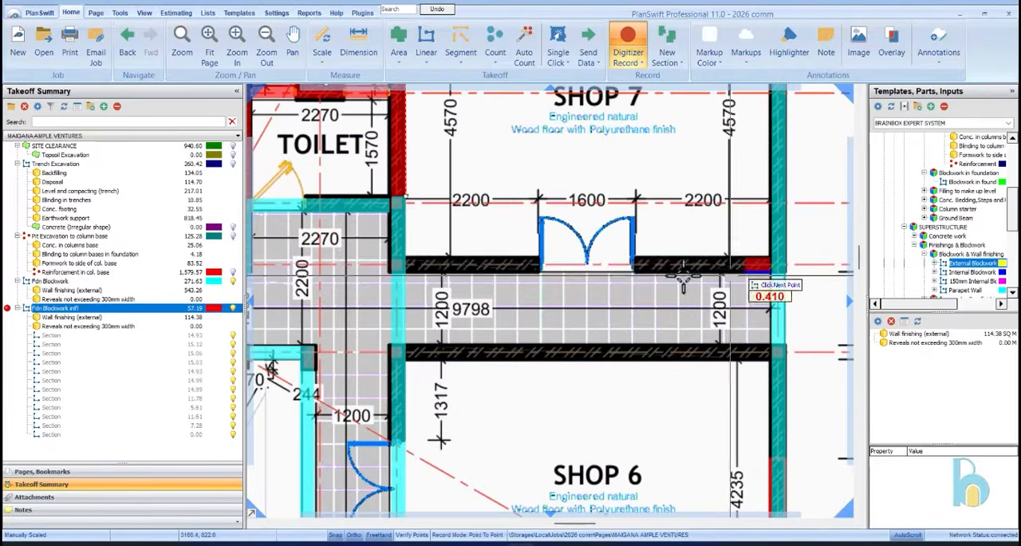
{"action": "scroll", "coordinate": [444, 269], "scroll_direction": "up", "scroll_amount": 3}
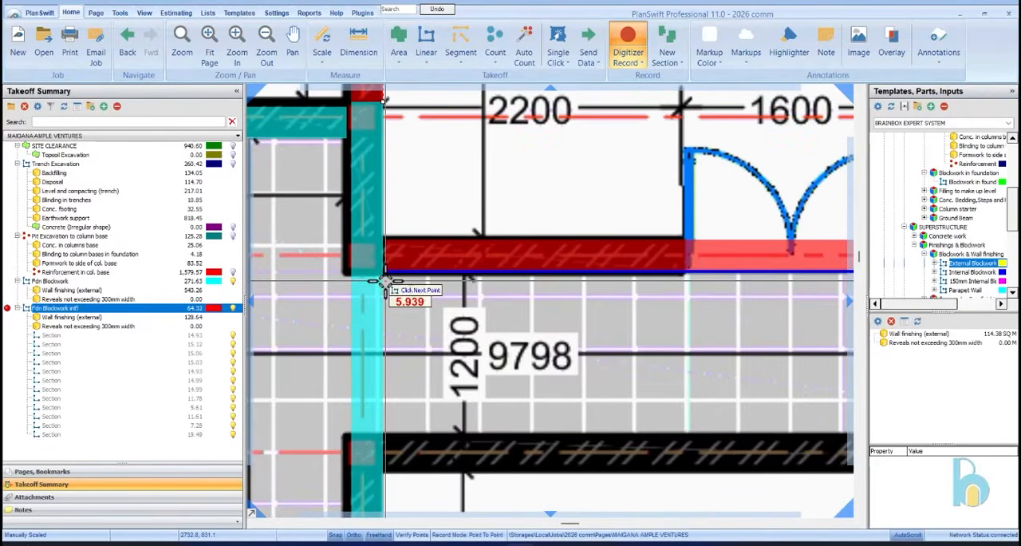
{"action": "left_click", "coordinate": [384, 279]}
Trace Shop 6's blockwork wall along the walkway and the dividing wall between Shop 6 and Shop 5
{"action": "scroll", "coordinate": [379, 285], "scroll_direction": "down", "scroll_amount": 3}
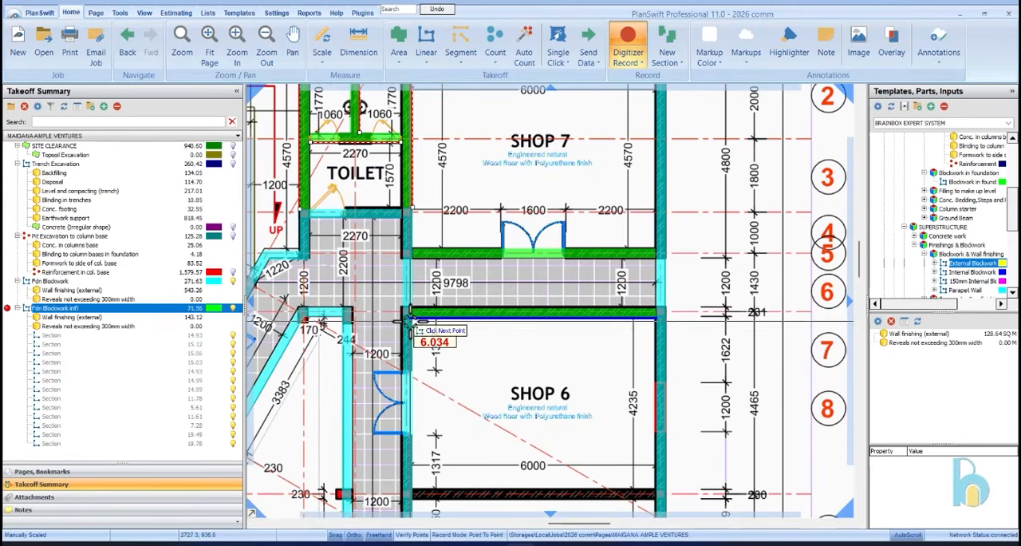
{"action": "scroll", "coordinate": [734, 164], "scroll_direction": "down", "scroll_amount": 5}
{"action": "scroll", "coordinate": [734, 216], "scroll_direction": "up", "scroll_amount": 5}
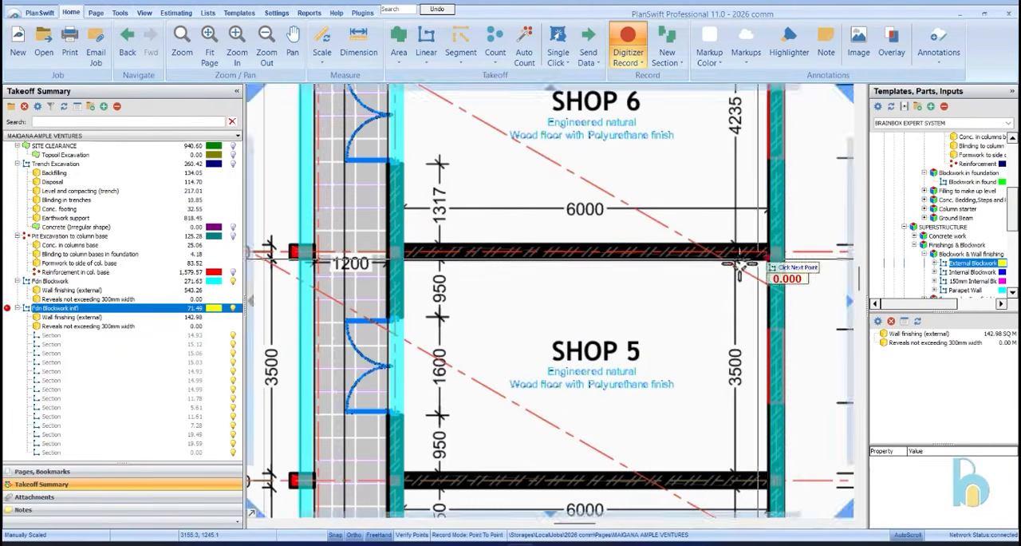
{"action": "left_click", "coordinate": [404, 263]}
Trace the dividing blockwork wall between Shop 5 and Shop 4, from the outer wall to the walkway side
{"action": "scroll", "coordinate": [734, 278], "scroll_direction": "down", "scroll_amount": 4}
{"action": "scroll", "coordinate": [738, 318], "scroll_direction": "up", "scroll_amount": 4}
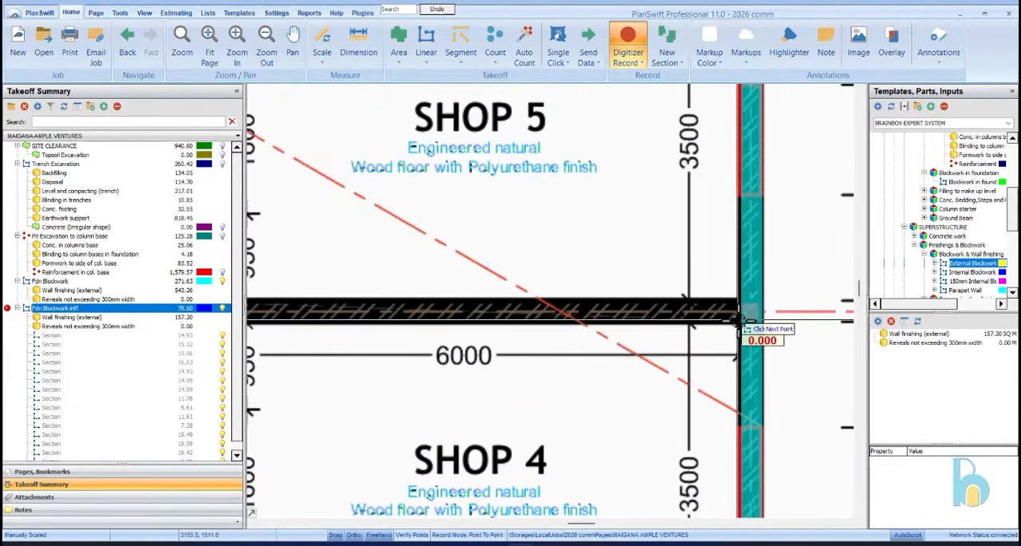
{"action": "scroll", "coordinate": [718, 319], "scroll_direction": "down", "scroll_amount": 4}
{"action": "scroll", "coordinate": [524, 273], "scroll_direction": "up", "scroll_amount": 4}
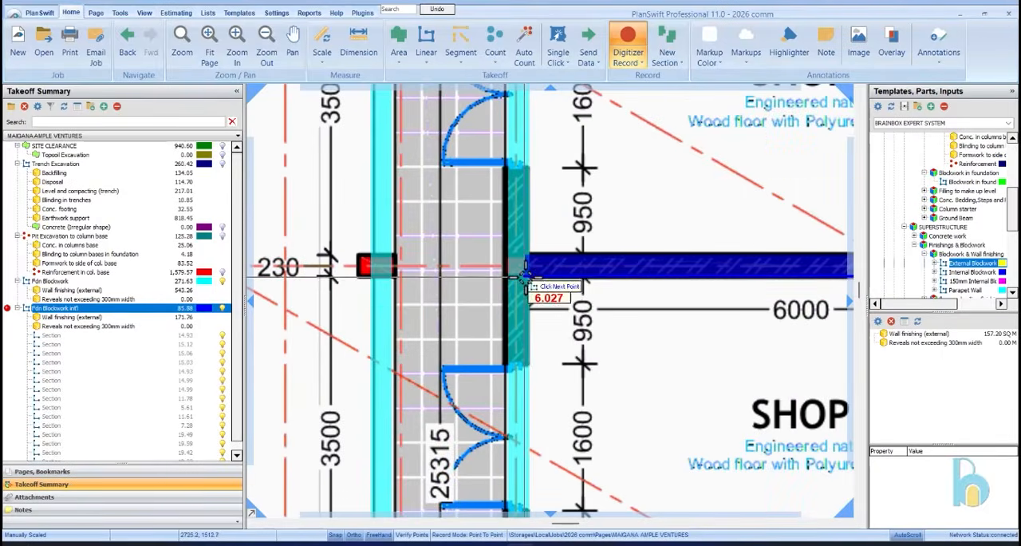
{"action": "scroll", "coordinate": [520, 280], "scroll_direction": "down", "scroll_amount": 3}
{"action": "scroll", "coordinate": [558, 199], "scroll_direction": "up", "scroll_amount": 1}
{"action": "left_click", "coordinate": [545, 227]}
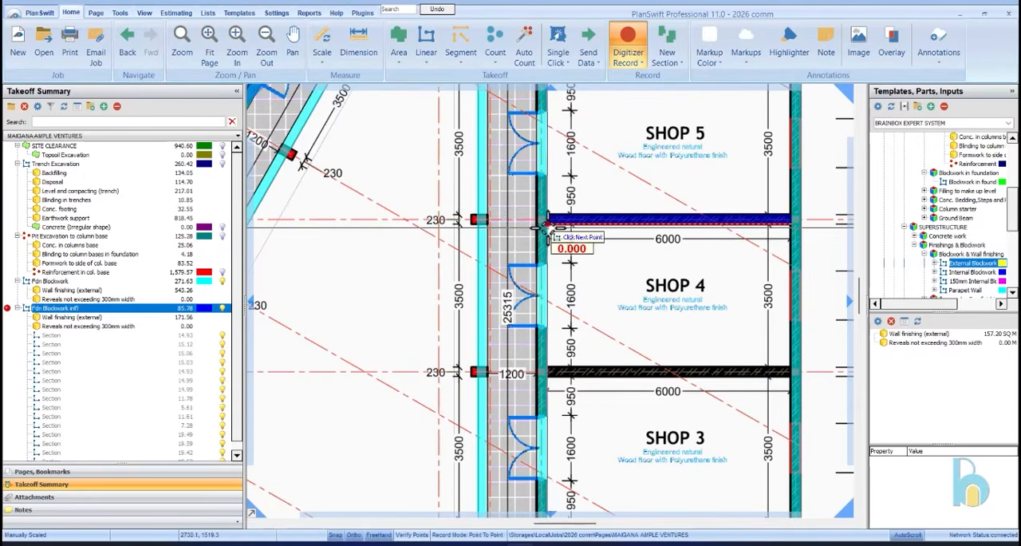
Trace the dividing blockwork wall between Shop 4 and Shop 3, from the outer wall to the walkway side
{"action": "scroll", "coordinate": [794, 369], "scroll_direction": "up", "scroll_amount": 4}
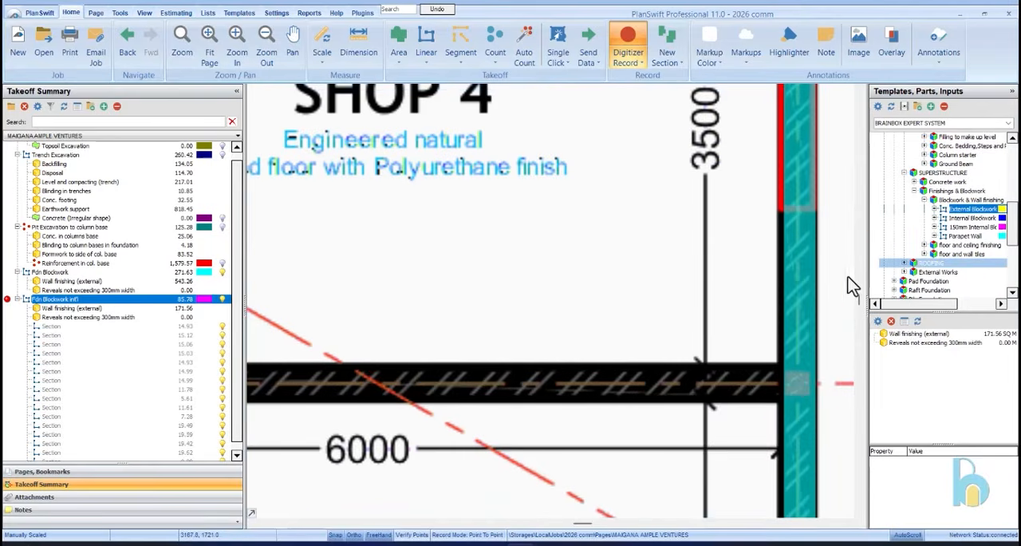
{"action": "scroll", "coordinate": [422, 343], "scroll_direction": "down", "scroll_amount": 3}
{"action": "scroll", "coordinate": [376, 383], "scroll_direction": "up", "scroll_amount": 3}
{"action": "scroll", "coordinate": [417, 283], "scroll_direction": "down", "scroll_amount": 3}
{"action": "scroll", "coordinate": [319, 302], "scroll_direction": "up", "scroll_amount": 1}
{"action": "scroll", "coordinate": [323, 303], "scroll_direction": "up", "scroll_amount": 2}
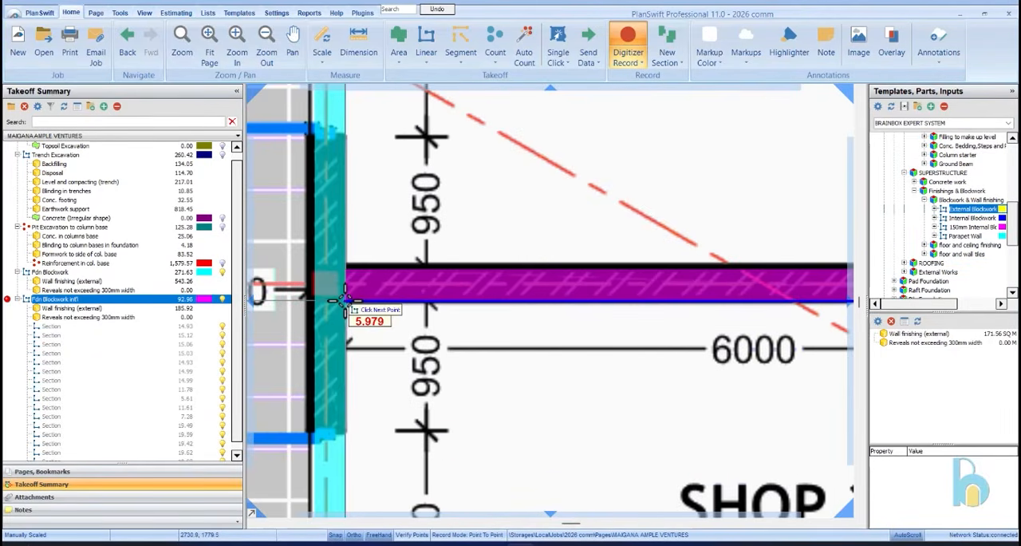
Trace the dividing blockwork wall between Shop 3 and Shop 2, from the outer wall to the walkway side
{"action": "scroll", "coordinate": [444, 182], "scroll_direction": "down", "scroll_amount": 4}
{"action": "scroll", "coordinate": [586, 305], "scroll_direction": "up", "scroll_amount": 4}
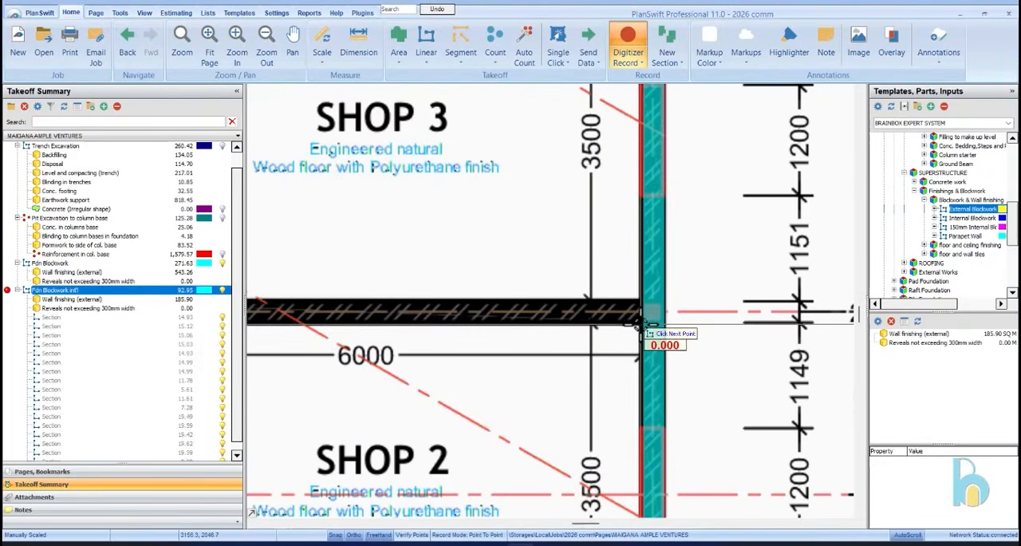
{"action": "scroll", "coordinate": [444, 326], "scroll_direction": "down", "scroll_amount": 3}
{"action": "scroll", "coordinate": [435, 303], "scroll_direction": "up", "scroll_amount": 3}
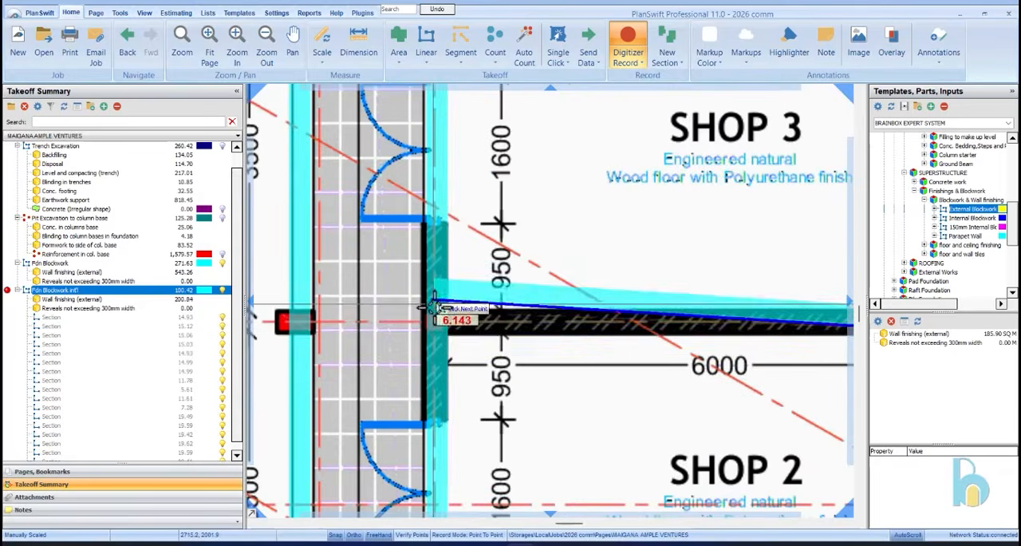
{"action": "left_click", "coordinate": [447, 327]}
Trace the dividing blockwork wall between Shop 2 and Shop 1, from the outer wall to the walkway side
{"action": "scroll", "coordinate": [449, 329], "scroll_direction": "down", "scroll_amount": 3}
{"action": "scroll", "coordinate": [638, 347], "scroll_direction": "up", "scroll_amount": 3}
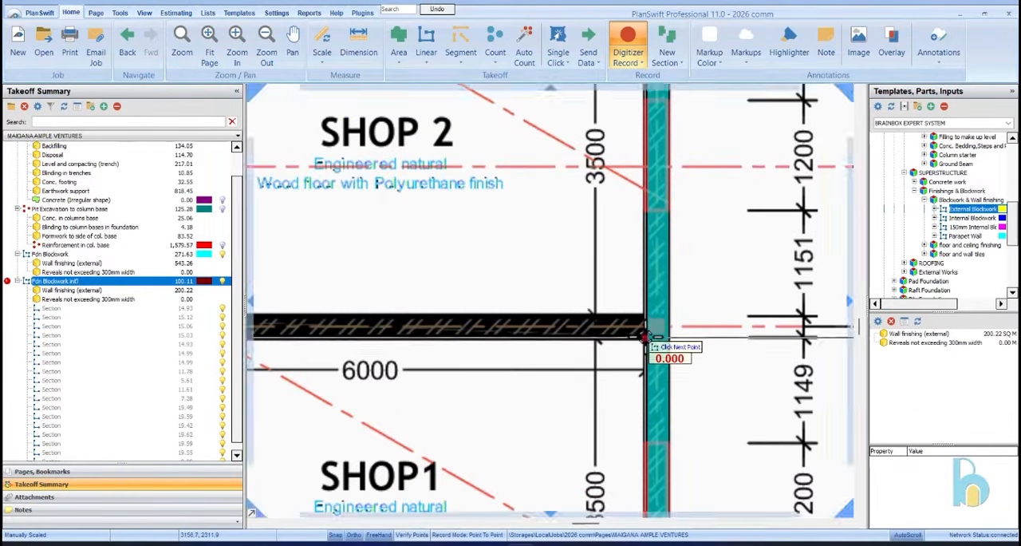
{"action": "scroll", "coordinate": [645, 333], "scroll_direction": "down", "scroll_amount": 3}
{"action": "scroll", "coordinate": [423, 339], "scroll_direction": "up", "scroll_amount": 3}
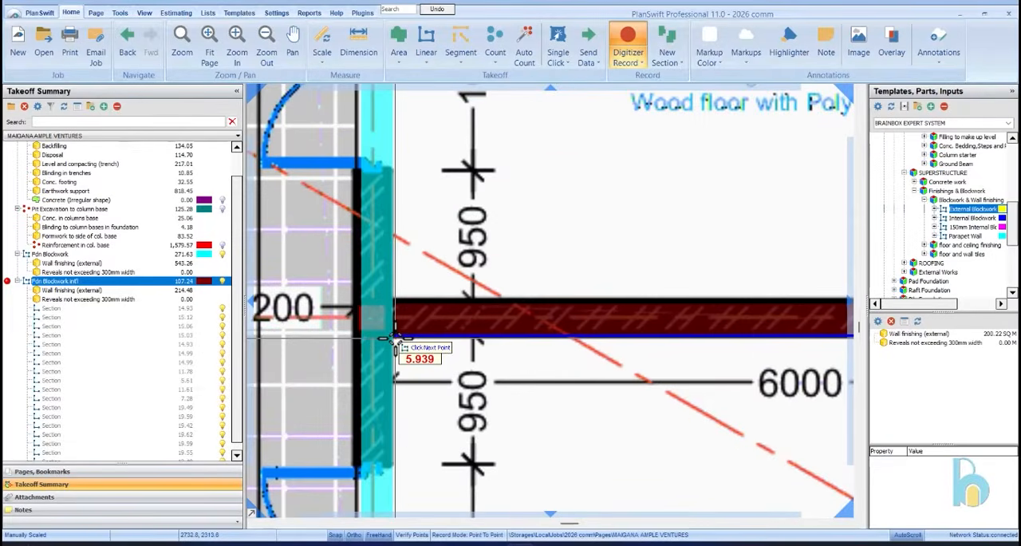
Trace the dividing blockwork wall between Shop 1 and Warehouse 1, from the outer wall to the end of the walkway
{"action": "scroll", "coordinate": [391, 339], "scroll_direction": "down", "scroll_amount": 3}
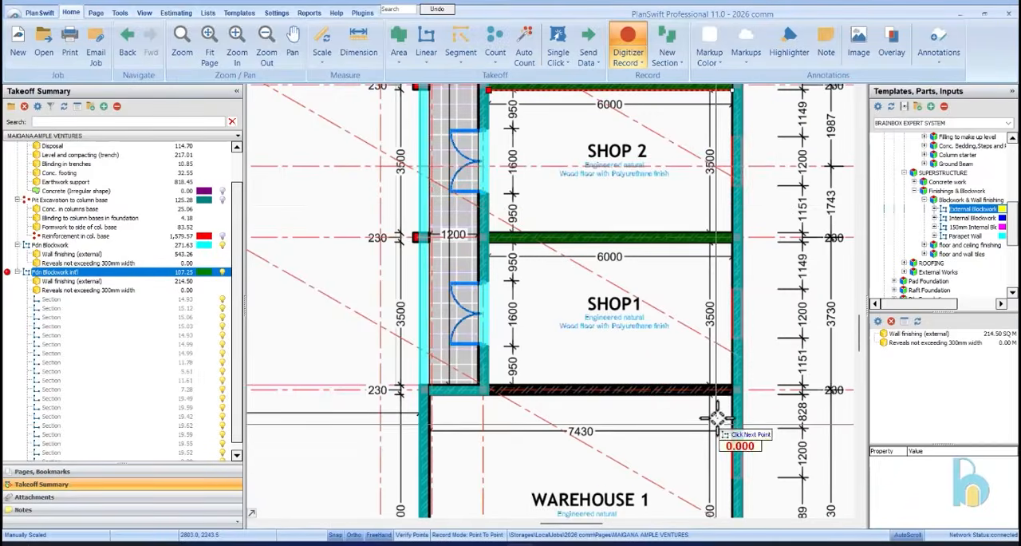
{"action": "scroll", "coordinate": [718, 422], "scroll_direction": "up", "scroll_amount": 3}
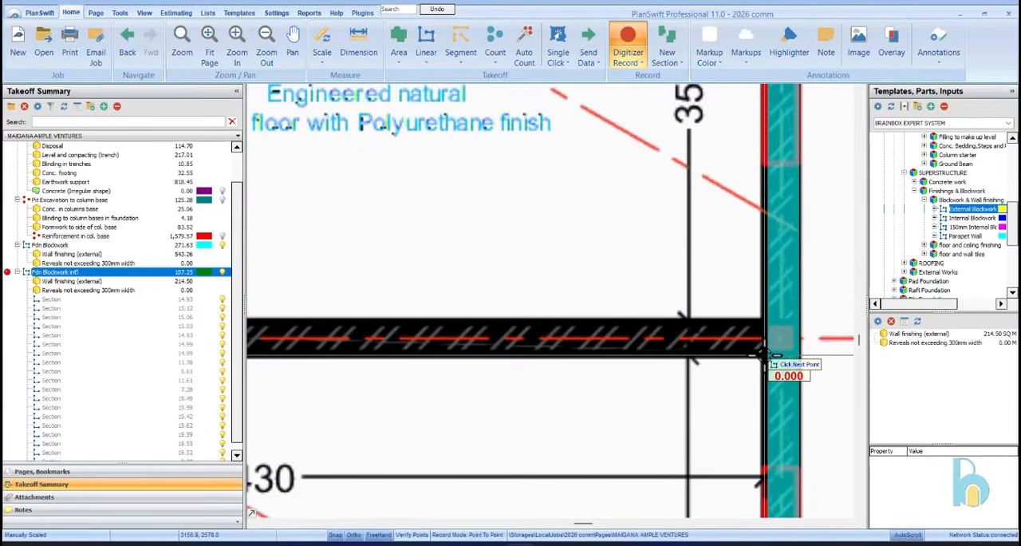
{"action": "scroll", "coordinate": [763, 355], "scroll_direction": "down", "scroll_amount": 3}
{"action": "scroll", "coordinate": [514, 339], "scroll_direction": "up", "scroll_amount": 3}
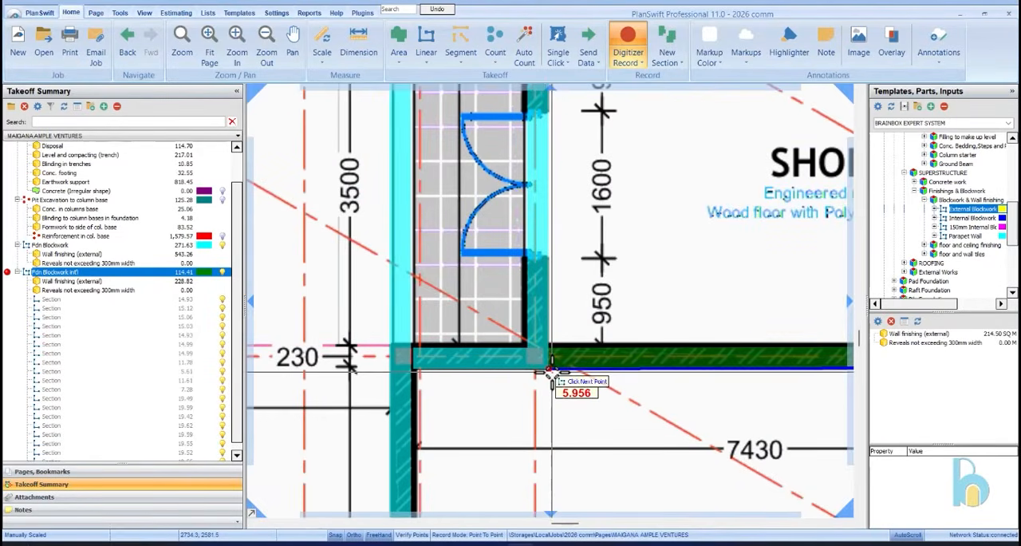
{"action": "left_click", "coordinate": [551, 371]}
Check the whole floor plan for untraced internal walls and stop recording the internal foundation blockwork
{"action": "scroll", "coordinate": [558, 363], "scroll_direction": "down", "scroll_amount": 3}
{"action": "scroll", "coordinate": [566, 347], "scroll_direction": "down", "scroll_amount": 3}
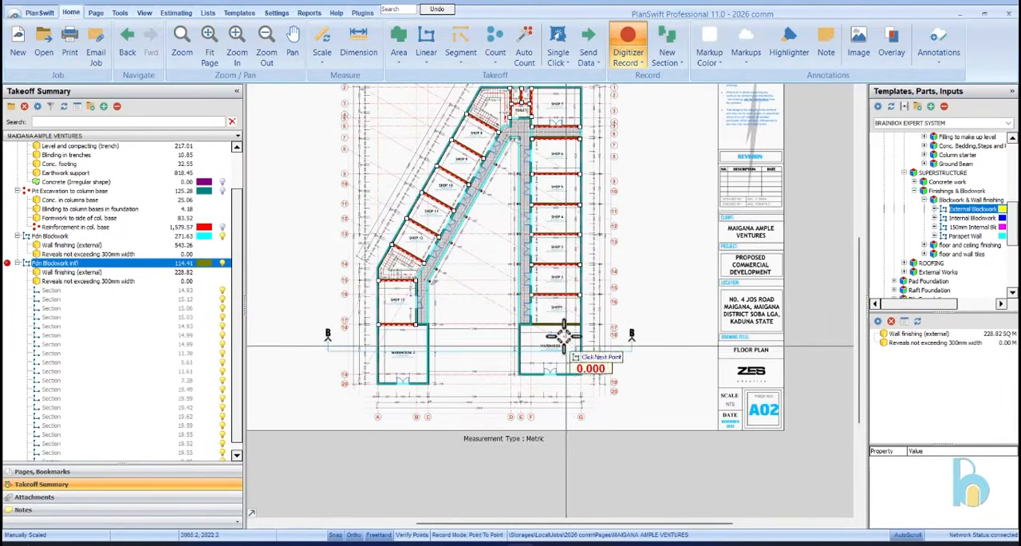
{"action": "scroll", "coordinate": [559, 191], "scroll_direction": "up", "scroll_amount": 5}
{"action": "scroll", "coordinate": [573, 271], "scroll_direction": "down", "scroll_amount": 1}
{"action": "scroll", "coordinate": [489, 246], "scroll_direction": "up", "scroll_amount": 3}
{"action": "scroll", "coordinate": [513, 215], "scroll_direction": "down", "scroll_amount": 3}
{"action": "scroll", "coordinate": [461, 256], "scroll_direction": "up", "scroll_amount": 3}
{"action": "scroll", "coordinate": [524, 177], "scroll_direction": "down", "scroll_amount": 4}
{"action": "scroll", "coordinate": [520, 292], "scroll_direction": "down", "scroll_amount": 3}
{"action": "scroll", "coordinate": [506, 283], "scroll_direction": "up", "scroll_amount": 5}
{"action": "right_click", "coordinate": [515, 310]}
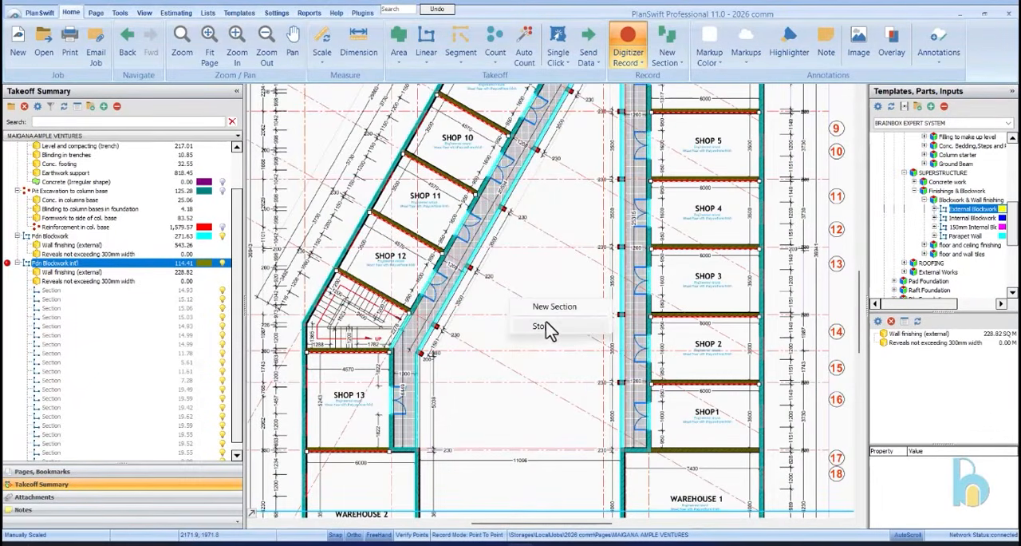
Add the Hardcore filling item from the Filling to make up level templates to the takeoff
{"action": "scroll", "coordinate": [543, 319], "scroll_direction": "down", "scroll_amount": 4}
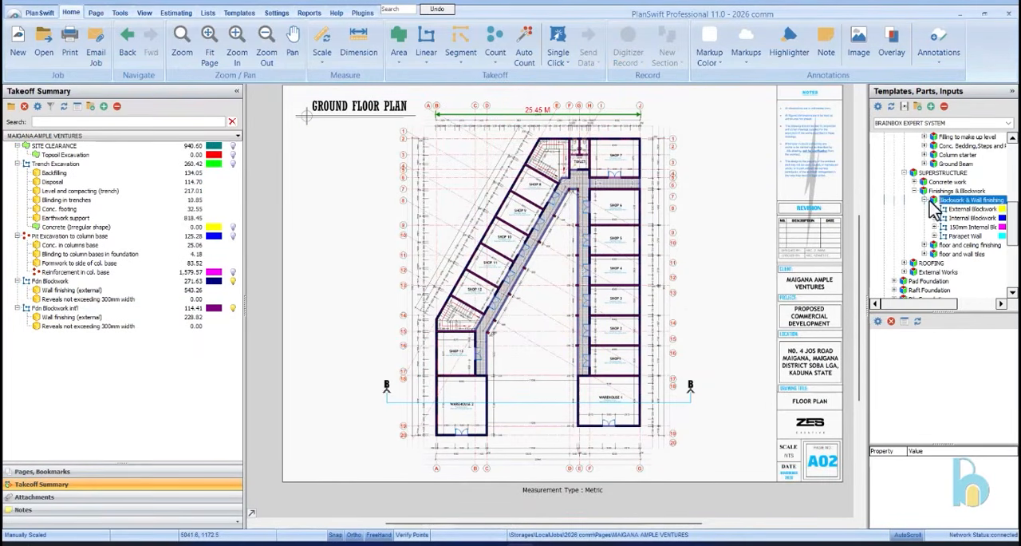
{"action": "scroll", "coordinate": [930, 206], "scroll_direction": "up", "scroll_amount": 4}
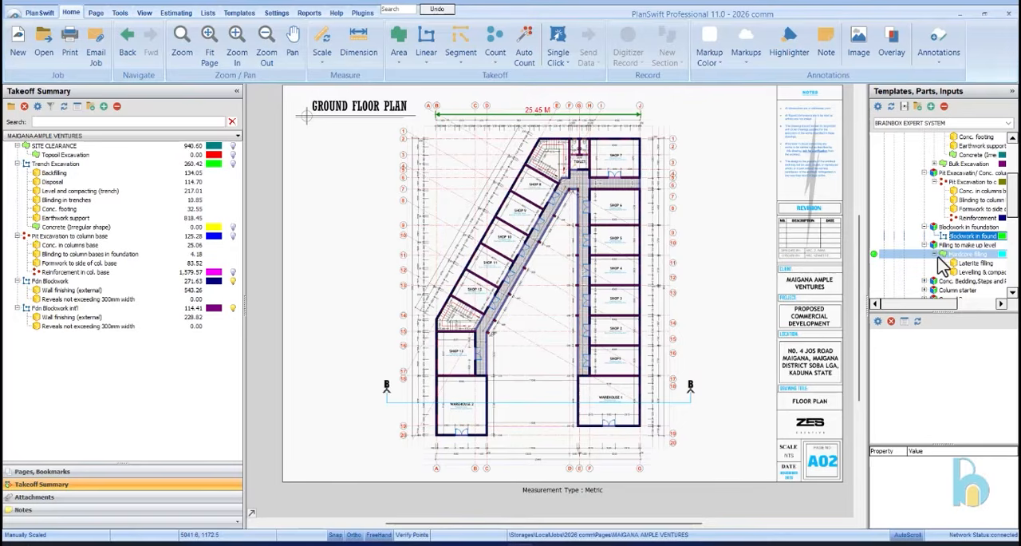
{"action": "left_click_drag", "start_coordinate": [876, 263], "coordinate": [120, 311]}
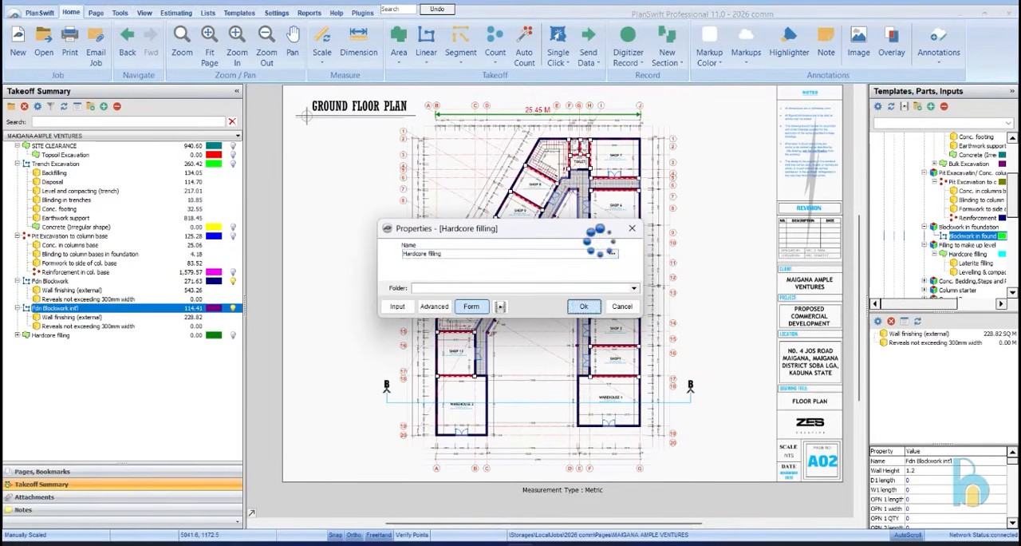
{"action": "left_click", "coordinate": [583, 306]}
Start the hardcore filling area at Shop 7's outer corner and trace it along the outer wall and Warehouse 1's entrance front
{"action": "left_click", "coordinate": [643, 138]}
{"action": "scroll", "coordinate": [648, 140], "scroll_direction": "up", "scroll_amount": 3}
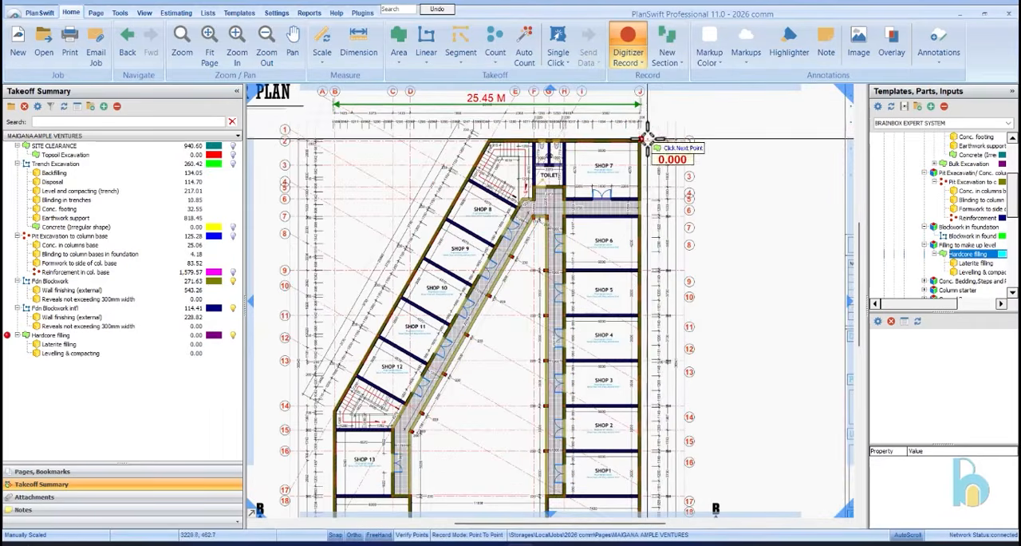
{"action": "scroll", "coordinate": [647, 139], "scroll_direction": "down", "scroll_amount": 4}
{"action": "scroll", "coordinate": [651, 418], "scroll_direction": "up", "scroll_amount": 4}
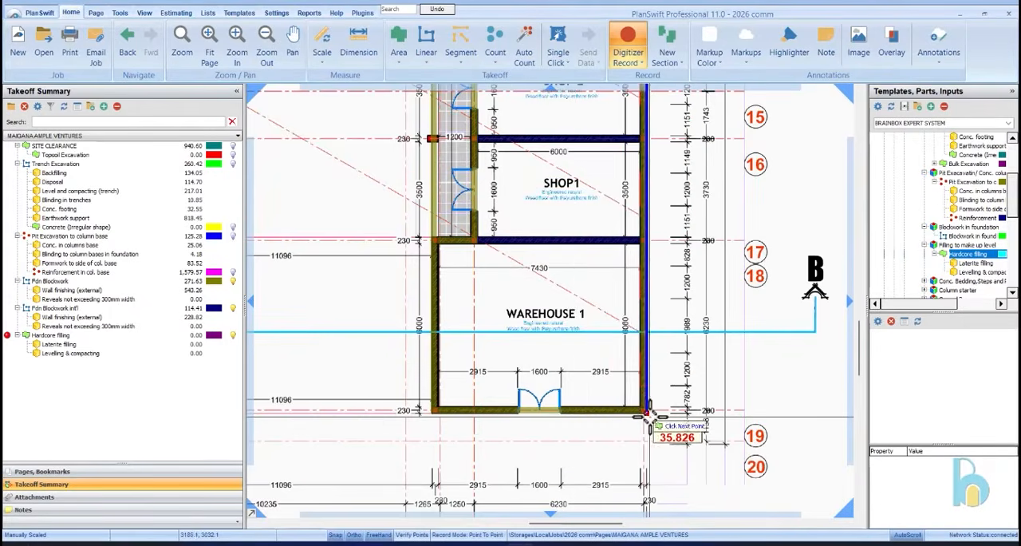
{"action": "left_click", "coordinate": [647, 412]}
{"action": "left_click", "coordinate": [431, 411]}
Continue the hardcore filling boundary along the courtyard edge, around the corner near Shop 6 and down the slanted walkway to the bend by Shop 13
{"action": "scroll", "coordinate": [488, 414], "scroll_direction": "down", "scroll_amount": 4}
{"action": "scroll", "coordinate": [463, 168], "scroll_direction": "up", "scroll_amount": 4}
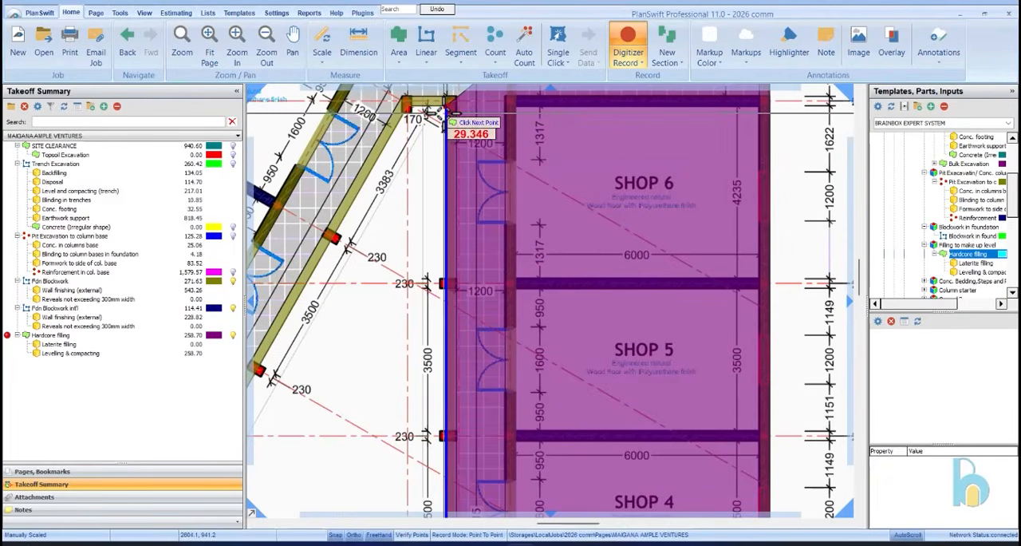
{"action": "left_click", "coordinate": [441, 113]}
{"action": "scroll", "coordinate": [442, 116], "scroll_direction": "down", "scroll_amount": 3}
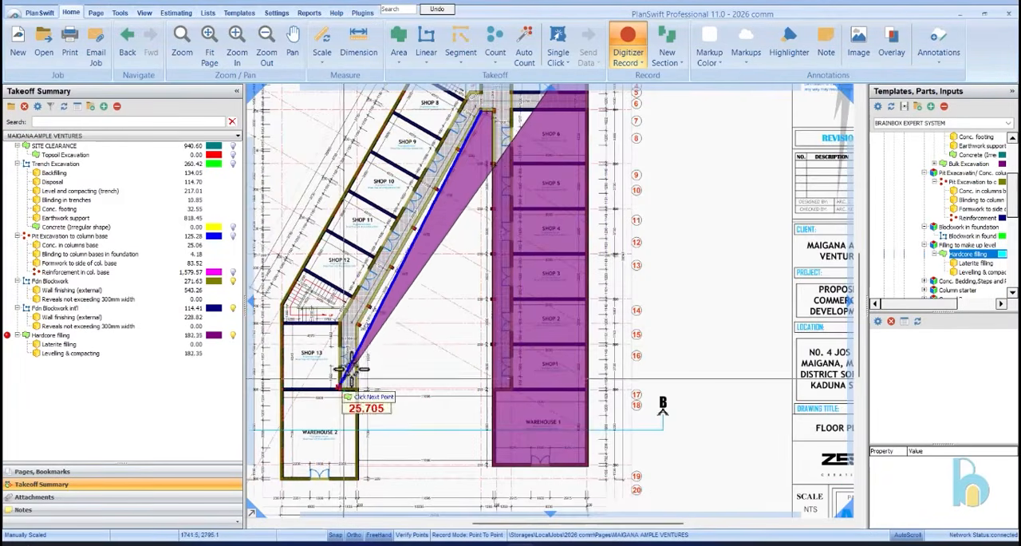
{"action": "scroll", "coordinate": [335, 399], "scroll_direction": "up", "scroll_amount": 3}
{"action": "left_click", "coordinate": [367, 321]}
{"action": "scroll", "coordinate": [371, 295], "scroll_direction": "down", "scroll_amount": 3}
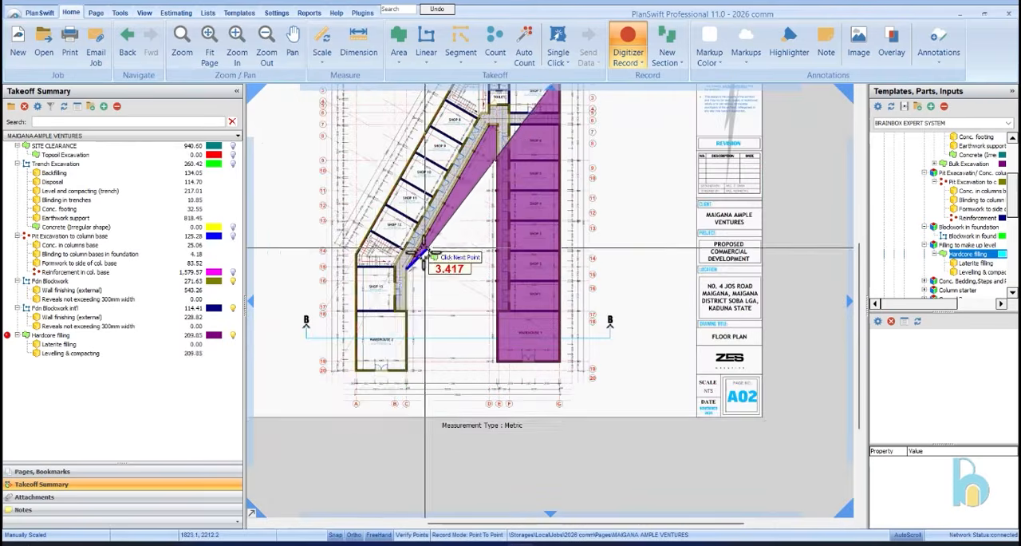
Trace the hardcore filling boundary around Warehouse 2's two entrance-side corners
{"action": "scroll", "coordinate": [454, 455], "scroll_direction": "up", "scroll_amount": 3}
{"action": "left_click", "coordinate": [455, 320]}
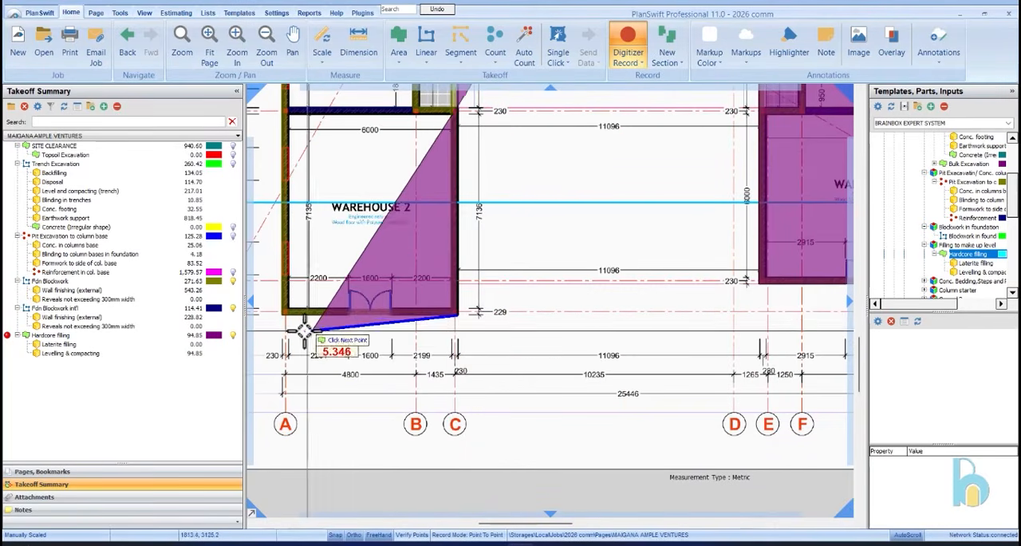
{"action": "left_click", "coordinate": [282, 314]}
{"action": "left_click", "coordinate": [351, 359]}
Close the hardcore filling area up the outer wall past Shops 13 to 8 to the upper stair corner, and stop recording
{"action": "scroll", "coordinate": [351, 359], "scroll_direction": "down", "scroll_amount": 3}
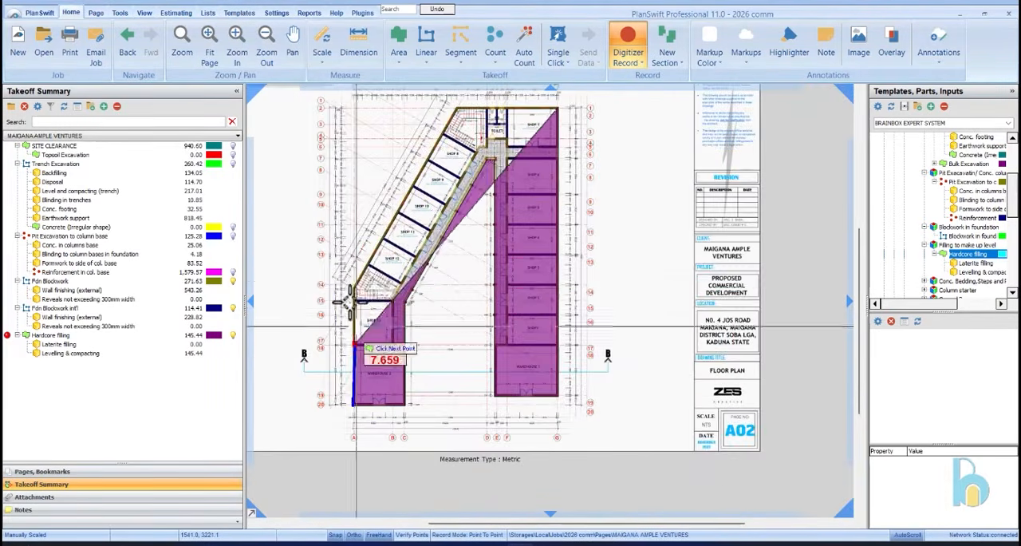
{"action": "scroll", "coordinate": [359, 303], "scroll_direction": "up", "scroll_amount": 5}
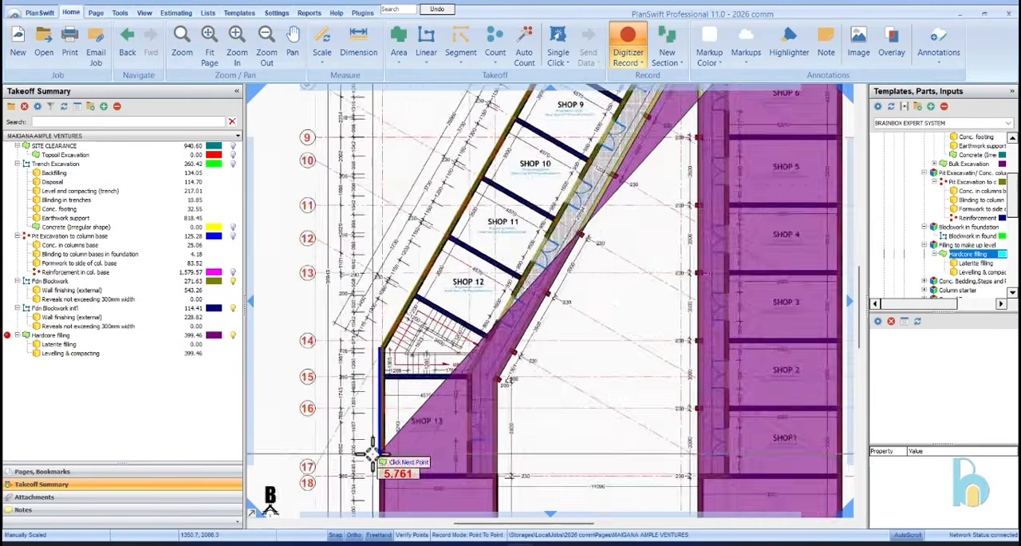
{"action": "left_click", "coordinate": [372, 454]}
{"action": "scroll", "coordinate": [372, 453], "scroll_direction": "down", "scroll_amount": 2}
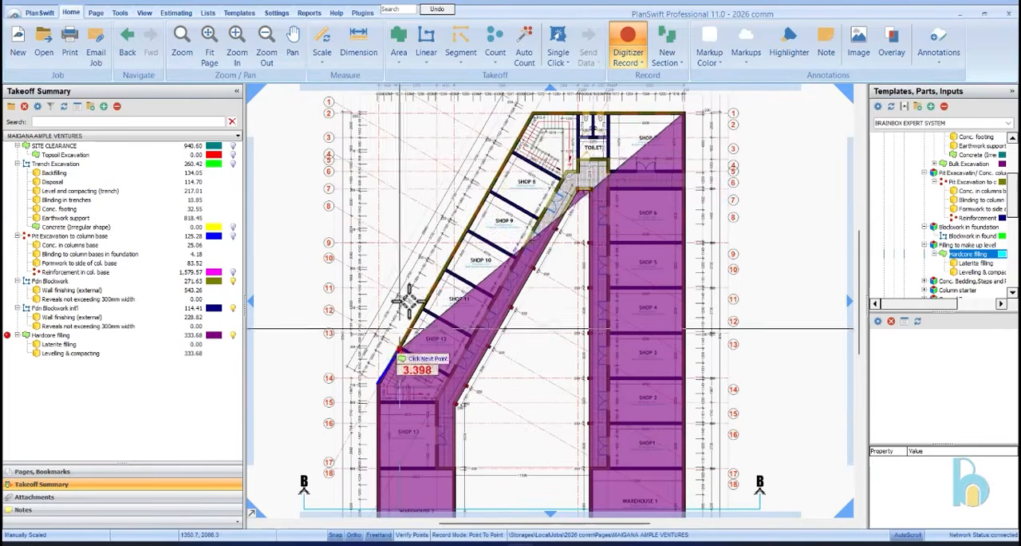
{"action": "scroll", "coordinate": [518, 169], "scroll_direction": "down", "scroll_amount": 2}
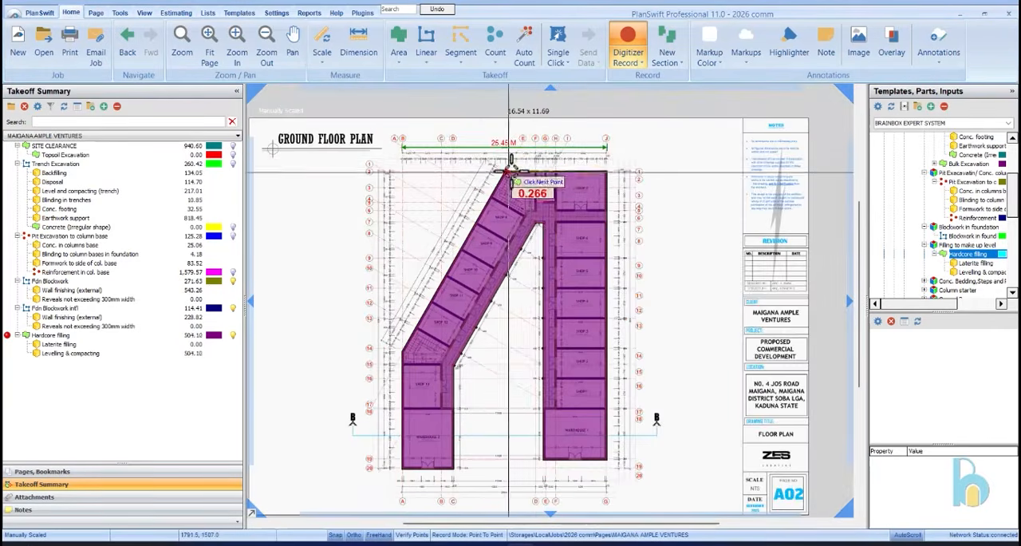
{"action": "scroll", "coordinate": [542, 191], "scroll_direction": "up", "scroll_amount": 5}
{"action": "right_click", "coordinate": [561, 211]}
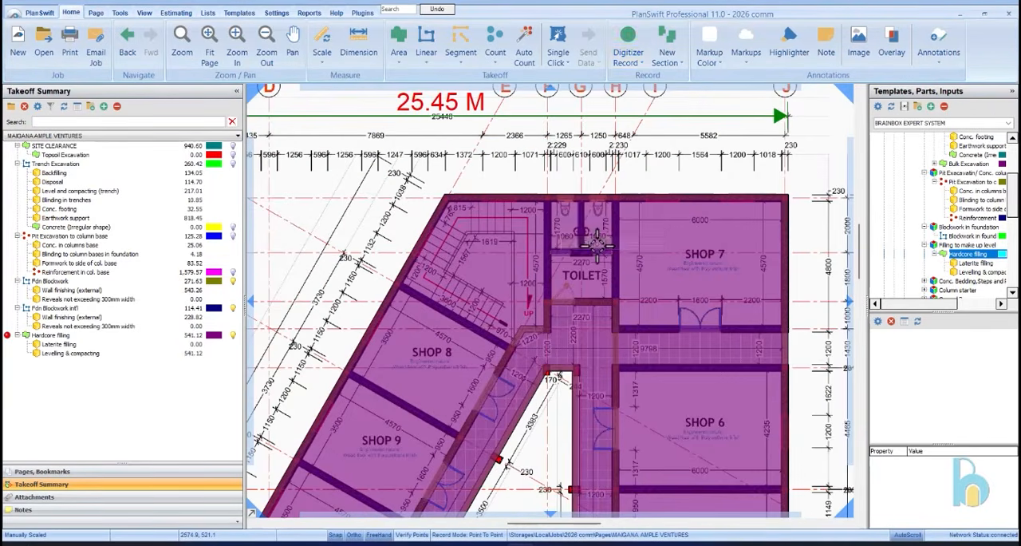
{"action": "scroll", "coordinate": [664, 221], "scroll_direction": "down", "scroll_amount": 3}
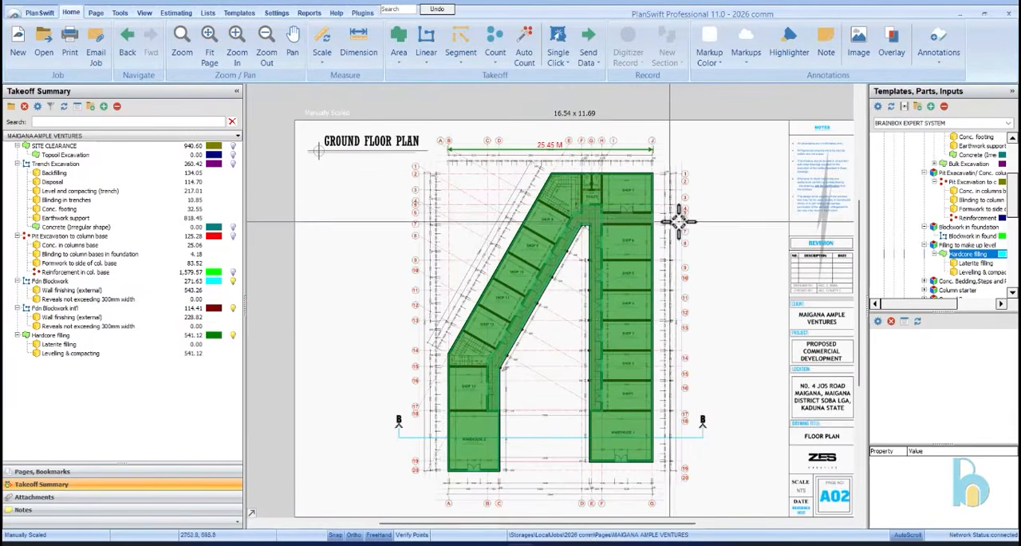
Set the laterite filling thickness to 0.60
{"action": "scroll", "coordinate": [973, 241], "scroll_direction": "down", "scroll_amount": 2}
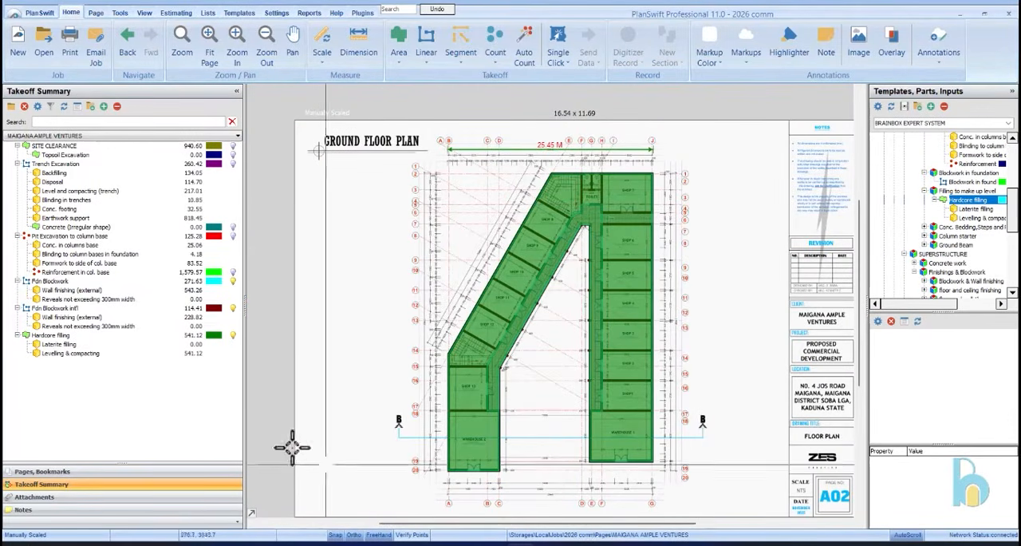
{"action": "double_click", "coordinate": [146, 348]}
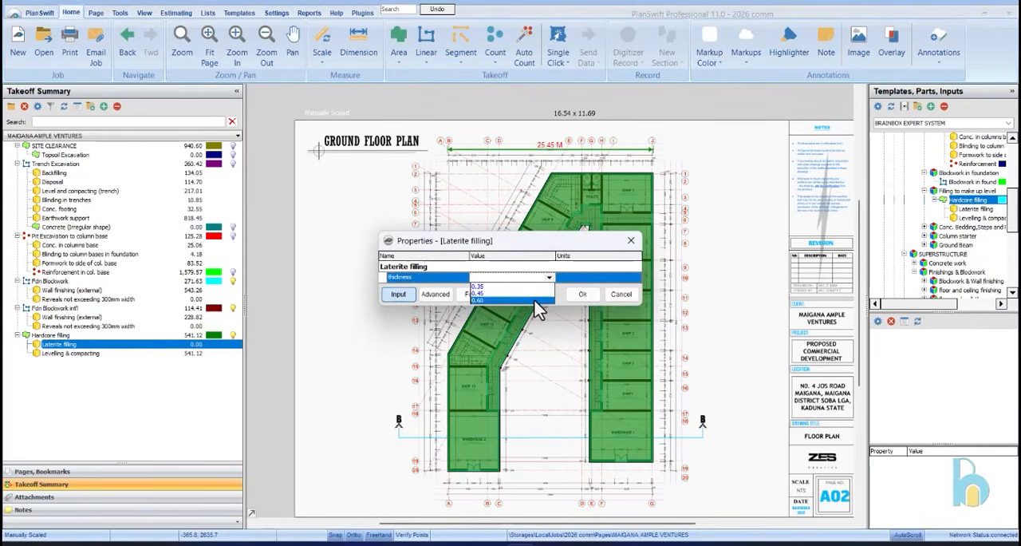
{"action": "left_click", "coordinate": [582, 294]}
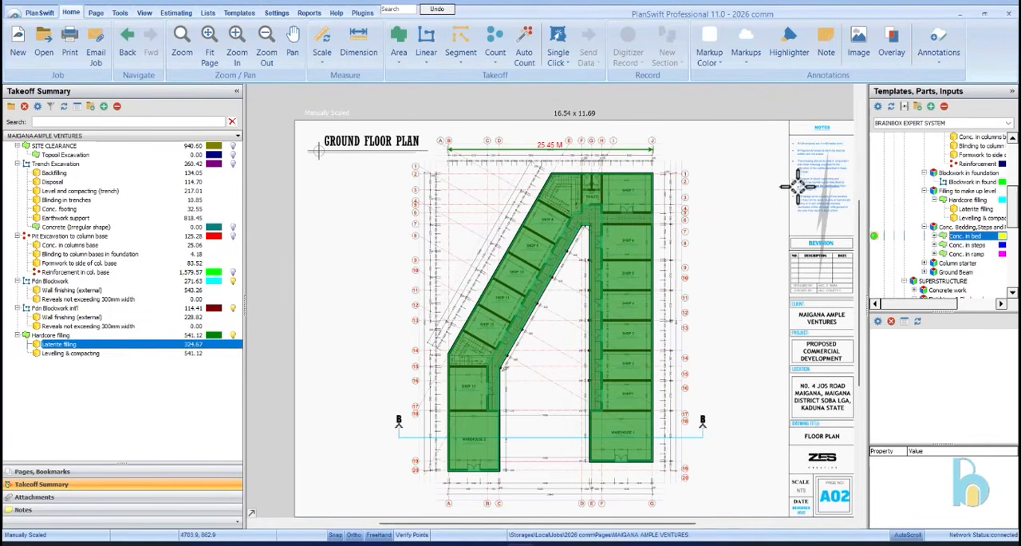
Add the Conc. in bed item at 0.15 m thickness and trace its boundary from Shop 7's outer corner around Warehouse 1's entrance front
{"action": "left_click", "coordinate": [583, 316]}
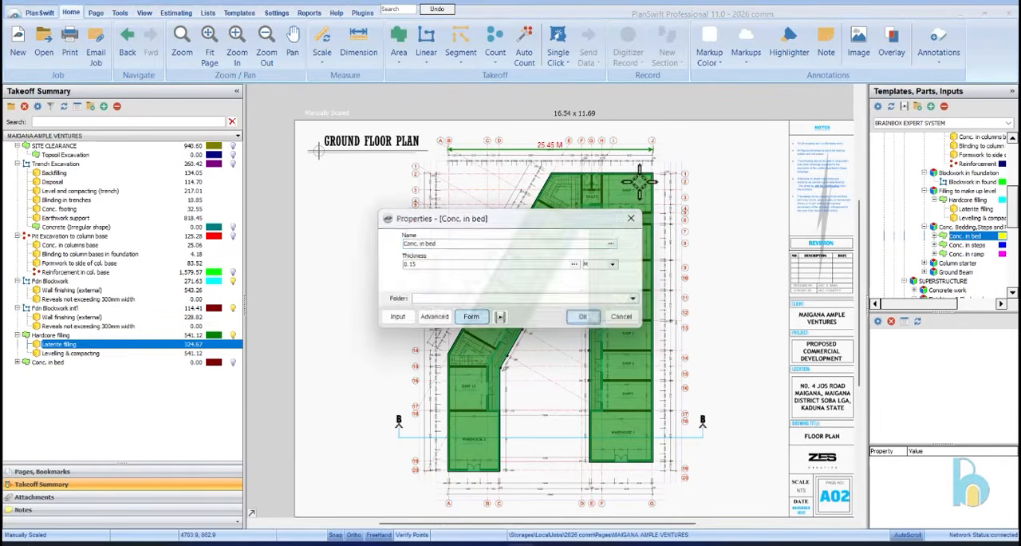
{"action": "scroll", "coordinate": [653, 172], "scroll_direction": "up", "scroll_amount": 2}
{"action": "left_click", "coordinate": [653, 173]}
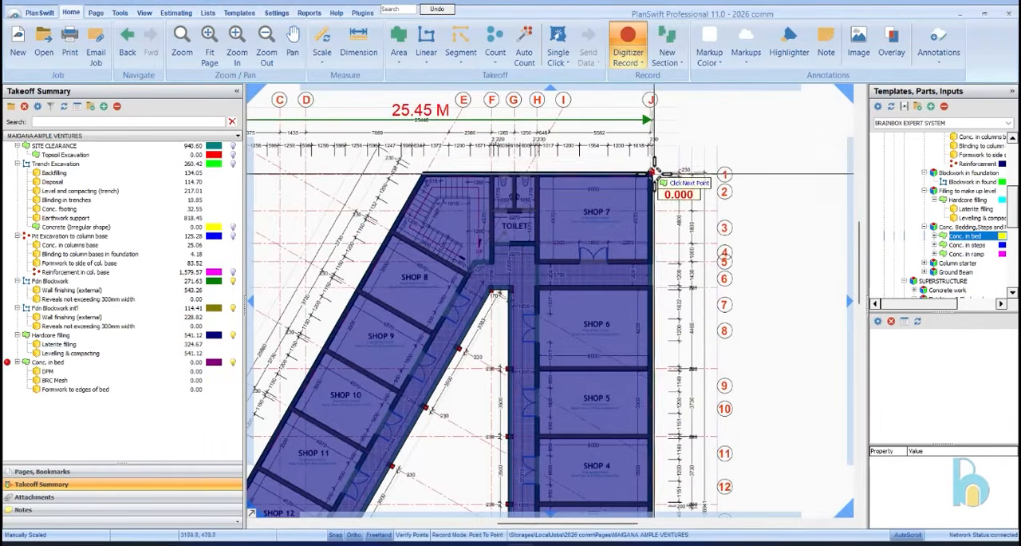
{"action": "scroll", "coordinate": [656, 172], "scroll_direction": "down", "scroll_amount": 3}
{"action": "left_click", "coordinate": [663, 445]}
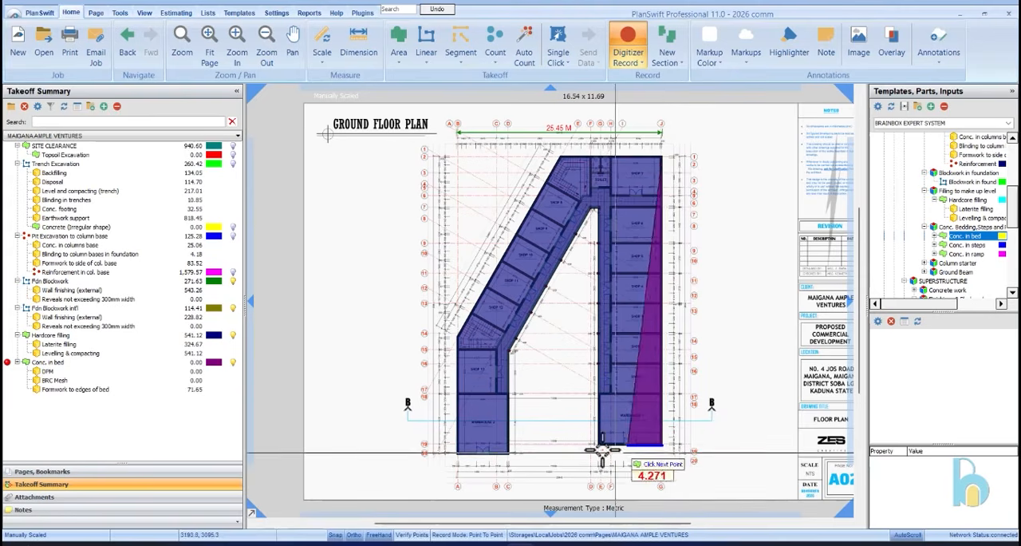
{"action": "left_click", "coordinate": [597, 444]}
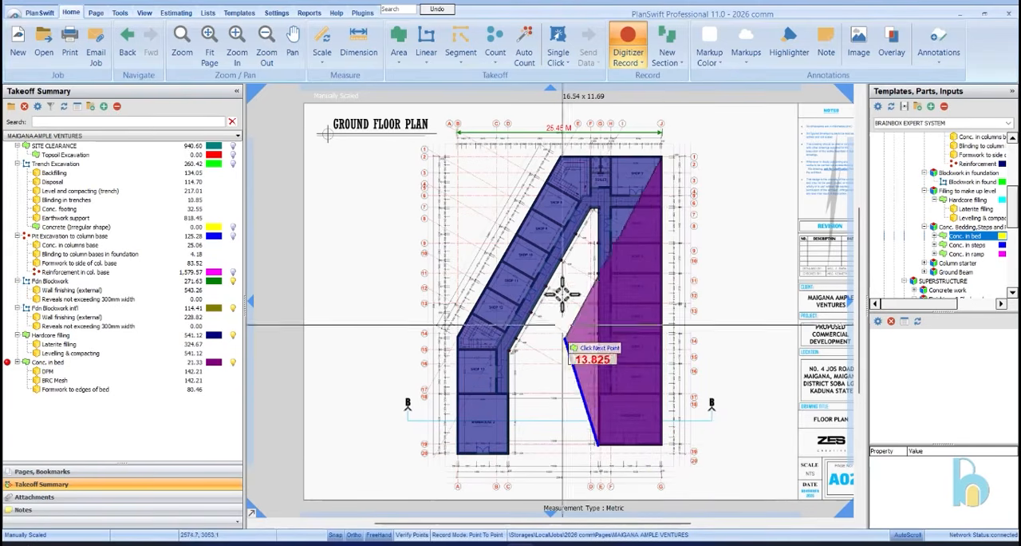
Continue the concrete bed boundary along the courtyard edge and slanted walkway to Warehouse 2's inner entrance-side corner
{"action": "left_click", "coordinate": [591, 209]}
{"action": "left_click", "coordinate": [510, 348]}
{"action": "left_click", "coordinate": [509, 457]}
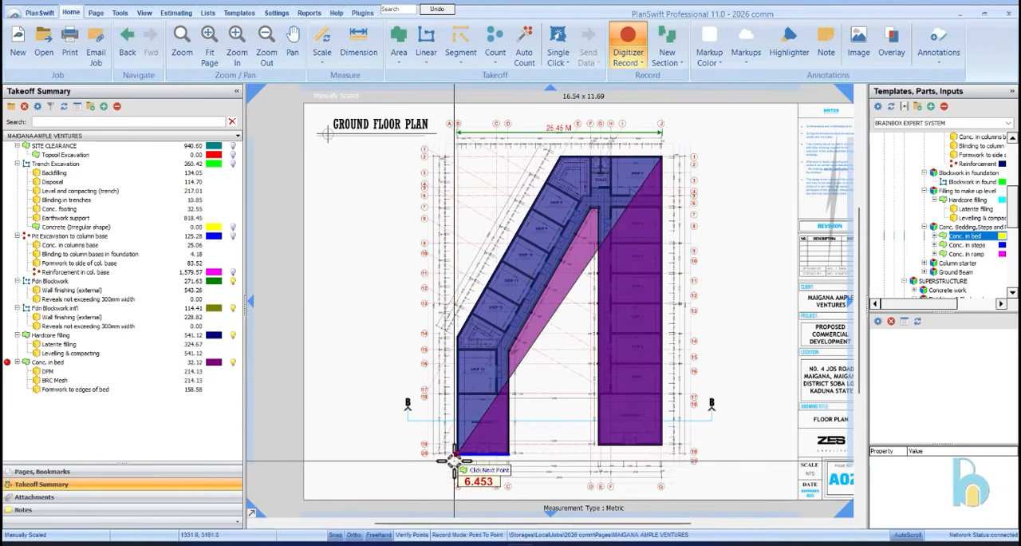
Complete the concrete bed area around Warehouse 2's outer corner and up the slanted outer wall to the stair corner, and stop recording
{"action": "left_click", "coordinate": [454, 455]}
{"action": "left_click", "coordinate": [452, 336]}
{"action": "left_click", "coordinate": [559, 154]}
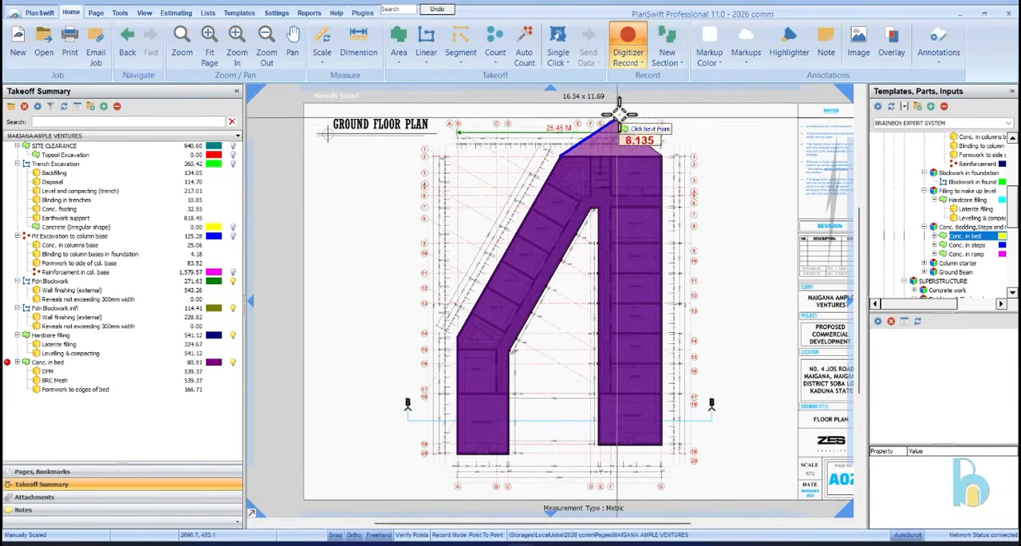
{"action": "left_click", "coordinate": [631, 40]}
{"action": "left_click", "coordinate": [957, 245]}
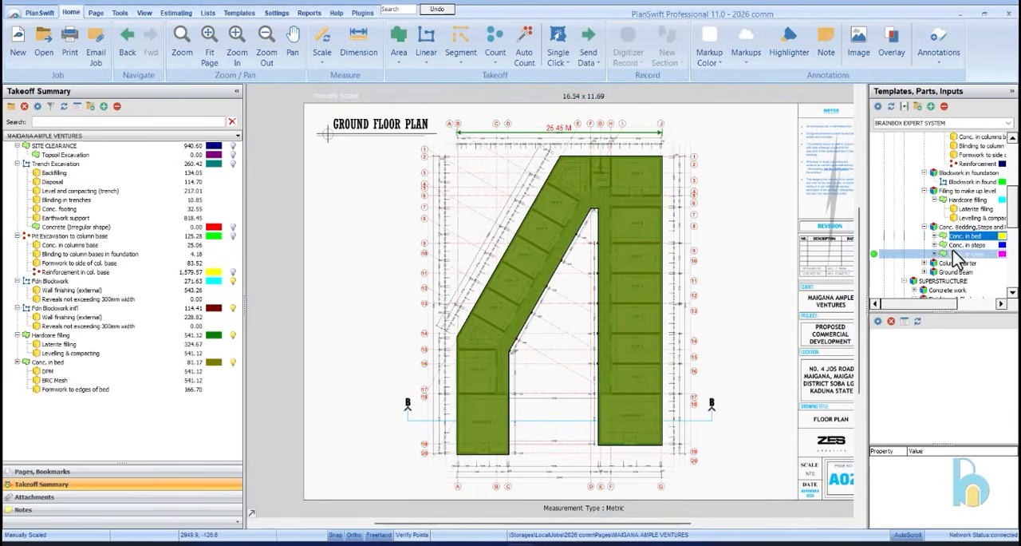
Examine the ground floor plan's shop walkways and courtyard edges for concrete steps
{"action": "scroll", "coordinate": [707, 247], "scroll_direction": "up", "scroll_amount": 3}
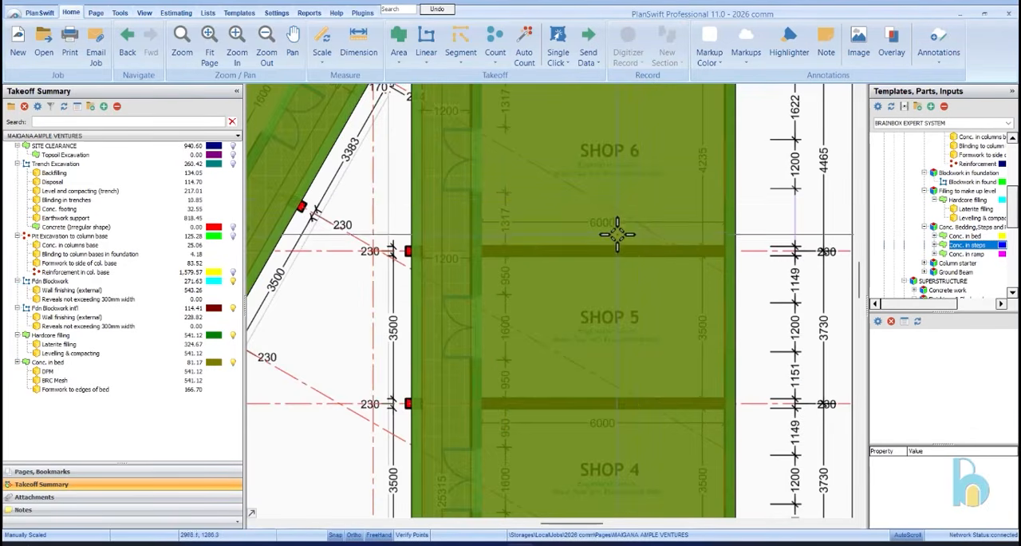
{"action": "scroll", "coordinate": [615, 194], "scroll_direction": "down", "scroll_amount": 2}
{"action": "scroll", "coordinate": [522, 225], "scroll_direction": "up", "scroll_amount": 3}
{"action": "scroll", "coordinate": [631, 176], "scroll_direction": "down", "scroll_amount": 3}
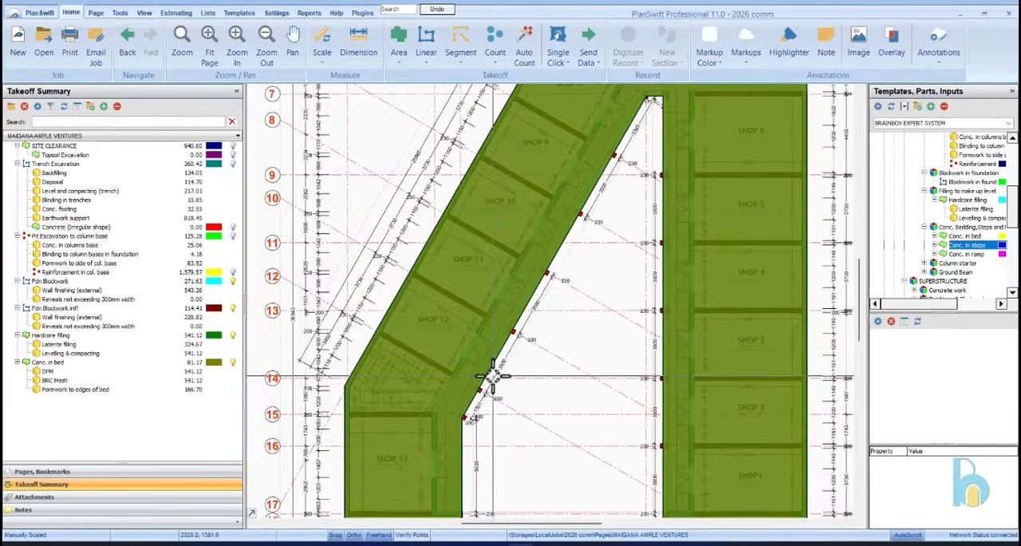
{"action": "scroll", "coordinate": [538, 308], "scroll_direction": "up", "scroll_amount": 3}
{"action": "scroll", "coordinate": [690, 253], "scroll_direction": "down", "scroll_amount": 3}
{"action": "scroll", "coordinate": [958, 271], "scroll_direction": "up", "scroll_amount": 1}
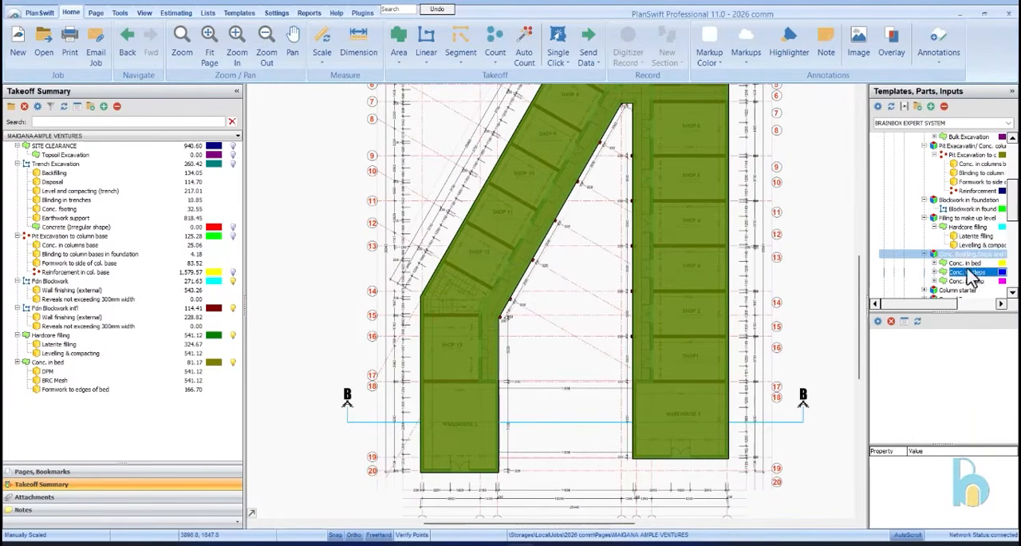
Collapse the Ground Works template groups from site clearance and excavation through to concrete bedding and steps
{"action": "left_click", "coordinate": [925, 253]}
{"action": "left_click", "coordinate": [925, 217]}
{"action": "left_click", "coordinate": [925, 200]}
{"action": "left_click", "coordinate": [935, 155]}
{"action": "left_click", "coordinate": [925, 147]}
{"action": "scroll", "coordinate": [917, 180], "scroll_direction": "down", "scroll_amount": 2}
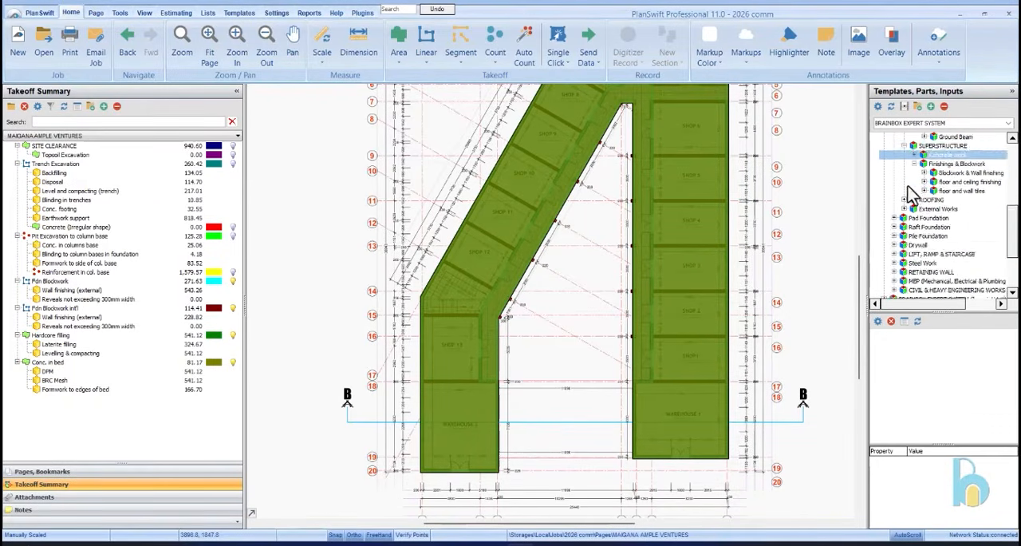
{"action": "scroll", "coordinate": [914, 188], "scroll_direction": "up", "scroll_amount": 4}
{"action": "scroll", "coordinate": [931, 186], "scroll_direction": "up", "scroll_amount": 3}
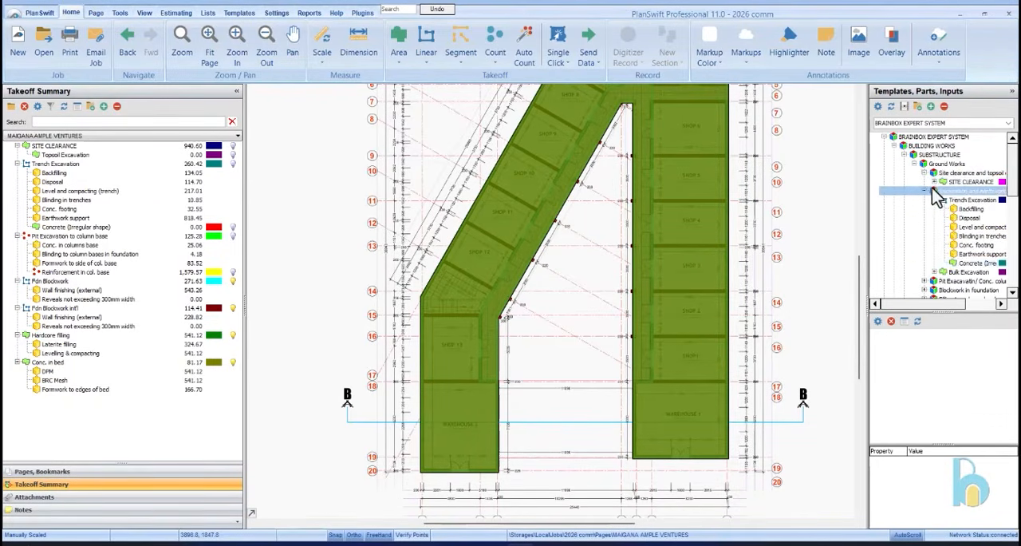
{"action": "left_click", "coordinate": [935, 200]}
{"action": "left_click", "coordinate": [924, 172]}
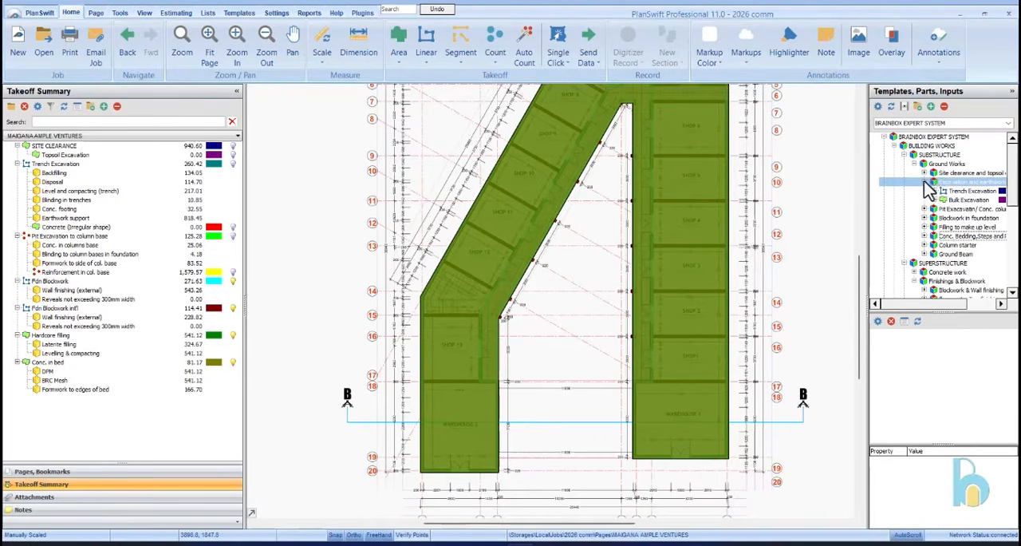
{"action": "left_click", "coordinate": [924, 182]}
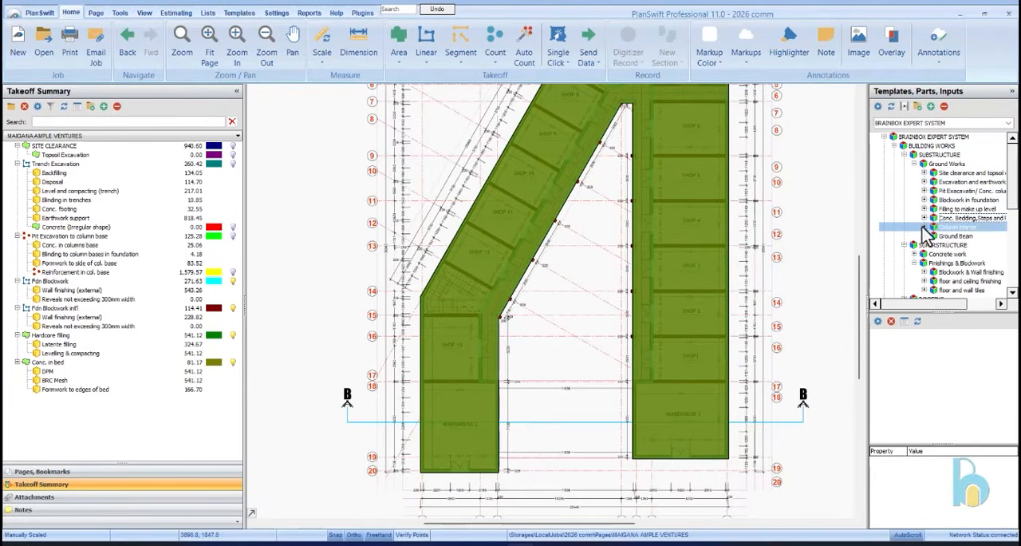
Expand the Column starter template group and select its Conc. in Column starter item
{"action": "left_click", "coordinate": [925, 226]}
{"action": "left_click", "coordinate": [934, 236]}
{"action": "scroll", "coordinate": [899, 213], "scroll_direction": "down", "scroll_amount": 2}
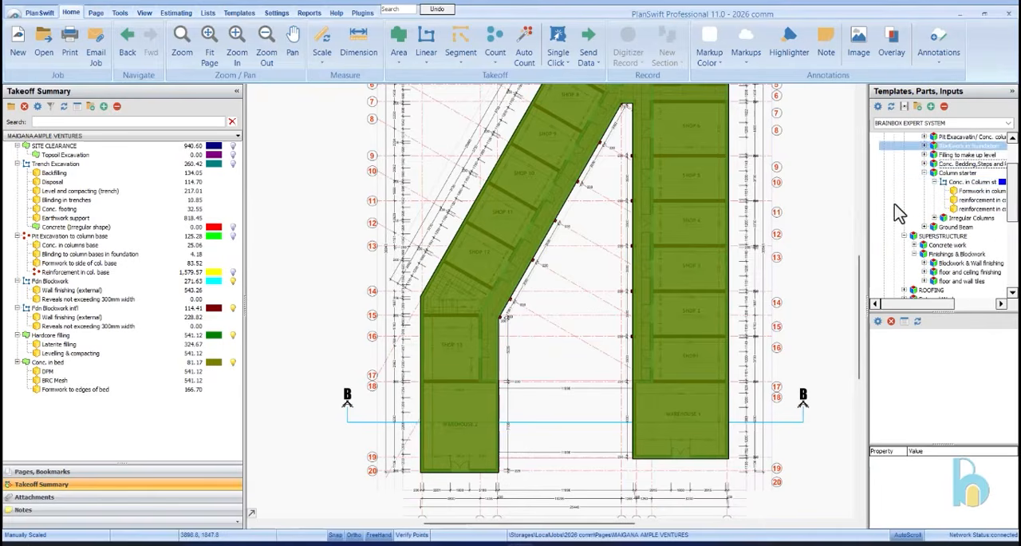
{"action": "left_click", "coordinate": [962, 183]}
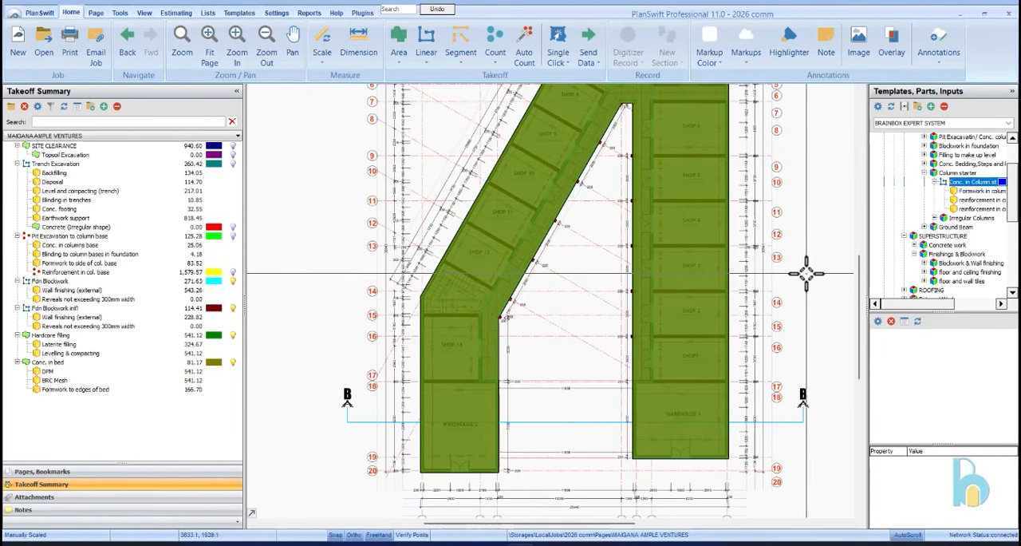
Hide the Conc. in bed, Hardcore filling, Fdn Blockwork and Fdn Blockwork int'l takeoffs on the plan
{"action": "scroll", "coordinate": [687, 184], "scroll_direction": "up", "scroll_amount": 5}
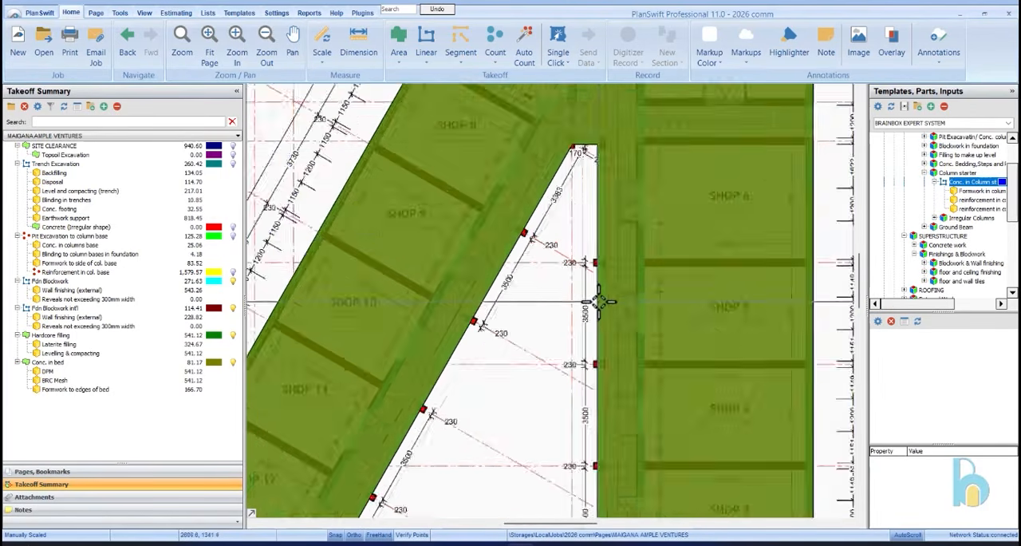
{"action": "scroll", "coordinate": [600, 174], "scroll_direction": "up", "scroll_amount": 2}
{"action": "scroll", "coordinate": [647, 180], "scroll_direction": "down", "scroll_amount": 3}
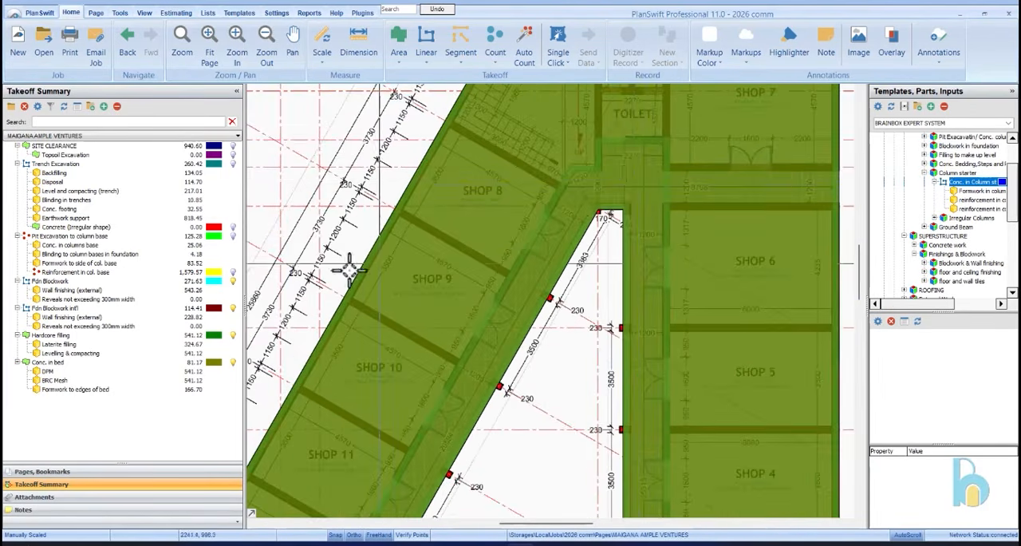
{"action": "left_click", "coordinate": [235, 363]}
{"action": "left_click", "coordinate": [233, 301]}
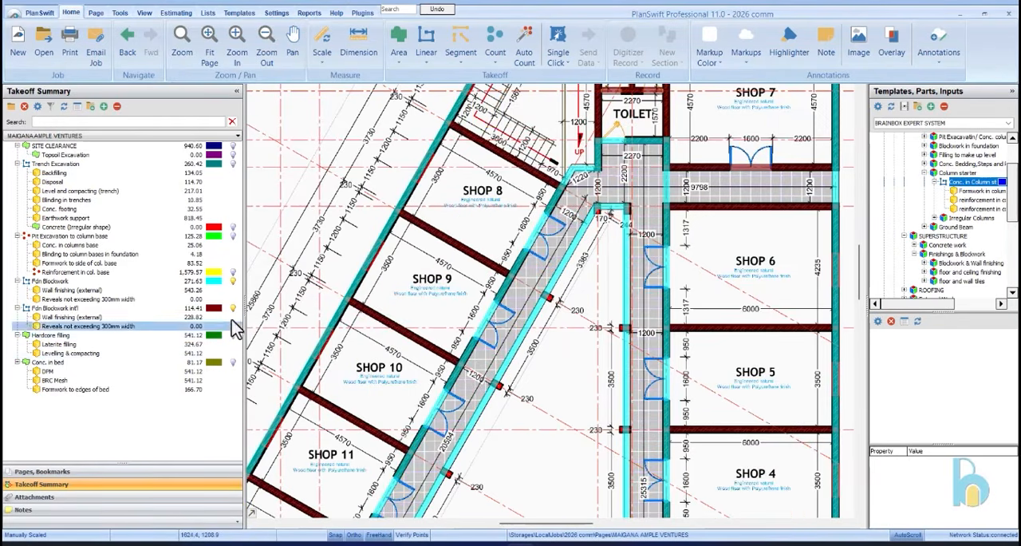
{"action": "left_click", "coordinate": [234, 284]}
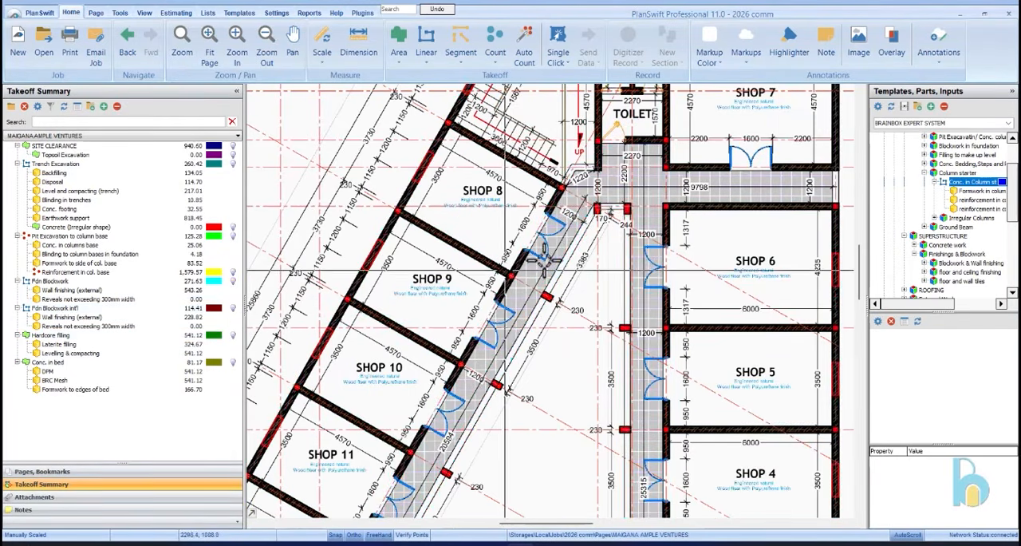
Examine the columns along both shop wings, the walkways and the warehouses to establish their number
{"action": "scroll", "coordinate": [651, 149], "scroll_direction": "down", "scroll_amount": 5}
{"action": "scroll", "coordinate": [628, 263], "scroll_direction": "up", "scroll_amount": 3}
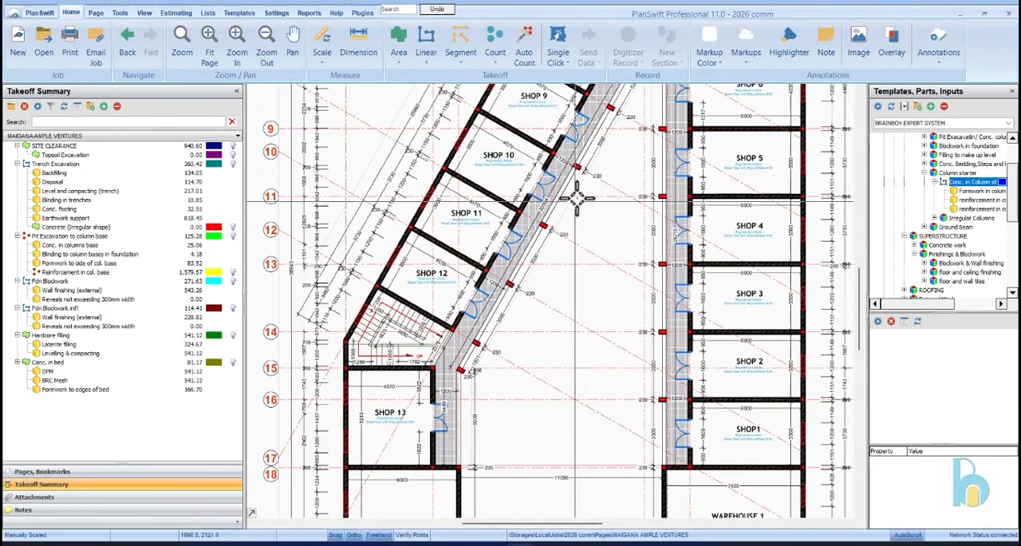
{"action": "scroll", "coordinate": [531, 261], "scroll_direction": "up", "scroll_amount": 2}
{"action": "scroll", "coordinate": [481, 332], "scroll_direction": "down", "scroll_amount": 2}
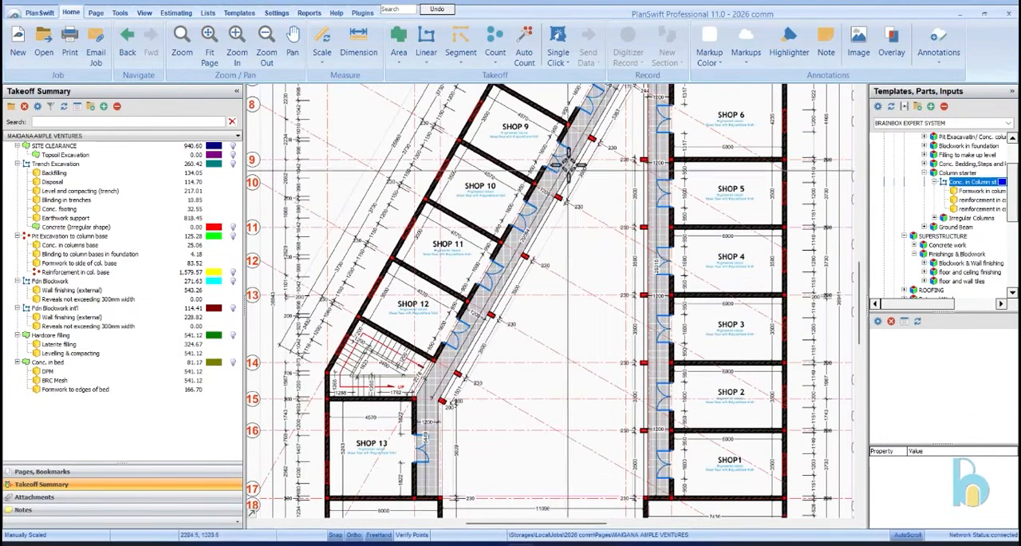
{"action": "scroll", "coordinate": [581, 177], "scroll_direction": "down", "scroll_amount": 1}
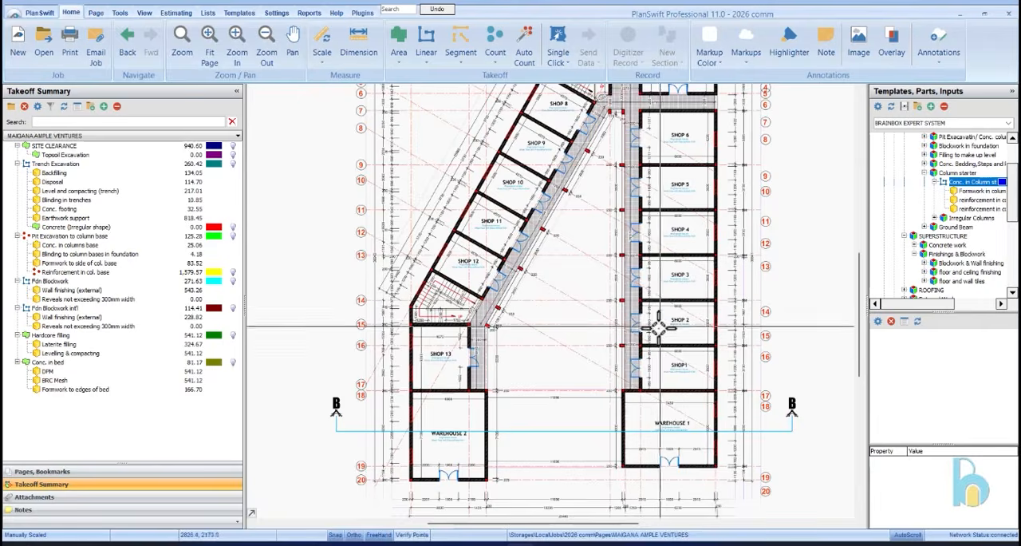
{"action": "scroll", "coordinate": [626, 351], "scroll_direction": "down", "scroll_amount": 1}
{"action": "scroll", "coordinate": [688, 284], "scroll_direction": "up", "scroll_amount": 1}
{"action": "scroll", "coordinate": [688, 284], "scroll_direction": "down", "scroll_amount": 1}
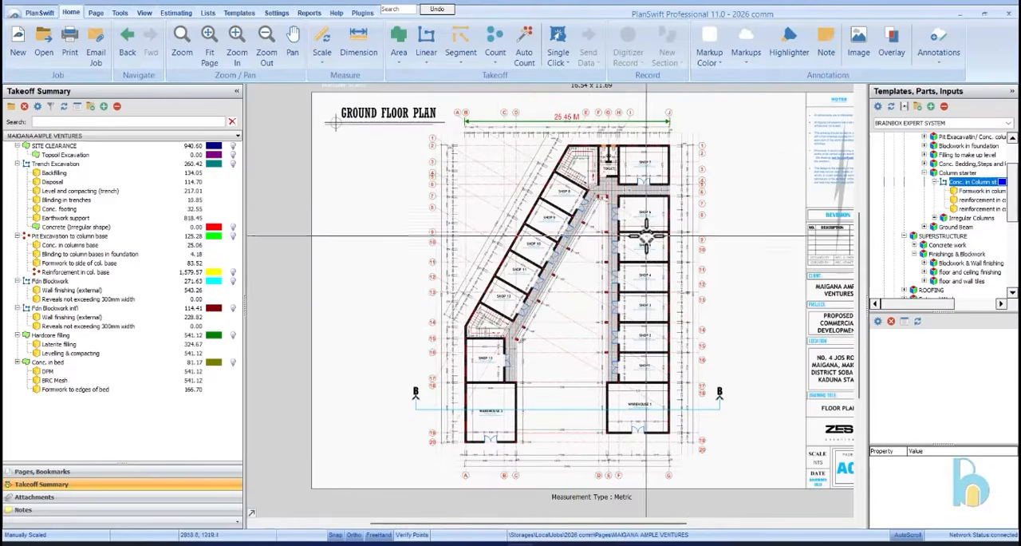
{"action": "scroll", "coordinate": [688, 284], "scroll_direction": "up", "scroll_amount": 1}
{"action": "scroll", "coordinate": [611, 229], "scroll_direction": "down", "scroll_amount": 1}
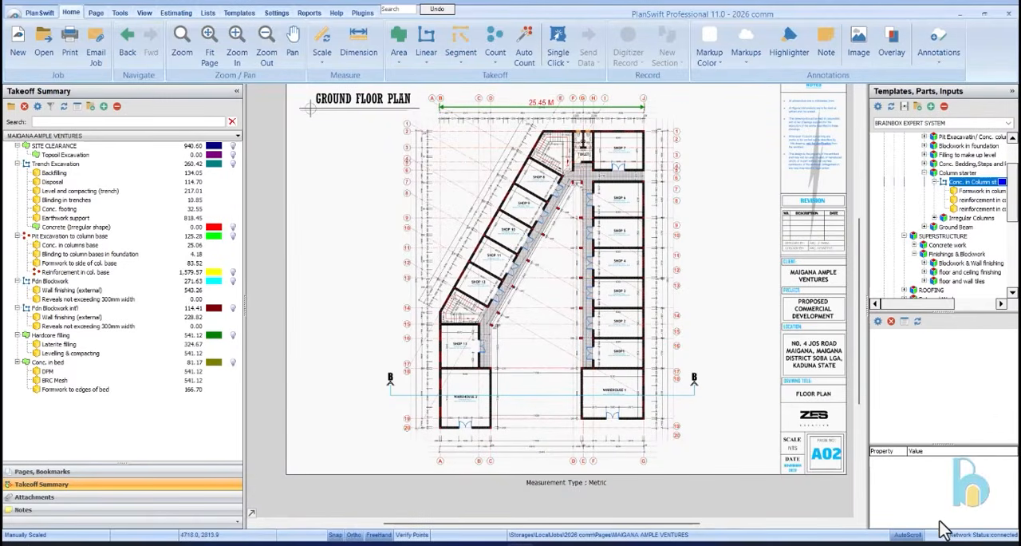
Calculate 58 - 13 in Calculator and add the Conc. in Column starter item with 45 columns, 0.23 m width and 0.23 m thickness
{"action": "key", "text": "XF86Calculator"}
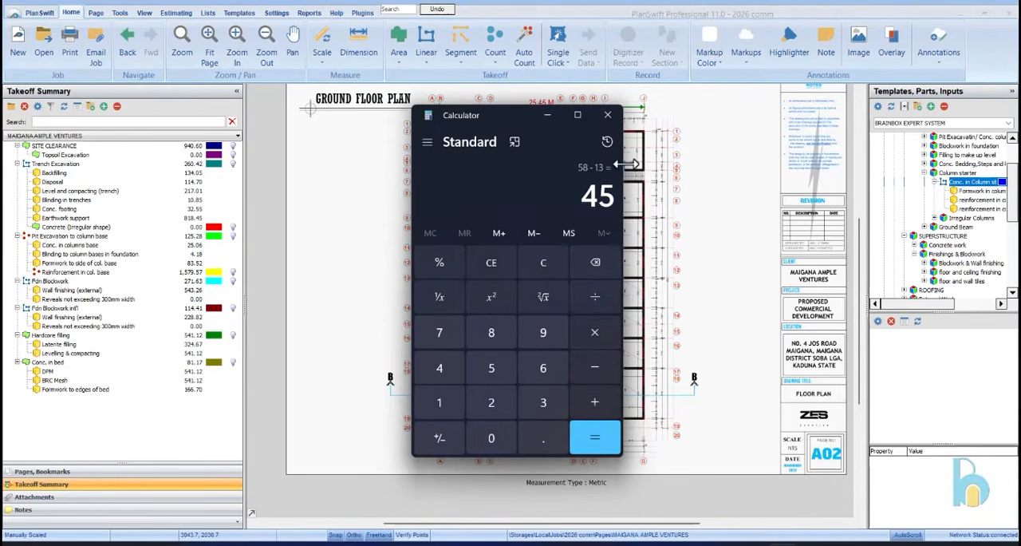
{"action": "left_click", "coordinate": [546, 114]}
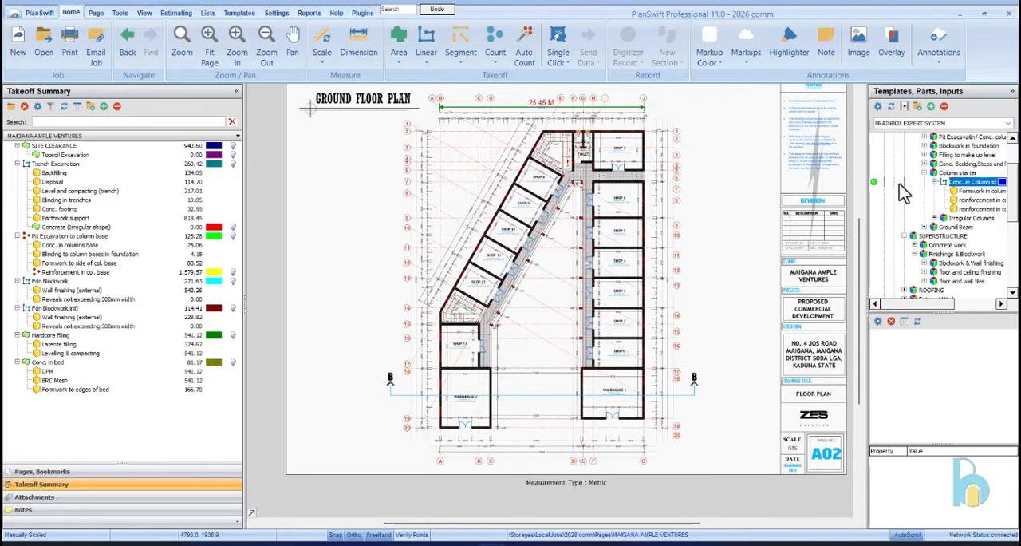
{"action": "left_click", "coordinate": [876, 183]}
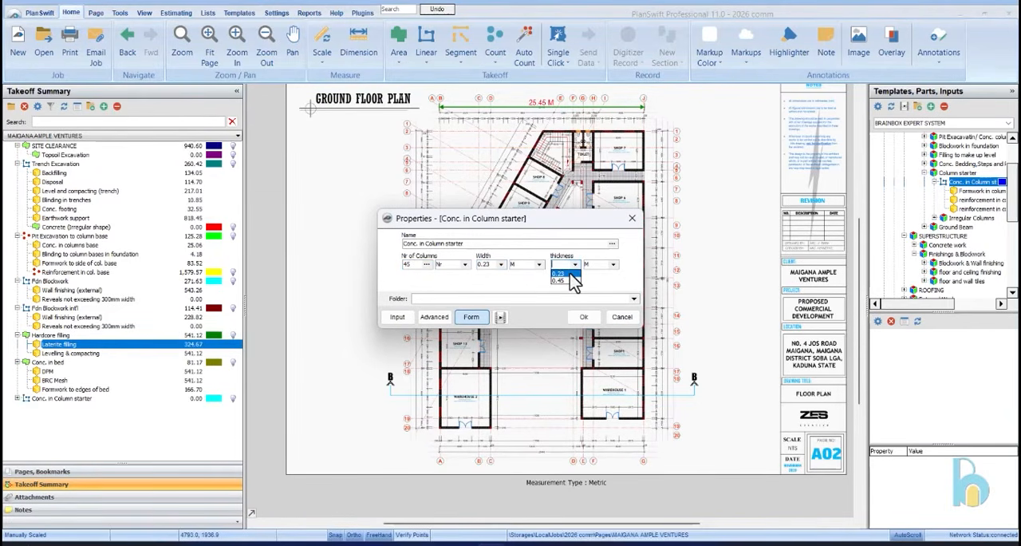
{"action": "left_click", "coordinate": [584, 317]}
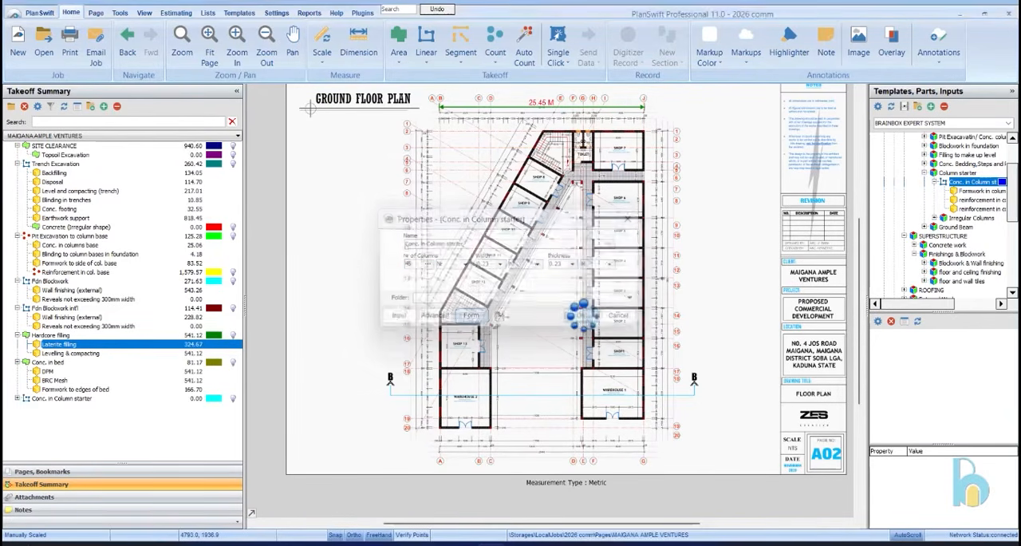
Draw the column starter as a vertical line about 1.2 m long in the blank area beside the grid bubbles, and stop recording
{"action": "scroll", "coordinate": [724, 341], "scroll_direction": "up", "scroll_amount": 2}
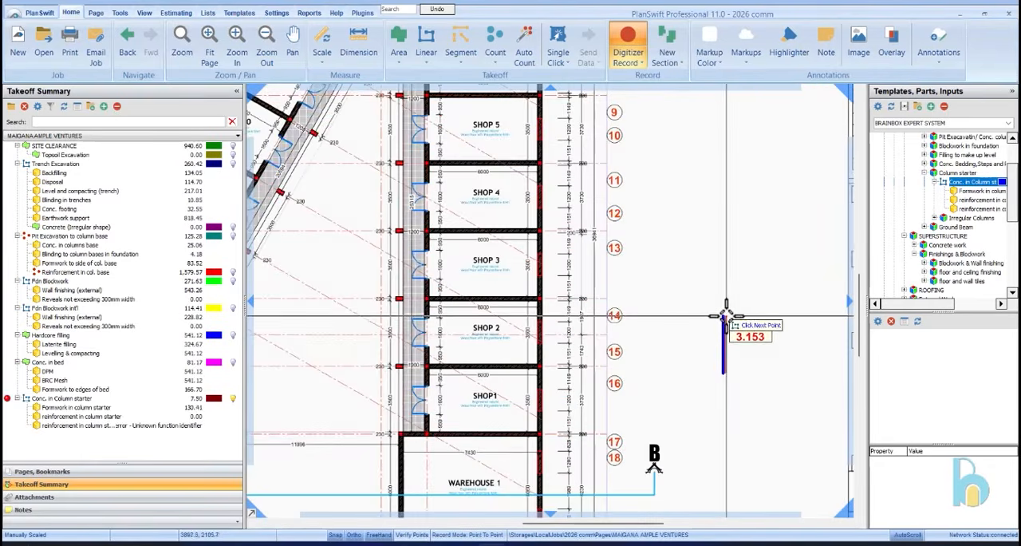
{"action": "scroll", "coordinate": [723, 324], "scroll_direction": "up", "scroll_amount": 2}
{"action": "scroll", "coordinate": [714, 319], "scroll_direction": "up", "scroll_amount": 2}
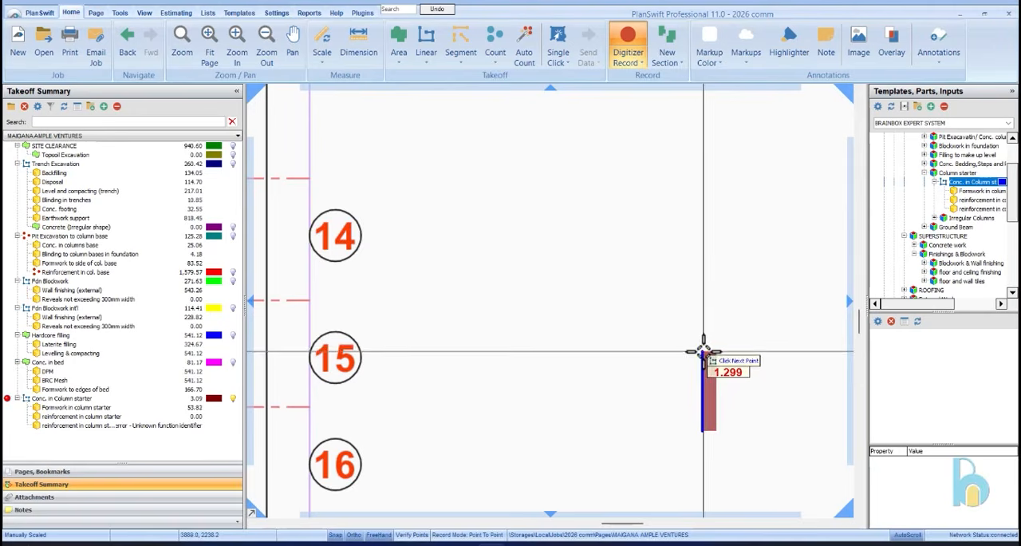
{"action": "scroll", "coordinate": [707, 356], "scroll_direction": "up", "scroll_amount": 2}
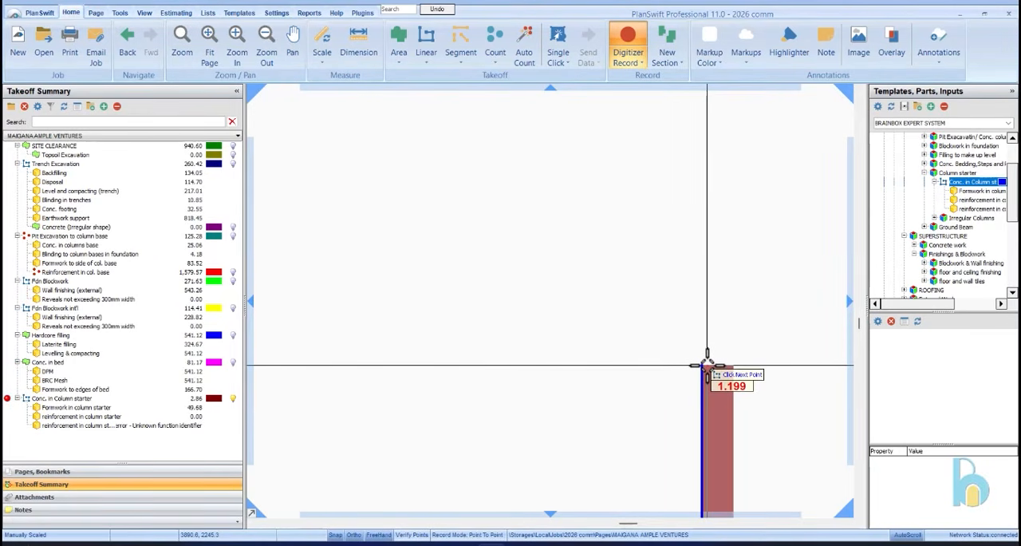
{"action": "scroll", "coordinate": [706, 366], "scroll_direction": "up", "scroll_amount": 1}
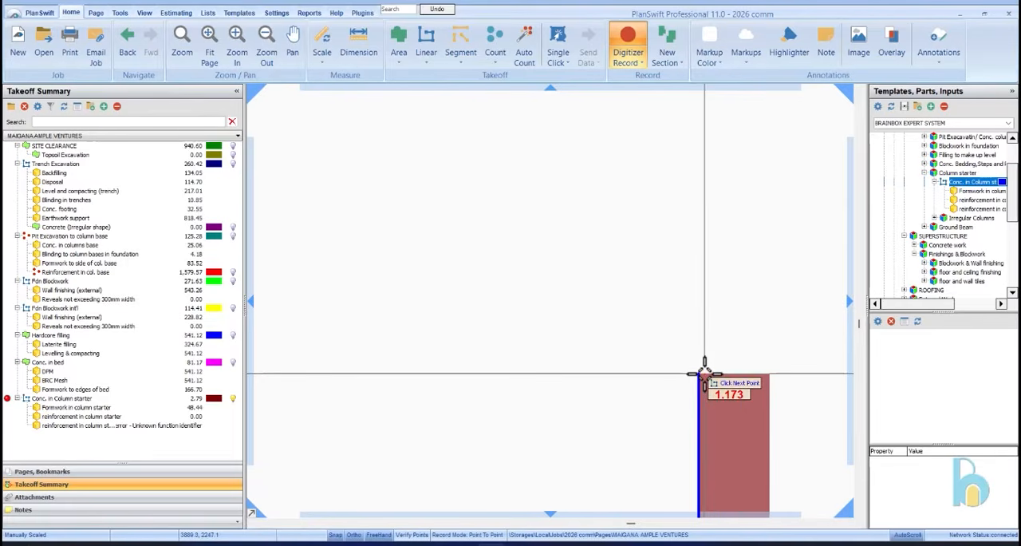
{"action": "left_click", "coordinate": [700, 364]}
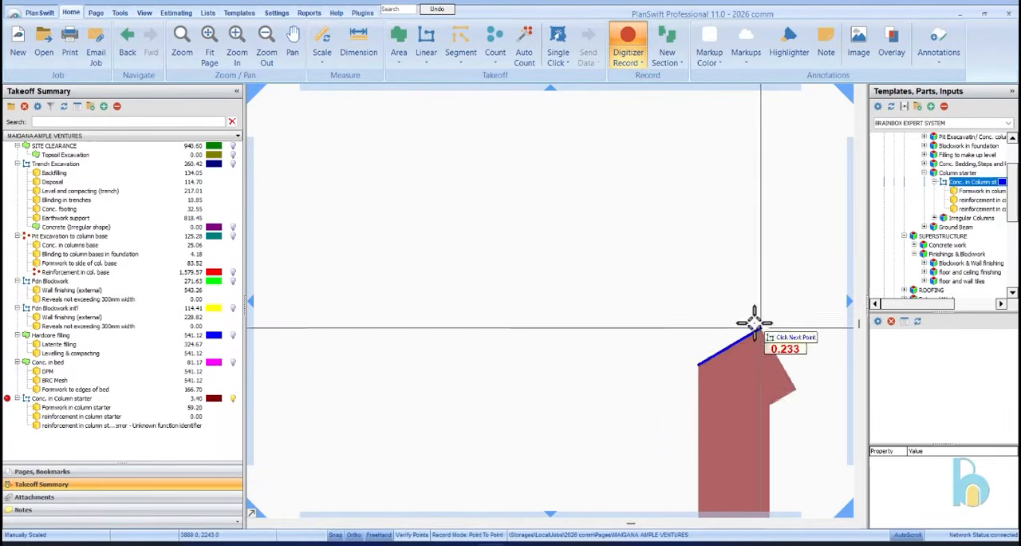
{"action": "left_click", "coordinate": [701, 361]}
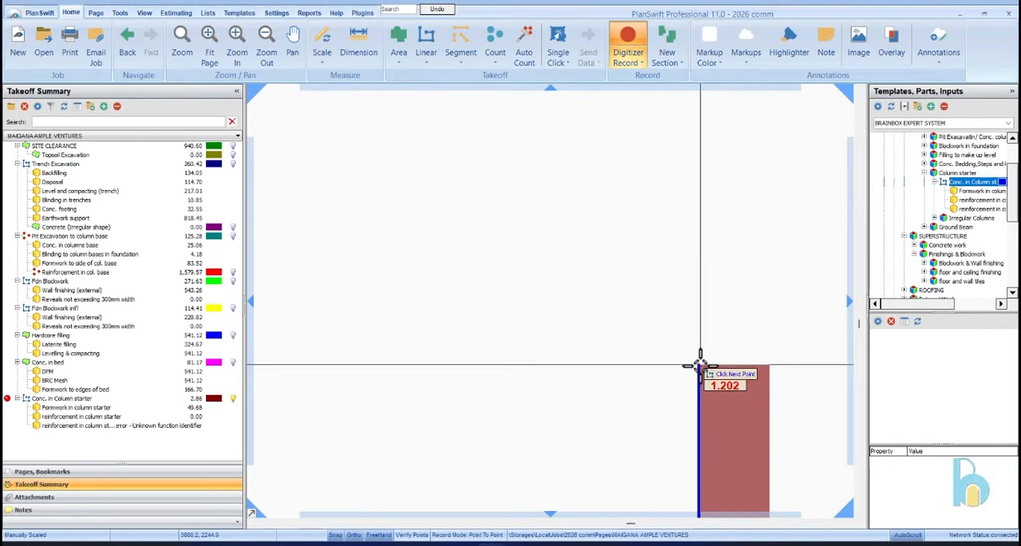
{"action": "left_click", "coordinate": [700, 365]}
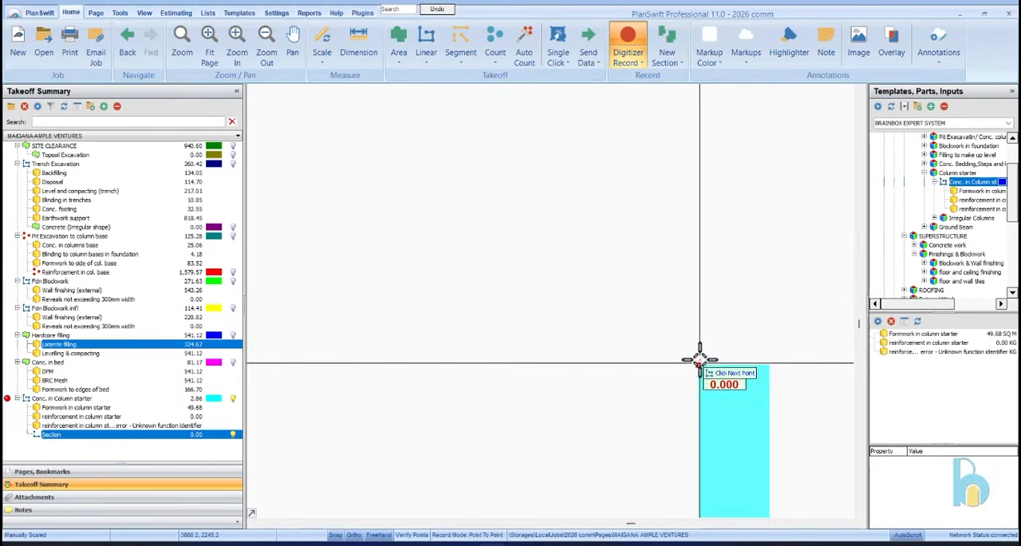
{"action": "scroll", "coordinate": [588, 244], "scroll_direction": "down", "scroll_amount": 3}
{"action": "key", "text": "Escape"}
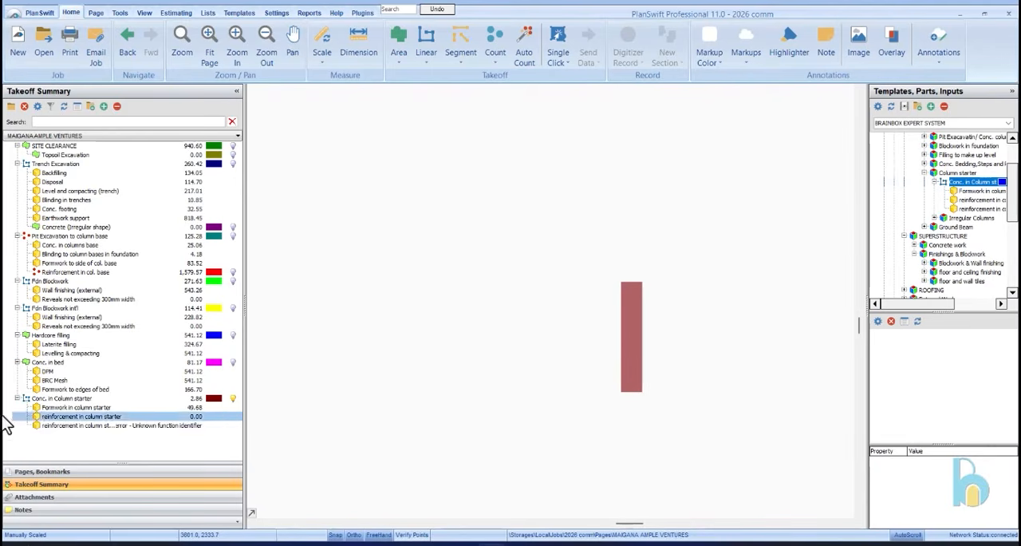
Duplicate the Conc. in Column starter item with 14 columns, 0.23 m width and 0.45 m thickness, and trace it over the existing strip
{"action": "left_click", "coordinate": [67, 399]}
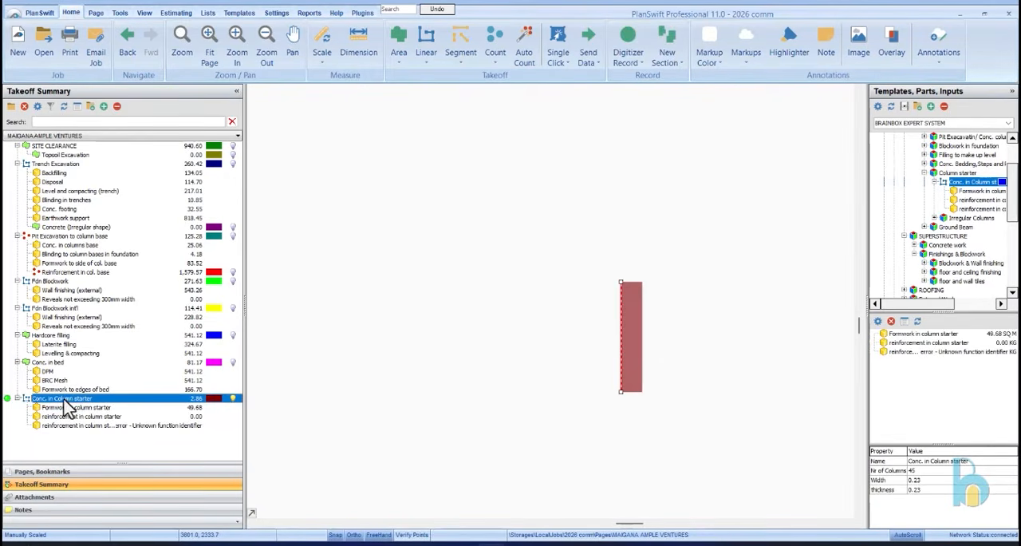
{"action": "right_click", "coordinate": [68, 407]}
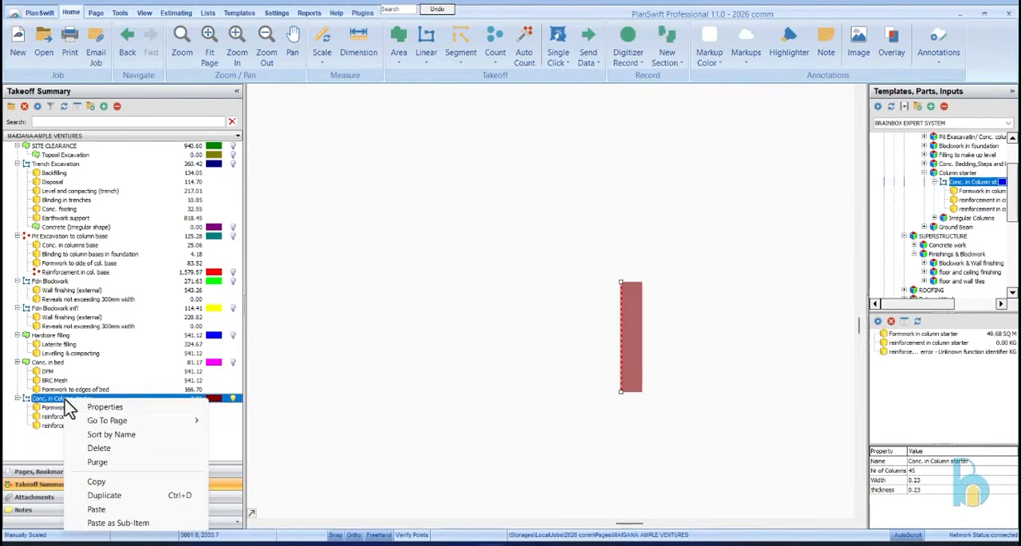
{"action": "left_click", "coordinate": [144, 495]}
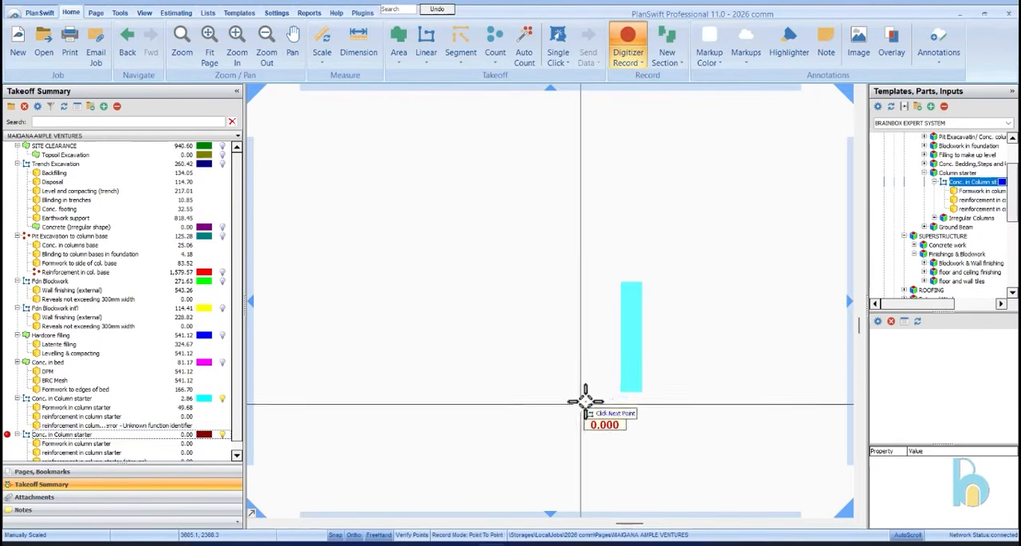
{"action": "left_click", "coordinate": [620, 391]}
{"action": "double_click", "coordinate": [621, 282]}
{"action": "right_click", "coordinate": [703, 285]}
{"action": "left_click", "coordinate": [727, 310]}
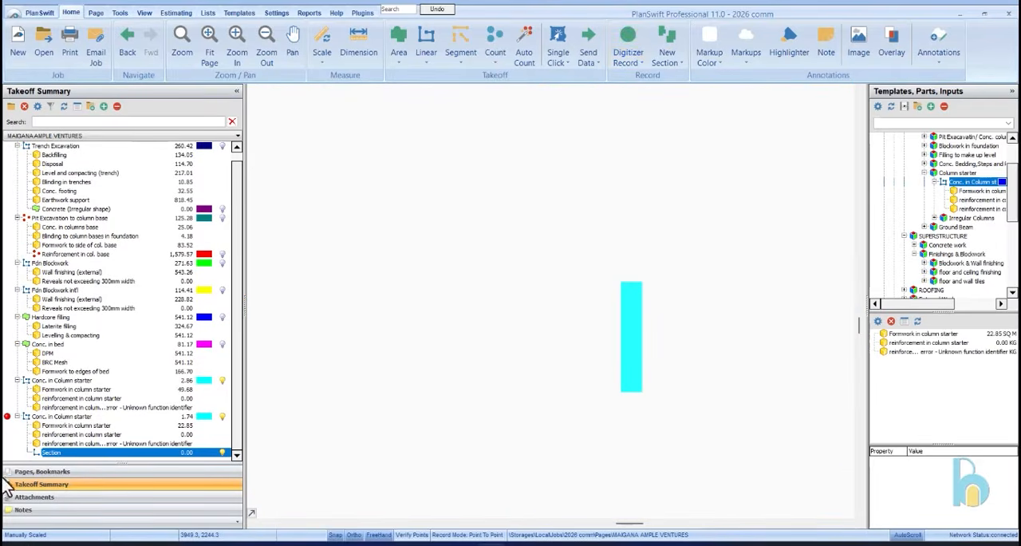
Set the 14-column Conc. in Column starter item's width to 0.45 m and thickness to 0.23 m
{"action": "double_click", "coordinate": [96, 426]}
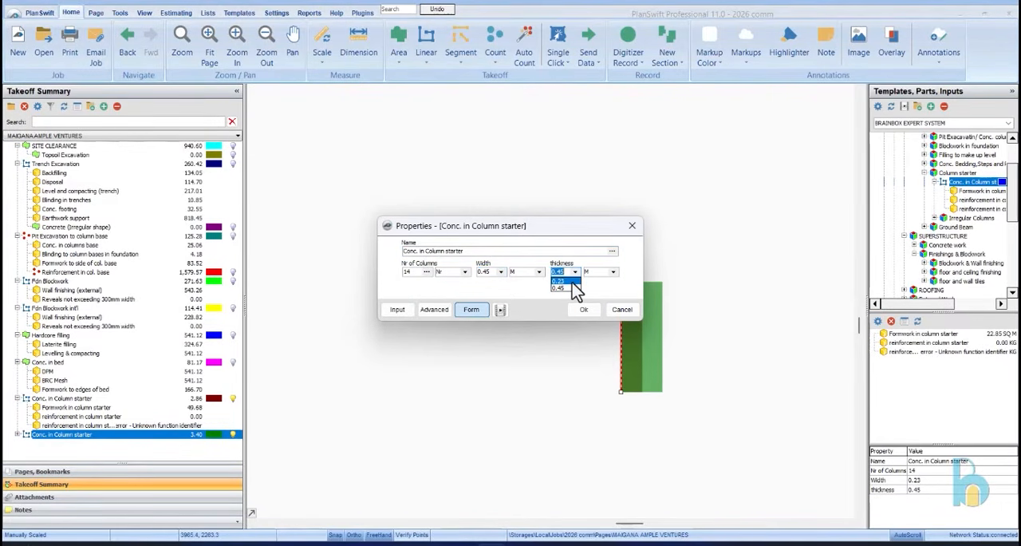
{"action": "left_click", "coordinate": [584, 311]}
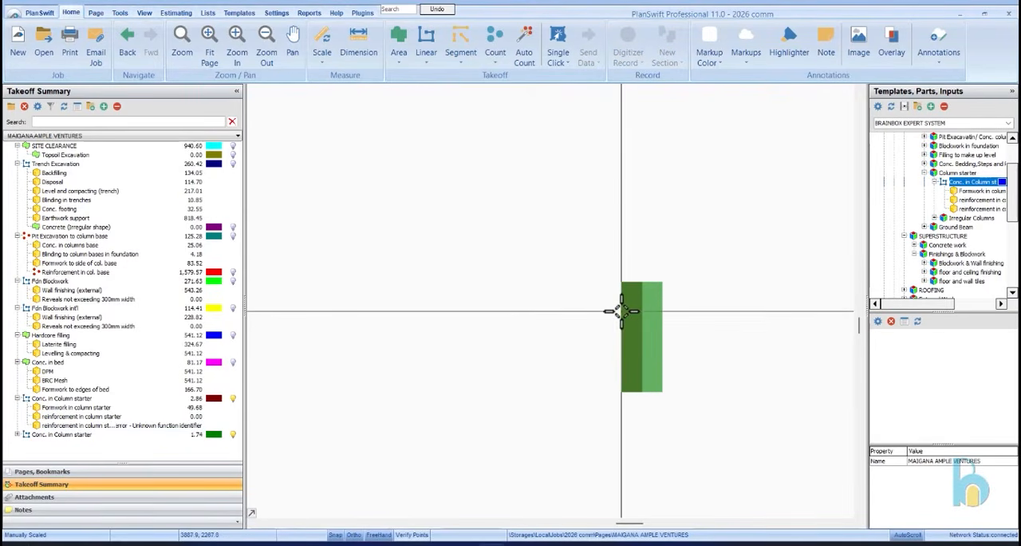
{"action": "mouse_move", "coordinate": [639, 315]}
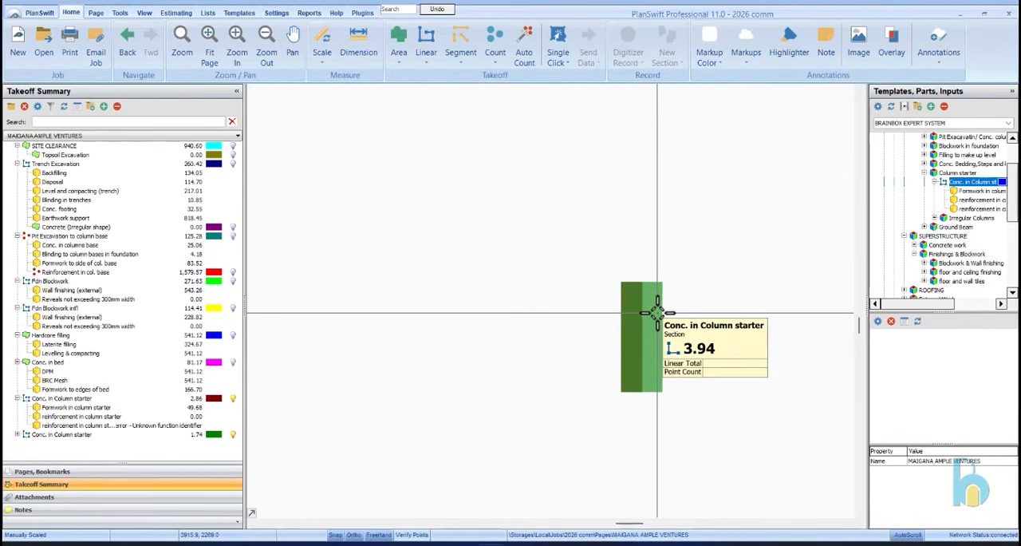
Set the 45-column starter's reinforcement to 16 mm bars, 1.577 kg bar weight, 4 straight bars, 0.60 m projection and 0.30 m bends
{"action": "left_click", "coordinate": [47, 399]}
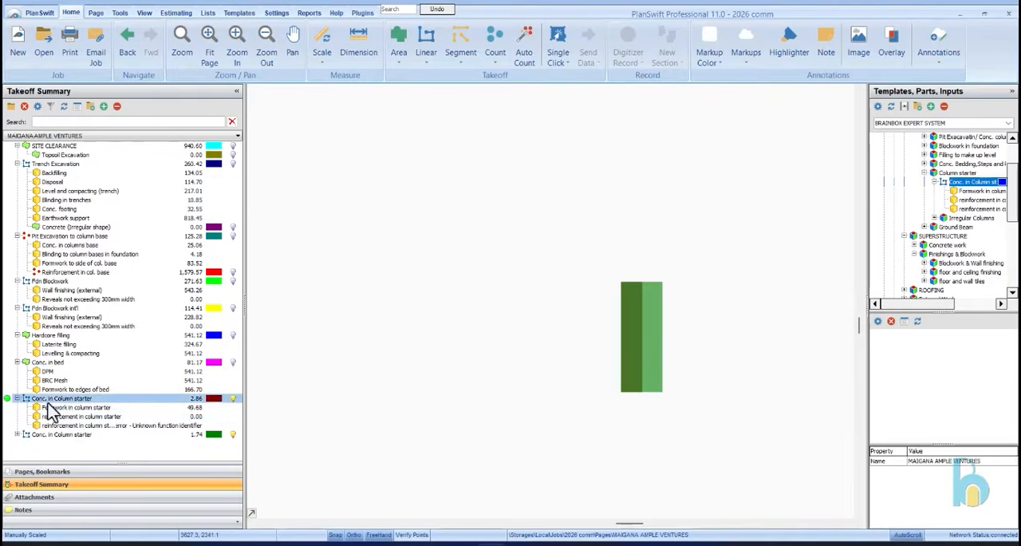
{"action": "left_click", "coordinate": [70, 417]}
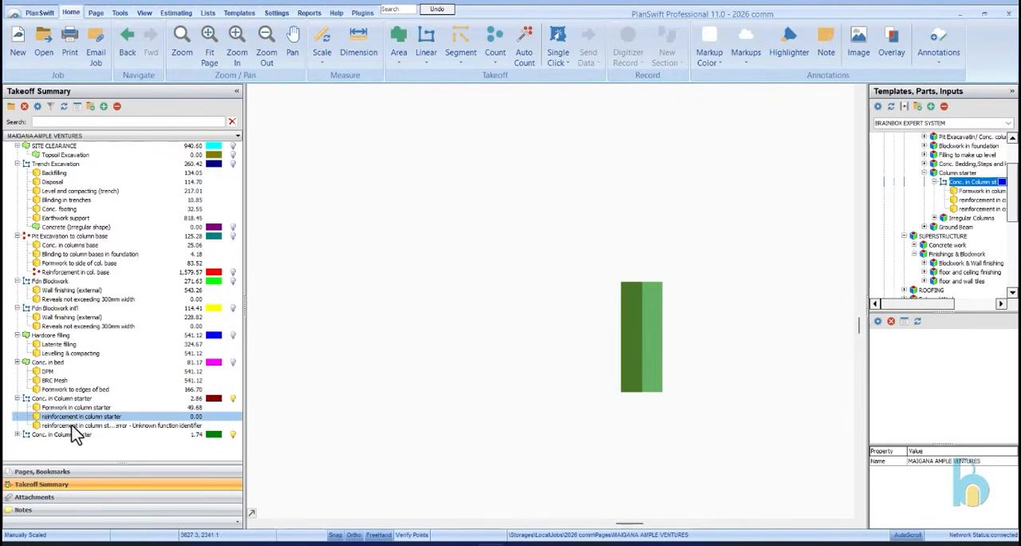
{"action": "left_click", "coordinate": [17, 435]}
{"action": "scroll", "coordinate": [122, 341], "scroll_direction": "down", "scroll_amount": 1}
{"action": "left_click", "coordinate": [86, 408]}
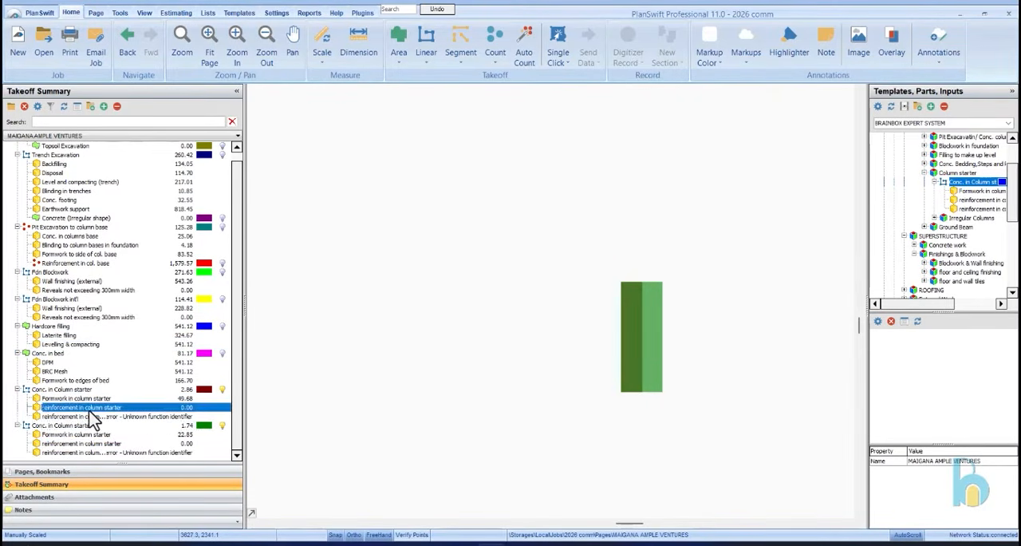
{"action": "double_click", "coordinate": [137, 411]}
{"action": "left_click", "coordinate": [470, 317]}
{"action": "left_click", "coordinate": [646, 266]}
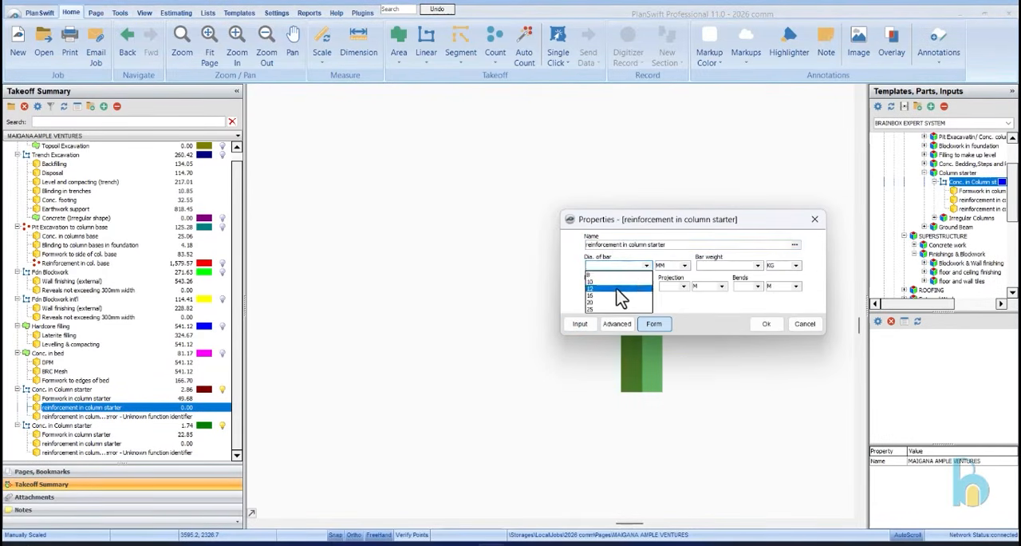
{"action": "left_click", "coordinate": [620, 289]}
{"action": "left_click", "coordinate": [646, 266]}
{"action": "left_click", "coordinate": [618, 296]}
{"action": "left_click", "coordinate": [758, 266]}
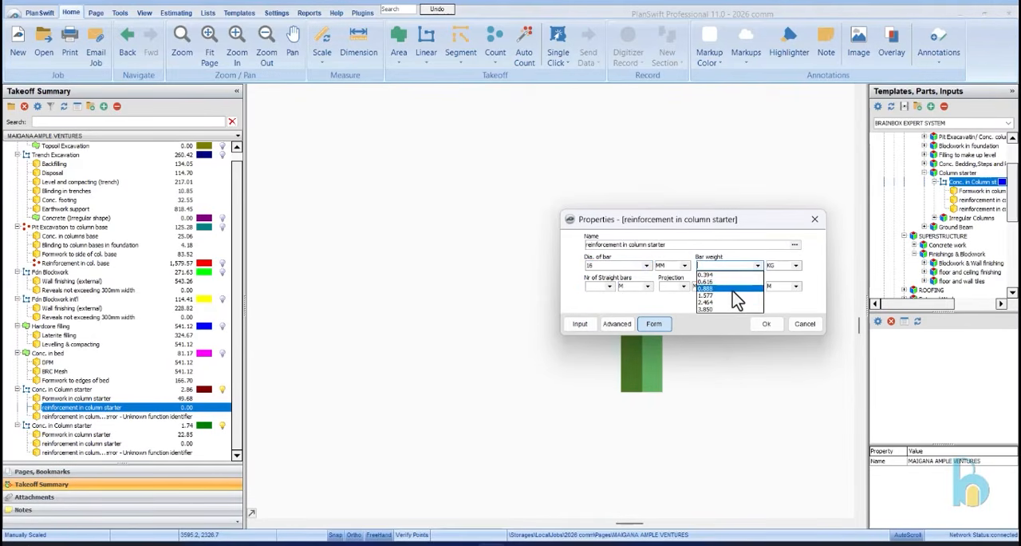
{"action": "left_click", "coordinate": [732, 292]}
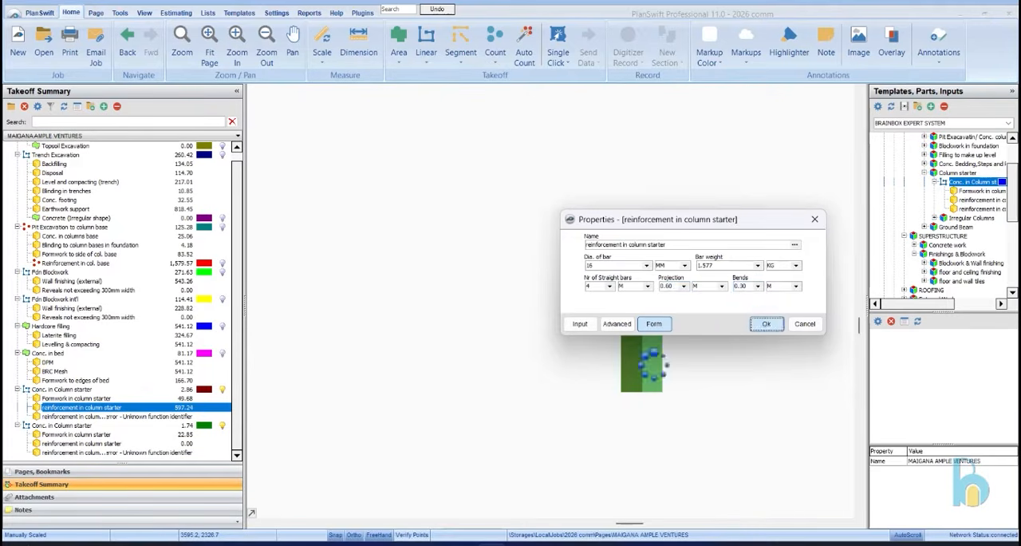
Set the 45-column starter's stirrups to 10 mm bars, 0.616 kg bar weight, 0.25 m centres, 0.05 m cover and 0.15 m hooks
{"action": "left_click", "coordinate": [171, 417]}
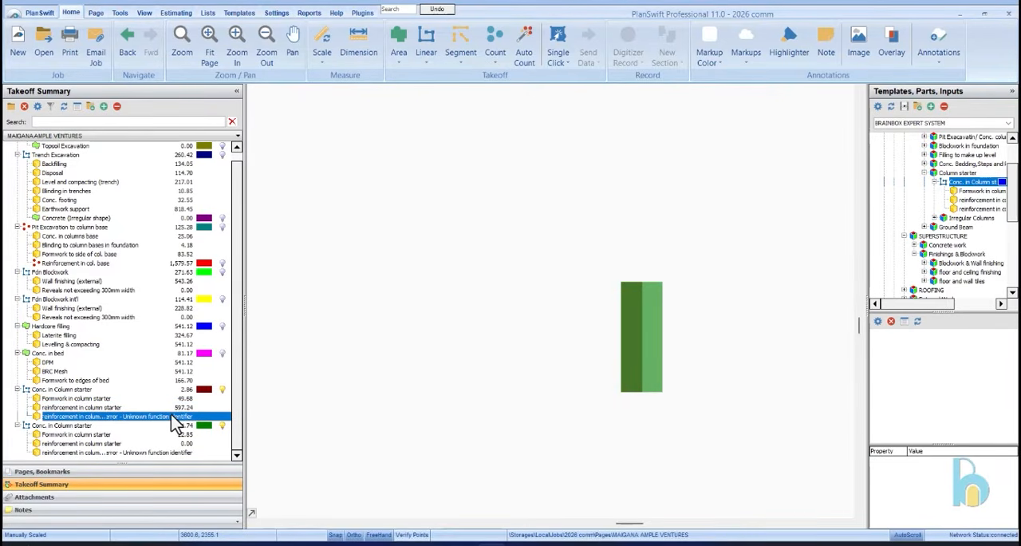
{"action": "double_click", "coordinate": [163, 418]}
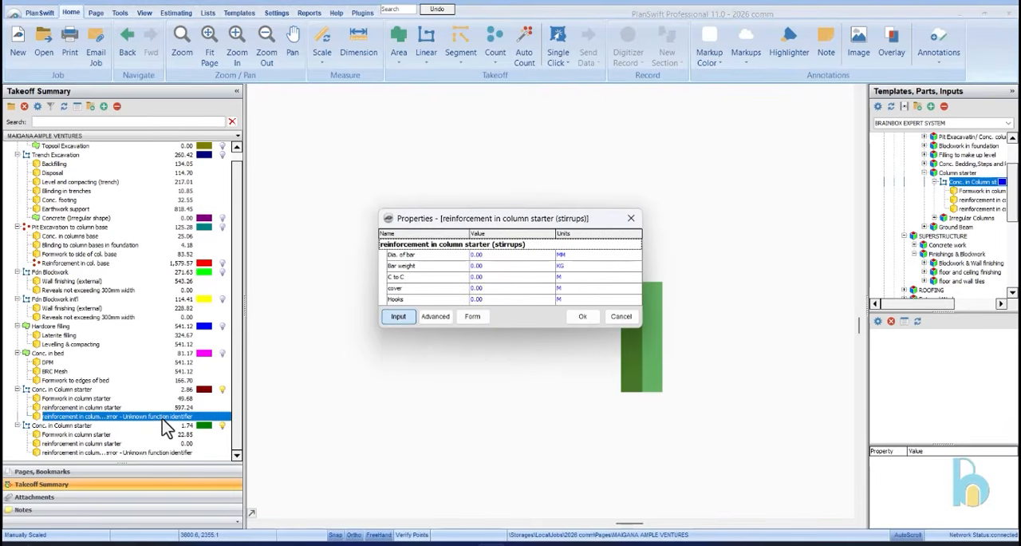
{"action": "left_click", "coordinate": [485, 317]}
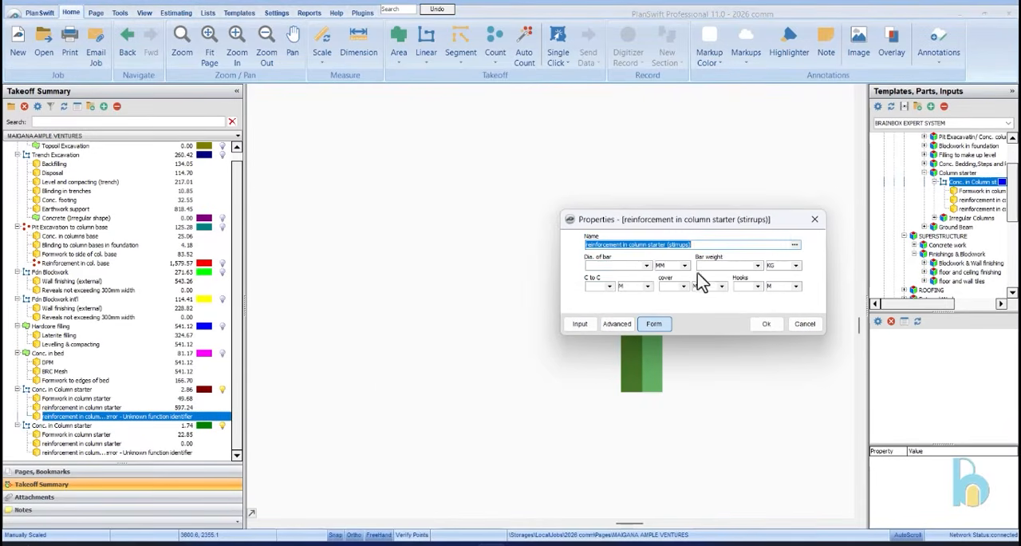
{"action": "left_click", "coordinate": [647, 266]}
{"action": "left_click", "coordinate": [636, 283]}
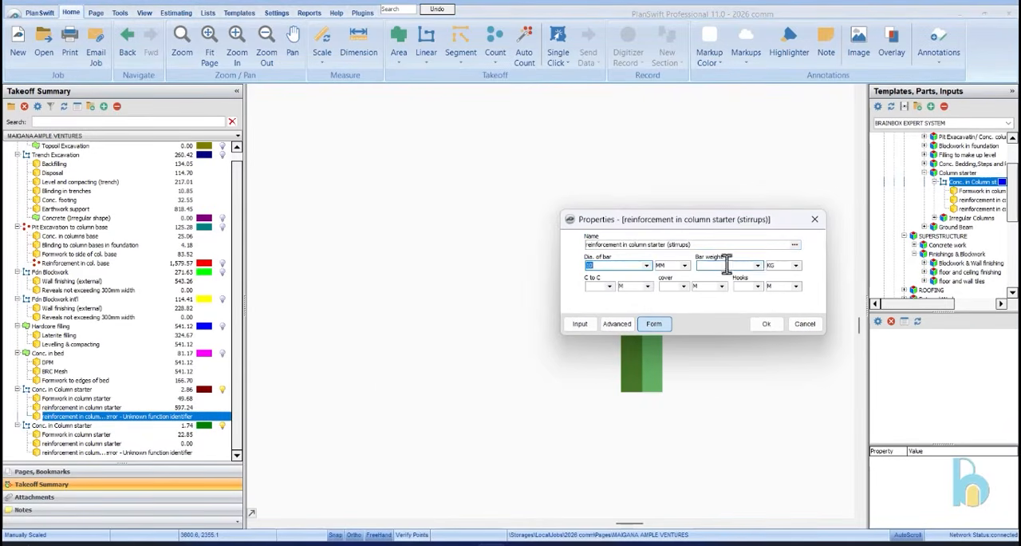
{"action": "left_click", "coordinate": [756, 265]}
{"action": "left_click", "coordinate": [748, 283]}
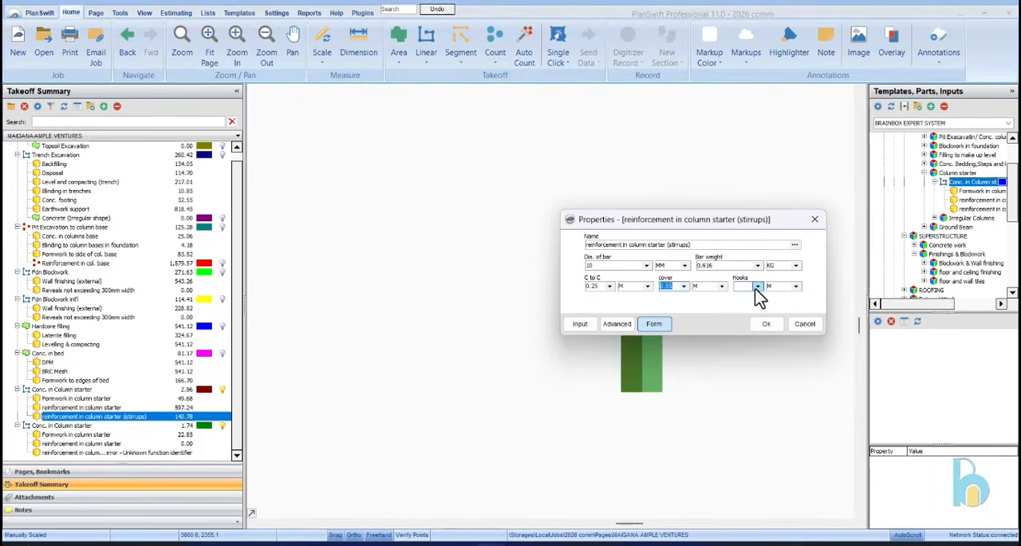
{"action": "left_click", "coordinate": [764, 324]}
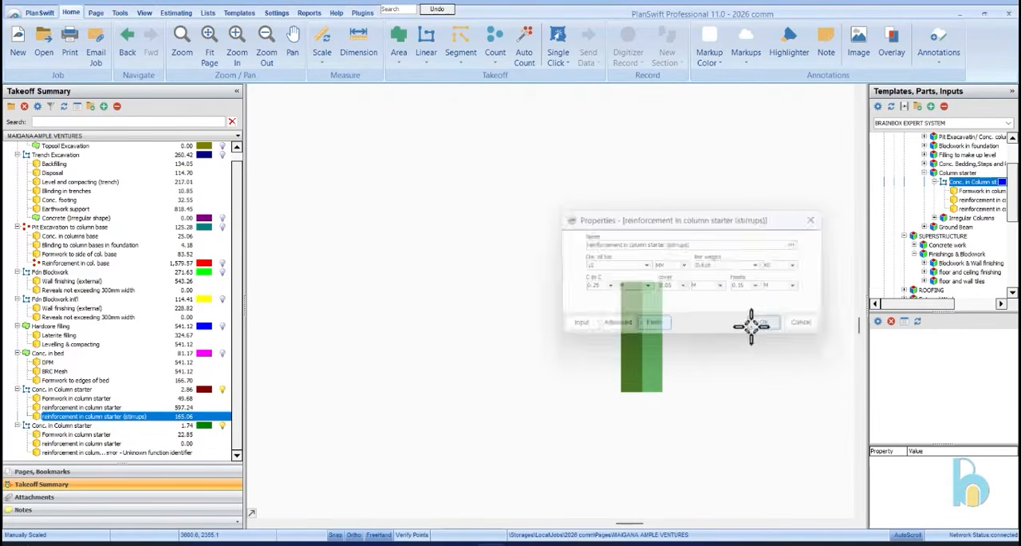
Fill in the 14-column starter's straight-bar reinforcement with the same bar settings as the 45-column item
{"action": "double_click", "coordinate": [158, 444]}
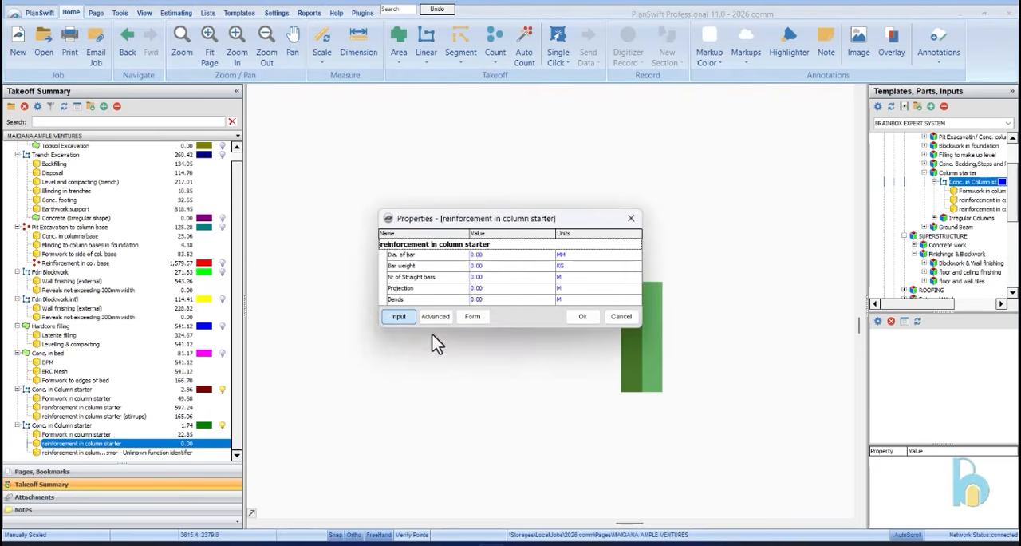
{"action": "left_click", "coordinate": [471, 315]}
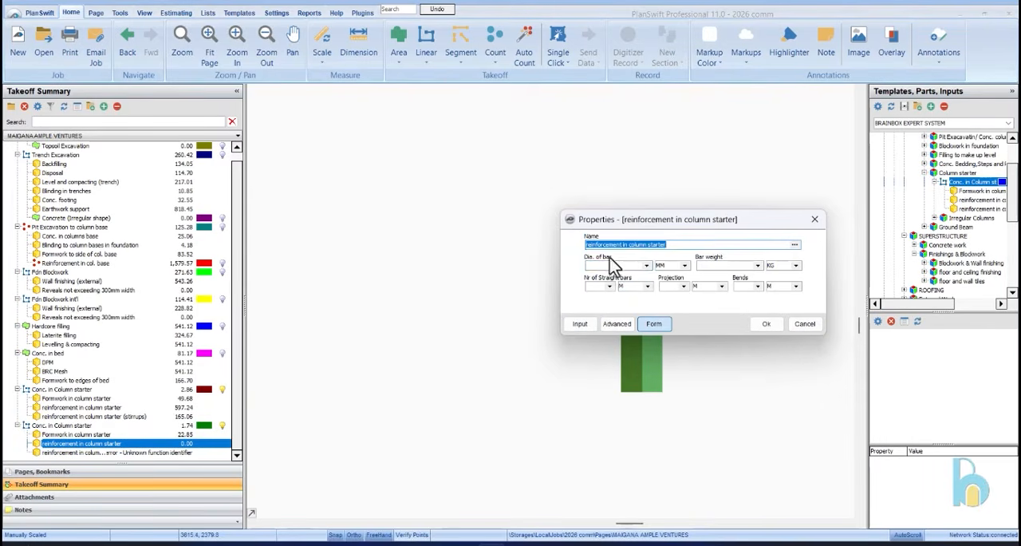
{"action": "left_click", "coordinate": [647, 266]}
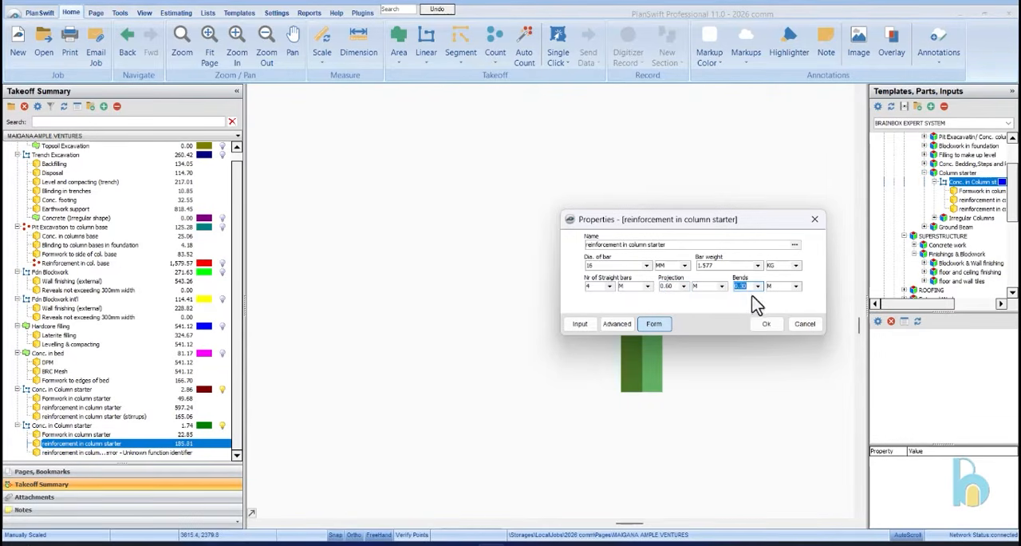
Set the 14-column starter's stirrups to 10 mm bars, 0.616 kg, 0.25 m centres and 0.10 m cover, and match the 45-column stirrups' cover to it
{"action": "double_click", "coordinate": [193, 453]}
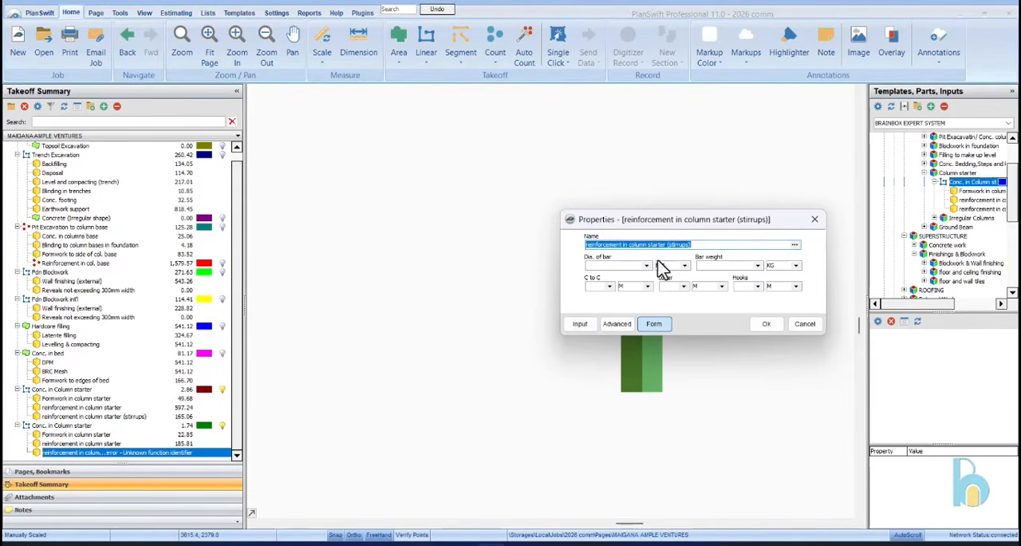
{"action": "left_click", "coordinate": [648, 266]}
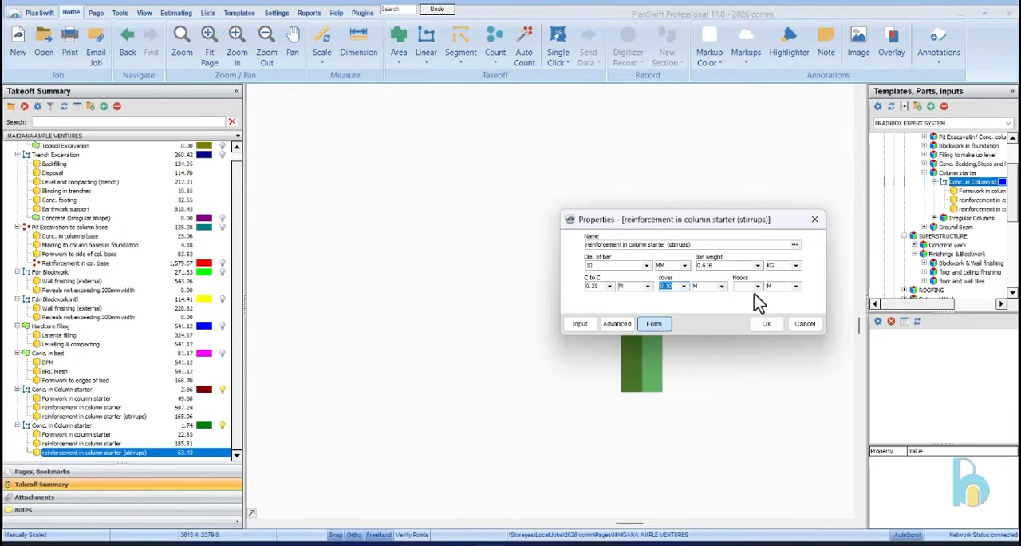
{"action": "double_click", "coordinate": [137, 417]}
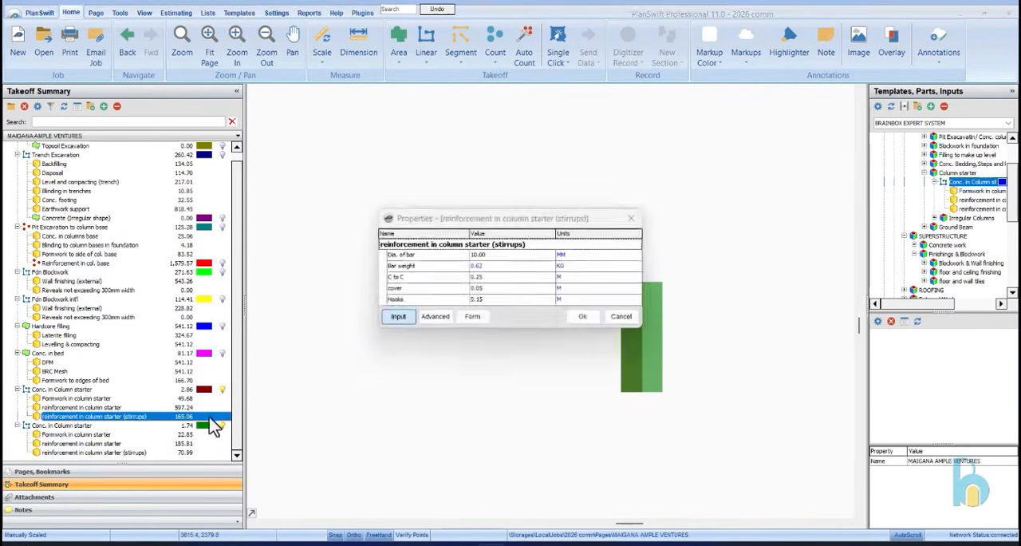
{"action": "left_click", "coordinate": [472, 317]}
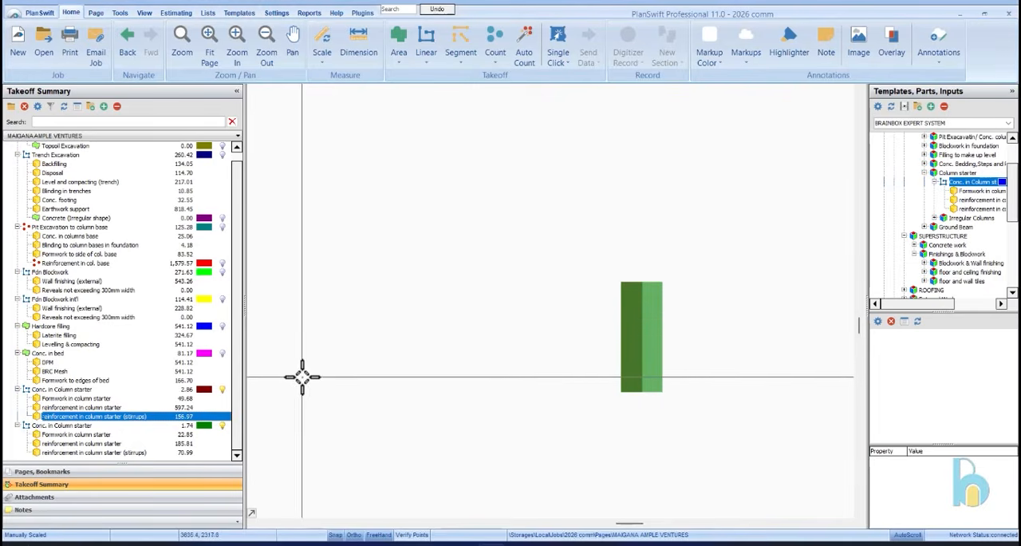
Collapse the Column starter and Finishings & Blockwork templates, and expand Conc. in Lintels within the Superstructure concrete work
{"action": "left_click", "coordinate": [102, 390]}
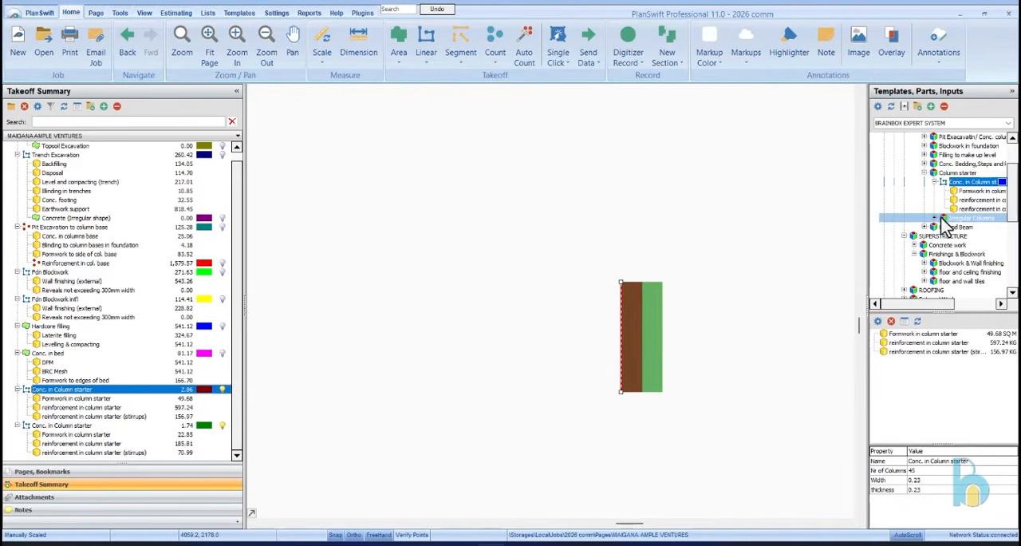
{"action": "left_click", "coordinate": [935, 182]}
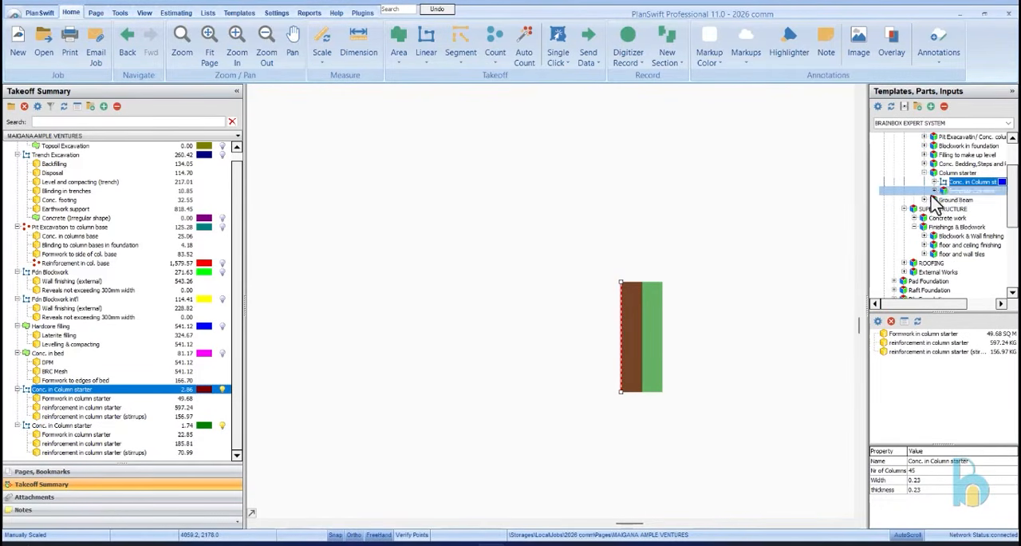
{"action": "left_click", "coordinate": [924, 172]}
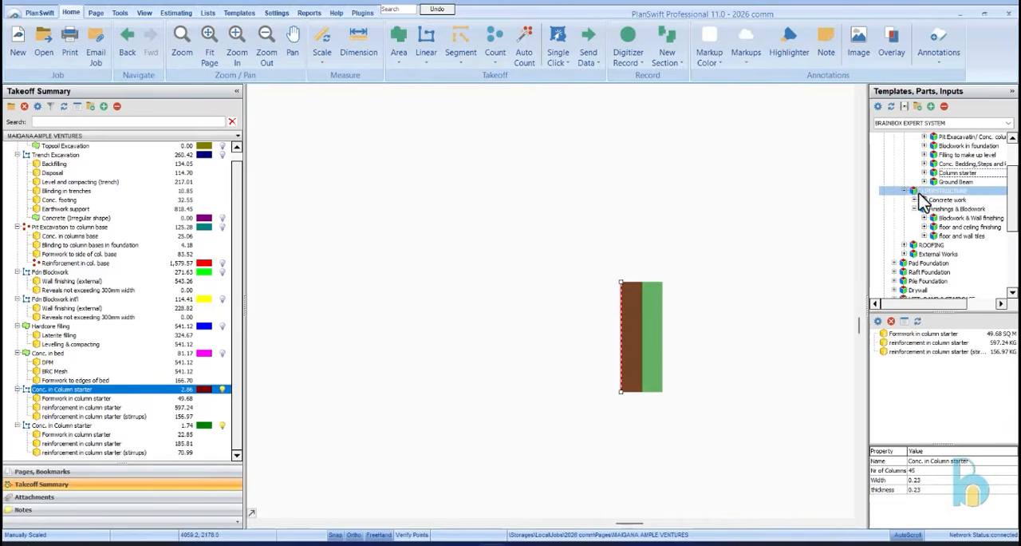
{"action": "left_click", "coordinate": [914, 209]}
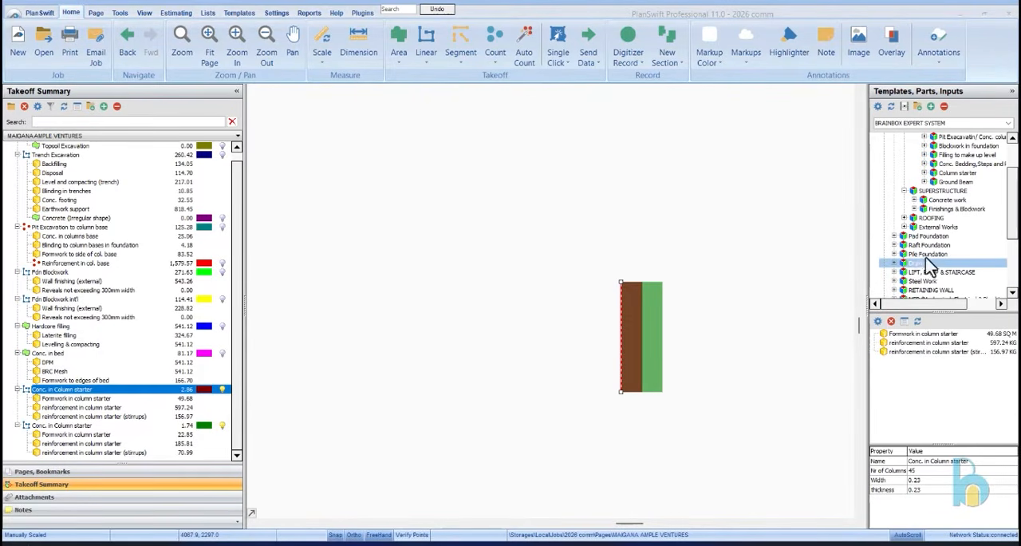
{"action": "left_click", "coordinate": [922, 199]}
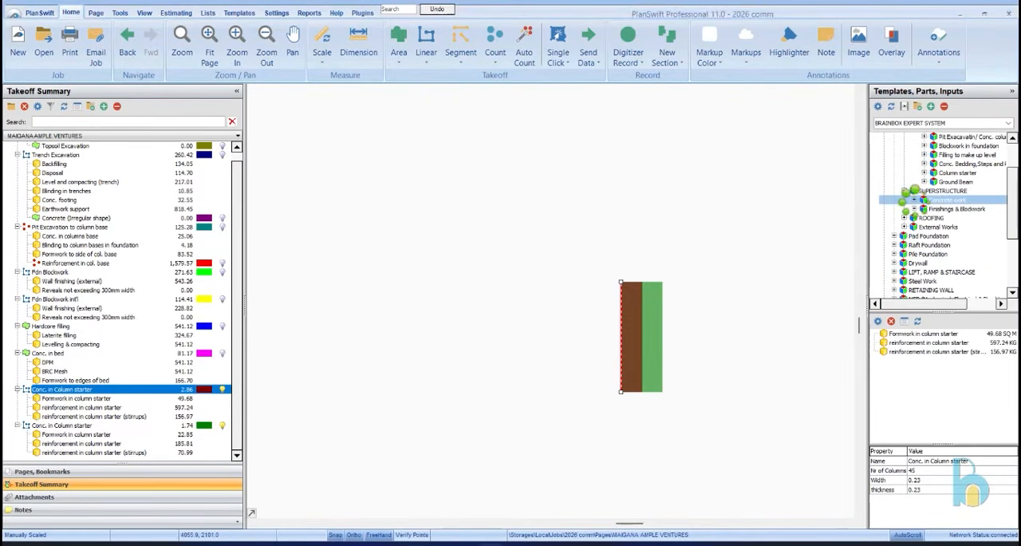
{"action": "left_click", "coordinate": [926, 210]}
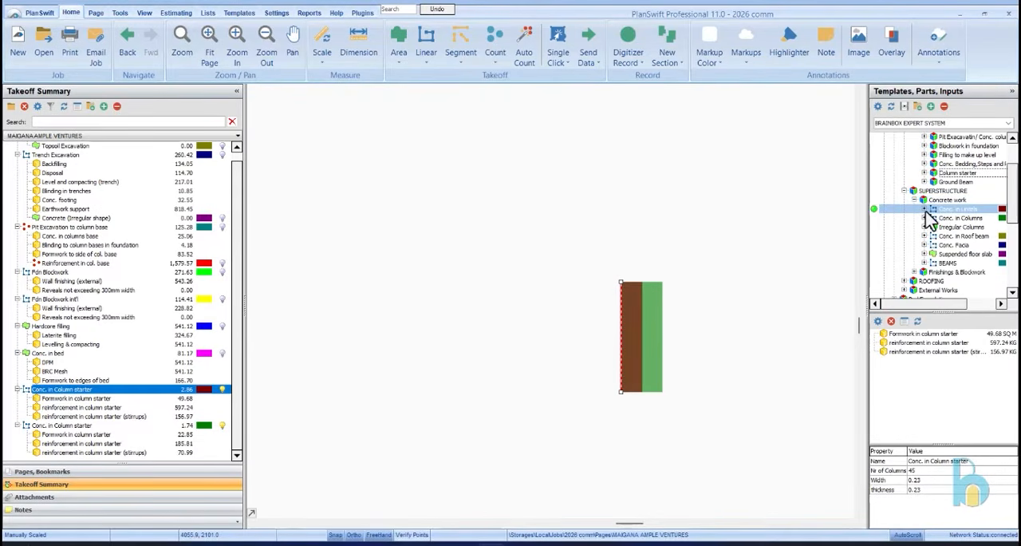
Add the Conc. in Lintels item to the ground floor plan with 0.23 m width, 0.23 m thickness and 0.45 m extension
{"action": "scroll", "coordinate": [710, 270], "scroll_direction": "down", "scroll_amount": 5}
{"action": "scroll", "coordinate": [703, 271], "scroll_direction": "down", "scroll_amount": 2}
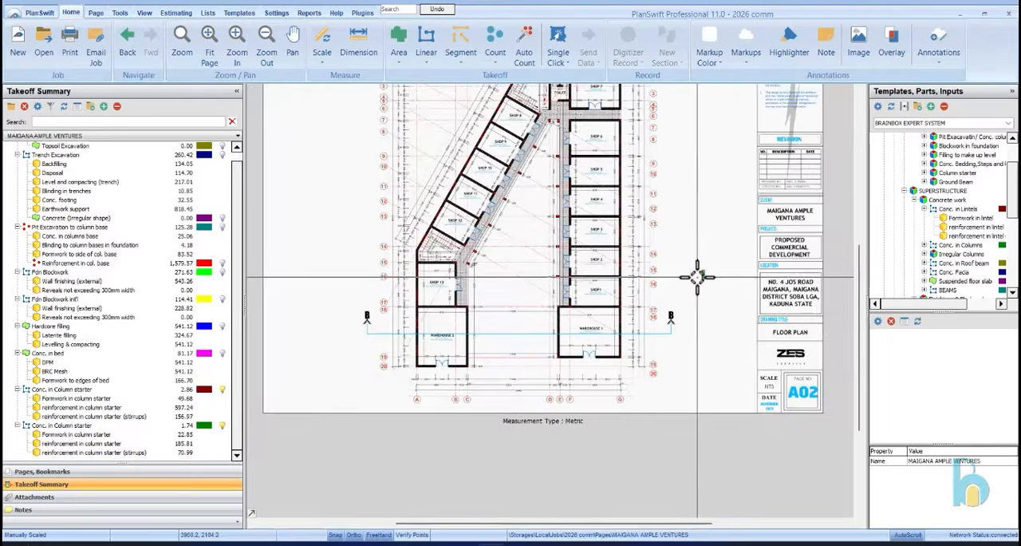
{"action": "left_click", "coordinate": [949, 228]}
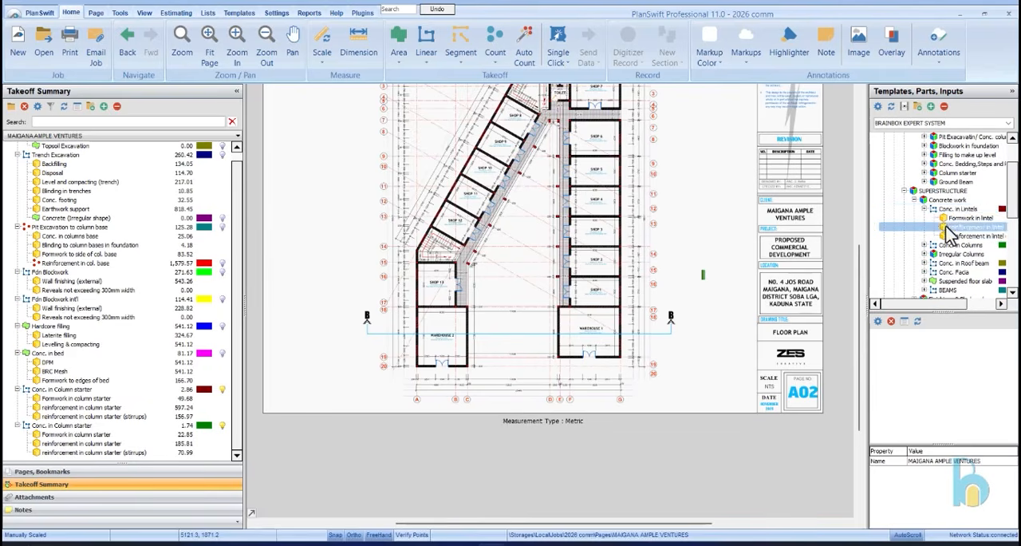
{"action": "scroll", "coordinate": [625, 144], "scroll_direction": "up", "scroll_amount": 3}
{"action": "scroll", "coordinate": [575, 331], "scroll_direction": "down", "scroll_amount": 3}
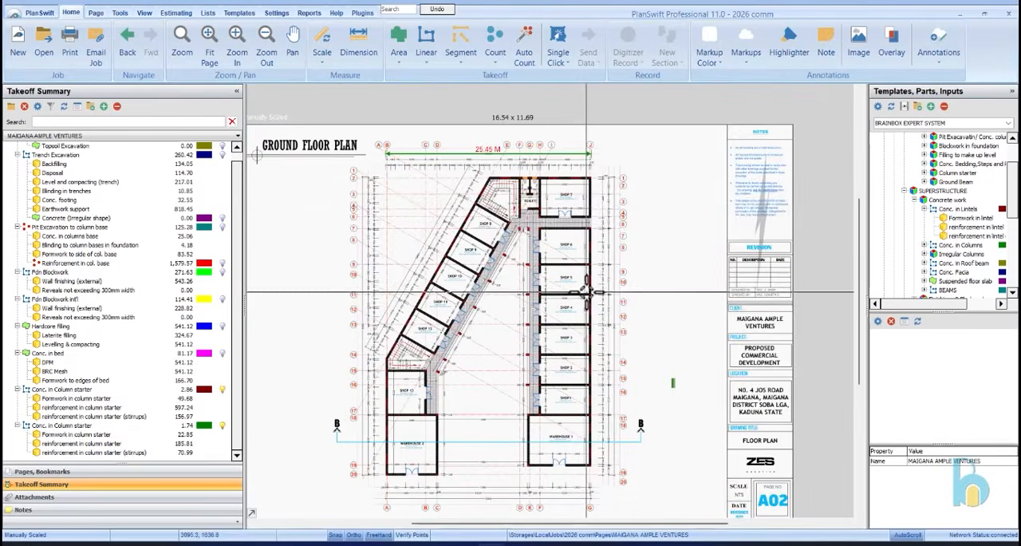
{"action": "scroll", "coordinate": [605, 196], "scroll_direction": "up", "scroll_amount": 2}
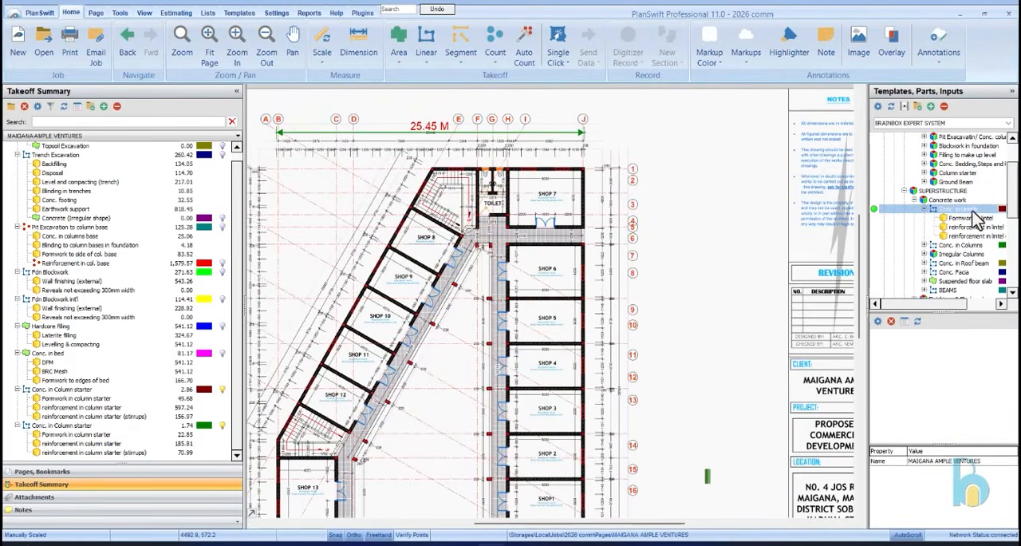
{"action": "mouse_move", "coordinate": [965, 217]}
{"action": "left_mouse_down"}
{"action": "mouse_move", "coordinate": [878, 225]}
{"action": "mouse_move", "coordinate": [599, 204]}
{"action": "left_mouse_up"}
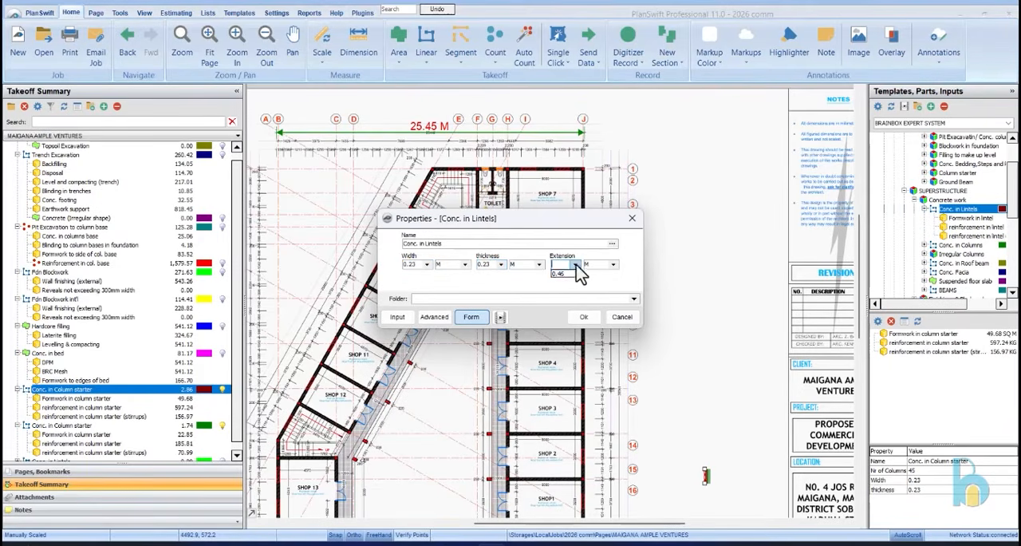
{"action": "left_click", "coordinate": [586, 317]}
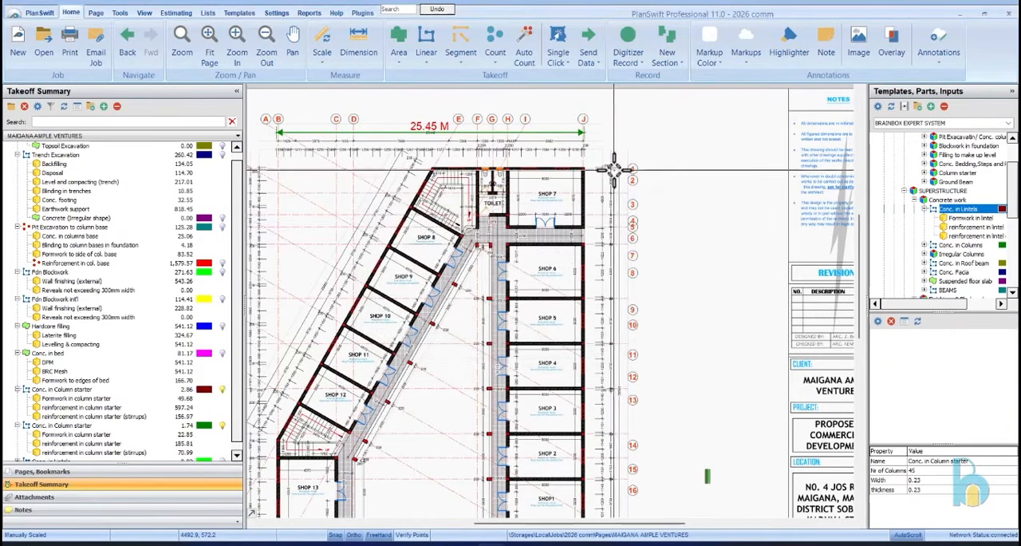
Trace the lintel from Shop 7's outer corner down the shops' straight outer wall and across Warehouse 1's door wall
{"action": "scroll", "coordinate": [610, 170], "scroll_direction": "up", "scroll_amount": 3}
{"action": "left_click", "coordinate": [534, 153]}
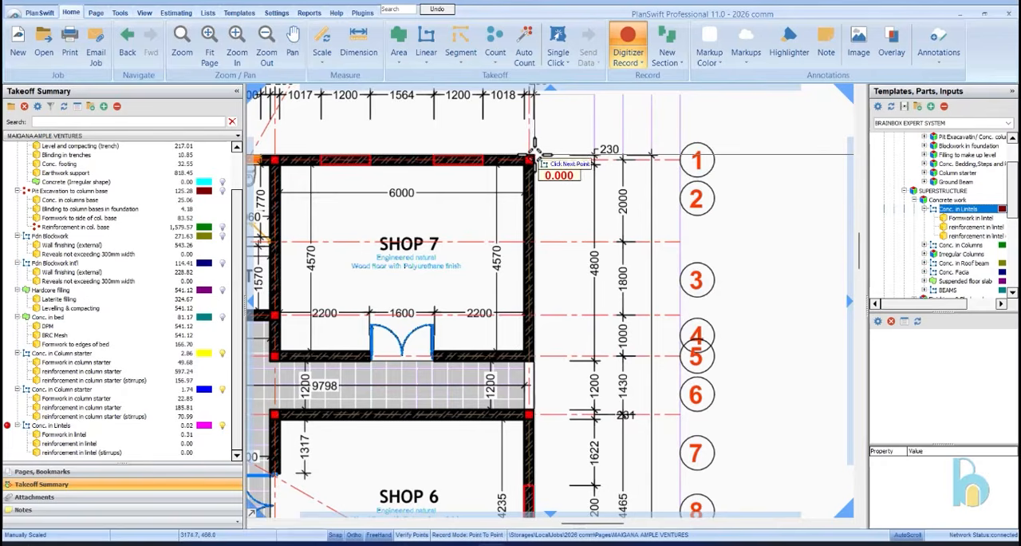
{"action": "scroll", "coordinate": [536, 149], "scroll_direction": "down", "scroll_amount": 3}
{"action": "scroll", "coordinate": [554, 228], "scroll_direction": "up", "scroll_amount": 4}
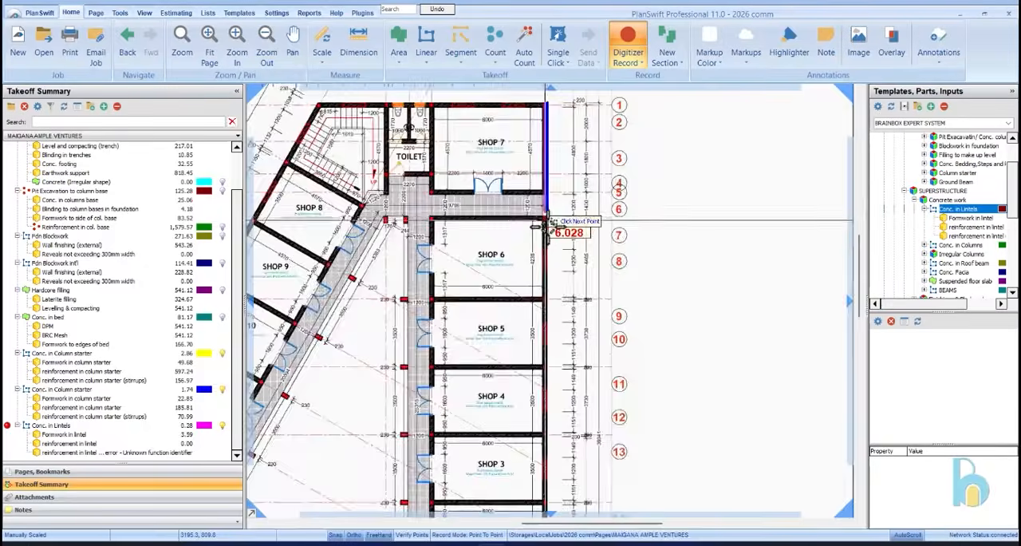
{"action": "scroll", "coordinate": [563, 144], "scroll_direction": "down", "scroll_amount": 3}
{"action": "scroll", "coordinate": [538, 292], "scroll_direction": "up", "scroll_amount": 4}
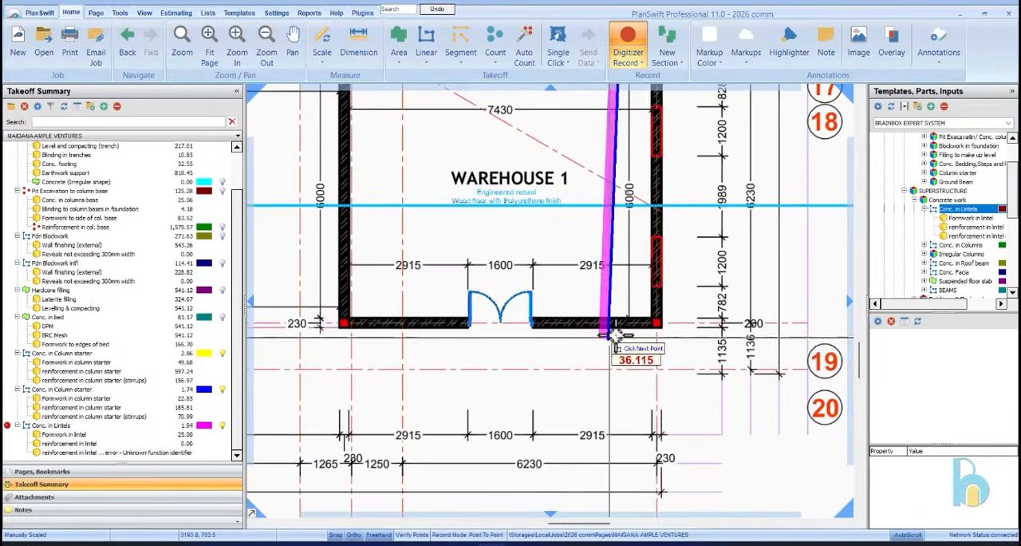
{"action": "left_click", "coordinate": [663, 327]}
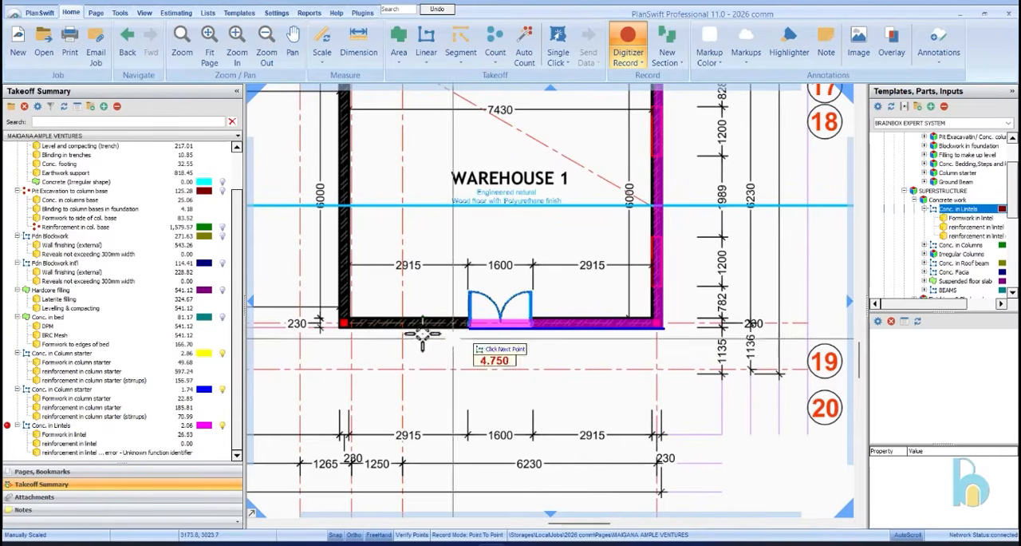
{"action": "left_click", "coordinate": [339, 327]}
Continue the lintel up Warehouse 1's courtyard wall and along the corridor wall of Shops 1 to 6, ending that section at Shop 6's corner
{"action": "scroll", "coordinate": [359, 415], "scroll_direction": "down", "scroll_amount": 3}
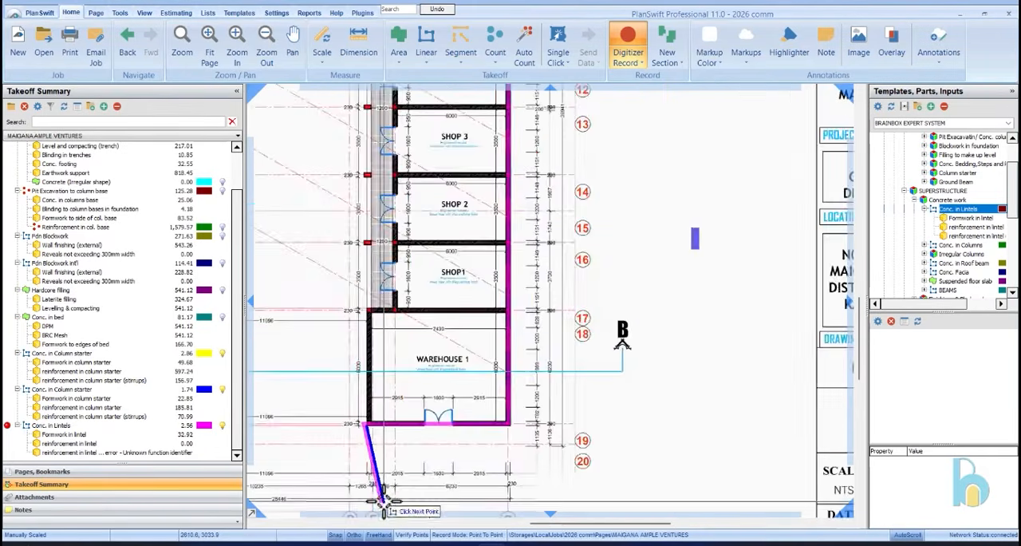
{"action": "scroll", "coordinate": [367, 391], "scroll_direction": "up", "scroll_amount": 4}
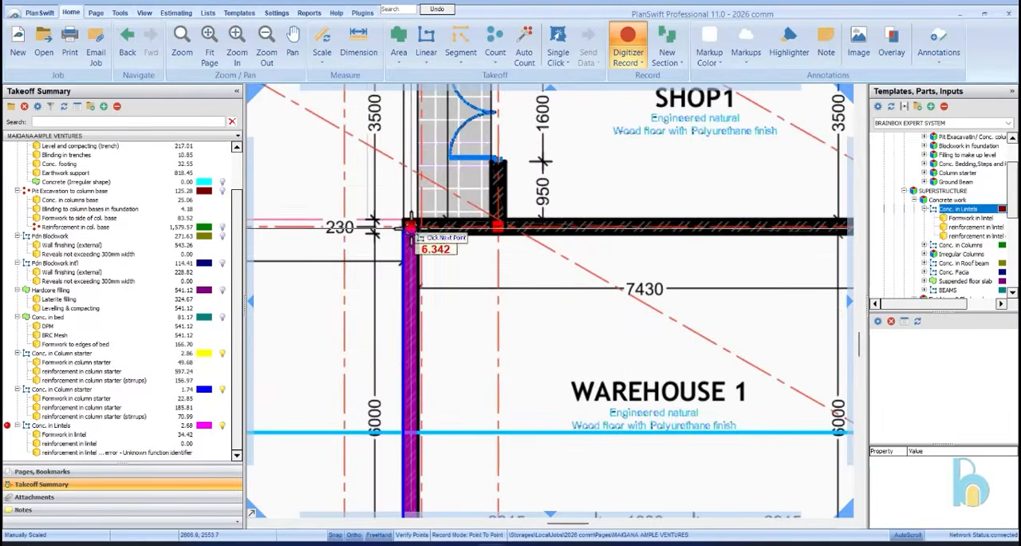
{"action": "left_click", "coordinate": [408, 225]}
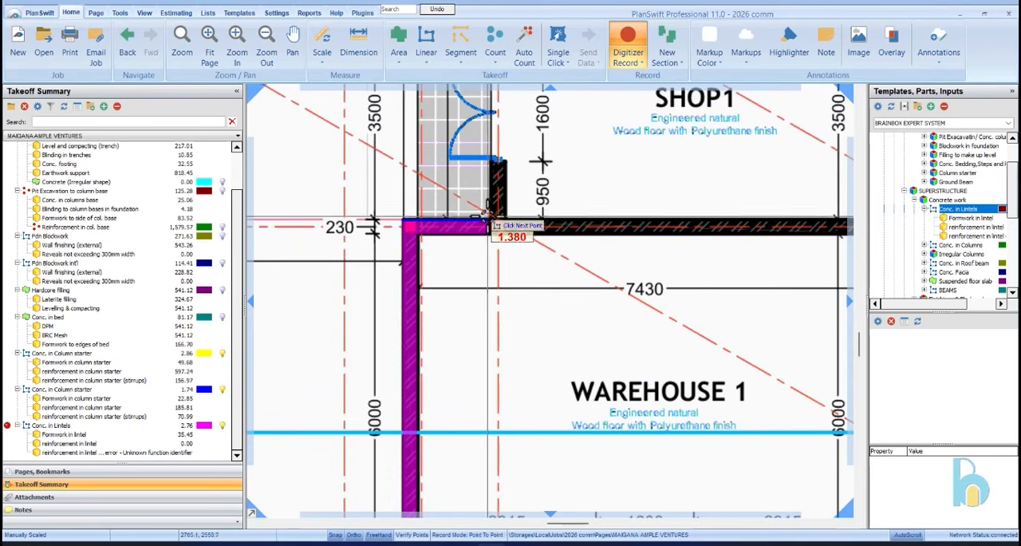
{"action": "left_click", "coordinate": [493, 224]}
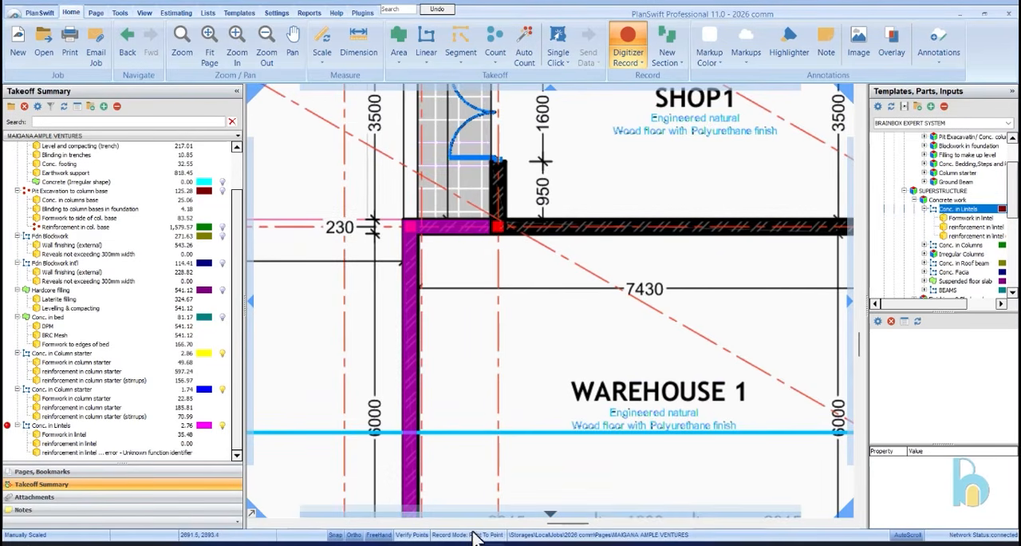
{"action": "scroll", "coordinate": [468, 494], "scroll_direction": "down", "scroll_amount": 3}
{"action": "scroll", "coordinate": [485, 306], "scroll_direction": "down", "scroll_amount": 2}
{"action": "scroll", "coordinate": [471, 299], "scroll_direction": "up", "scroll_amount": 3}
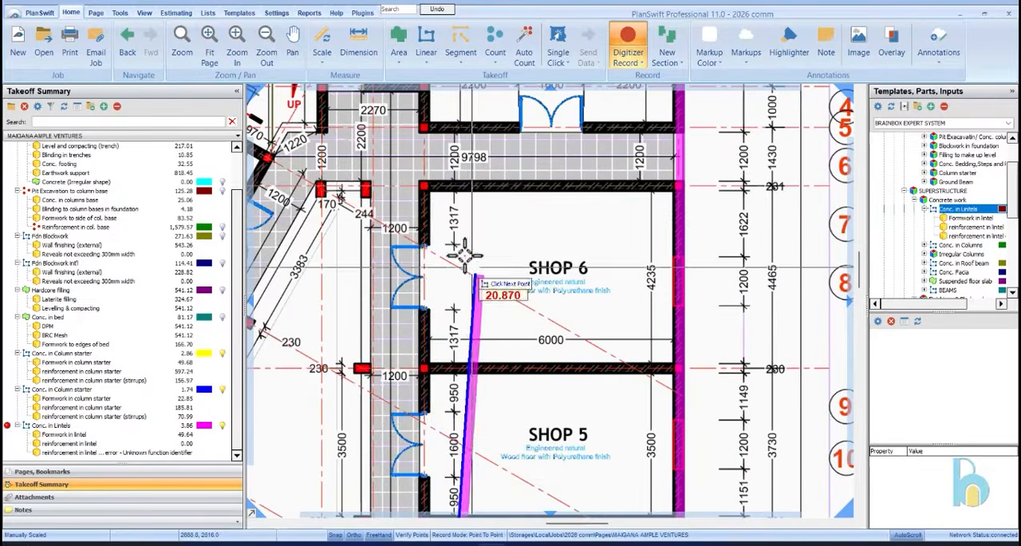
{"action": "scroll", "coordinate": [410, 191], "scroll_direction": "up", "scroll_amount": 2}
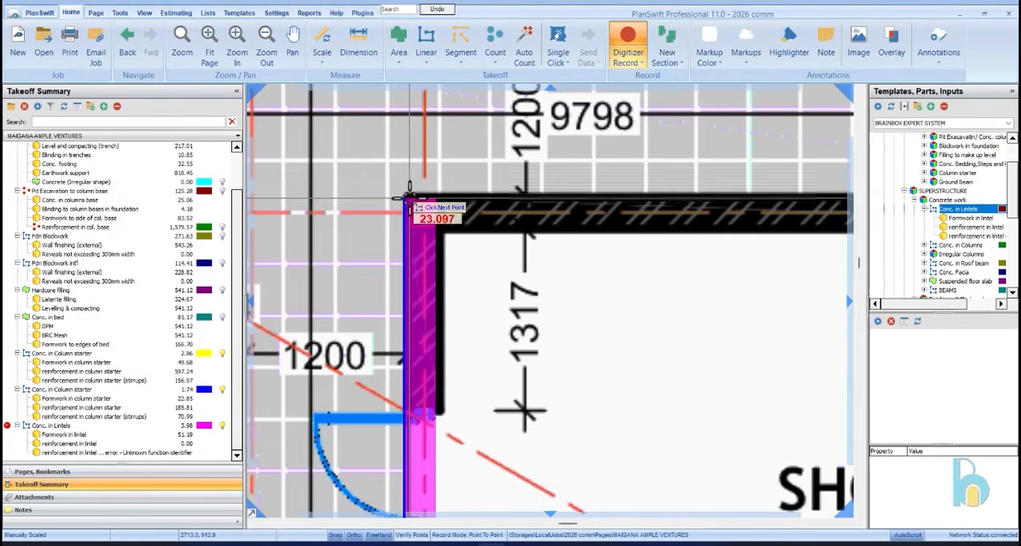
{"action": "double_click", "coordinate": [410, 195]}
Add a lintel section about 2.24 m long across the partition with the two toilet cubicle doors
{"action": "scroll", "coordinate": [443, 393], "scroll_direction": "down", "scroll_amount": 2}
{"action": "scroll", "coordinate": [442, 396], "scroll_direction": "down", "scroll_amount": 2}
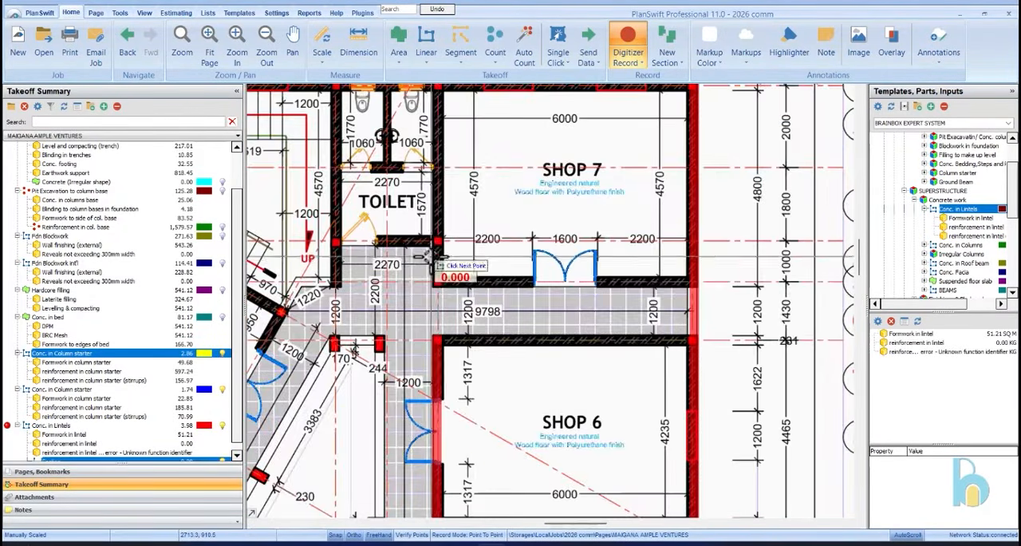
{"action": "scroll", "coordinate": [375, 273], "scroll_direction": "up", "scroll_amount": 2}
{"action": "scroll", "coordinate": [428, 290], "scroll_direction": "down", "scroll_amount": 2}
{"action": "scroll", "coordinate": [429, 249], "scroll_direction": "up", "scroll_amount": 2}
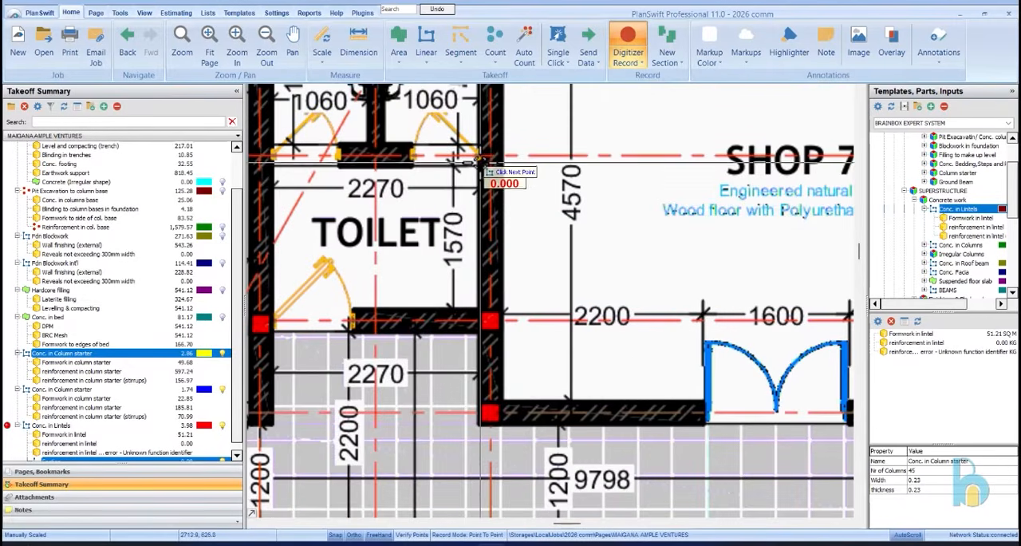
{"action": "left_click", "coordinate": [481, 153]}
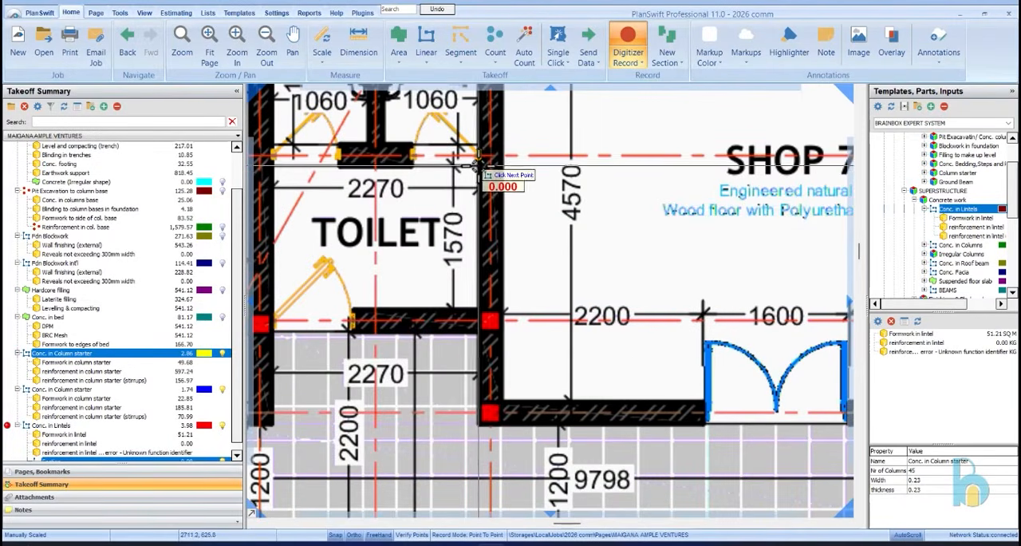
{"action": "double_click", "coordinate": [279, 171]}
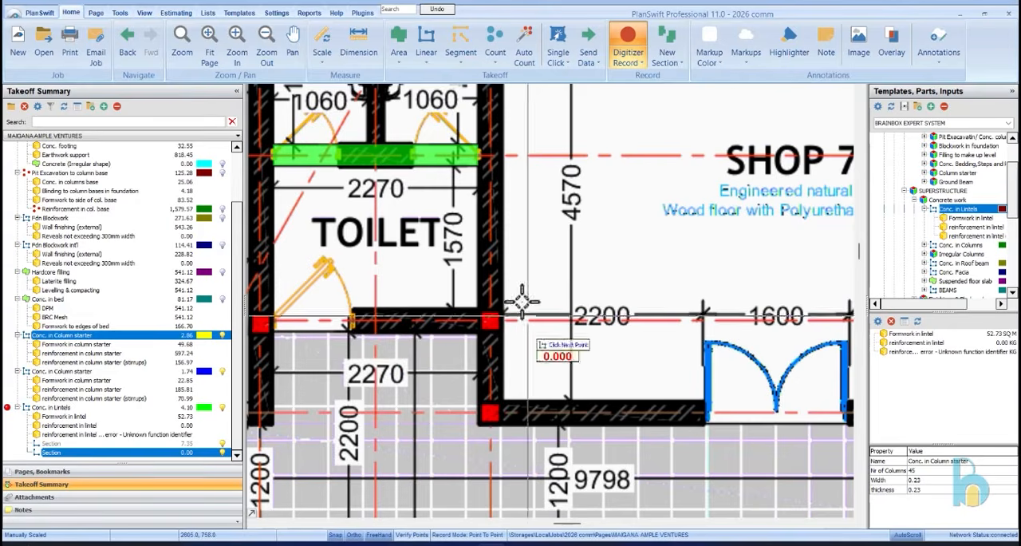
Trace a lintel section from the stair opening beside the toilet along the slanted corridor wall of Shops 8 to 12 and down Shop 13's corridor wall
{"action": "scroll", "coordinate": [530, 343], "scroll_direction": "down", "scroll_amount": 3}
{"action": "scroll", "coordinate": [531, 336], "scroll_direction": "up", "scroll_amount": 3}
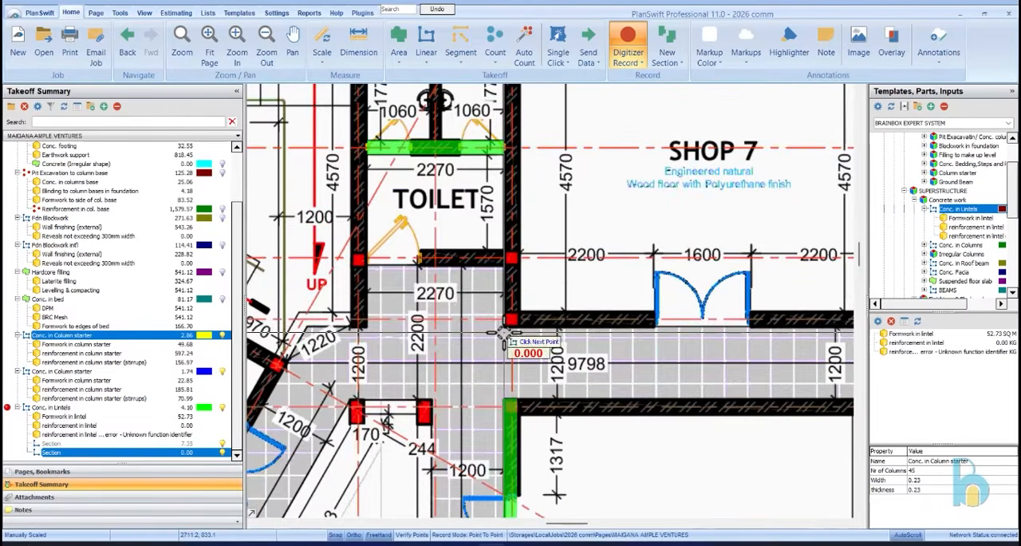
{"action": "scroll", "coordinate": [479, 264], "scroll_direction": "down", "scroll_amount": 3}
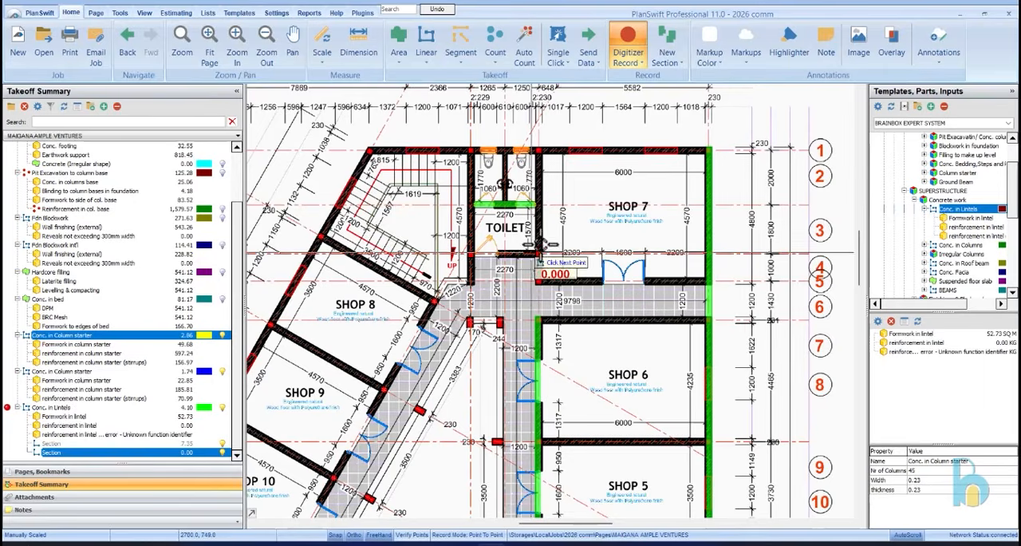
{"action": "scroll", "coordinate": [477, 285], "scroll_direction": "up", "scroll_amount": 3}
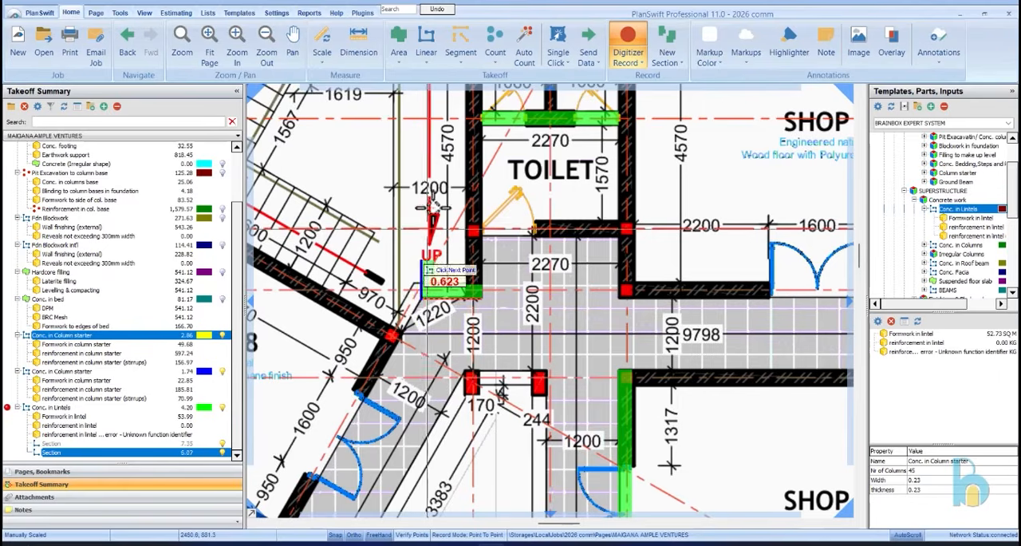
{"action": "scroll", "coordinate": [422, 296], "scroll_direction": "down", "scroll_amount": 5}
{"action": "scroll", "coordinate": [355, 231], "scroll_direction": "up", "scroll_amount": 5}
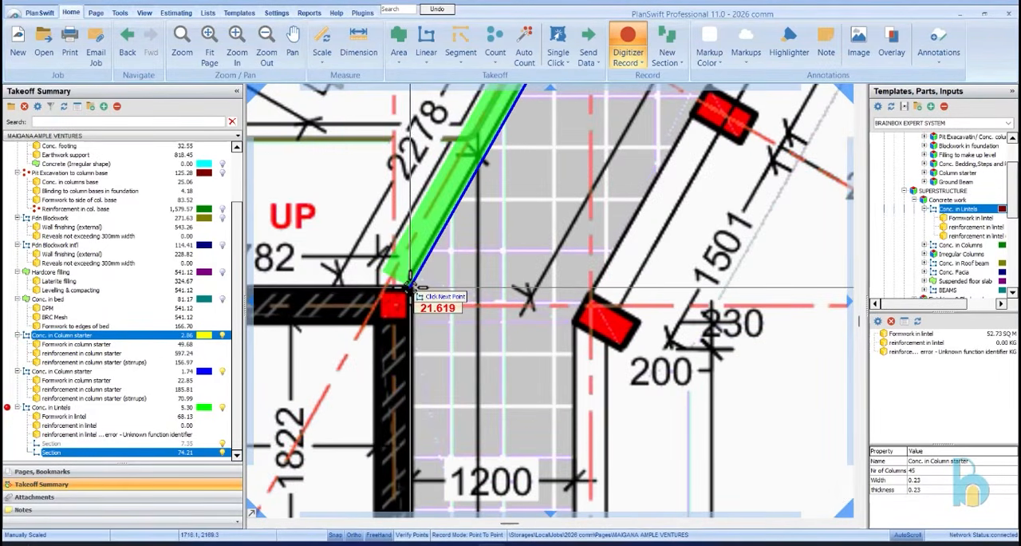
{"action": "left_click", "coordinate": [409, 287]}
{"action": "scroll", "coordinate": [410, 263], "scroll_direction": "down", "scroll_amount": 4}
{"action": "scroll", "coordinate": [392, 431], "scroll_direction": "up", "scroll_amount": 5}
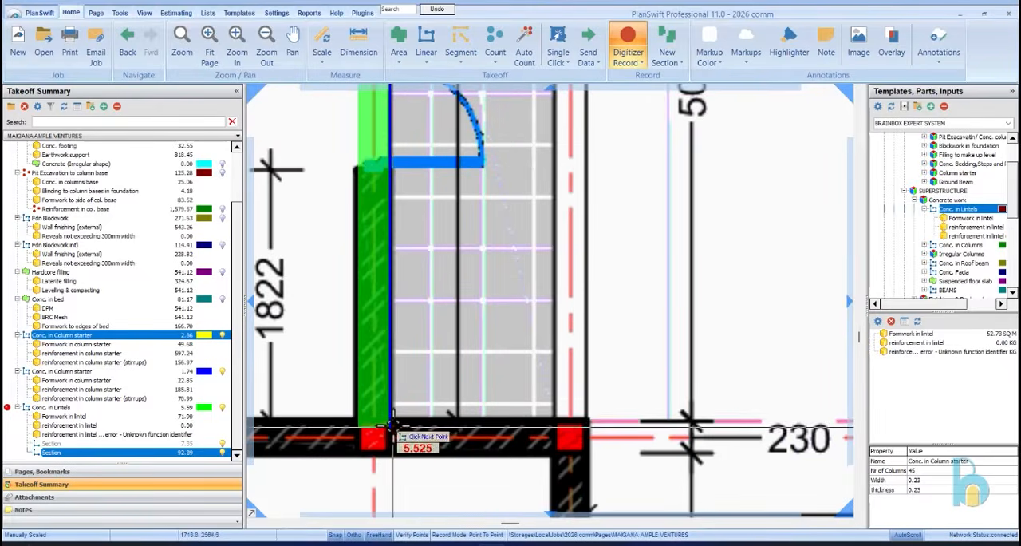
{"action": "double_click", "coordinate": [392, 431]}
Start a lintel section at Shop 13's corridor corner and trace it around Warehouse 2's courtyard wall and door wall to the outer corner
{"action": "scroll", "coordinate": [423, 415], "scroll_direction": "down", "scroll_amount": 6}
{"action": "scroll", "coordinate": [489, 194], "scroll_direction": "up", "scroll_amount": 6}
{"action": "scroll", "coordinate": [495, 279], "scroll_direction": "down", "scroll_amount": 6}
{"action": "scroll", "coordinate": [530, 385], "scroll_direction": "up", "scroll_amount": 2}
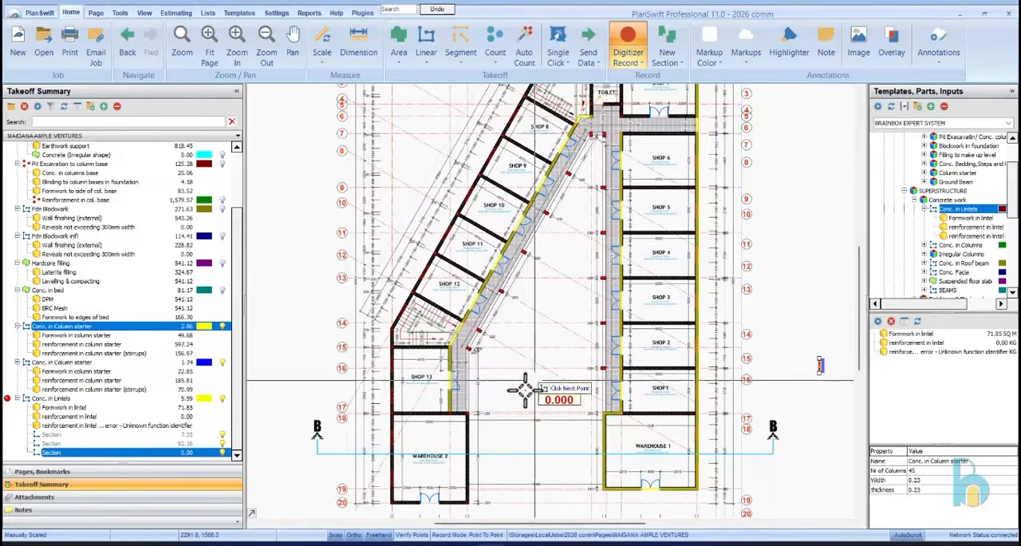
{"action": "scroll", "coordinate": [463, 413], "scroll_direction": "up", "scroll_amount": 4}
{"action": "left_click", "coordinate": [427, 404]}
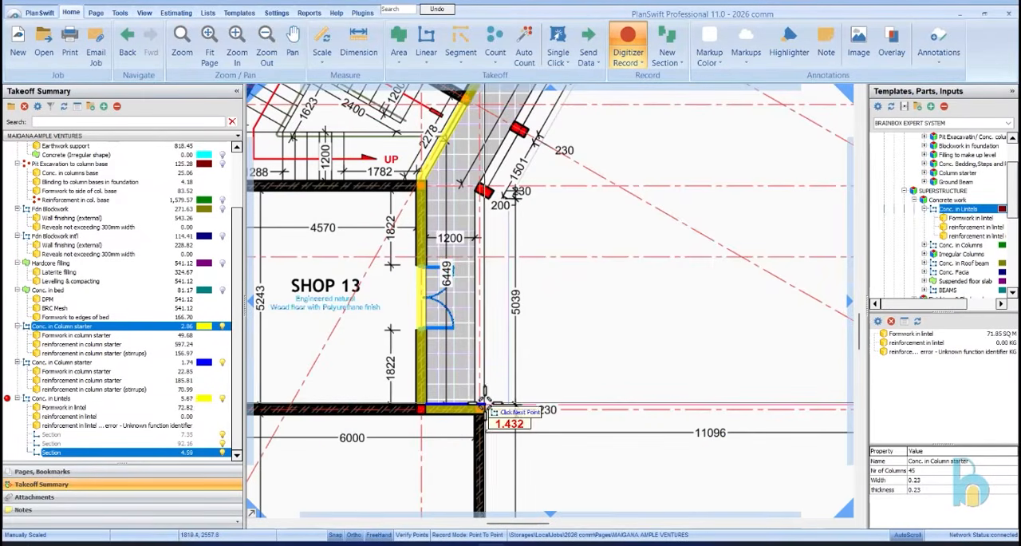
{"action": "scroll", "coordinate": [520, 251], "scroll_direction": "down", "scroll_amount": 5}
{"action": "scroll", "coordinate": [479, 413], "scroll_direction": "up", "scroll_amount": 5}
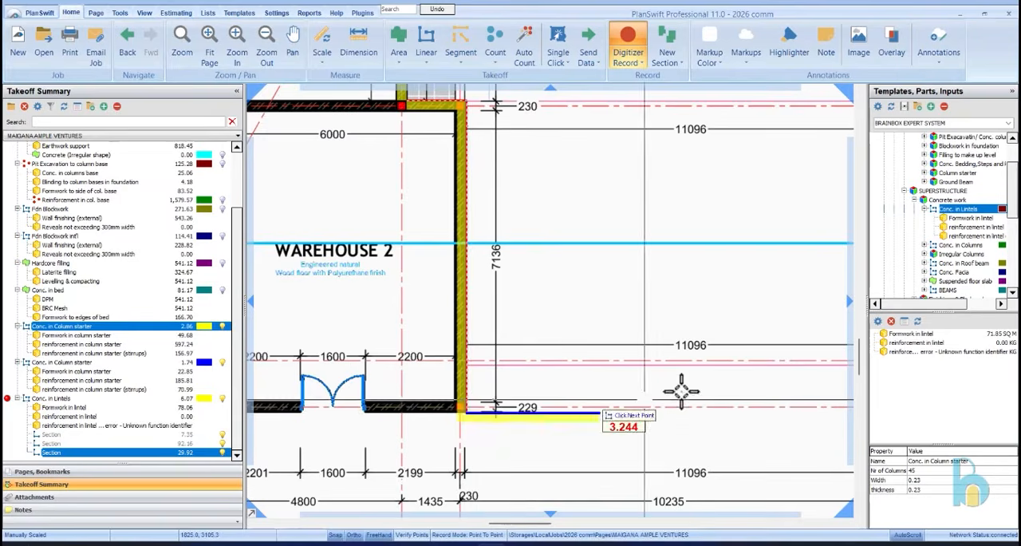
{"action": "scroll", "coordinate": [599, 407], "scroll_direction": "down", "scroll_amount": 3}
{"action": "scroll", "coordinate": [429, 431], "scroll_direction": "up", "scroll_amount": 3}
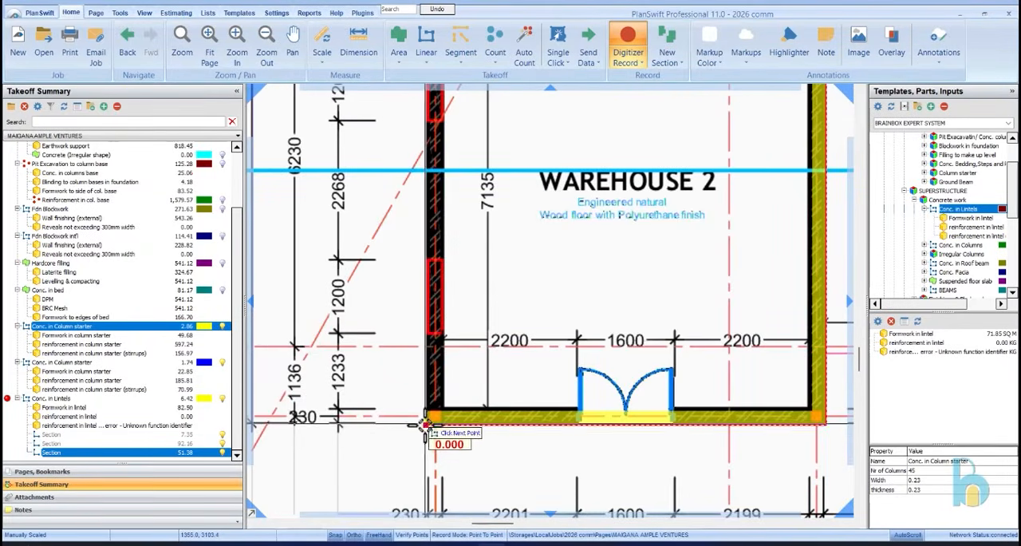
Continue the lintel up the outer wall past Shop 13, along the slanted outer wall, and across the rear wall to Shop 7's outer corner
{"action": "scroll", "coordinate": [426, 423], "scroll_direction": "down", "scroll_amount": 4}
{"action": "scroll", "coordinate": [416, 339], "scroll_direction": "up", "scroll_amount": 5}
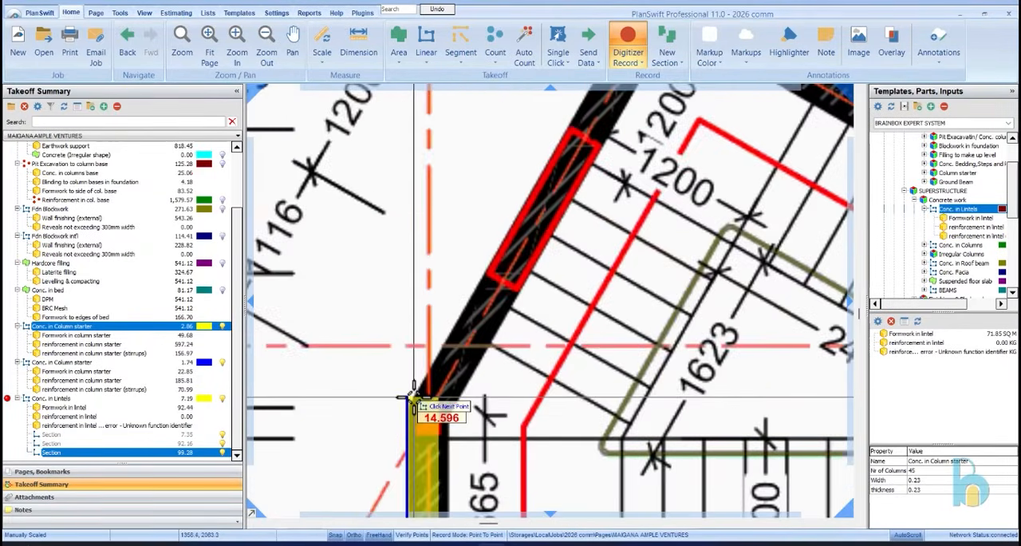
{"action": "scroll", "coordinate": [410, 404], "scroll_direction": "down", "scroll_amount": 4}
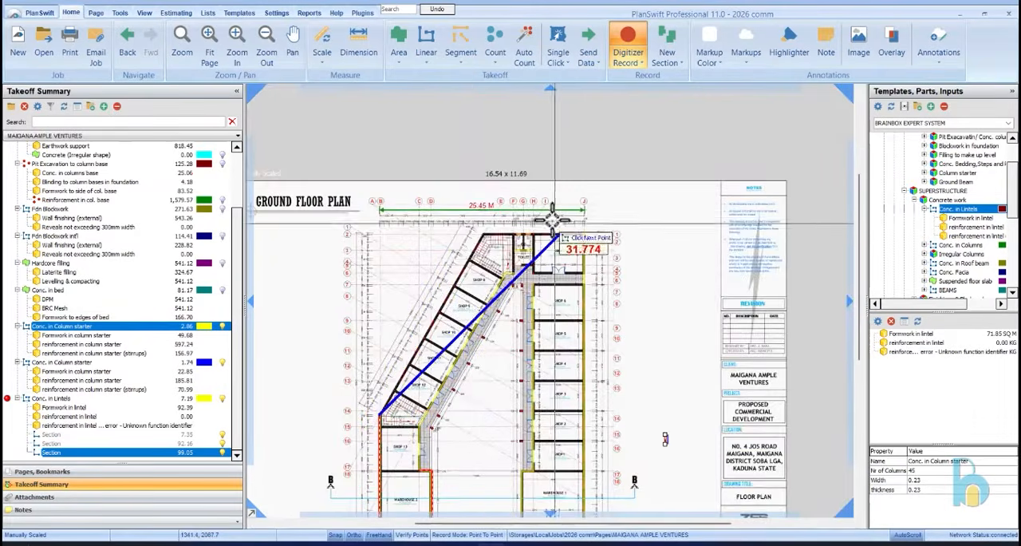
{"action": "scroll", "coordinate": [554, 219], "scroll_direction": "up", "scroll_amount": 5}
{"action": "left_click", "coordinate": [569, 198]}
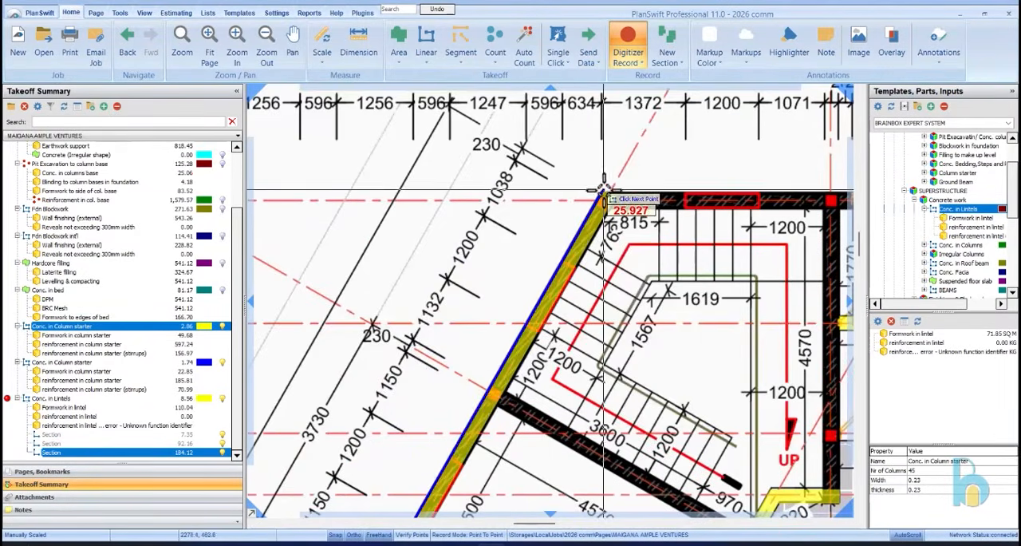
{"action": "scroll", "coordinate": [569, 199], "scroll_direction": "down", "scroll_amount": 4}
{"action": "scroll", "coordinate": [699, 184], "scroll_direction": "up", "scroll_amount": 4}
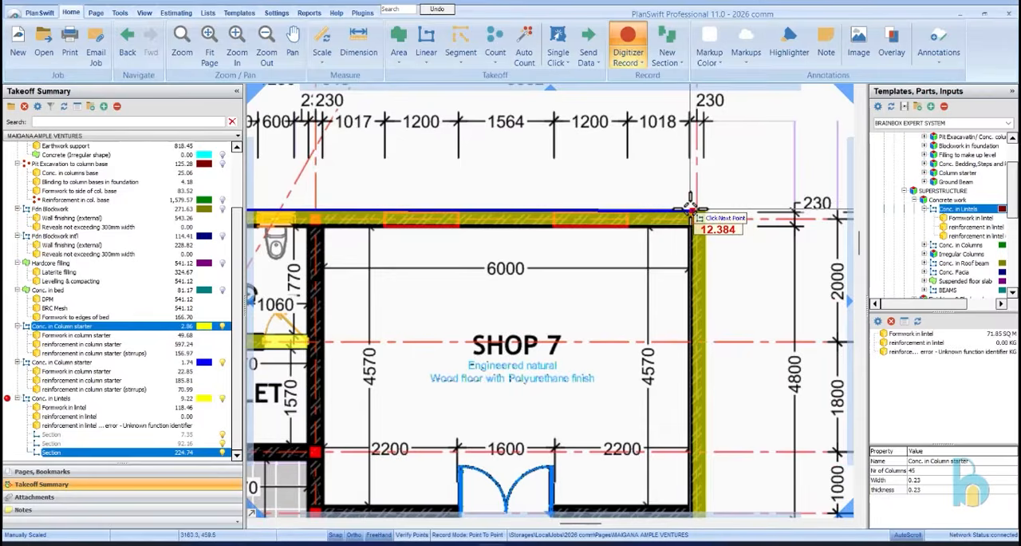
{"action": "left_click", "coordinate": [697, 207]}
Add a lintel section about 1.53 m long over Shop 7's double door
{"action": "scroll", "coordinate": [696, 208], "scroll_direction": "down", "scroll_amount": 5}
{"action": "scroll", "coordinate": [667, 226], "scroll_direction": "up", "scroll_amount": 4}
{"action": "scroll", "coordinate": [675, 142], "scroll_direction": "down", "scroll_amount": 4}
{"action": "scroll", "coordinate": [695, 190], "scroll_direction": "up", "scroll_amount": 6}
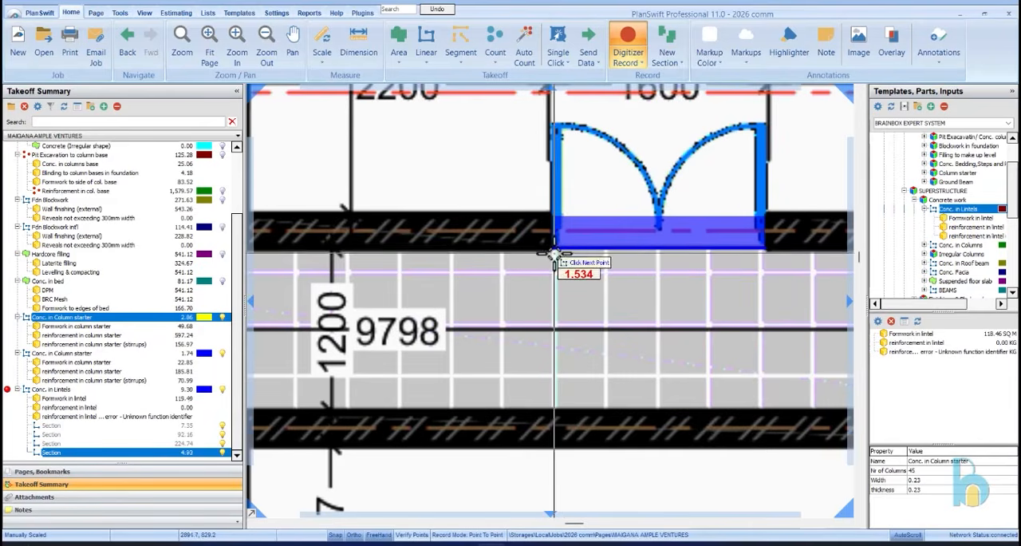
Add a lintel section over the toilet's entrance door, from the partition's end to the stair-side wall
{"action": "scroll", "coordinate": [555, 256], "scroll_direction": "down", "scroll_amount": 6}
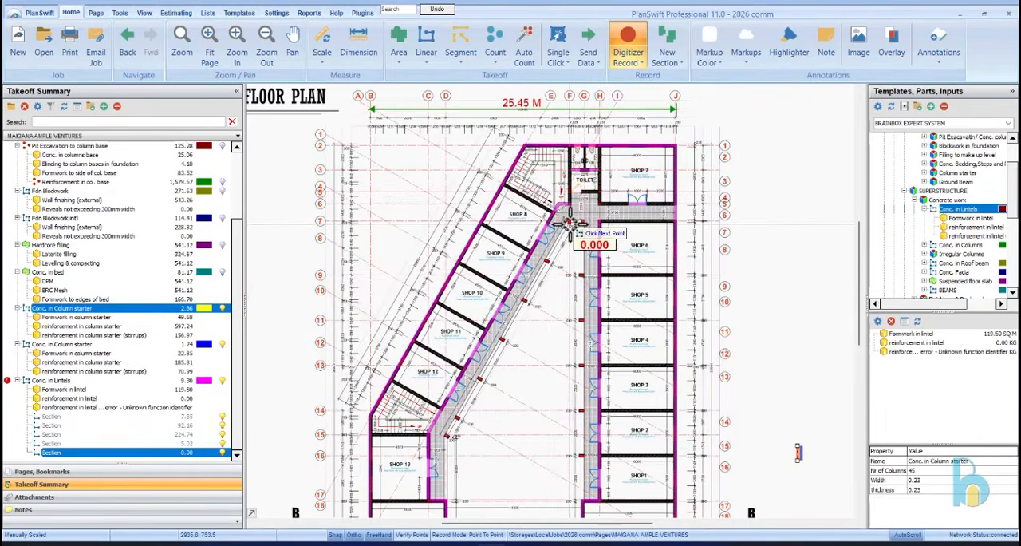
{"action": "scroll", "coordinate": [588, 231], "scroll_direction": "up", "scroll_amount": 3}
{"action": "scroll", "coordinate": [598, 153], "scroll_direction": "up", "scroll_amount": 5}
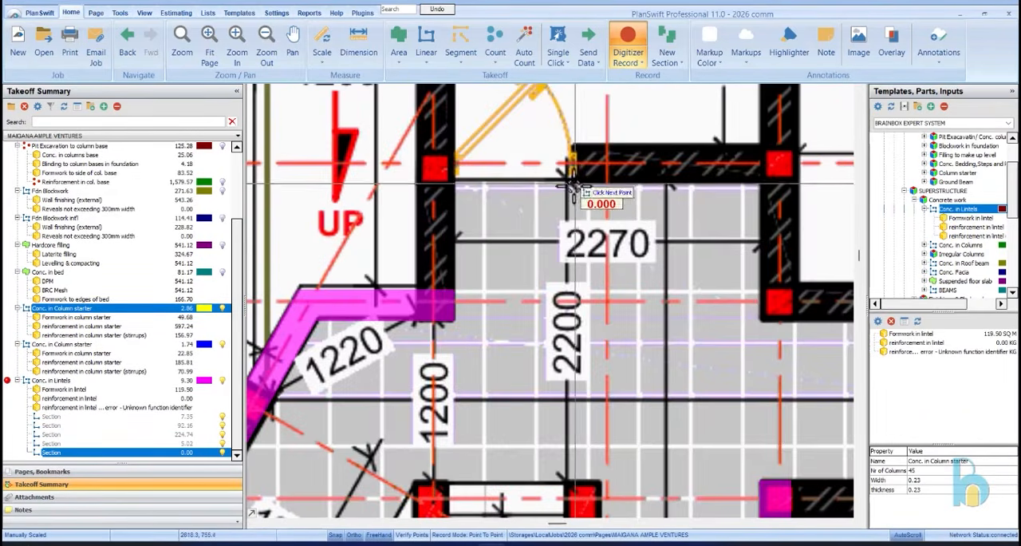
{"action": "left_click", "coordinate": [455, 186]}
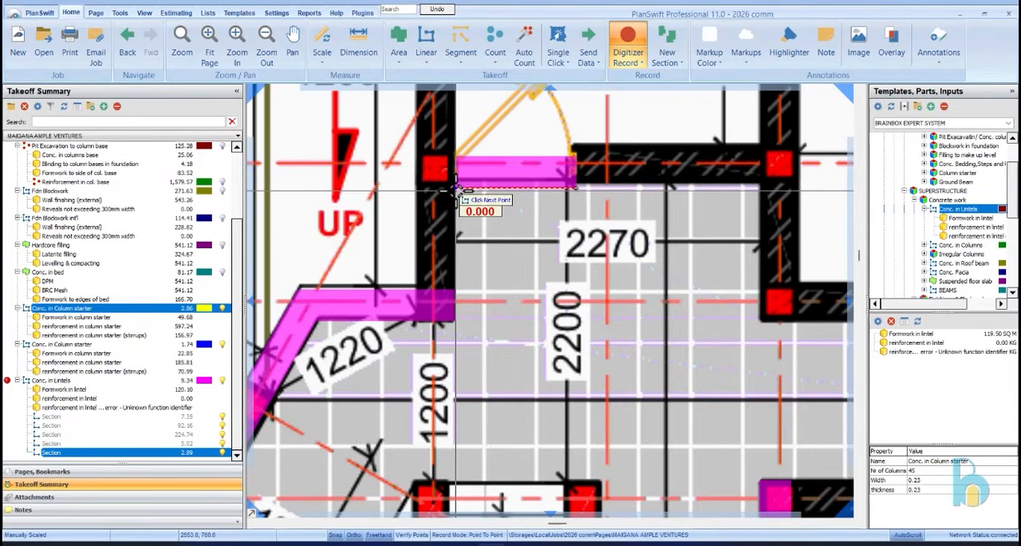
Check the plan for missed lintels and stop recording the Conc. in Lintels takeoff
{"action": "scroll", "coordinate": [515, 127], "scroll_direction": "down", "scroll_amount": 6}
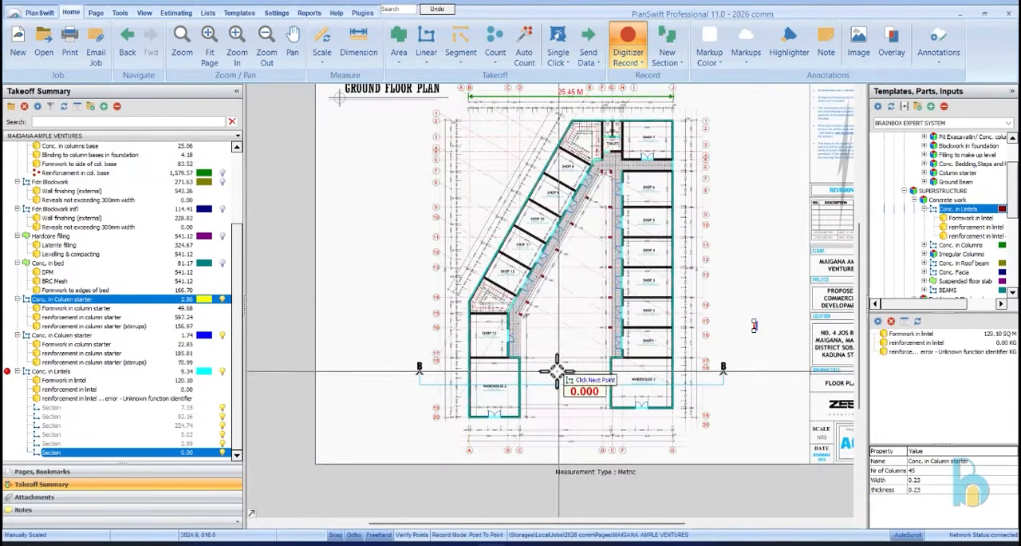
{"action": "scroll", "coordinate": [548, 360], "scroll_direction": "up", "scroll_amount": 4}
{"action": "scroll", "coordinate": [547, 319], "scroll_direction": "down", "scroll_amount": 6}
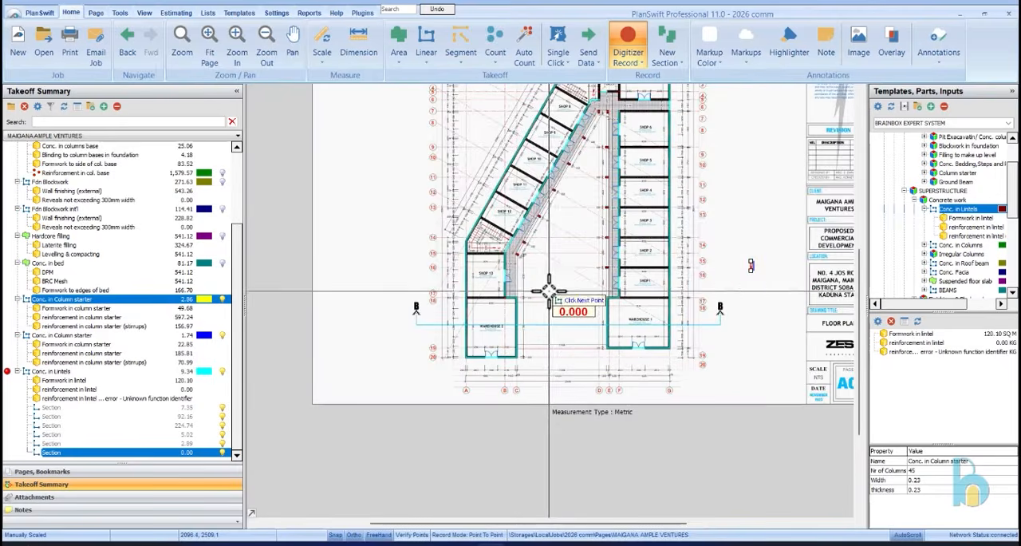
{"action": "scroll", "coordinate": [550, 175], "scroll_direction": "up", "scroll_amount": 6}
{"action": "scroll", "coordinate": [599, 208], "scroll_direction": "down", "scroll_amount": 5}
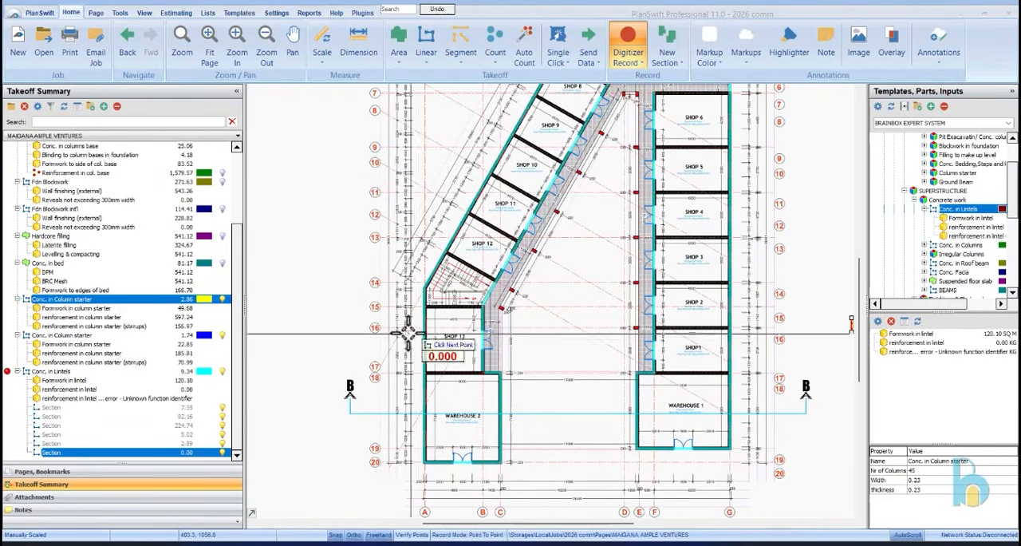
{"action": "left_click", "coordinate": [630, 45]}
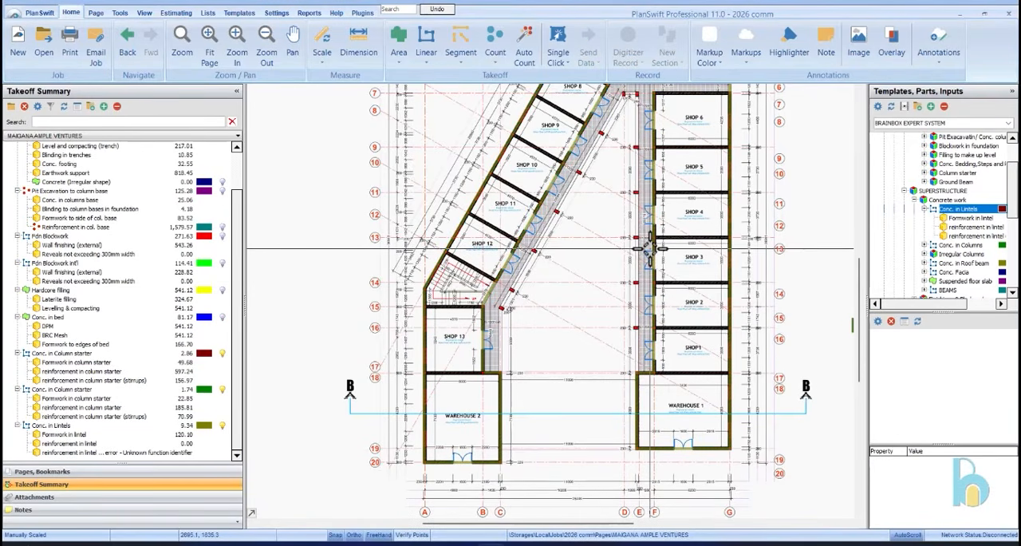
Open the first floor plan page (A03) from the project's page list
{"action": "scroll", "coordinate": [649, 230], "scroll_direction": "up", "scroll_amount": 3}
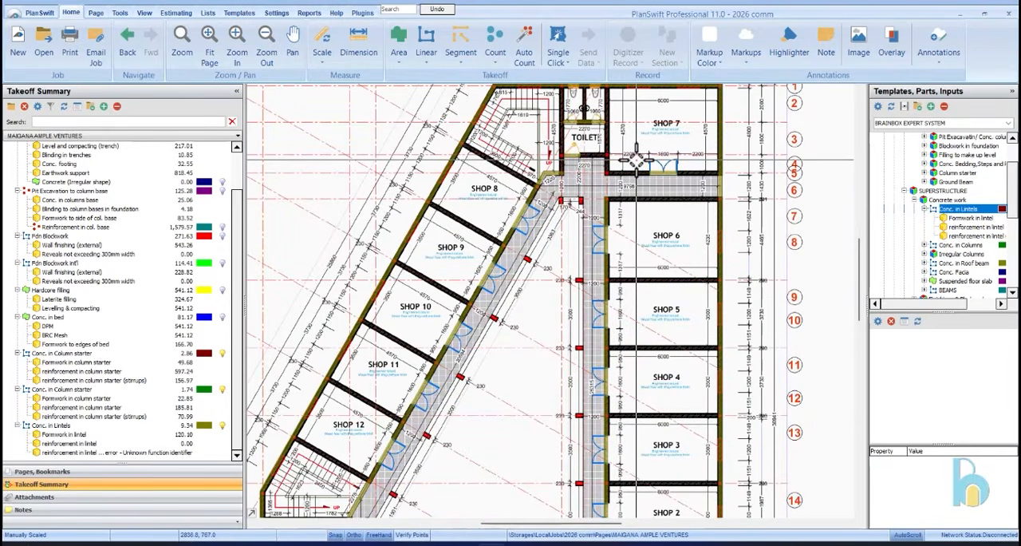
{"action": "scroll", "coordinate": [635, 158], "scroll_direction": "down", "scroll_amount": 5}
{"action": "left_click", "coordinate": [90, 470]}
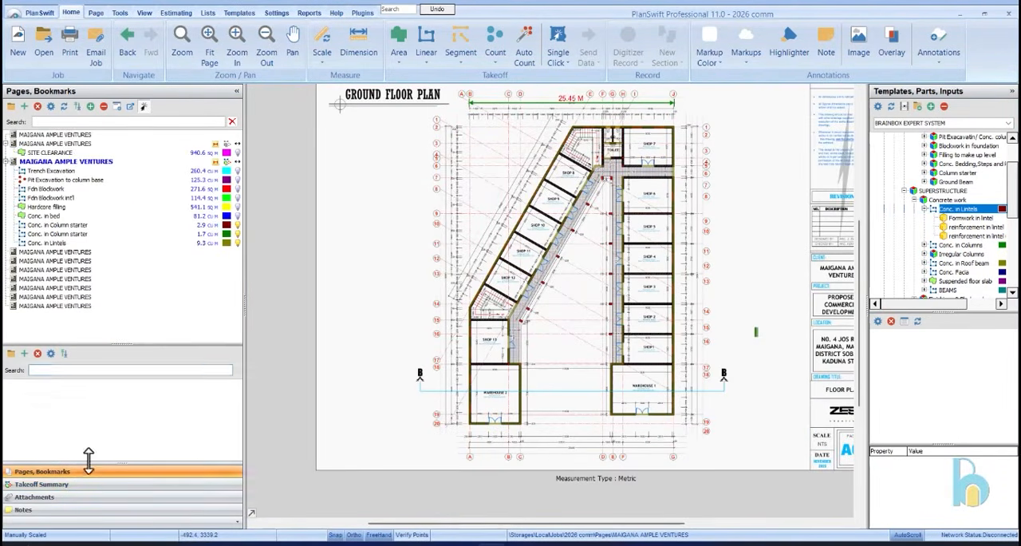
{"action": "left_click", "coordinate": [107, 252]}
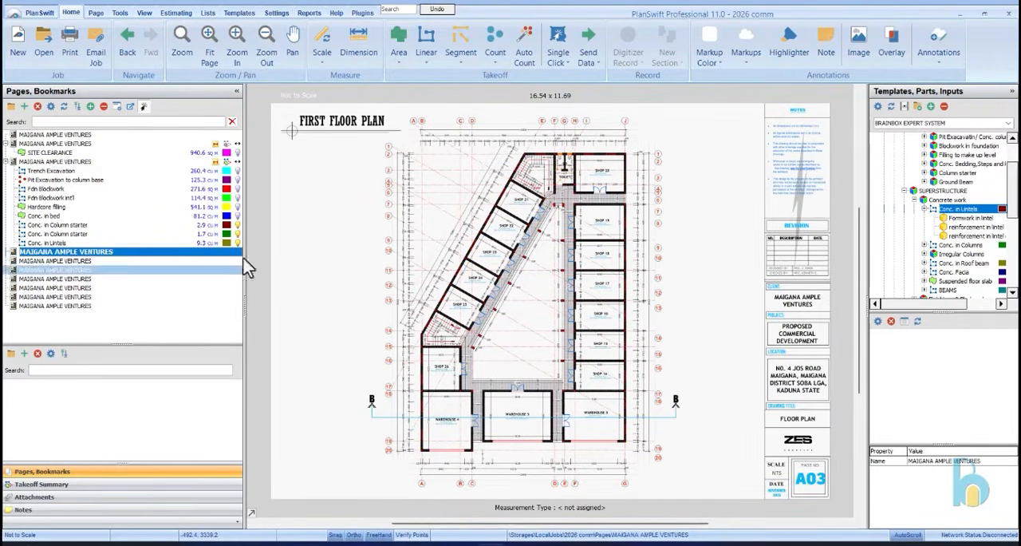
Set up the first floor plan's scaling with a metric length of 25.446 m and an automatic dimension line
{"action": "scroll", "coordinate": [479, 159], "scroll_direction": "up", "scroll_amount": 3}
{"action": "scroll", "coordinate": [559, 128], "scroll_direction": "down", "scroll_amount": 3}
{"action": "scroll", "coordinate": [484, 176], "scroll_direction": "up", "scroll_amount": 3}
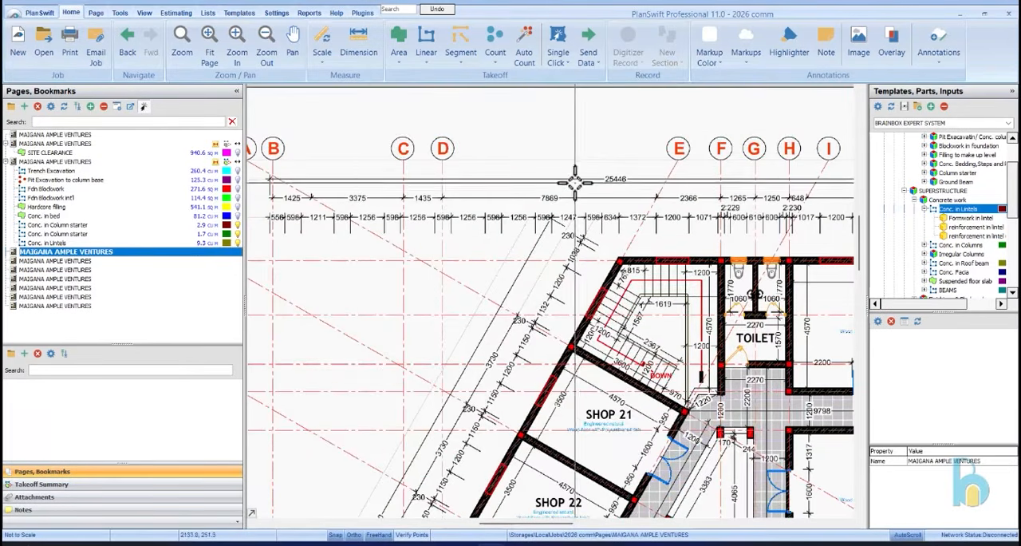
{"action": "left_click", "coordinate": [325, 49]}
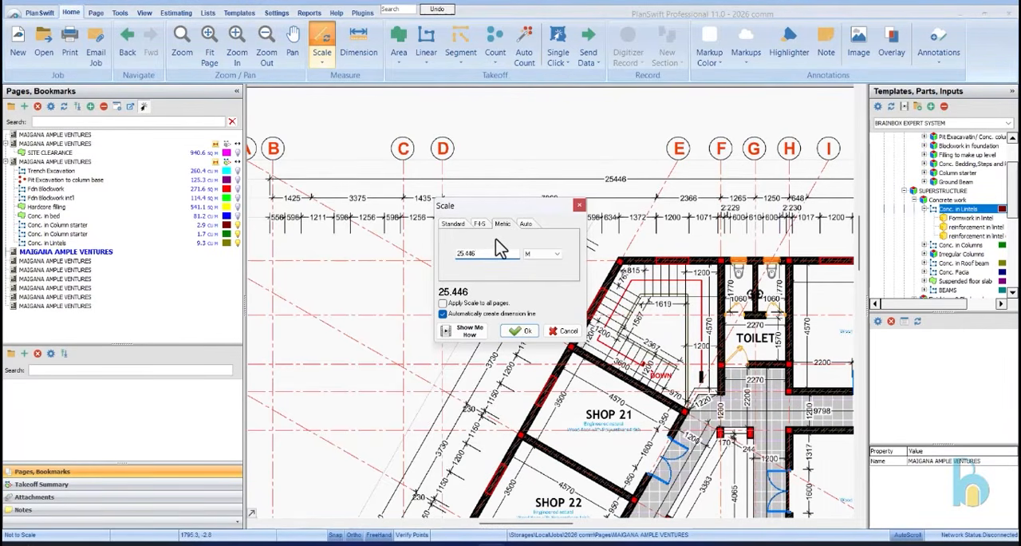
{"action": "left_click", "coordinate": [523, 334]}
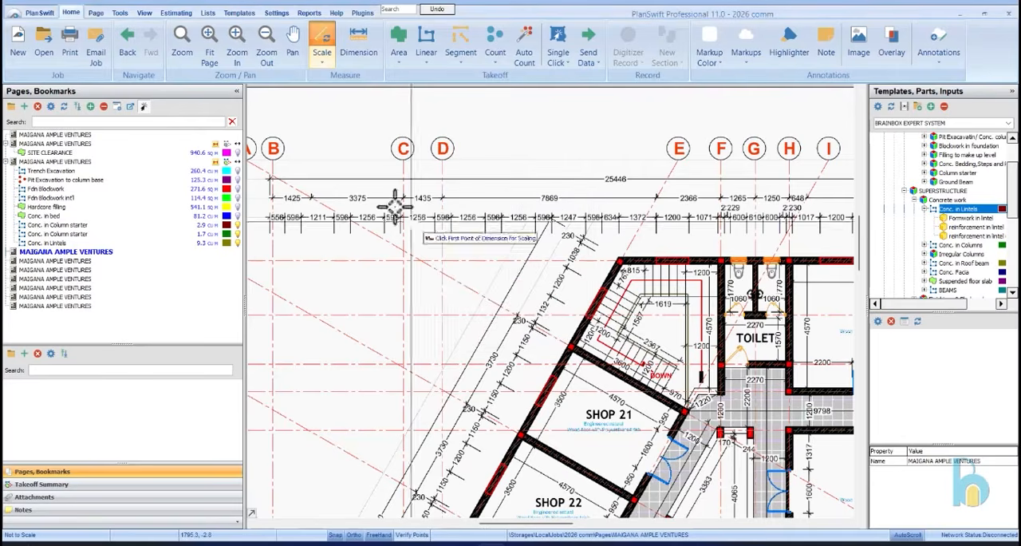
Calibrate the first floor plan's scale by picking both ends of the overall 25446 dimension above the building
{"action": "scroll", "coordinate": [283, 195], "scroll_direction": "up", "scroll_amount": 10}
{"action": "scroll", "coordinate": [303, 192], "scroll_direction": "down", "scroll_amount": 1}
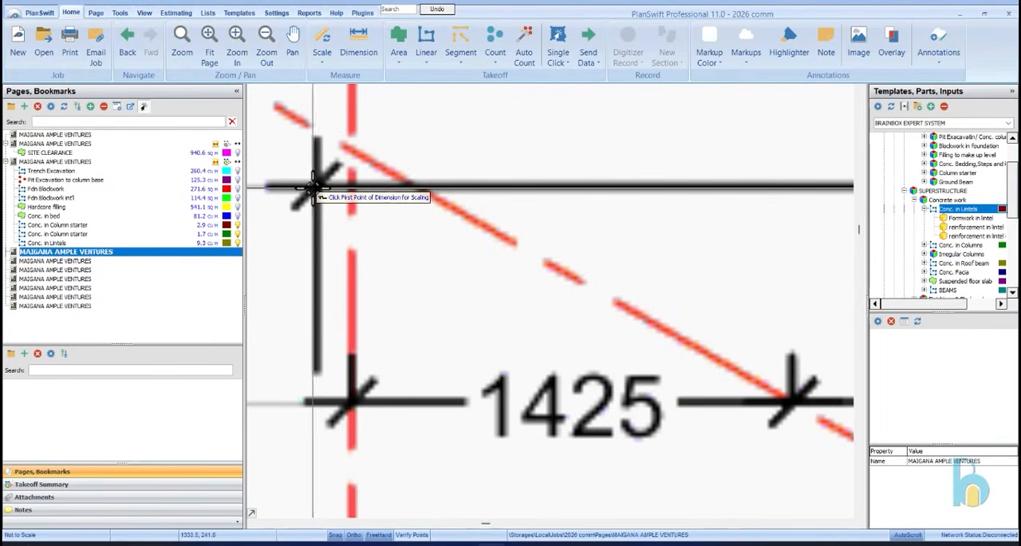
{"action": "left_click", "coordinate": [311, 194]}
{"action": "scroll", "coordinate": [299, 198], "scroll_direction": "down", "scroll_amount": 5}
{"action": "scroll", "coordinate": [294, 184], "scroll_direction": "down", "scroll_amount": 5}
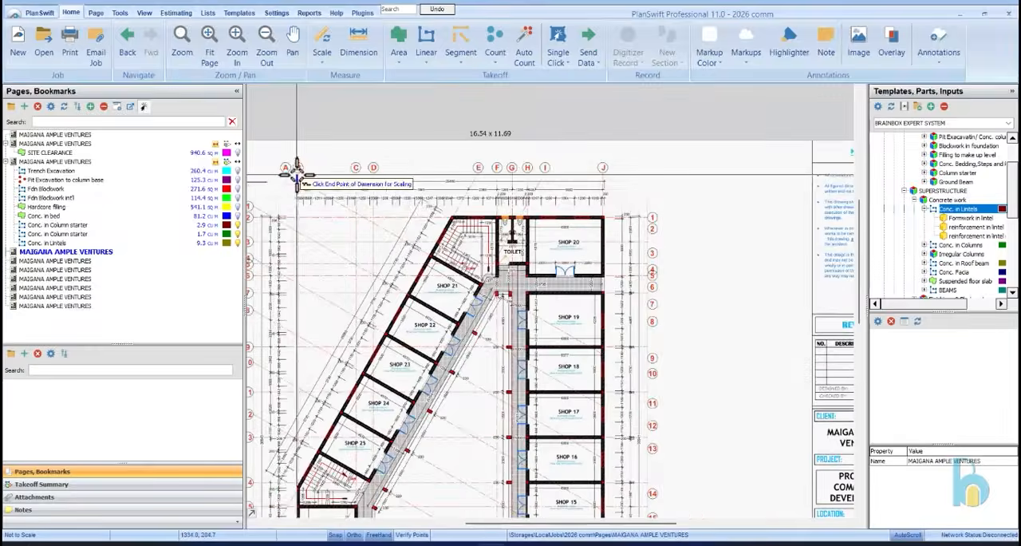
{"action": "scroll", "coordinate": [606, 192], "scroll_direction": "up", "scroll_amount": 8}
{"action": "scroll", "coordinate": [489, 117], "scroll_direction": "up", "scroll_amount": 3}
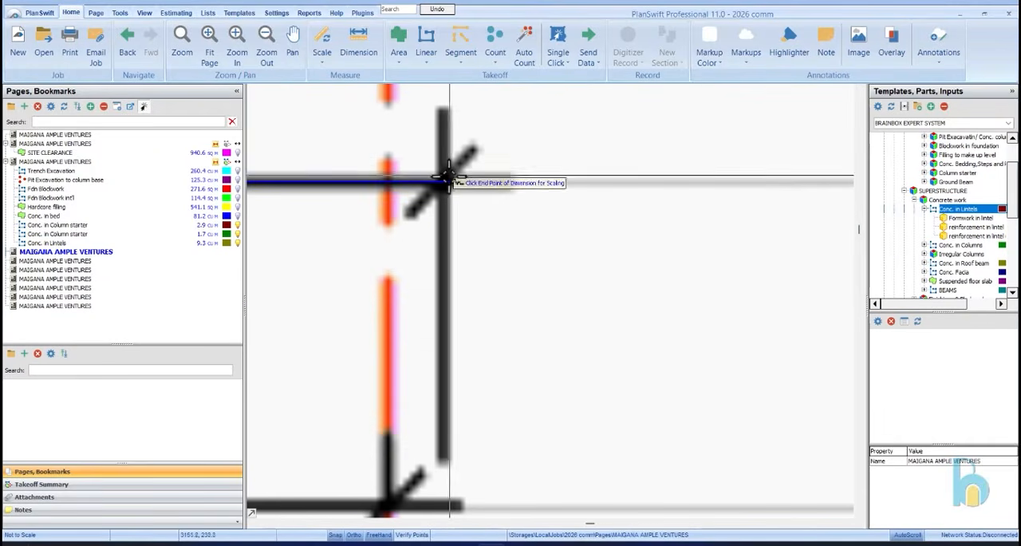
{"action": "left_click", "coordinate": [445, 180]}
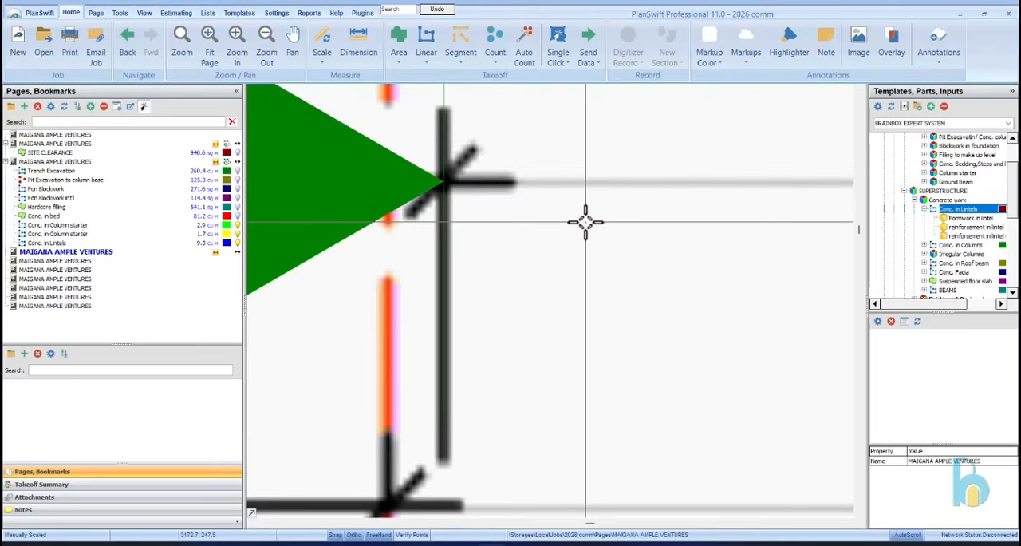
Check the new scale by measuring Shop 20's internal depth against its 4570 dimension
{"action": "scroll", "coordinate": [577, 236], "scroll_direction": "down", "scroll_amount": 5}
{"action": "scroll", "coordinate": [436, 352], "scroll_direction": "up", "scroll_amount": 4}
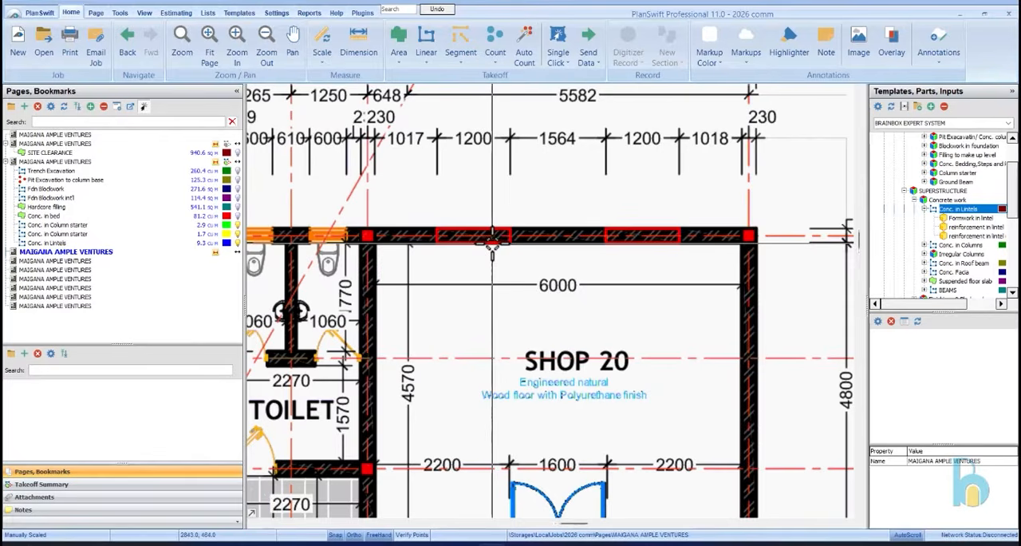
{"action": "left_click", "coordinate": [369, 48]}
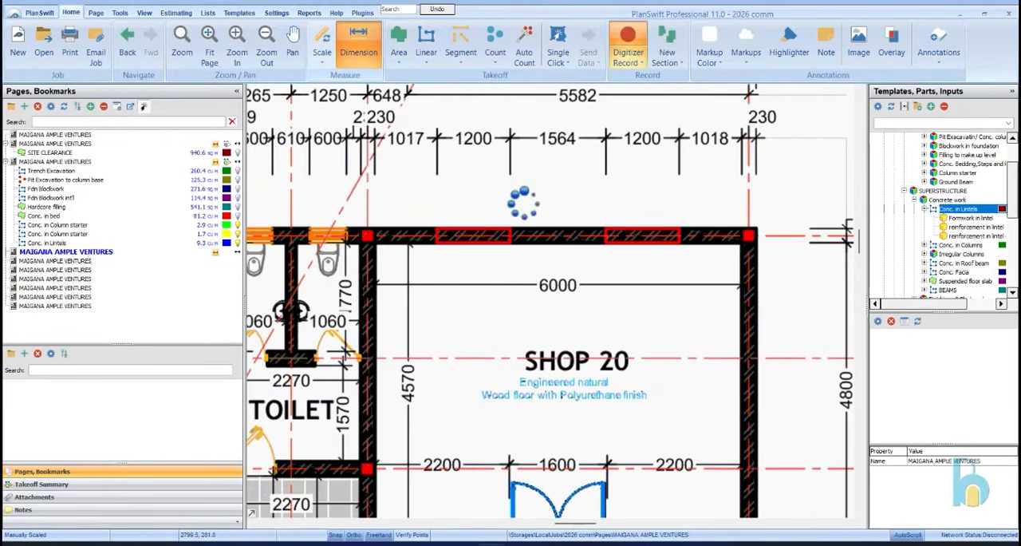
{"action": "scroll", "coordinate": [515, 197], "scroll_direction": "down", "scroll_amount": 2}
{"action": "scroll", "coordinate": [462, 421], "scroll_direction": "up", "scroll_amount": 2}
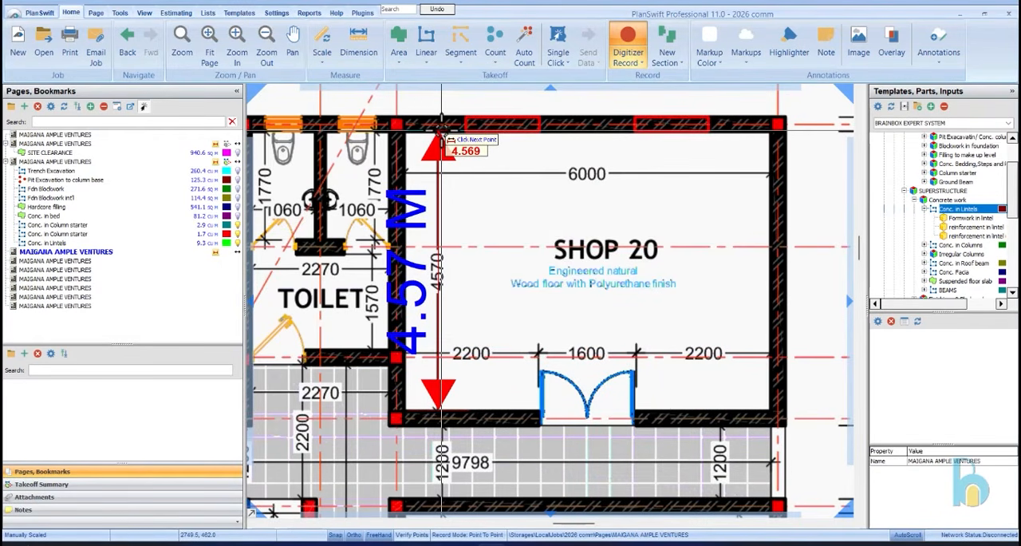
{"action": "key", "text": "Escape"}
{"action": "scroll", "coordinate": [576, 160], "scroll_direction": "down", "scroll_amount": 5}
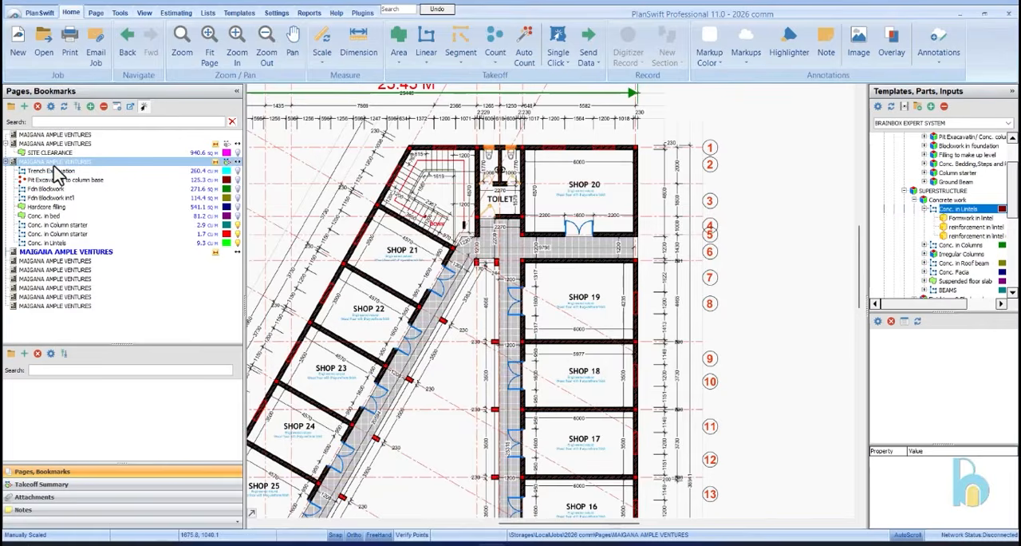
Glance at the ground floor plan, return to the first floor plan, and resume recording the Conc. in Lintels takeoff
{"action": "left_click", "coordinate": [57, 163]}
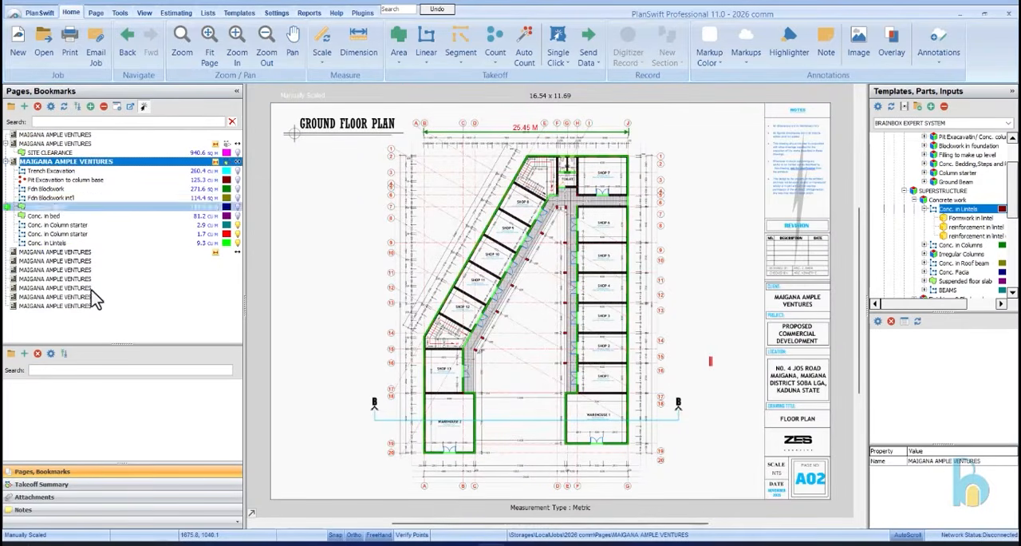
{"action": "left_click", "coordinate": [84, 253]}
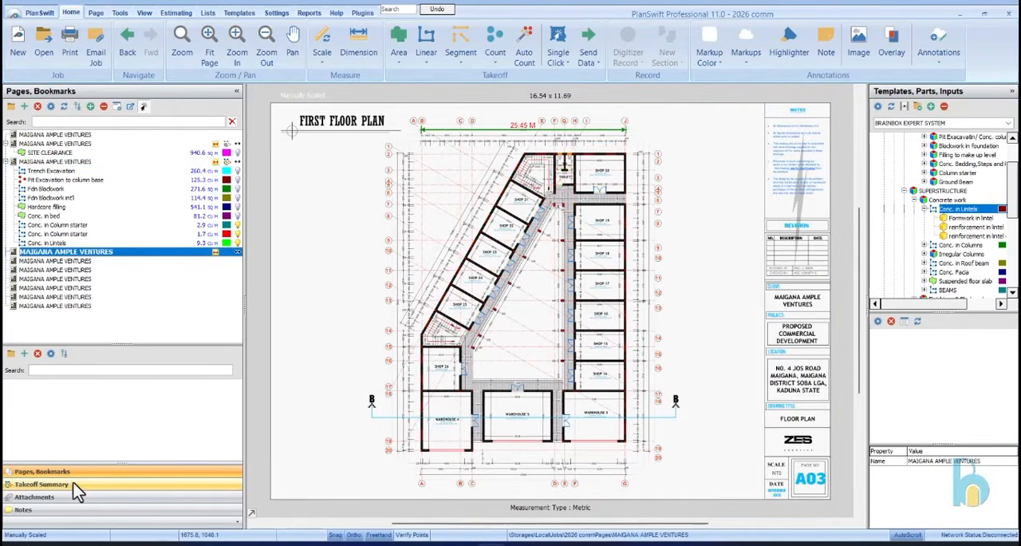
{"action": "left_click", "coordinate": [48, 484]}
{"action": "left_click", "coordinate": [56, 425]}
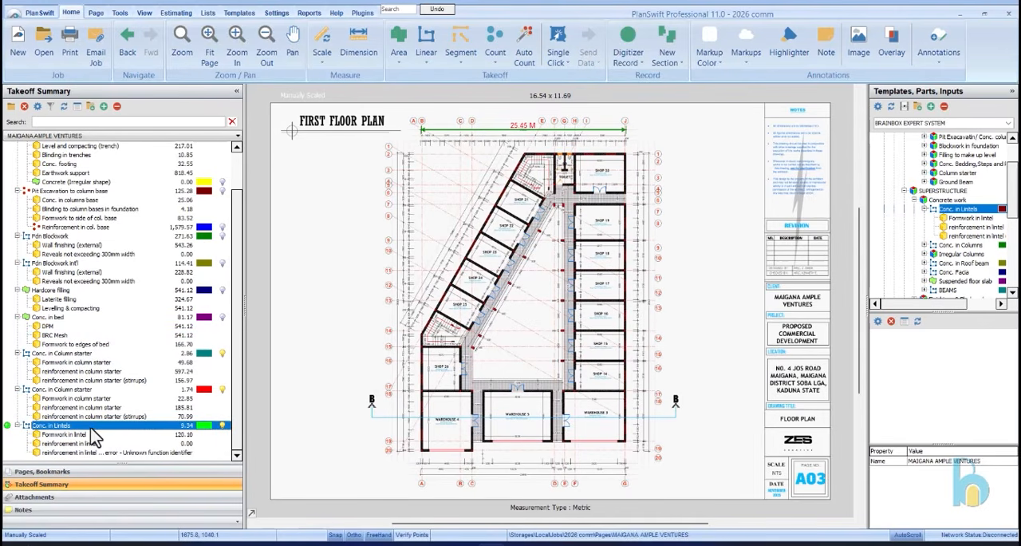
{"action": "left_click", "coordinate": [7, 427]}
Draw a first floor lintel from Shop 20's outer corner down the outer wall to Warehouse 3's outer corner
{"action": "scroll", "coordinate": [612, 140], "scroll_direction": "up", "scroll_amount": 5}
{"action": "scroll", "coordinate": [682, 217], "scroll_direction": "up", "scroll_amount": 3}
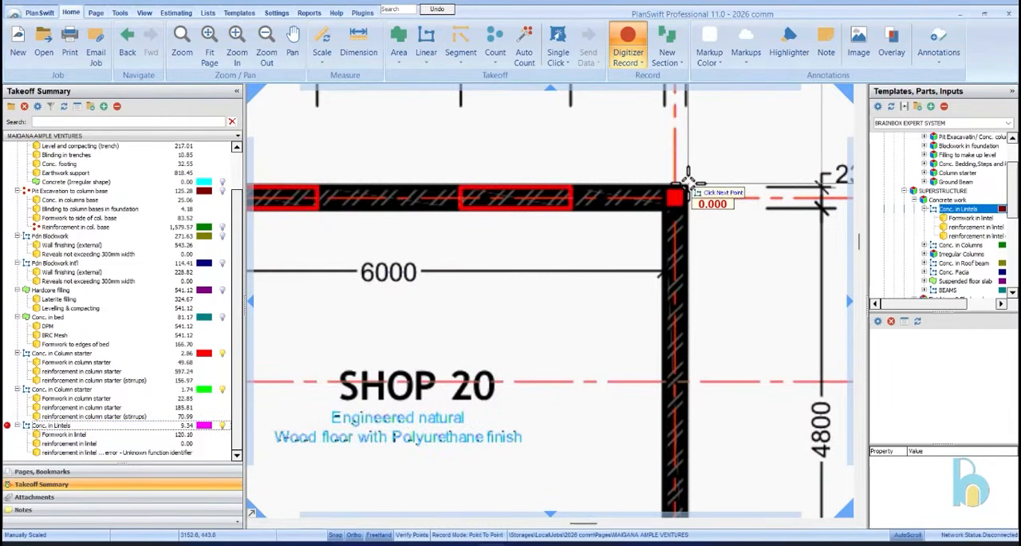
{"action": "scroll", "coordinate": [688, 192], "scroll_direction": "down", "scroll_amount": 8}
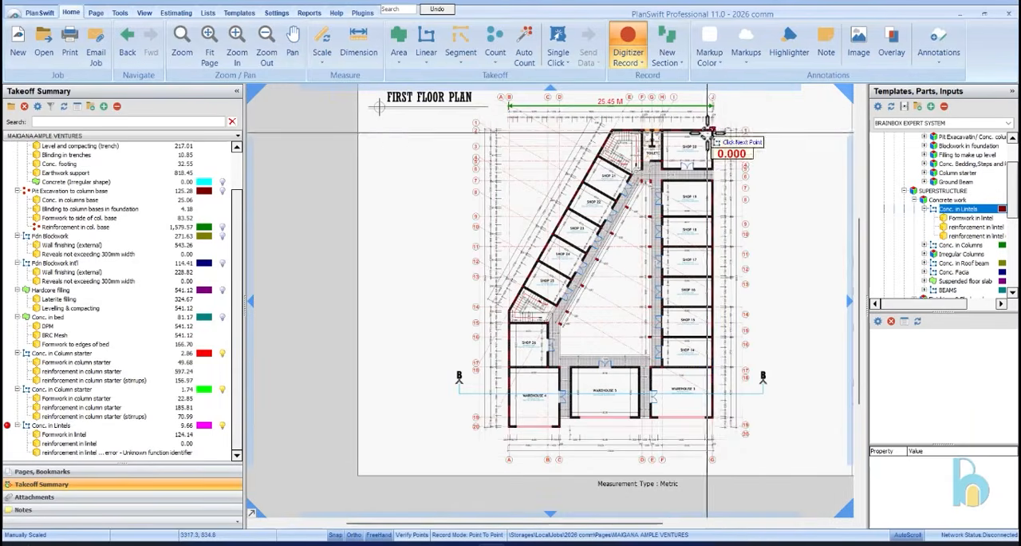
{"action": "scroll", "coordinate": [711, 416], "scroll_direction": "up", "scroll_amount": 8}
{"action": "left_click", "coordinate": [679, 391]}
{"action": "scroll", "coordinate": [683, 388], "scroll_direction": "down", "scroll_amount": 6}
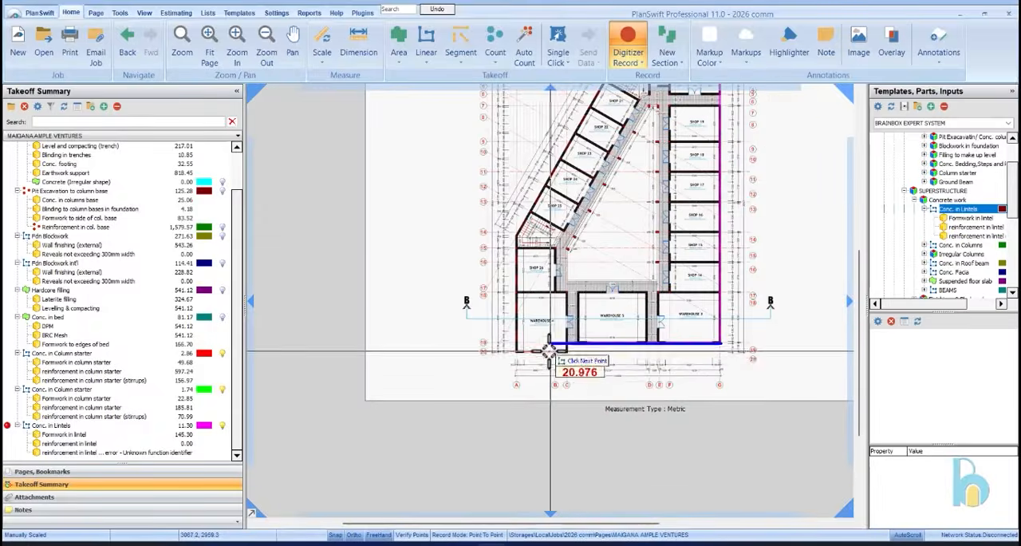
Continue the lintel along the front of Warehouses 3 and 5 to Warehouse 4, then around its front to its outer corner
{"action": "scroll", "coordinate": [558, 355], "scroll_direction": "up", "scroll_amount": 7}
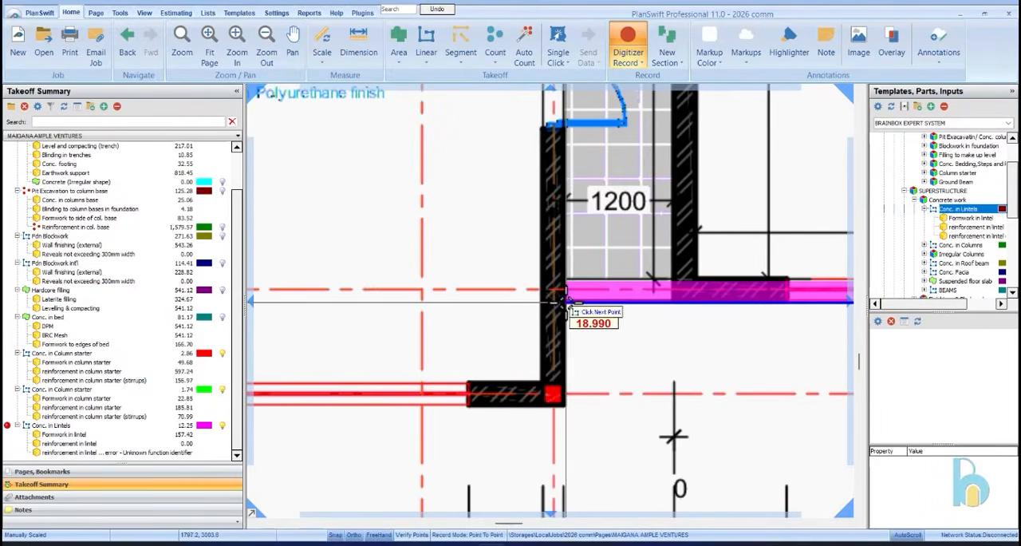
{"action": "left_click", "coordinate": [561, 302]}
{"action": "left_click", "coordinate": [566, 407]}
{"action": "scroll", "coordinate": [641, 331], "scroll_direction": "down", "scroll_amount": 4}
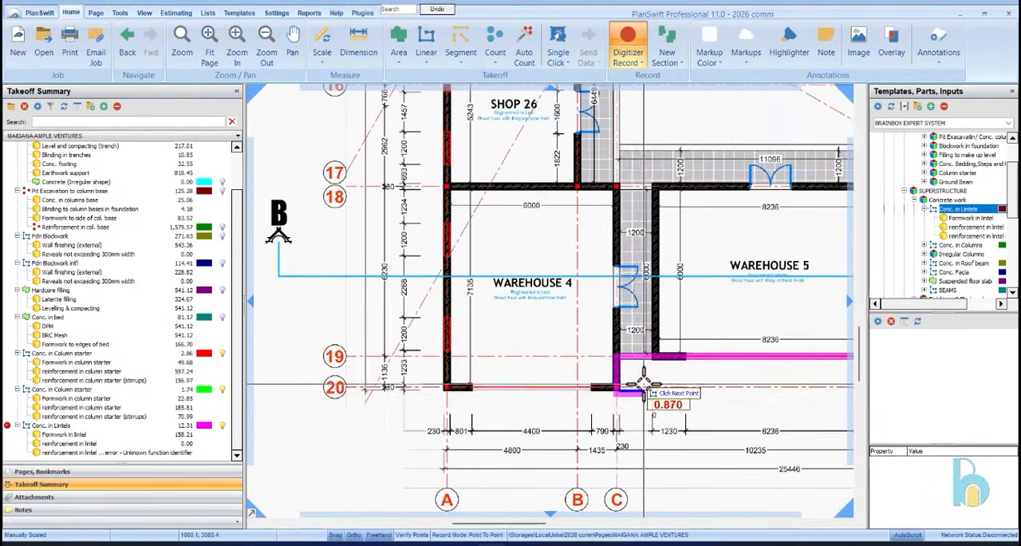
{"action": "scroll", "coordinate": [529, 417], "scroll_direction": "up", "scroll_amount": 6}
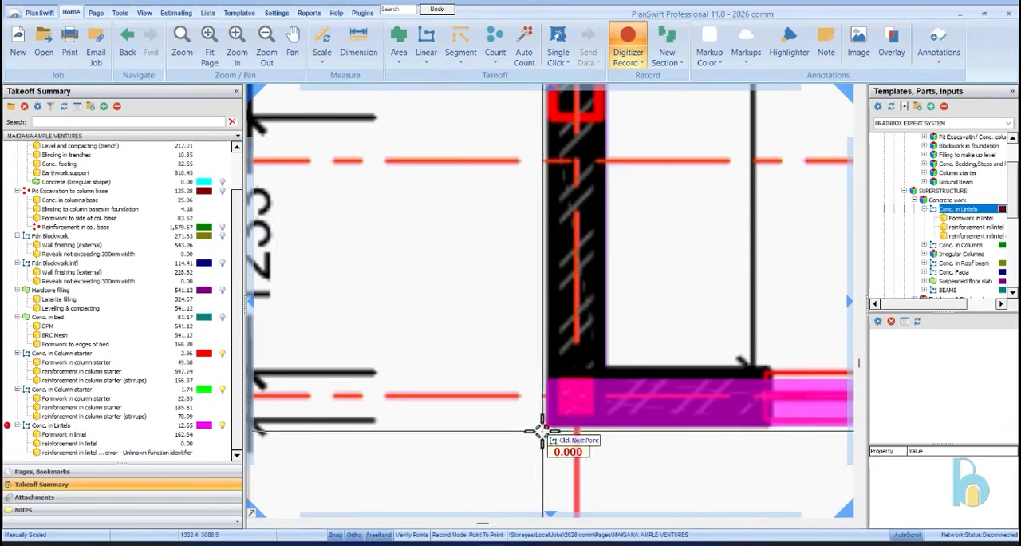
{"action": "left_click", "coordinate": [545, 430]}
Continue the lintel up the outer wall past Shop 26, along the slanted wall, and across the rear wall to Shop 20's outer corner
{"action": "scroll", "coordinate": [527, 439], "scroll_direction": "down", "scroll_amount": 5}
{"action": "scroll", "coordinate": [519, 429], "scroll_direction": "up", "scroll_amount": 6}
{"action": "scroll", "coordinate": [487, 331], "scroll_direction": "up", "scroll_amount": 3}
{"action": "left_click", "coordinate": [410, 246]}
{"action": "scroll", "coordinate": [347, 443], "scroll_direction": "down", "scroll_amount": 5}
{"action": "scroll", "coordinate": [349, 423], "scroll_direction": "down", "scroll_amount": 5}
{"action": "scroll", "coordinate": [420, 276], "scroll_direction": "up", "scroll_amount": 8}
{"action": "left_click", "coordinate": [421, 277]}
{"action": "scroll", "coordinate": [420, 277], "scroll_direction": "down", "scroll_amount": 4}
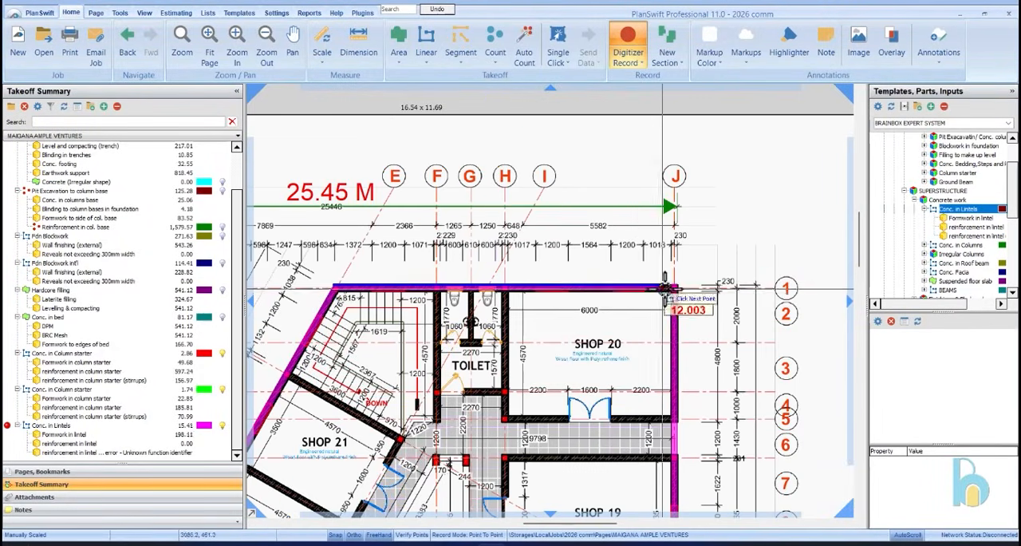
{"action": "scroll", "coordinate": [656, 288], "scroll_direction": "up", "scroll_amount": 4}
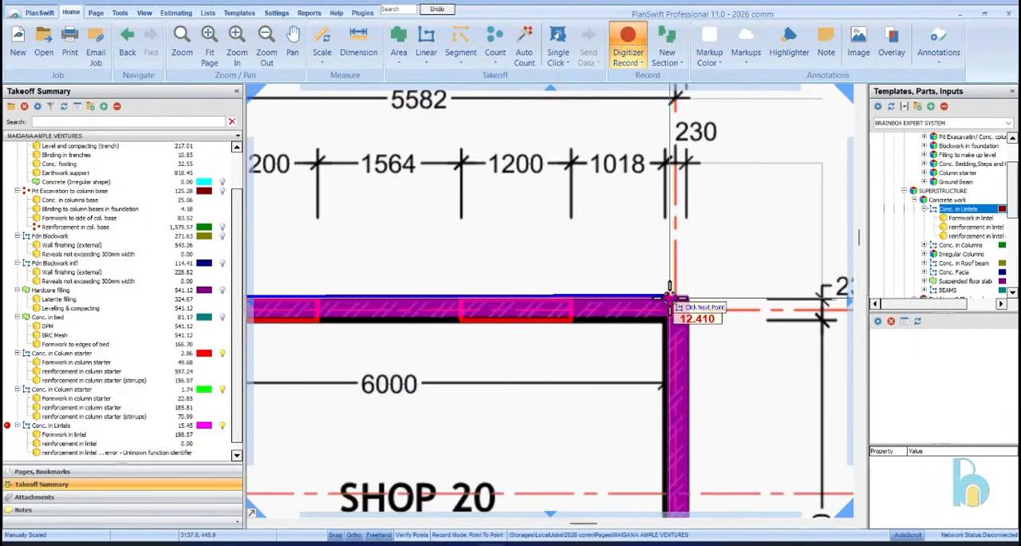
{"action": "left_click", "coordinate": [670, 299]}
{"action": "scroll", "coordinate": [752, 208], "scroll_direction": "down", "scroll_amount": 5}
{"action": "scroll", "coordinate": [695, 189], "scroll_direction": "down", "scroll_amount": 1}
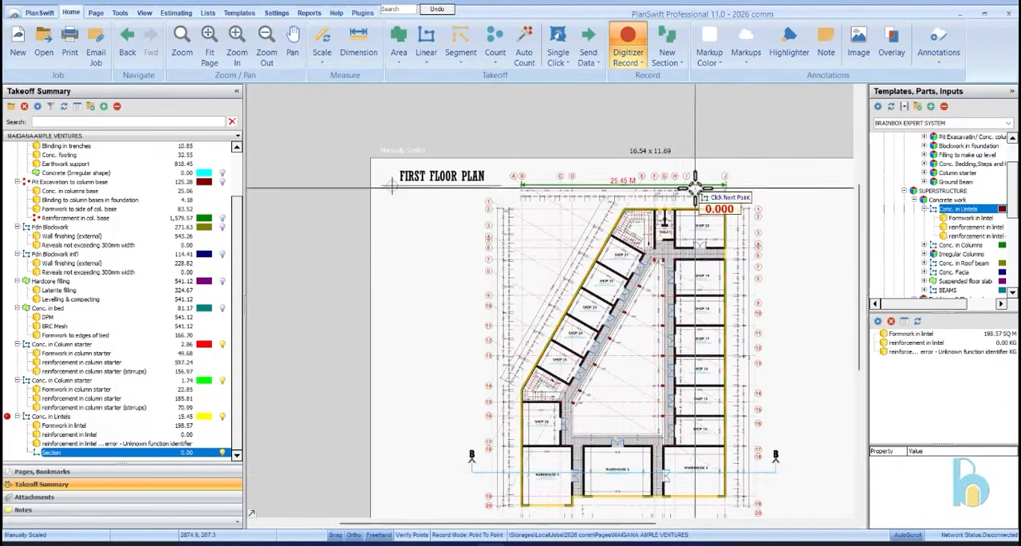
Add a lintel section along the corridor wall of Shops 14 to 19, from Warehouse 3's wall to Shop 19's corner
{"action": "scroll", "coordinate": [711, 469], "scroll_direction": "up", "scroll_amount": 3}
{"action": "scroll", "coordinate": [693, 413], "scroll_direction": "up", "scroll_amount": 2}
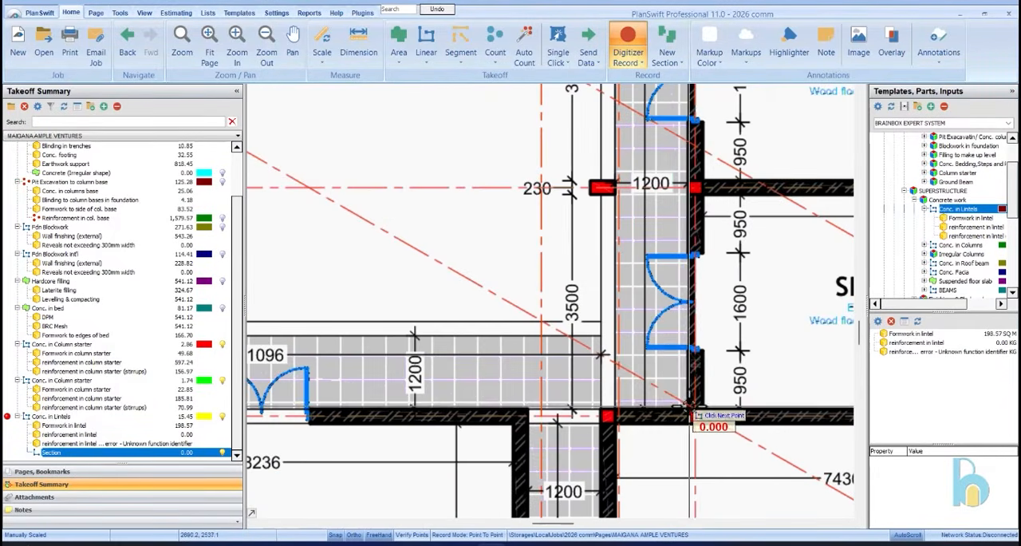
{"action": "scroll", "coordinate": [683, 419], "scroll_direction": "down", "scroll_amount": 2}
{"action": "left_click", "coordinate": [679, 420]}
{"action": "scroll", "coordinate": [680, 421], "scroll_direction": "down", "scroll_amount": 3}
{"action": "scroll", "coordinate": [667, 279], "scroll_direction": "up", "scroll_amount": 4}
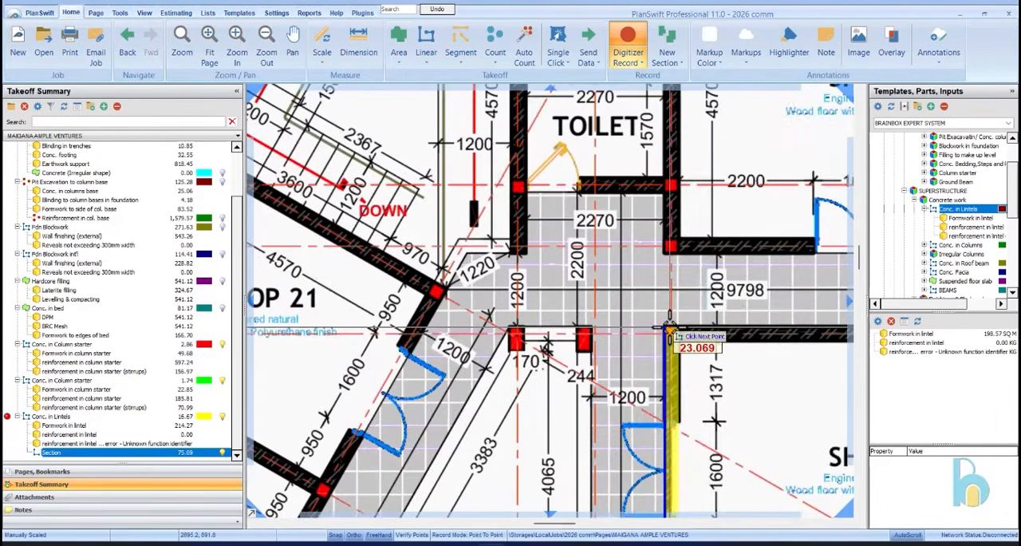
{"action": "key", "text": "n"}
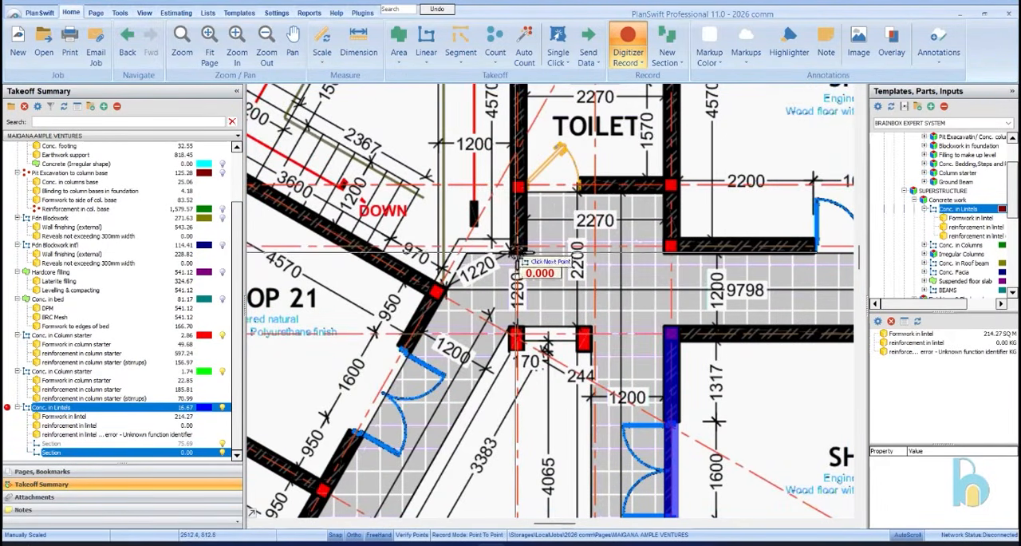
Add a lintel section from the toilet's stair-side wall along the slanted corridor wall and down Shop 26's corridor wall to Warehouse 4
{"action": "left_click", "coordinate": [469, 253]}
{"action": "scroll", "coordinate": [576, 142], "scroll_direction": "down", "scroll_amount": 5}
{"action": "scroll", "coordinate": [489, 319], "scroll_direction": "up", "scroll_amount": 4}
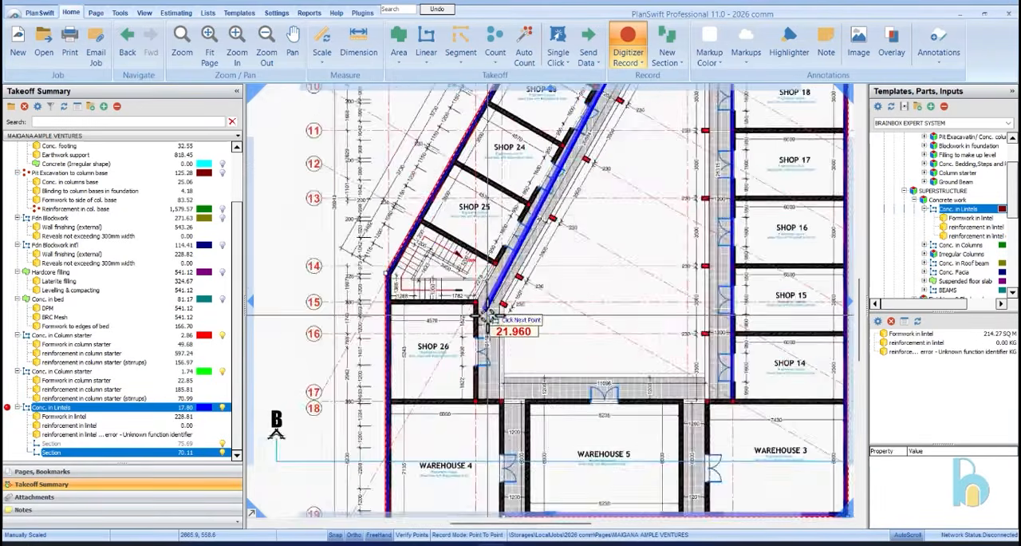
{"action": "scroll", "coordinate": [464, 302], "scroll_direction": "up", "scroll_amount": 2}
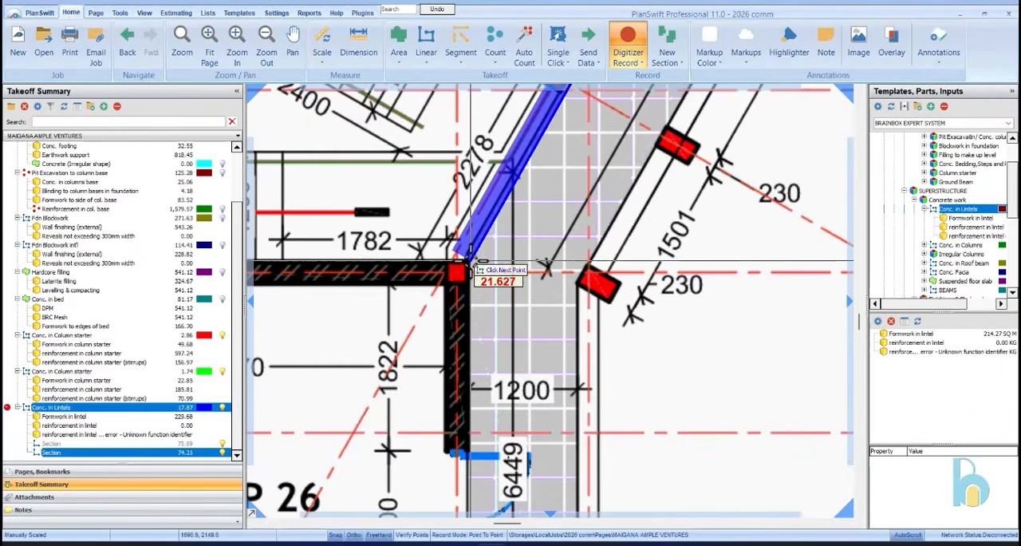
{"action": "left_click", "coordinate": [470, 261]}
{"action": "scroll", "coordinate": [478, 202], "scroll_direction": "down", "scroll_amount": 3}
{"action": "scroll", "coordinate": [486, 359], "scroll_direction": "up", "scroll_amount": 3}
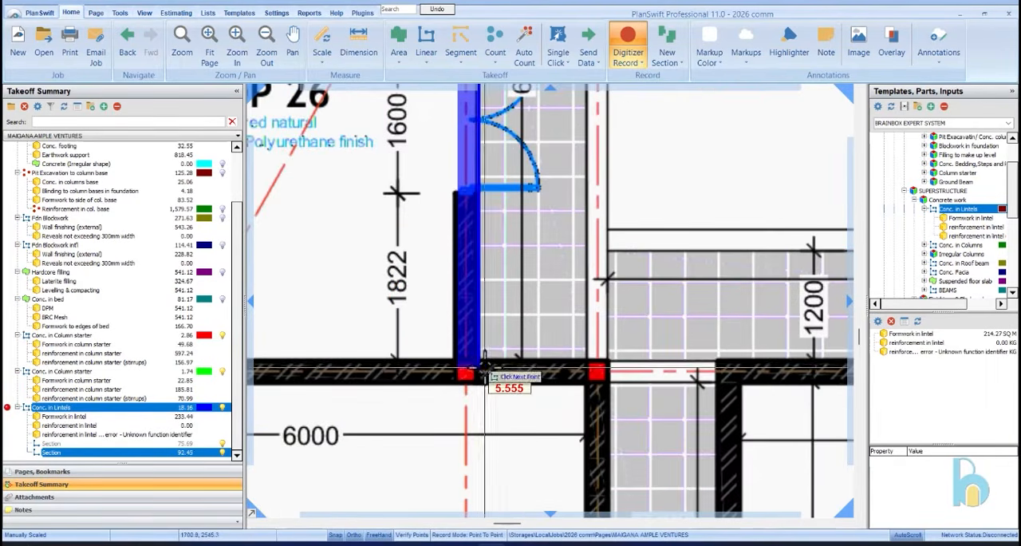
{"action": "left_click", "coordinate": [478, 358]}
{"action": "scroll", "coordinate": [478, 359], "scroll_direction": "down", "scroll_amount": 5}
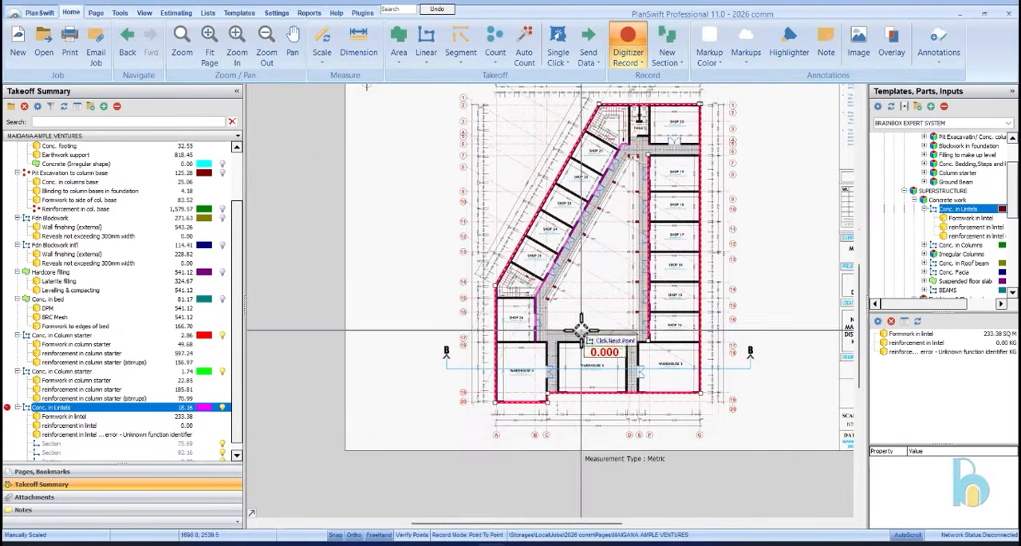
Add lintel sections across the toilet cubicle doors and over the toilet's entrance door
{"action": "scroll", "coordinate": [670, 166], "scroll_direction": "up", "scroll_amount": 4}
{"action": "scroll", "coordinate": [590, 136], "scroll_direction": "down", "scroll_amount": 2}
{"action": "scroll", "coordinate": [664, 180], "scroll_direction": "up", "scroll_amount": 2}
{"action": "left_click", "coordinate": [671, 177]}
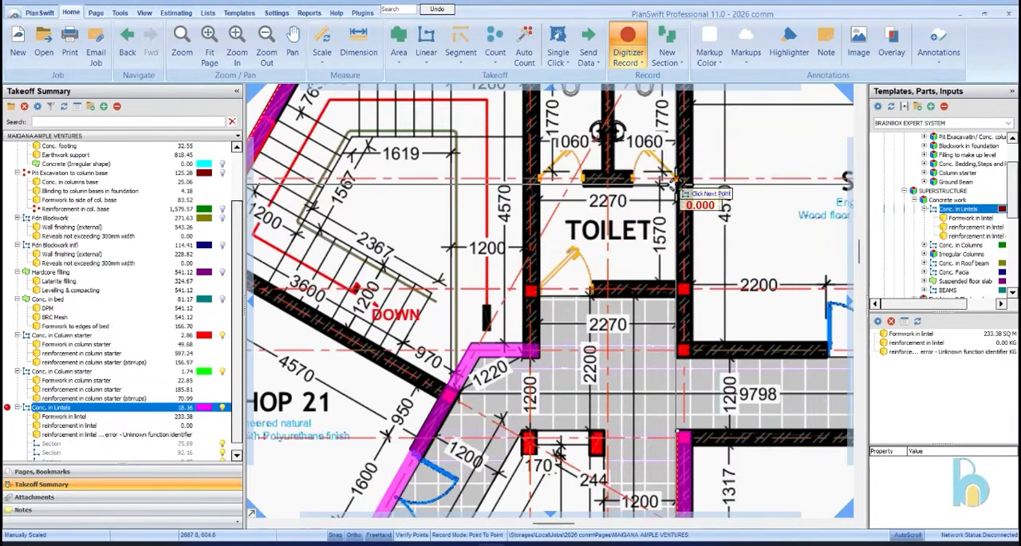
{"action": "right_click", "coordinate": [540, 189]}
{"action": "left_click", "coordinate": [594, 299]}
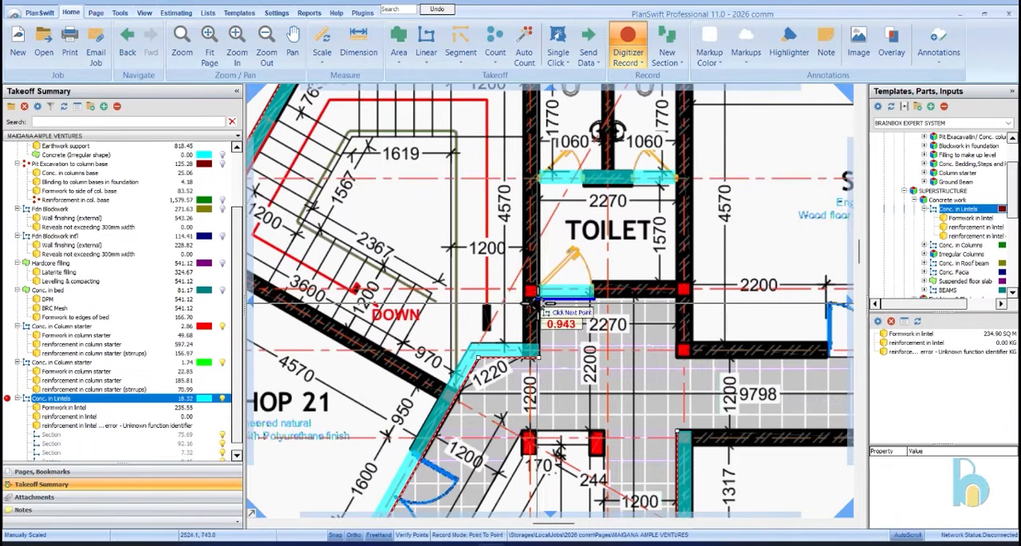
{"action": "left_click", "coordinate": [532, 304]}
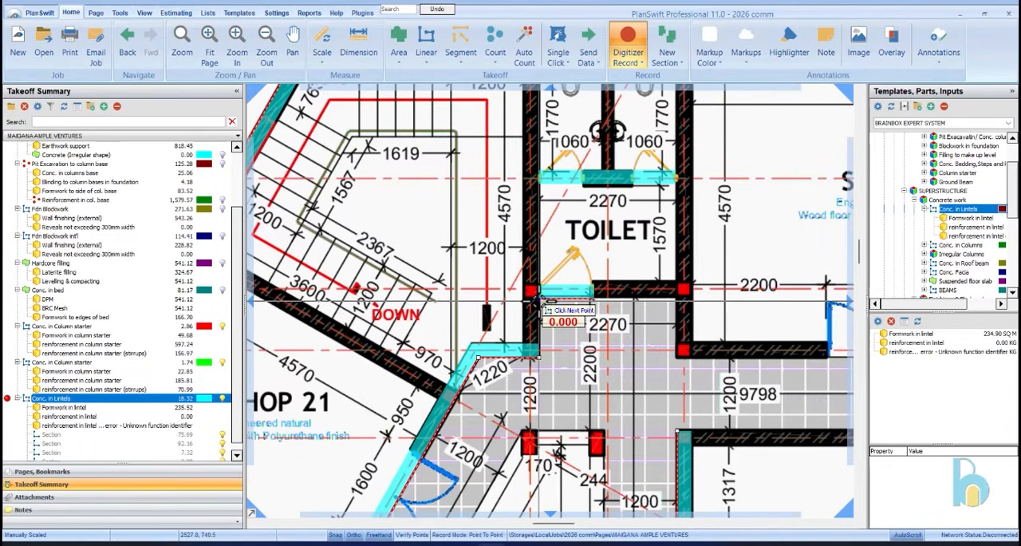
Add lintel sections over the double door in Shop 20's corridor wall and over Warehouse 3's double door
{"action": "scroll", "coordinate": [533, 302], "scroll_direction": "down", "scroll_amount": 5}
{"action": "scroll", "coordinate": [542, 283], "scroll_direction": "up", "scroll_amount": 6}
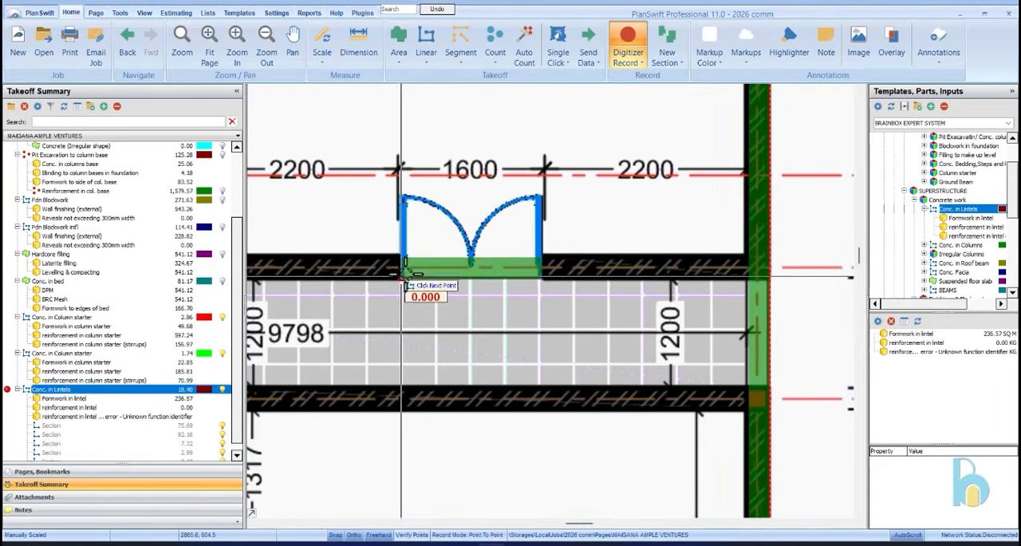
{"action": "scroll", "coordinate": [400, 275], "scroll_direction": "down", "scroll_amount": 5}
{"action": "scroll", "coordinate": [630, 281], "scroll_direction": "up", "scroll_amount": 5}
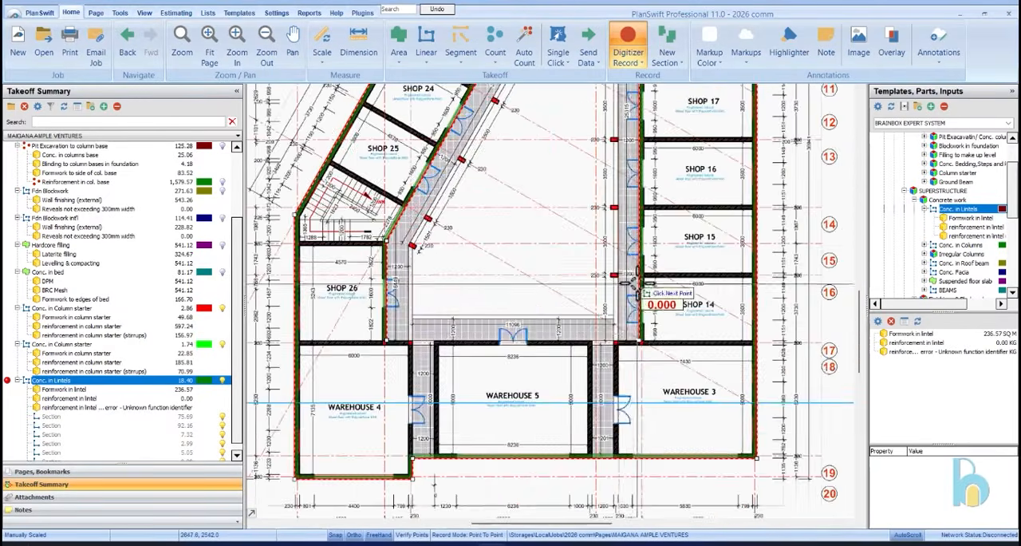
{"action": "scroll", "coordinate": [622, 425], "scroll_direction": "up", "scroll_amount": 5}
{"action": "left_click", "coordinate": [576, 407]}
{"action": "double_click", "coordinate": [577, 261]}
{"action": "scroll", "coordinate": [732, 254], "scroll_direction": "down", "scroll_amount": 5}
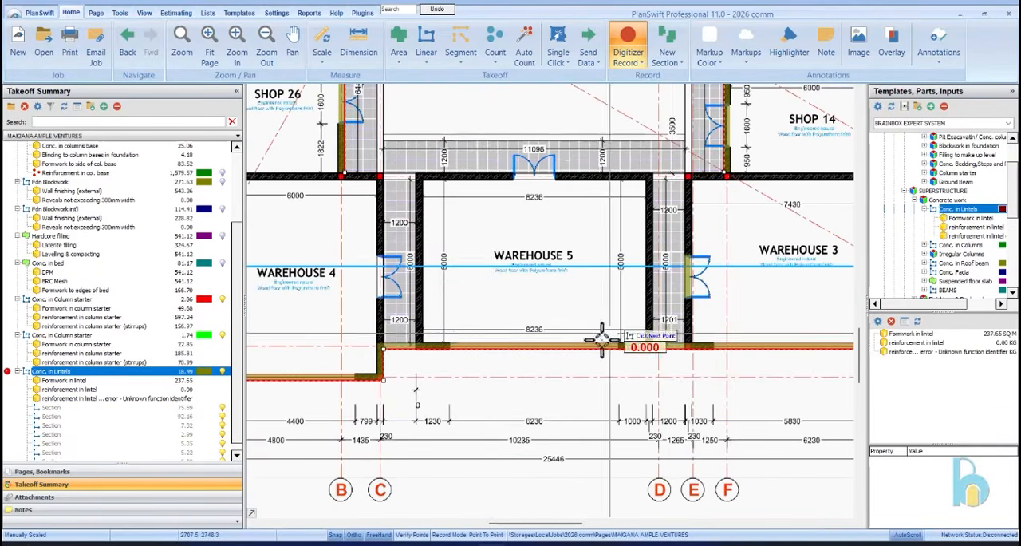
Add lintel sections over the double doors of Warehouse 4 and Warehouse 5
{"action": "scroll", "coordinate": [388, 260], "scroll_direction": "up", "scroll_amount": 5}
{"action": "left_click", "coordinate": [383, 217]}
{"action": "double_click", "coordinate": [390, 360]}
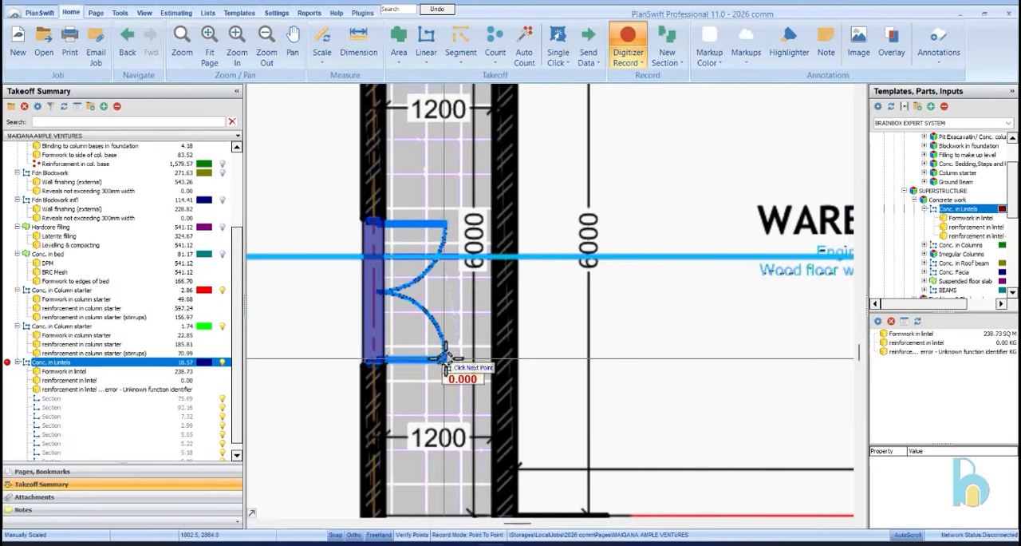
{"action": "scroll", "coordinate": [503, 258], "scroll_direction": "down", "scroll_amount": 5}
{"action": "scroll", "coordinate": [456, 231], "scroll_direction": "up", "scroll_amount": 5}
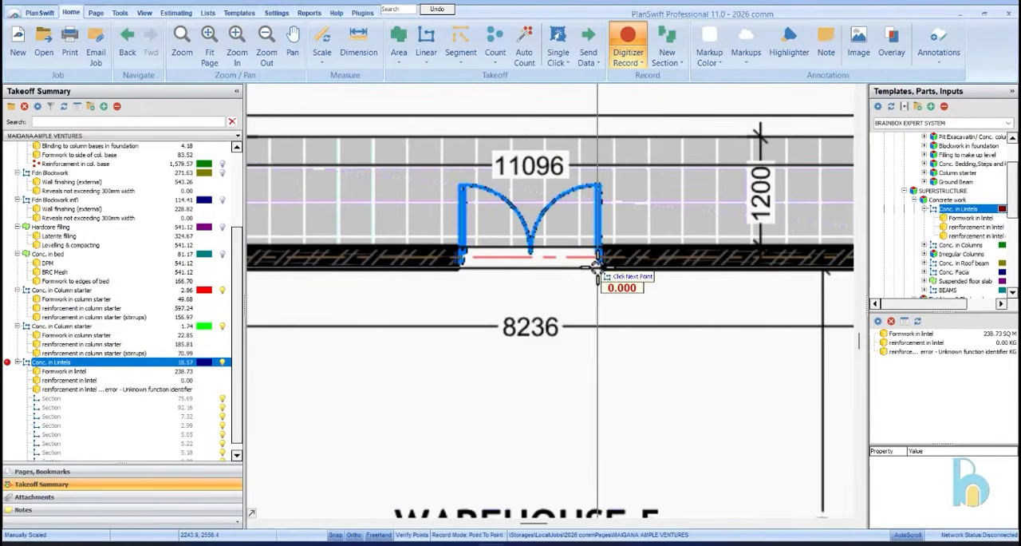
{"action": "double_click", "coordinate": [459, 276]}
Inspect the doorways around Shop 26 and the adjoining corridors for missing lintel sections
{"action": "scroll", "coordinate": [604, 388], "scroll_direction": "down", "scroll_amount": 5}
{"action": "scroll", "coordinate": [513, 335], "scroll_direction": "up", "scroll_amount": 4}
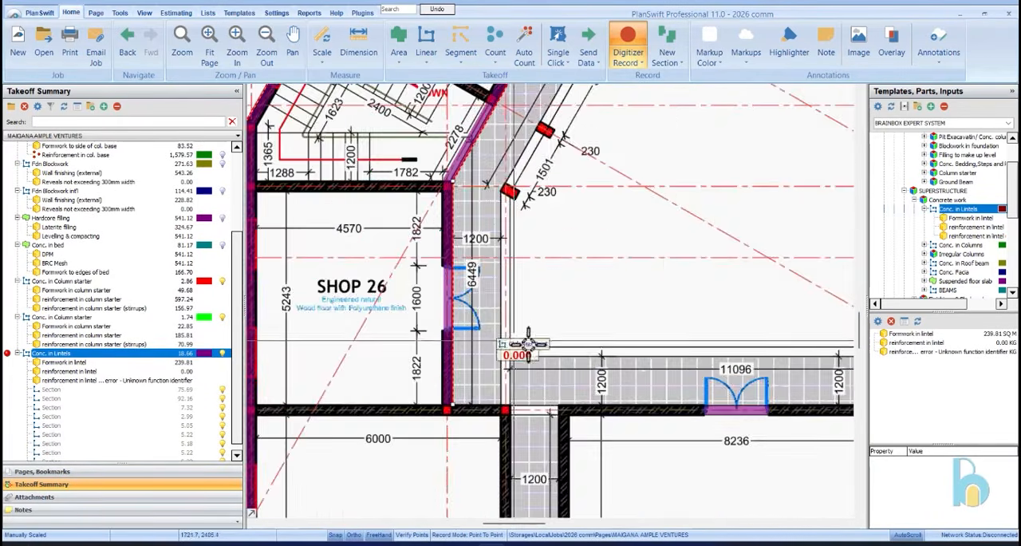
{"action": "scroll", "coordinate": [514, 335], "scroll_direction": "down", "scroll_amount": 5}
{"action": "scroll", "coordinate": [654, 185], "scroll_direction": "up", "scroll_amount": 5}
{"action": "scroll", "coordinate": [654, 185], "scroll_direction": "down", "scroll_amount": 5}
{"action": "scroll", "coordinate": [654, 185], "scroll_direction": "up", "scroll_amount": 5}
{"action": "scroll", "coordinate": [654, 185], "scroll_direction": "down", "scroll_amount": 5}
{"action": "scroll", "coordinate": [653, 185], "scroll_direction": "up", "scroll_amount": 5}
{"action": "scroll", "coordinate": [653, 185], "scroll_direction": "down", "scroll_amount": 5}
{"action": "scroll", "coordinate": [330, 392], "scroll_direction": "up", "scroll_amount": 5}
{"action": "scroll", "coordinate": [598, 257], "scroll_direction": "down", "scroll_amount": 5}
{"action": "scroll", "coordinate": [559, 329], "scroll_direction": "up", "scroll_amount": 5}
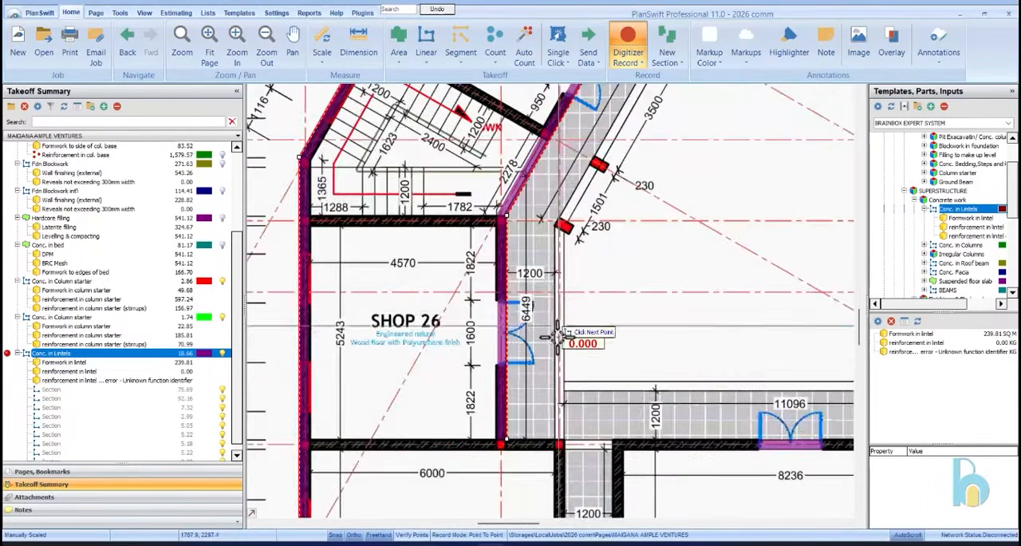
Stop recording the first floor lintels
{"action": "scroll", "coordinate": [559, 329], "scroll_direction": "down", "scroll_amount": 5}
{"action": "right_click", "coordinate": [597, 273]}
{"action": "left_click", "coordinate": [614, 303]}
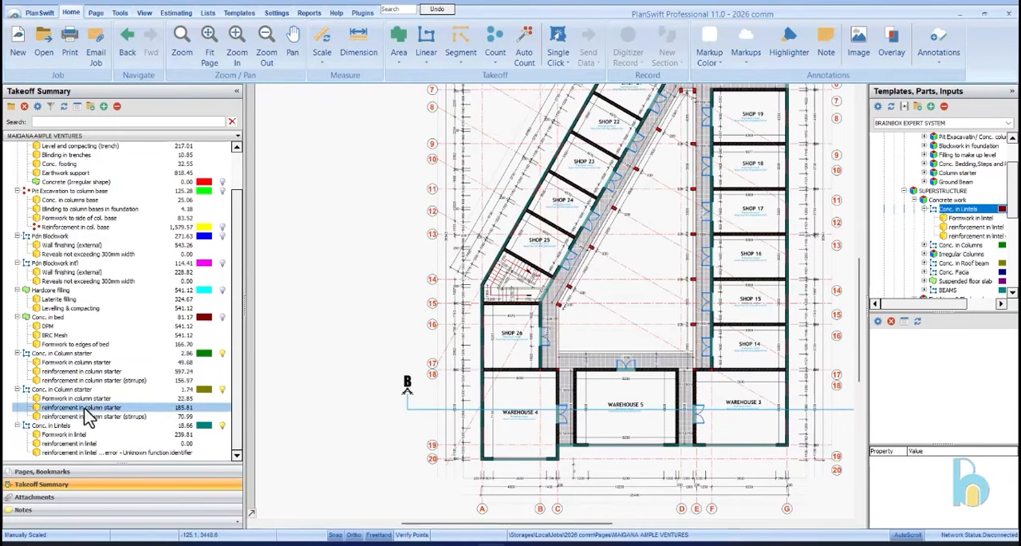
Set the first floor lintel's main reinforcement to four 12 mm straight bars at 0.888 kg, with two 0.05 m covers and 0.20 m bends
{"action": "left_click", "coordinate": [112, 425]}
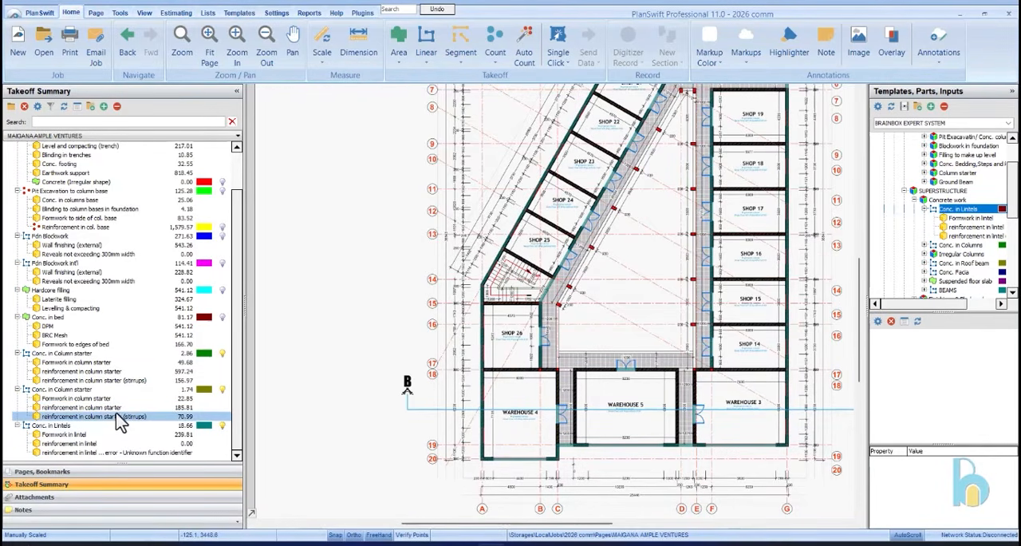
{"action": "left_click", "coordinate": [133, 443]}
{"action": "double_click", "coordinate": [137, 444]}
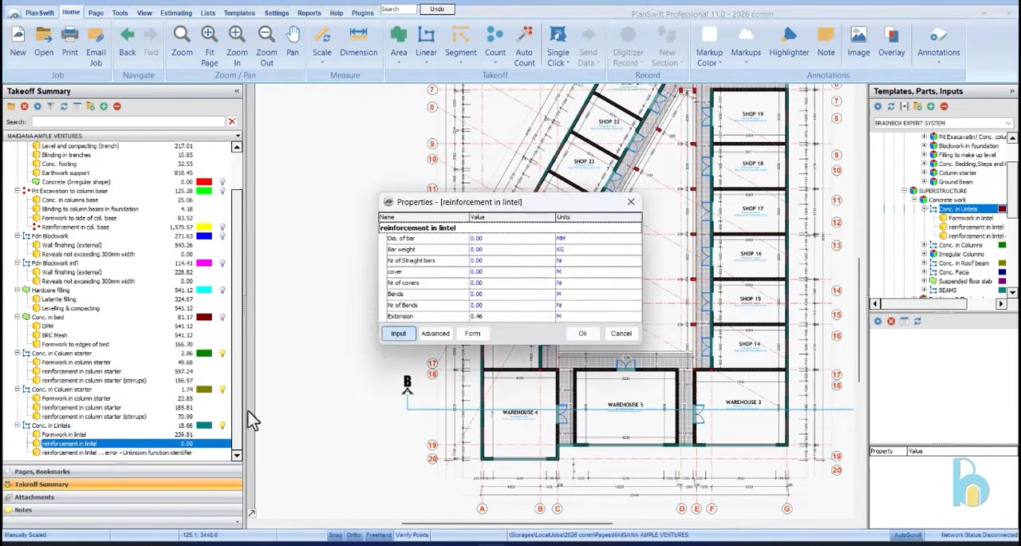
{"action": "left_click", "coordinate": [472, 334]}
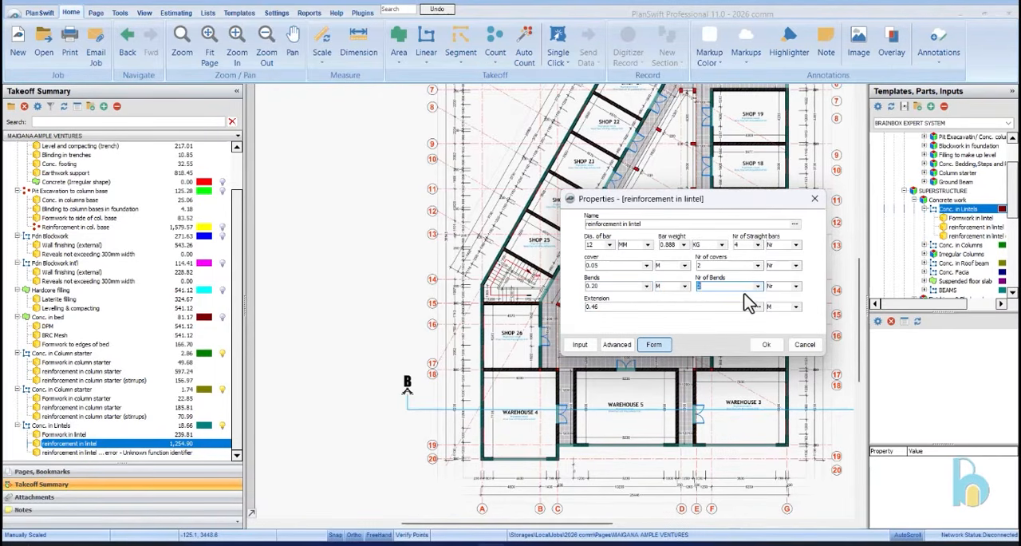
{"action": "left_click", "coordinate": [763, 345]}
Set the lintel stirrups to 10 mm bars at 0.616 kg, 0.25 m centre to centre, 0.10 m cover and 0.15 m hooks
{"action": "double_click", "coordinate": [160, 452]}
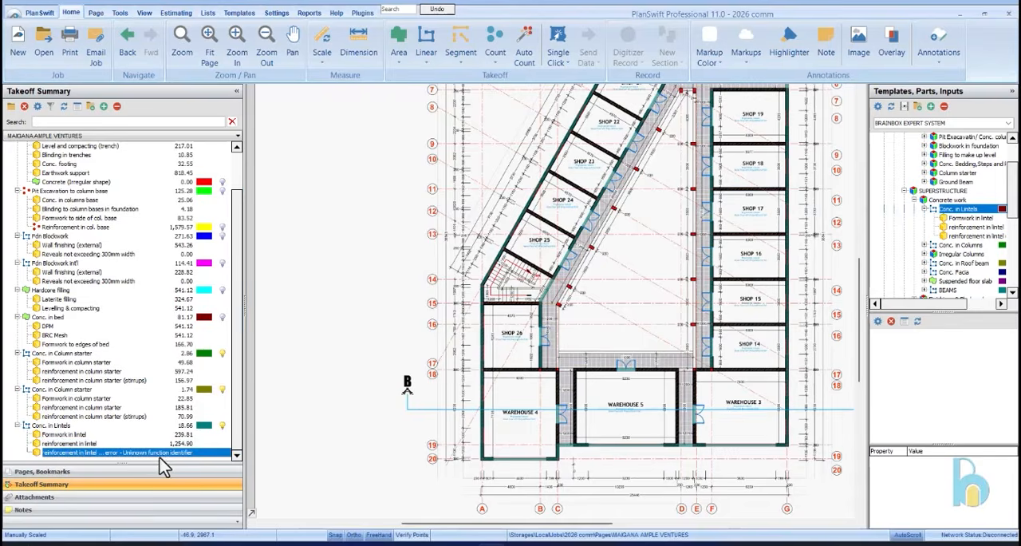
{"action": "left_click", "coordinate": [472, 324]}
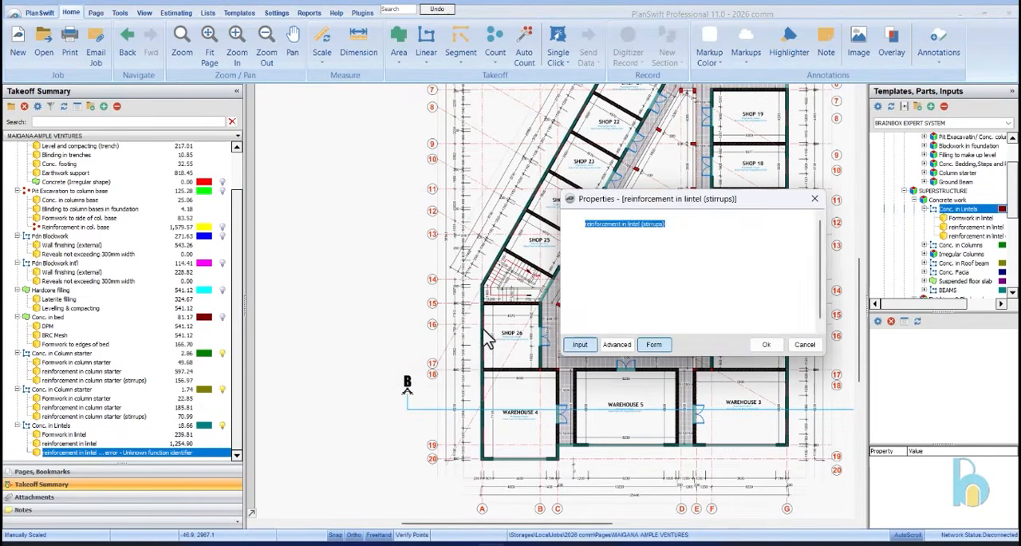
{"action": "left_click", "coordinate": [646, 245]}
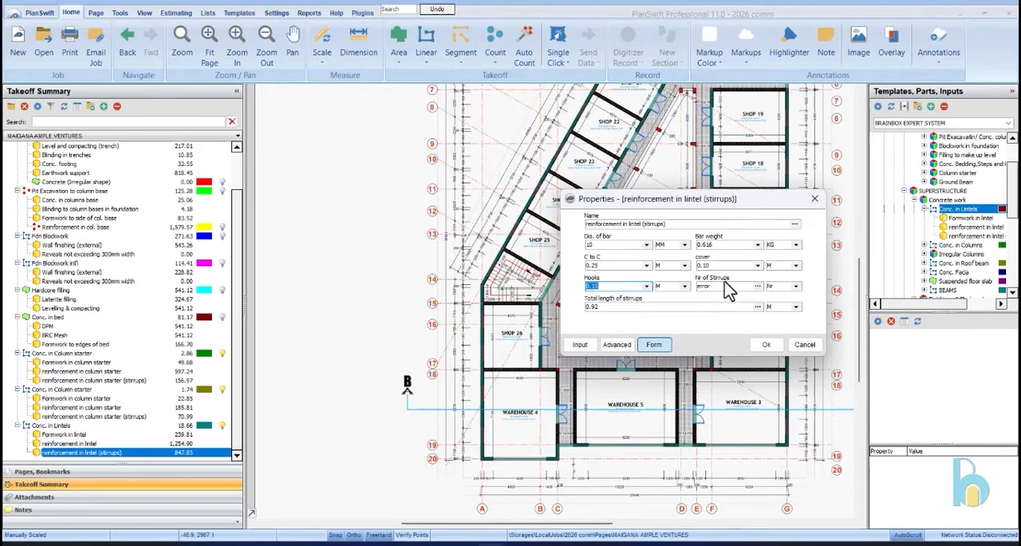
{"action": "left_click", "coordinate": [764, 345]}
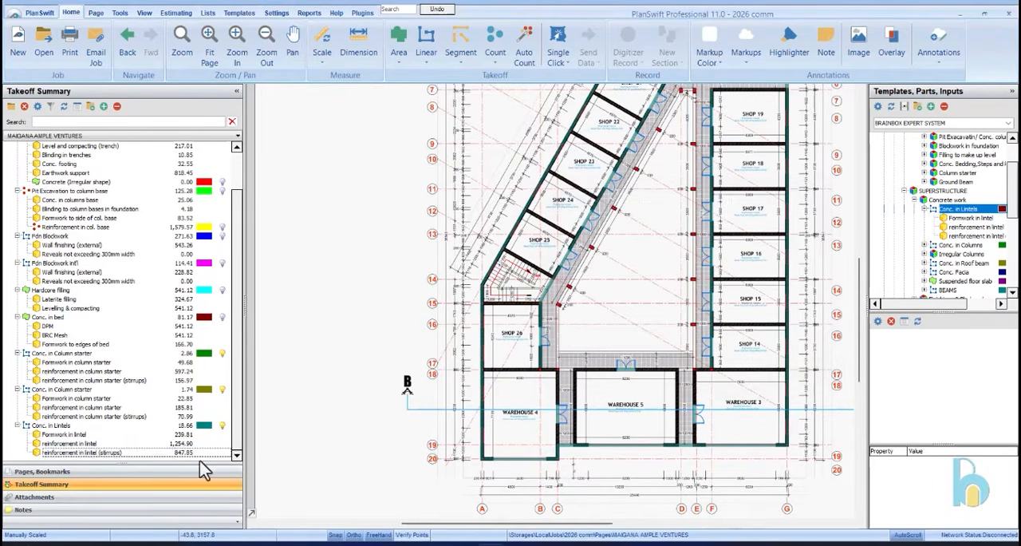
Review the lintel stirrup properties and the first floor Conc. in Lintels item's quantities
{"action": "double_click", "coordinate": [126, 457]}
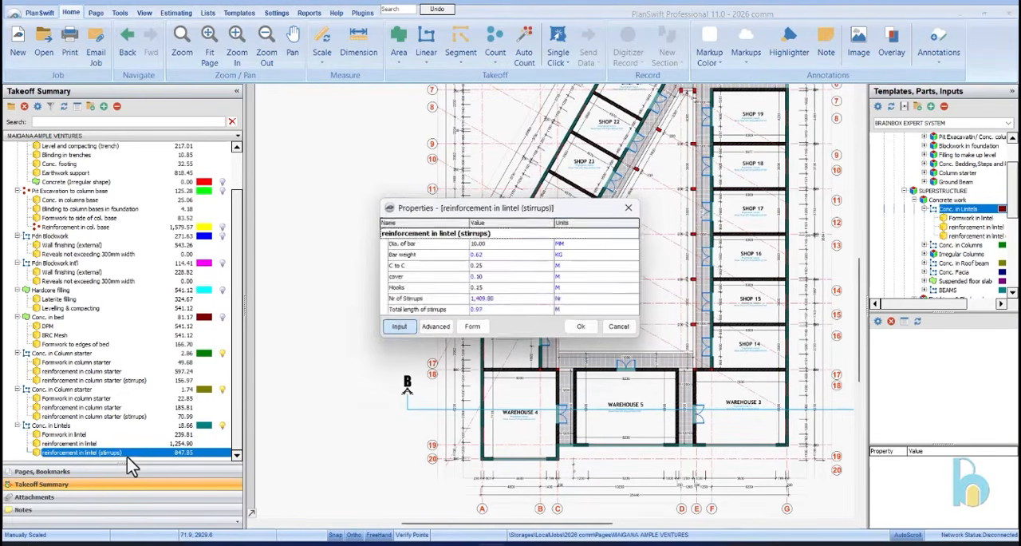
{"action": "left_click", "coordinate": [472, 327]}
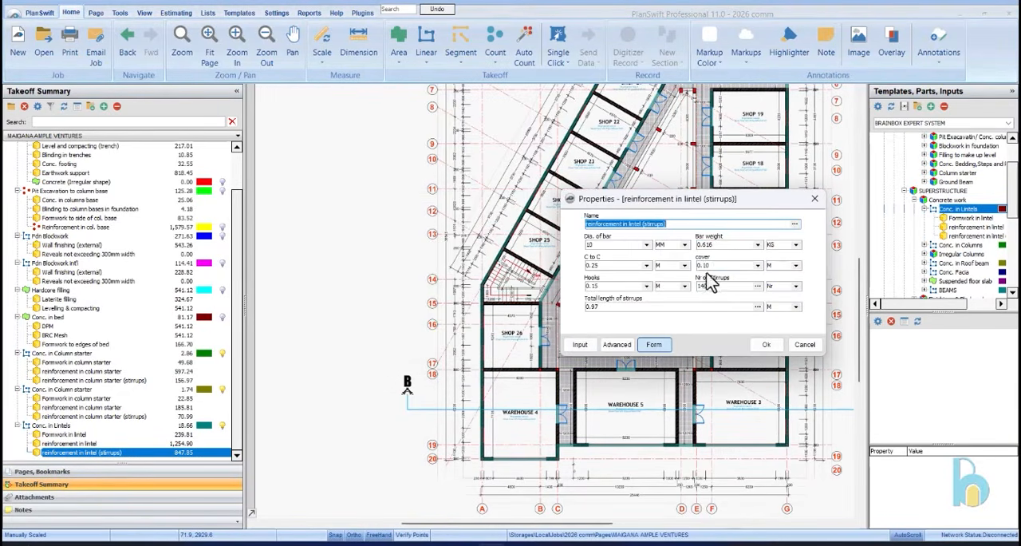
{"action": "left_click", "coordinate": [768, 345]}
{"action": "left_click", "coordinate": [52, 425]}
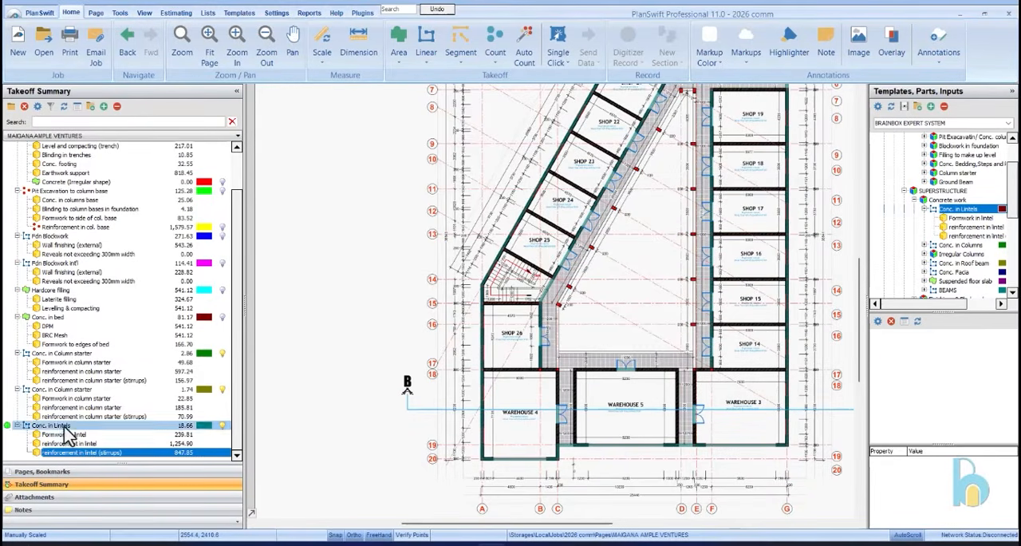
Expand the superstructure's Conc. in Columns template and return to the ground floor plan beside Shop 1
{"action": "left_click", "coordinate": [924, 245]}
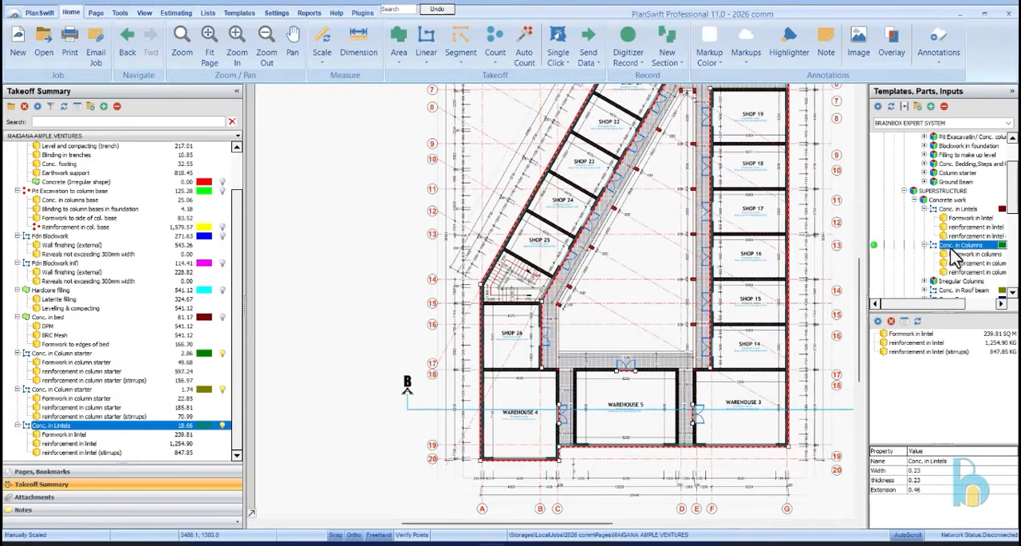
{"action": "scroll", "coordinate": [490, 230], "scroll_direction": "down", "scroll_amount": 2}
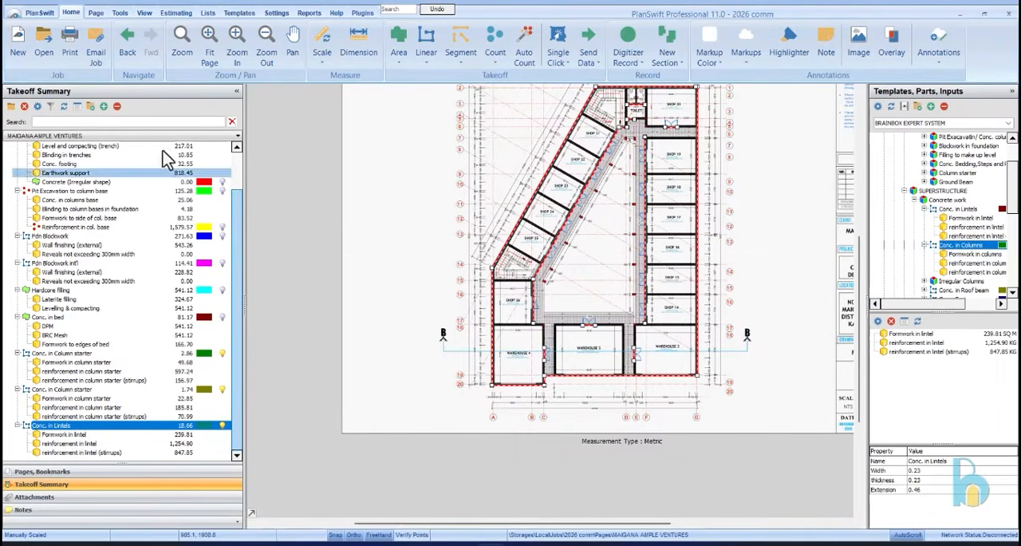
{"action": "left_click", "coordinate": [72, 472]}
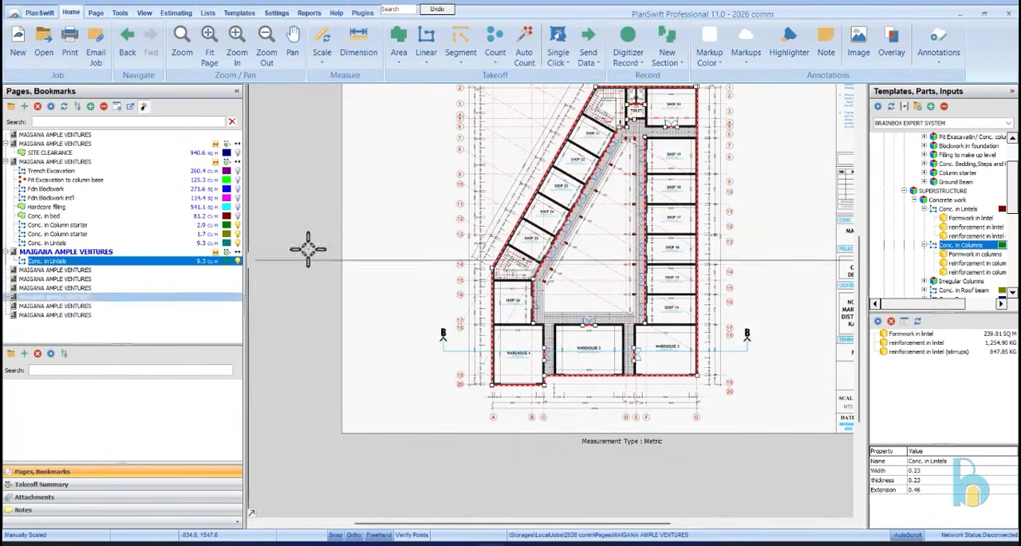
{"action": "left_click", "coordinate": [82, 162]}
{"action": "scroll", "coordinate": [679, 381], "scroll_direction": "up", "scroll_amount": 5}
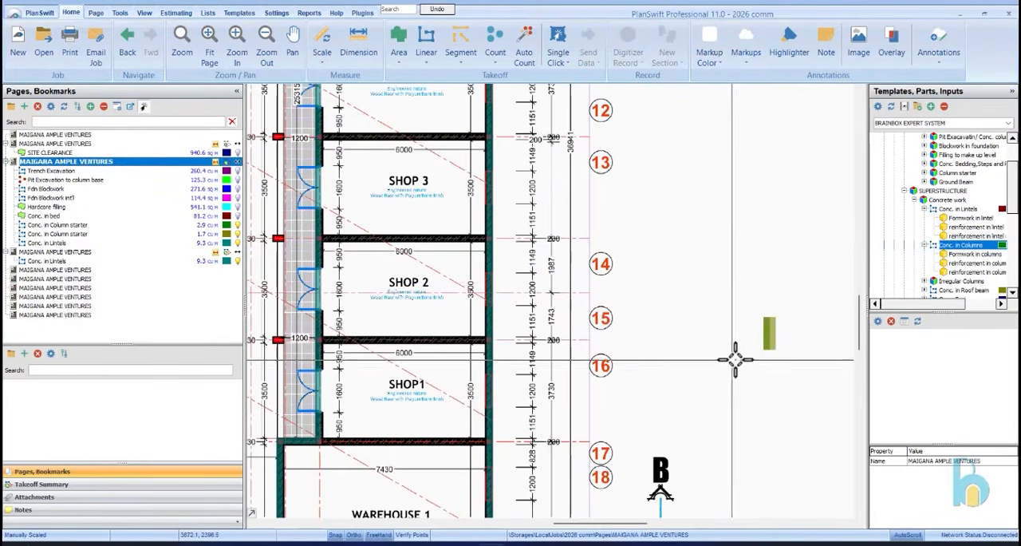
Copy the 14-column Conc. in Column starter section and paste it into a new item beside grid 15
{"action": "left_click", "coordinate": [768, 335]}
{"action": "right_click", "coordinate": [768, 335]}
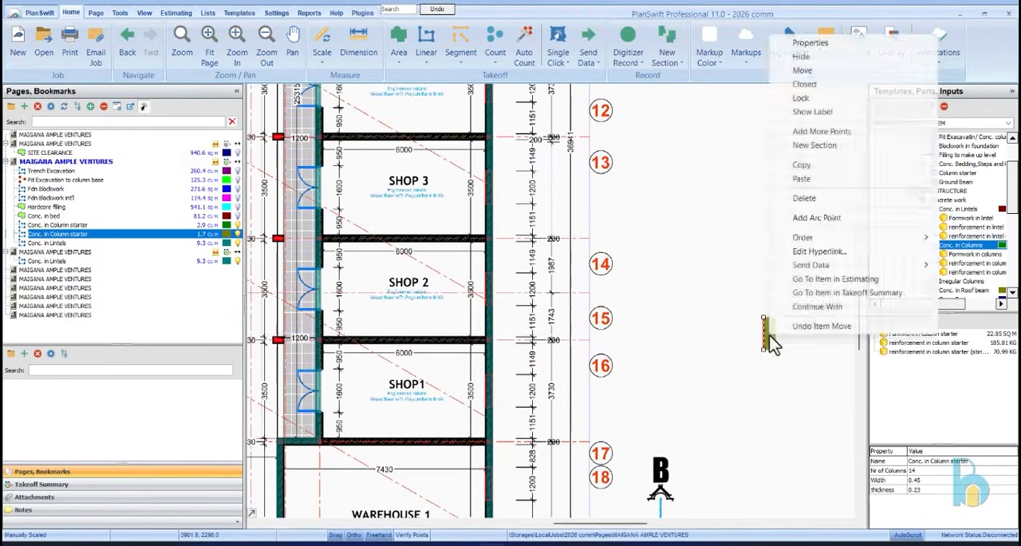
{"action": "left_click", "coordinate": [820, 165]}
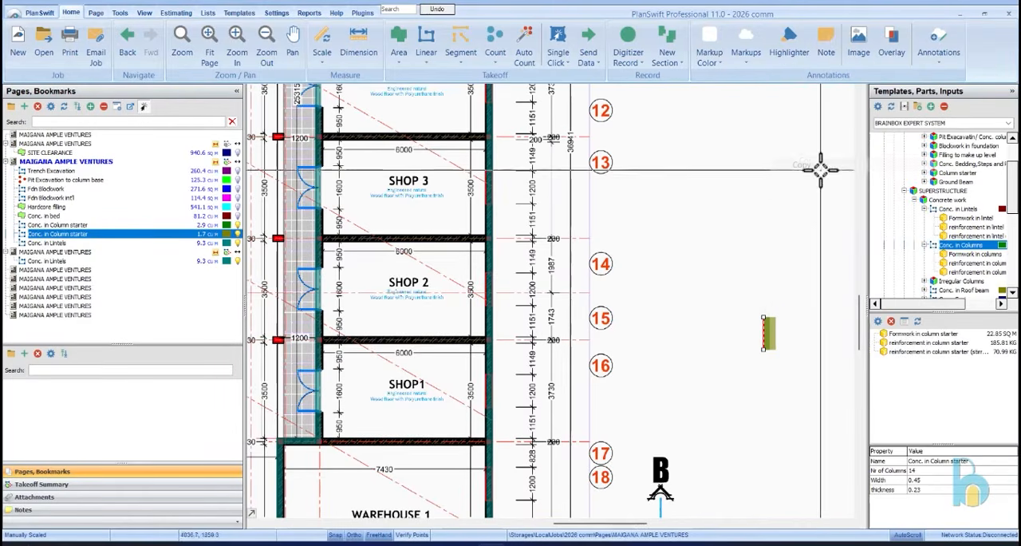
{"action": "right_click", "coordinate": [659, 296]}
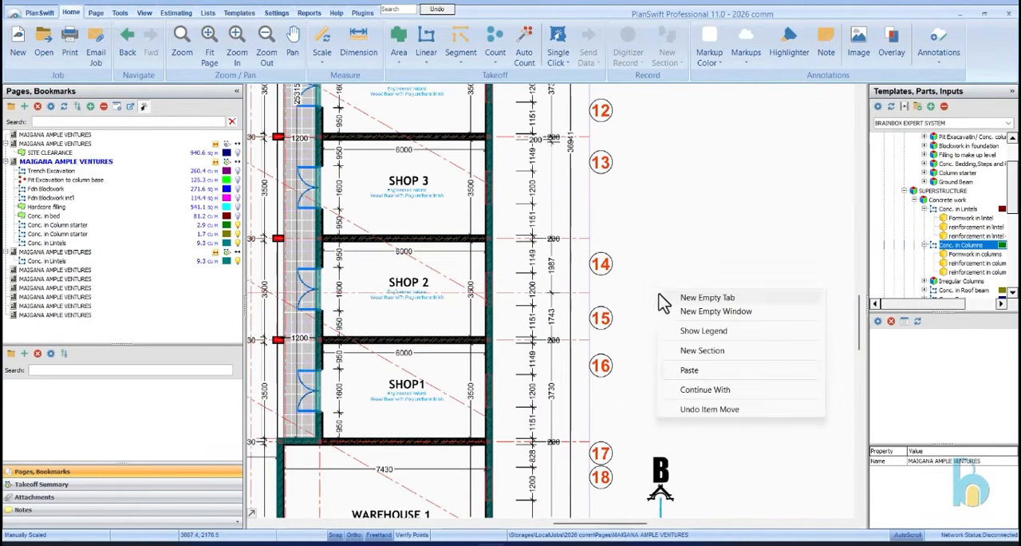
{"action": "left_click", "coordinate": [688, 370]}
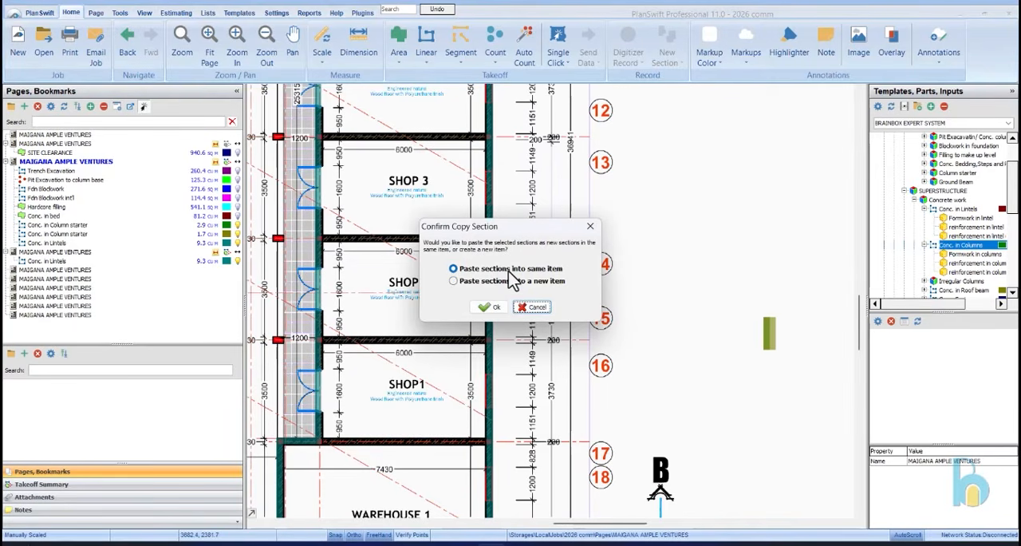
{"action": "left_click", "coordinate": [495, 280]}
{"action": "left_click", "coordinate": [488, 309]}
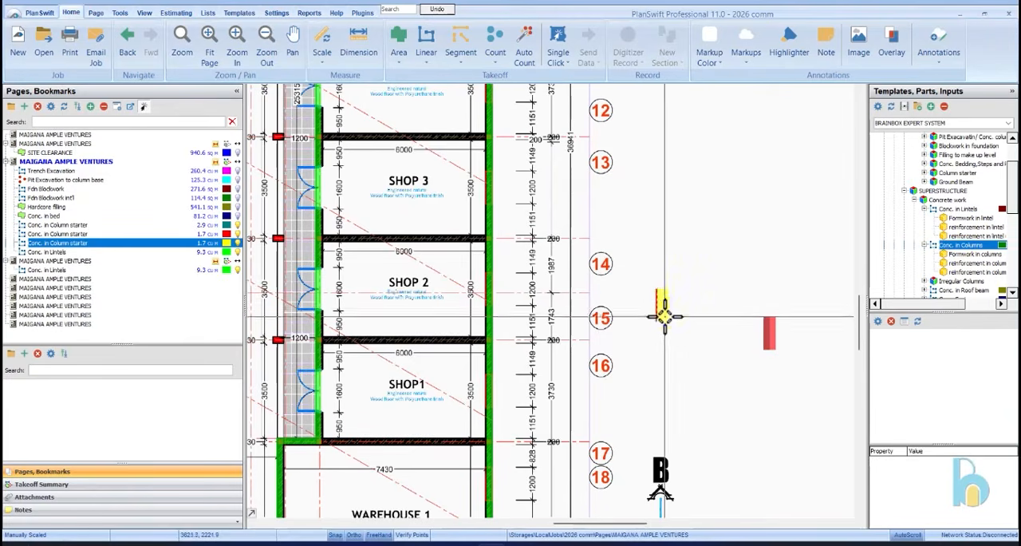
{"action": "left_click", "coordinate": [662, 308]}
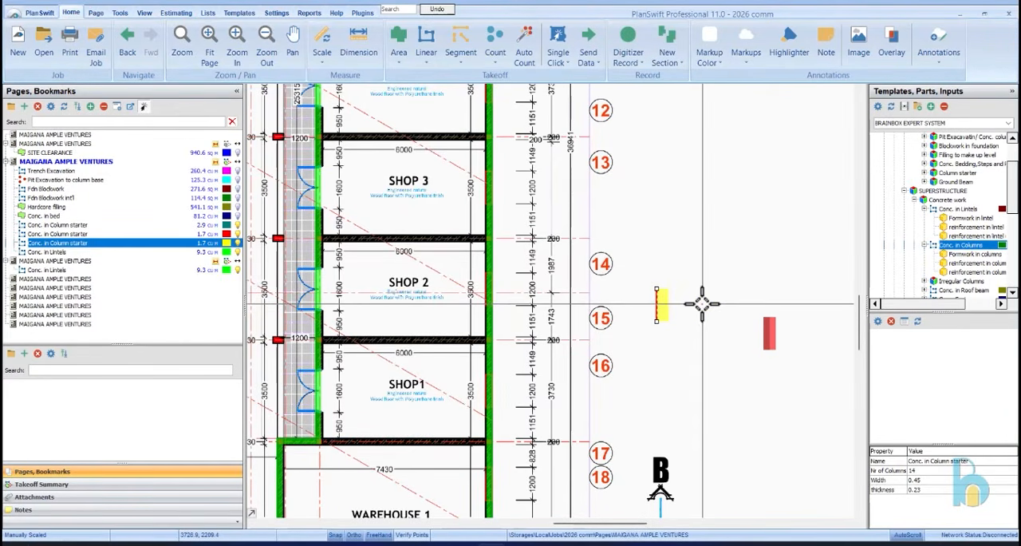
Delete the pasted column starter copy beside grid 15
{"action": "right_click", "coordinate": [657, 307]}
{"action": "left_click", "coordinate": [628, 299]}
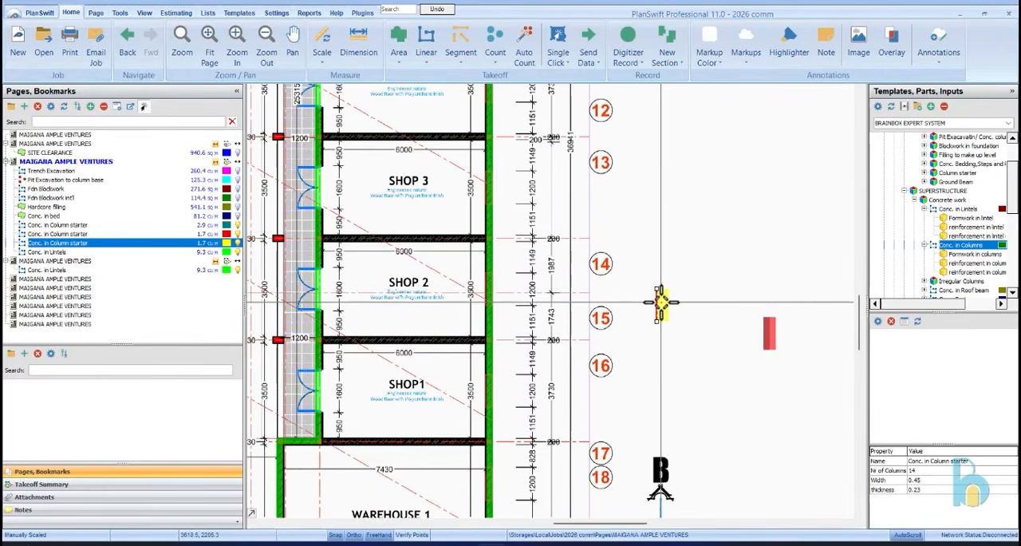
{"action": "right_click", "coordinate": [661, 303]}
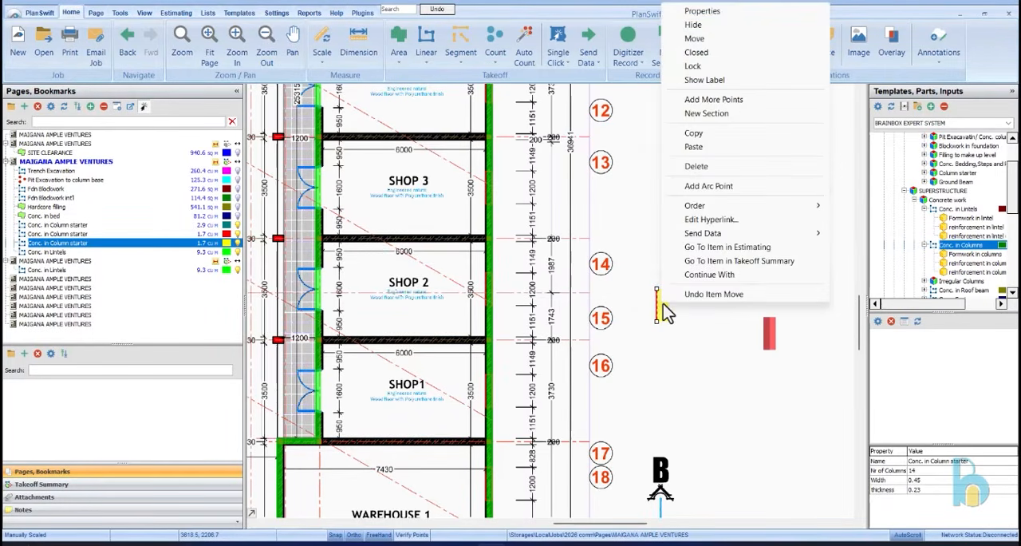
{"action": "left_click", "coordinate": [718, 172]}
{"action": "left_click", "coordinate": [550, 279]}
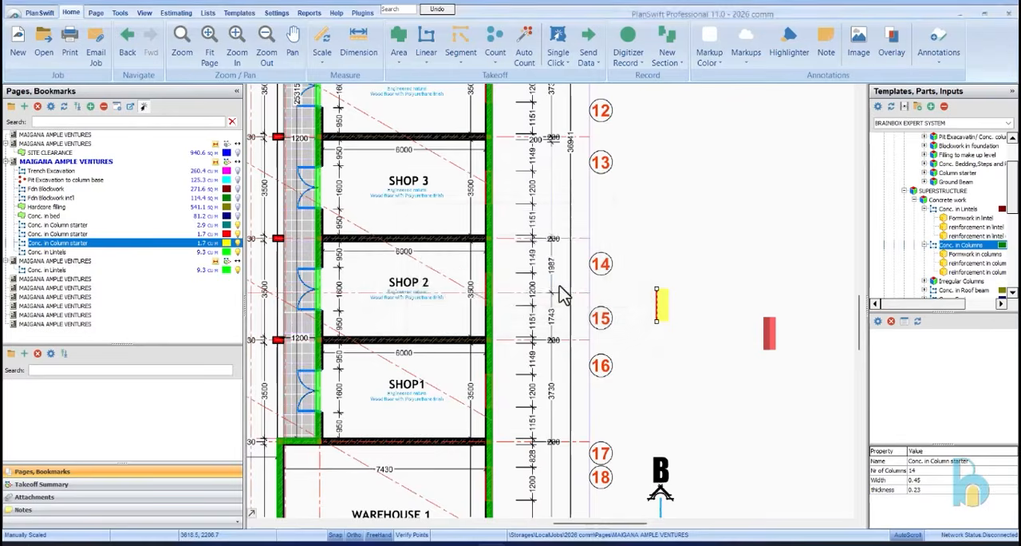
{"action": "left_click", "coordinate": [530, 330]}
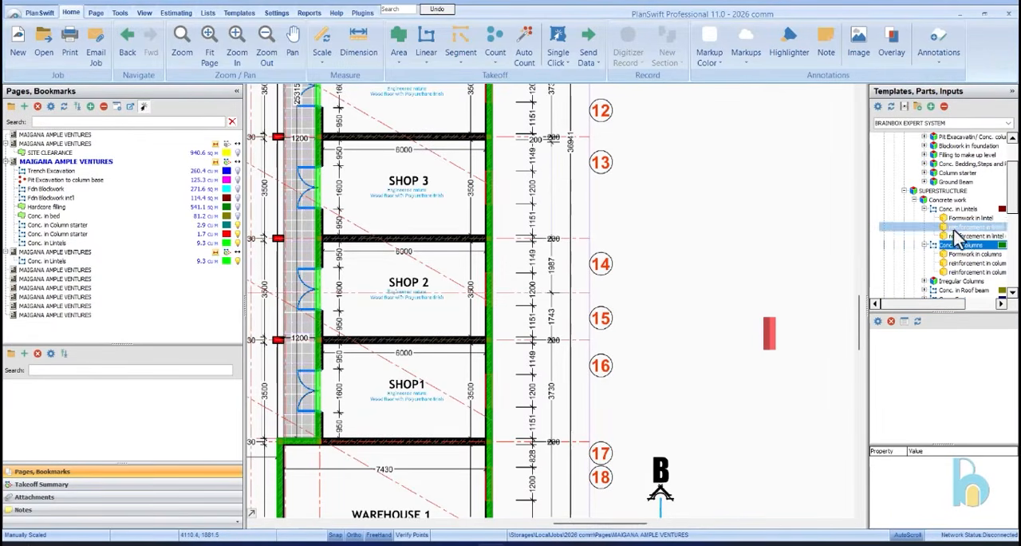
{"action": "double_click", "coordinate": [874, 248]}
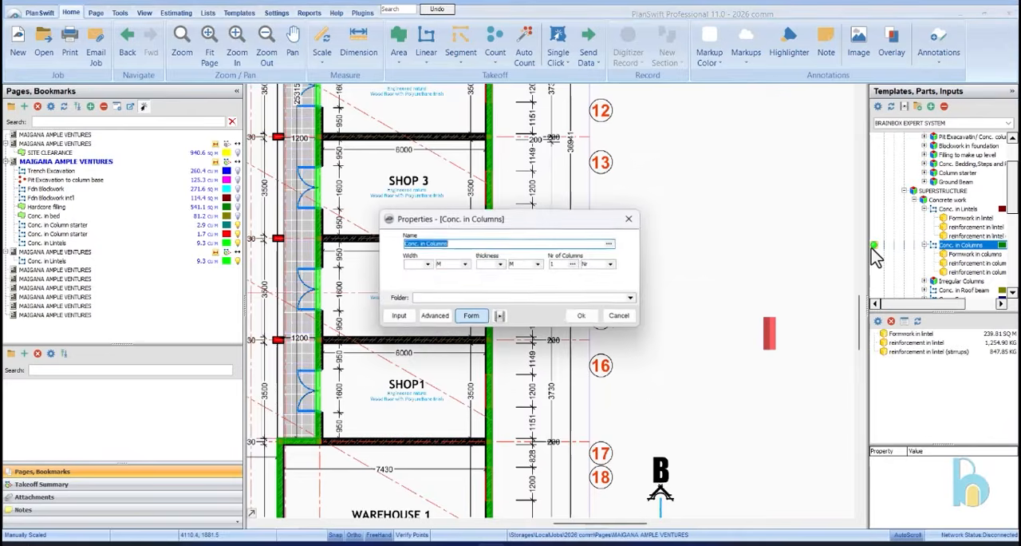
{"action": "left_click", "coordinate": [426, 265]}
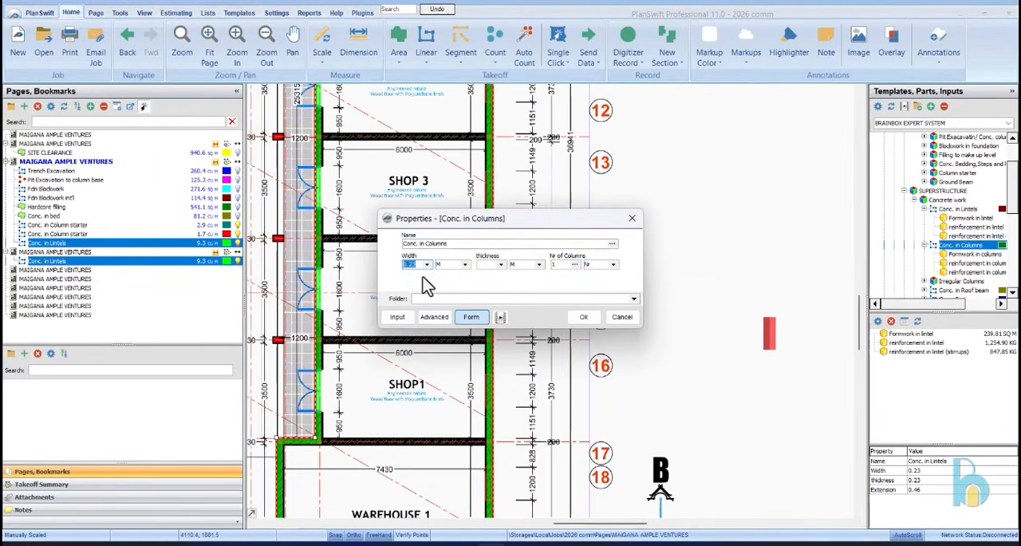
{"action": "left_click", "coordinate": [501, 264]}
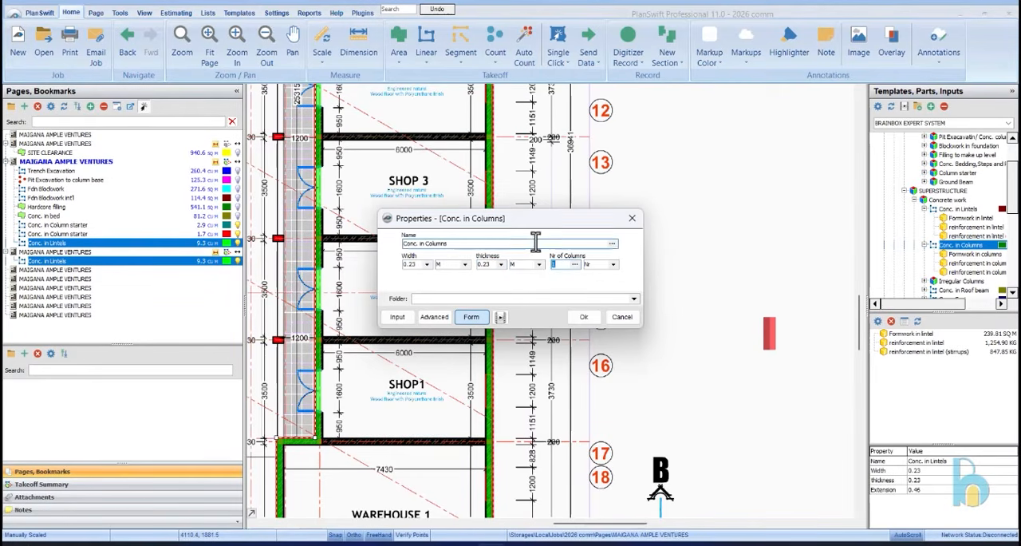
{"action": "left_click", "coordinate": [624, 321]}
{"action": "left_click", "coordinate": [600, 279]}
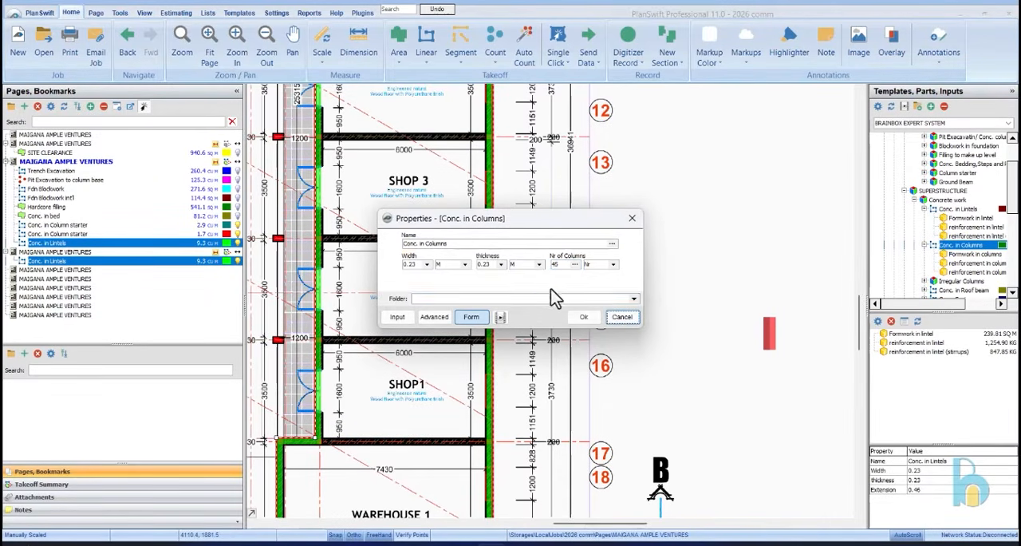
{"action": "left_click", "coordinate": [581, 317]}
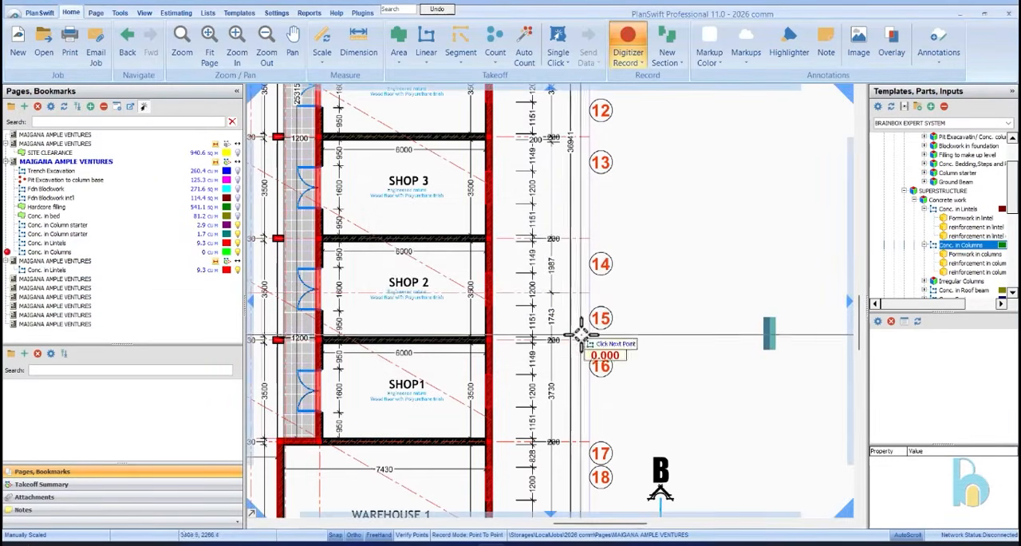
{"action": "scroll", "coordinate": [638, 216], "scroll_direction": "down", "scroll_amount": 3}
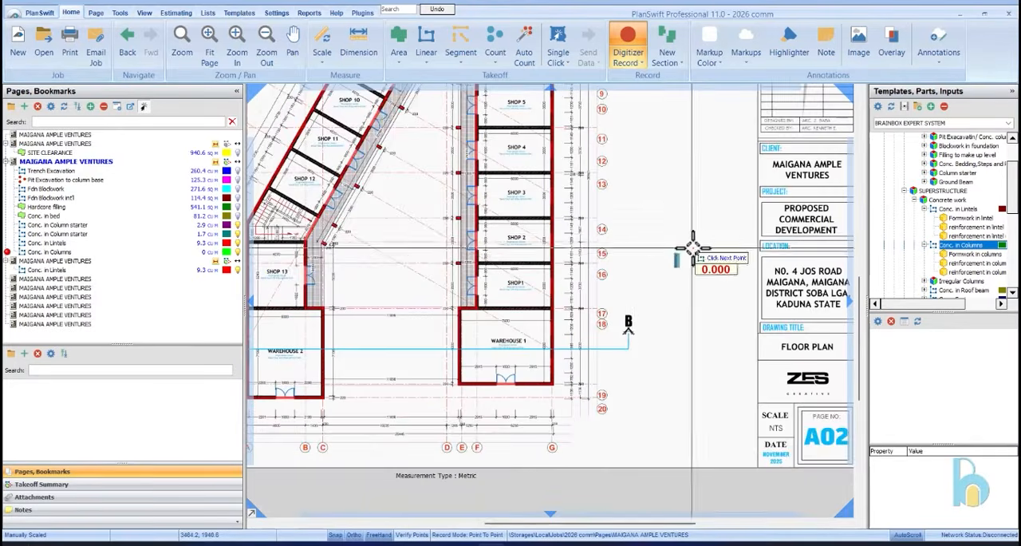
{"action": "scroll", "coordinate": [695, 234], "scroll_direction": "up", "scroll_amount": 4}
{"action": "scroll", "coordinate": [573, 199], "scroll_direction": "down", "scroll_amount": 2}
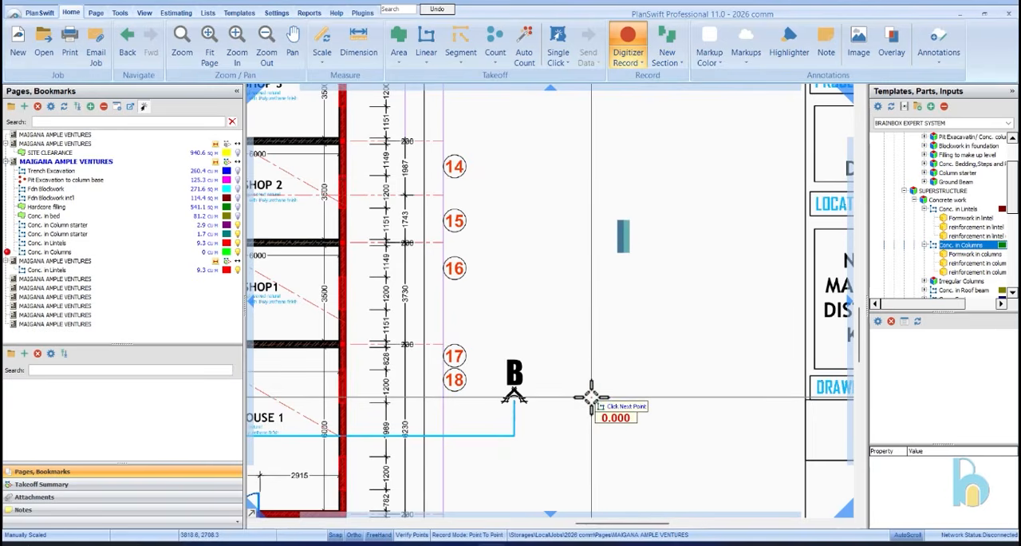
{"action": "left_click", "coordinate": [634, 44]}
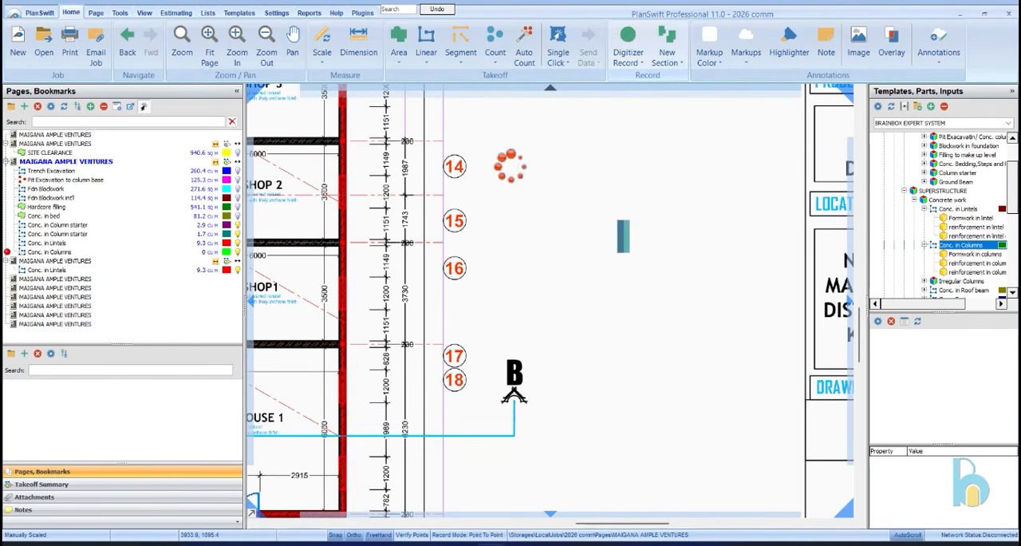
Open the Section B-B drawing page at the Warehouse 2 and Warehouse 4 storey heights
{"action": "left_click", "coordinate": [72, 261]}
{"action": "left_click", "coordinate": [91, 244]}
{"action": "left_click", "coordinate": [94, 269]}
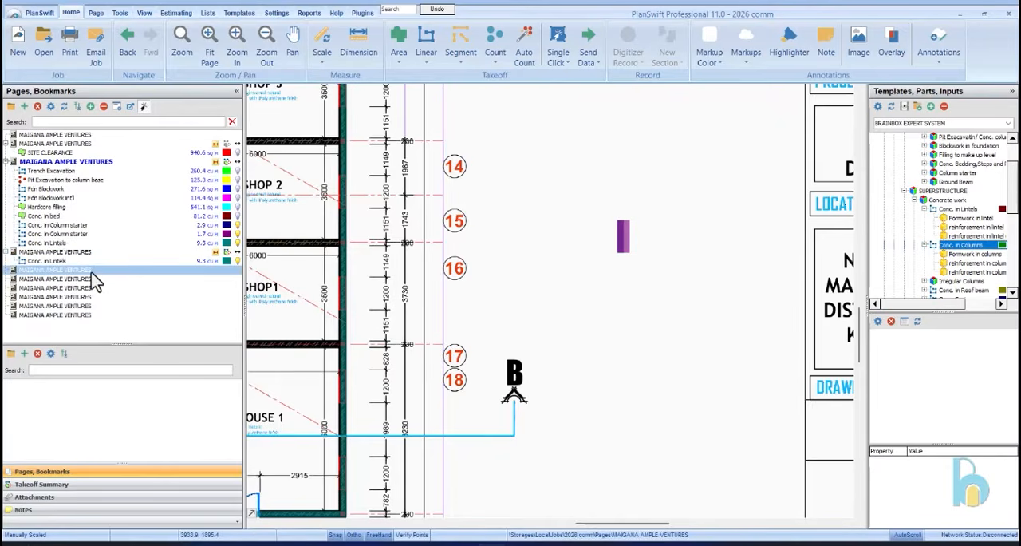
{"action": "left_click", "coordinate": [107, 287]}
{"action": "left_click", "coordinate": [108, 296]}
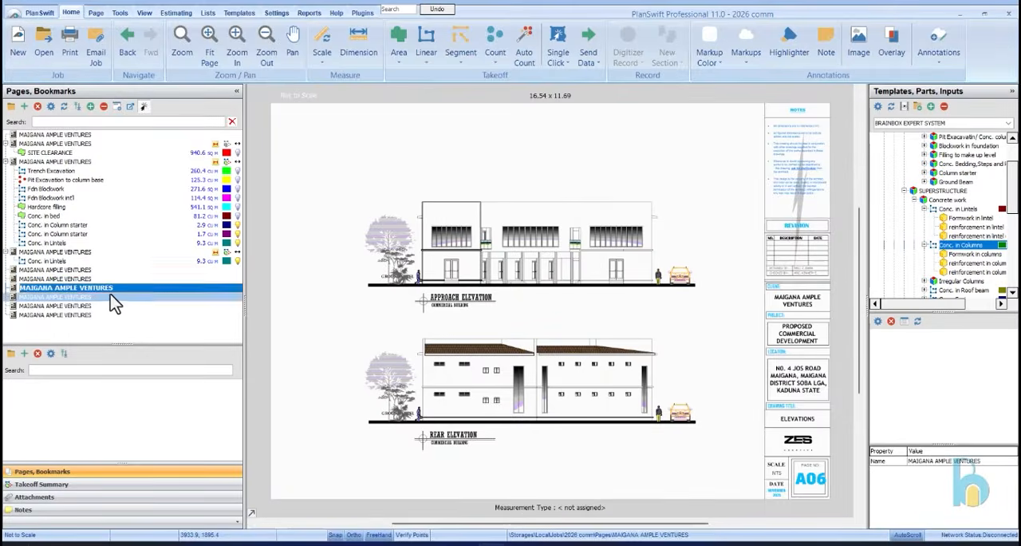
{"action": "left_click", "coordinate": [104, 281]}
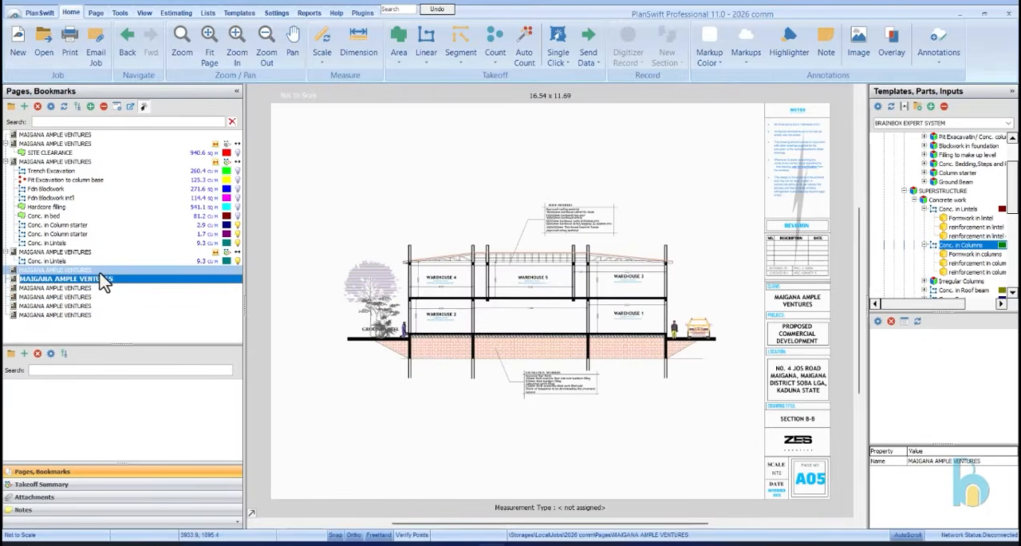
{"action": "scroll", "coordinate": [395, 281], "scroll_direction": "up", "scroll_amount": 3}
{"action": "scroll", "coordinate": [407, 366], "scroll_direction": "up", "scroll_amount": 3}
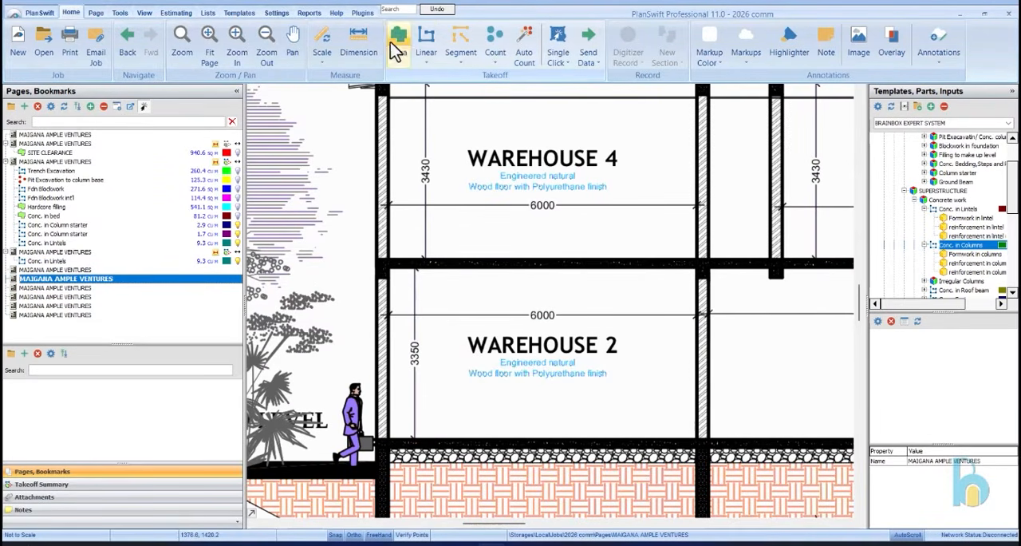
Set the section page's scale calibration length to 3.35 m in metric units, with an automatic dimension line
{"action": "left_click", "coordinate": [352, 47]}
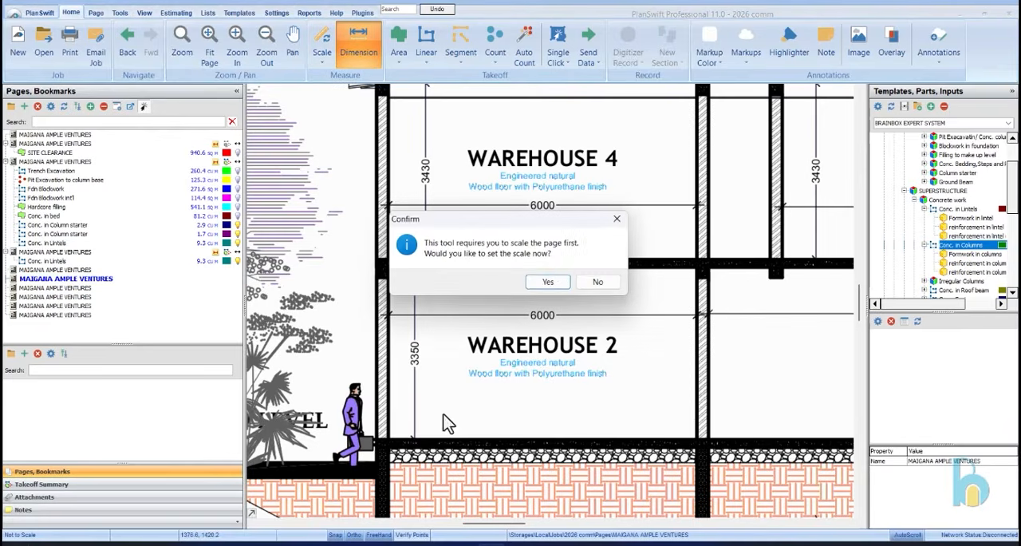
{"action": "left_click", "coordinate": [615, 220]}
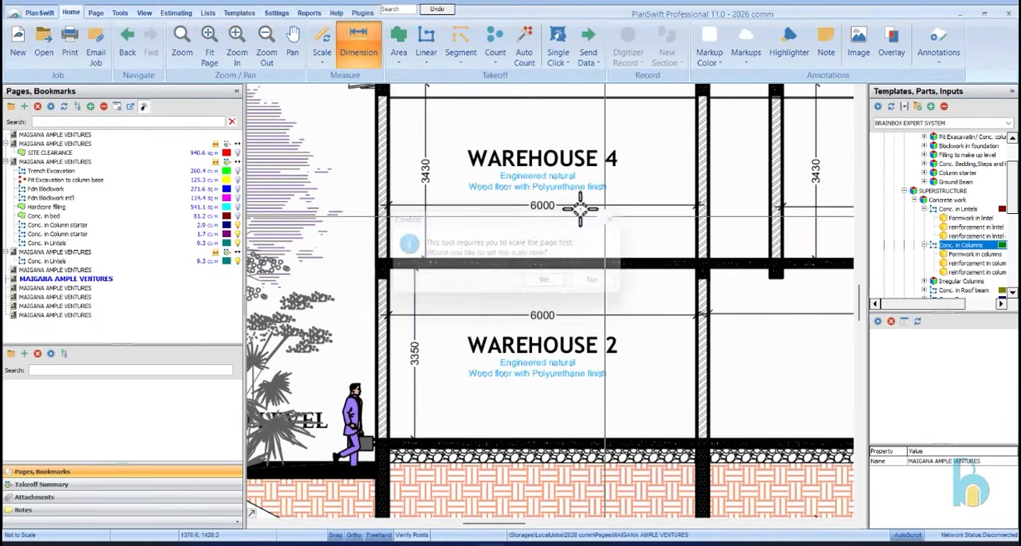
{"action": "left_click", "coordinate": [322, 46]}
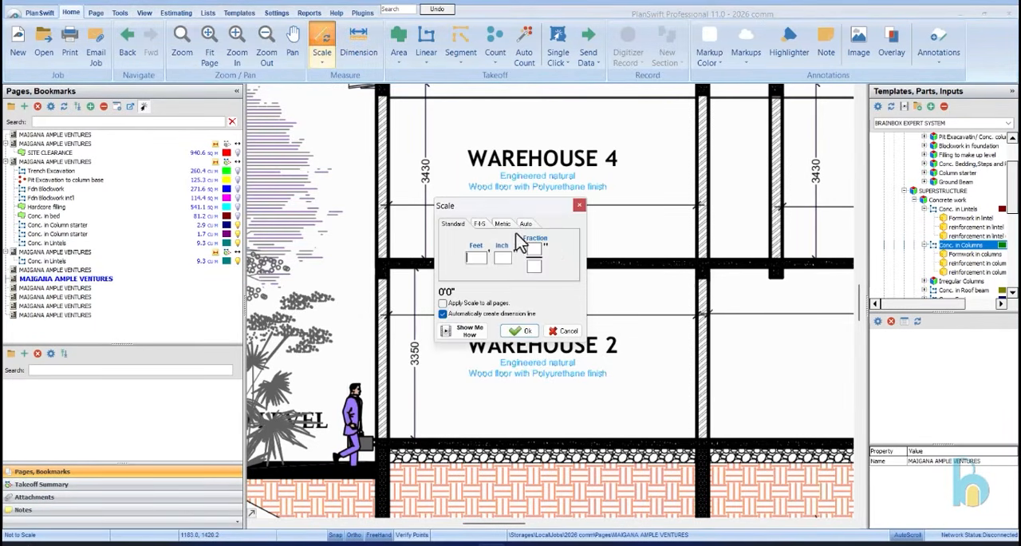
{"action": "left_click", "coordinate": [502, 225]}
{"action": "left_click_drag", "start_coordinate": [504, 207], "coordinate": [583, 229]}
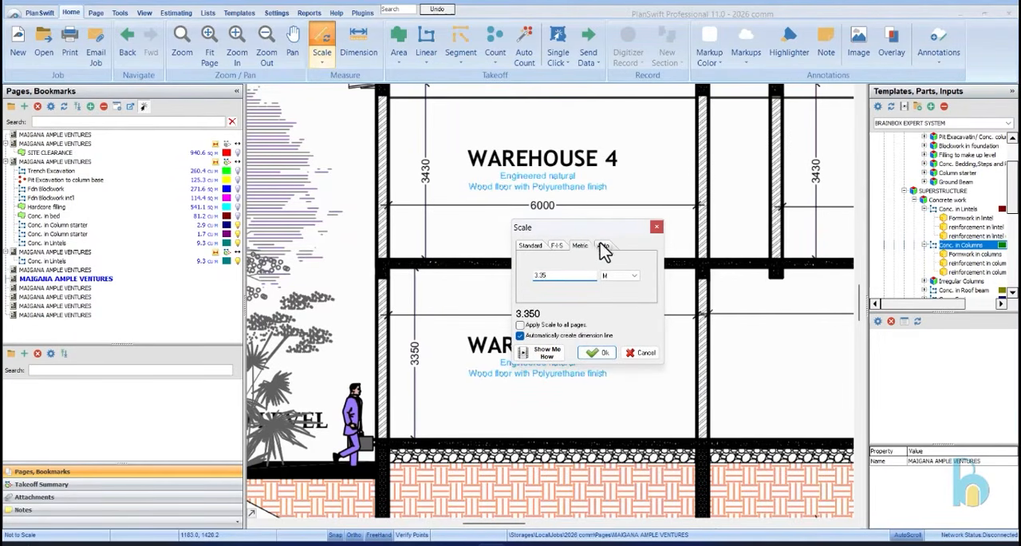
{"action": "left_click", "coordinate": [596, 352]}
Calibrate the page scale along Warehouse 2's 3350 height dimension and hide the resulting dimension line
{"action": "scroll", "coordinate": [415, 433], "scroll_direction": "up", "scroll_amount": 3}
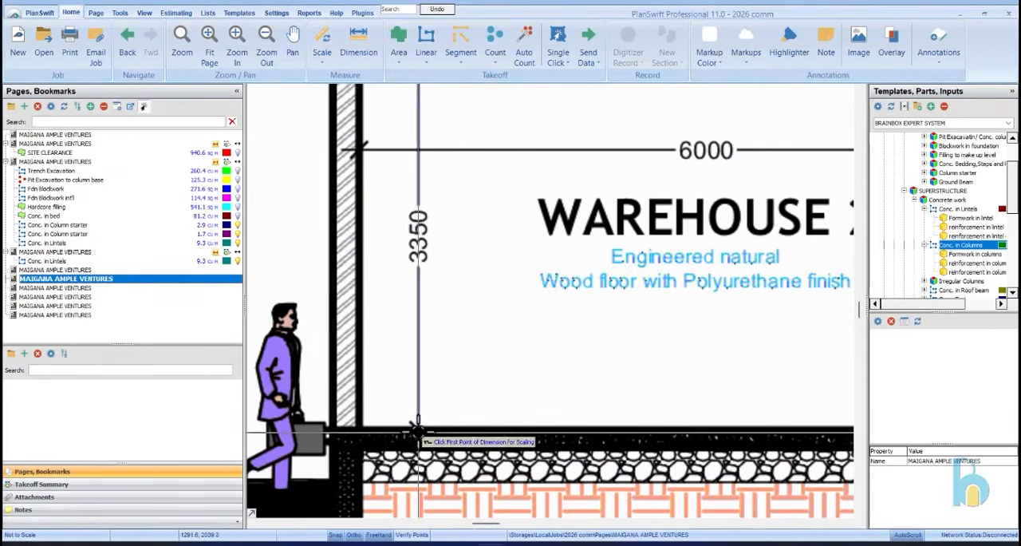
{"action": "left_click", "coordinate": [420, 429]}
{"action": "scroll", "coordinate": [395, 239], "scroll_direction": "down", "scroll_amount": 2}
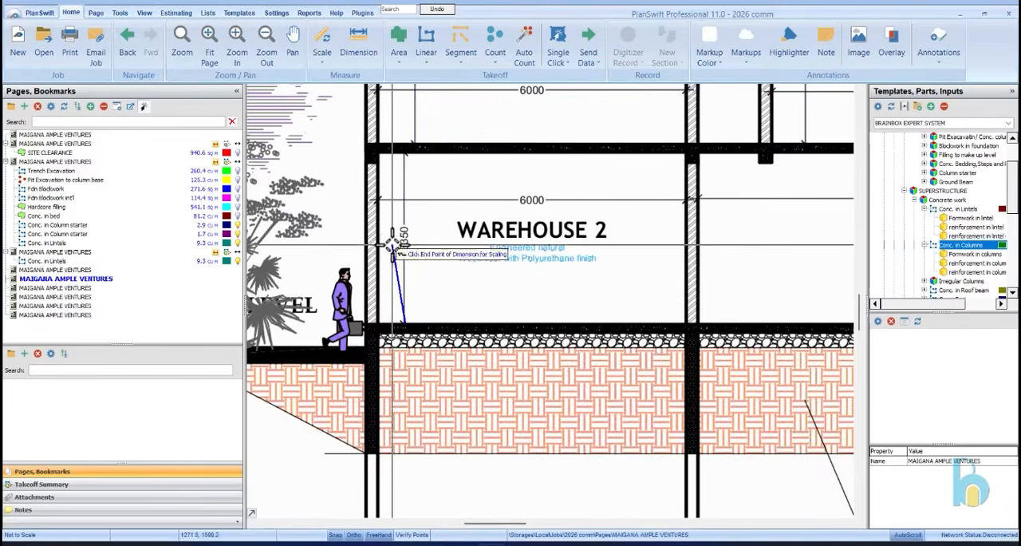
{"action": "scroll", "coordinate": [410, 117], "scroll_direction": "up", "scroll_amount": 3}
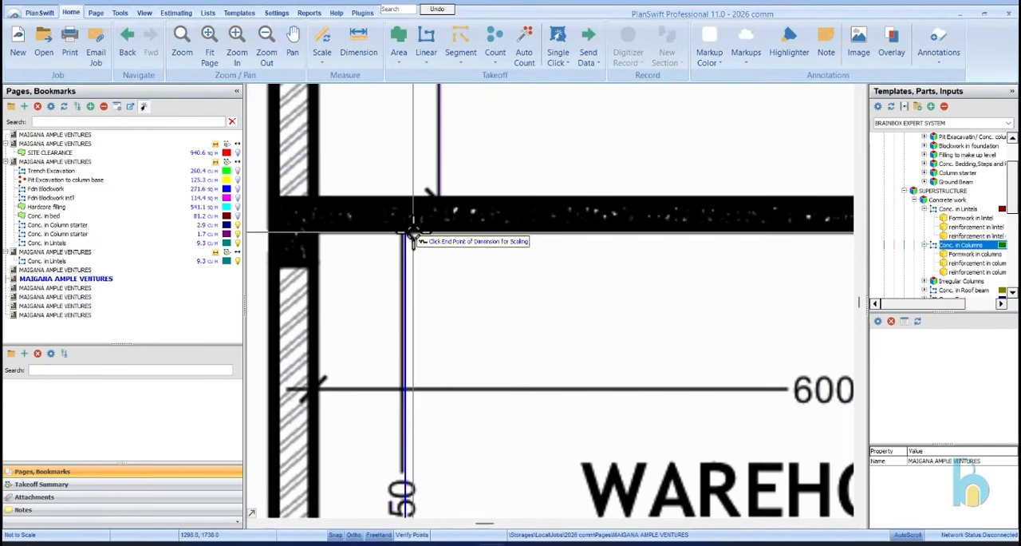
{"action": "left_click", "coordinate": [411, 231]}
{"action": "scroll", "coordinate": [411, 168], "scroll_direction": "down", "scroll_amount": 3}
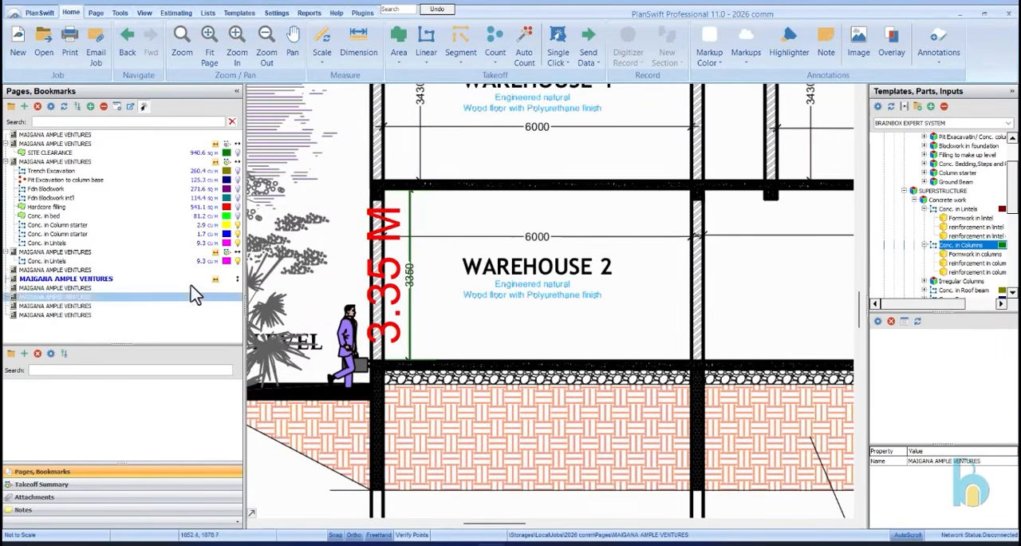
{"action": "left_click", "coordinate": [215, 279]}
Start a Conc. in Columns takeoff on the section with width 0.23 m, thickness 0.23 m and 45 columns
{"action": "scroll", "coordinate": [356, 243], "scroll_direction": "down", "scroll_amount": 5}
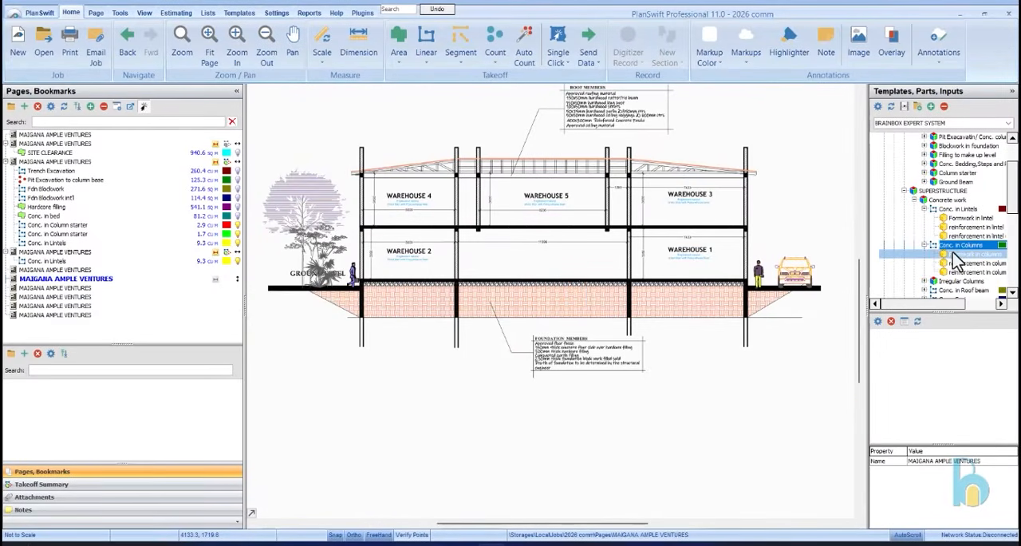
{"action": "double_click", "coordinate": [872, 252]}
{"action": "left_click", "coordinate": [427, 264]}
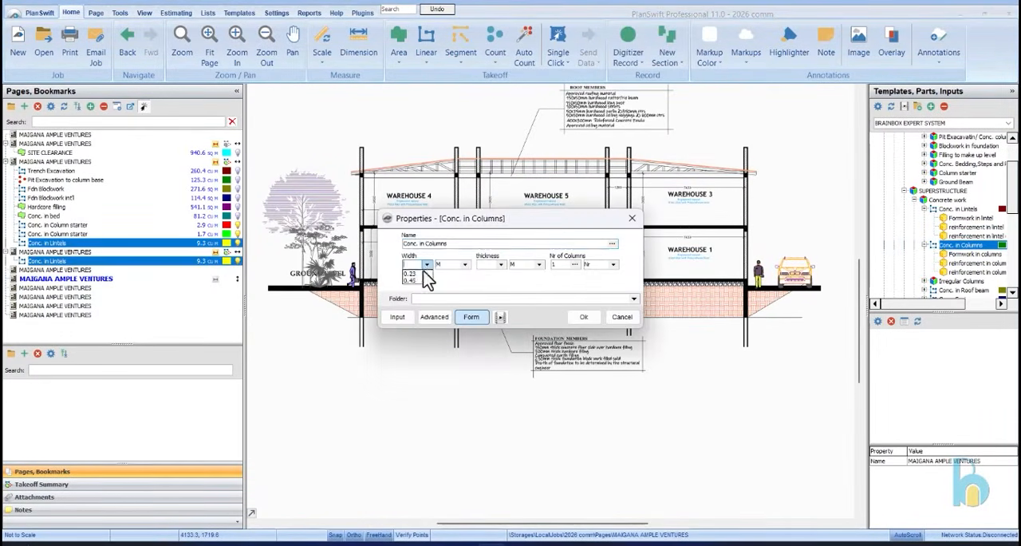
{"action": "left_click", "coordinate": [498, 274]}
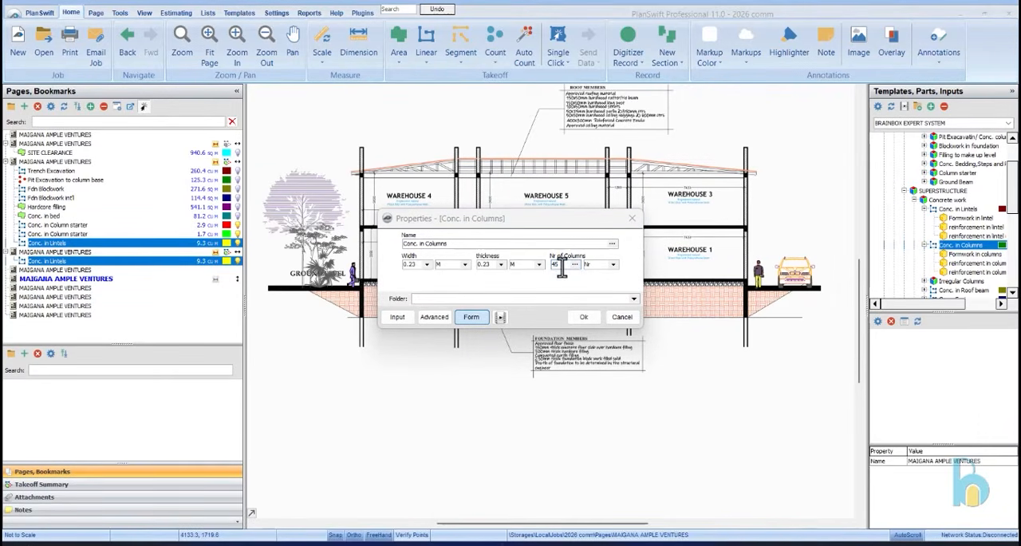
{"action": "left_click", "coordinate": [585, 316]}
Trace Warehouse 2's outer ground floor column, about 3.2 m, from floor level to the underside of the first floor beam
{"action": "scroll", "coordinate": [370, 275], "scroll_direction": "up", "scroll_amount": 2}
{"action": "scroll", "coordinate": [365, 276], "scroll_direction": "up", "scroll_amount": 5}
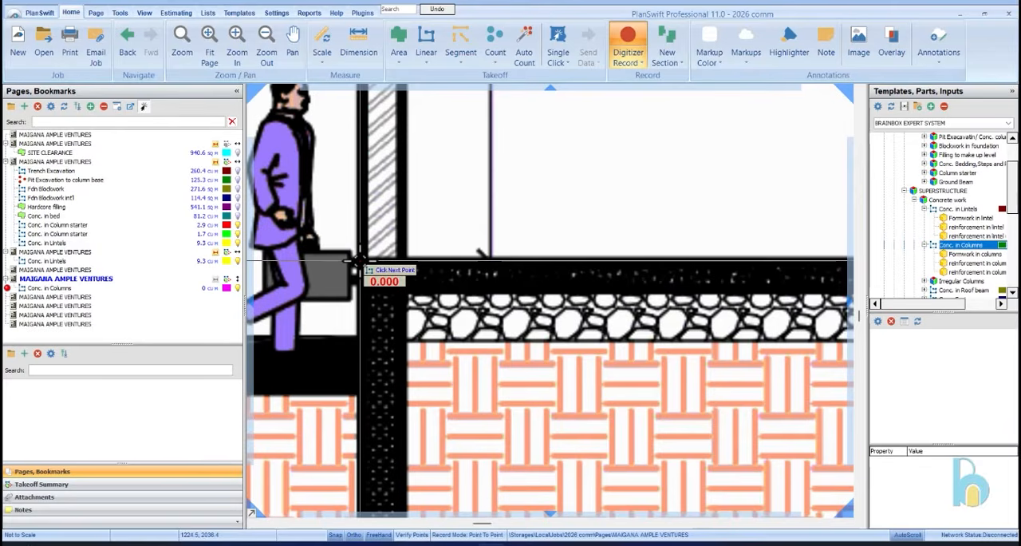
{"action": "left_click", "coordinate": [361, 260]}
{"action": "scroll", "coordinate": [366, 390], "scroll_direction": "down", "scroll_amount": 5}
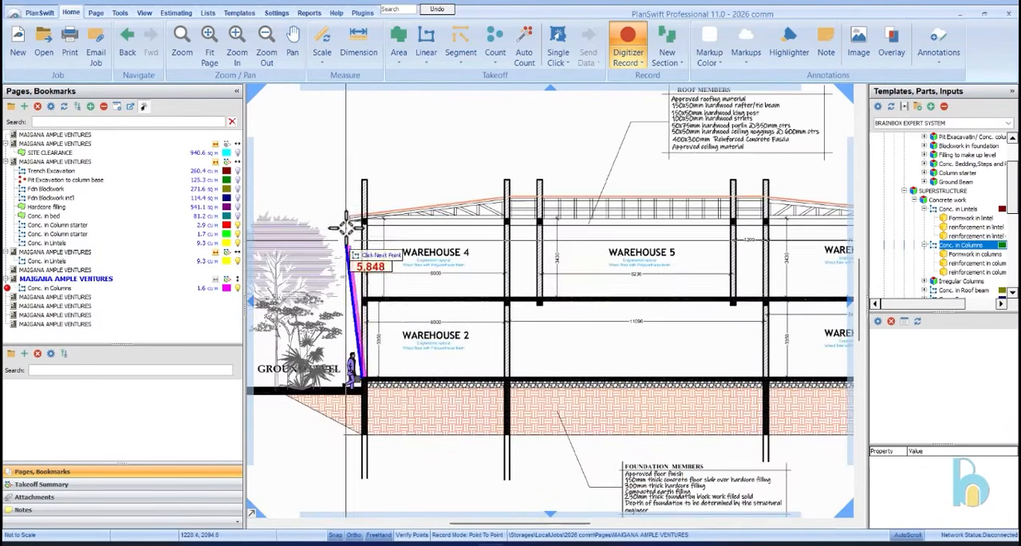
{"action": "scroll", "coordinate": [360, 220], "scroll_direction": "up", "scroll_amount": 3}
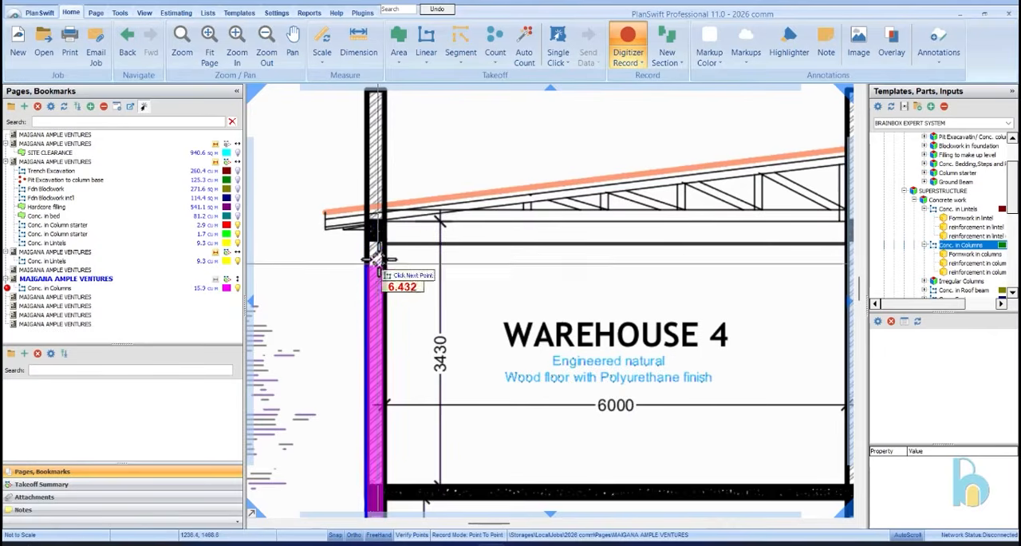
{"action": "scroll", "coordinate": [367, 257], "scroll_direction": "down", "scroll_amount": 4}
{"action": "scroll", "coordinate": [376, 356], "scroll_direction": "up", "scroll_amount": 3}
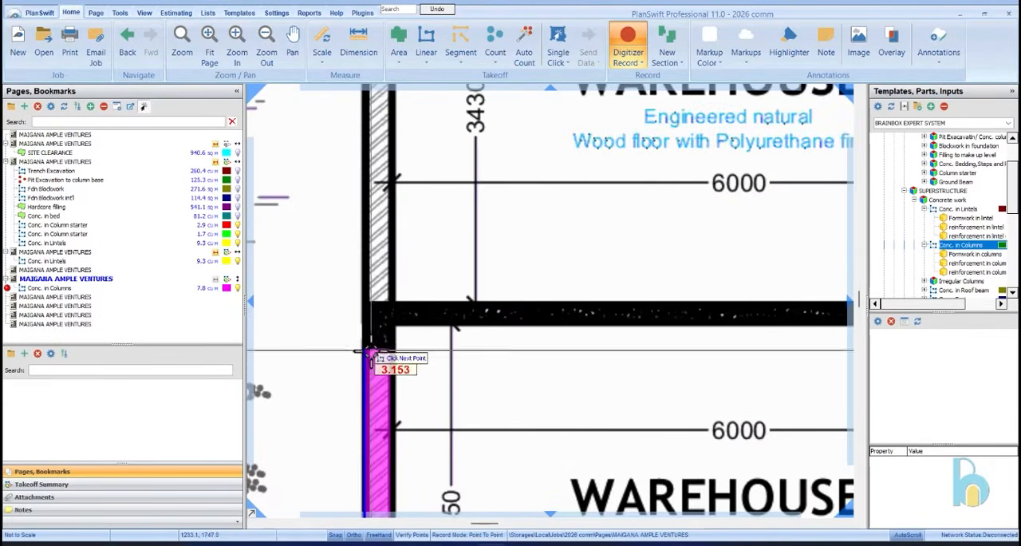
{"action": "left_click", "coordinate": [369, 348]}
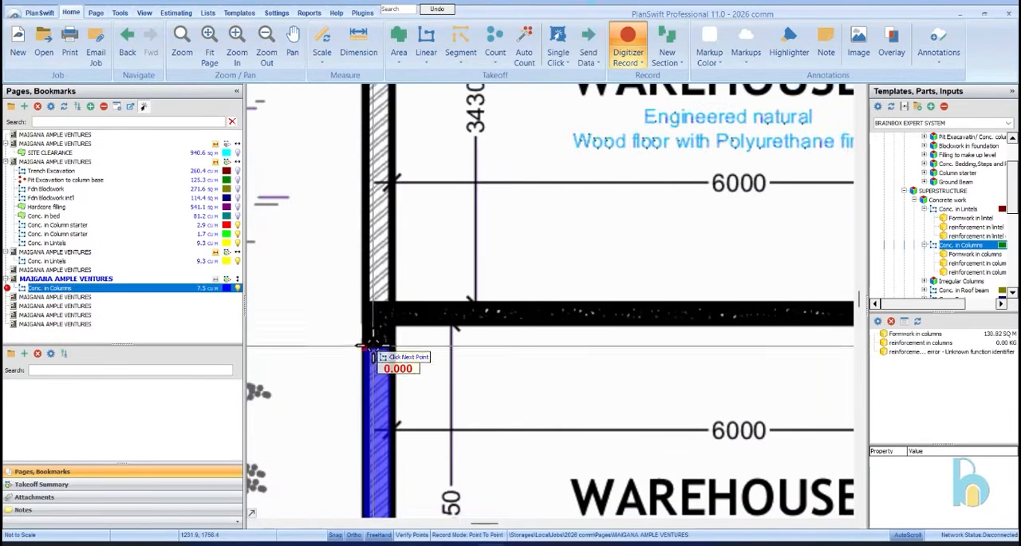
Trace Warehouse 4's outer first floor column, about 3.2 m, up to the underside of the roof beam and finish recording
{"action": "scroll", "coordinate": [362, 305], "scroll_direction": "down", "scroll_amount": 3}
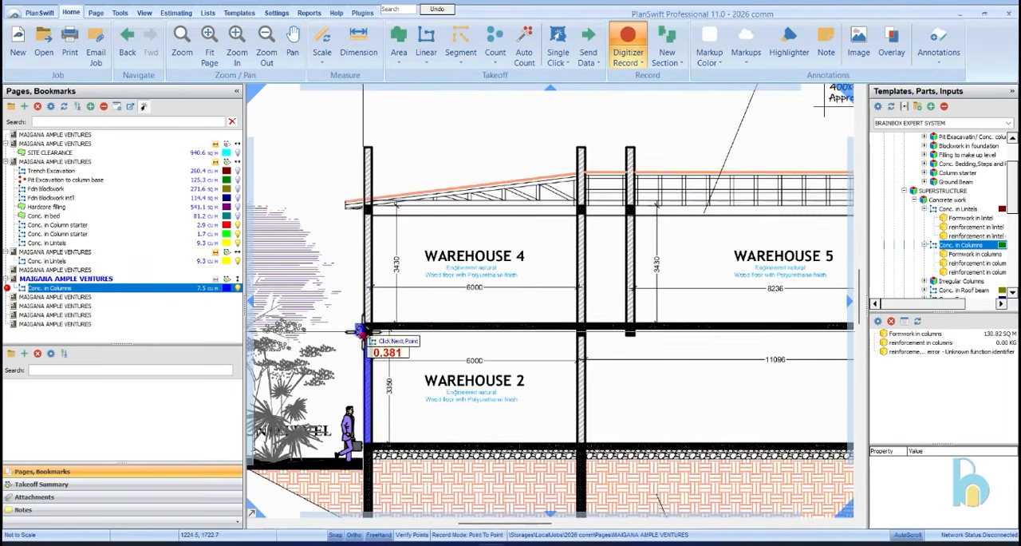
{"action": "scroll", "coordinate": [355, 159], "scroll_direction": "up", "scroll_amount": 3}
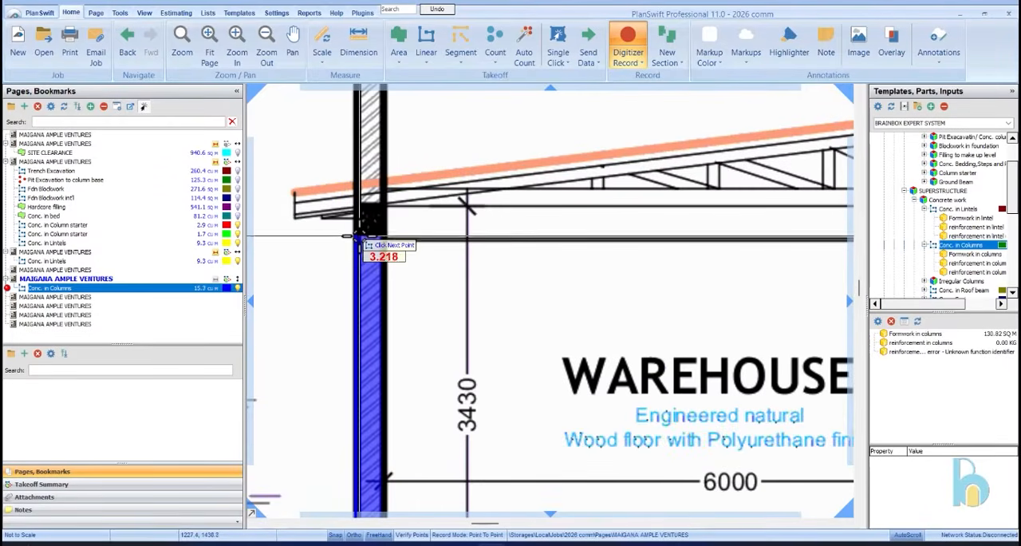
{"action": "left_click", "coordinate": [353, 235]}
{"action": "scroll", "coordinate": [375, 271], "scroll_direction": "down", "scroll_amount": 2}
{"action": "scroll", "coordinate": [383, 239], "scroll_direction": "down", "scroll_amount": 2}
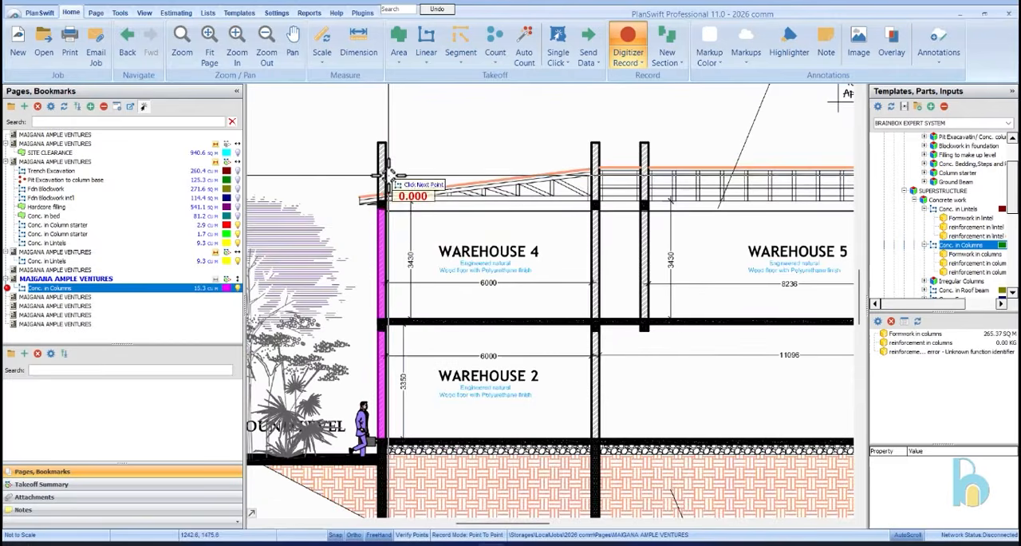
{"action": "scroll", "coordinate": [403, 195], "scroll_direction": "down", "scroll_amount": 2}
{"action": "scroll", "coordinate": [403, 175], "scroll_direction": "up", "scroll_amount": 3}
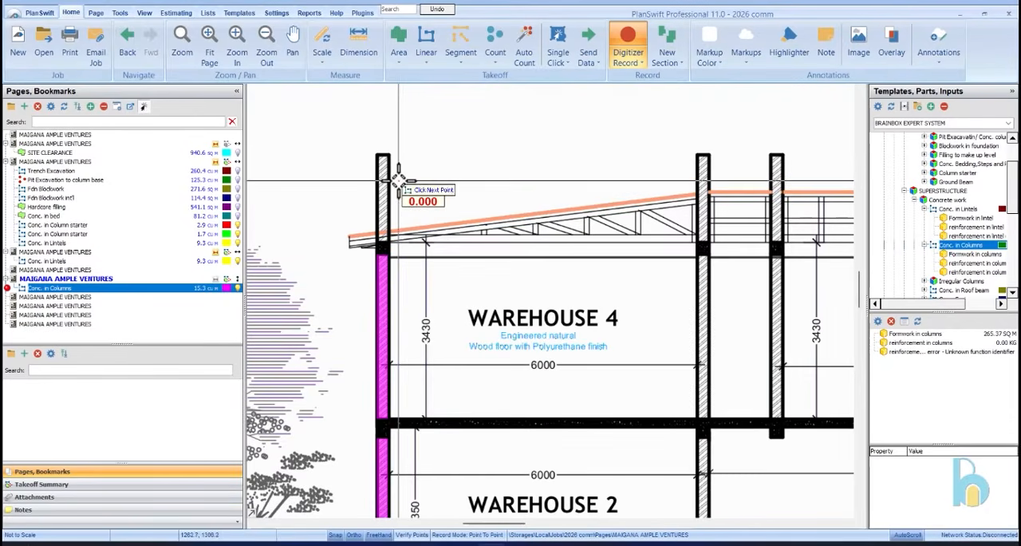
{"action": "right_click", "coordinate": [449, 166]}
{"action": "left_click", "coordinate": [471, 192]}
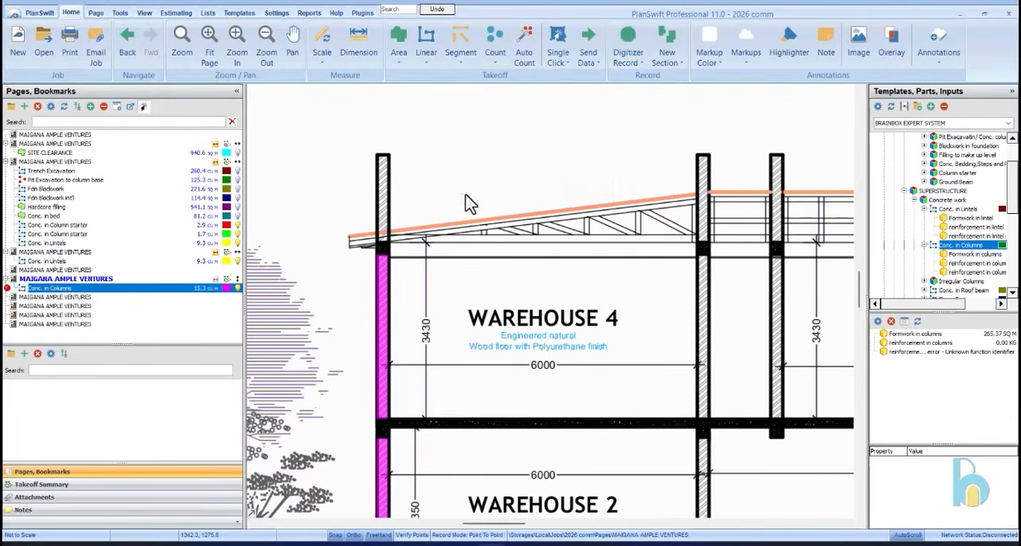
{"action": "scroll", "coordinate": [431, 198], "scroll_direction": "down", "scroll_amount": 4}
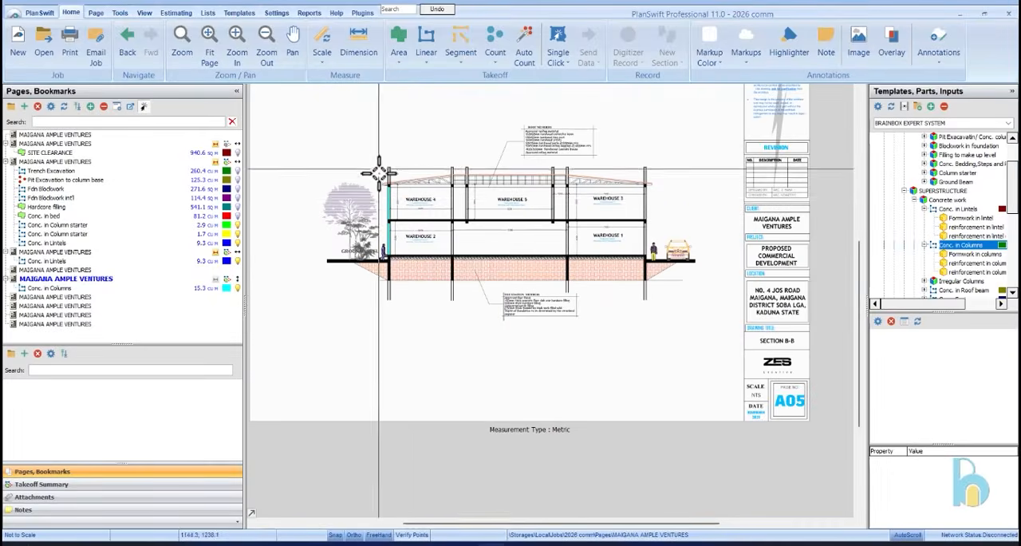
{"action": "scroll", "coordinate": [414, 199], "scroll_direction": "up", "scroll_amount": 1}
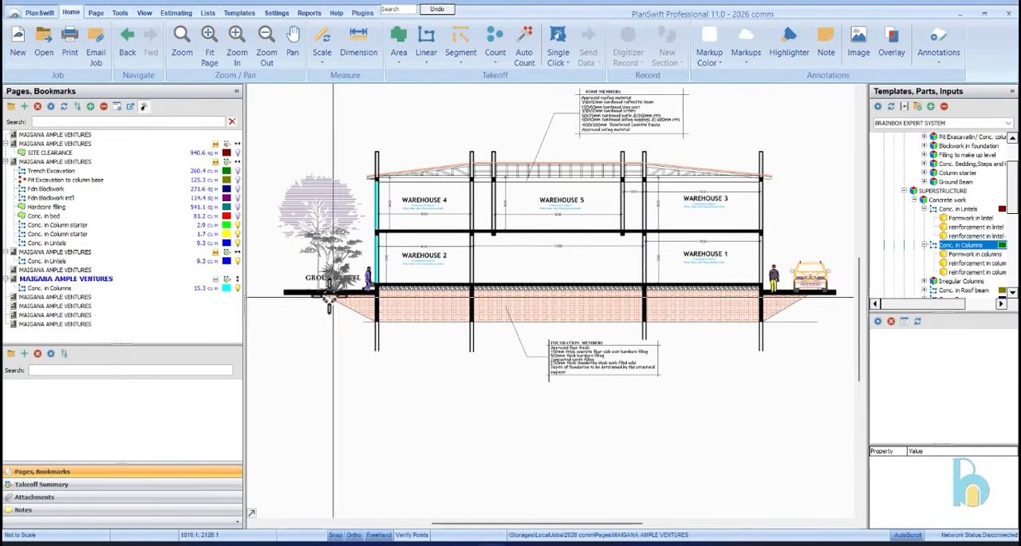
Set the reinforcement in the newly measured Conc. in Columns takeoff to 16 mm bars weighing 1.577 kg
{"action": "left_click", "coordinate": [151, 288]}
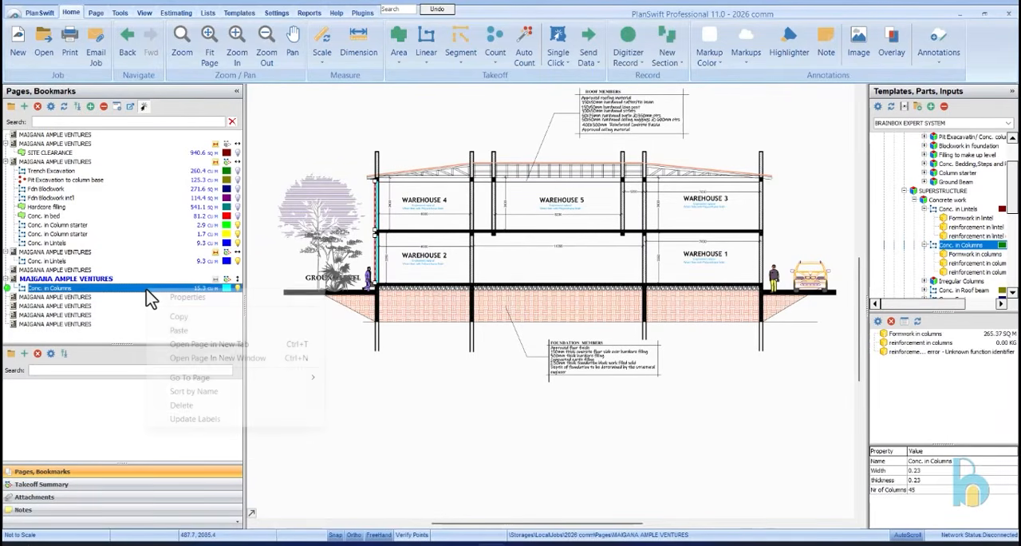
{"action": "right_click", "coordinate": [152, 295]}
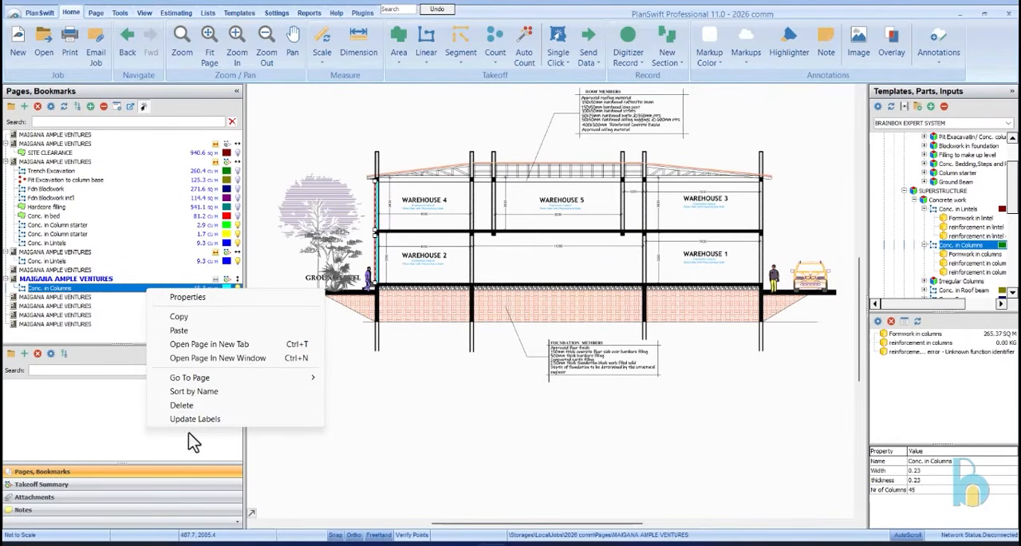
{"action": "left_click", "coordinate": [54, 486]}
{"action": "right_click", "coordinate": [84, 425]}
{"action": "left_click", "coordinate": [69, 436]}
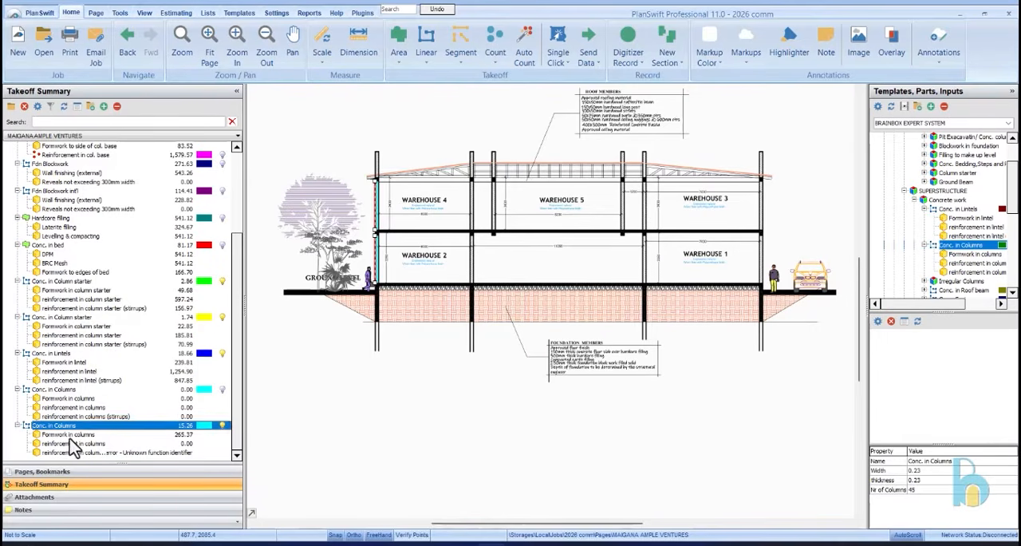
{"action": "double_click", "coordinate": [80, 443]}
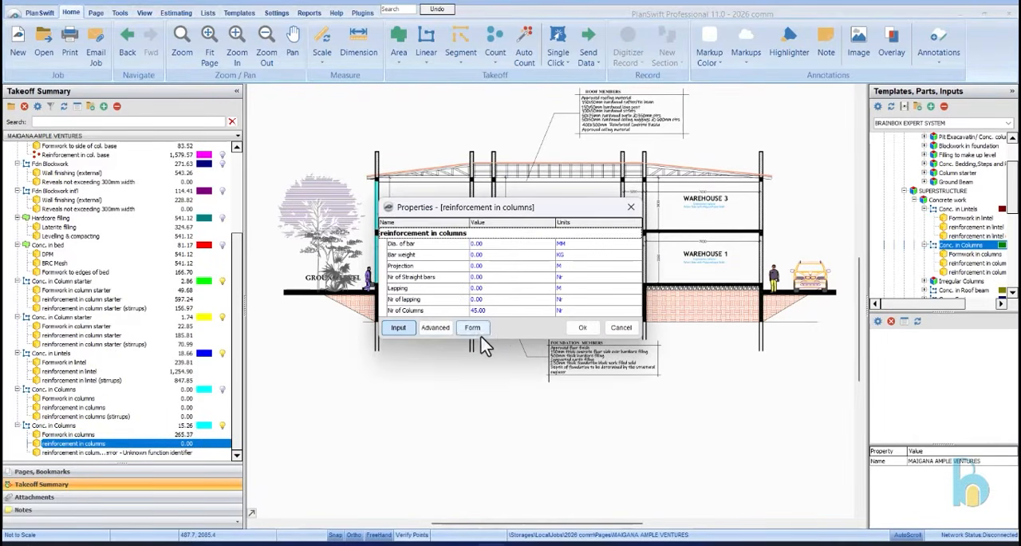
{"action": "left_click", "coordinate": [473, 329]}
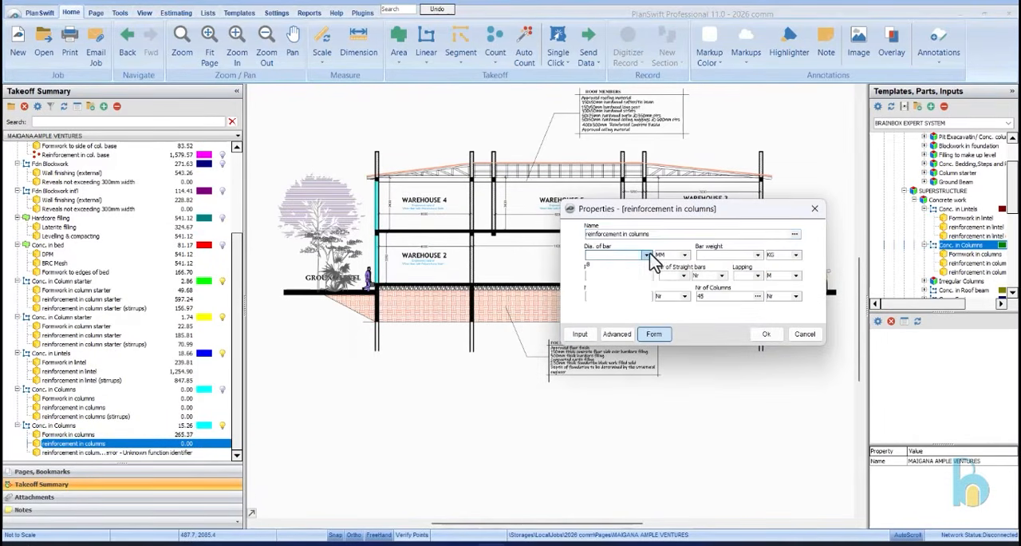
{"action": "left_click", "coordinate": [639, 285]}
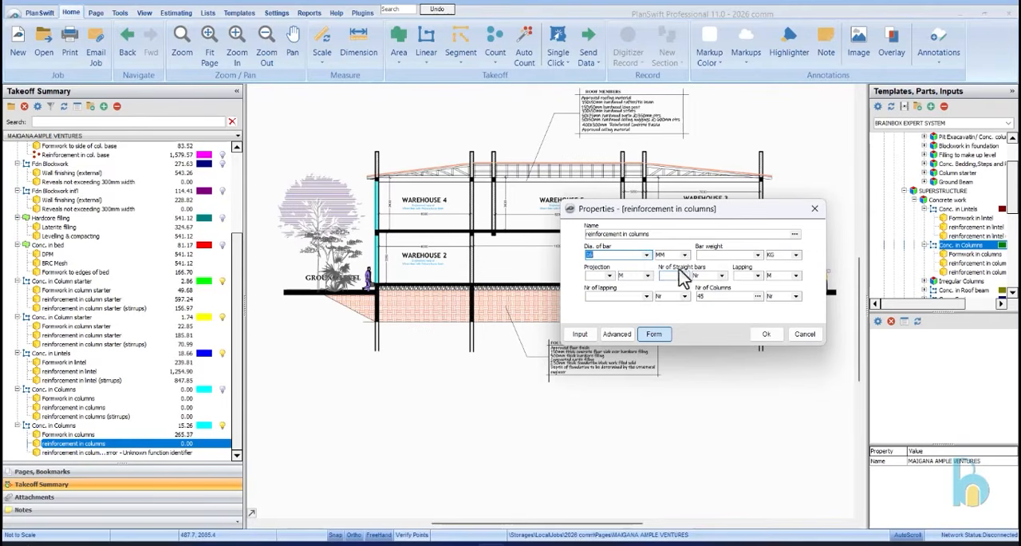
{"action": "left_click", "coordinate": [757, 256]}
{"action": "left_click", "coordinate": [747, 285]}
Complete the column reinforcement with projection 0.30 m, 4 straight bars, lapping 0.60 m and 1 lapping, and accept the properties
{"action": "left_click", "coordinate": [609, 275]}
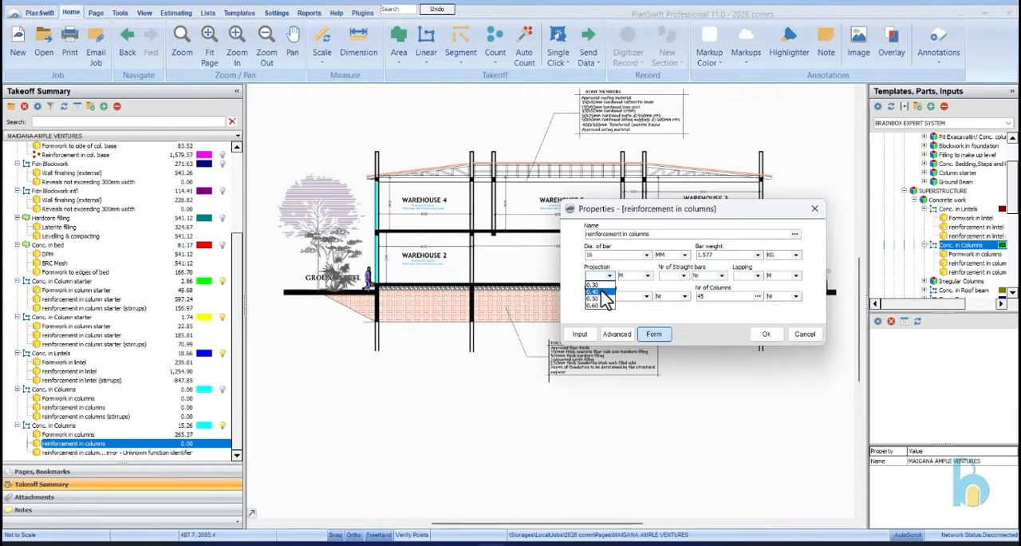
{"action": "left_click", "coordinate": [604, 291]}
{"action": "left_click", "coordinate": [684, 276]}
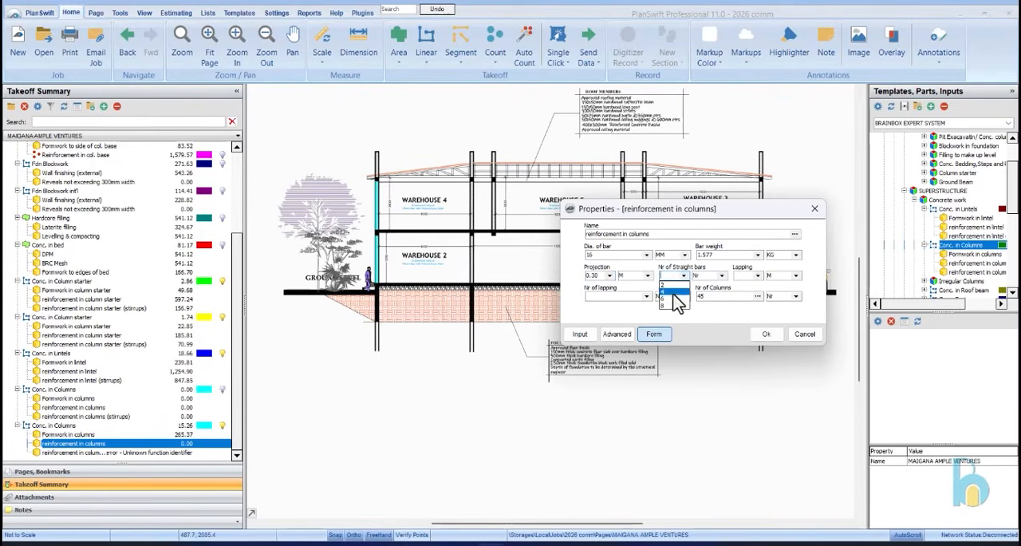
{"action": "left_click", "coordinate": [675, 292]}
{"action": "left_click", "coordinate": [757, 276]}
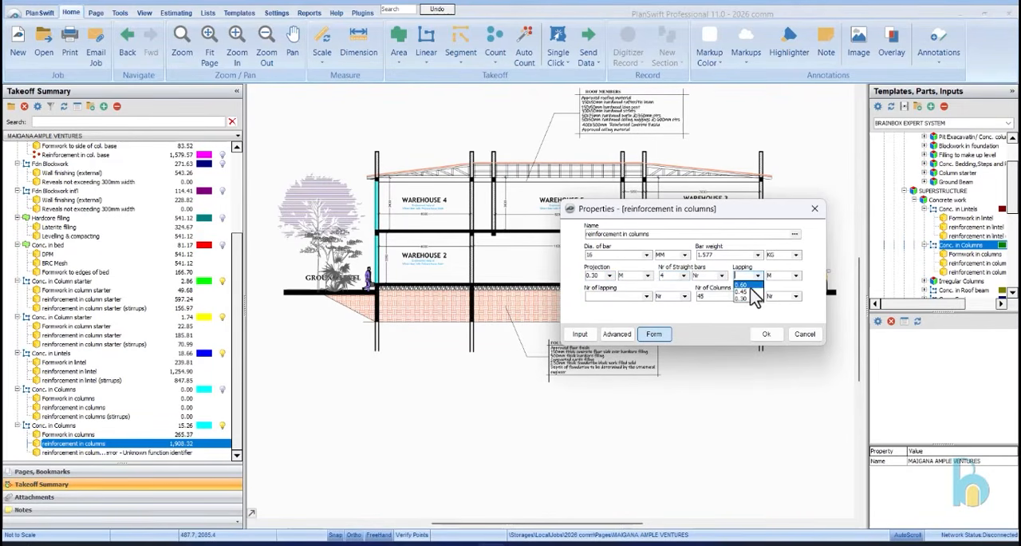
{"action": "left_click", "coordinate": [747, 286]}
{"action": "left_click", "coordinate": [647, 296]}
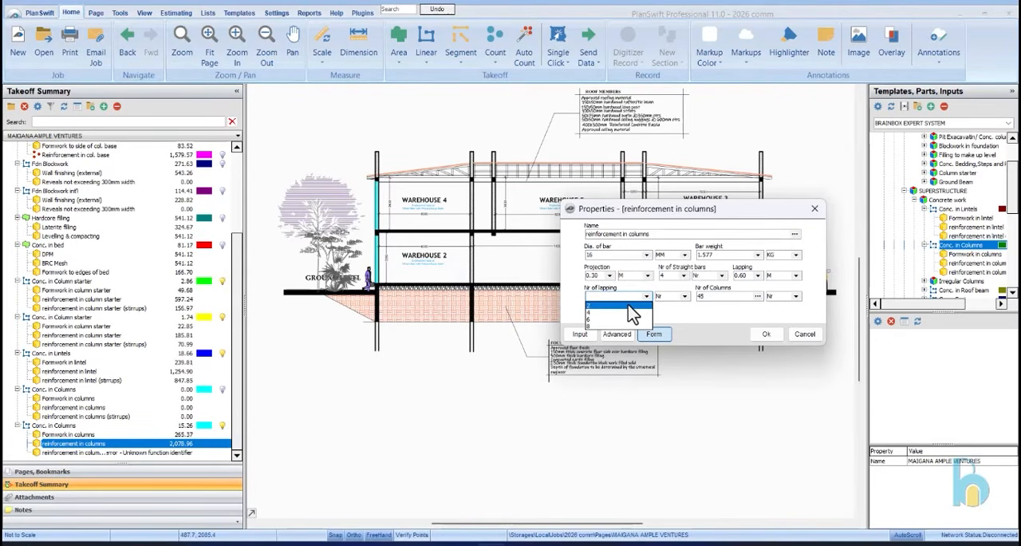
{"action": "left_click", "coordinate": [637, 295]}
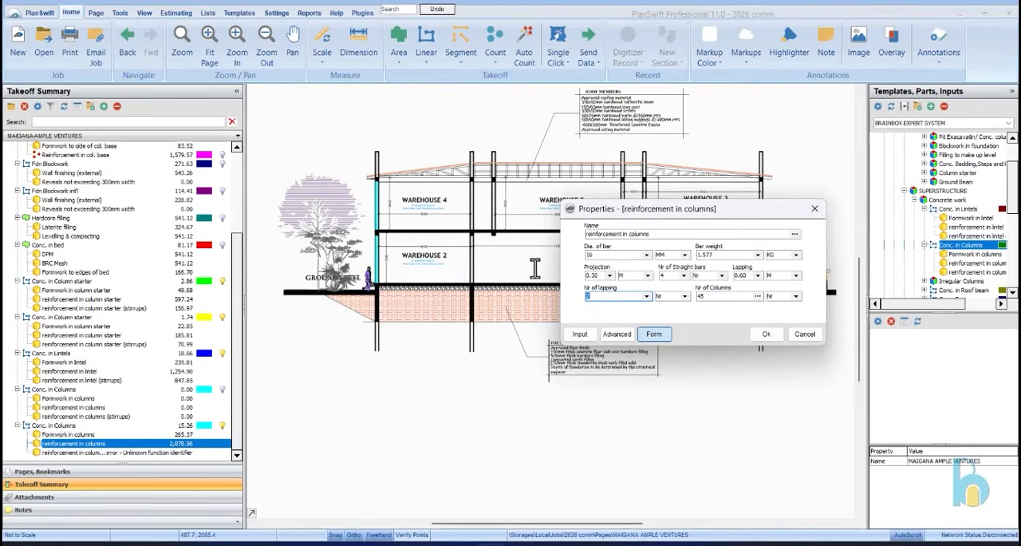
{"action": "left_click", "coordinate": [647, 296]}
{"action": "left_click", "coordinate": [695, 311]}
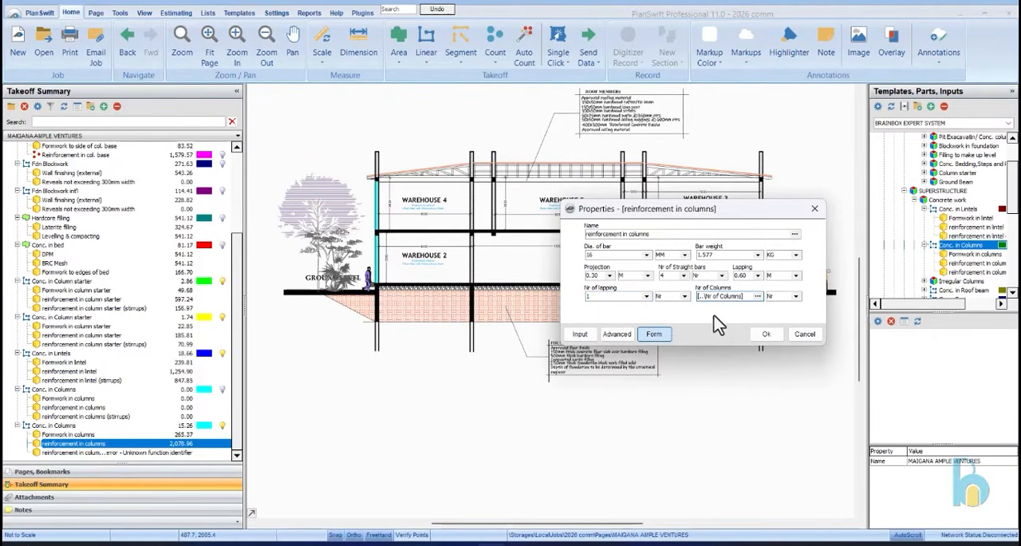
{"action": "left_click", "coordinate": [764, 334]}
Set the stirrup reinforcement of the measured columns to 10 mm bars weighing 0.616 kg
{"action": "double_click", "coordinate": [163, 452]}
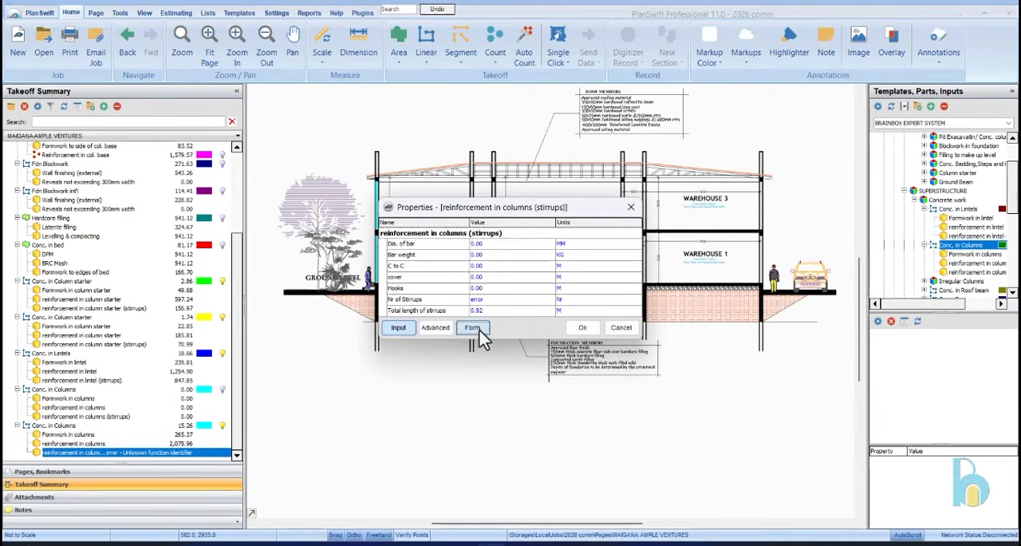
{"action": "left_click", "coordinate": [472, 327]}
{"action": "left_click", "coordinate": [647, 255]}
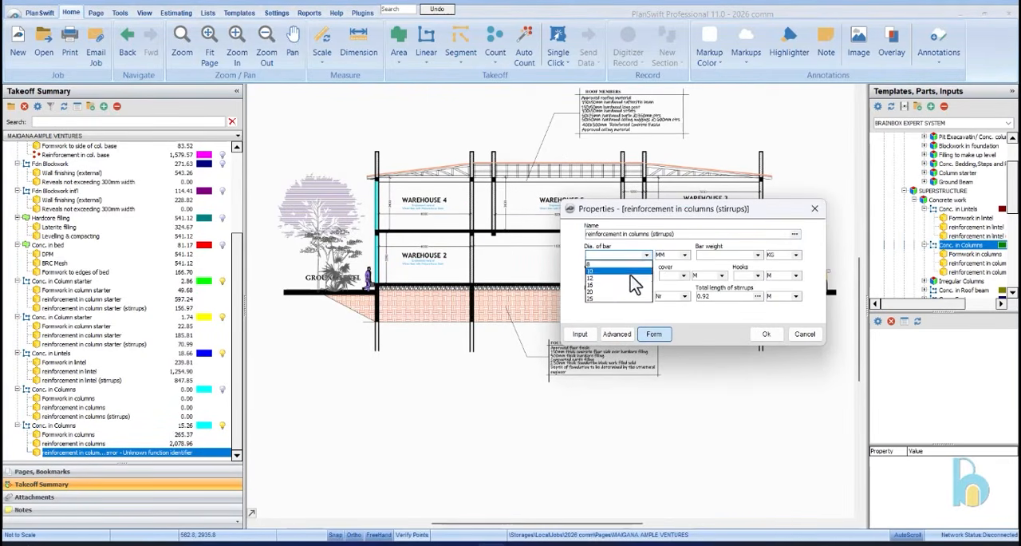
{"action": "left_click", "coordinate": [630, 271]}
{"action": "left_click", "coordinate": [757, 254]}
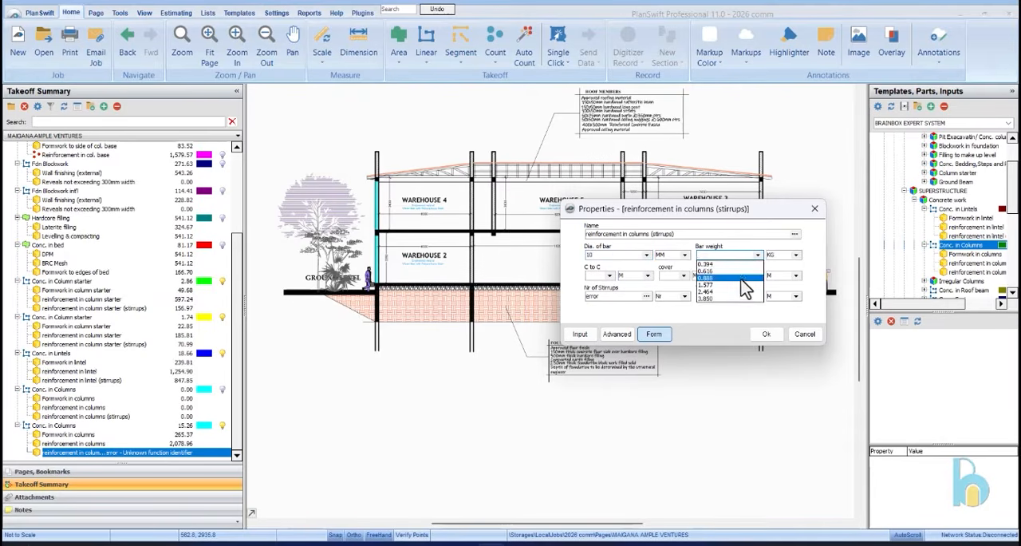
{"action": "left_click", "coordinate": [705, 271]}
Set the column stirrups' centre-to-centre spacing to 0.25 m, choose the cover and hook lengths, and accept the properties
{"action": "left_click", "coordinate": [610, 275]}
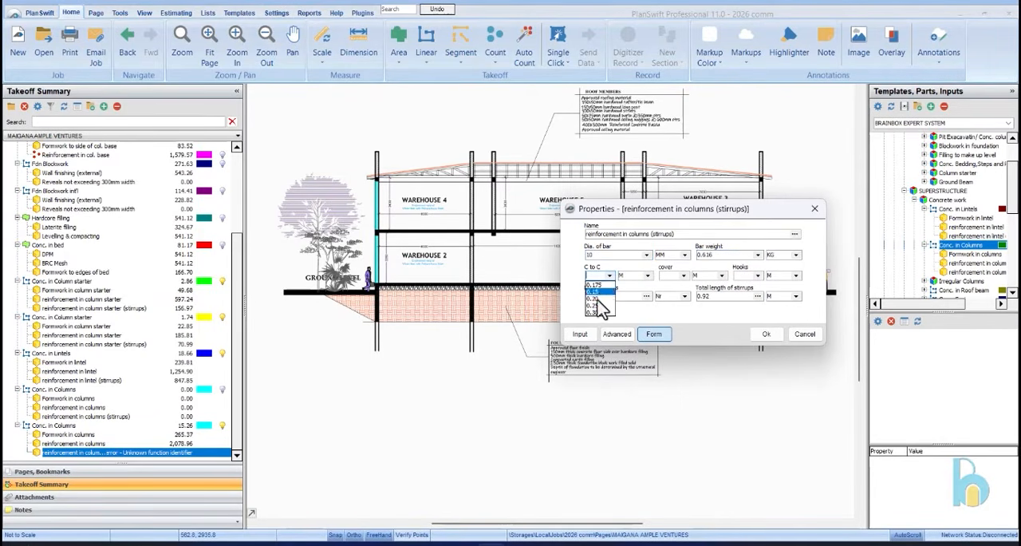
{"action": "left_click", "coordinate": [599, 305]}
{"action": "left_click", "coordinate": [684, 275]}
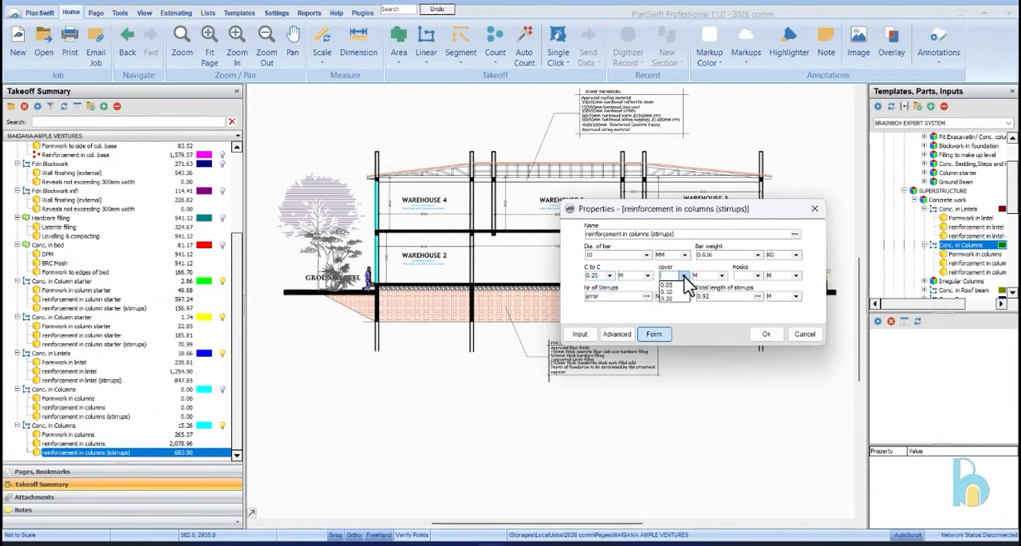
{"action": "left_click", "coordinate": [678, 293]}
{"action": "left_click", "coordinate": [754, 276]}
{"action": "left_click", "coordinate": [741, 292]}
{"action": "left_click", "coordinate": [764, 333]}
Duplicate the measured Conc. in Columns takeoff together with its formwork and reinforcement items
{"action": "right_click", "coordinate": [112, 425]}
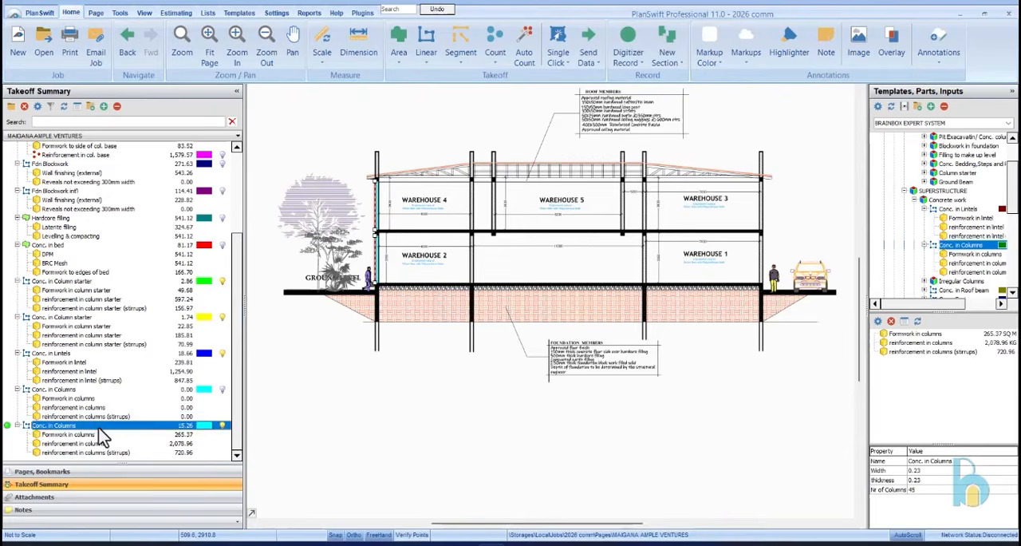
{"action": "left_click", "coordinate": [159, 390]}
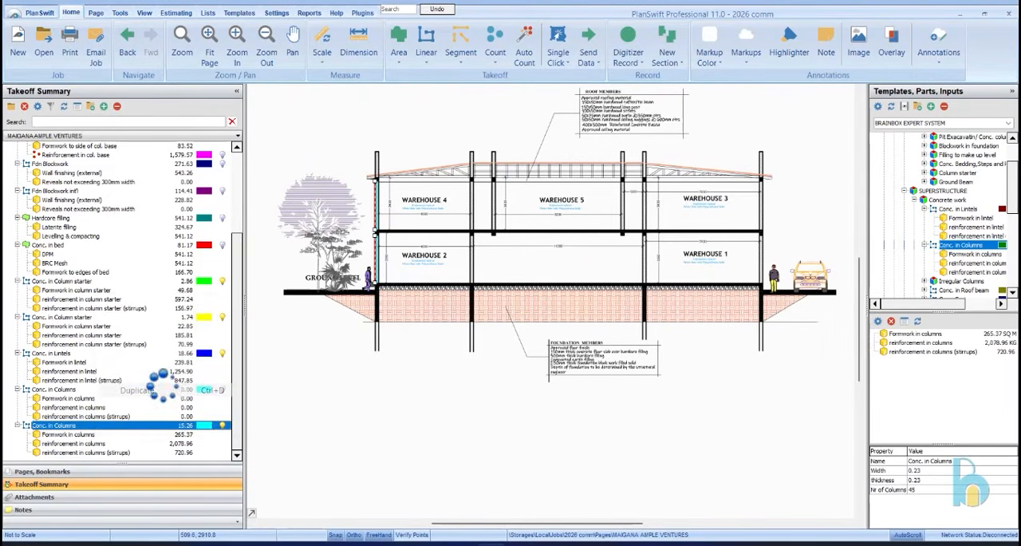
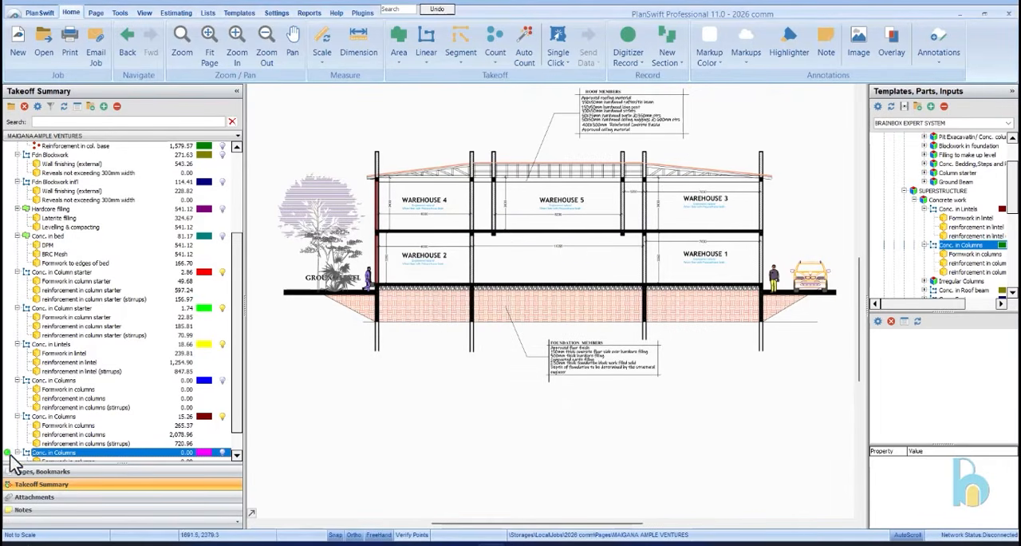
Record the duplicated Conc. in Columns takeoff on Section B-B by measuring the ground-floor column between Warehouse 2 and the central bay, about 3.12 m
{"action": "scroll", "coordinate": [17, 449], "scroll_direction": "down", "scroll_amount": 1}
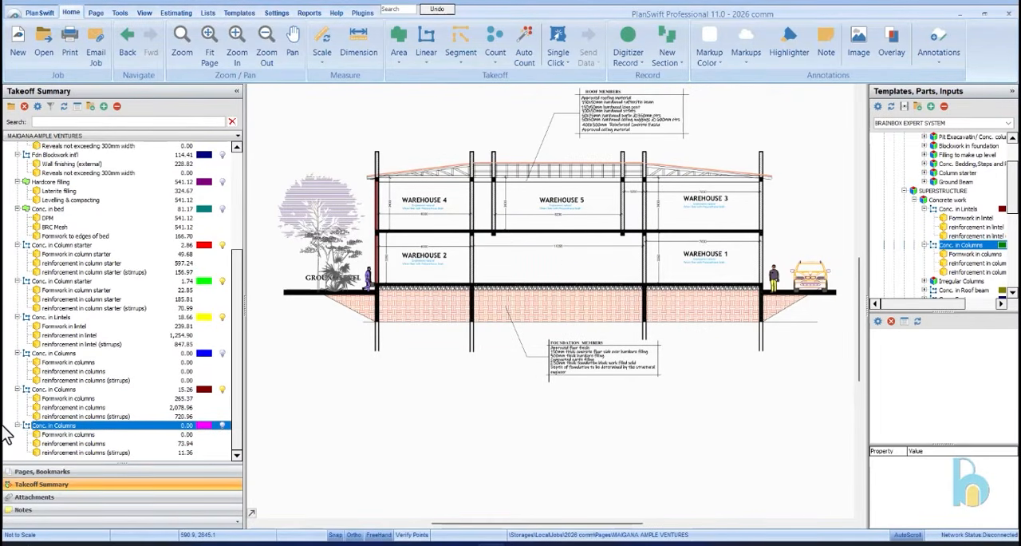
{"action": "left_click", "coordinate": [7, 426]}
{"action": "scroll", "coordinate": [474, 230], "scroll_direction": "up", "scroll_amount": 2}
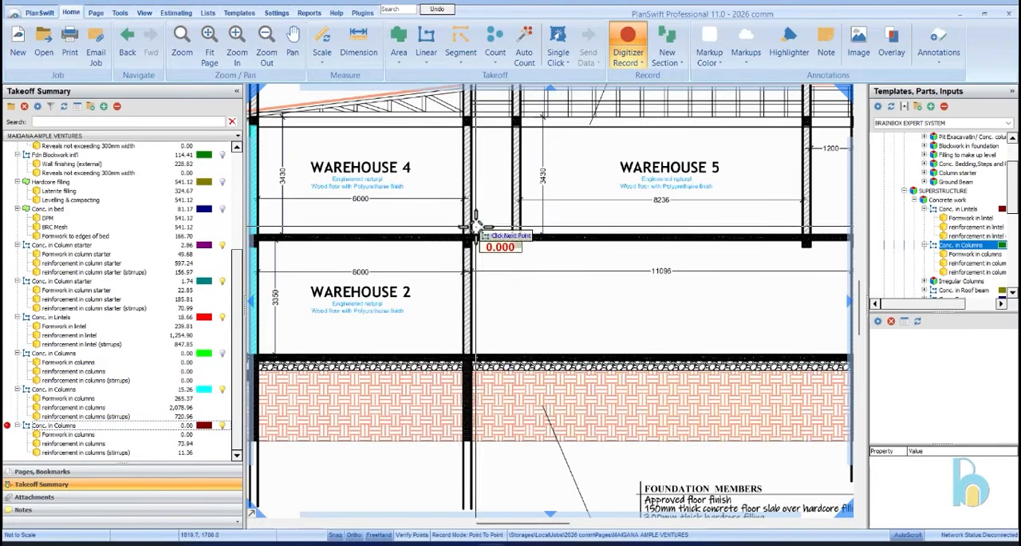
{"action": "scroll", "coordinate": [467, 351], "scroll_direction": "up", "scroll_amount": 2}
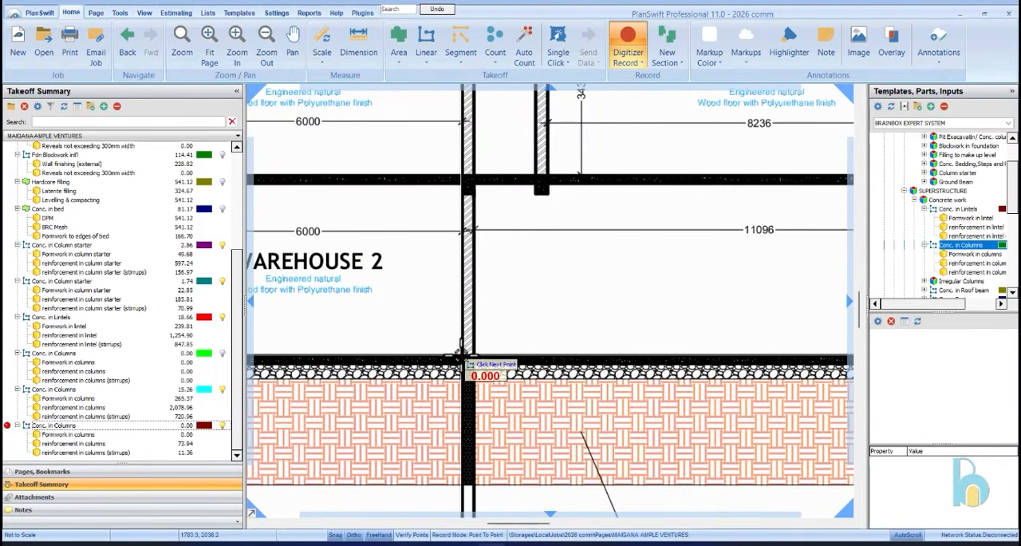
{"action": "scroll", "coordinate": [461, 353], "scroll_direction": "down", "scroll_amount": 4}
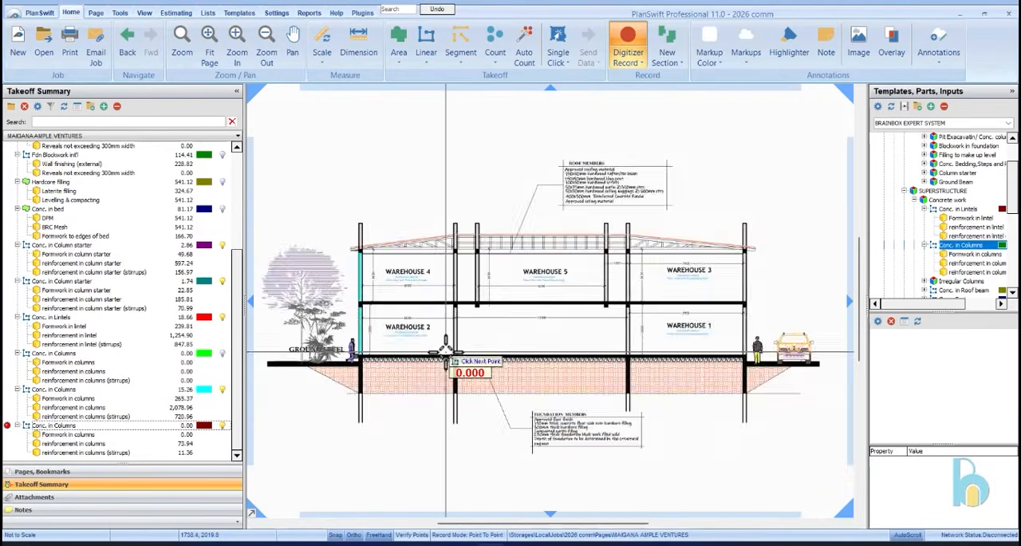
{"action": "scroll", "coordinate": [461, 355], "scroll_direction": "up", "scroll_amount": 3}
{"action": "scroll", "coordinate": [463, 359], "scroll_direction": "up", "scroll_amount": 3}
{"action": "left_click", "coordinate": [464, 356]}
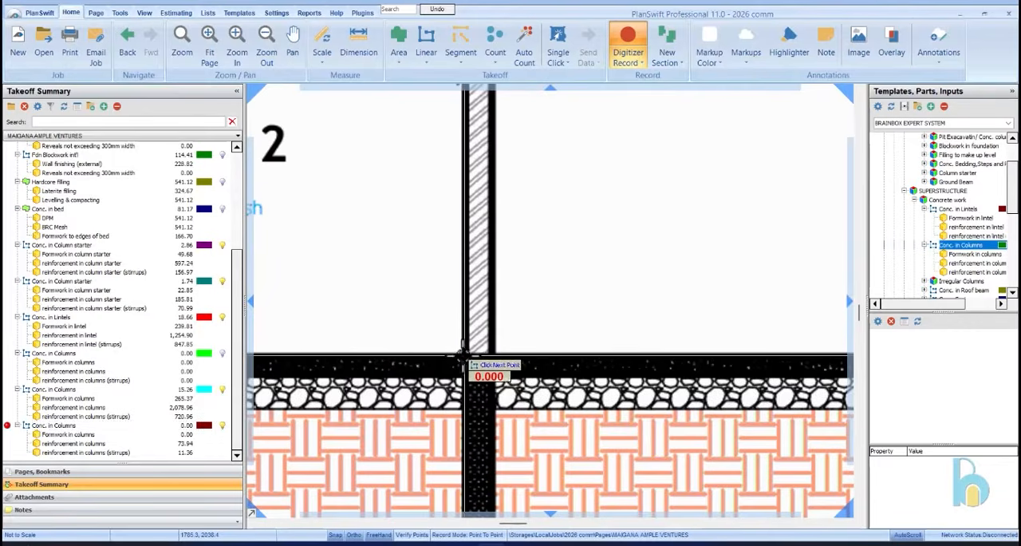
{"action": "scroll", "coordinate": [440, 371], "scroll_direction": "down", "scroll_amount": 2}
{"action": "scroll", "coordinate": [452, 206], "scroll_direction": "up", "scroll_amount": 2}
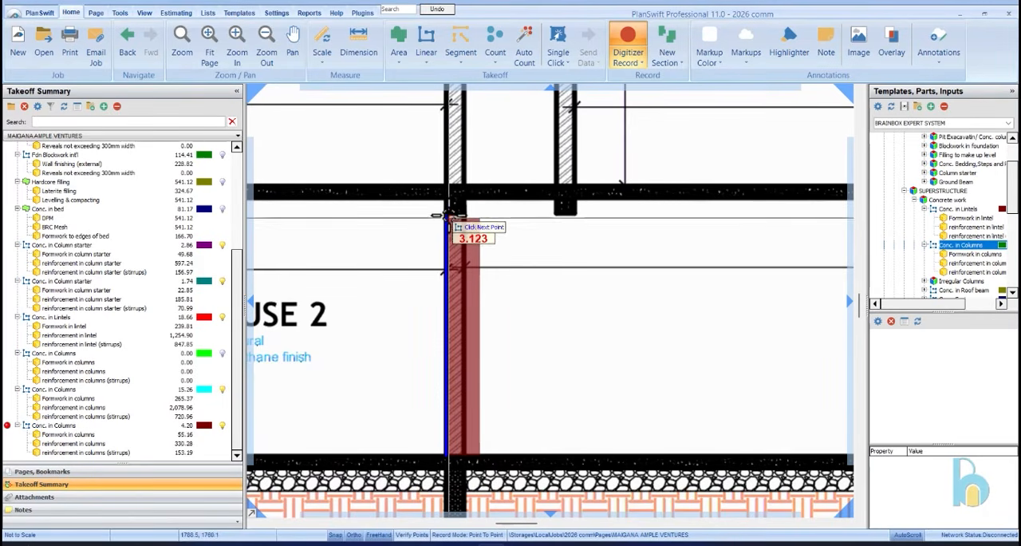
{"action": "left_click", "coordinate": [447, 214]}
Add a section measuring the first-floor column directly above, beside Warehouse 4, about 3.20 m high, and stop recording
{"action": "scroll", "coordinate": [431, 202], "scroll_direction": "down", "scroll_amount": 2}
{"action": "scroll", "coordinate": [431, 202], "scroll_direction": "up", "scroll_amount": 3}
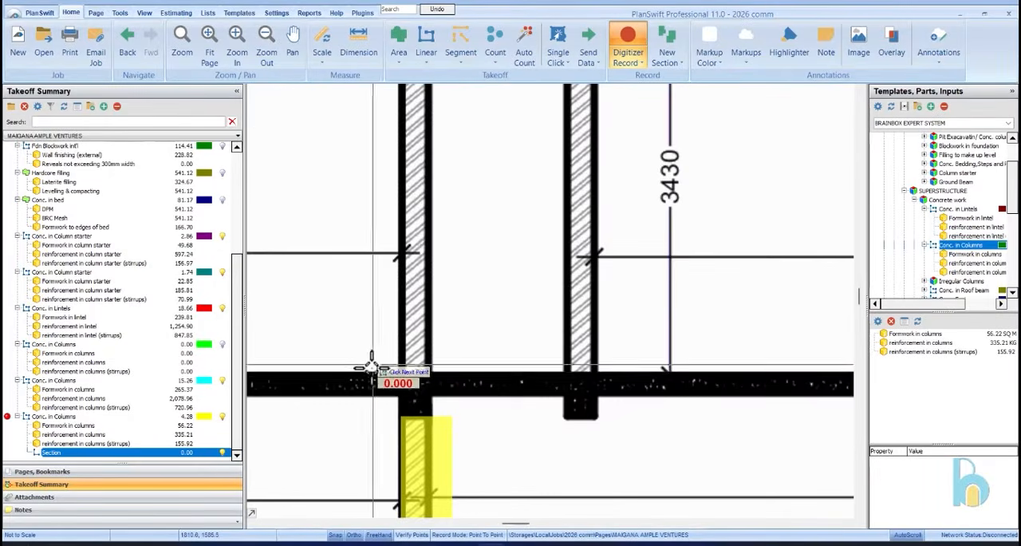
{"action": "scroll", "coordinate": [401, 375], "scroll_direction": "down", "scroll_amount": 3}
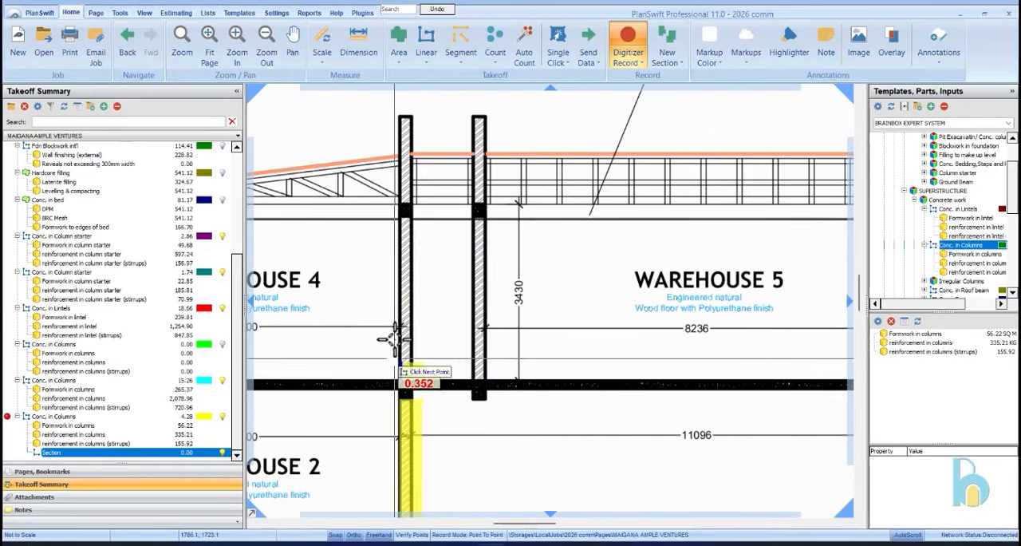
{"action": "scroll", "coordinate": [391, 195], "scroll_direction": "up", "scroll_amount": 4}
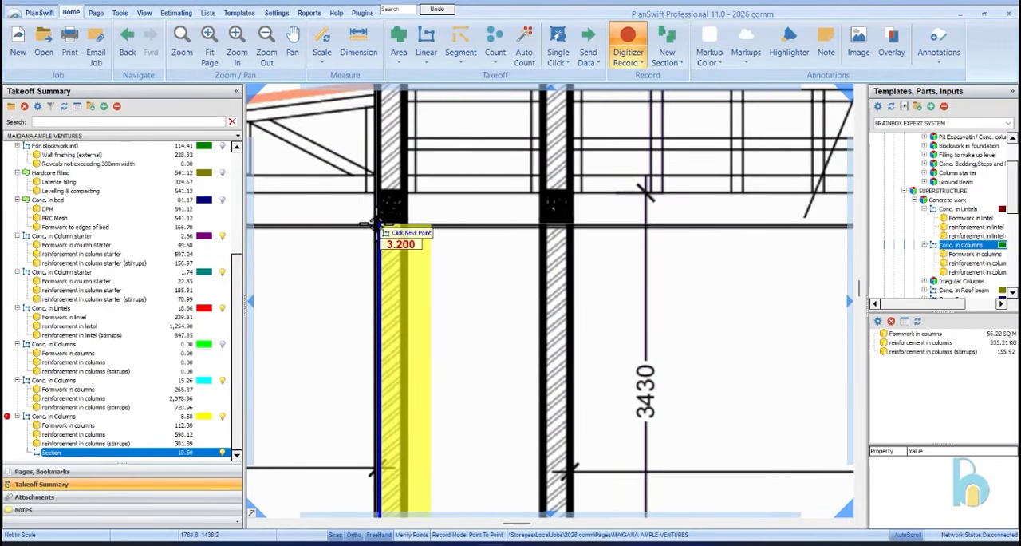
{"action": "scroll", "coordinate": [379, 225], "scroll_direction": "down", "scroll_amount": 4}
{"action": "right_click", "coordinate": [404, 211]}
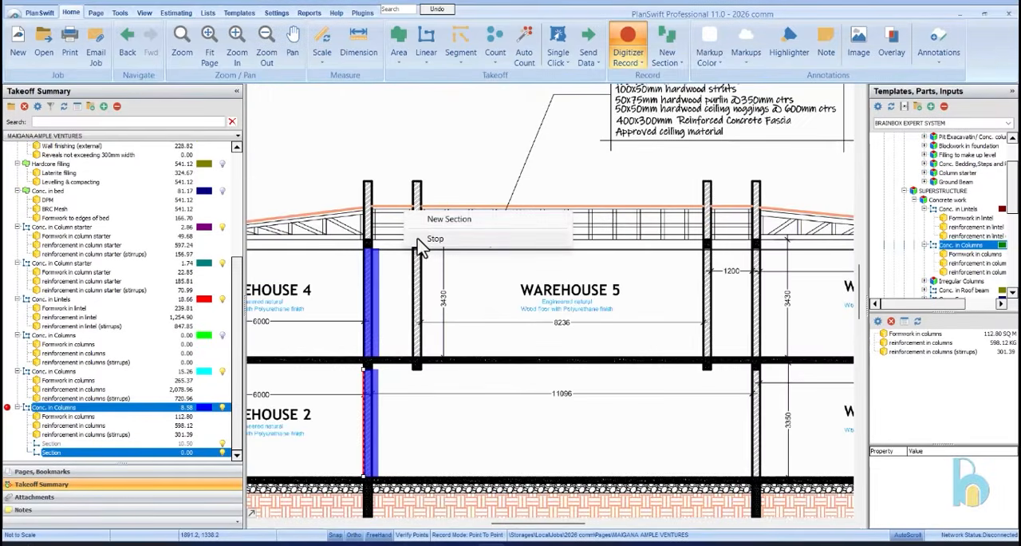
{"action": "left_click", "coordinate": [417, 241]}
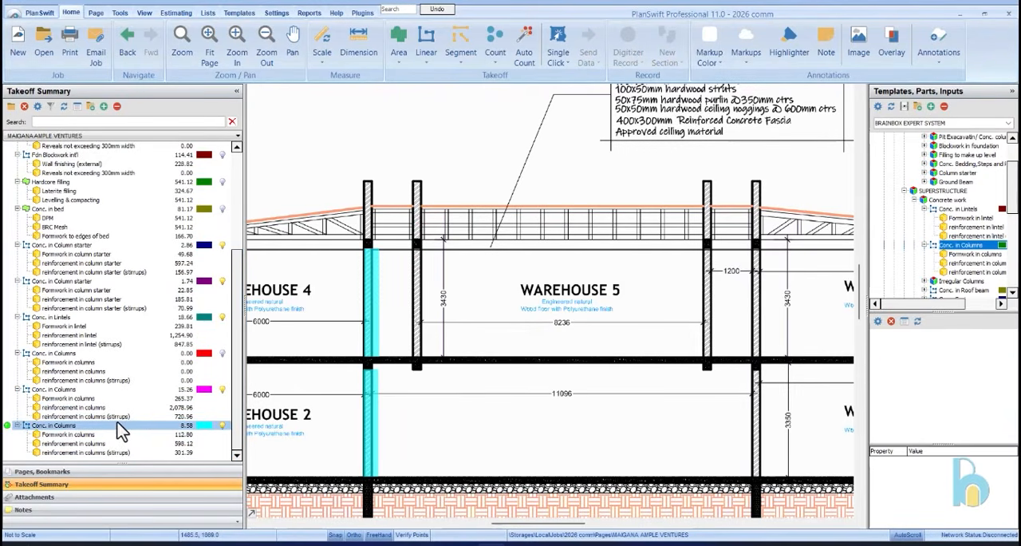
Select the first measured Conc. in Columns takeoff and collapse the Conc. in Lintels and Conc. in Columns templates under Concrete work
{"action": "left_click", "coordinate": [134, 390]}
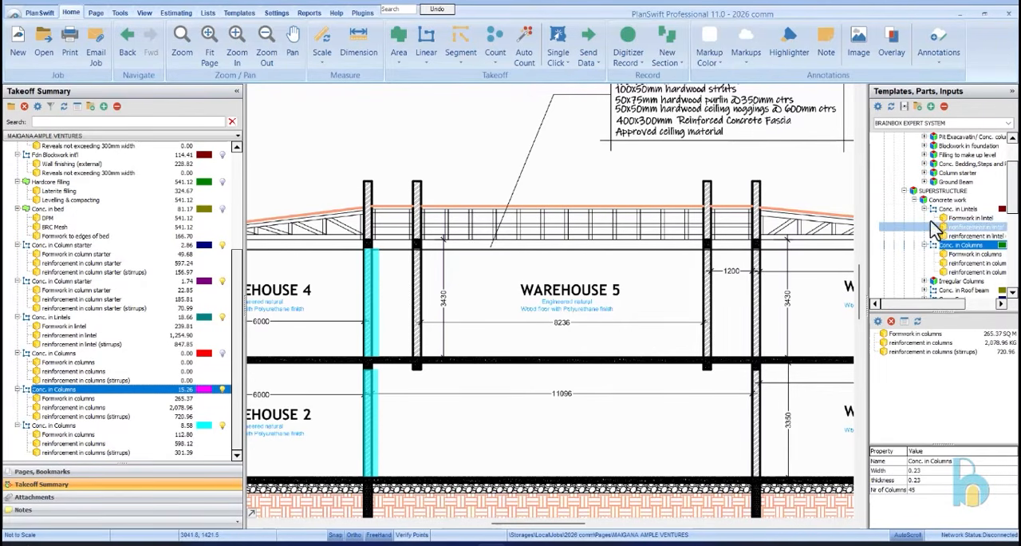
{"action": "left_click", "coordinate": [925, 209]}
{"action": "left_click", "coordinate": [925, 218]}
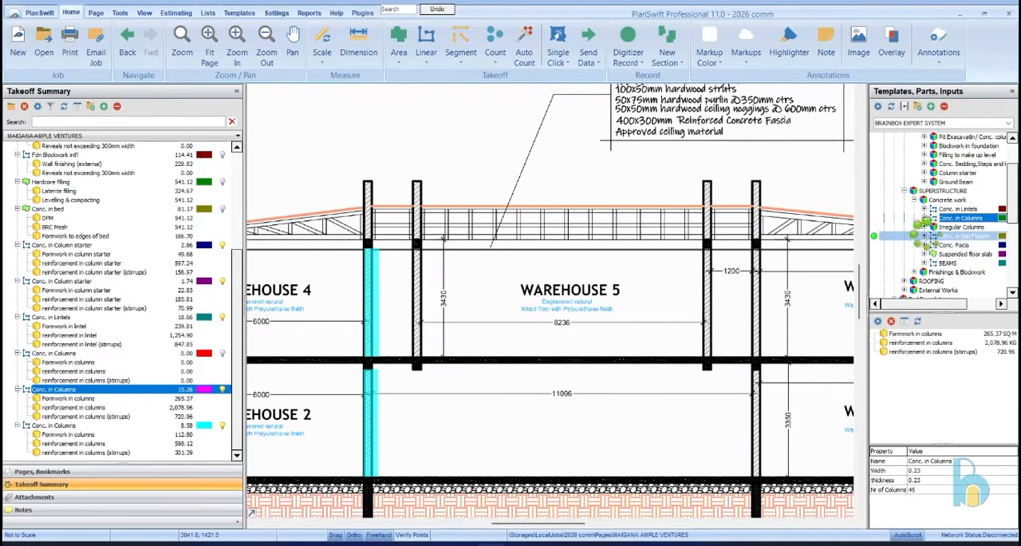
{"action": "left_click", "coordinate": [926, 236]}
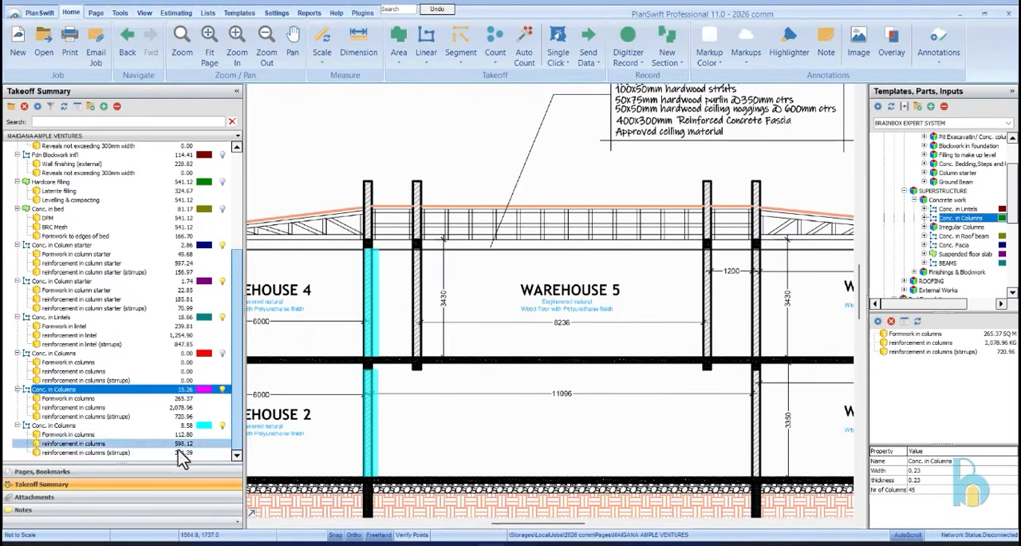
Check the elevation and roof plan sheets and open the First Floor Plan, sheet A03
{"action": "left_click", "coordinate": [134, 473]}
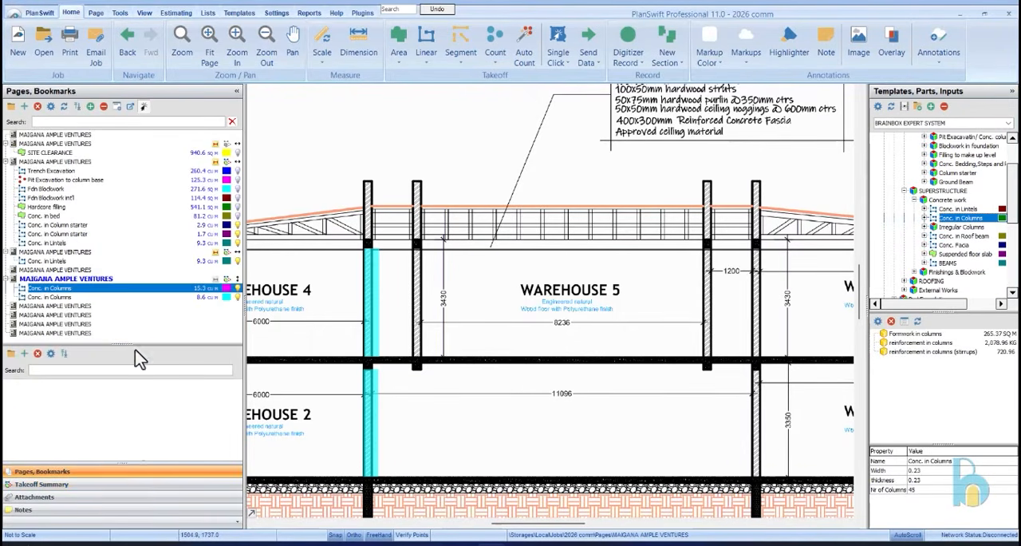
{"action": "left_click", "coordinate": [133, 306]}
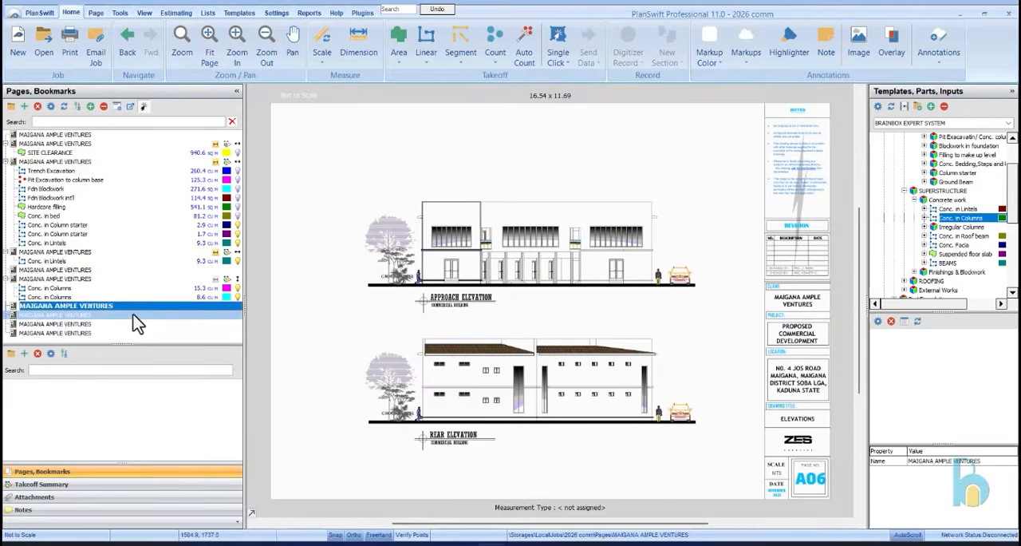
{"action": "left_click", "coordinate": [136, 315]}
{"action": "left_click", "coordinate": [135, 326]}
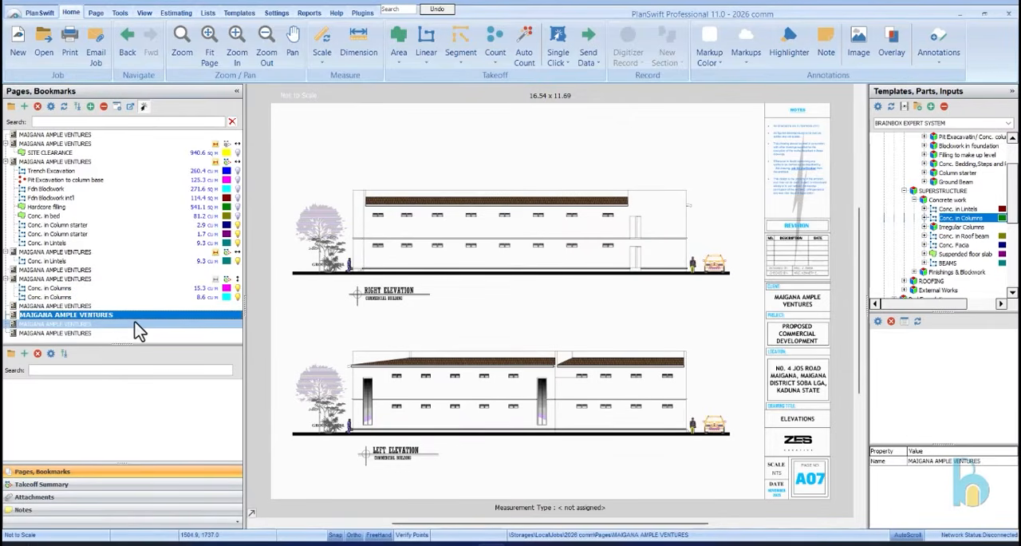
{"action": "left_click", "coordinate": [109, 271]}
{"action": "left_click", "coordinate": [116, 254]}
{"action": "left_click", "coordinate": [115, 271]}
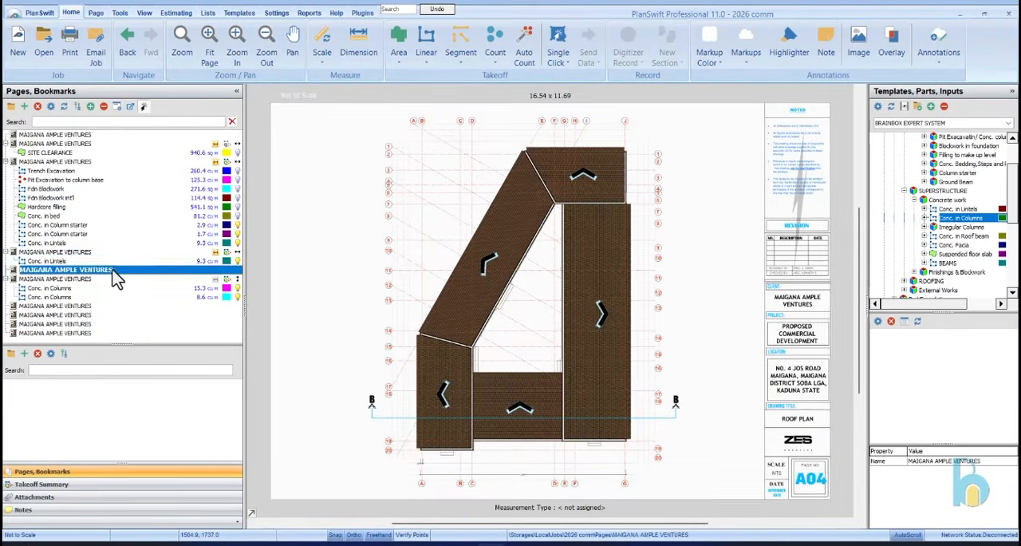
{"action": "left_click", "coordinate": [53, 252]}
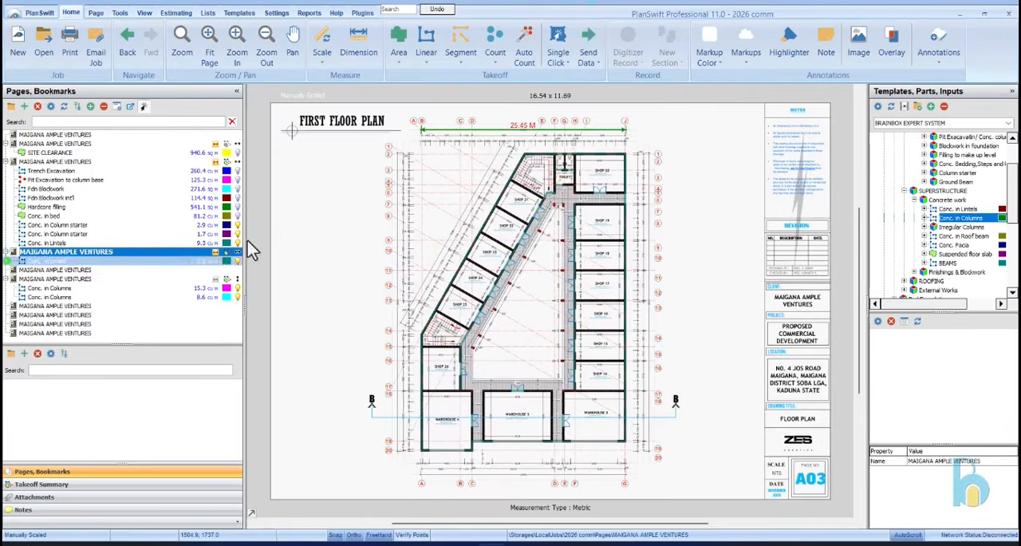
Start a Conc. in Roof beam takeoff with width 0.23 m and thickness 0.23 m
{"action": "left_click", "coordinate": [961, 236]}
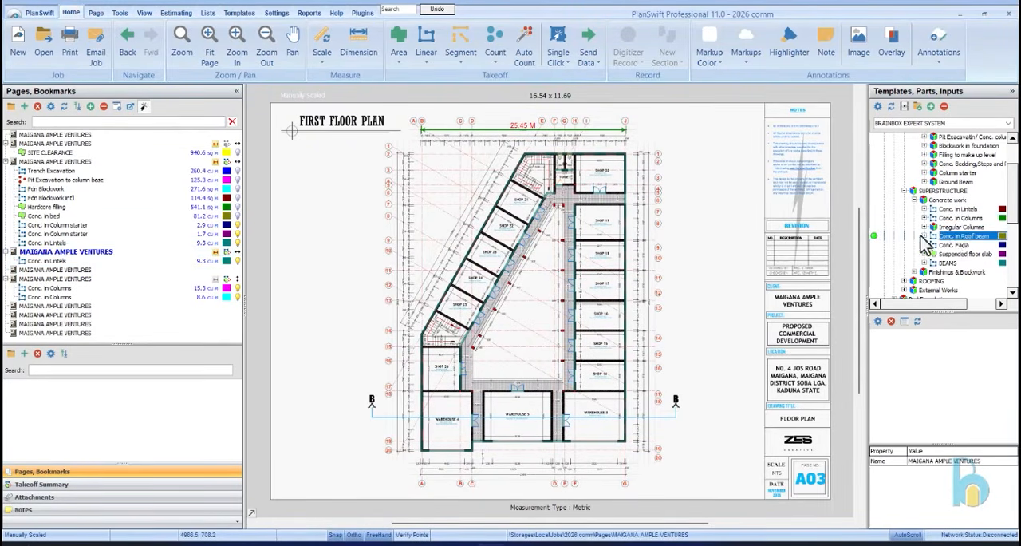
{"action": "left_click", "coordinate": [871, 236]}
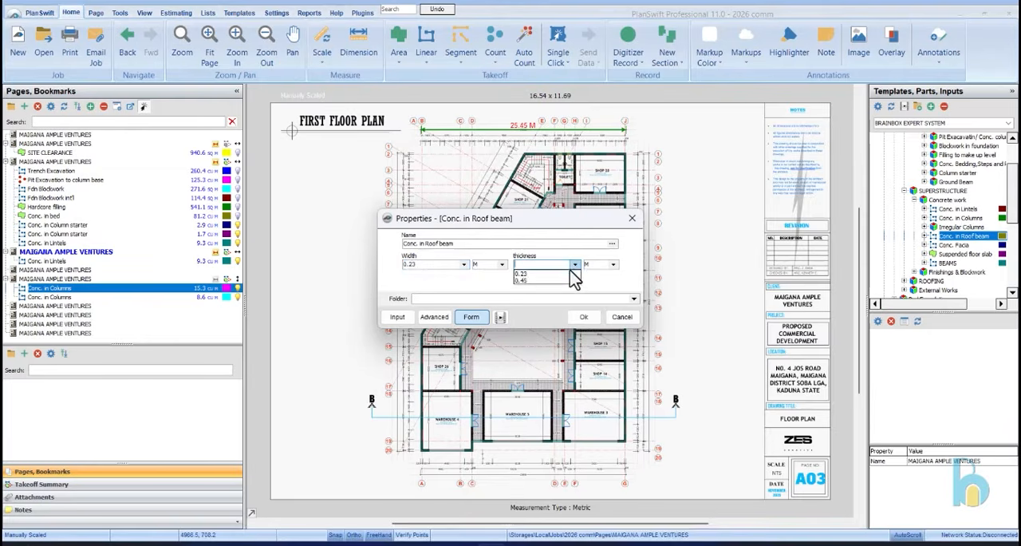
{"action": "left_click", "coordinate": [583, 317]}
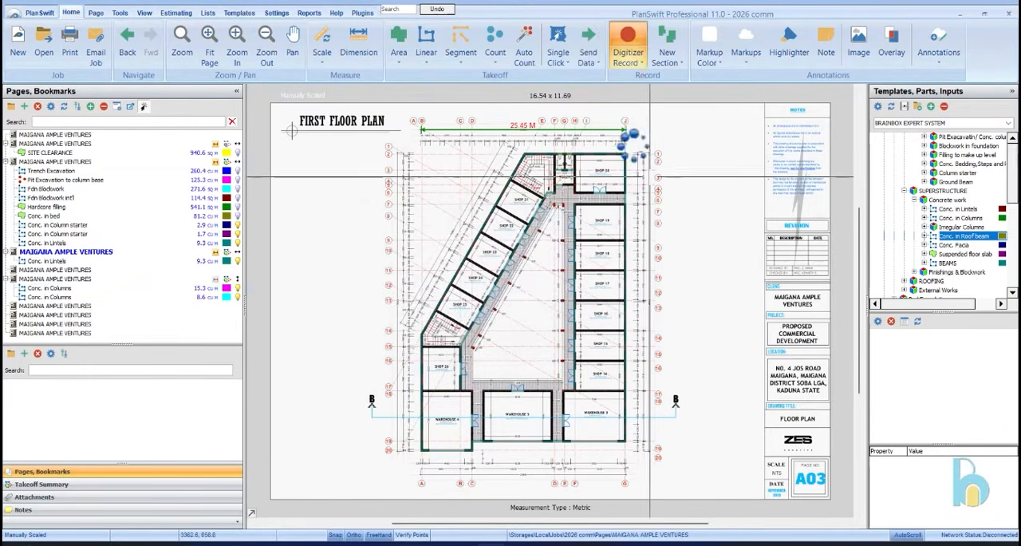
Trace the roof beam from the outer corner of Shop 20 down to Warehouse 3 and along the front wall to Warehouse 4's projecting corner
{"action": "scroll", "coordinate": [627, 164], "scroll_direction": "up", "scroll_amount": 5}
{"action": "scroll", "coordinate": [621, 152], "scroll_direction": "down", "scroll_amount": 5}
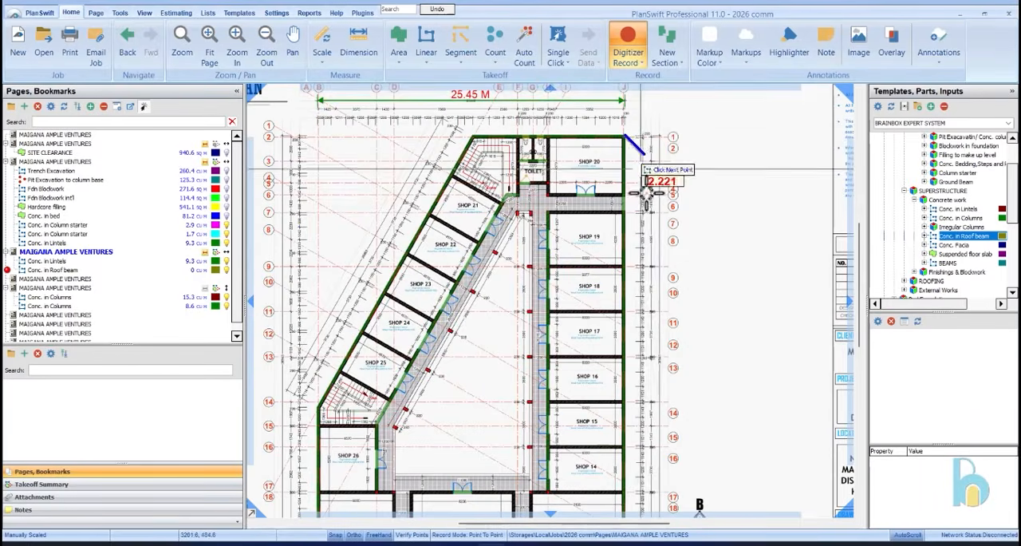
{"action": "scroll", "coordinate": [627, 331], "scroll_direction": "down", "scroll_amount": 2}
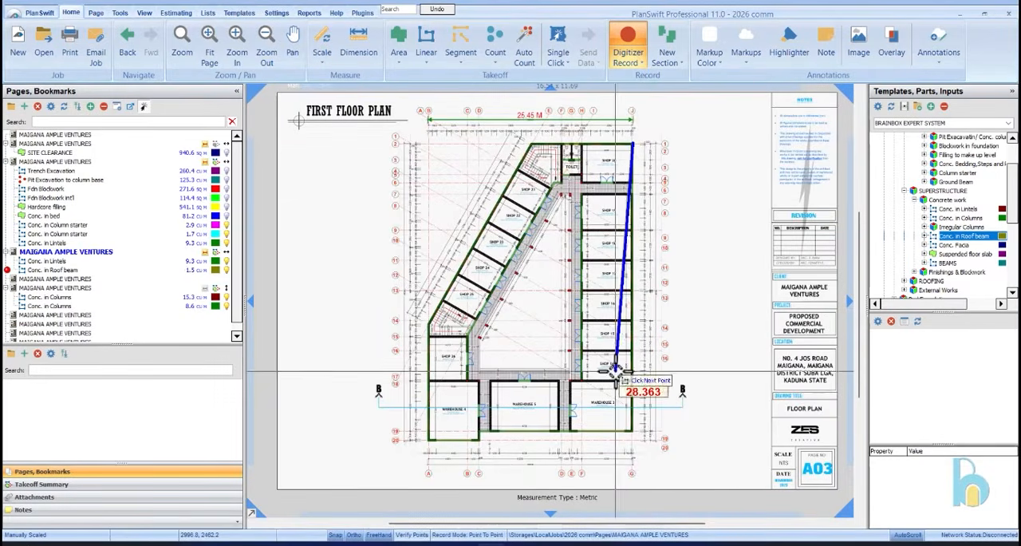
{"action": "scroll", "coordinate": [630, 440], "scroll_direction": "up", "scroll_amount": 4}
{"action": "left_click", "coordinate": [622, 436]}
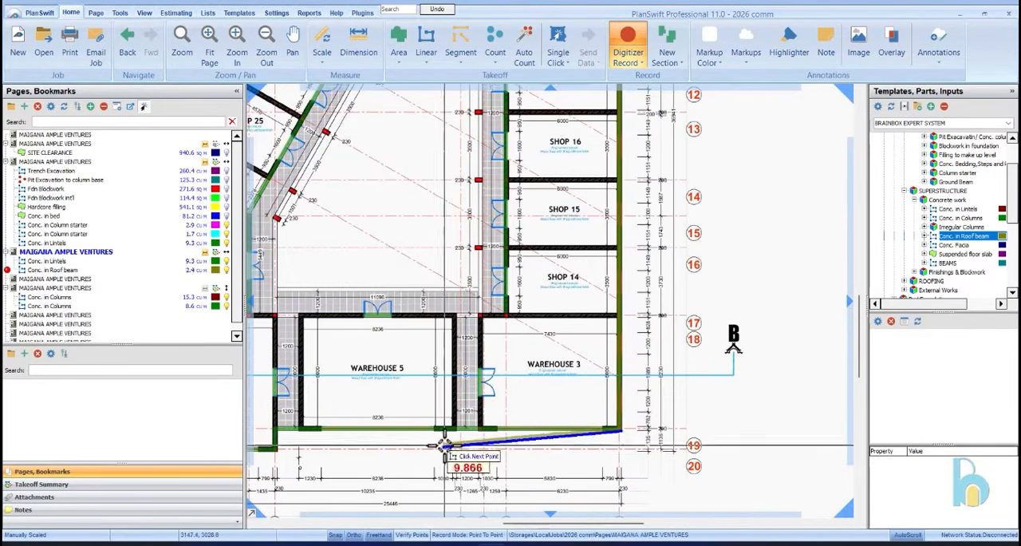
{"action": "scroll", "coordinate": [446, 376], "scroll_direction": "down", "scroll_amount": 3}
{"action": "scroll", "coordinate": [440, 431], "scroll_direction": "up", "scroll_amount": 4}
{"action": "left_click", "coordinate": [358, 422]}
{"action": "left_click", "coordinate": [356, 453]}
Continue the roof beam around Warehouse 4, up past Shop 26 and the slanted shop wall, and close it at Shop 20's outer corner
{"action": "scroll", "coordinate": [357, 459], "scroll_direction": "down", "scroll_amount": 3}
{"action": "scroll", "coordinate": [456, 440], "scroll_direction": "up", "scroll_amount": 4}
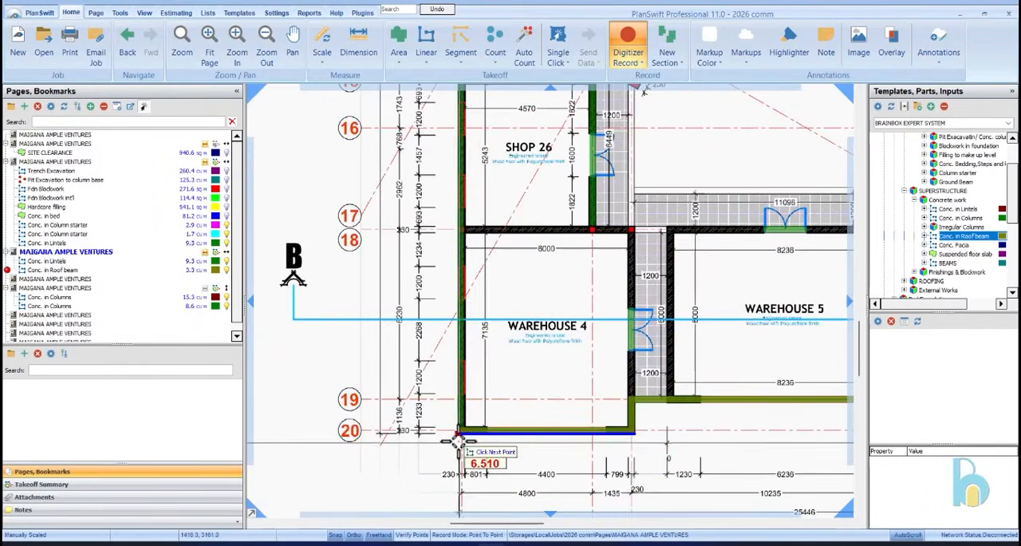
{"action": "scroll", "coordinate": [456, 440], "scroll_direction": "down", "scroll_amount": 3}
{"action": "scroll", "coordinate": [467, 388], "scroll_direction": "up", "scroll_amount": 4}
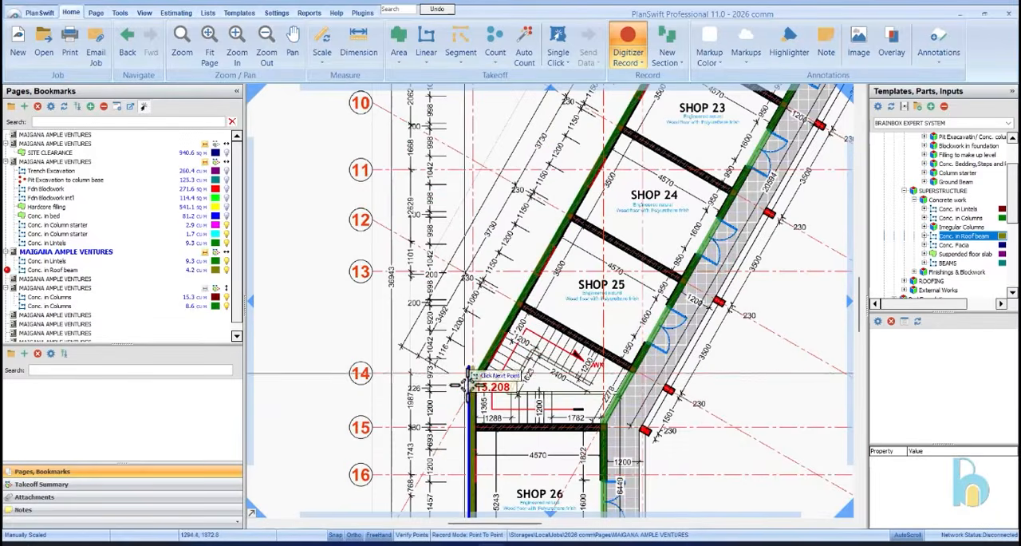
{"action": "scroll", "coordinate": [471, 384], "scroll_direction": "down", "scroll_amount": 4}
{"action": "scroll", "coordinate": [489, 238], "scroll_direction": "up", "scroll_amount": 5}
{"action": "left_click", "coordinate": [483, 243]}
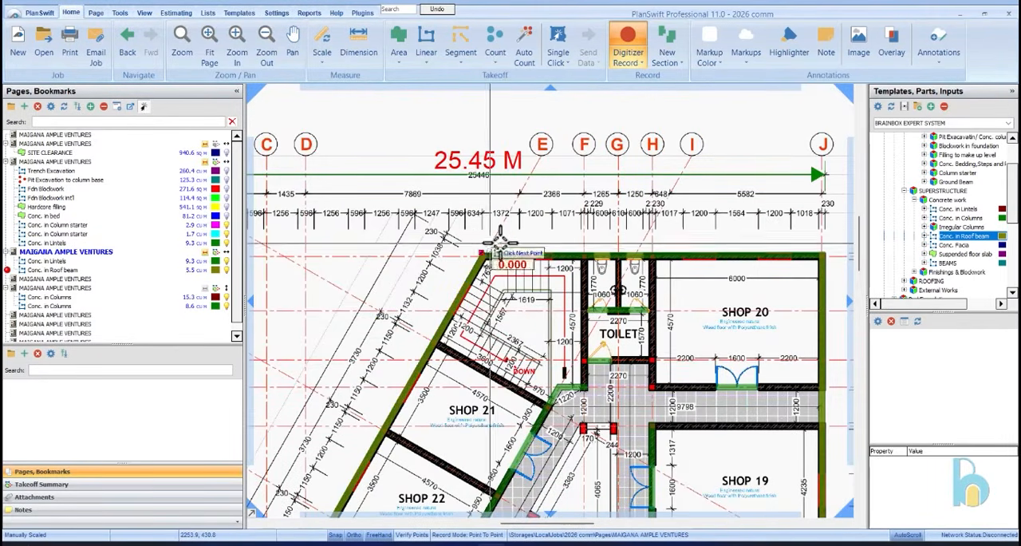
{"action": "left_click", "coordinate": [822, 249]}
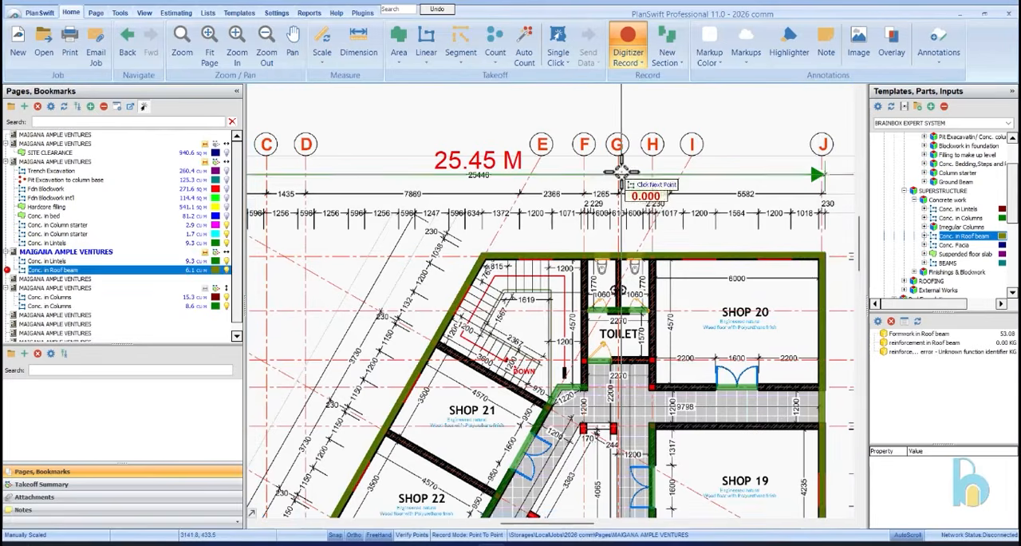
Begin another roof beam section at the courtyard column near grid G and trace the straight corridor edge beside Shops 19 to 14, about 21.9 m
{"action": "scroll", "coordinate": [622, 176], "scroll_direction": "down", "scroll_amount": 2}
{"action": "scroll", "coordinate": [641, 322], "scroll_direction": "up", "scroll_amount": 3}
{"action": "scroll", "coordinate": [612, 261], "scroll_direction": "down", "scroll_amount": 1}
{"action": "scroll", "coordinate": [552, 168], "scroll_direction": "up", "scroll_amount": 3}
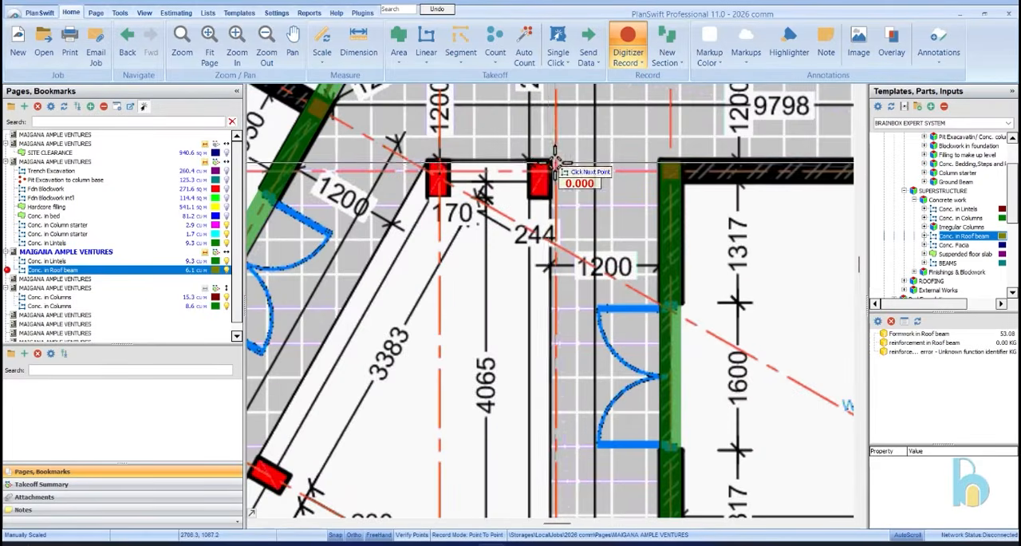
{"action": "left_click", "coordinate": [552, 153]}
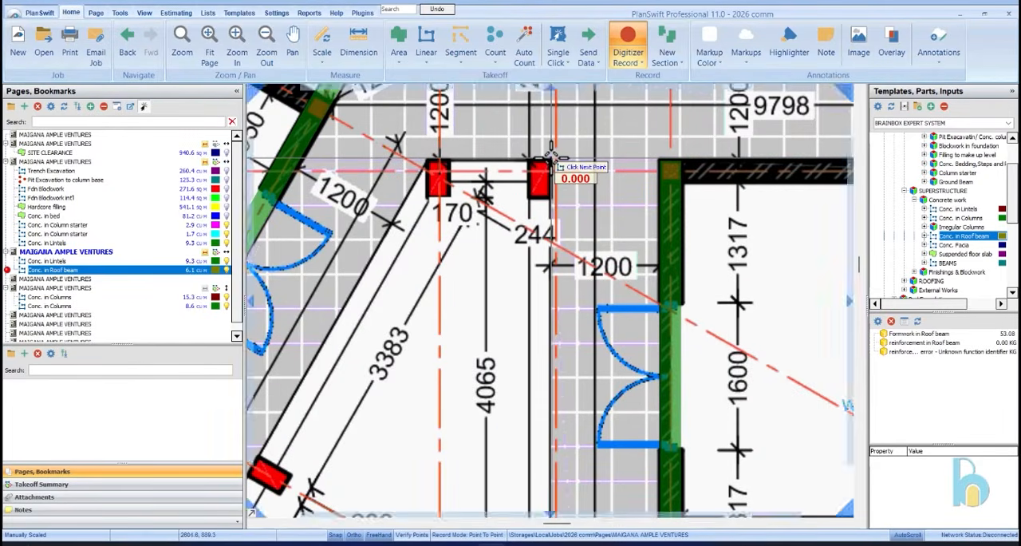
{"action": "scroll", "coordinate": [553, 156], "scroll_direction": "down", "scroll_amount": 5}
{"action": "scroll", "coordinate": [552, 247], "scroll_direction": "up", "scroll_amount": 6}
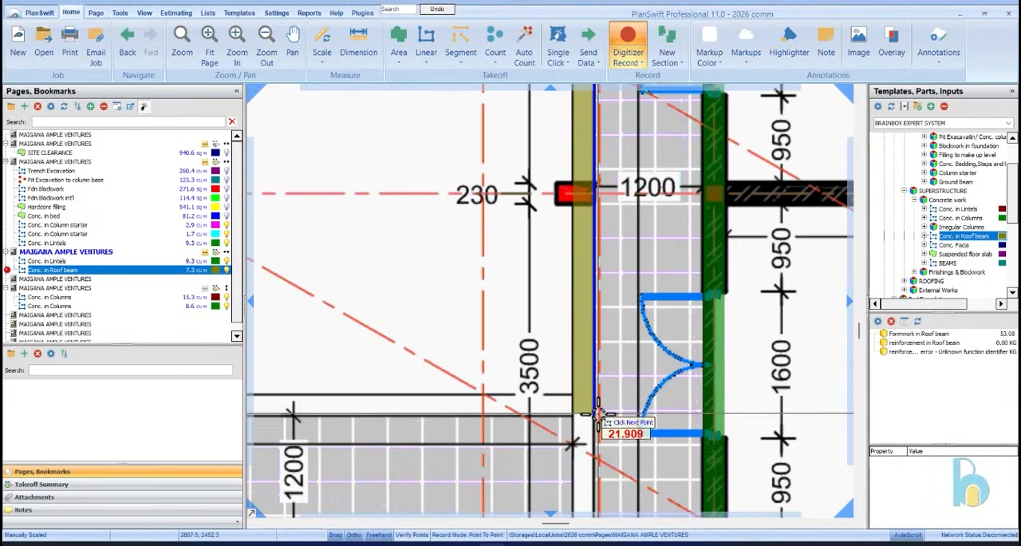
Continue the courtyard roof beam along the corridor above Warehouse 5 and up about 4.05 m to the first slanted column beside Shop 26
{"action": "scroll", "coordinate": [600, 415], "scroll_direction": "down", "scroll_amount": 3}
{"action": "scroll", "coordinate": [490, 433], "scroll_direction": "up", "scroll_amount": 5}
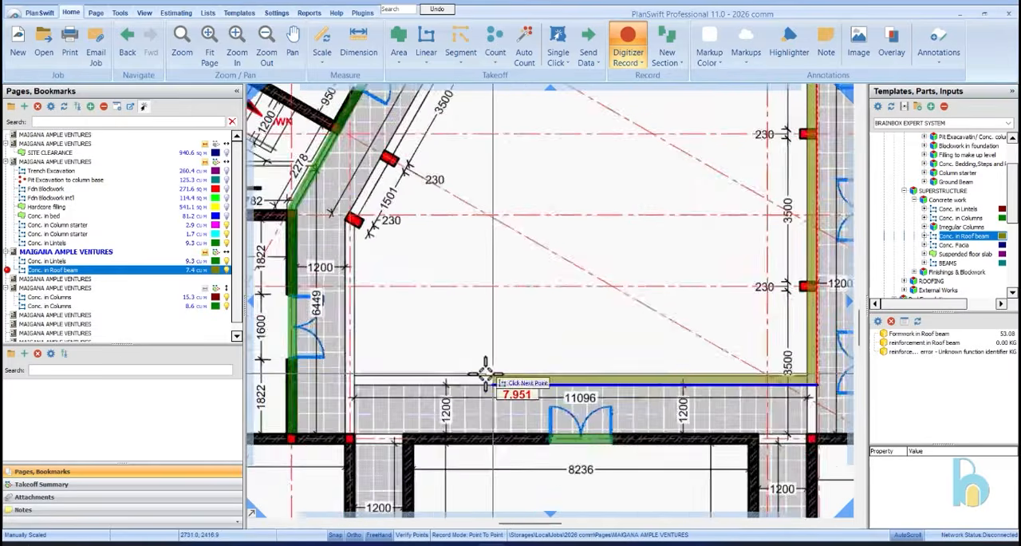
{"action": "left_click", "coordinate": [271, 393]}
{"action": "scroll", "coordinate": [269, 326], "scroll_direction": "down", "scroll_amount": 3}
{"action": "scroll", "coordinate": [289, 229], "scroll_direction": "up", "scroll_amount": 5}
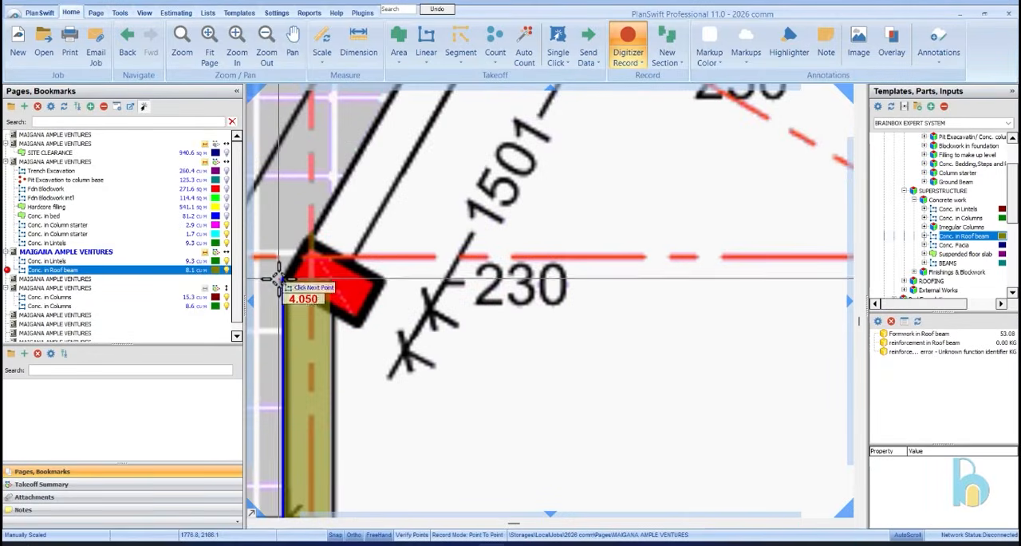
{"action": "left_click", "coordinate": [283, 283]}
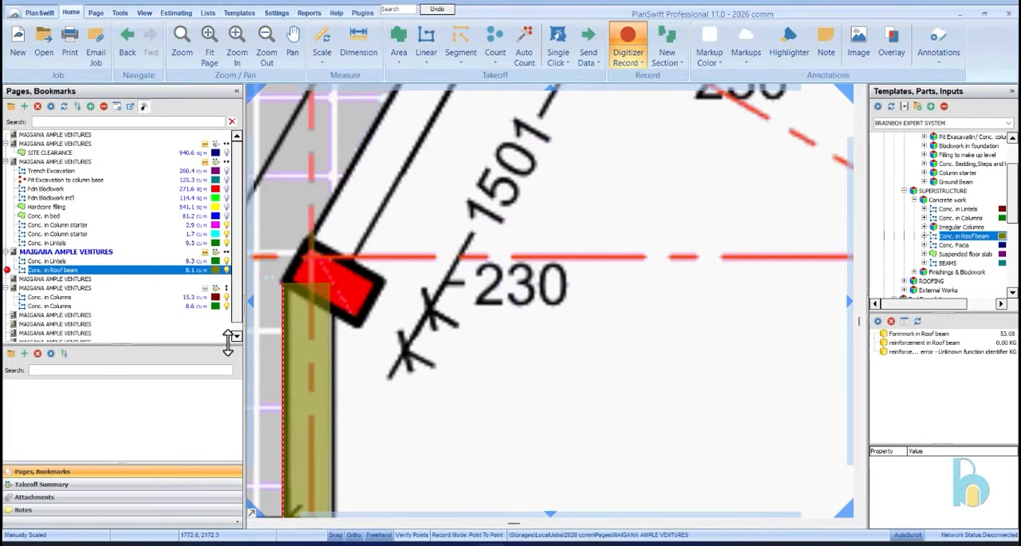
Trace the courtyard roof beam along the slanted corridor edge beside Shops 25 to 21, about 20.6 m, to the column near the toilet
{"action": "left_click", "coordinate": [234, 335]}
{"action": "scroll", "coordinate": [304, 271], "scroll_direction": "down", "scroll_amount": 3}
{"action": "scroll", "coordinate": [349, 297], "scroll_direction": "down", "scroll_amount": 3}
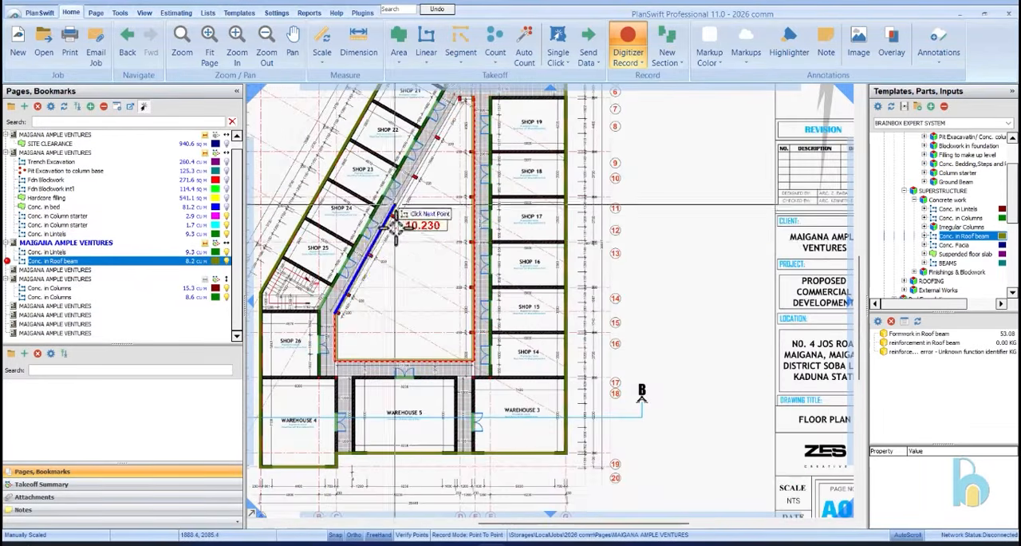
{"action": "scroll", "coordinate": [435, 134], "scroll_direction": "up", "scroll_amount": 5}
{"action": "scroll", "coordinate": [479, 191], "scroll_direction": "up", "scroll_amount": 3}
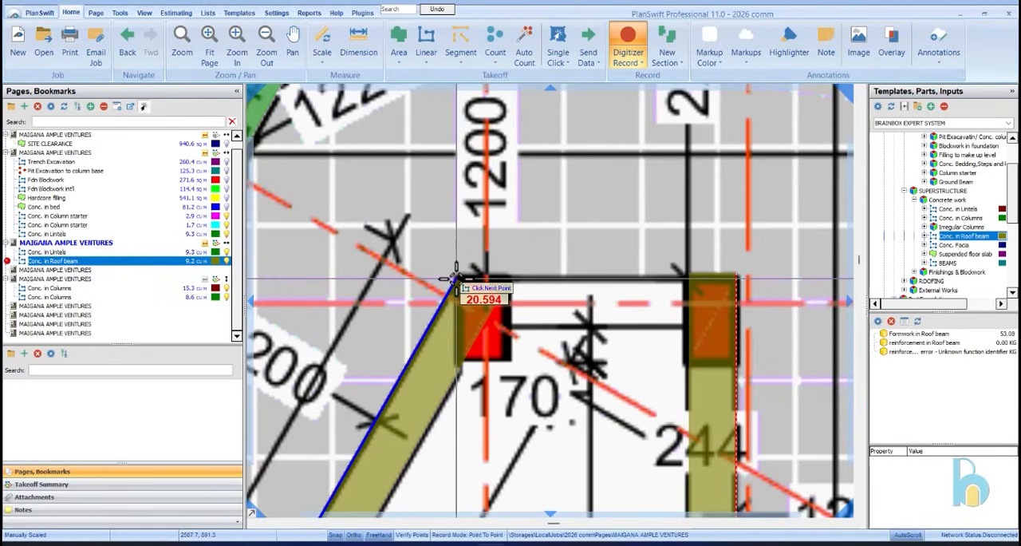
{"action": "left_click", "coordinate": [456, 270]}
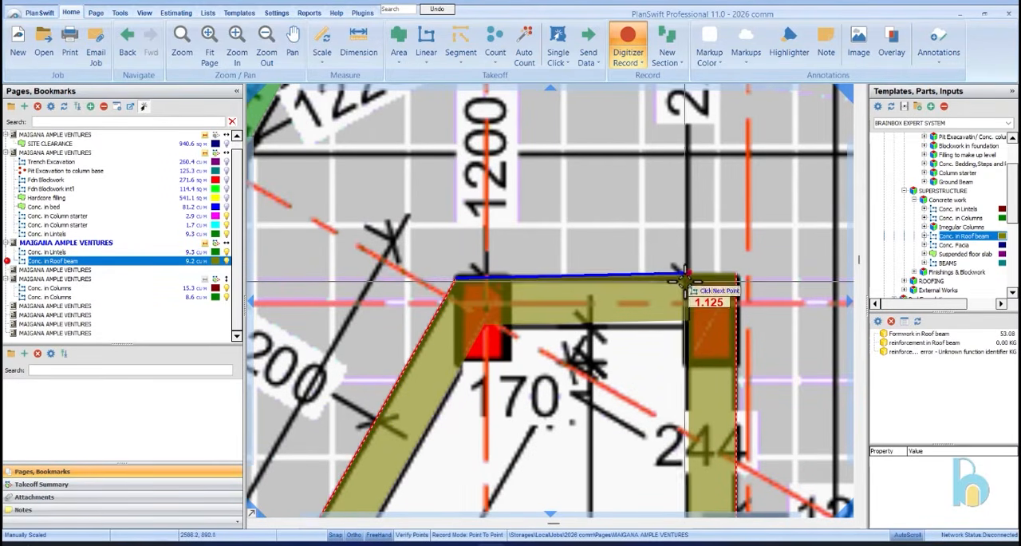
Close the courtyard roof beam across the short upper end between the two columns, about 1.13 m, and finish recording
{"action": "scroll", "coordinate": [685, 278], "scroll_direction": "up", "scroll_amount": 3}
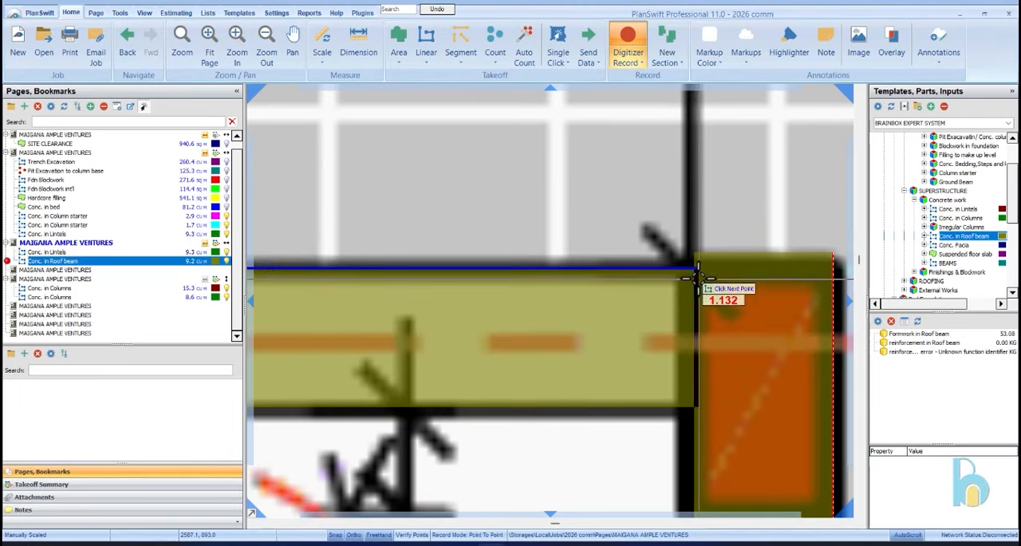
{"action": "left_click", "coordinate": [696, 270]}
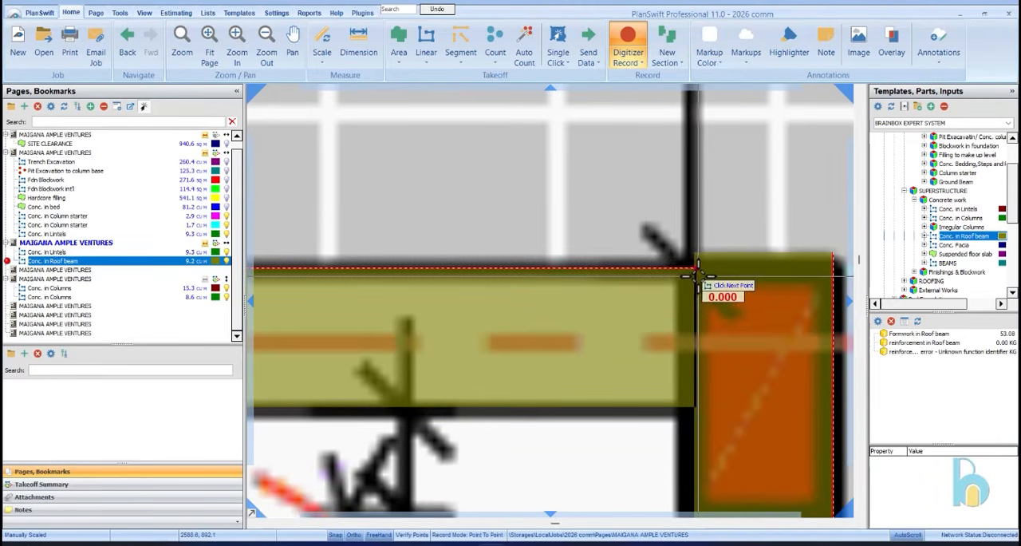
{"action": "scroll", "coordinate": [694, 274], "scroll_direction": "down", "scroll_amount": 3}
{"action": "left_click", "coordinate": [629, 39]}
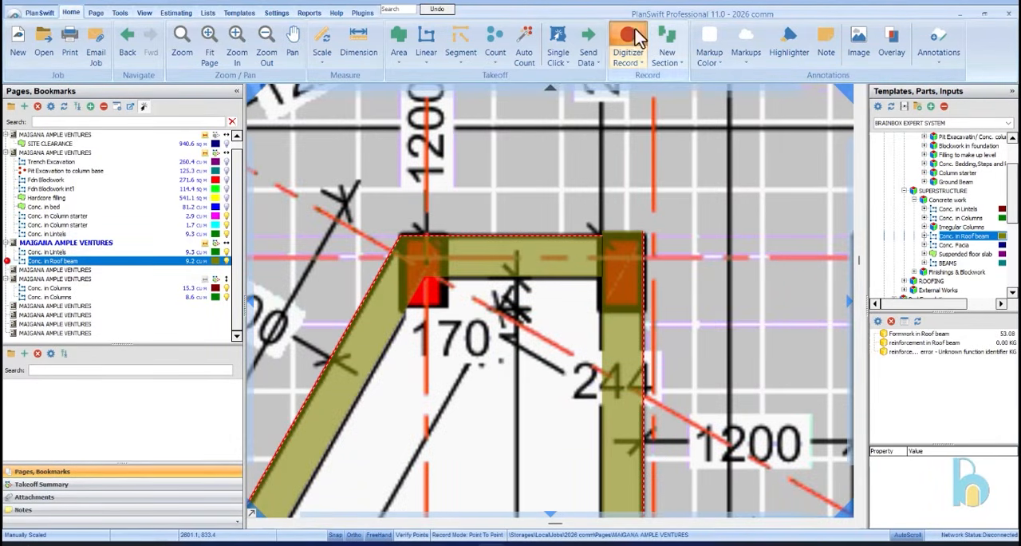
{"action": "scroll", "coordinate": [597, 268], "scroll_direction": "down", "scroll_amount": 5}
{"action": "scroll", "coordinate": [561, 194], "scroll_direction": "up", "scroll_amount": 4}
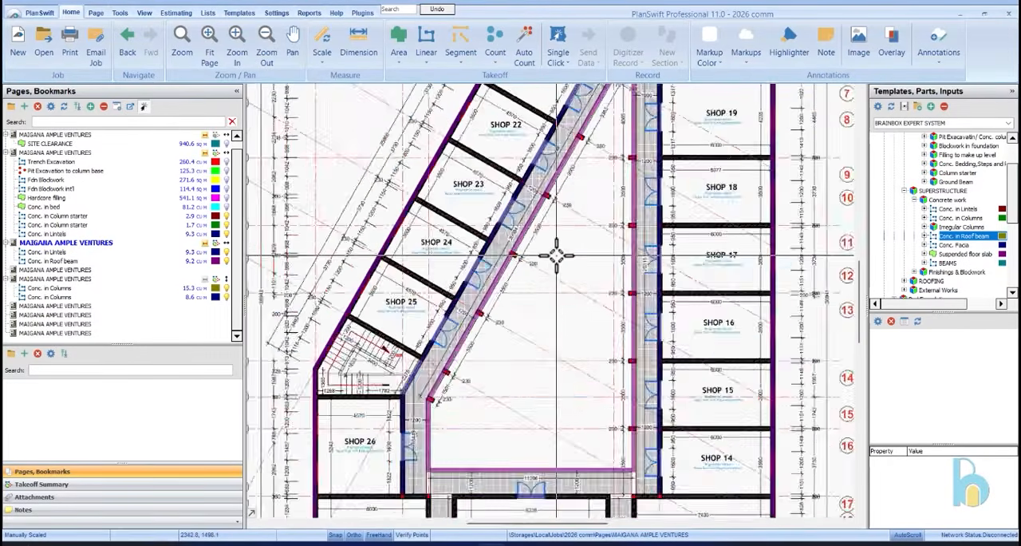
{"action": "scroll", "coordinate": [575, 224], "scroll_direction": "down", "scroll_amount": 3}
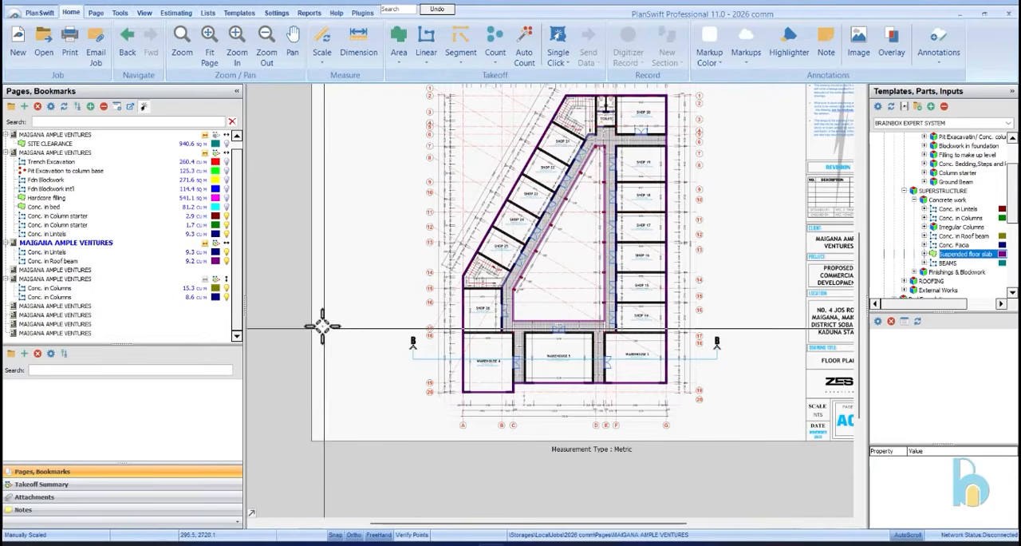
Start a takeoff from the Suspended floor slab template with a thickness of 0.15 m
{"action": "left_click", "coordinate": [224, 287]}
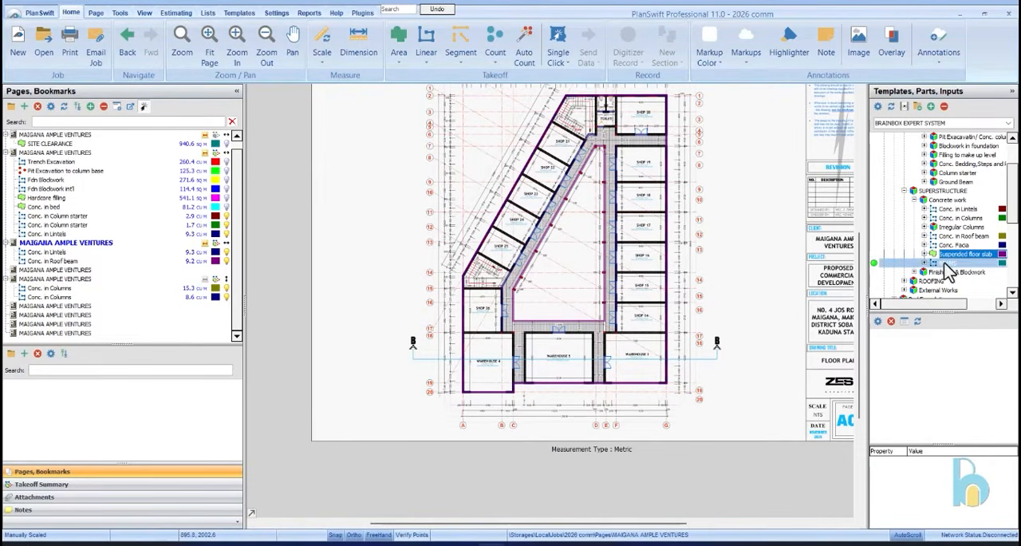
{"action": "left_click", "coordinate": [874, 254]}
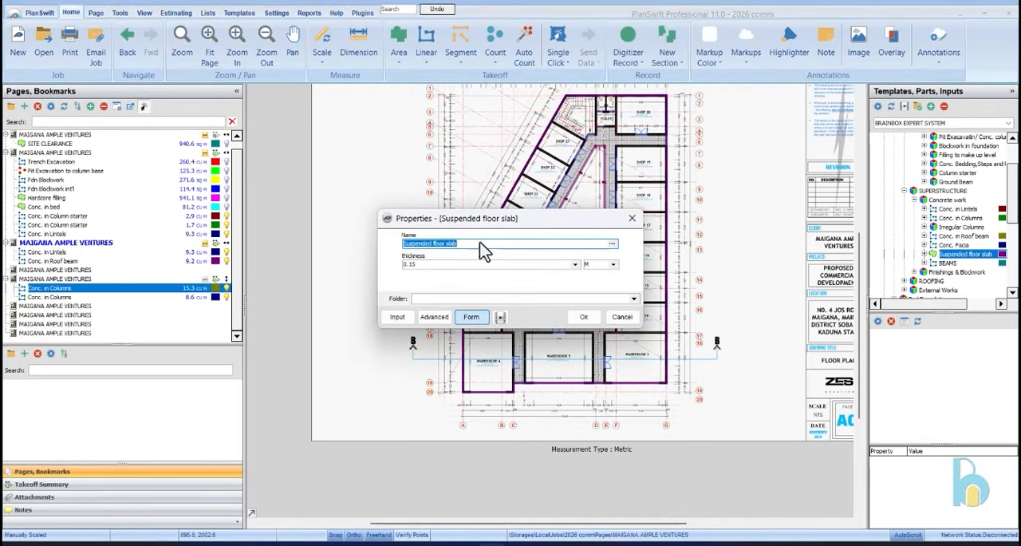
{"action": "left_click", "coordinate": [583, 318]}
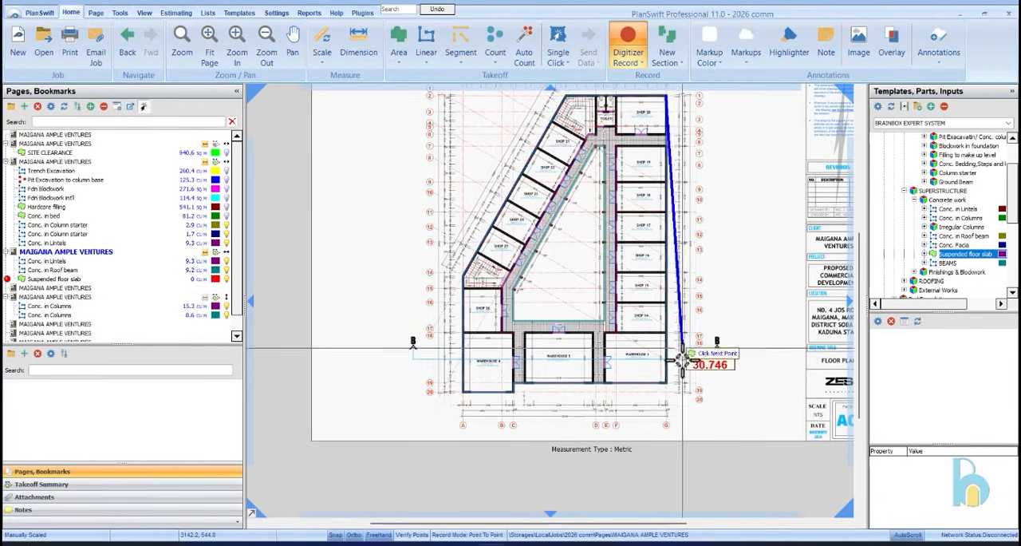
Trace the slab outline from Shop 20's outer corner down to Warehouse 3, along the front wall, and around Warehouse 4
{"action": "left_click", "coordinate": [667, 383]}
{"action": "scroll", "coordinate": [529, 391], "scroll_direction": "up", "scroll_amount": 3}
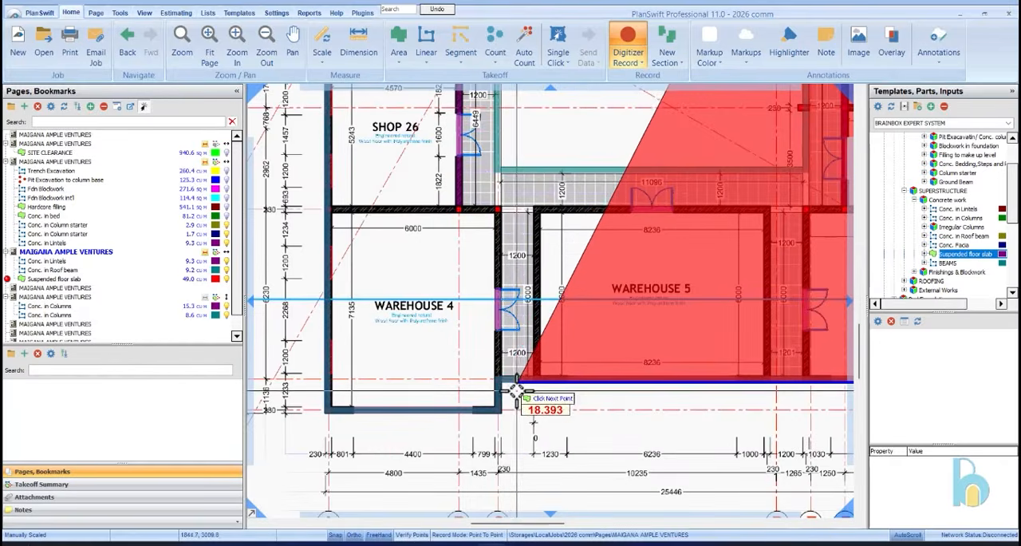
{"action": "scroll", "coordinate": [500, 414], "scroll_direction": "down", "scroll_amount": 5}
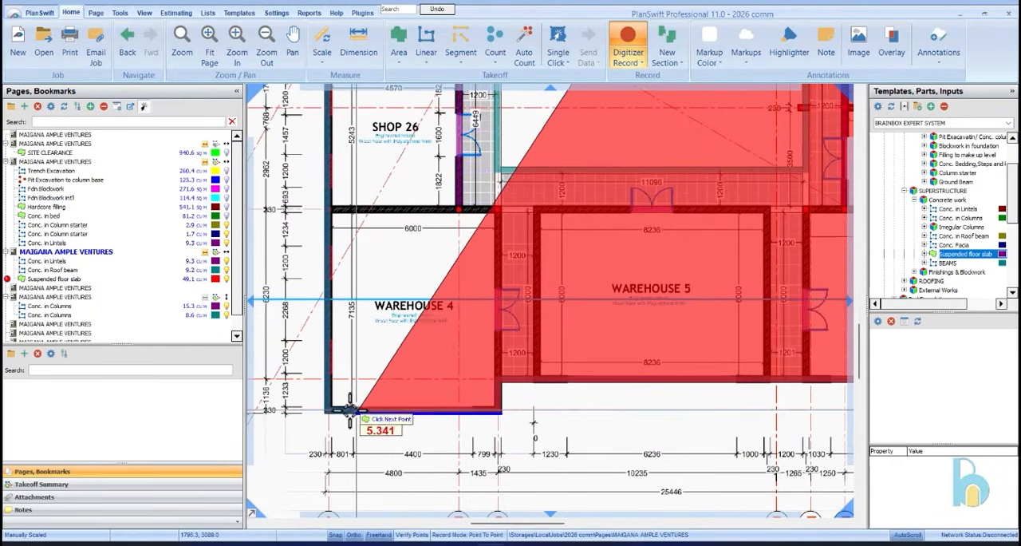
{"action": "scroll", "coordinate": [345, 417], "scroll_direction": "up", "scroll_amount": 5}
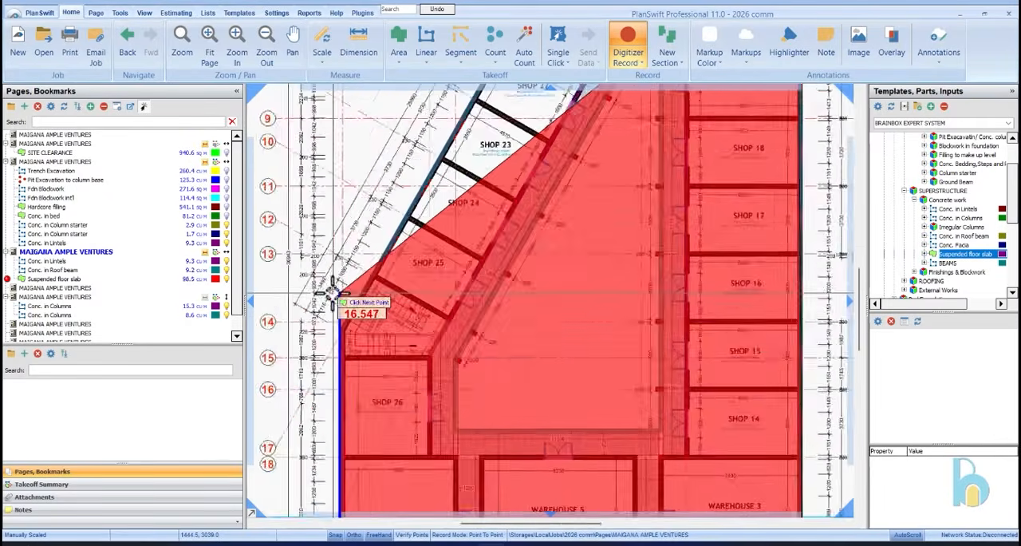
Continue the slab outline up the slanted outer wall, about 25.9 m, and across the rear wall to Shop 20, then finish recording
{"action": "scroll", "coordinate": [345, 374], "scroll_direction": "down", "scroll_amount": 5}
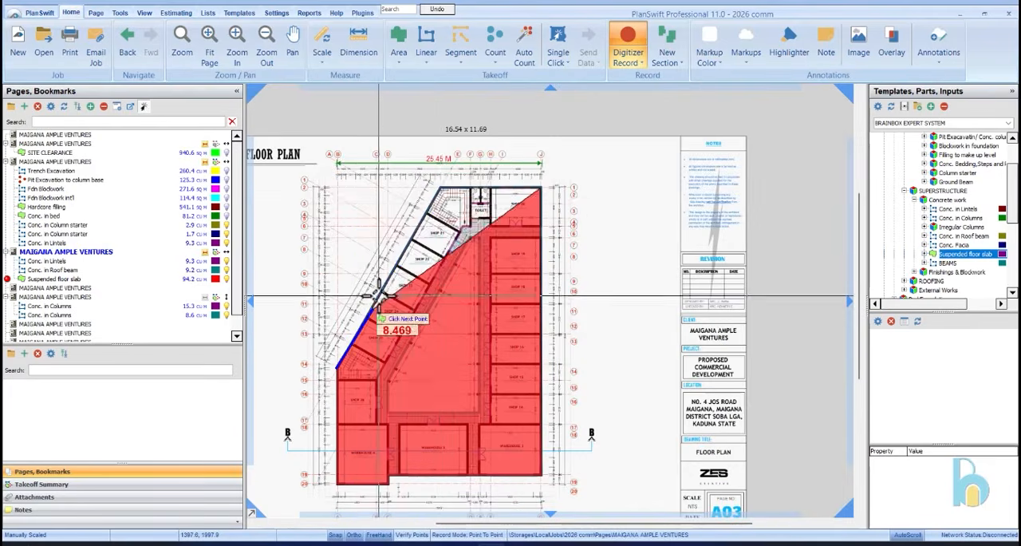
{"action": "scroll", "coordinate": [440, 178], "scroll_direction": "up", "scroll_amount": 5}
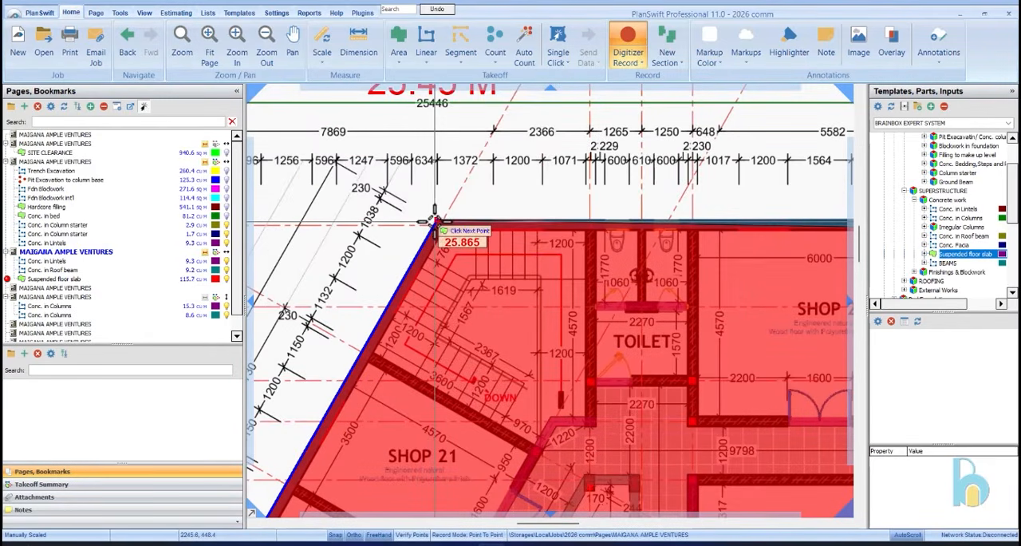
{"action": "left_click", "coordinate": [435, 220]}
{"action": "scroll", "coordinate": [435, 219], "scroll_direction": "down", "scroll_amount": 5}
{"action": "scroll", "coordinate": [598, 311], "scroll_direction": "up", "scroll_amount": 5}
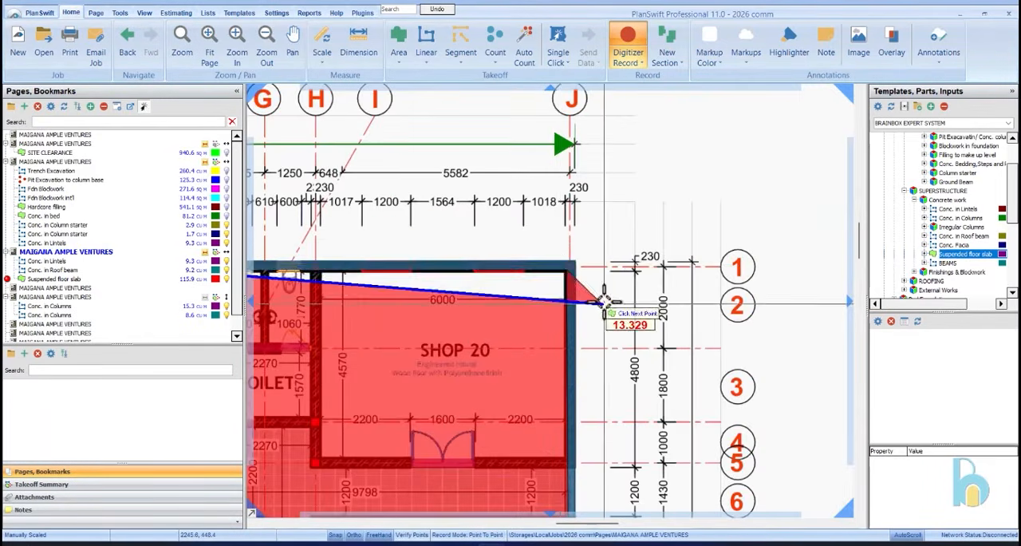
{"action": "left_click", "coordinate": [567, 263]}
{"action": "right_click", "coordinate": [606, 220]}
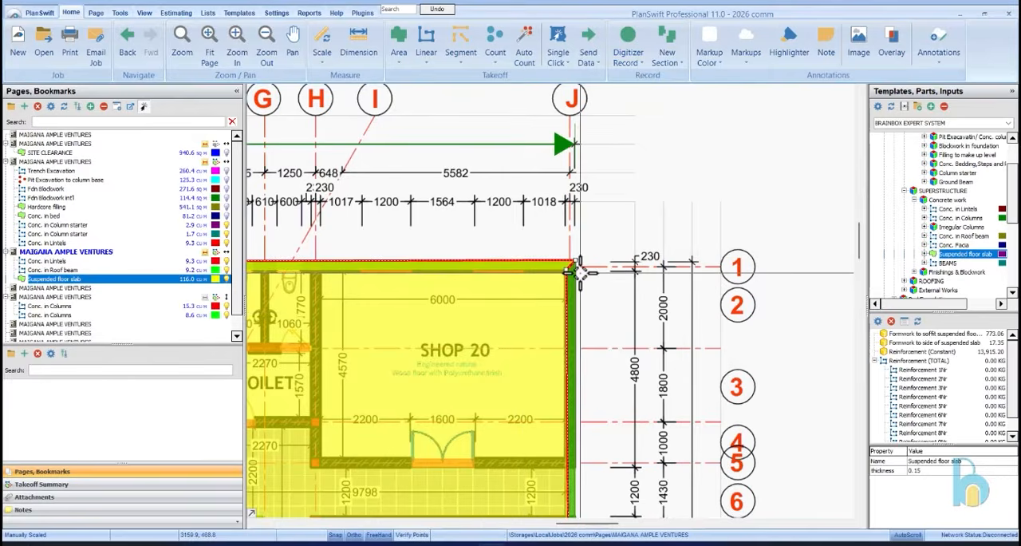
Move the slab's corner point at Shop 20 onto the exact outer corner of the walls
{"action": "scroll", "coordinate": [569, 266], "scroll_direction": "up", "scroll_amount": 3}
{"action": "left_click_drag", "start_coordinate": [535, 261], "coordinate": [566, 232]}
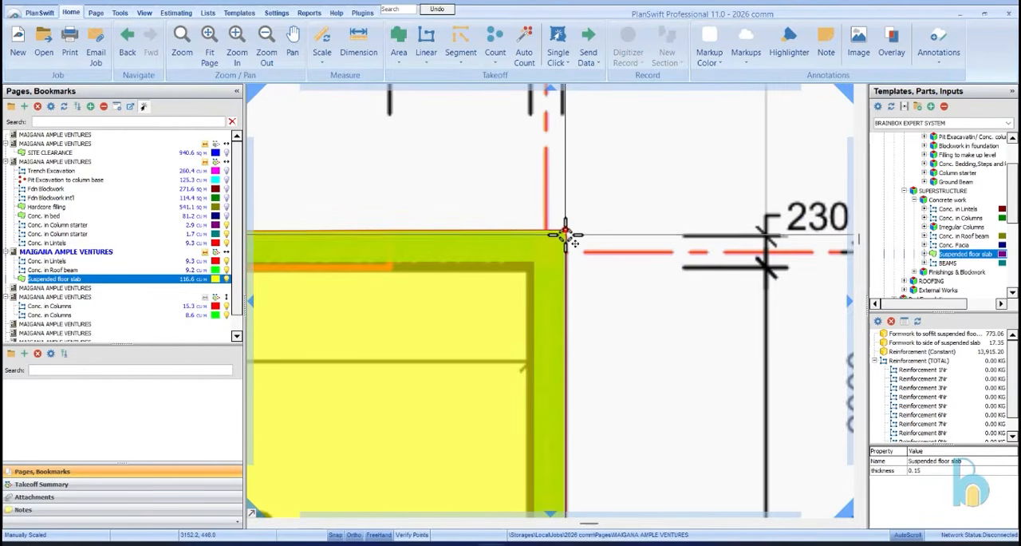
{"action": "left_click", "coordinate": [602, 213]}
{"action": "scroll", "coordinate": [625, 197], "scroll_direction": "down", "scroll_amount": 8}
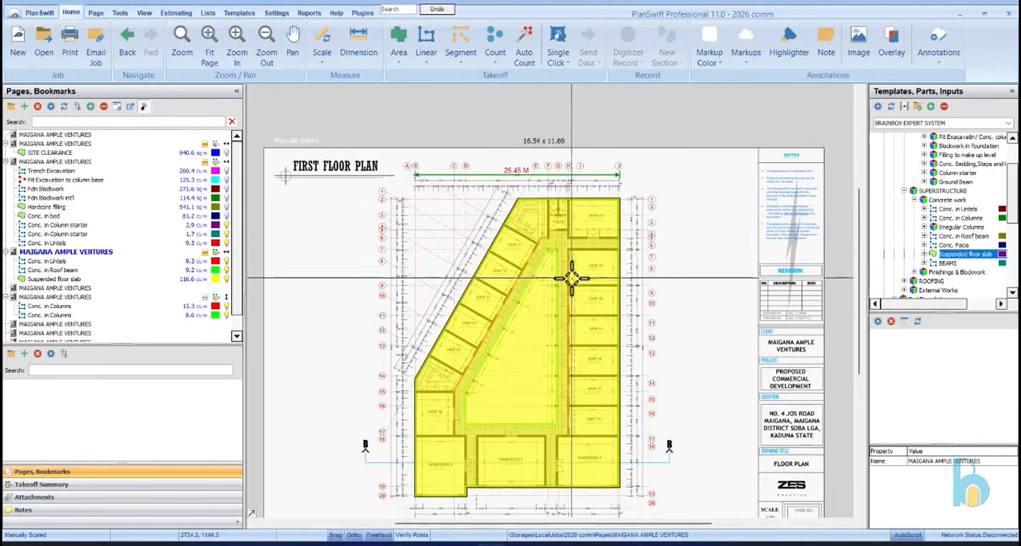
Begin a point-to-point subtraction from the slab for the courtyard, tracing the straight corridor edge beside Shops 19 to 14, about 21.4 m
{"action": "scroll", "coordinate": [571, 277], "scroll_direction": "up", "scroll_amount": 5}
{"action": "left_click", "coordinate": [560, 254]}
{"action": "right_click", "coordinate": [520, 279]}
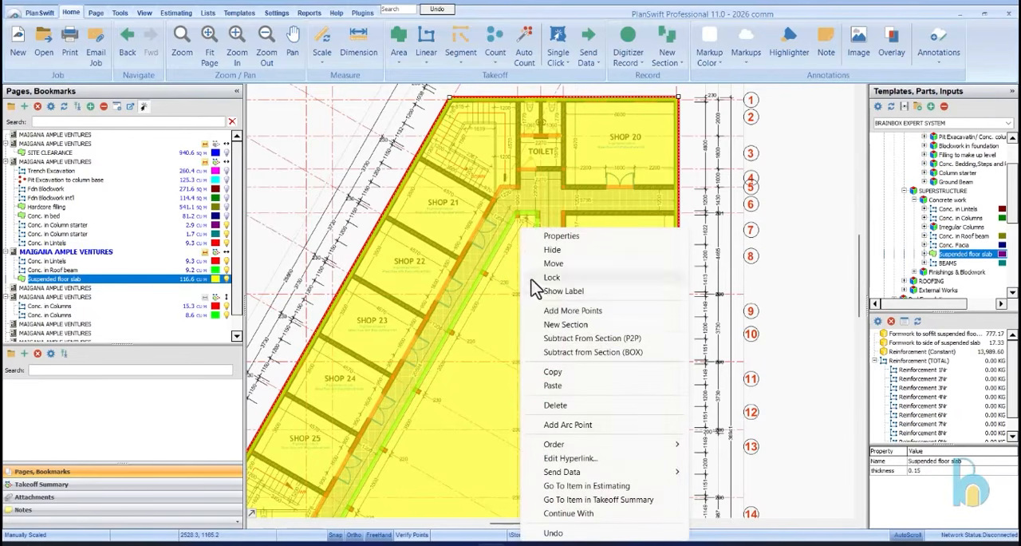
{"action": "left_click", "coordinate": [593, 340]}
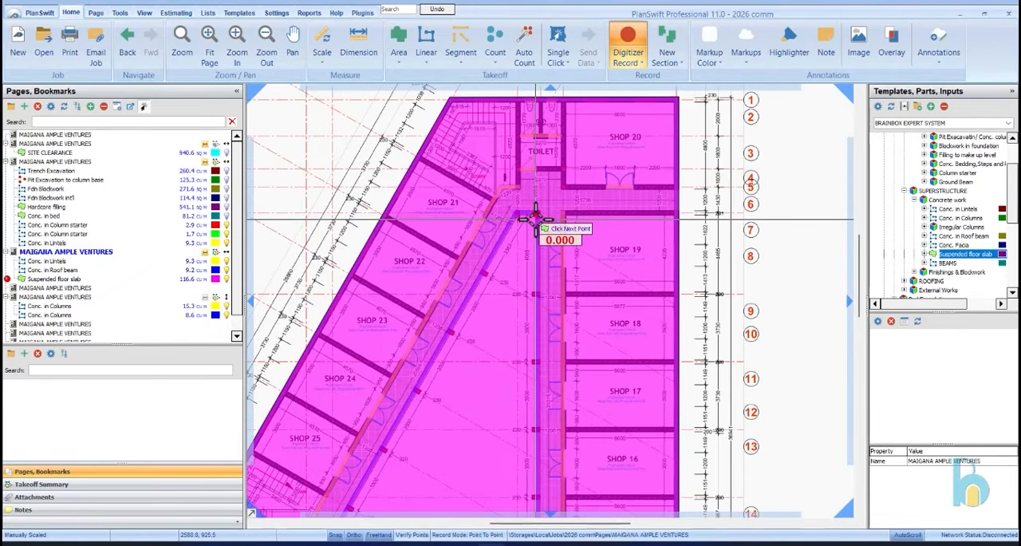
{"action": "scroll", "coordinate": [568, 166], "scroll_direction": "down", "scroll_amount": 3}
{"action": "scroll", "coordinate": [566, 353], "scroll_direction": "up", "scroll_amount": 5}
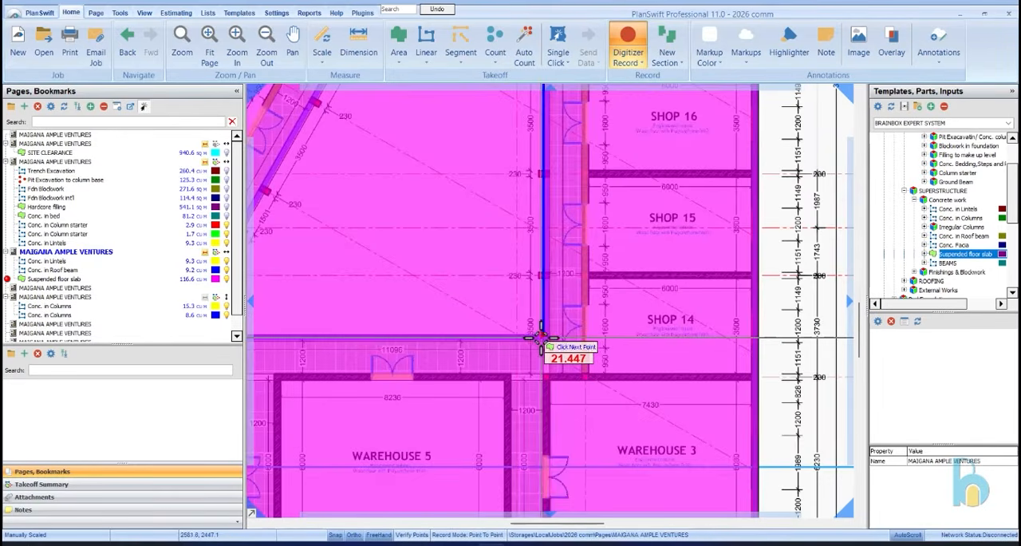
{"action": "left_click", "coordinate": [544, 337]}
Continue the courtyard cut-out along the corridor edge above Warehouse 5 and up to the first slanted column beside Shop 26
{"action": "scroll", "coordinate": [544, 337], "scroll_direction": "down", "scroll_amount": 3}
{"action": "scroll", "coordinate": [377, 323], "scroll_direction": "up", "scroll_amount": 1}
{"action": "left_click", "coordinate": [377, 323]}
{"action": "left_click", "coordinate": [371, 257]}
Trace the cut-out along the slanted corridor edge, about 20.4 m, to the column near the toilet and finish the courtyard subtraction
{"action": "scroll", "coordinate": [375, 209], "scroll_direction": "down", "scroll_amount": 2}
{"action": "scroll", "coordinate": [415, 268], "scroll_direction": "up", "scroll_amount": 1}
{"action": "scroll", "coordinate": [422, 270], "scroll_direction": "down", "scroll_amount": 2}
{"action": "scroll", "coordinate": [423, 134], "scroll_direction": "up", "scroll_amount": 4}
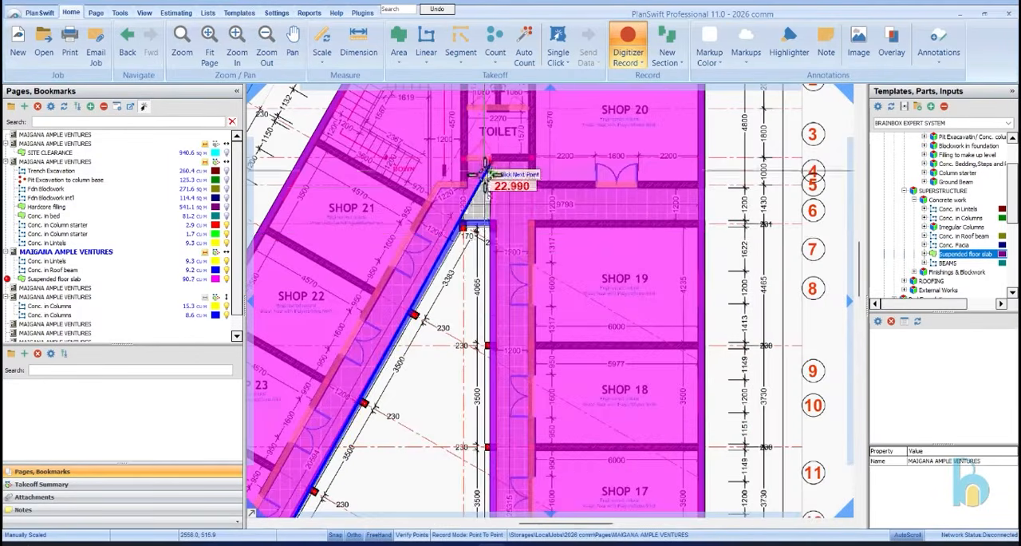
{"action": "left_click", "coordinate": [465, 231]}
{"action": "right_click", "coordinate": [477, 256]}
{"action": "left_click", "coordinate": [492, 285]}
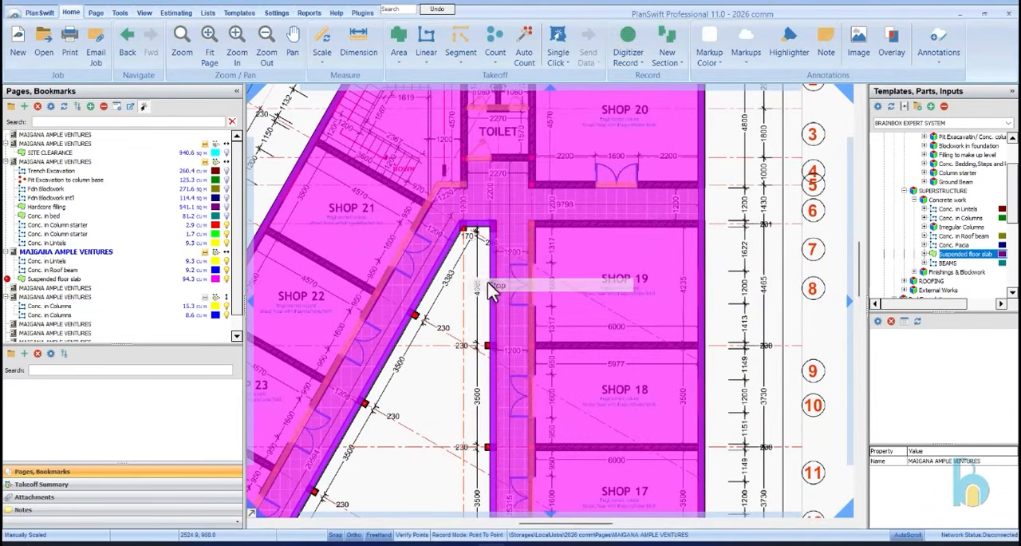
Begin a point-to-point subtraction from the slab for the stairwell beside Shop 21, tracing the first step's edge, about 1.15 m
{"action": "scroll", "coordinate": [493, 279], "scroll_direction": "down", "scroll_amount": 2}
{"action": "scroll", "coordinate": [493, 276], "scroll_direction": "down", "scroll_amount": 2}
{"action": "scroll", "coordinate": [454, 203], "scroll_direction": "up", "scroll_amount": 4}
{"action": "left_click", "coordinate": [453, 206]}
{"action": "right_click", "coordinate": [453, 206]}
{"action": "left_click", "coordinate": [542, 322]}
{"action": "scroll", "coordinate": [514, 387], "scroll_direction": "up", "scroll_amount": 5}
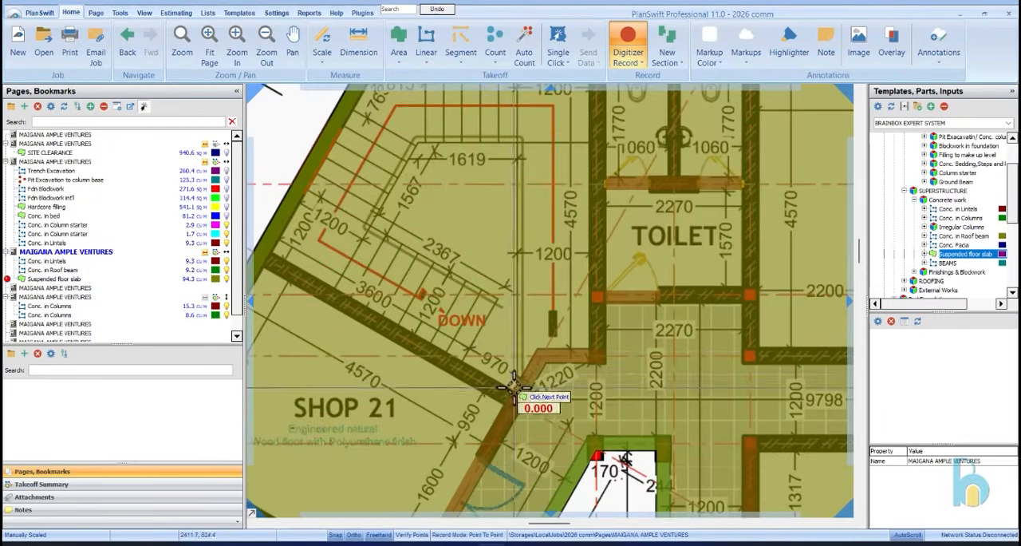
{"action": "scroll", "coordinate": [472, 356], "scroll_direction": "up", "scroll_amount": 3}
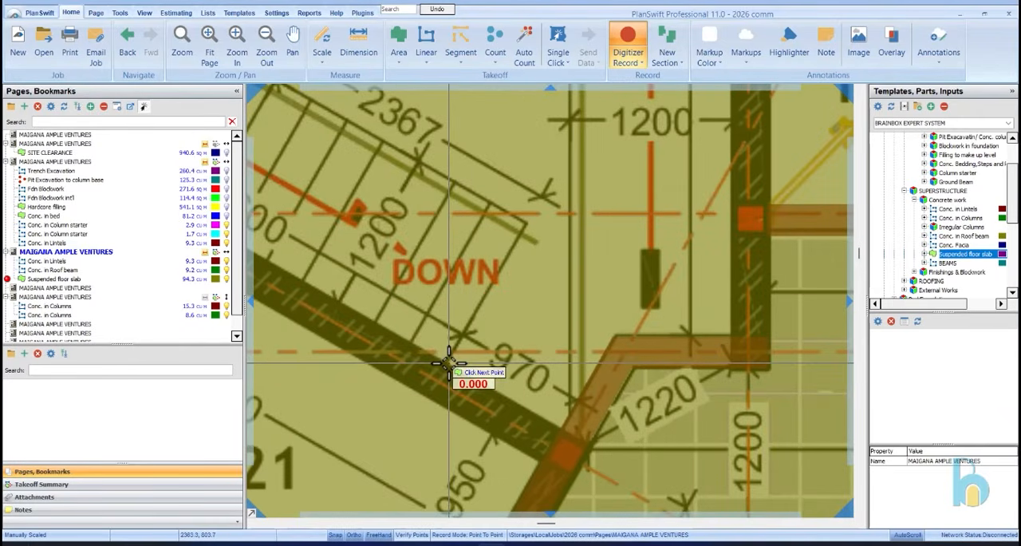
{"action": "left_click", "coordinate": [524, 224]}
Trace the stair cut-out along the inner edges of the flights, about 2.42 m on the first side and 1.7 m on the last
{"action": "scroll", "coordinate": [494, 311], "scroll_direction": "down", "scroll_amount": 4}
{"action": "scroll", "coordinate": [359, 233], "scroll_direction": "up", "scroll_amount": 4}
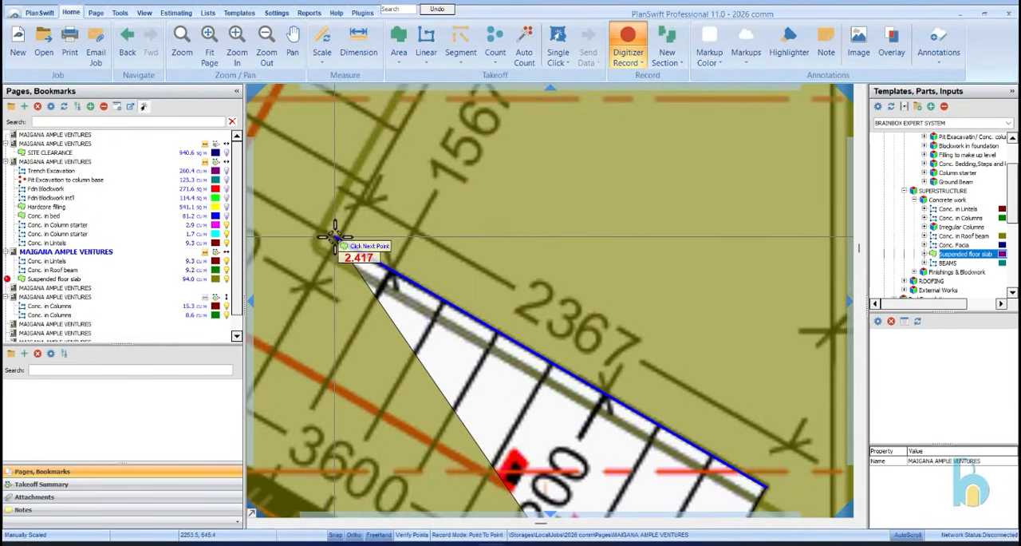
{"action": "left_click", "coordinate": [335, 236]}
{"action": "scroll", "coordinate": [334, 236], "scroll_direction": "down", "scroll_amount": 4}
{"action": "scroll", "coordinate": [359, 183], "scroll_direction": "up", "scroll_amount": 4}
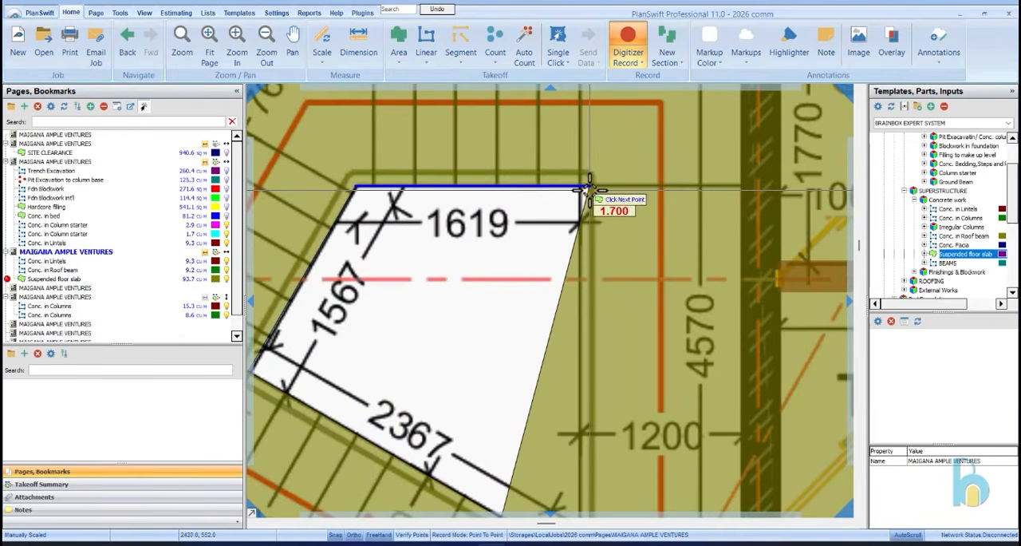
{"action": "left_click", "coordinate": [589, 188]}
Continue the stair cut-out about 1.18 m to the rear wall and about 2.37 m along its inner face to the slanted wall
{"action": "scroll", "coordinate": [589, 189], "scroll_direction": "down", "scroll_amount": 4}
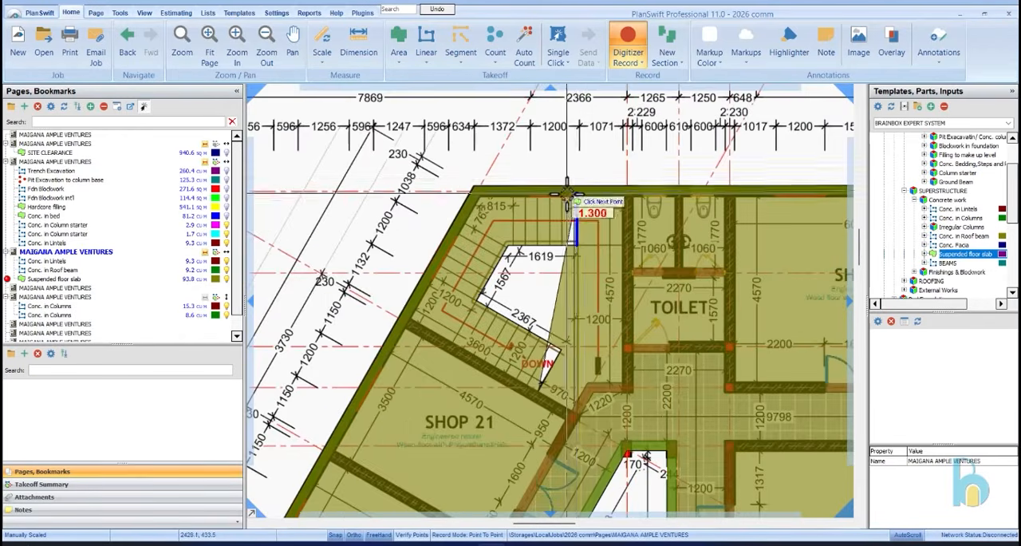
{"action": "scroll", "coordinate": [588, 199], "scroll_direction": "up", "scroll_amount": 5}
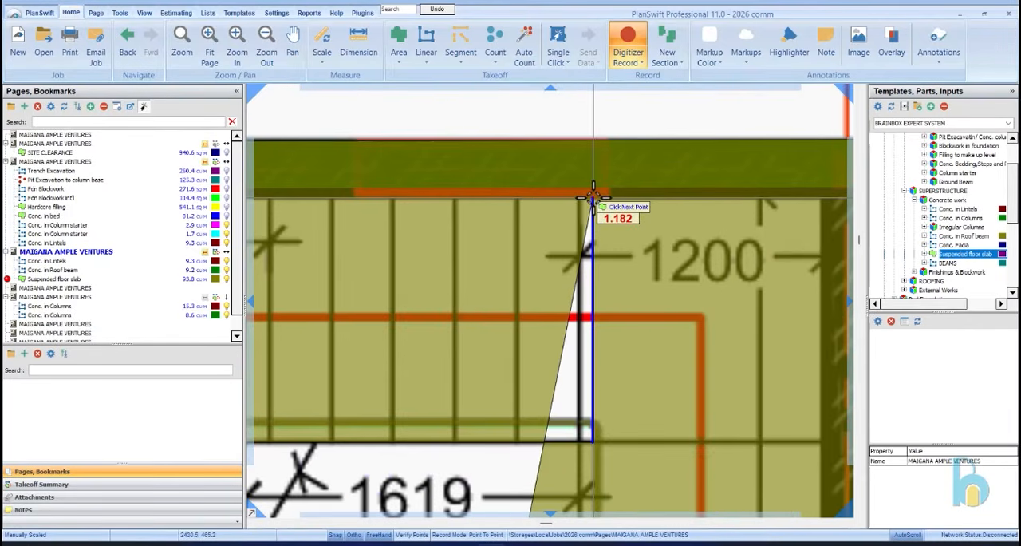
{"action": "left_click", "coordinate": [593, 194]}
{"action": "scroll", "coordinate": [593, 194], "scroll_direction": "down", "scroll_amount": 3}
{"action": "scroll", "coordinate": [467, 203], "scroll_direction": "up", "scroll_amount": 4}
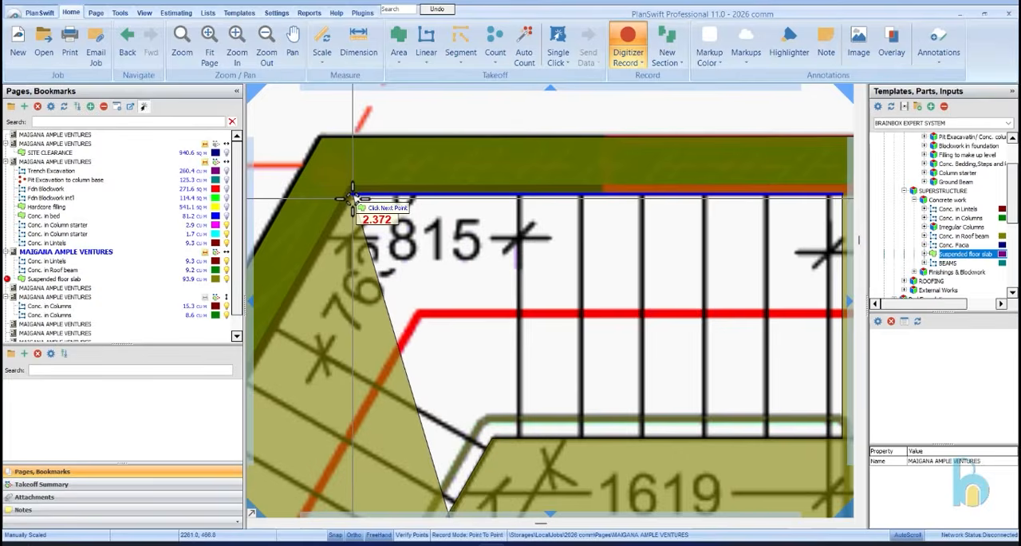
{"action": "left_click", "coordinate": [352, 197]}
Trace the stair cut-out down the slanted wall's inner face, about 3.44 m, to Shop 21's wall and finish the subtraction
{"action": "scroll", "coordinate": [352, 197], "scroll_direction": "down", "scroll_amount": 3}
{"action": "scroll", "coordinate": [337, 375], "scroll_direction": "up", "scroll_amount": 4}
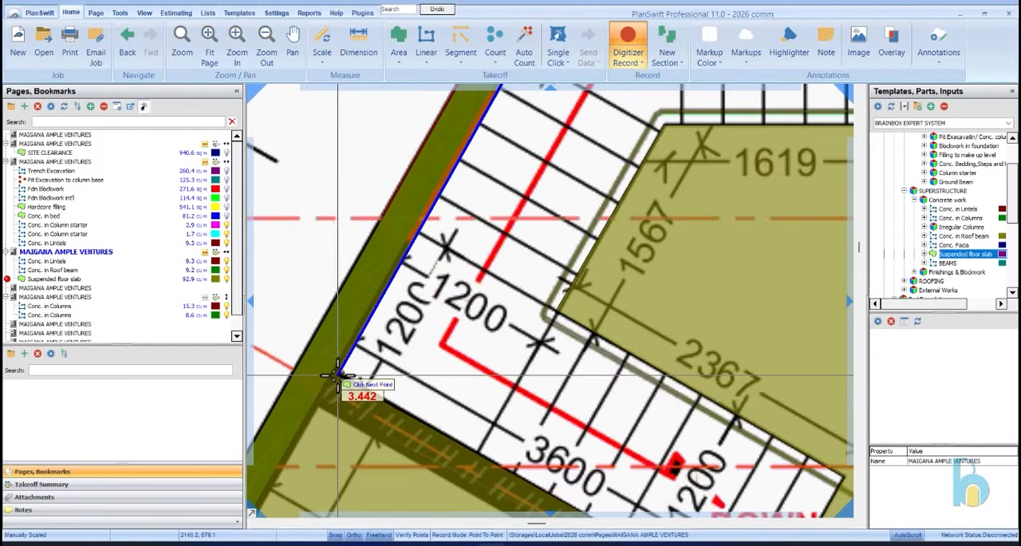
{"action": "scroll", "coordinate": [337, 375], "scroll_direction": "down", "scroll_amount": 3}
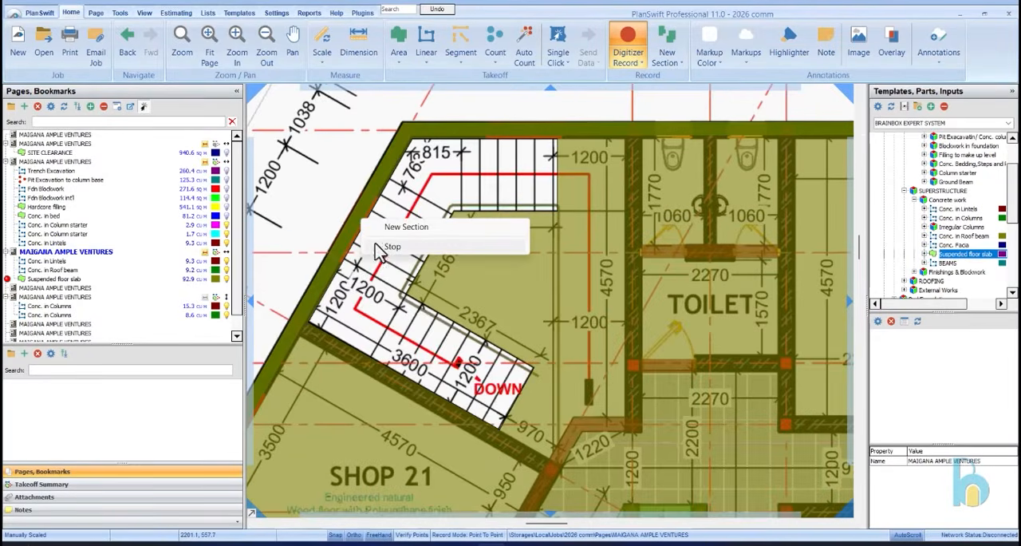
{"action": "left_click", "coordinate": [403, 224]}
{"action": "scroll", "coordinate": [403, 223], "scroll_direction": "down", "scroll_amount": 5}
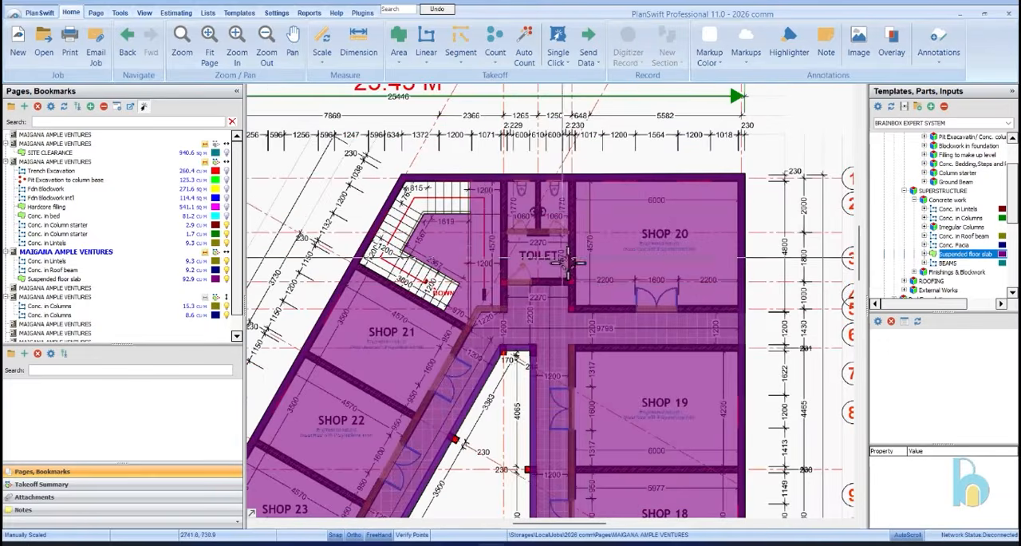
Check the finished slab and the elevation and roof pages, return to the First Floor Plan and hide the suspended floor slab takeoff
{"action": "scroll", "coordinate": [519, 285], "scroll_direction": "up", "scroll_amount": 4}
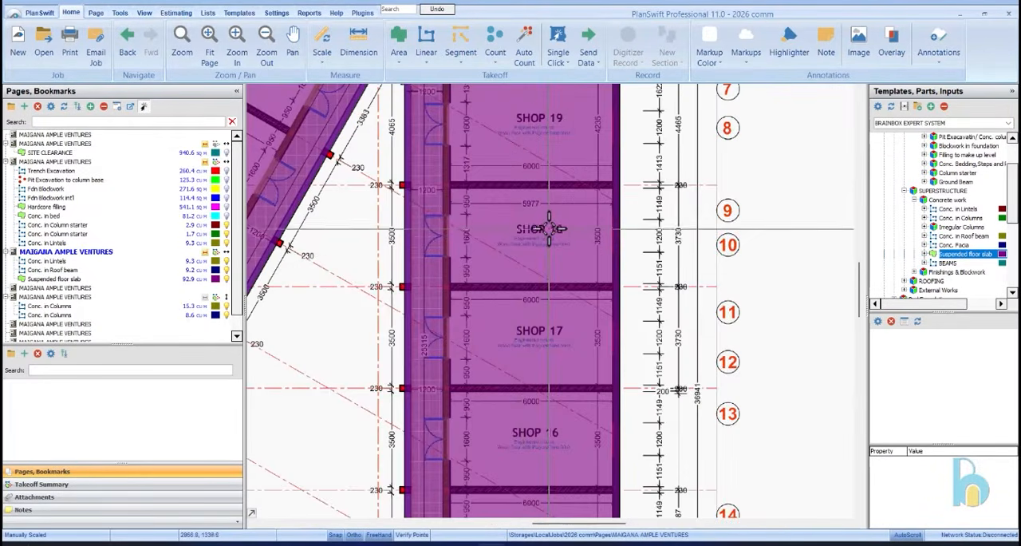
{"action": "scroll", "coordinate": [513, 255], "scroll_direction": "down", "scroll_amount": 4}
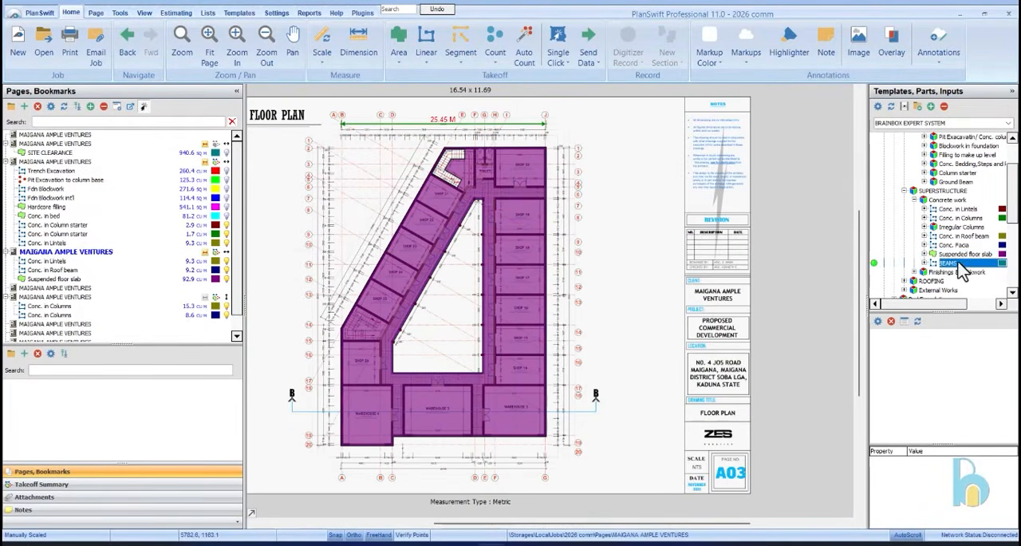
{"action": "left_click", "coordinate": [230, 323]}
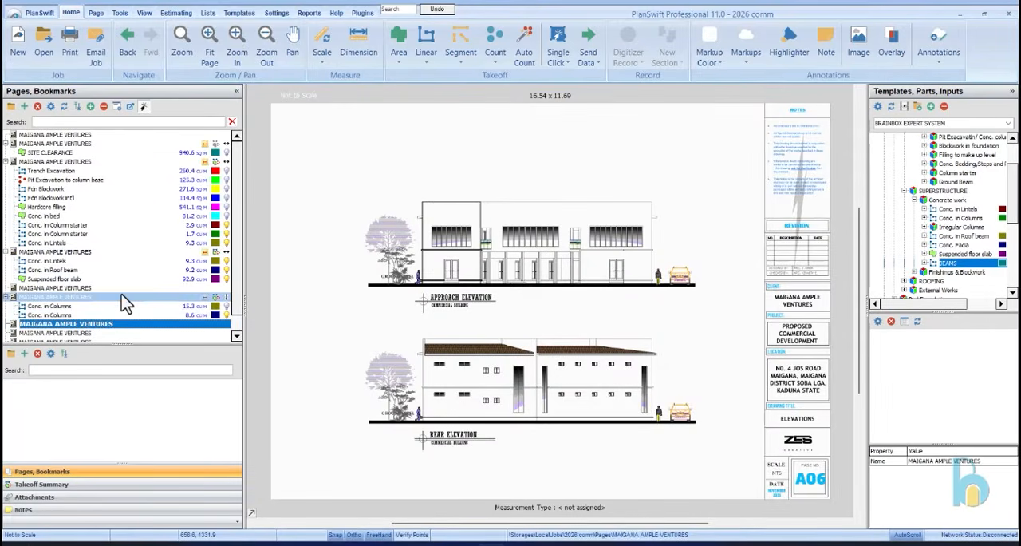
{"action": "left_click", "coordinate": [124, 297]}
{"action": "left_click", "coordinate": [147, 289]}
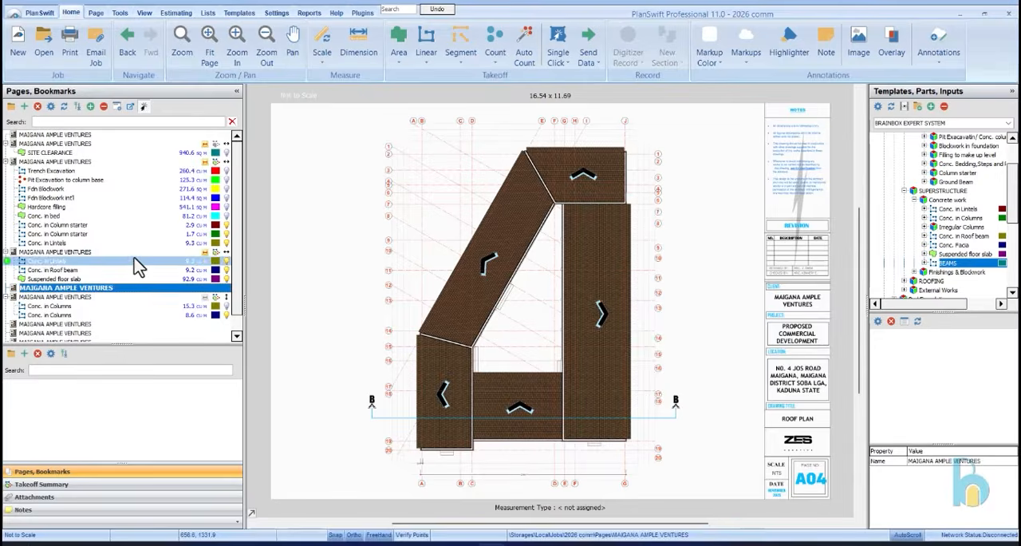
{"action": "left_click", "coordinate": [135, 252]}
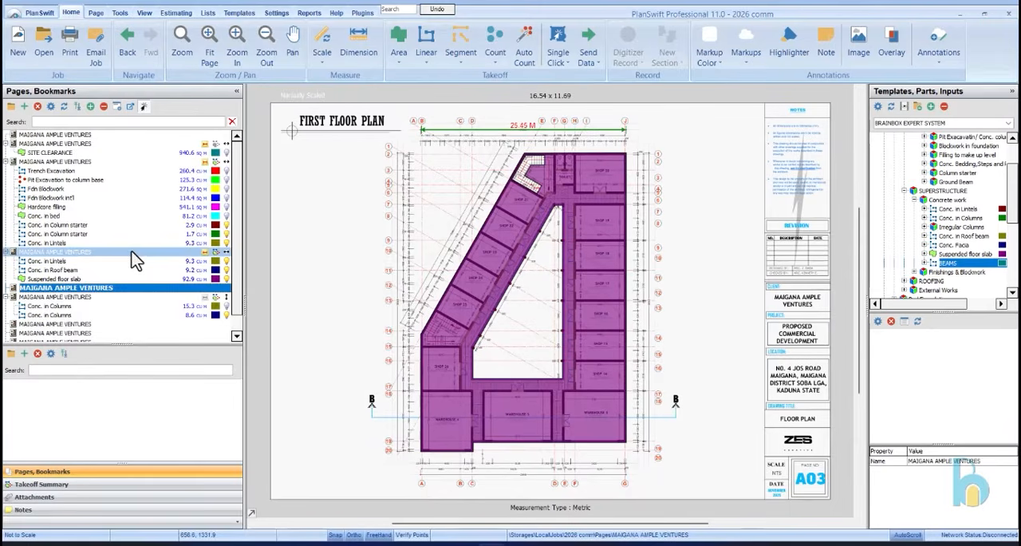
{"action": "left_click", "coordinate": [227, 280]}
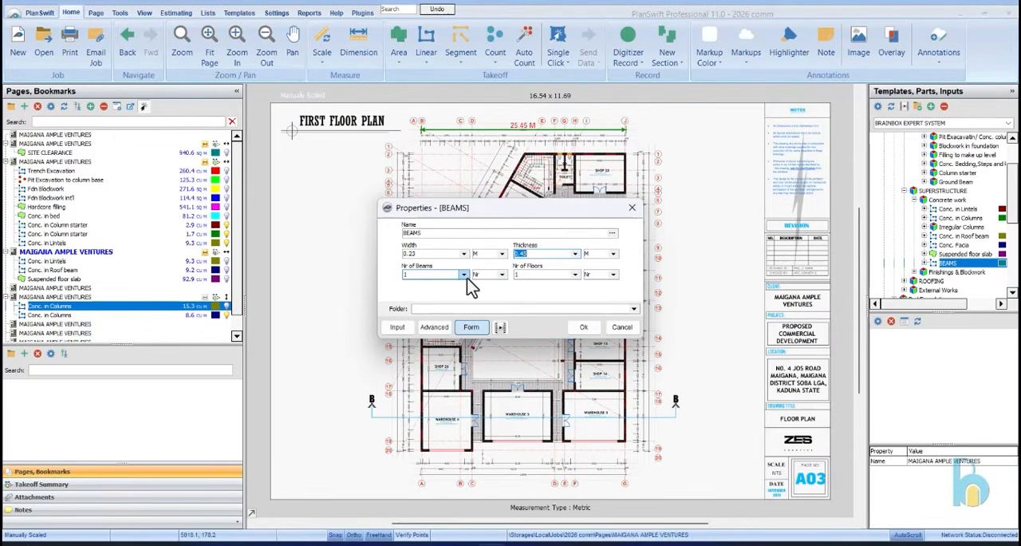
Start a BEAMS takeoff with width 0.23 m, thickness 0.45 m, one beam and one floor, from Shop 20's outer corner
{"action": "left_click", "coordinate": [585, 327]}
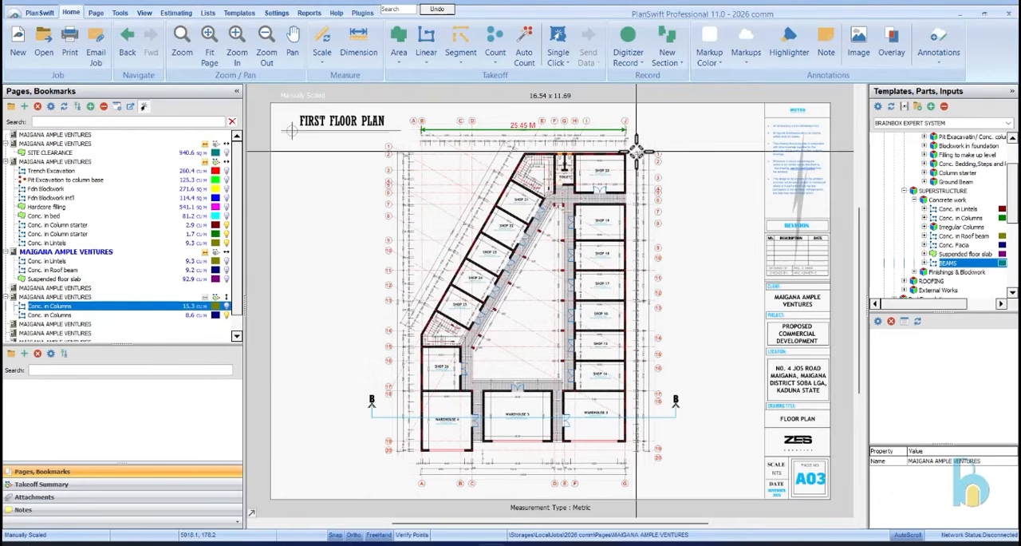
{"action": "scroll", "coordinate": [636, 161], "scroll_direction": "up", "scroll_amount": 4}
{"action": "scroll", "coordinate": [636, 160], "scroll_direction": "up", "scroll_amount": 2}
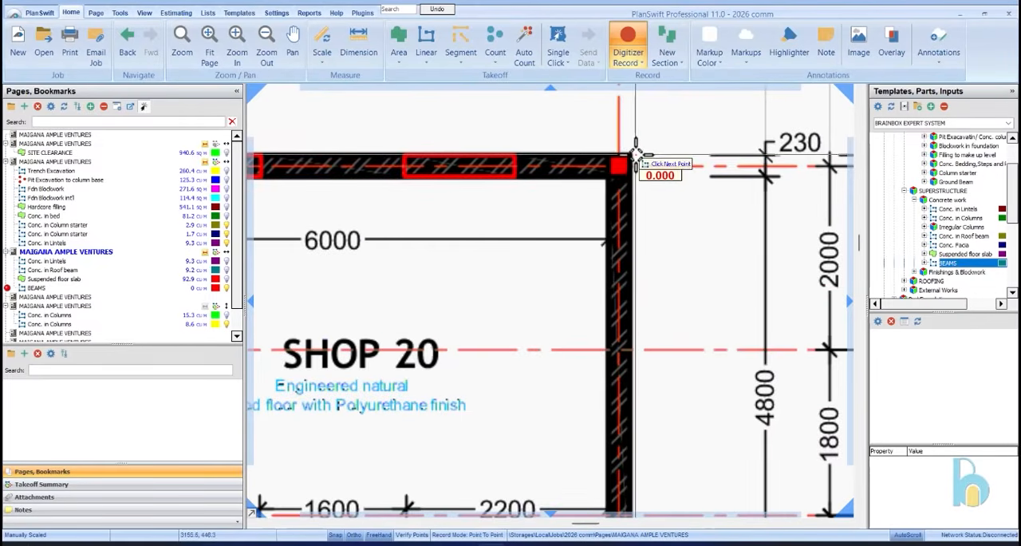
Trace the beam down the outer wall from Shop 20 to Warehouse 3's far corner, about 35.9 m
{"action": "scroll", "coordinate": [634, 148], "scroll_direction": "down", "scroll_amount": 5}
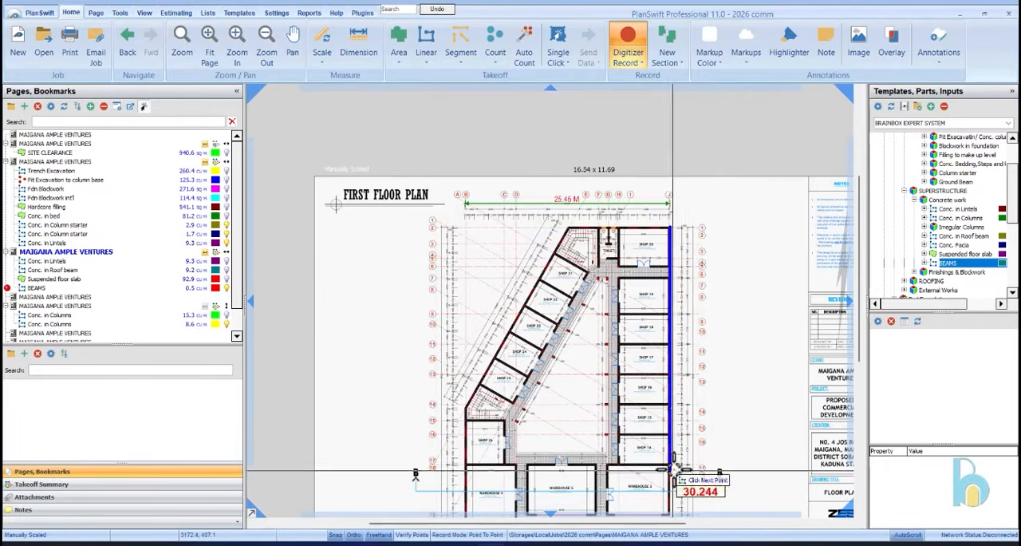
{"action": "scroll", "coordinate": [695, 486], "scroll_direction": "up", "scroll_amount": 5}
{"action": "scroll", "coordinate": [654, 338], "scroll_direction": "up", "scroll_amount": 4}
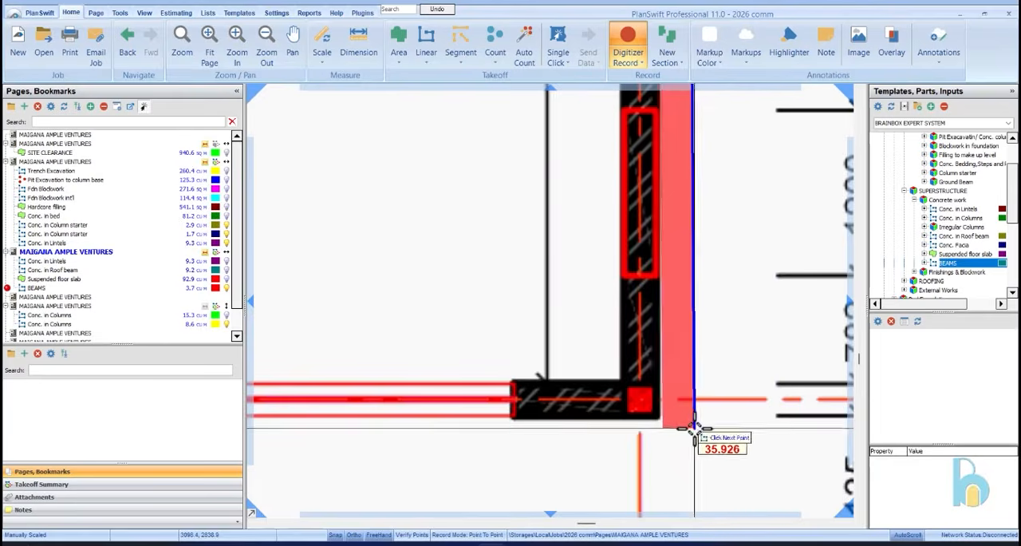
{"action": "left_click", "coordinate": [668, 416]}
Trace the beam about 19 m along Warehouses 3 and 5, about 1.12 m down the offset and about 6.65 m along Warehouse 4's front
{"action": "scroll", "coordinate": [718, 375], "scroll_direction": "down", "scroll_amount": 4}
{"action": "scroll", "coordinate": [558, 367], "scroll_direction": "up", "scroll_amount": 4}
{"action": "scroll", "coordinate": [588, 375], "scroll_direction": "up", "scroll_amount": 2}
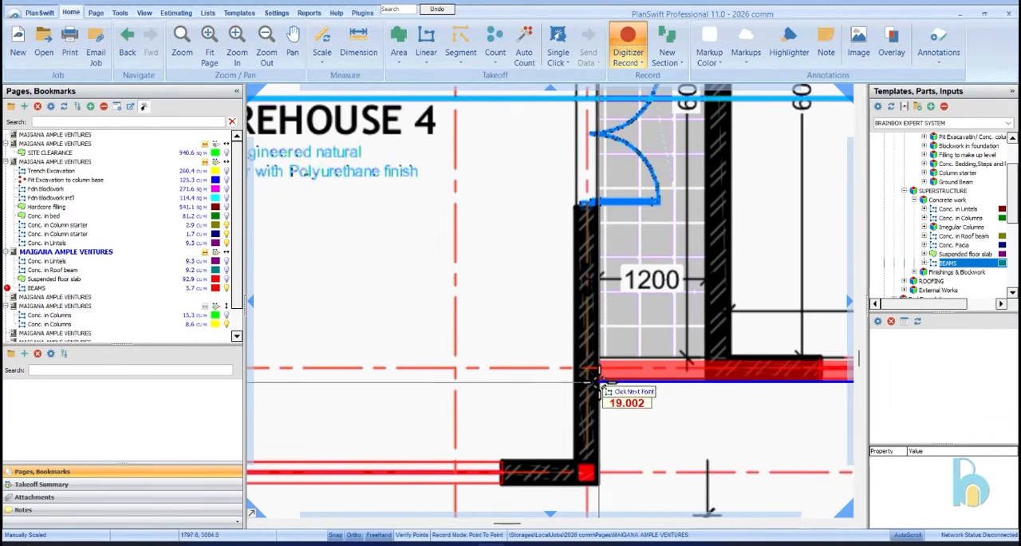
{"action": "left_click", "coordinate": [595, 381]}
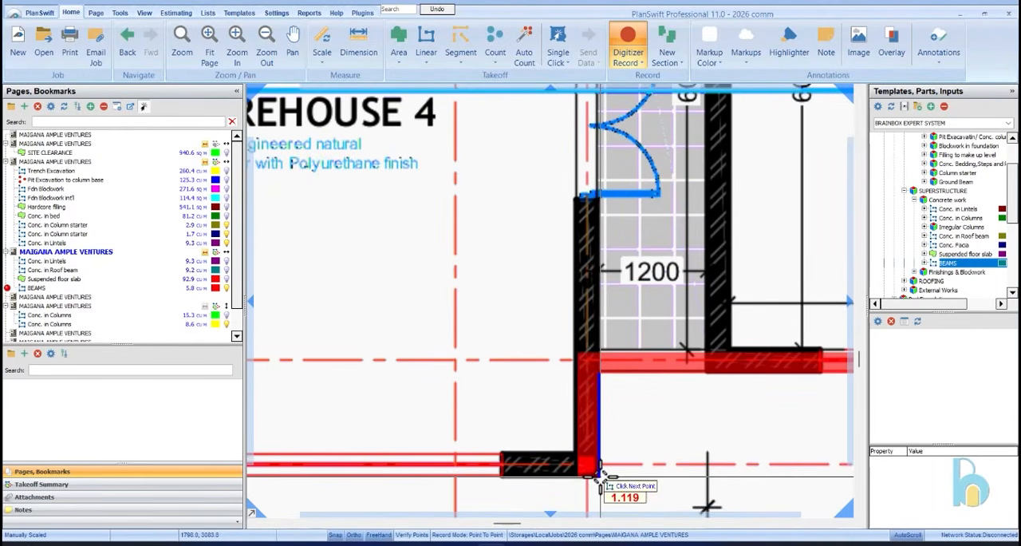
{"action": "left_click", "coordinate": [600, 476]}
{"action": "scroll", "coordinate": [600, 476], "scroll_direction": "down", "scroll_amount": 3}
{"action": "scroll", "coordinate": [387, 438], "scroll_direction": "up", "scroll_amount": 3}
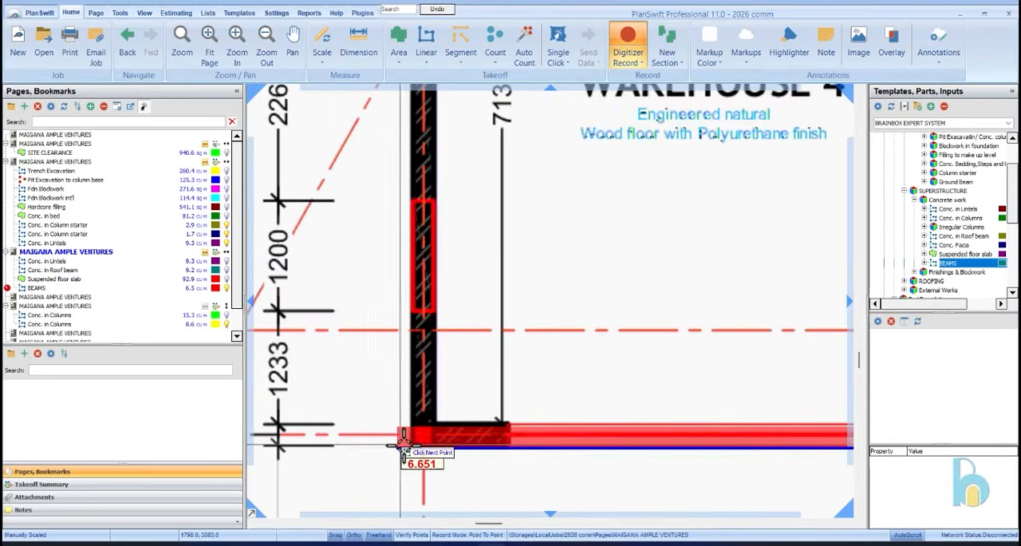
Continue the beam about 14.5 m up Warehouse 4 and Shop 26's outer wall and about 25.9 m along the slanted wall to the rear stair corner
{"action": "scroll", "coordinate": [409, 454], "scroll_direction": "down", "scroll_amount": 5}
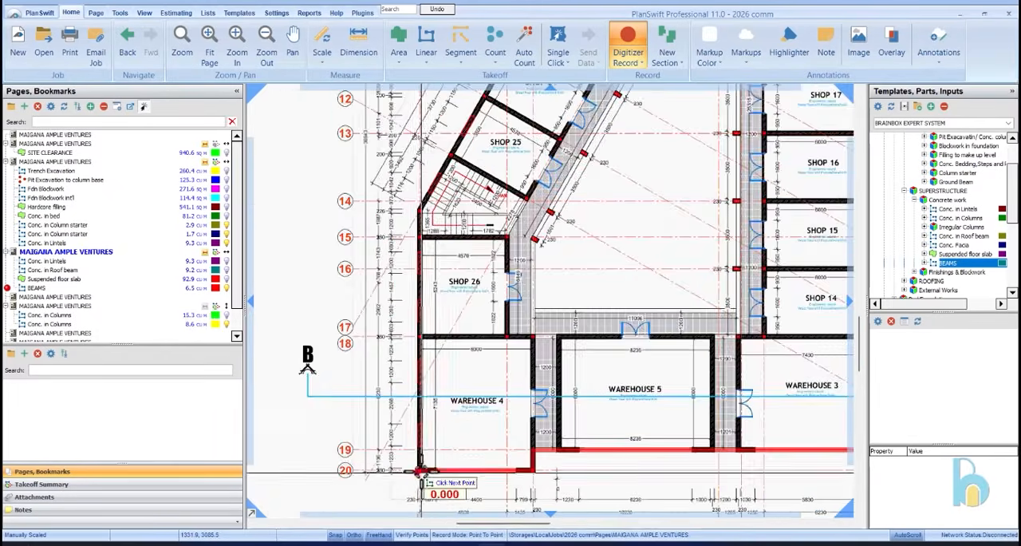
{"action": "scroll", "coordinate": [421, 358], "scroll_direction": "up", "scroll_amount": 5}
{"action": "scroll", "coordinate": [410, 345], "scroll_direction": "up", "scroll_amount": 2}
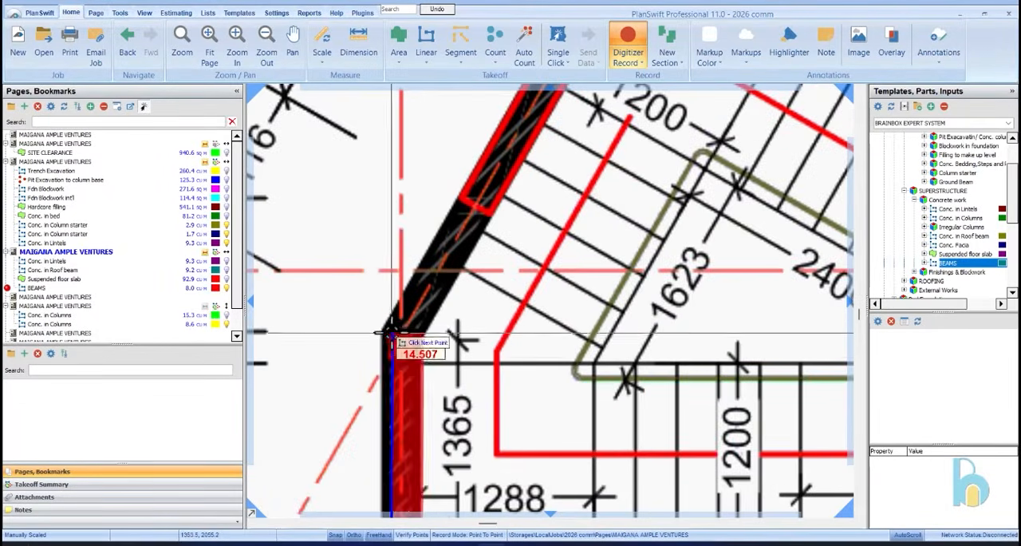
{"action": "left_click", "coordinate": [371, 346]}
{"action": "scroll", "coordinate": [367, 355], "scroll_direction": "down", "scroll_amount": 4}
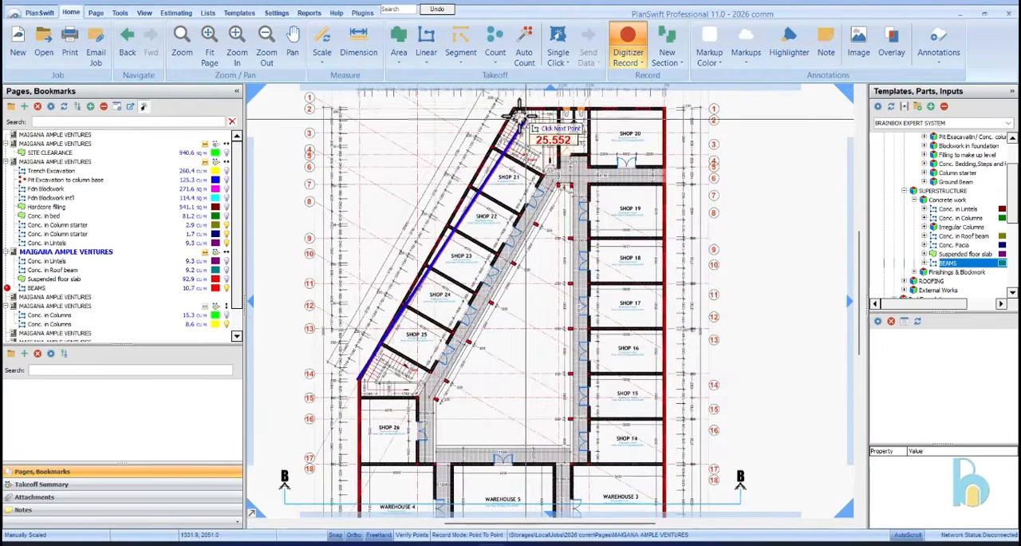
{"action": "scroll", "coordinate": [517, 112], "scroll_direction": "up", "scroll_amount": 5}
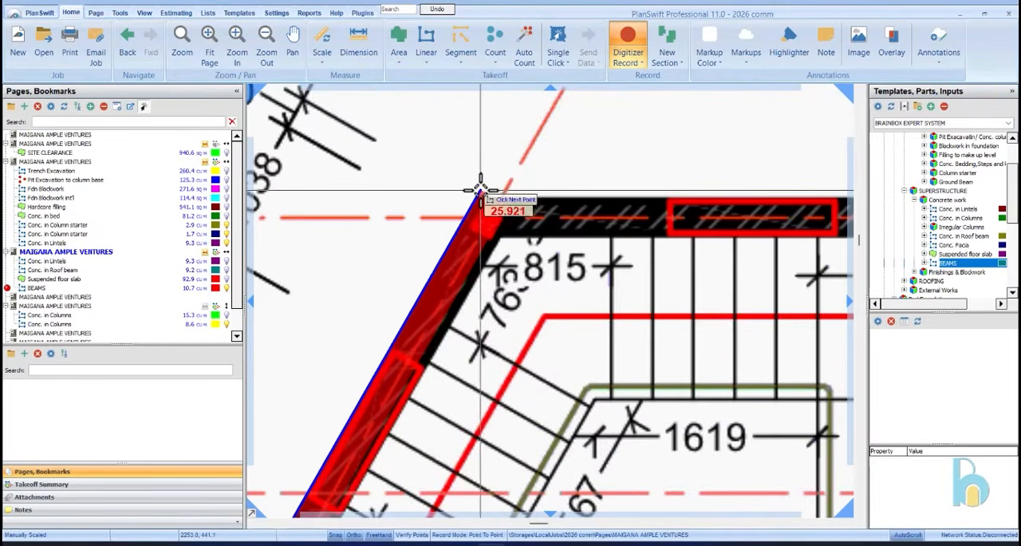
{"action": "left_click", "coordinate": [479, 196]}
Close the perimeter beam along the rear wall from the stair corner to Shop 20's outer corner and finish that section
{"action": "scroll", "coordinate": [462, 208], "scroll_direction": "down", "scroll_amount": 4}
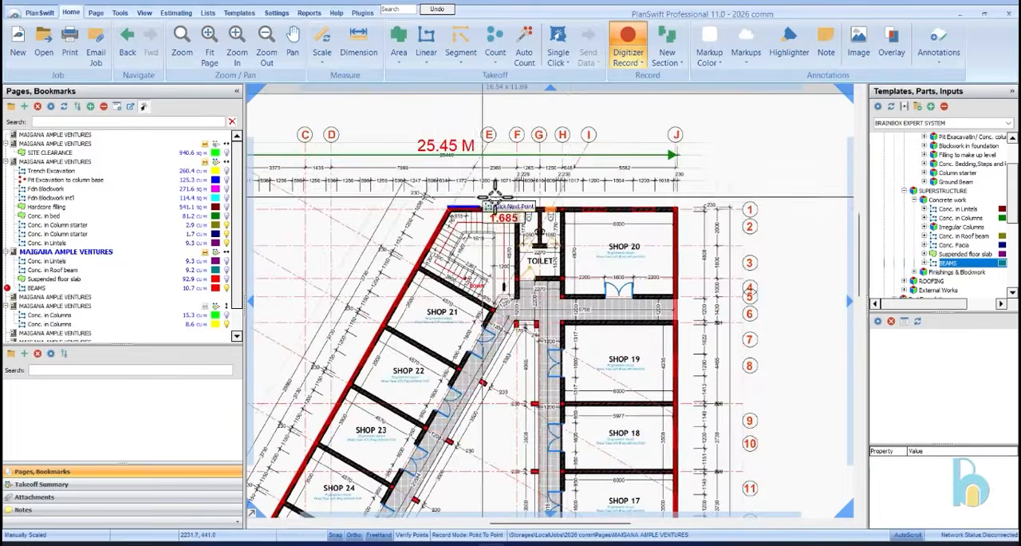
{"action": "scroll", "coordinate": [686, 209], "scroll_direction": "up", "scroll_amount": 4}
{"action": "left_click", "coordinate": [692, 211]}
Add a beam section along Shop 20's corridor-side door wall, about 6.22 m from the outer wall to the toilet-side corner
{"action": "scroll", "coordinate": [702, 209], "scroll_direction": "down", "scroll_amount": 5}
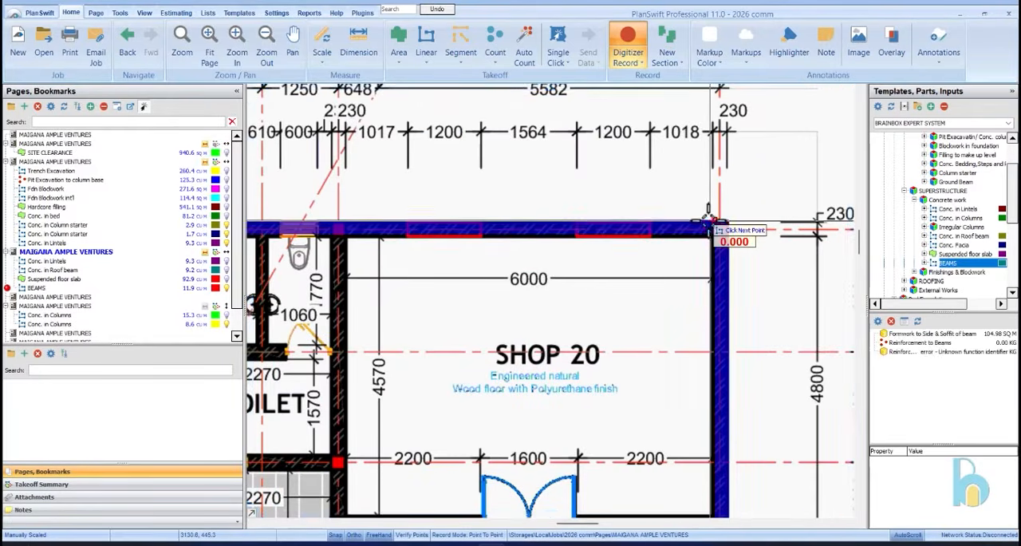
{"action": "scroll", "coordinate": [732, 205], "scroll_direction": "up", "scroll_amount": 5}
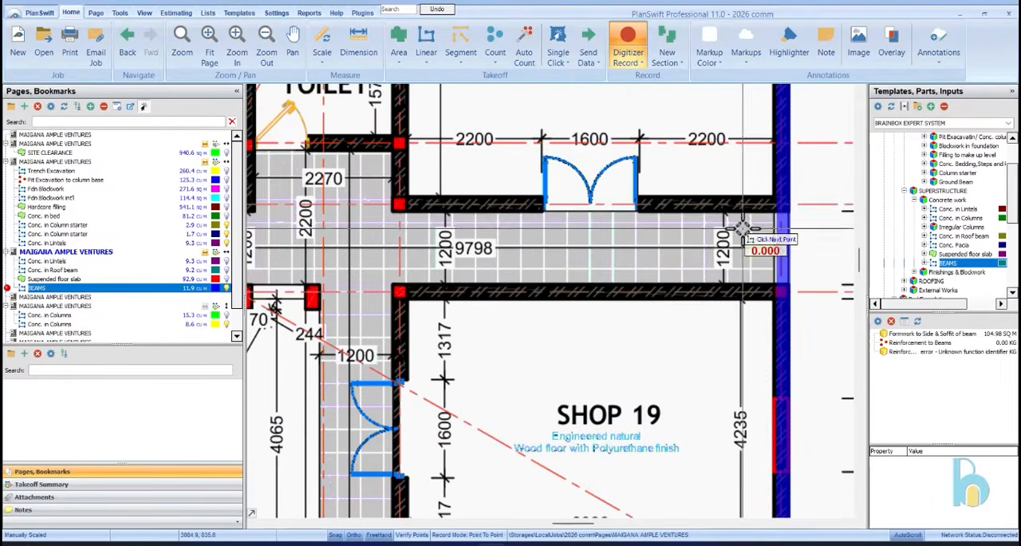
{"action": "left_click", "coordinate": [398, 214]}
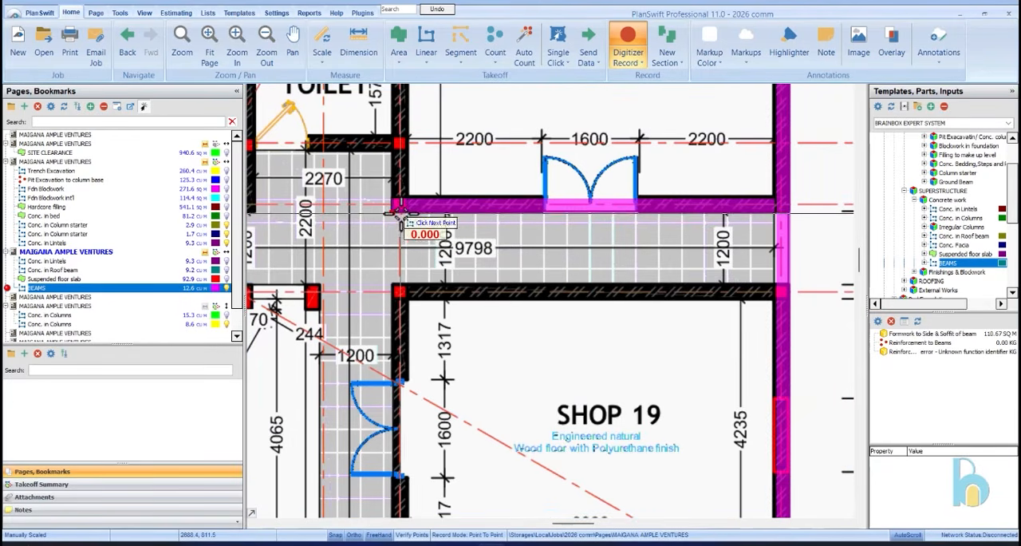
Trace a beam section along the corridor wall from Shop 20's corner past Shops 19 to 14, about 24 m
{"action": "scroll", "coordinate": [398, 291], "scroll_direction": "up", "scroll_amount": 2}
{"action": "scroll", "coordinate": [407, 227], "scroll_direction": "down", "scroll_amount": 2}
{"action": "scroll", "coordinate": [431, 215], "scroll_direction": "up", "scroll_amount": 4}
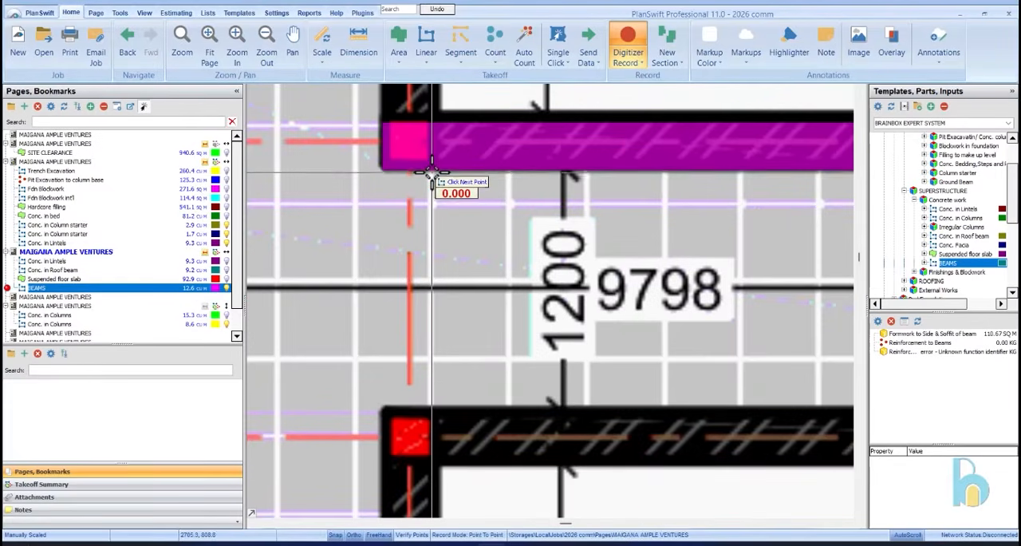
{"action": "scroll", "coordinate": [433, 179], "scroll_direction": "down", "scroll_amount": 5}
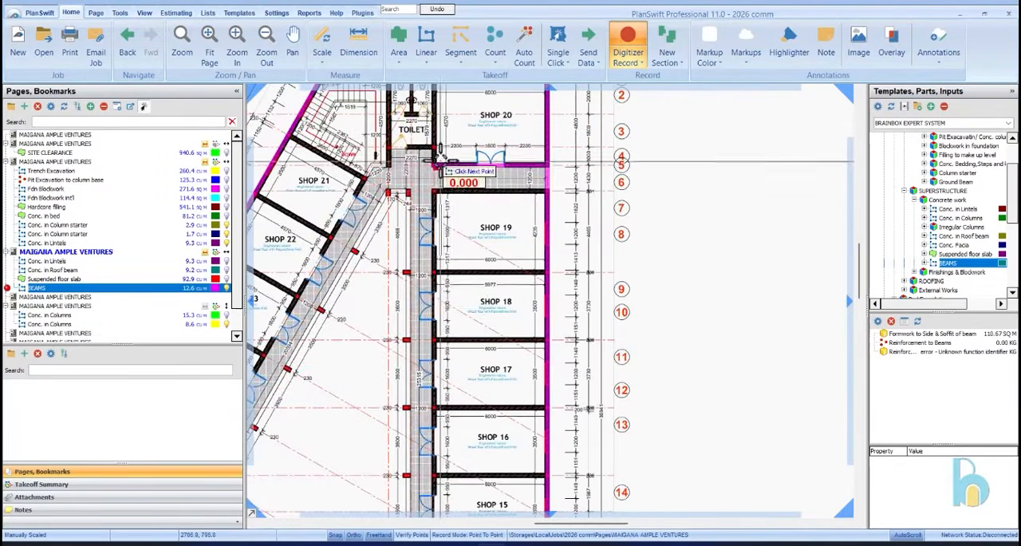
{"action": "scroll", "coordinate": [443, 392], "scroll_direction": "up", "scroll_amount": 5}
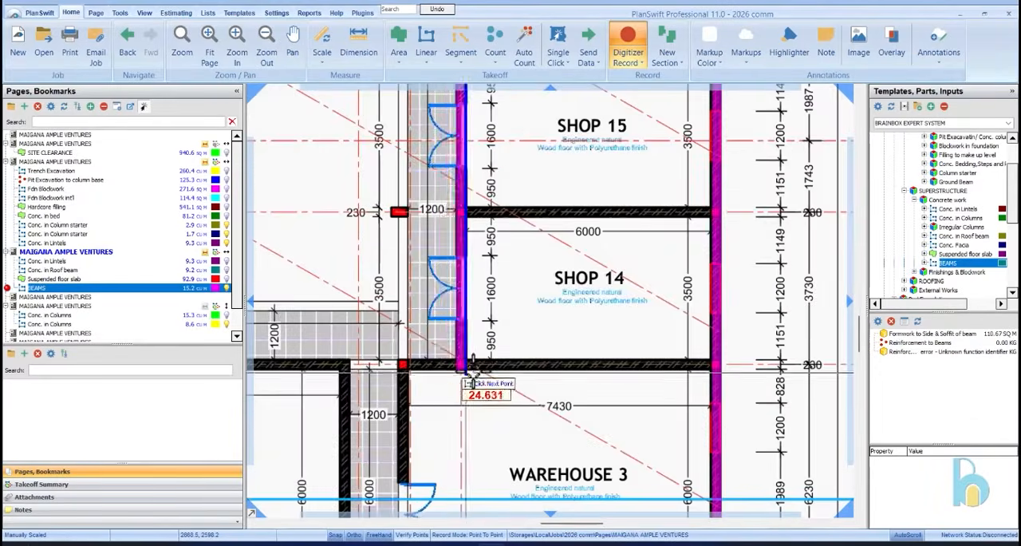
{"action": "left_click", "coordinate": [459, 352]}
Trace a beam from the outer wall between Shop 14 and Warehouse 3 to Shop 26's corridor corner, about 20.4 m
{"action": "scroll", "coordinate": [459, 352], "scroll_direction": "down", "scroll_amount": 5}
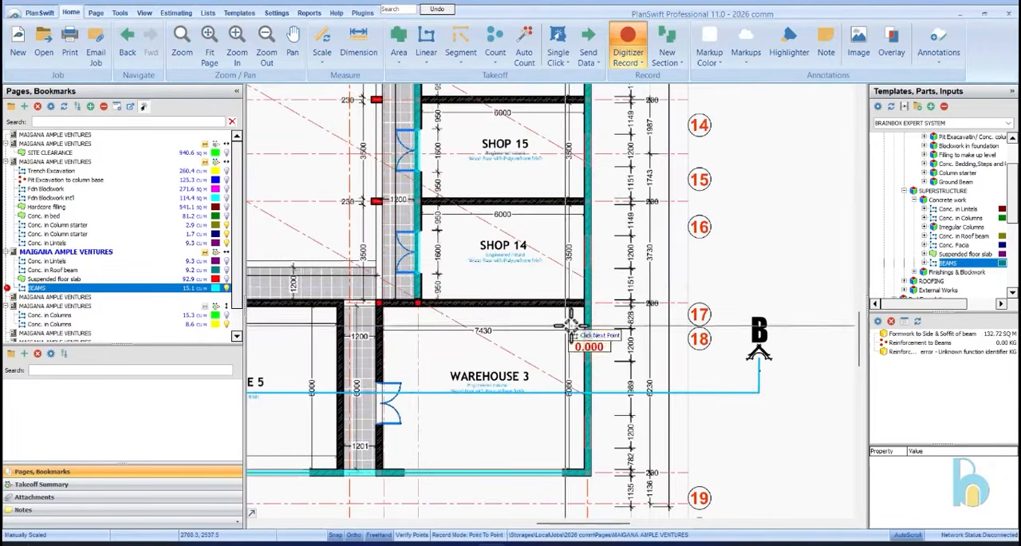
{"action": "scroll", "coordinate": [565, 388], "scroll_direction": "up", "scroll_amount": 5}
{"action": "left_click", "coordinate": [600, 305]}
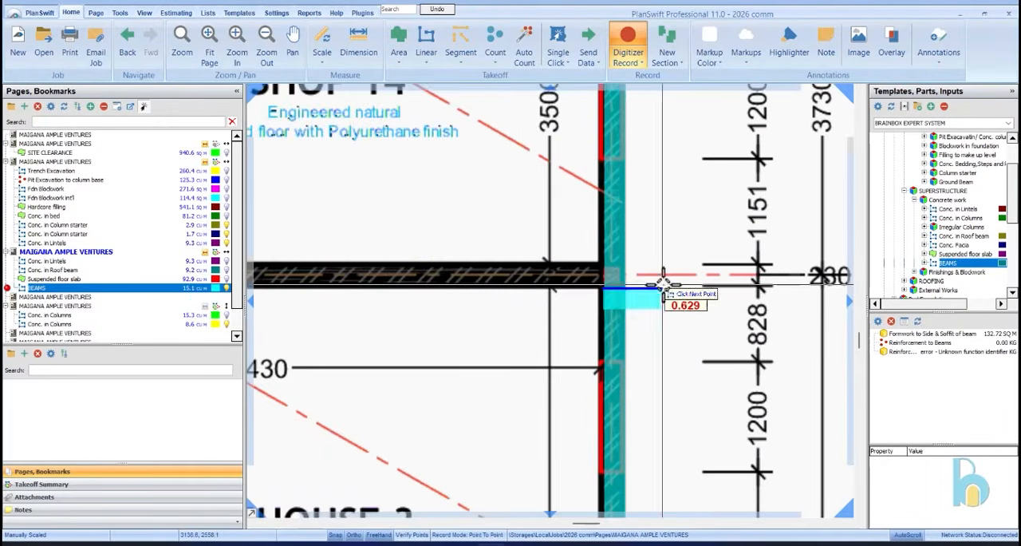
{"action": "scroll", "coordinate": [607, 286], "scroll_direction": "down", "scroll_amount": 5}
{"action": "scroll", "coordinate": [495, 287], "scroll_direction": "up", "scroll_amount": 5}
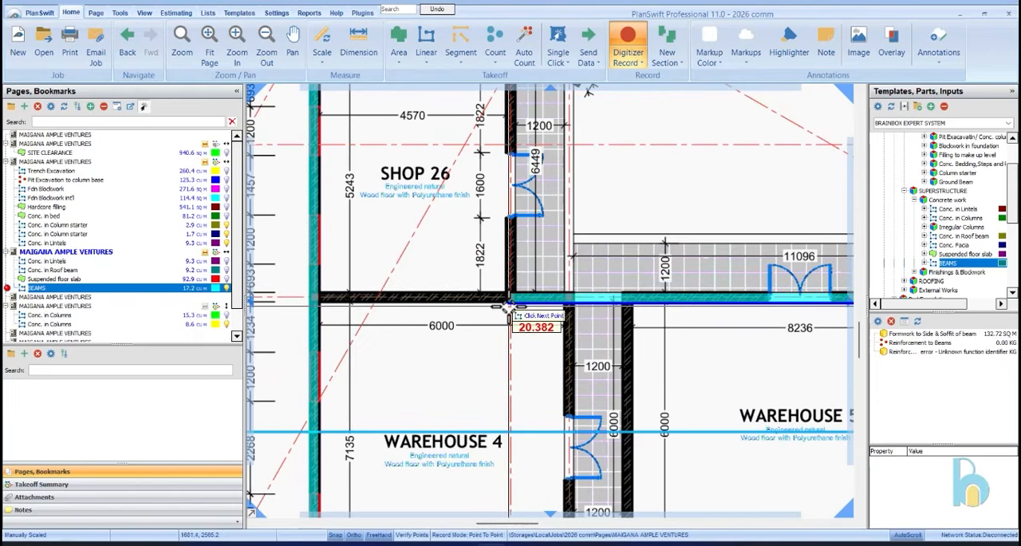
Continue the beam about 5.9 m up Shop 26's corridor wall and about 22 m along the slanted corridor wall to the rear stair landing
{"action": "scroll", "coordinate": [506, 307], "scroll_direction": "down", "scroll_amount": 5}
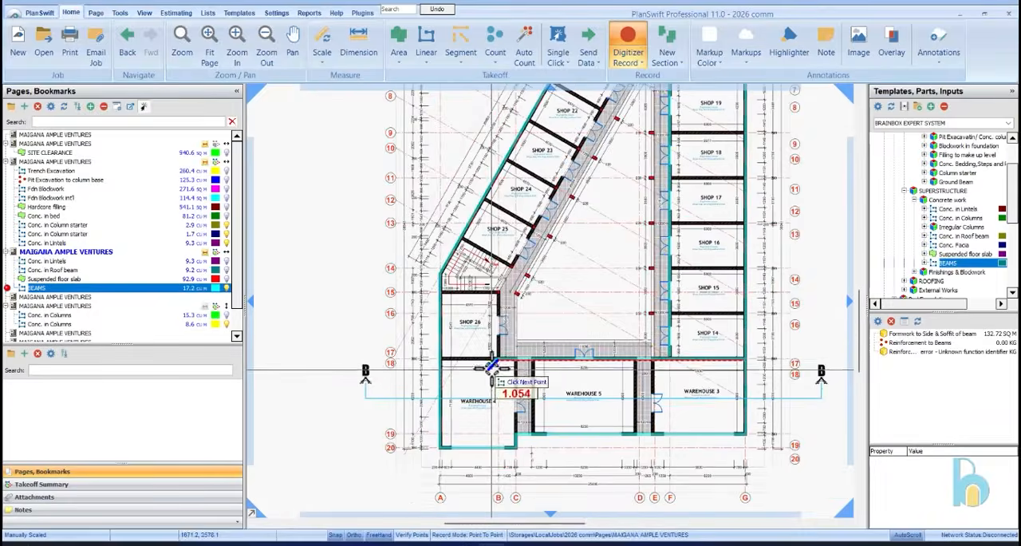
{"action": "scroll", "coordinate": [479, 338], "scroll_direction": "up", "scroll_amount": 5}
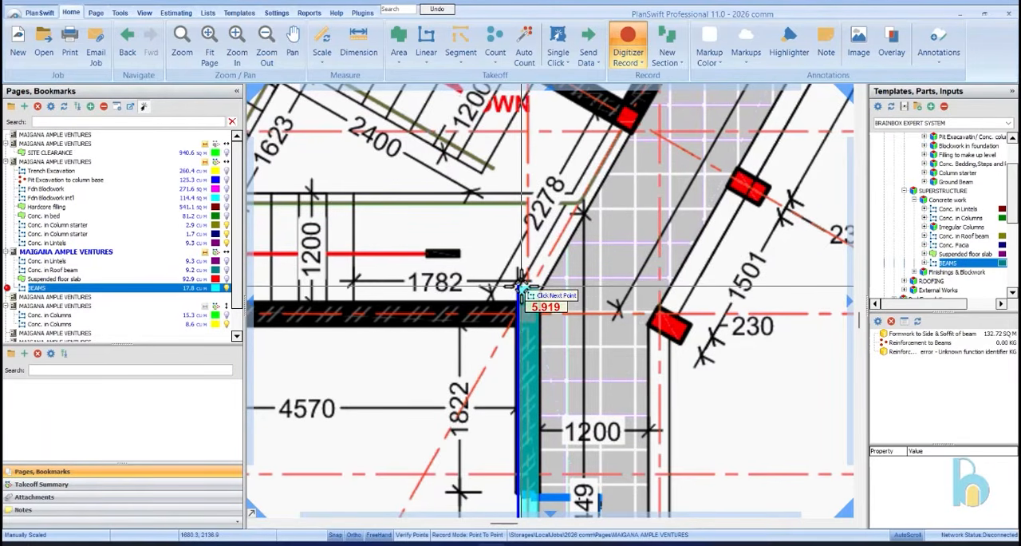
{"action": "scroll", "coordinate": [518, 287], "scroll_direction": "down", "scroll_amount": 5}
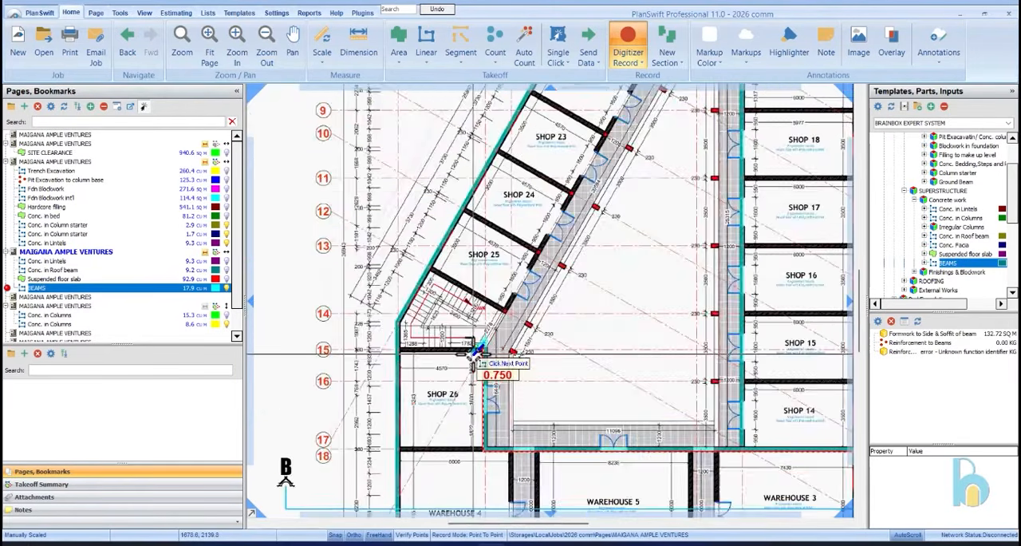
{"action": "scroll", "coordinate": [533, 228], "scroll_direction": "up", "scroll_amount": 5}
{"action": "scroll", "coordinate": [533, 227], "scroll_direction": "up", "scroll_amount": 3}
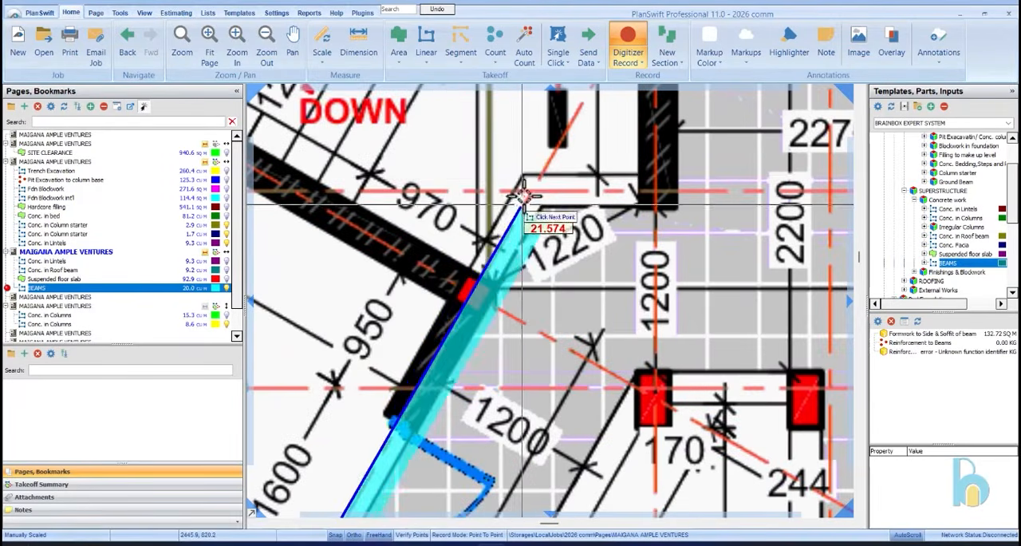
{"action": "left_click", "coordinate": [524, 174]}
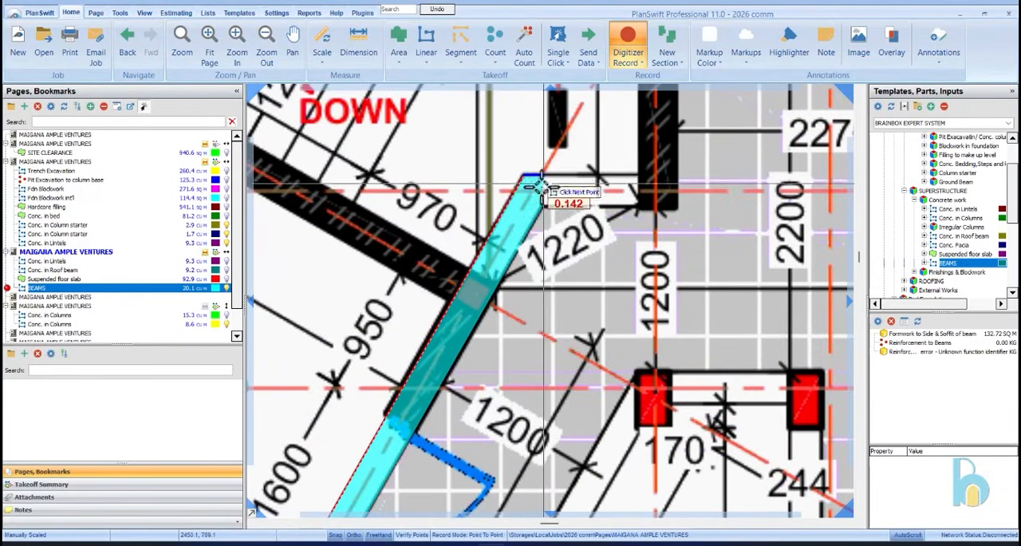
Continue the beam about 1 m along the rear stair landing edge and about 0.95 m up to the toilet's front corner
{"action": "scroll", "coordinate": [546, 182], "scroll_direction": "down", "scroll_amount": 3}
{"action": "scroll", "coordinate": [592, 179], "scroll_direction": "up", "scroll_amount": 4}
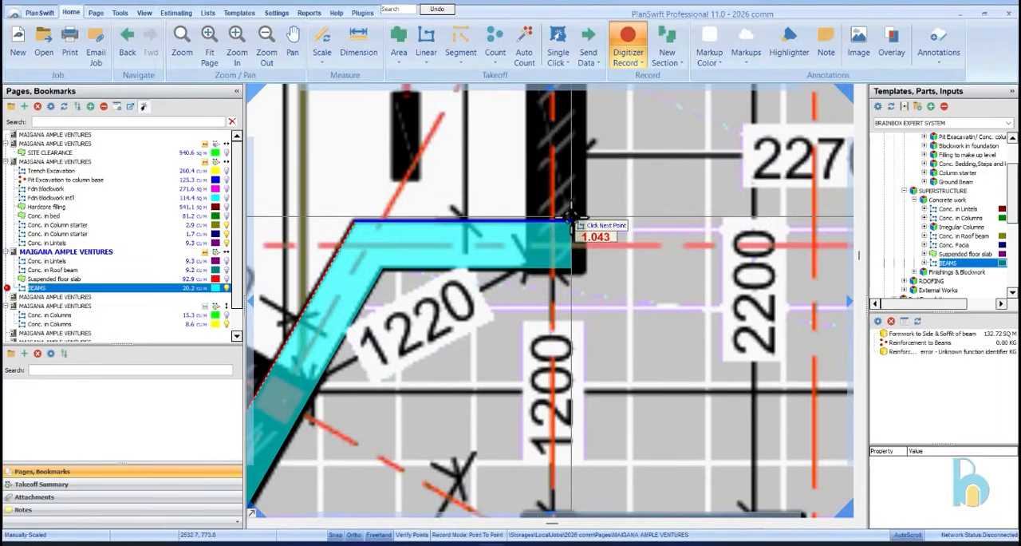
{"action": "left_click", "coordinate": [529, 222]}
{"action": "scroll", "coordinate": [532, 239], "scroll_direction": "down", "scroll_amount": 2}
{"action": "scroll", "coordinate": [540, 206], "scroll_direction": "up", "scroll_amount": 2}
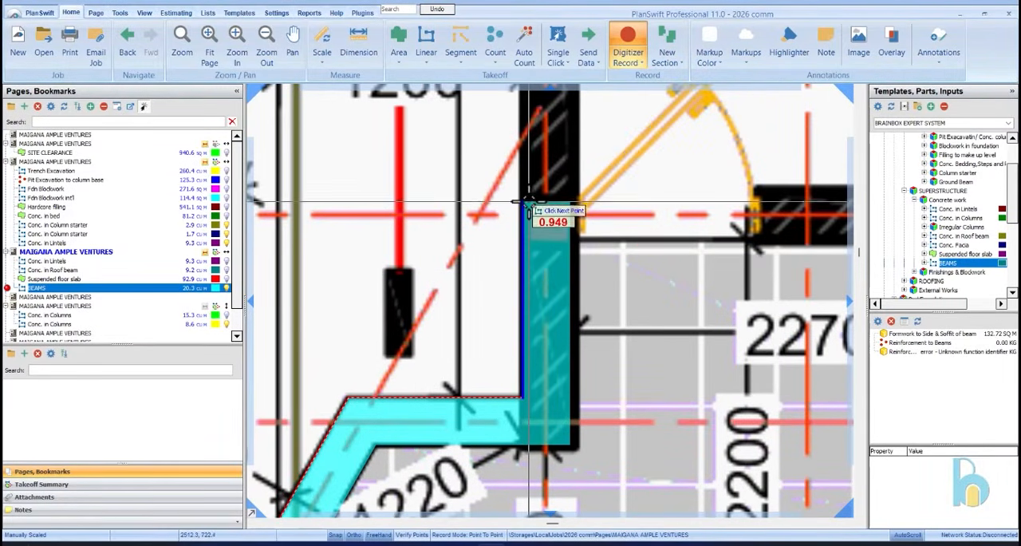
{"action": "scroll", "coordinate": [529, 192], "scroll_direction": "down", "scroll_amount": 2}
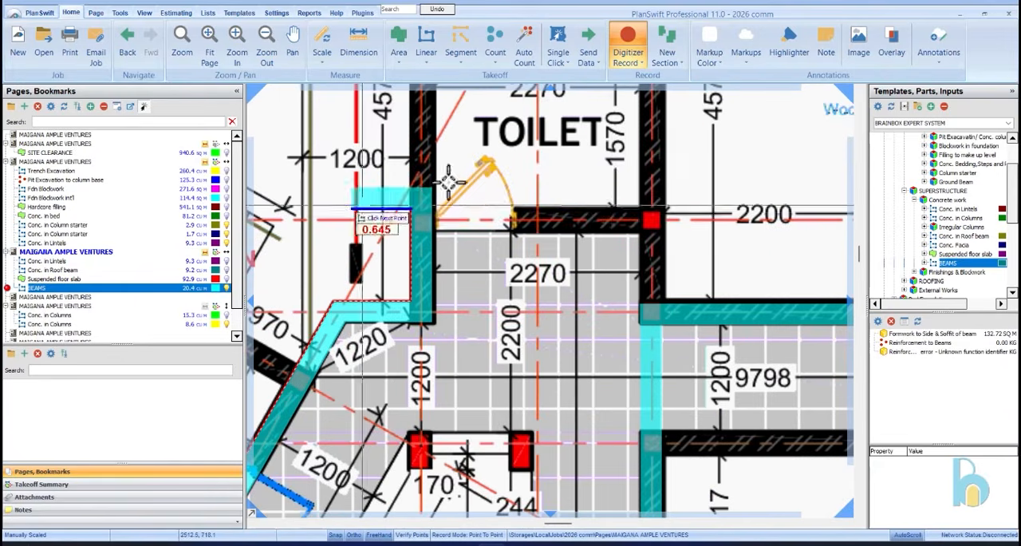
Carry the beam about 2.7 m along the toilet's front wall and about 0.97 m down to Shop 20's corridor corner, ending the section
{"action": "left_click", "coordinate": [667, 209]}
{"action": "scroll", "coordinate": [664, 308], "scroll_direction": "up", "scroll_amount": 4}
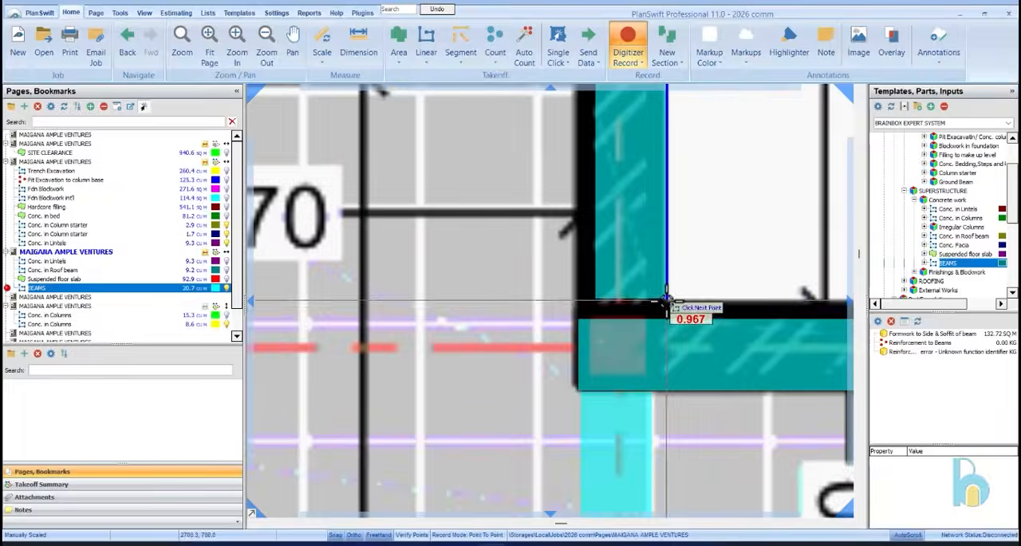
{"action": "left_click", "coordinate": [668, 318]}
{"action": "scroll", "coordinate": [677, 271], "scroll_direction": "down", "scroll_amount": 5}
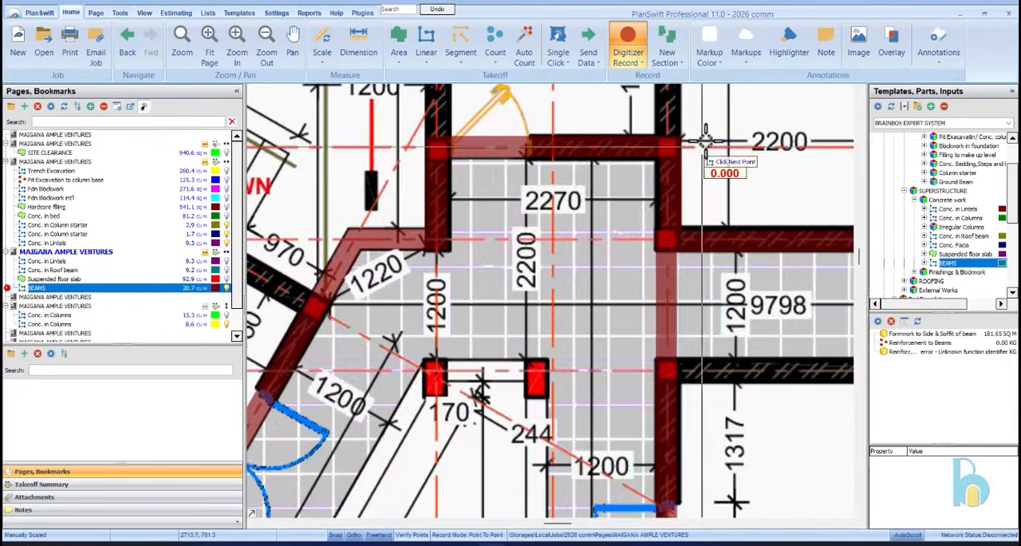
Trace a beam section about 21.9 m down the courtyard edge facing Shops 19 to 14, starting at the column nearest the toilet
{"action": "scroll", "coordinate": [670, 210], "scroll_direction": "up", "scroll_amount": 6}
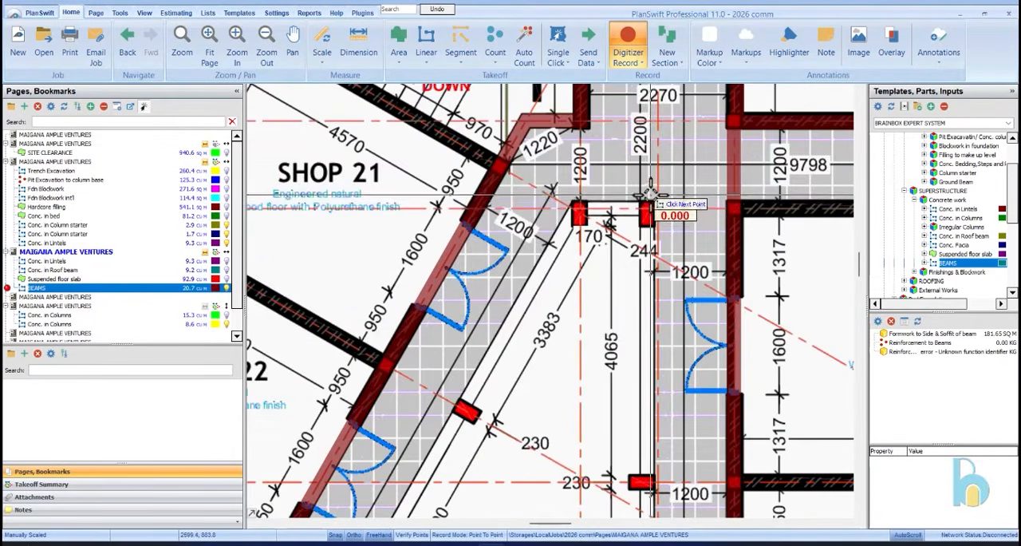
{"action": "scroll", "coordinate": [659, 192], "scroll_direction": "down", "scroll_amount": 7}
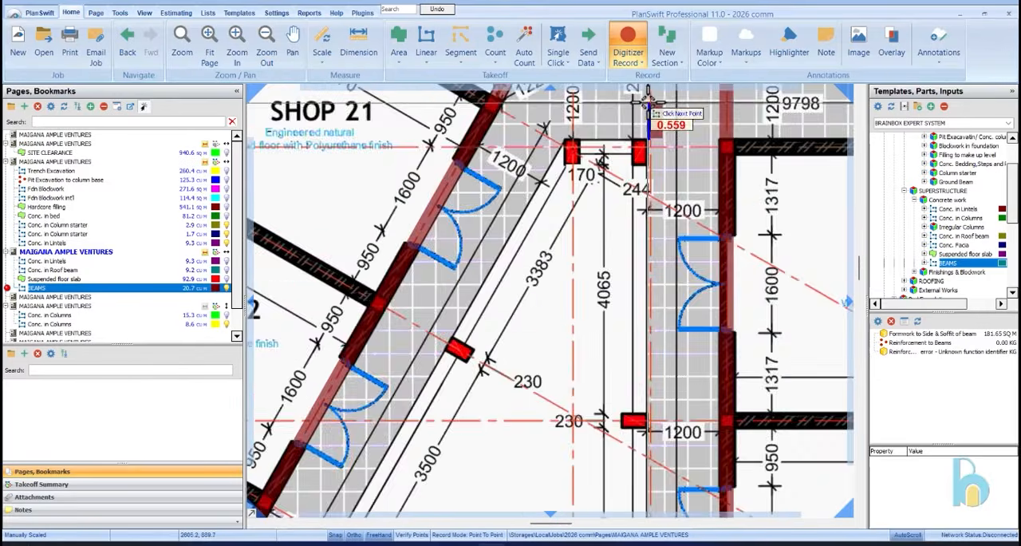
{"action": "scroll", "coordinate": [654, 445], "scroll_direction": "down", "scroll_amount": 1}
{"action": "scroll", "coordinate": [656, 434], "scroll_direction": "up", "scroll_amount": 6}
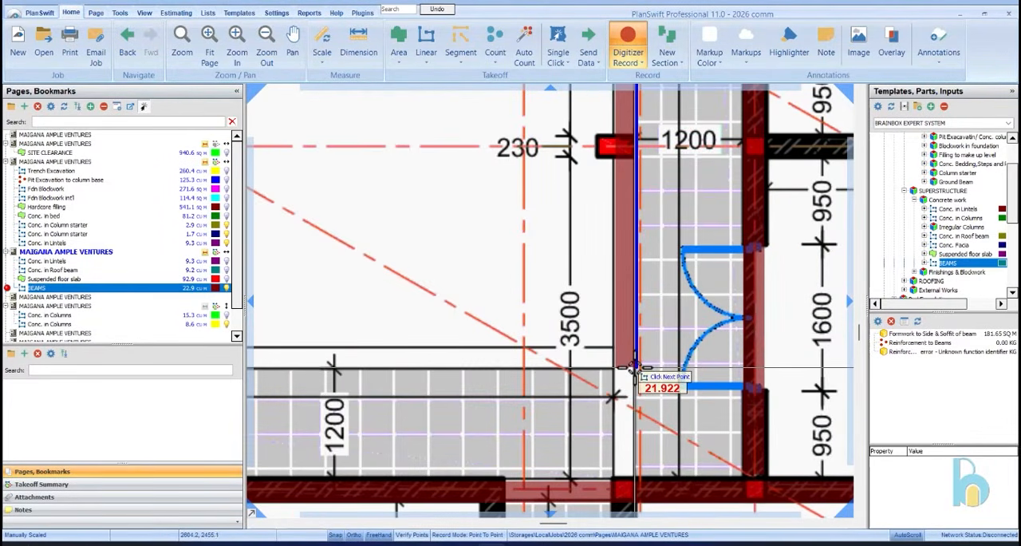
{"action": "scroll", "coordinate": [639, 369], "scroll_direction": "down", "scroll_amount": 3}
{"action": "scroll", "coordinate": [422, 343], "scroll_direction": "down", "scroll_amount": 4}
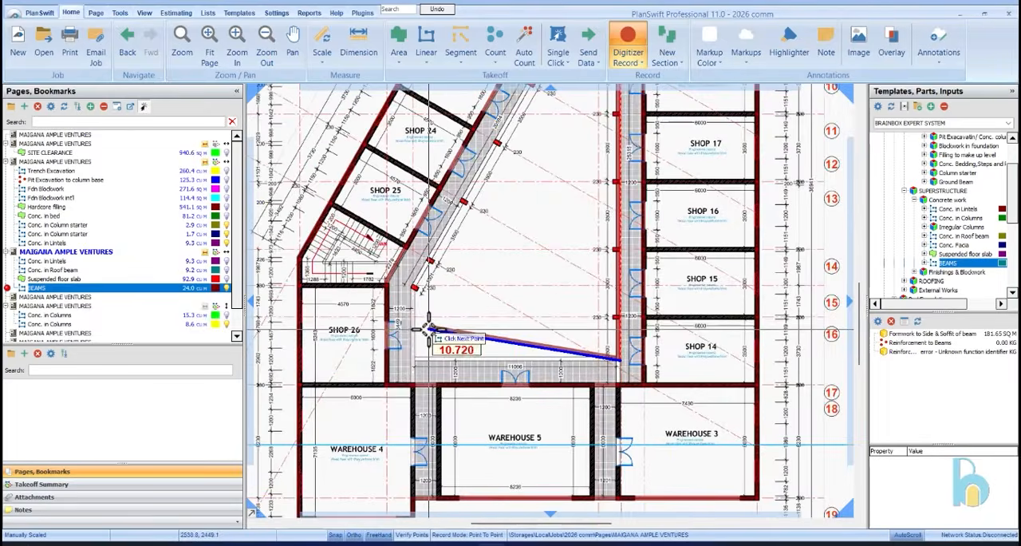
Continue the beam about 11.6 m across the courtyard edge facing Warehouse 5 and about 4 m up to the slanted column near Shop 26
{"action": "scroll", "coordinate": [417, 368], "scroll_direction": "up", "scroll_amount": 6}
{"action": "scroll", "coordinate": [417, 368], "scroll_direction": "up", "scroll_amount": 2}
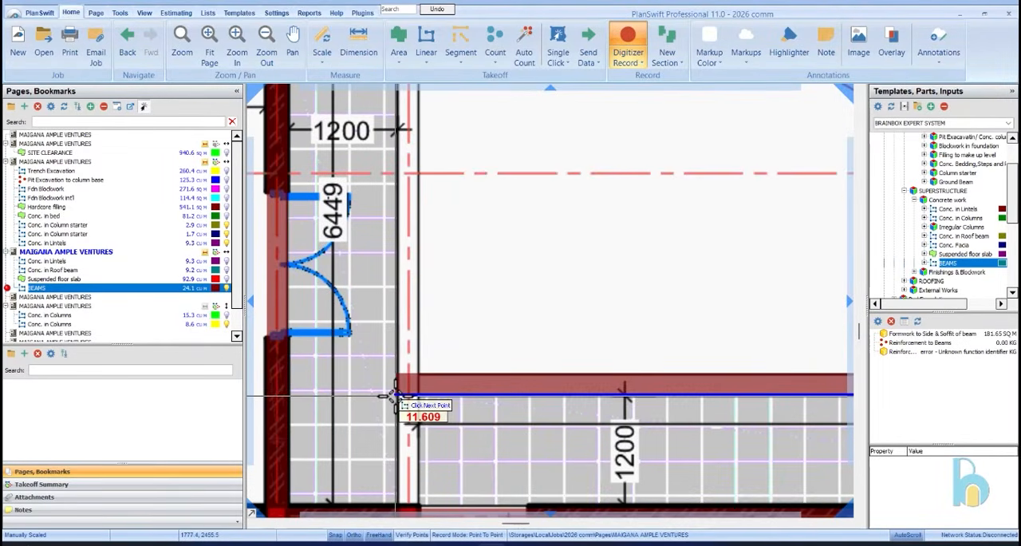
{"action": "left_click", "coordinate": [396, 395]}
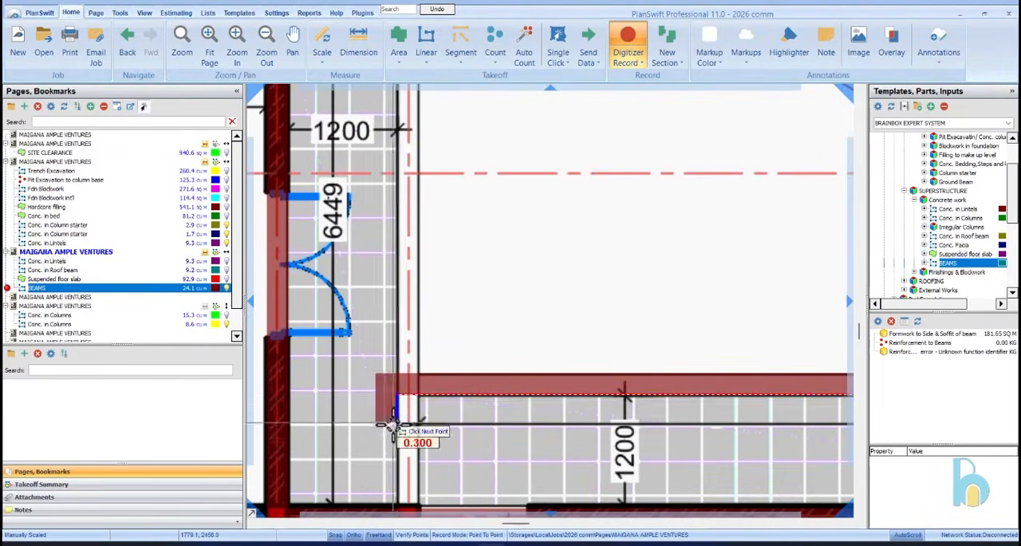
{"action": "scroll", "coordinate": [389, 375], "scroll_direction": "down", "scroll_amount": 3}
{"action": "scroll", "coordinate": [395, 351], "scroll_direction": "up", "scroll_amount": 5}
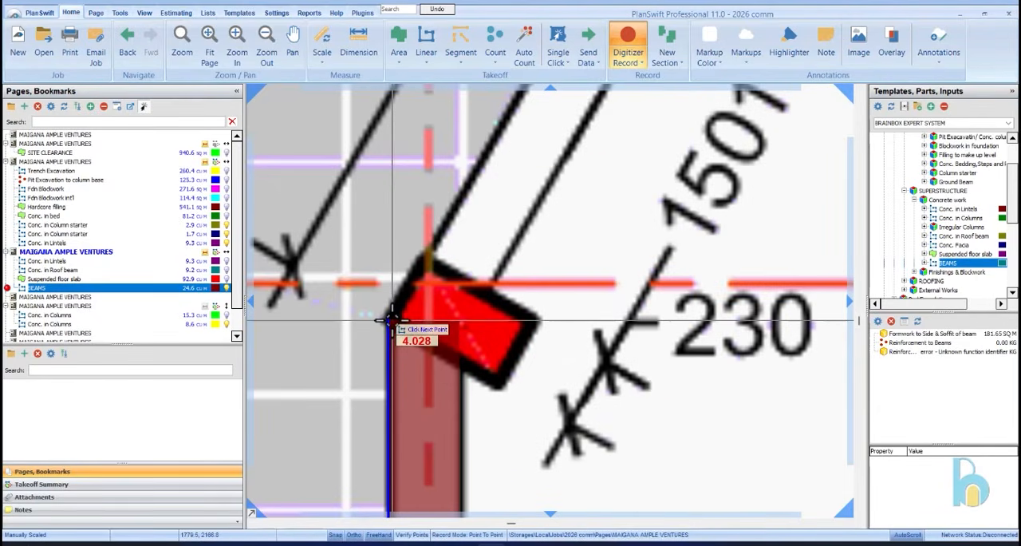
{"action": "left_click", "coordinate": [391, 319]}
Trace the beam about 20.6 m up the slanted courtyard edge and about 1.1 m across the two end columns, and stop recording
{"action": "scroll", "coordinate": [383, 336], "scroll_direction": "down", "scroll_amount": 6}
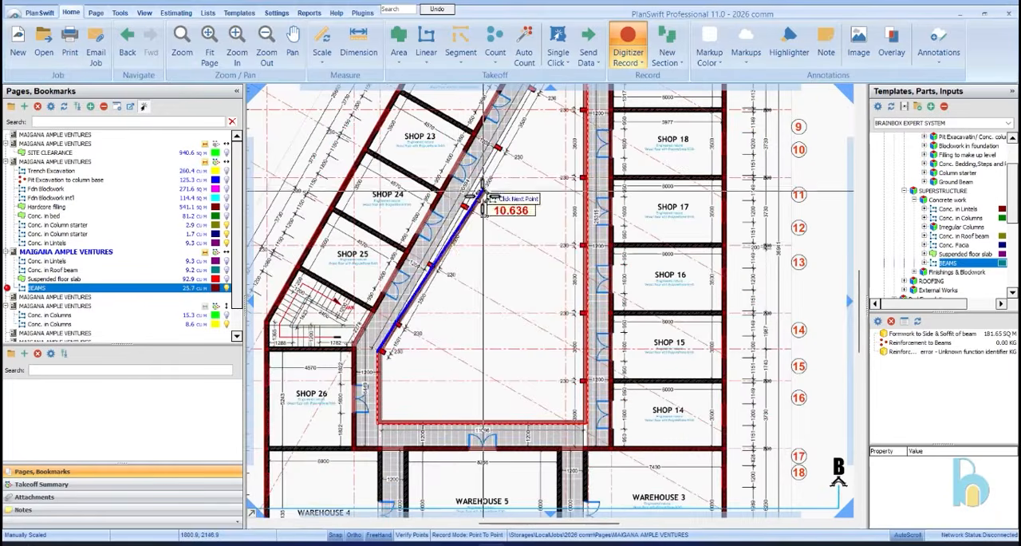
{"action": "scroll", "coordinate": [451, 176], "scroll_direction": "up", "scroll_amount": 8}
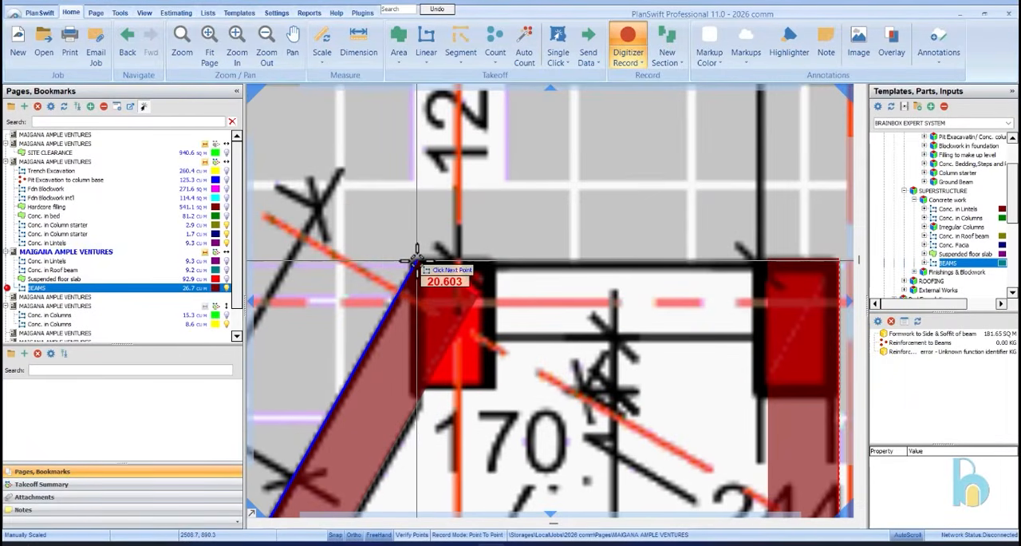
{"action": "left_click", "coordinate": [415, 259]}
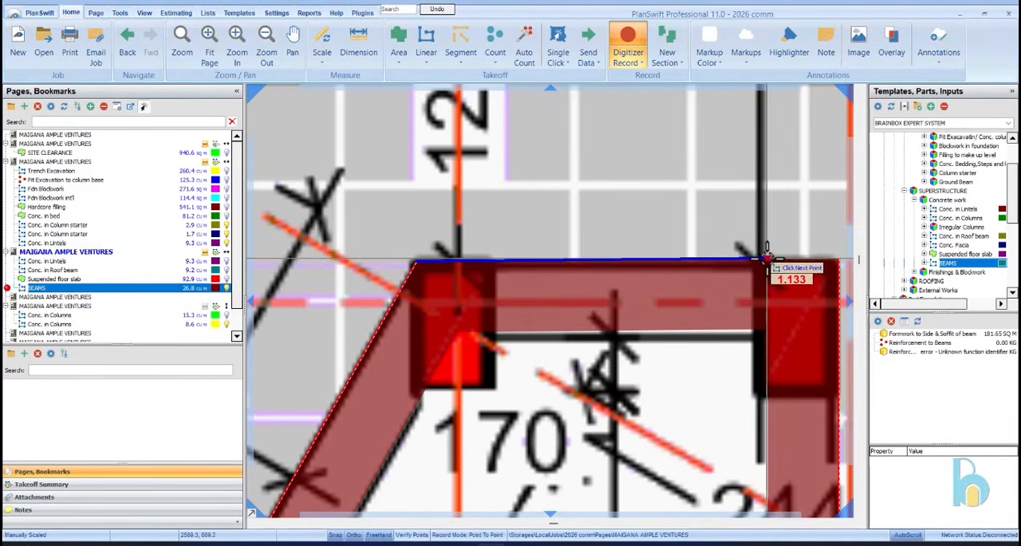
{"action": "scroll", "coordinate": [762, 262], "scroll_direction": "up", "scroll_amount": 3}
{"action": "left_click", "coordinate": [768, 265]}
{"action": "scroll", "coordinate": [762, 263], "scroll_direction": "down", "scroll_amount": 5}
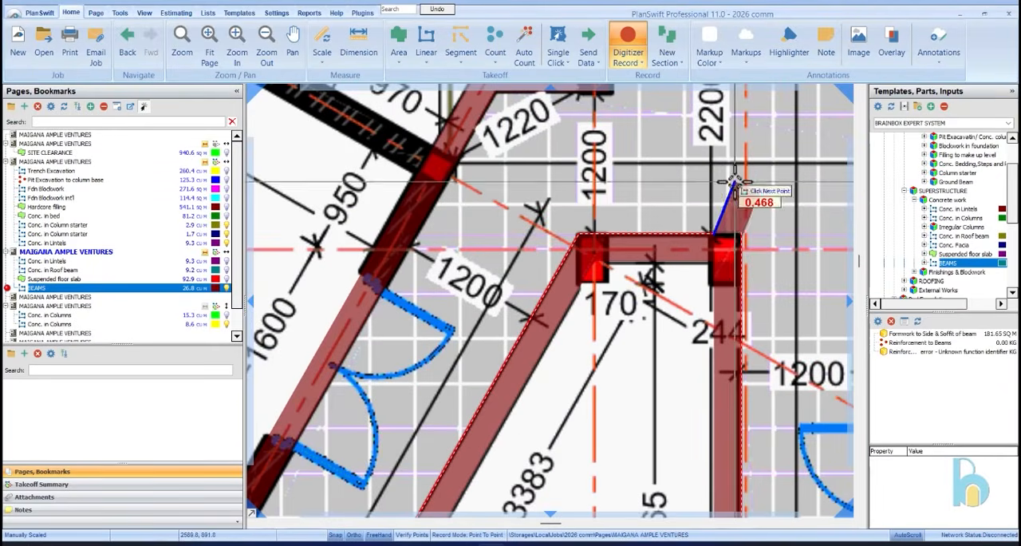
{"action": "right_click", "coordinate": [734, 182]}
{"action": "left_click", "coordinate": [762, 212]}
{"action": "scroll", "coordinate": [573, 270], "scroll_direction": "down", "scroll_amount": 6}
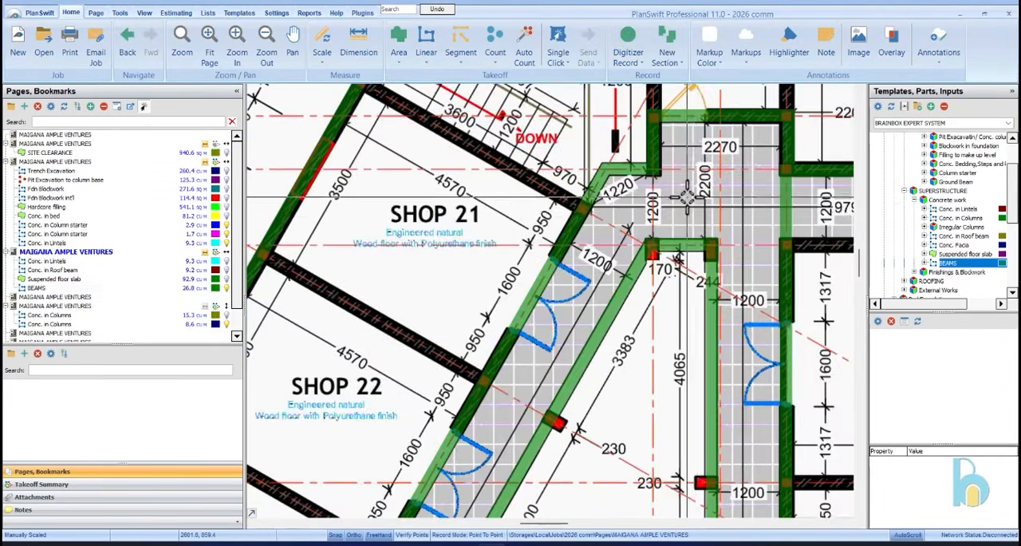
{"action": "scroll", "coordinate": [119, 313], "scroll_direction": "down", "scroll_amount": 1}
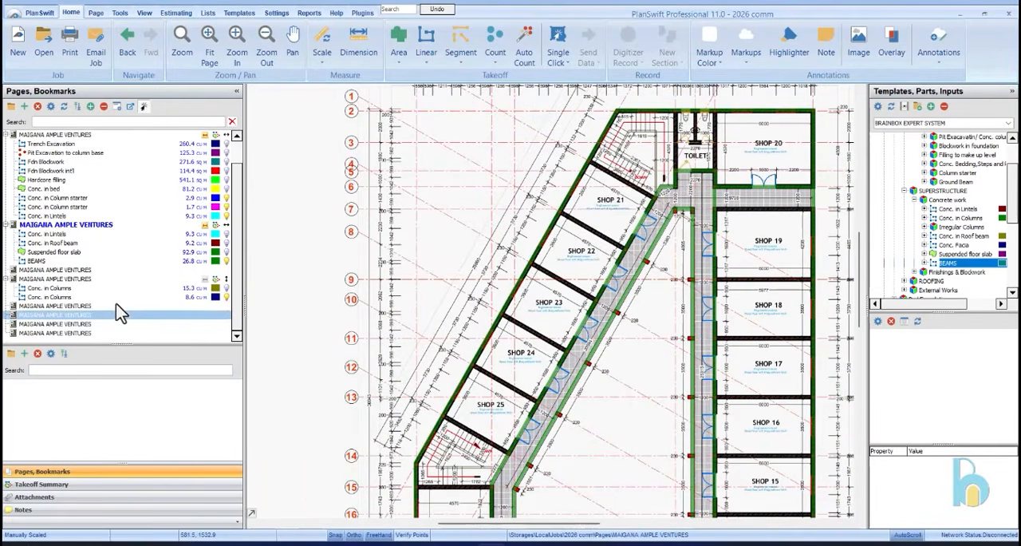
Resume recording the BEAMS takeoff and trace a section about 6 m along Shop 19's wall facing the cross corridor
{"action": "left_click", "coordinate": [146, 253]}
{"action": "left_click", "coordinate": [36, 261]}
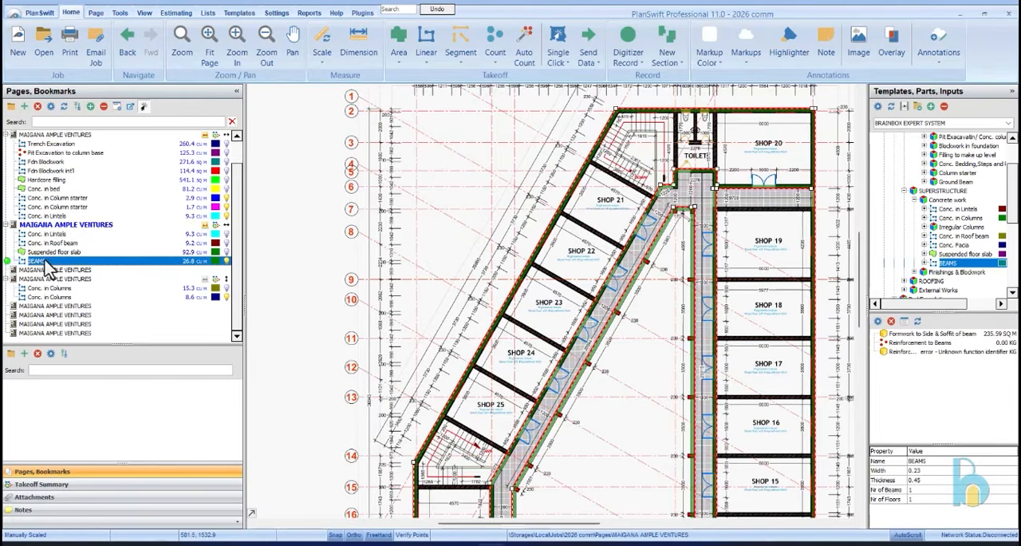
{"action": "left_click", "coordinate": [8, 261]}
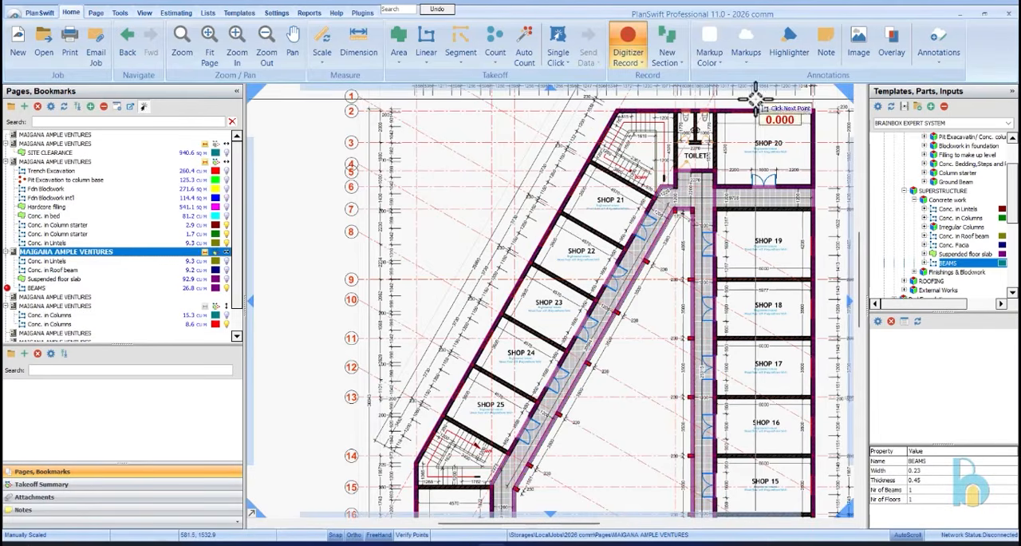
{"action": "scroll", "coordinate": [734, 121], "scroll_direction": "up", "scroll_amount": 3}
{"action": "scroll", "coordinate": [650, 123], "scroll_direction": "down", "scroll_amount": 3}
{"action": "scroll", "coordinate": [712, 214], "scroll_direction": "up", "scroll_amount": 6}
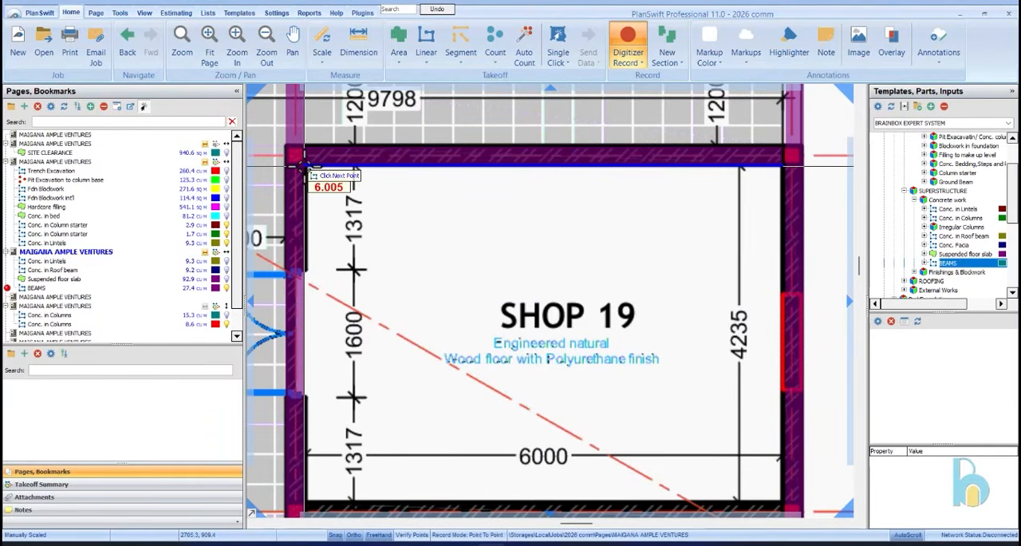
{"action": "left_click", "coordinate": [301, 166]}
Add a beam section about 6 m long along the partition wall between Shops 19 and 18
{"action": "scroll", "coordinate": [479, 147], "scroll_direction": "down", "scroll_amount": 3}
{"action": "scroll", "coordinate": [593, 285], "scroll_direction": "up", "scroll_amount": 5}
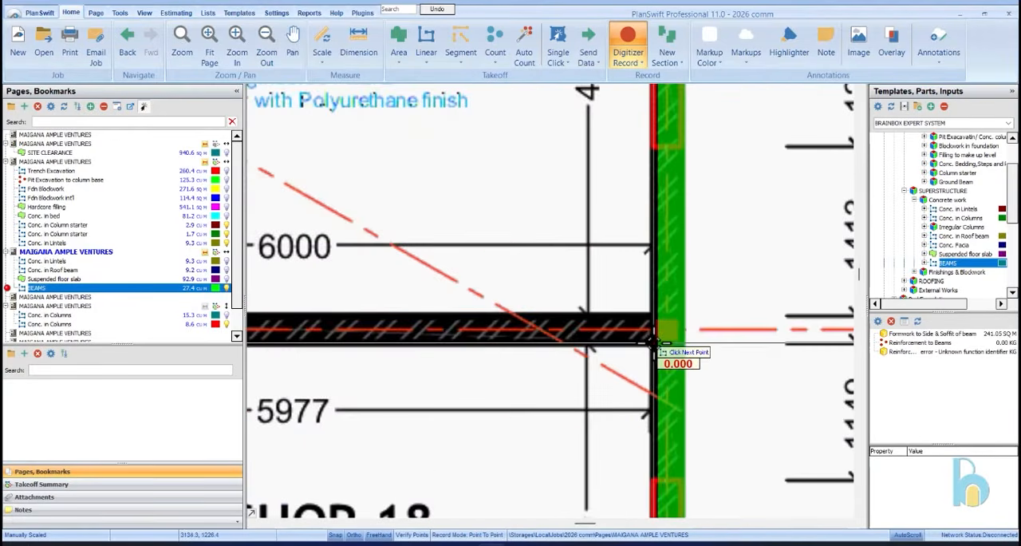
{"action": "scroll", "coordinate": [479, 342], "scroll_direction": "down", "scroll_amount": 3}
{"action": "scroll", "coordinate": [502, 331], "scroll_direction": "up", "scroll_amount": 3}
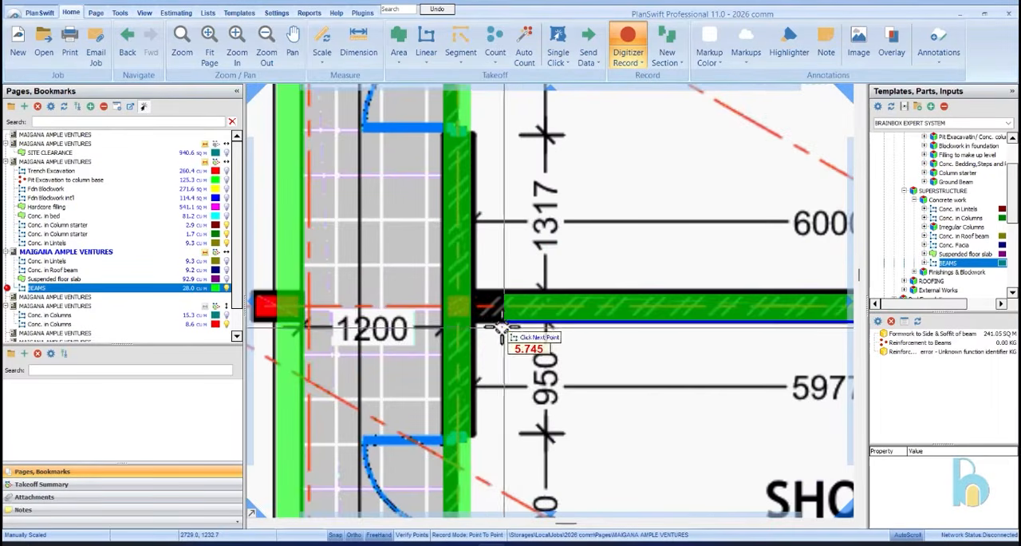
{"action": "scroll", "coordinate": [471, 325], "scroll_direction": "down", "scroll_amount": 4}
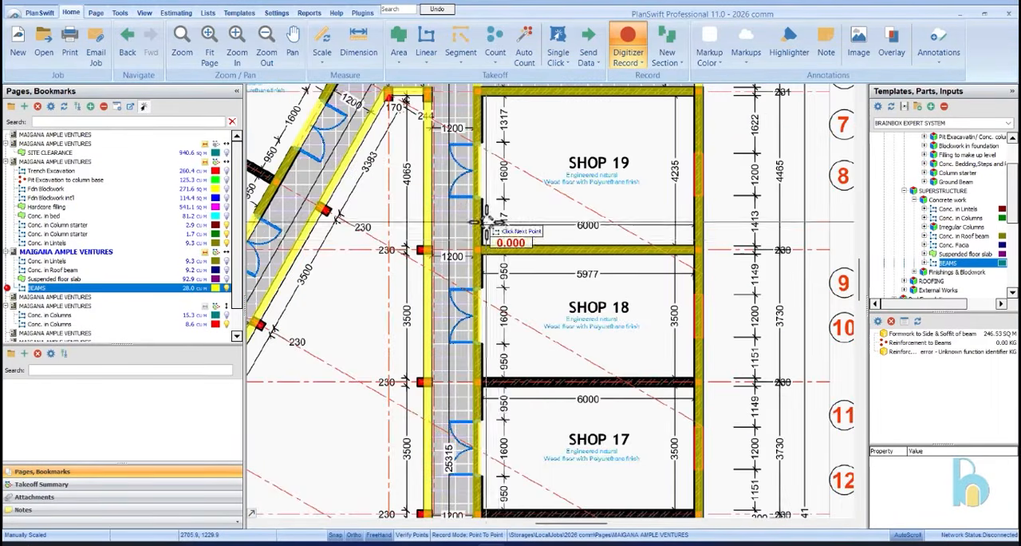
Add a beam section about 6 m long along the partition wall between Shops 18 and 17
{"action": "scroll", "coordinate": [705, 411], "scroll_direction": "up", "scroll_amount": 4}
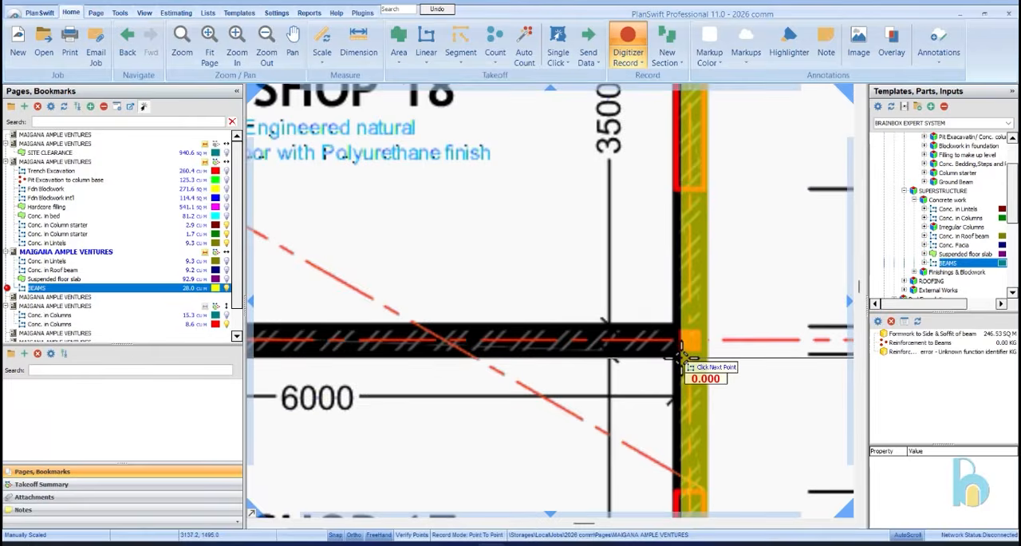
{"action": "scroll", "coordinate": [682, 361], "scroll_direction": "down", "scroll_amount": 4}
{"action": "scroll", "coordinate": [385, 360], "scroll_direction": "up", "scroll_amount": 4}
{"action": "scroll", "coordinate": [385, 361], "scroll_direction": "up", "scroll_amount": 2}
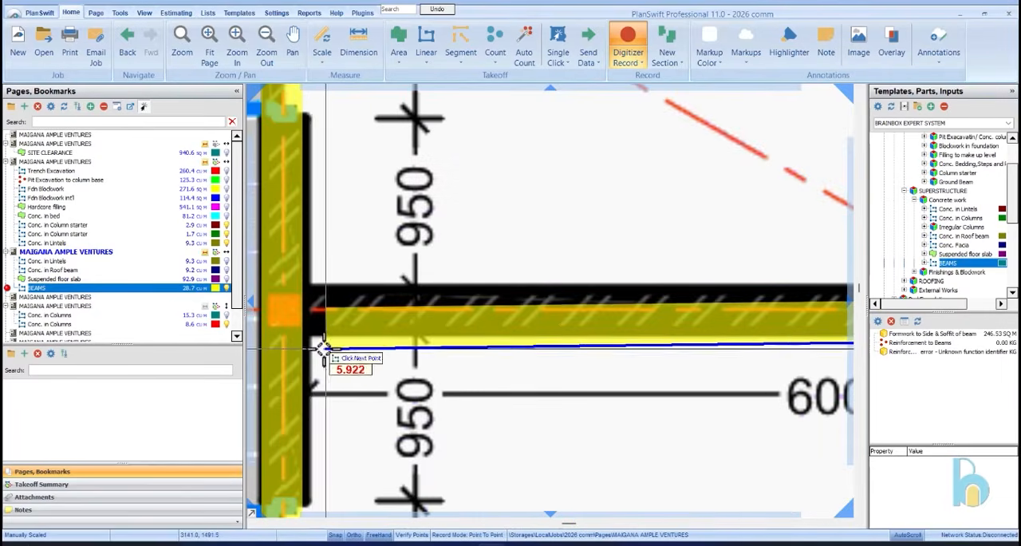
{"action": "scroll", "coordinate": [305, 339], "scroll_direction": "down", "scroll_amount": 4}
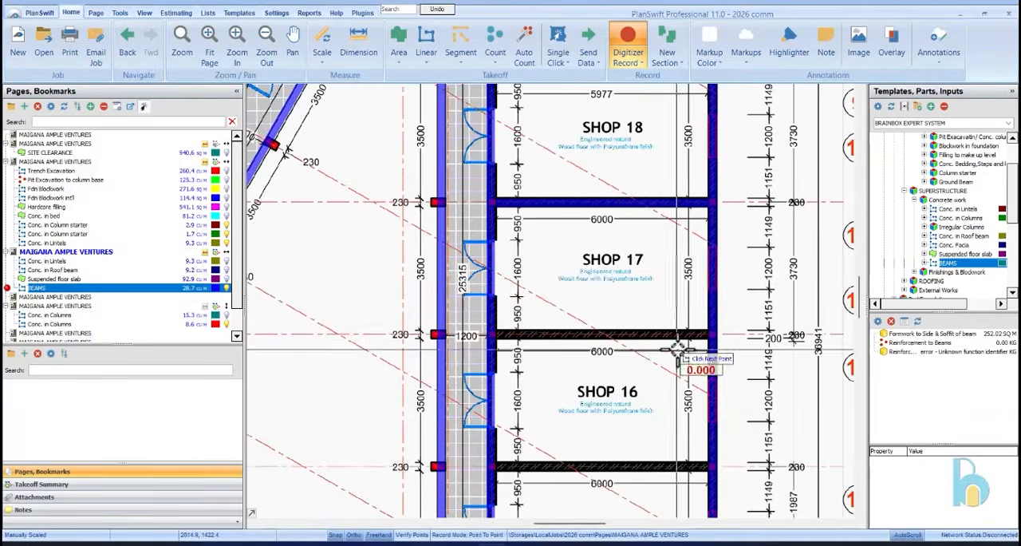
Add a beam section about 6 m long along the partition wall between Shops 17 and 16
{"action": "scroll", "coordinate": [735, 339], "scroll_direction": "up", "scroll_amount": 4}
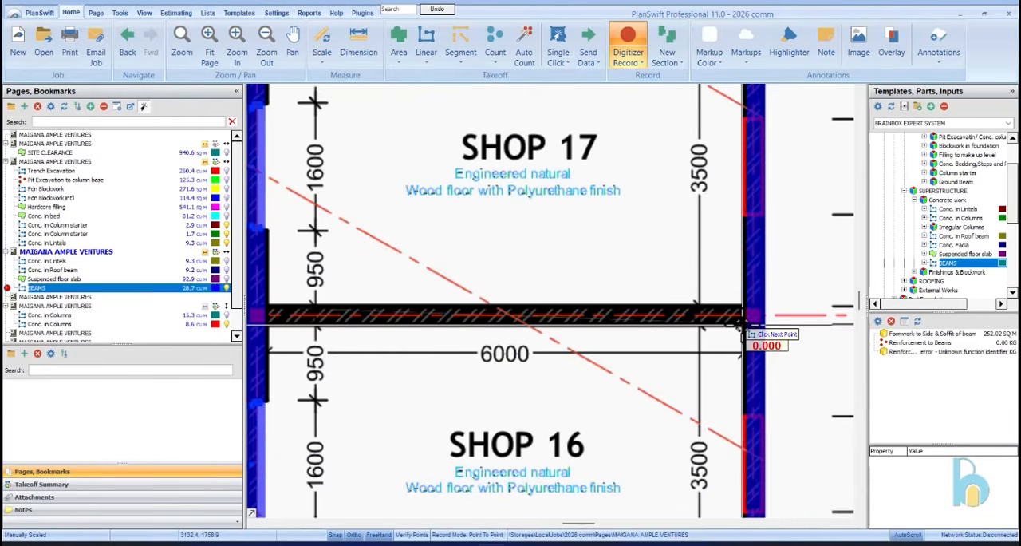
{"action": "scroll", "coordinate": [264, 324], "scroll_direction": "up", "scroll_amount": 1}
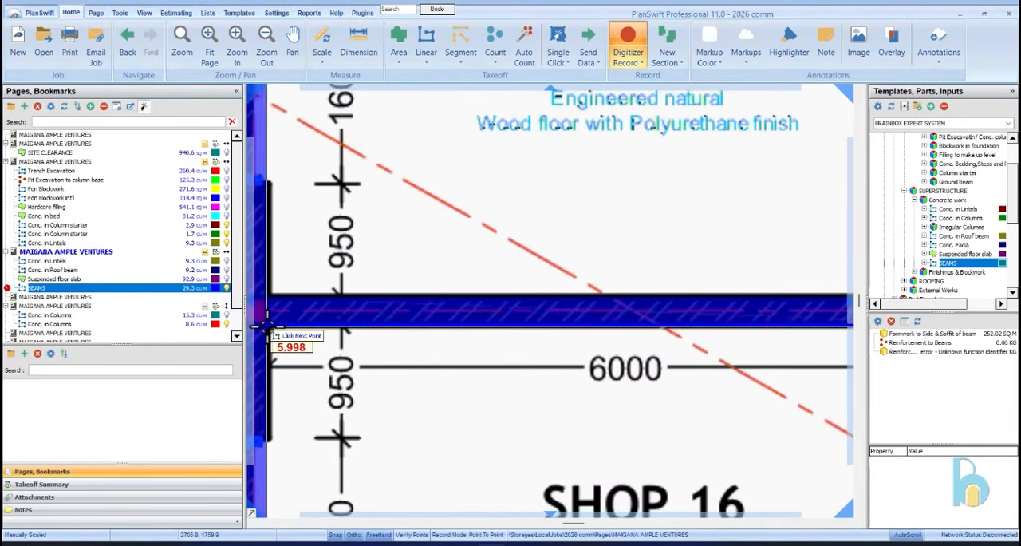
{"action": "scroll", "coordinate": [288, 291], "scroll_direction": "down", "scroll_amount": 3}
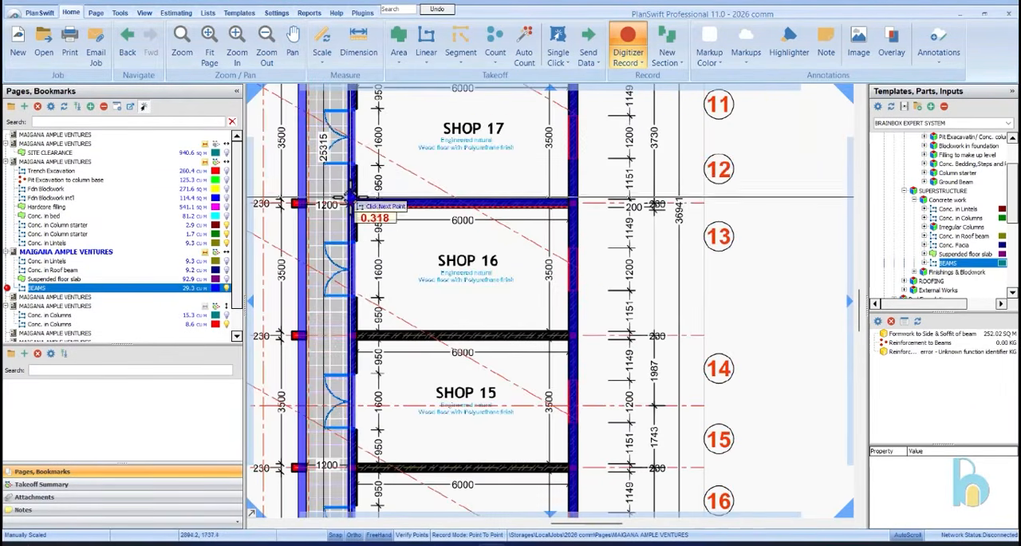
Add a beam section about 6 m long along the partition wall between Shops 16 and 15
{"action": "scroll", "coordinate": [573, 341], "scroll_direction": "up", "scroll_amount": 3}
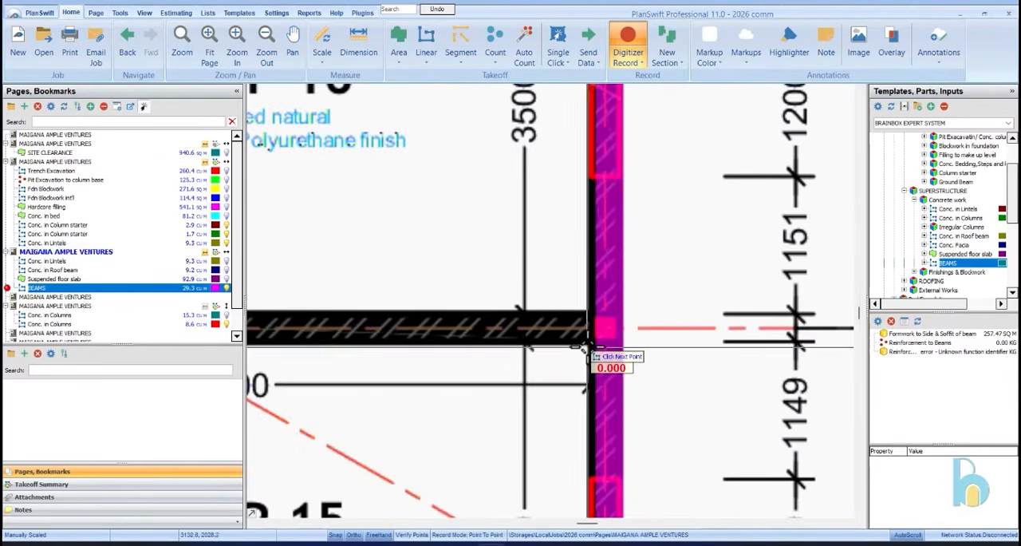
{"action": "scroll", "coordinate": [591, 339], "scroll_direction": "down", "scroll_amount": 3}
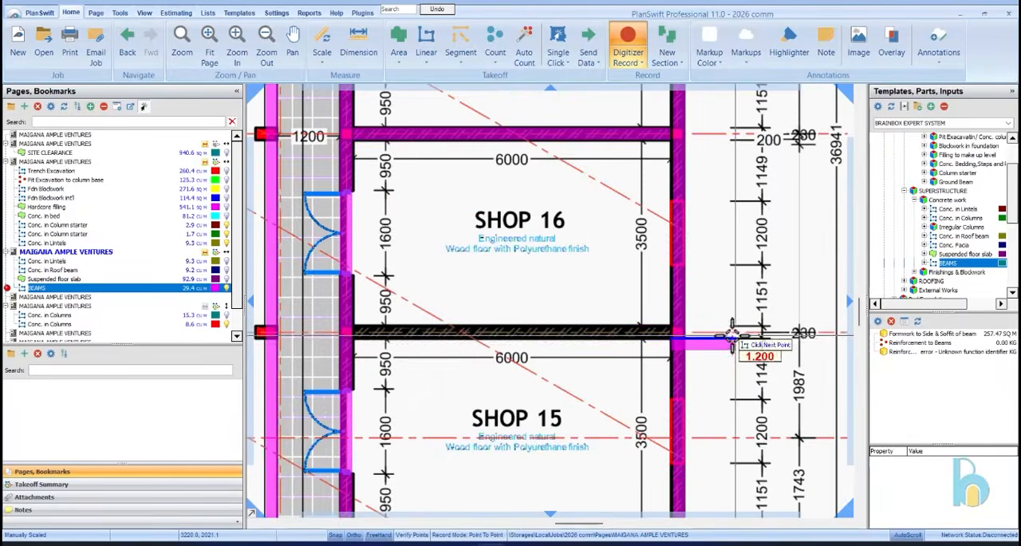
{"action": "scroll", "coordinate": [408, 333], "scroll_direction": "up", "scroll_amount": 3}
{"action": "scroll", "coordinate": [404, 337], "scroll_direction": "up", "scroll_amount": 3}
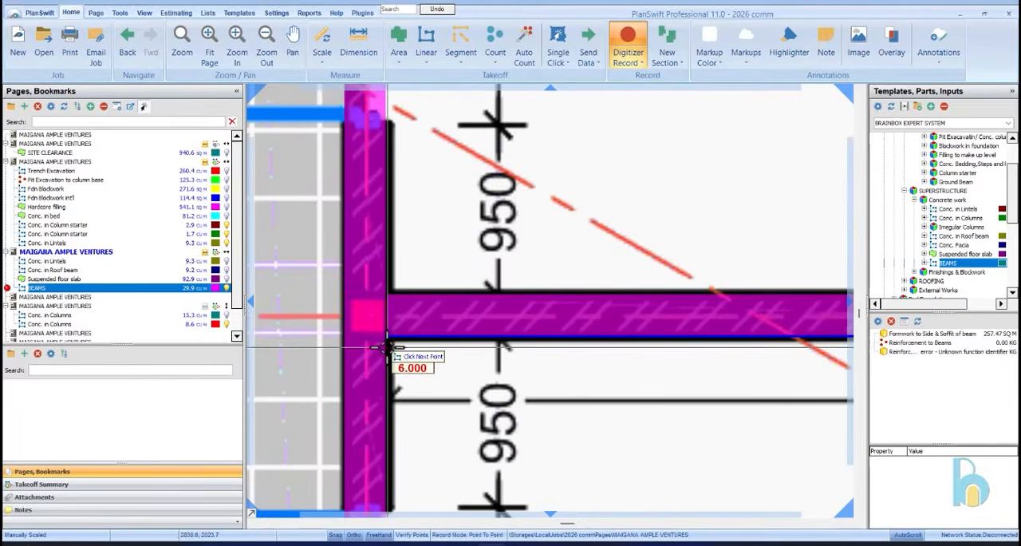
{"action": "left_click", "coordinate": [387, 336]}
{"action": "key", "text": "n"}
{"action": "scroll", "coordinate": [511, 170], "scroll_direction": "down", "scroll_amount": 3}
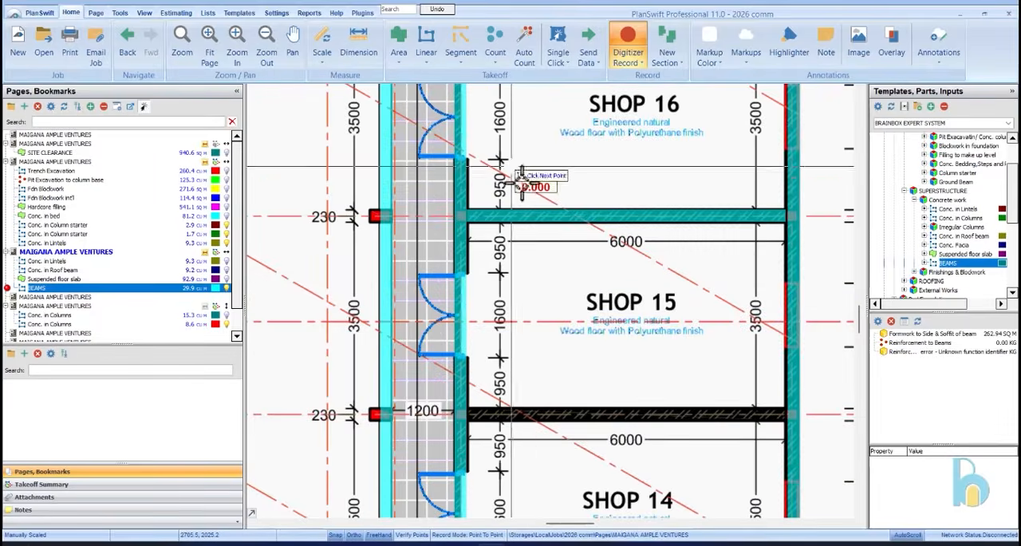
Add a beam section about 6 m long along the partition wall between Shops 15 and 14
{"action": "scroll", "coordinate": [800, 446], "scroll_direction": "up", "scroll_amount": 2}
{"action": "left_click", "coordinate": [762, 387]}
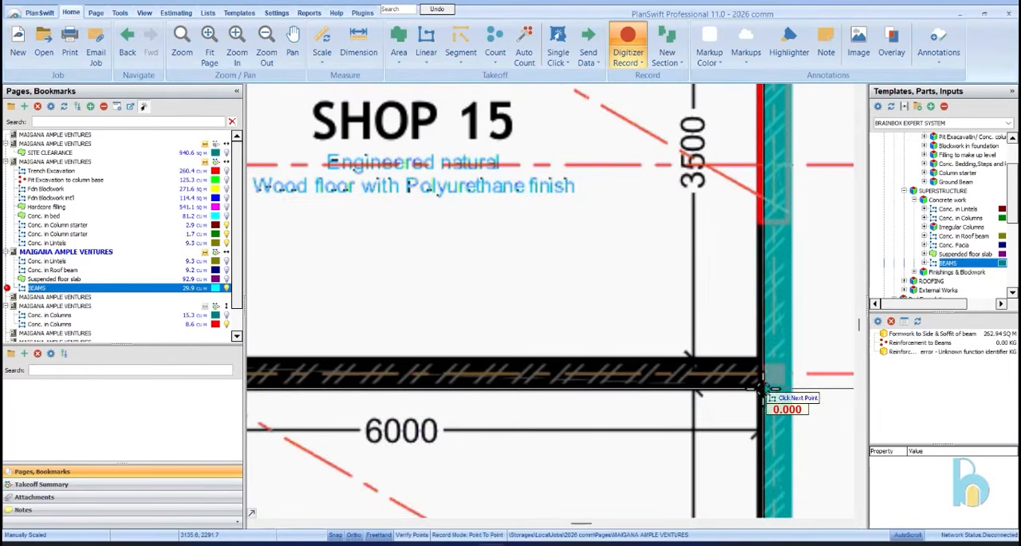
{"action": "scroll", "coordinate": [762, 387], "scroll_direction": "down", "scroll_amount": 3}
{"action": "scroll", "coordinate": [461, 377], "scroll_direction": "up", "scroll_amount": 2}
{"action": "scroll", "coordinate": [461, 377], "scroll_direction": "up", "scroll_amount": 2}
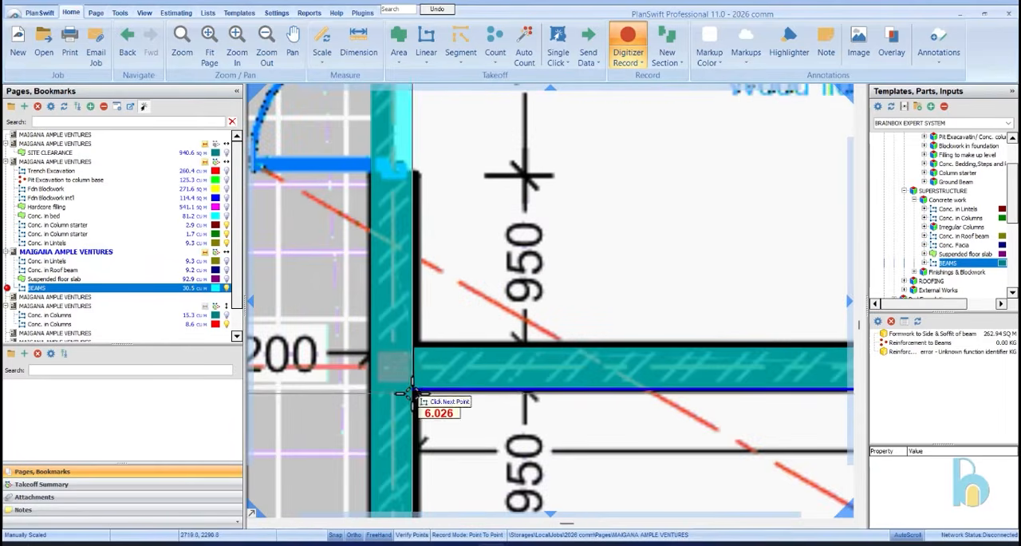
{"action": "scroll", "coordinate": [415, 389], "scroll_direction": "up", "scroll_amount": 1}
{"action": "left_click", "coordinate": [413, 386]}
{"action": "scroll", "coordinate": [414, 386], "scroll_direction": "down", "scroll_amount": 3}
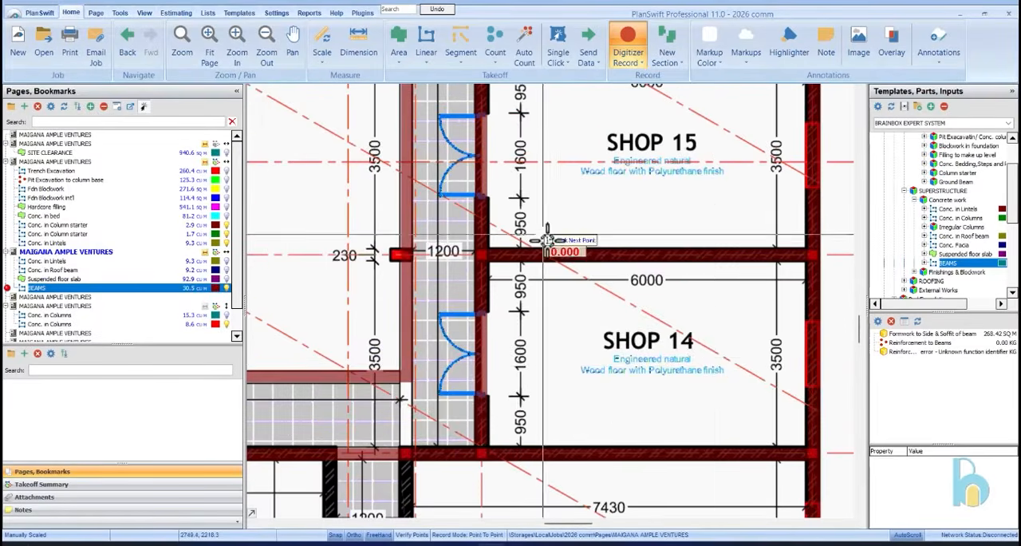
Add a beam section about 6 m long along Warehouse 3's wall facing the corridor beside Warehouse 5
{"action": "scroll", "coordinate": [570, 375], "scroll_direction": "down", "scroll_amount": 1}
{"action": "scroll", "coordinate": [572, 300], "scroll_direction": "up", "scroll_amount": 2}
{"action": "scroll", "coordinate": [572, 299], "scroll_direction": "up", "scroll_amount": 3}
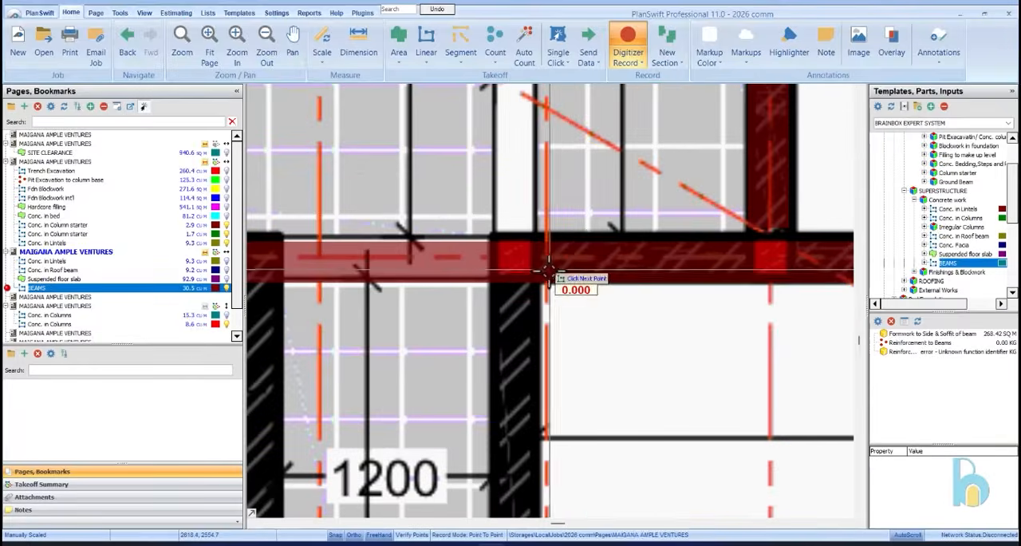
{"action": "scroll", "coordinate": [561, 249], "scroll_direction": "down", "scroll_amount": 3}
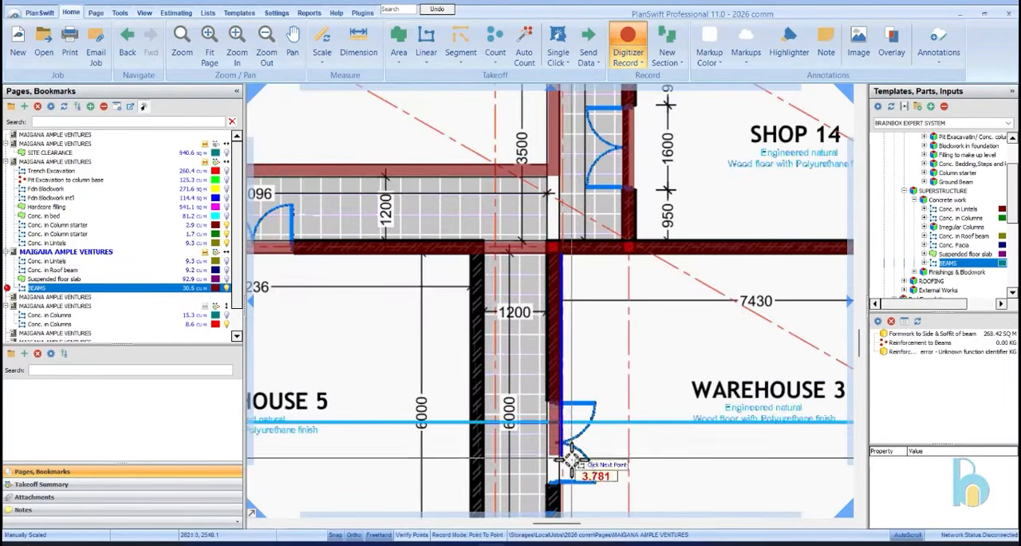
{"action": "scroll", "coordinate": [588, 280], "scroll_direction": "up", "scroll_amount": 3}
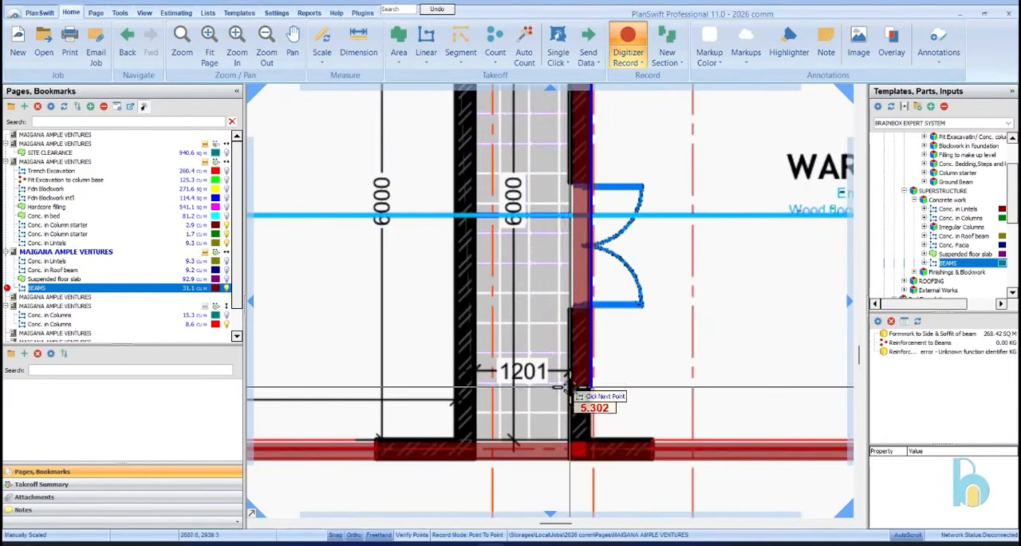
{"action": "left_click", "coordinate": [589, 435]}
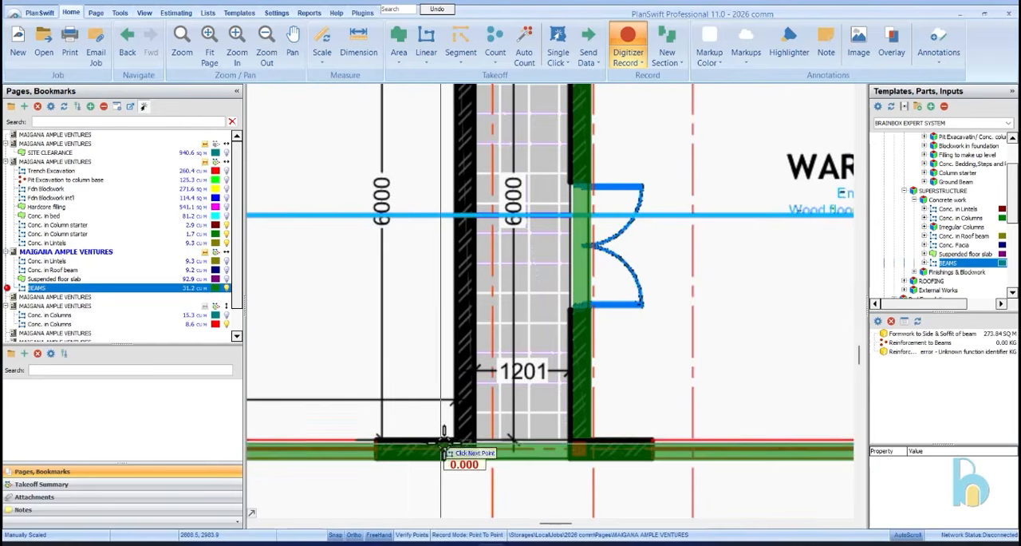
Add a beam section about 6 m long along Warehouse 5's wall facing the corridor beside Warehouse 3
{"action": "scroll", "coordinate": [455, 450], "scroll_direction": "down", "scroll_amount": 3}
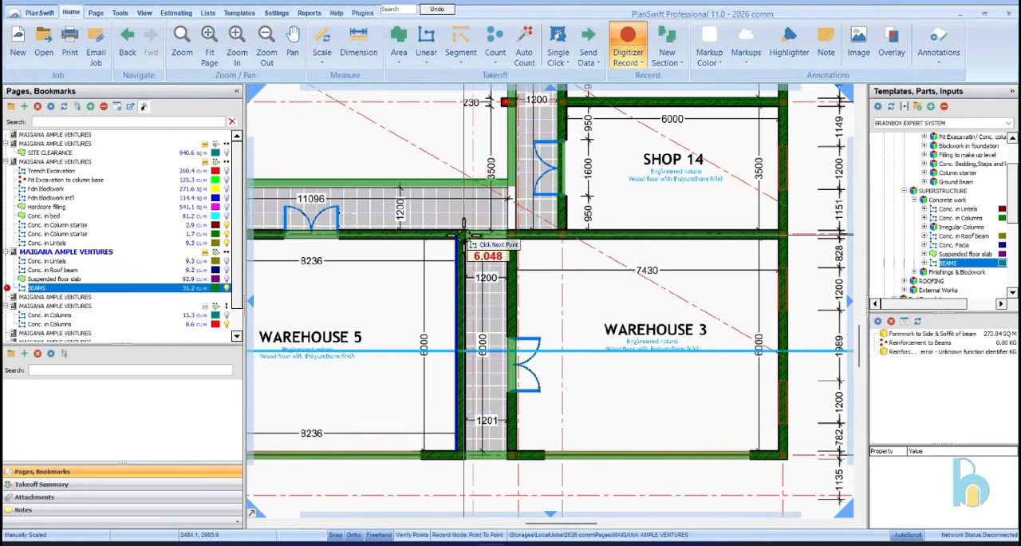
{"action": "scroll", "coordinate": [451, 236], "scroll_direction": "up", "scroll_amount": 3}
{"action": "scroll", "coordinate": [574, 275], "scroll_direction": "down", "scroll_amount": 3}
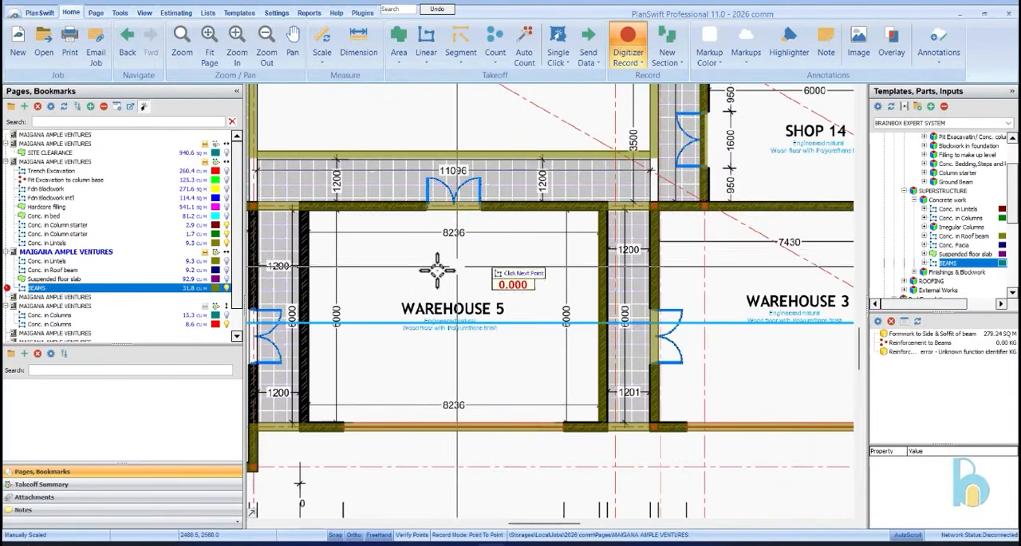
Add a beam section about 6 m long along Warehouse 5's wall facing the corridor beside Warehouse 4
{"action": "scroll", "coordinate": [484, 210], "scroll_direction": "up", "scroll_amount": 3}
{"action": "scroll", "coordinate": [447, 213], "scroll_direction": "down", "scroll_amount": 3}
{"action": "scroll", "coordinate": [358, 183], "scroll_direction": "up", "scroll_amount": 3}
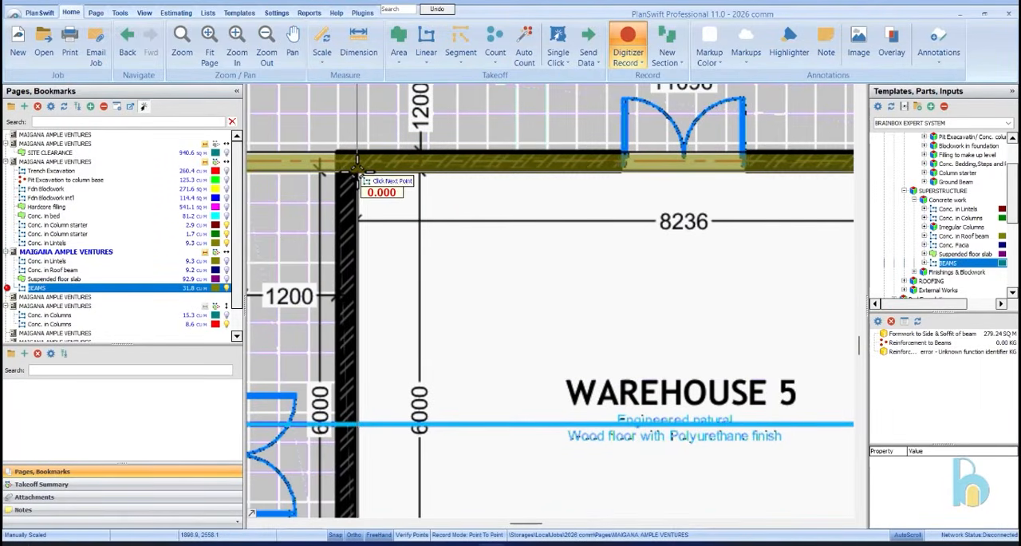
{"action": "scroll", "coordinate": [355, 206], "scroll_direction": "down", "scroll_amount": 3}
{"action": "scroll", "coordinate": [372, 294], "scroll_direction": "up", "scroll_amount": 3}
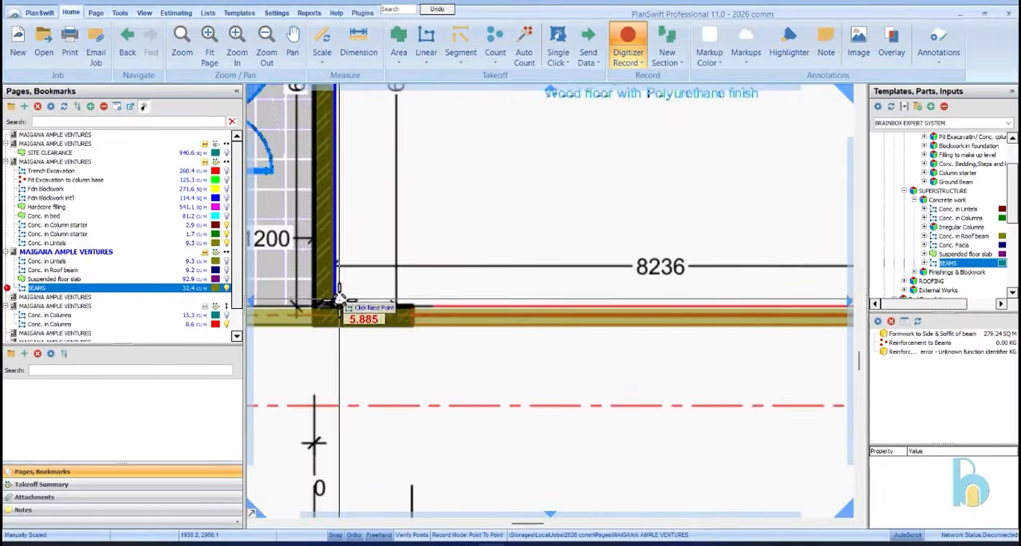
{"action": "left_click", "coordinate": [339, 307]}
Add a beam section about 6 m long along Warehouse 4's wall facing the corridor beside Warehouse 5
{"action": "scroll", "coordinate": [456, 244], "scroll_direction": "down", "scroll_amount": 3}
{"action": "scroll", "coordinate": [423, 228], "scroll_direction": "up", "scroll_amount": 3}
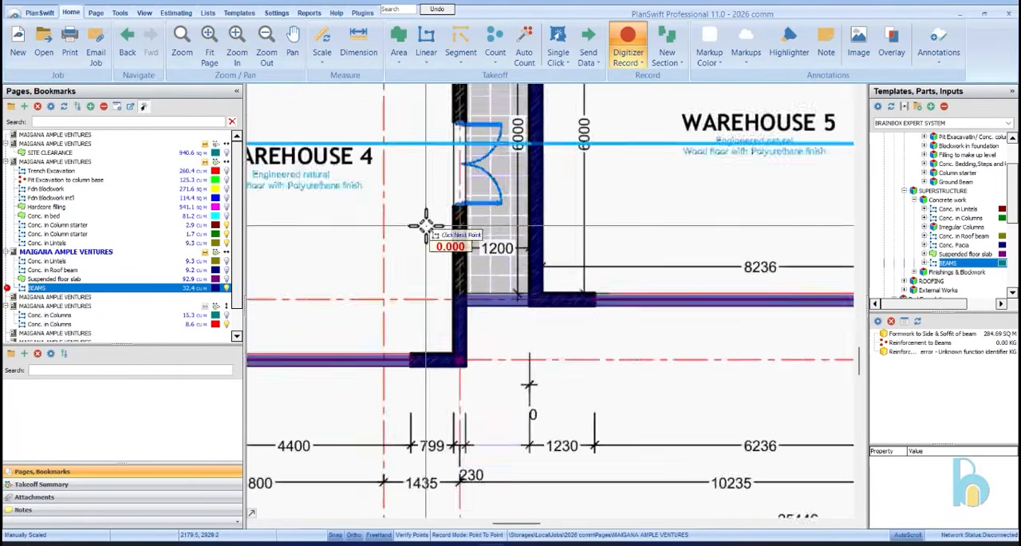
{"action": "scroll", "coordinate": [470, 327], "scroll_direction": "down", "scroll_amount": 3}
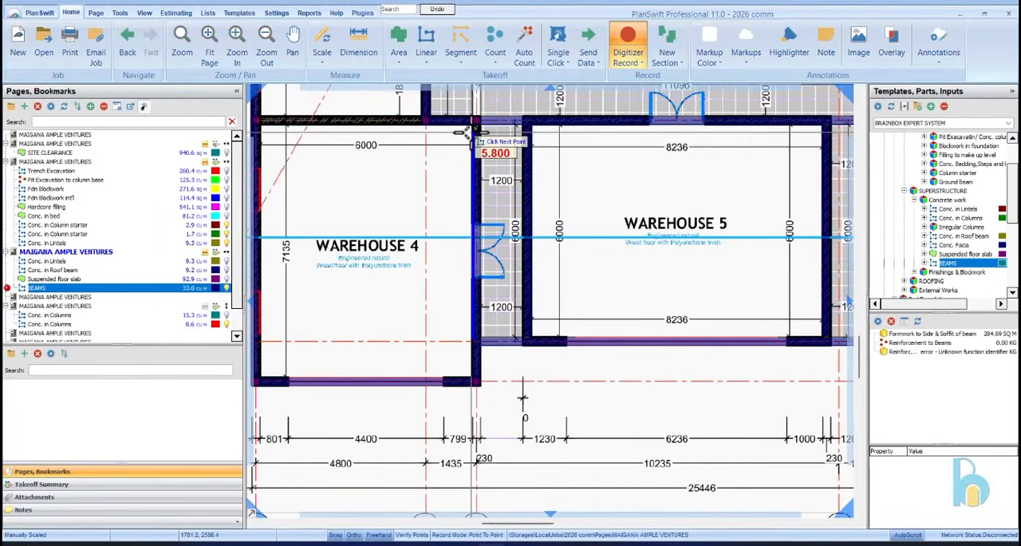
{"action": "scroll", "coordinate": [470, 121], "scroll_direction": "up", "scroll_amount": 3}
{"action": "scroll", "coordinate": [473, 122], "scroll_direction": "up", "scroll_amount": 3}
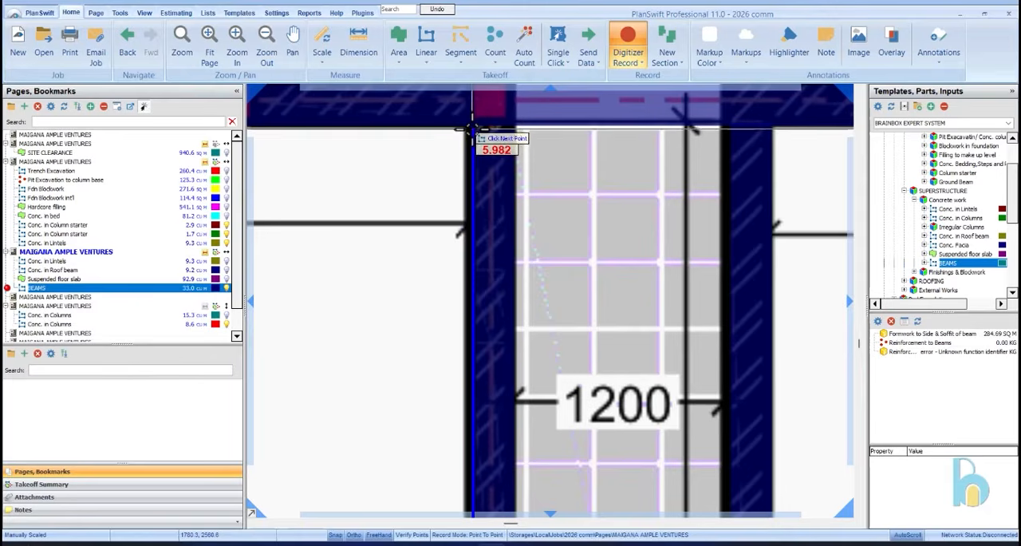
{"action": "left_click", "coordinate": [470, 130]}
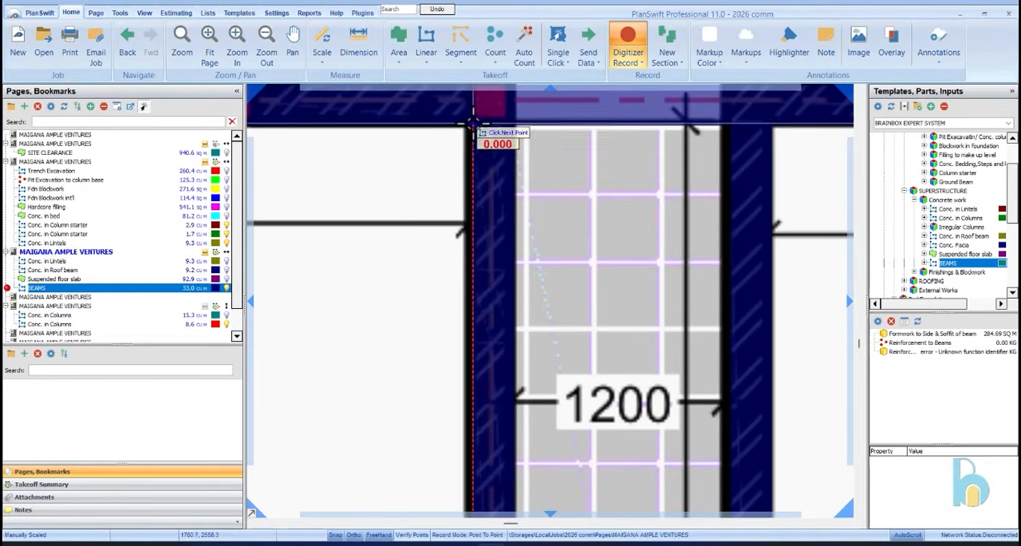
Add beam sections along both end walls of Shop 26, one shared with Warehouse 4 and one shared with the staircase
{"action": "scroll", "coordinate": [474, 135], "scroll_direction": "down", "scroll_amount": 3}
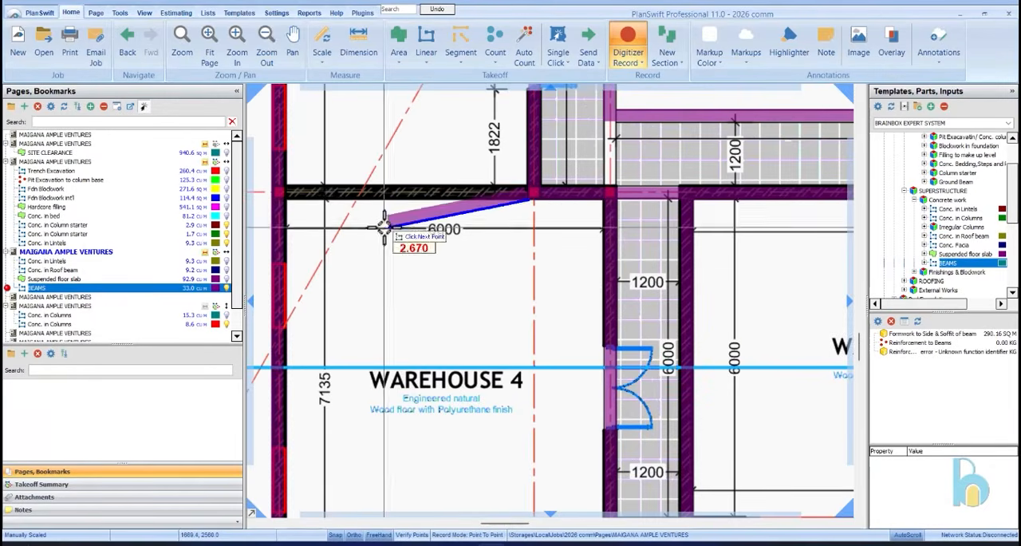
{"action": "left_click", "coordinate": [288, 209]}
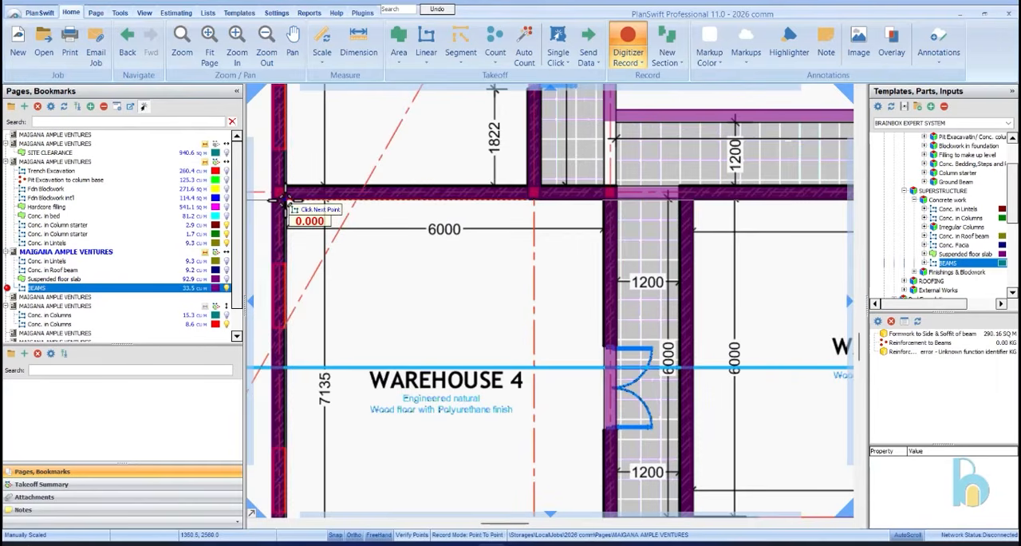
{"action": "scroll", "coordinate": [280, 206], "scroll_direction": "down", "scroll_amount": 4}
{"action": "scroll", "coordinate": [520, 363], "scroll_direction": "up", "scroll_amount": 4}
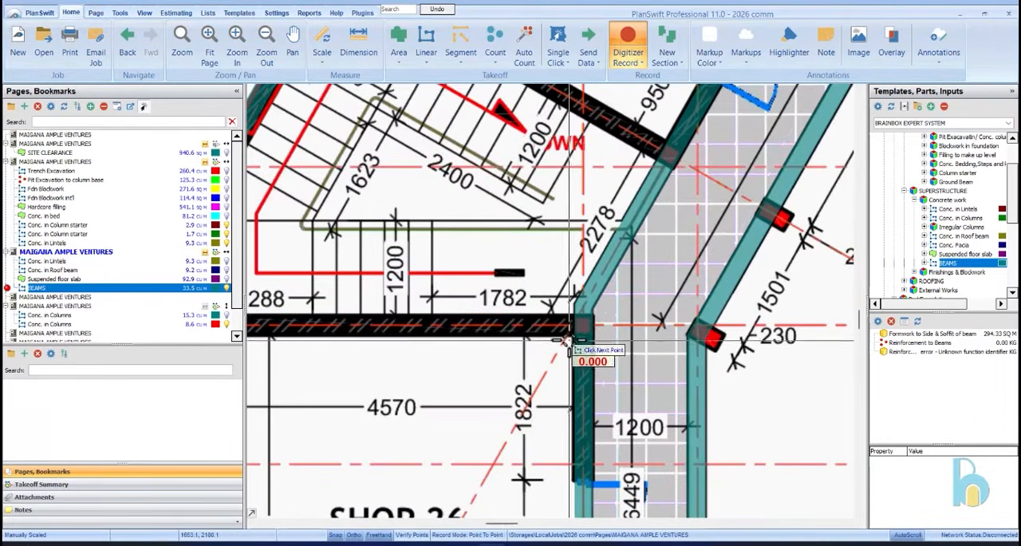
{"action": "left_click", "coordinate": [573, 336]}
{"action": "scroll", "coordinate": [666, 335], "scroll_direction": "down", "scroll_amount": 2}
{"action": "scroll", "coordinate": [461, 336], "scroll_direction": "up", "scroll_amount": 2}
{"action": "left_click", "coordinate": [456, 336]}
Add a beam section about 4.6 m long along the slanted wall between the staircase and Shop 25
{"action": "scroll", "coordinate": [457, 336], "scroll_direction": "down", "scroll_amount": 3}
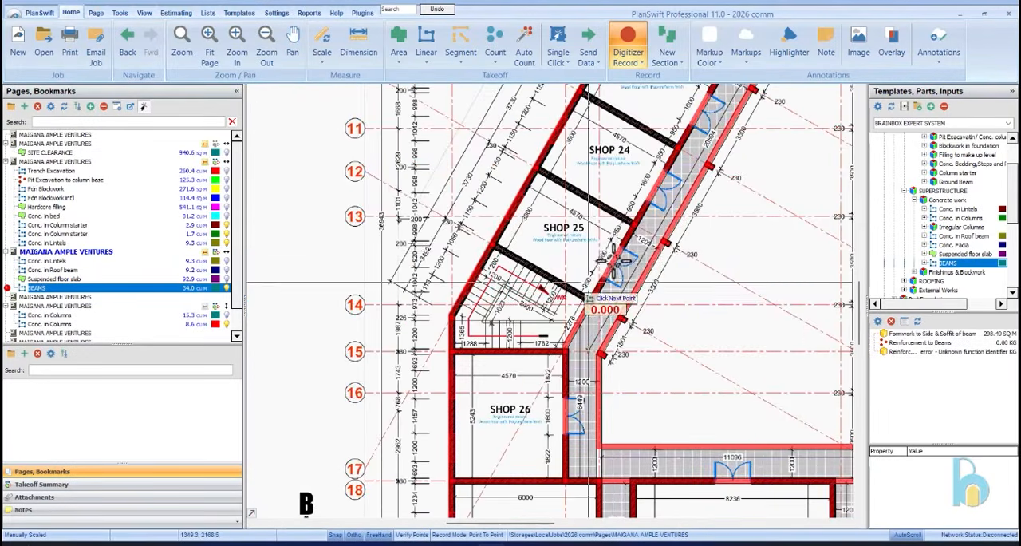
{"action": "scroll", "coordinate": [587, 299], "scroll_direction": "up", "scroll_amount": 3}
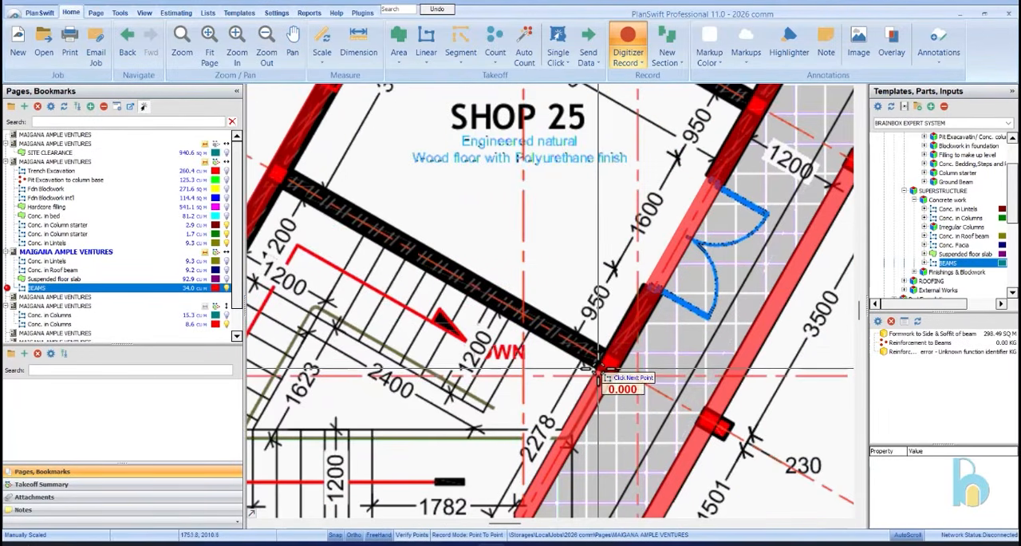
{"action": "left_click", "coordinate": [279, 190]}
Add a beam section about 4.6 m long along the partition wall between Shops 25 and 24
{"action": "scroll", "coordinate": [467, 285], "scroll_direction": "down", "scroll_amount": 3}
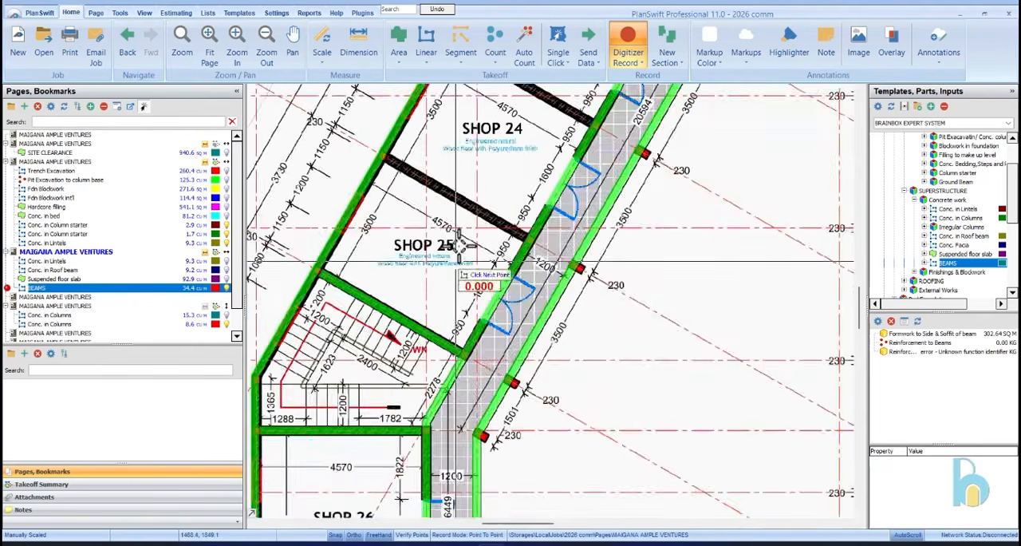
{"action": "scroll", "coordinate": [536, 292], "scroll_direction": "up", "scroll_amount": 4}
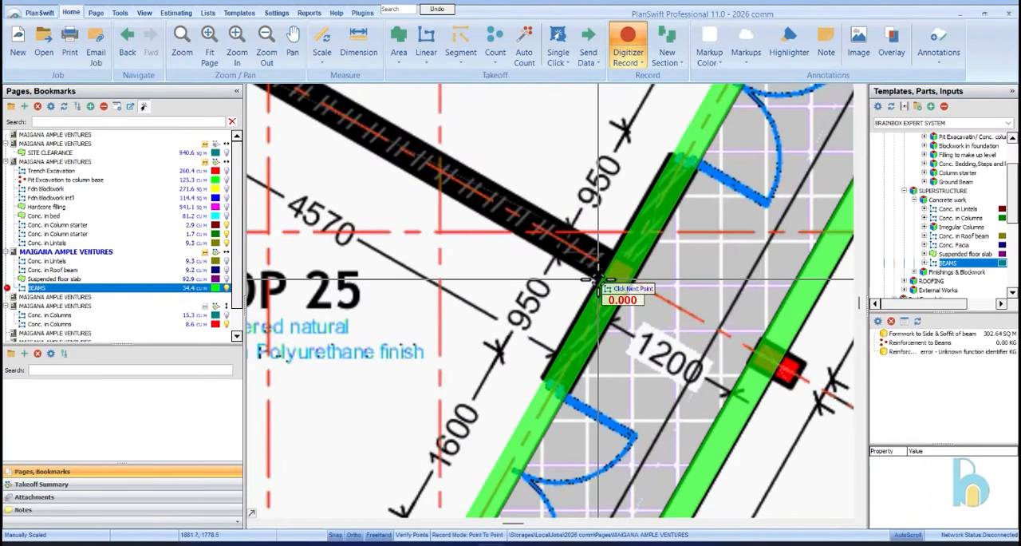
{"action": "scroll", "coordinate": [599, 281], "scroll_direction": "down", "scroll_amount": 3}
{"action": "scroll", "coordinate": [422, 172], "scroll_direction": "up", "scroll_amount": 4}
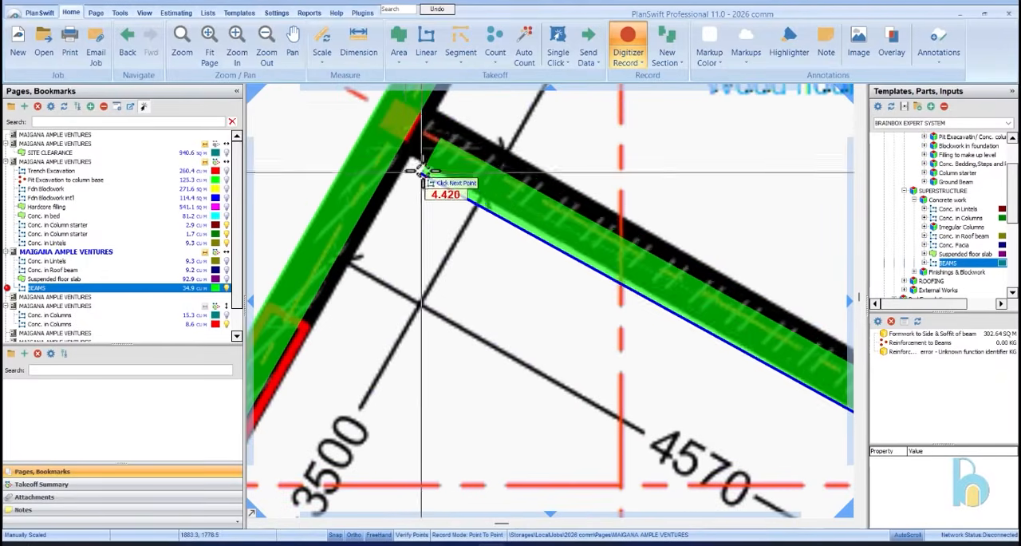
{"action": "left_click", "coordinate": [399, 145]}
Add a beam section about 4.6 m long along the partition wall between Shops 24 and 23
{"action": "scroll", "coordinate": [399, 145], "scroll_direction": "down", "scroll_amount": 4}
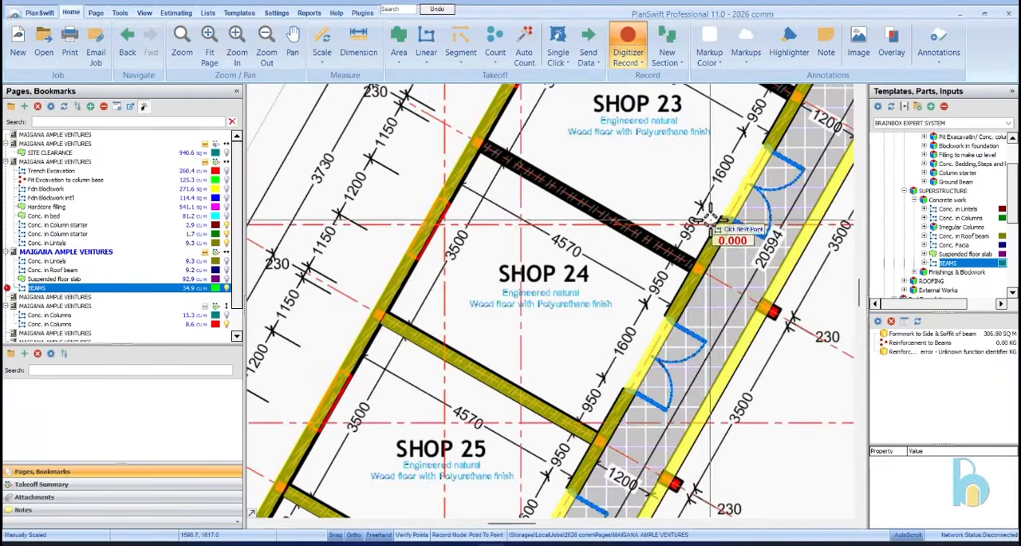
{"action": "scroll", "coordinate": [682, 227], "scroll_direction": "up", "scroll_amount": 4}
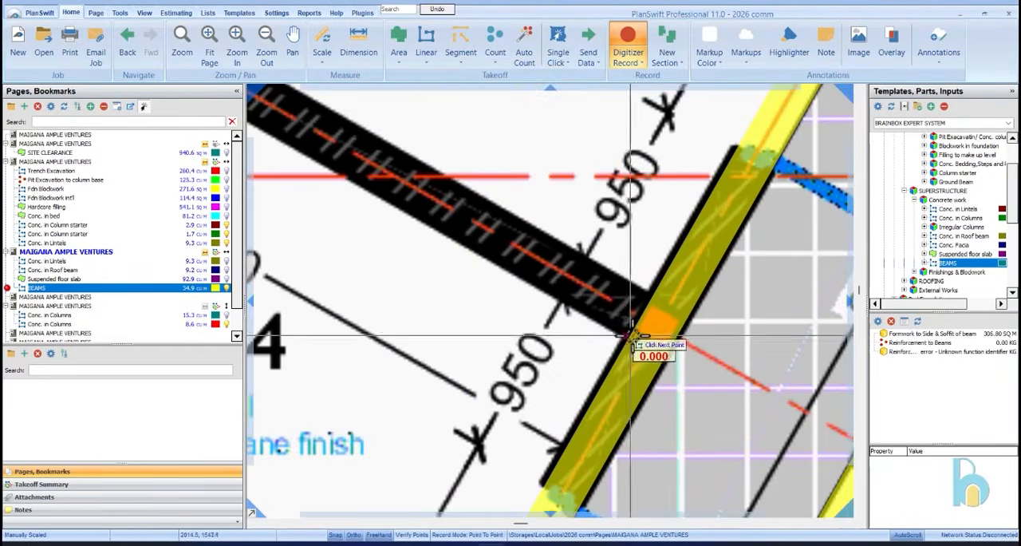
{"action": "scroll", "coordinate": [624, 335], "scroll_direction": "down", "scroll_amount": 4}
{"action": "scroll", "coordinate": [471, 176], "scroll_direction": "up", "scroll_amount": 4}
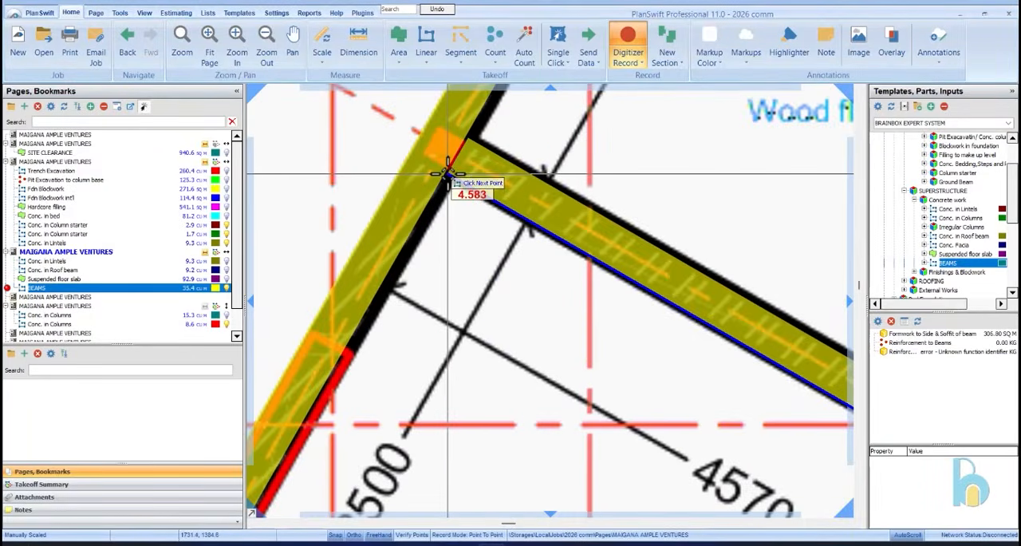
{"action": "left_click", "coordinate": [448, 172]}
Add a beam section about 4.6 m long along the partition wall between Shops 23 and 22
{"action": "scroll", "coordinate": [581, 274], "scroll_direction": "down", "scroll_amount": 4}
{"action": "scroll", "coordinate": [597, 239], "scroll_direction": "up", "scroll_amount": 4}
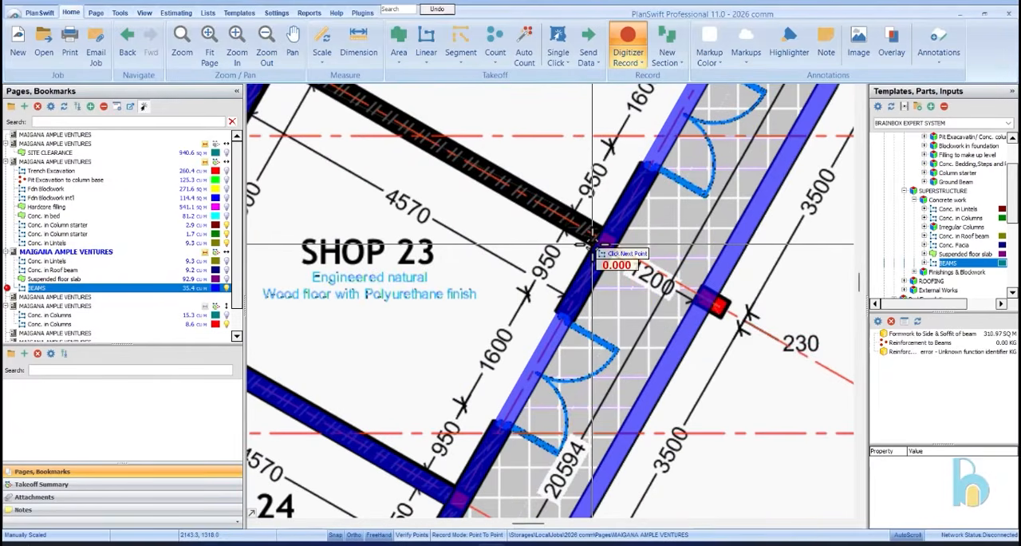
{"action": "scroll", "coordinate": [598, 220], "scroll_direction": "down", "scroll_amount": 4}
{"action": "scroll", "coordinate": [576, 212], "scroll_direction": "up", "scroll_amount": 4}
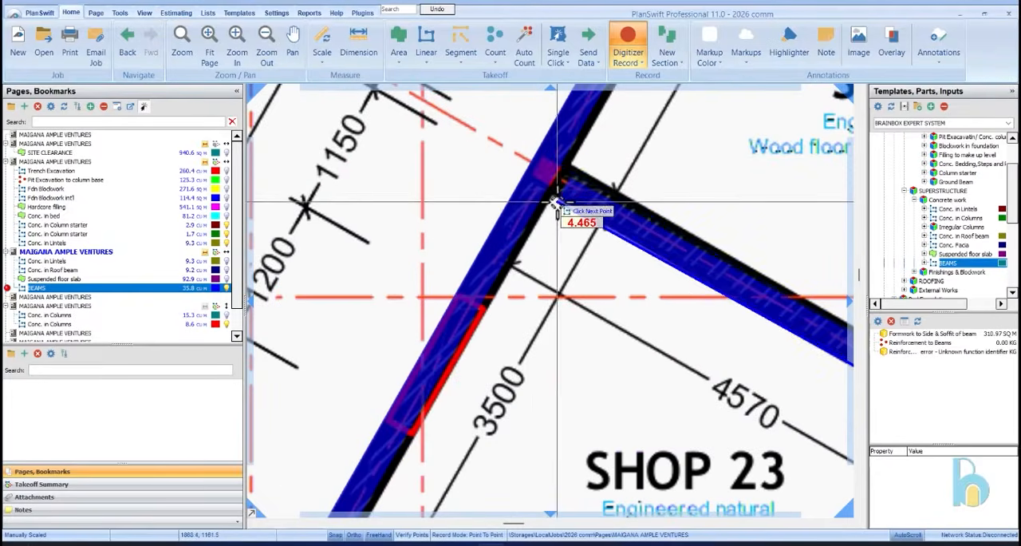
{"action": "left_click", "coordinate": [550, 190]}
Add a beam section about 4.6 m long along the partition wall between Shops 22 and 21
{"action": "scroll", "coordinate": [633, 205], "scroll_direction": "down", "scroll_amount": 4}
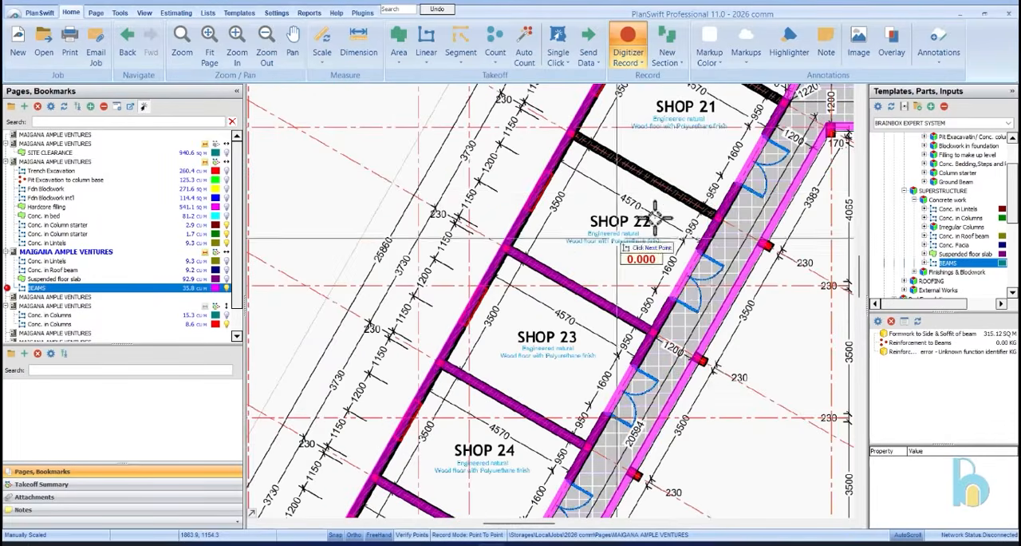
{"action": "scroll", "coordinate": [721, 212], "scroll_direction": "up", "scroll_amount": 4}
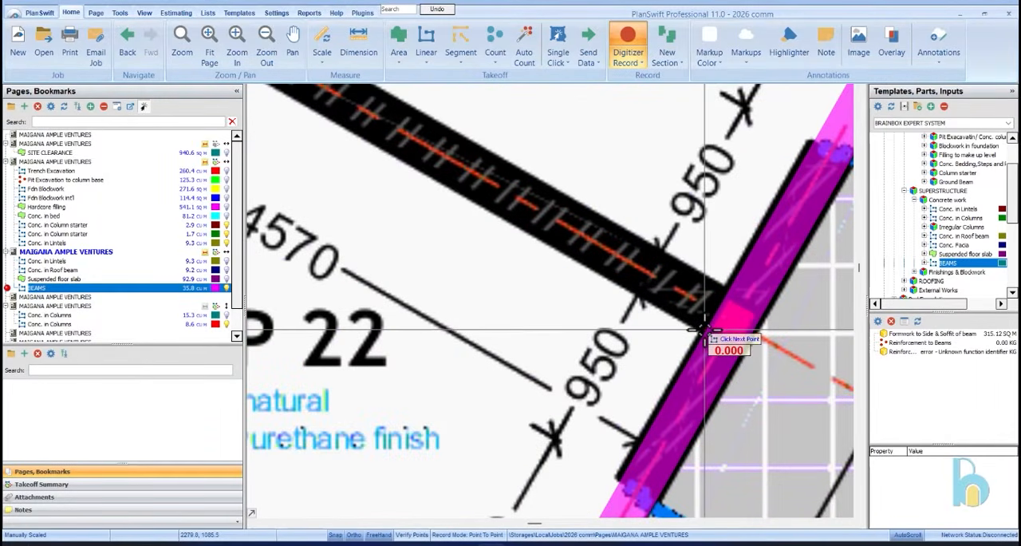
{"action": "scroll", "coordinate": [558, 219], "scroll_direction": "down", "scroll_amount": 4}
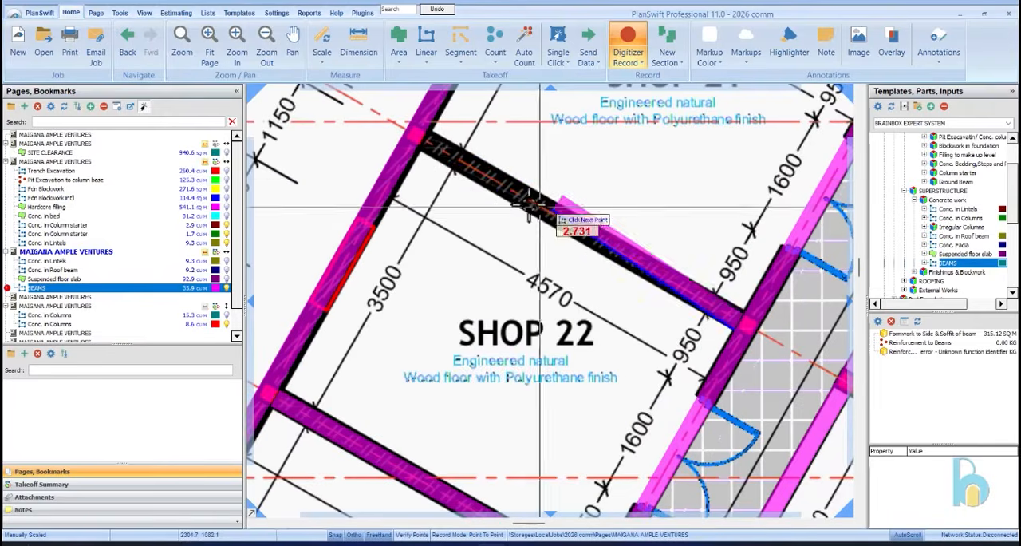
{"action": "scroll", "coordinate": [434, 171], "scroll_direction": "up", "scroll_amount": 4}
{"action": "left_click", "coordinate": [423, 152]}
Add a beam section about 4.6 m long along the slanted wall between Shop 21 and the staircase
{"action": "scroll", "coordinate": [508, 209], "scroll_direction": "down", "scroll_amount": 4}
{"action": "scroll", "coordinate": [610, 153], "scroll_direction": "up", "scroll_amount": 4}
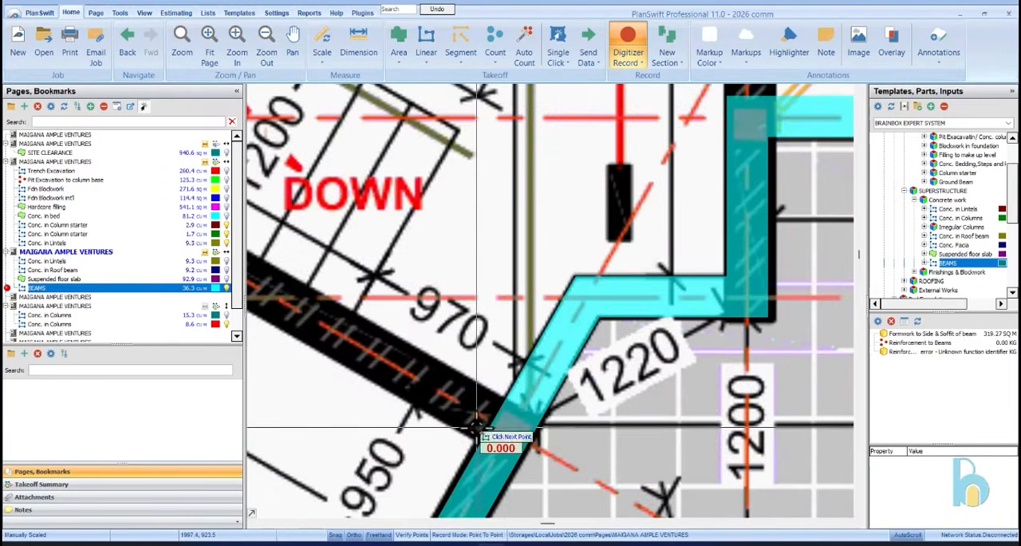
{"action": "scroll", "coordinate": [478, 439], "scroll_direction": "down", "scroll_amount": 4}
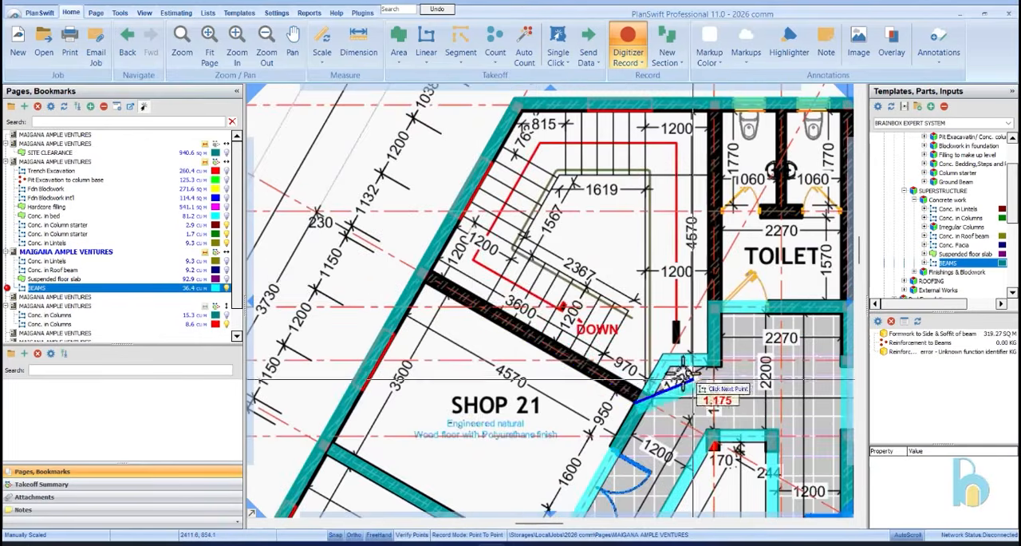
{"action": "scroll", "coordinate": [414, 293], "scroll_direction": "up", "scroll_amount": 4}
{"action": "left_click", "coordinate": [414, 292]}
Add a beam section along the wall between the upper staircase and the toilet, from the toilet's corridor wall to the outer wall
{"action": "scroll", "coordinate": [410, 301], "scroll_direction": "down", "scroll_amount": 4}
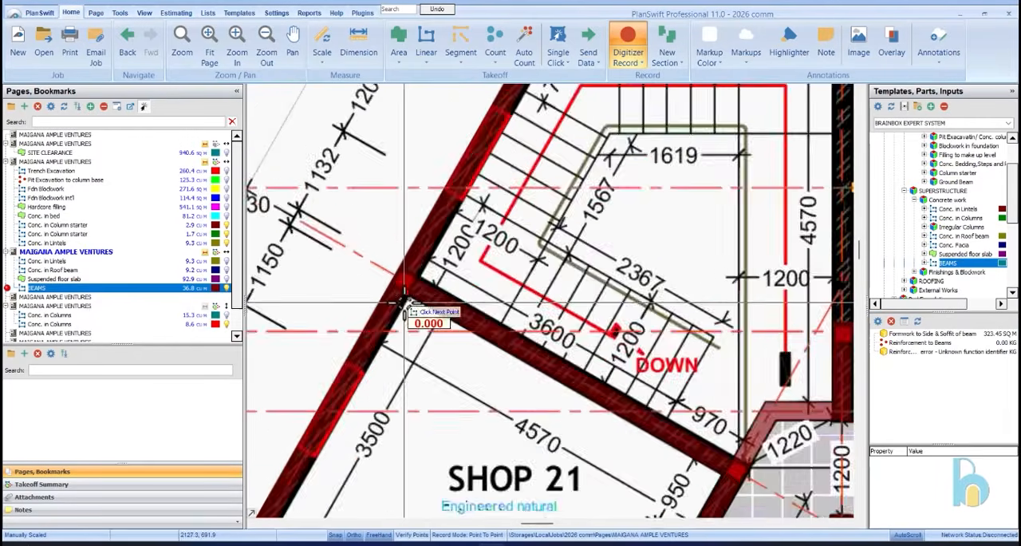
{"action": "scroll", "coordinate": [724, 343], "scroll_direction": "up", "scroll_amount": 4}
{"action": "scroll", "coordinate": [694, 329], "scroll_direction": "down", "scroll_amount": 4}
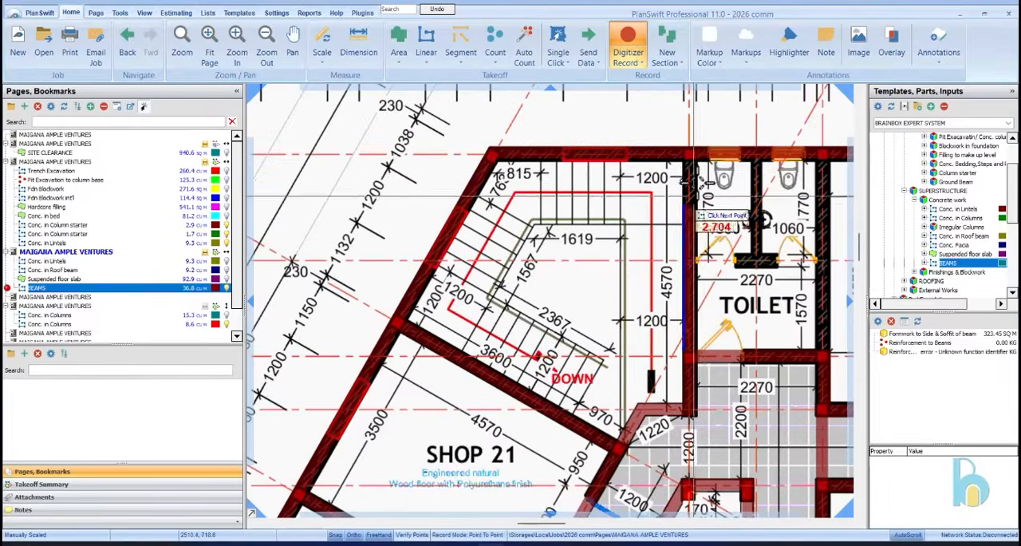
{"action": "scroll", "coordinate": [692, 151], "scroll_direction": "up", "scroll_amount": 4}
{"action": "scroll", "coordinate": [693, 149], "scroll_direction": "up", "scroll_amount": 4}
{"action": "left_click", "coordinate": [662, 216]}
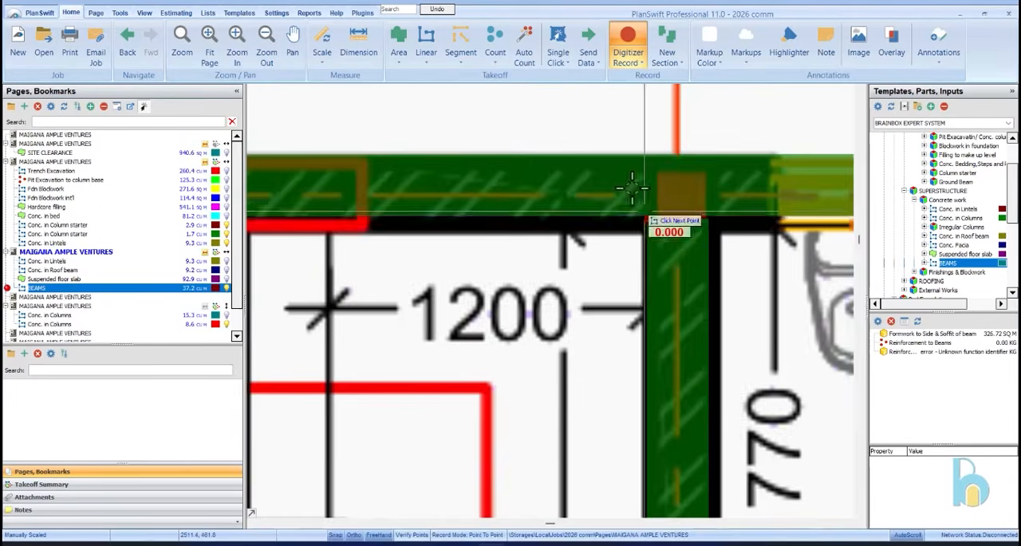
Add a beam section about 3.6 m long along the wall between the toilet and Shop 20
{"action": "scroll", "coordinate": [786, 307], "scroll_direction": "down", "scroll_amount": 4}
{"action": "scroll", "coordinate": [795, 383], "scroll_direction": "down", "scroll_amount": 2}
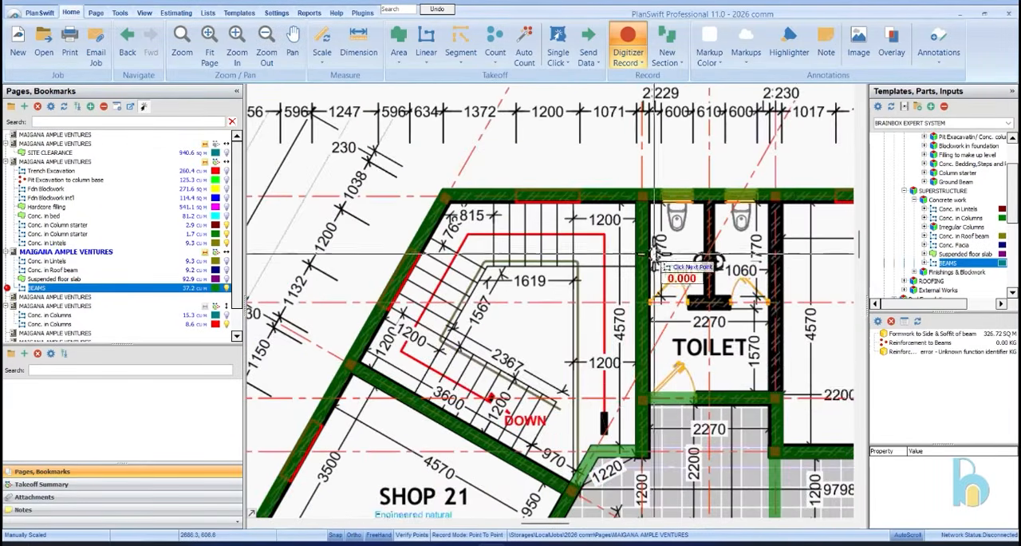
{"action": "scroll", "coordinate": [790, 391], "scroll_direction": "up", "scroll_amount": 3}
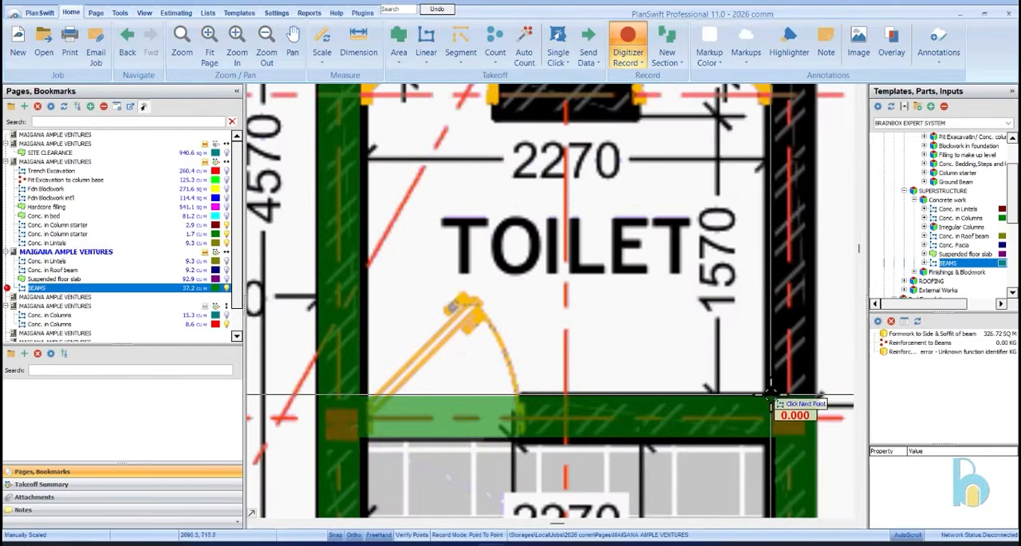
{"action": "scroll", "coordinate": [772, 397], "scroll_direction": "down", "scroll_amount": 2}
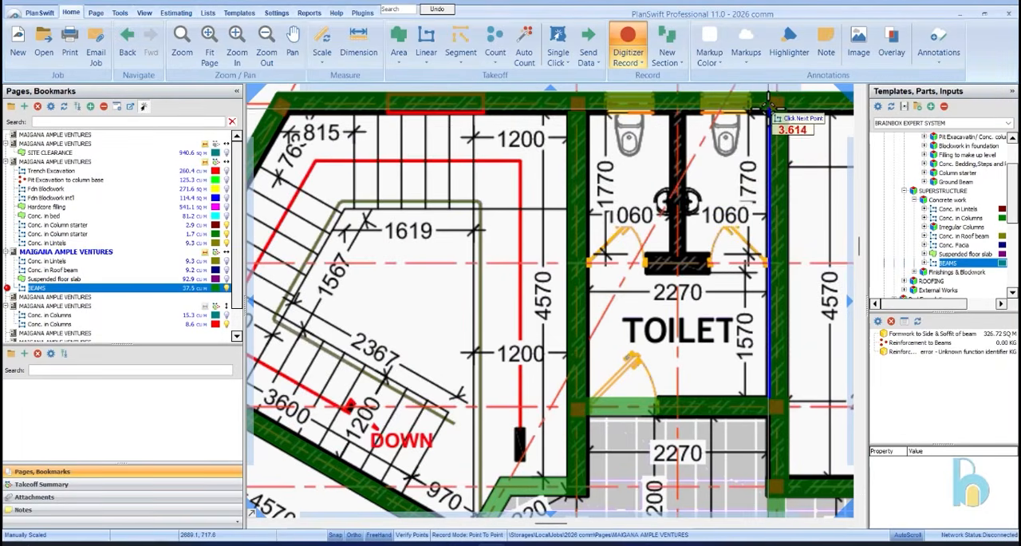
{"action": "scroll", "coordinate": [769, 112], "scroll_direction": "down", "scroll_amount": 4}
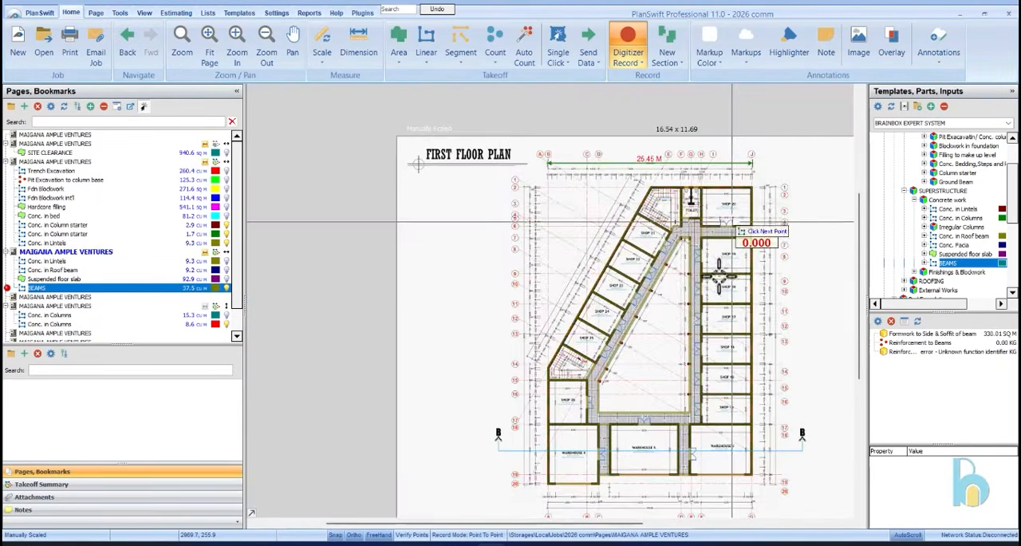
Add a beam section across the toilet's width along the WC cubicle front line and finish recording the beams
{"action": "scroll", "coordinate": [694, 368], "scroll_direction": "up", "scroll_amount": 4}
{"action": "scroll", "coordinate": [725, 379], "scroll_direction": "down", "scroll_amount": 3}
{"action": "scroll", "coordinate": [738, 385], "scroll_direction": "up", "scroll_amount": 3}
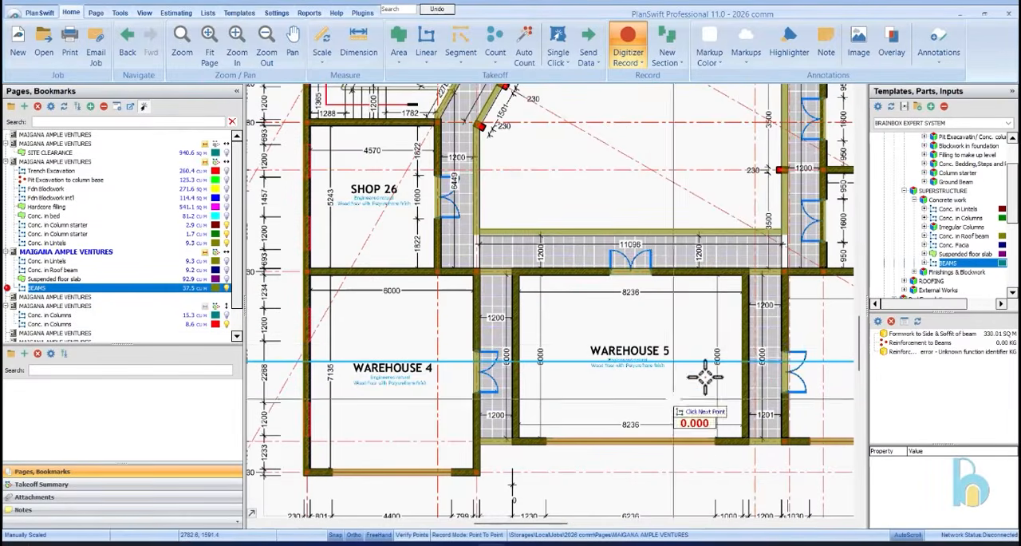
{"action": "scroll", "coordinate": [711, 360], "scroll_direction": "down", "scroll_amount": 3}
{"action": "scroll", "coordinate": [695, 359], "scroll_direction": "up", "scroll_amount": 2}
{"action": "scroll", "coordinate": [726, 212], "scroll_direction": "down", "scroll_amount": 2}
{"action": "scroll", "coordinate": [627, 241], "scroll_direction": "up", "scroll_amount": 5}
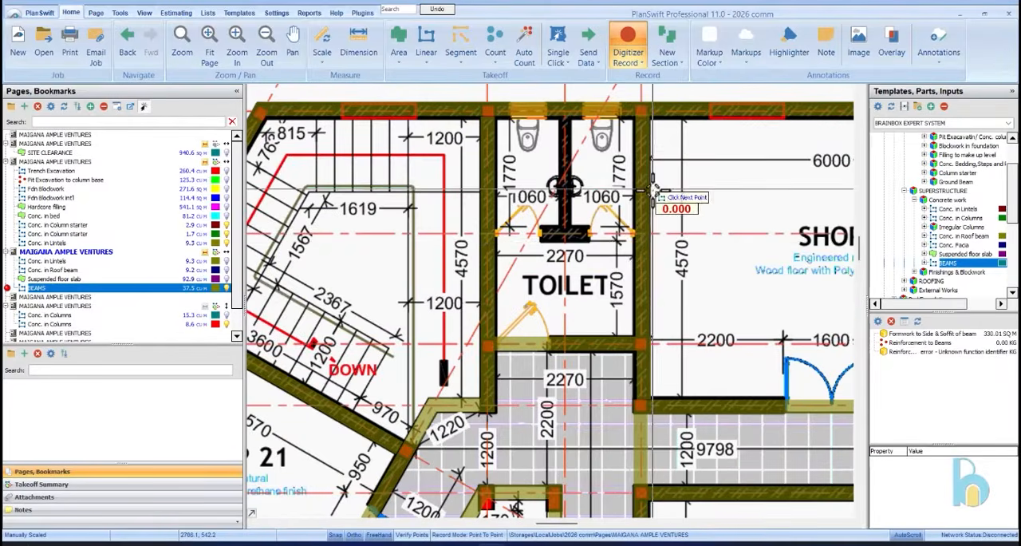
{"action": "scroll", "coordinate": [627, 241], "scroll_direction": "up", "scroll_amount": 2}
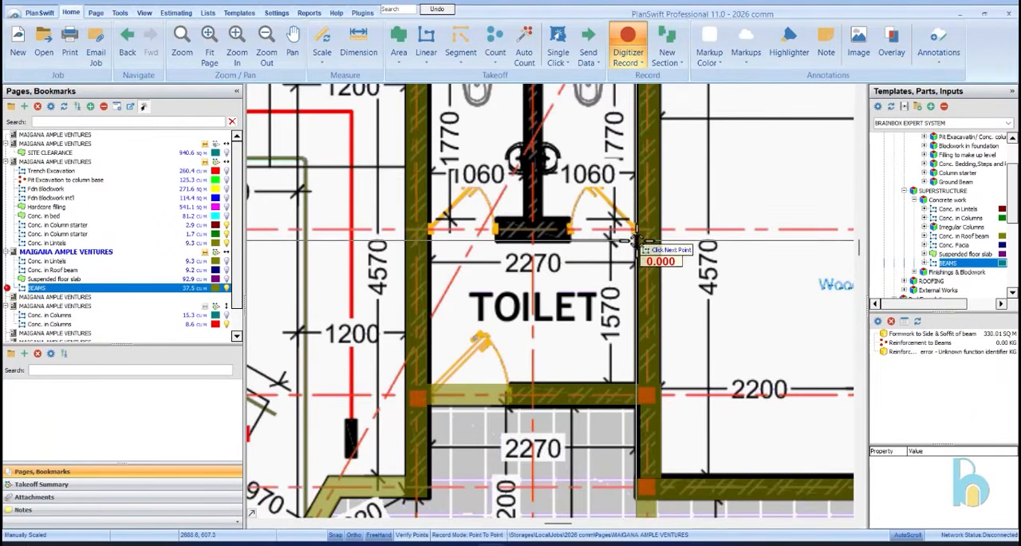
{"action": "scroll", "coordinate": [494, 235], "scroll_direction": "down", "scroll_amount": 1}
{"action": "scroll", "coordinate": [479, 234], "scroll_direction": "up", "scroll_amount": 1}
{"action": "left_click", "coordinate": [438, 247]}
{"action": "scroll", "coordinate": [438, 247], "scroll_direction": "down", "scroll_amount": 4}
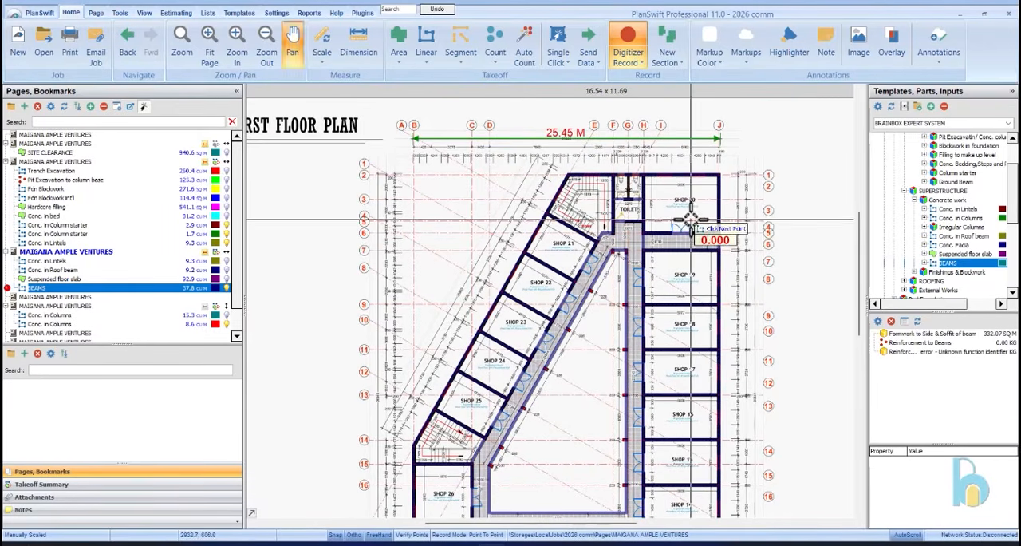
{"action": "right_click", "coordinate": [688, 207]}
{"action": "left_click", "coordinate": [705, 236]}
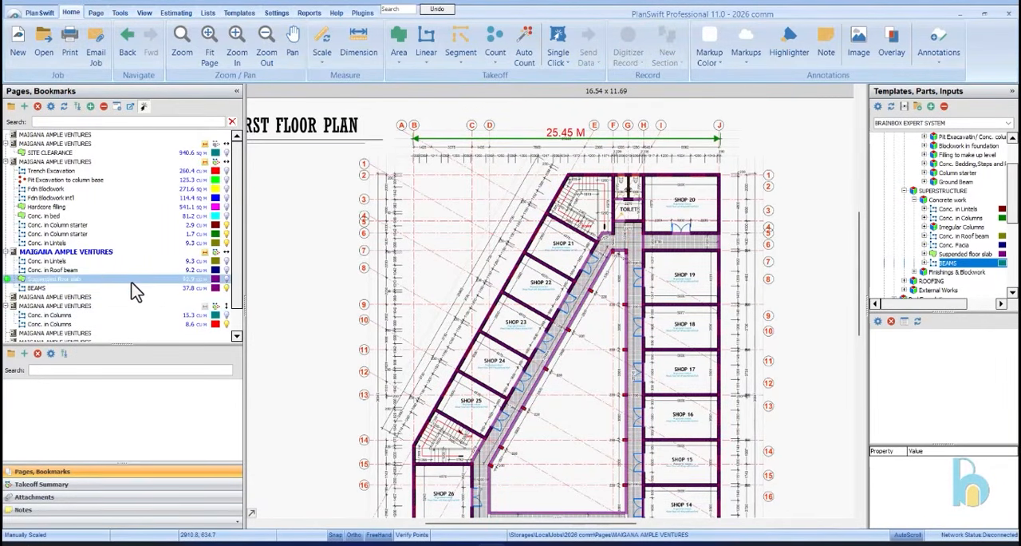
Set the beam reinforcement, top and bottom, to two straight 16 mm bars of 1.577 kg, five 0.60 m laps, two 0.20 m bends and 0.05 m cover
{"action": "left_click", "coordinate": [127, 484]}
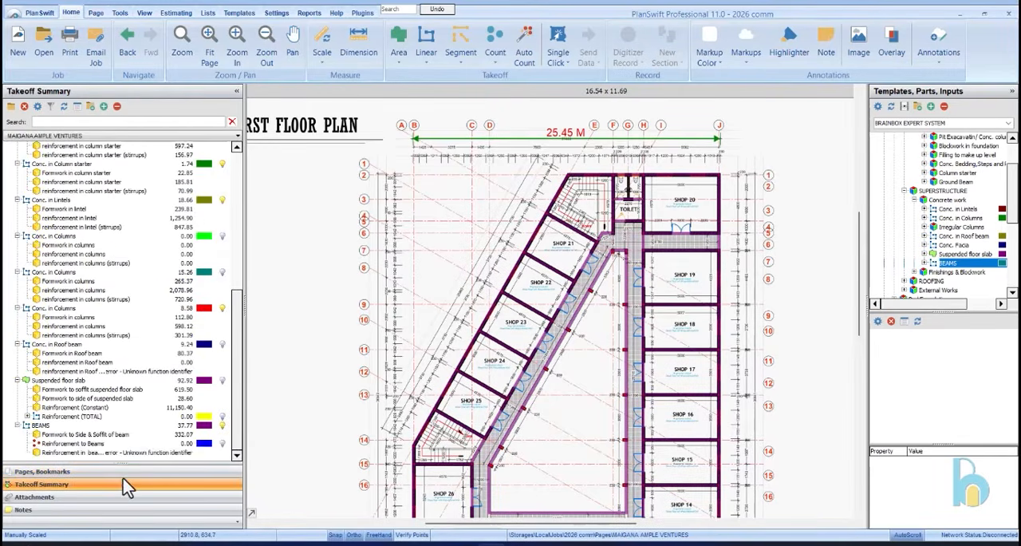
{"action": "left_click", "coordinate": [106, 444]}
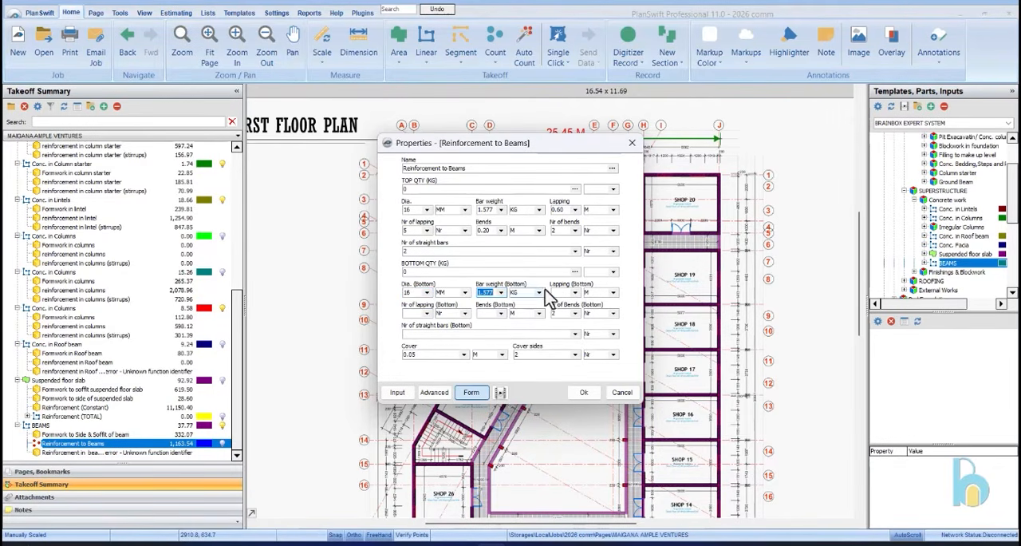
{"action": "left_click", "coordinate": [483, 350]}
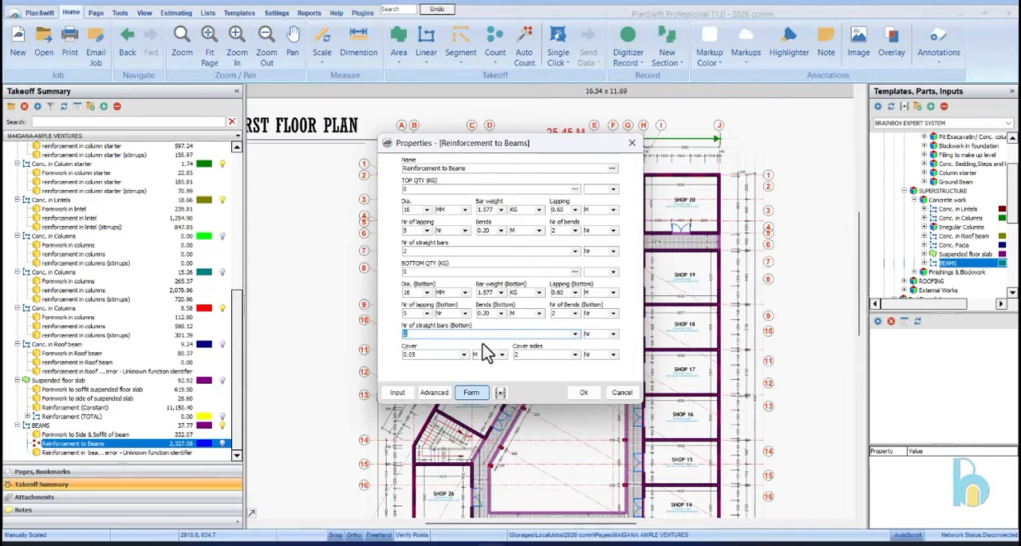
{"action": "left_click", "coordinate": [580, 395]}
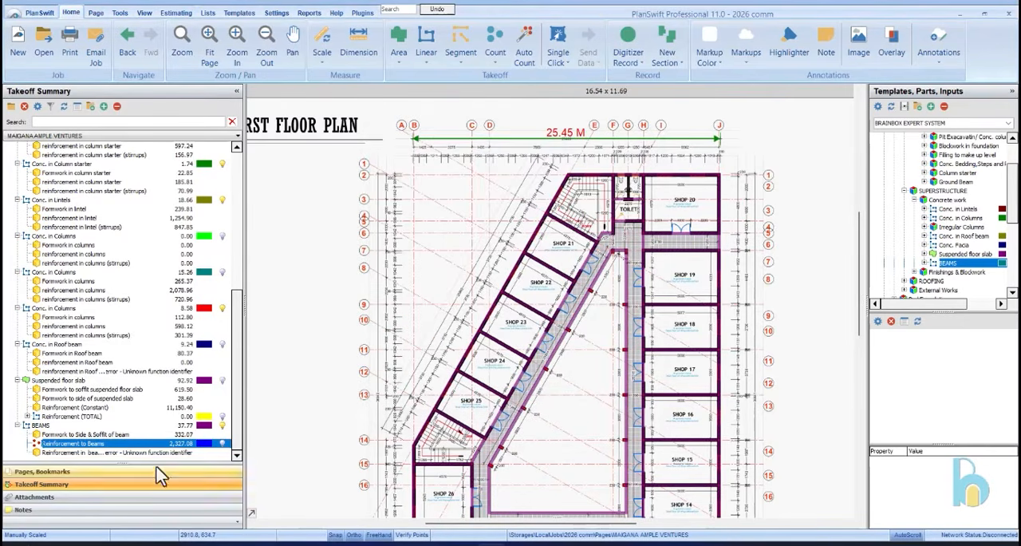
Fill in the bar diameter, bar weight, spacing, hooks and cover for the beam stirrup reinforcement
{"action": "left_click", "coordinate": [156, 452]}
{"action": "double_click", "coordinate": [156, 453]}
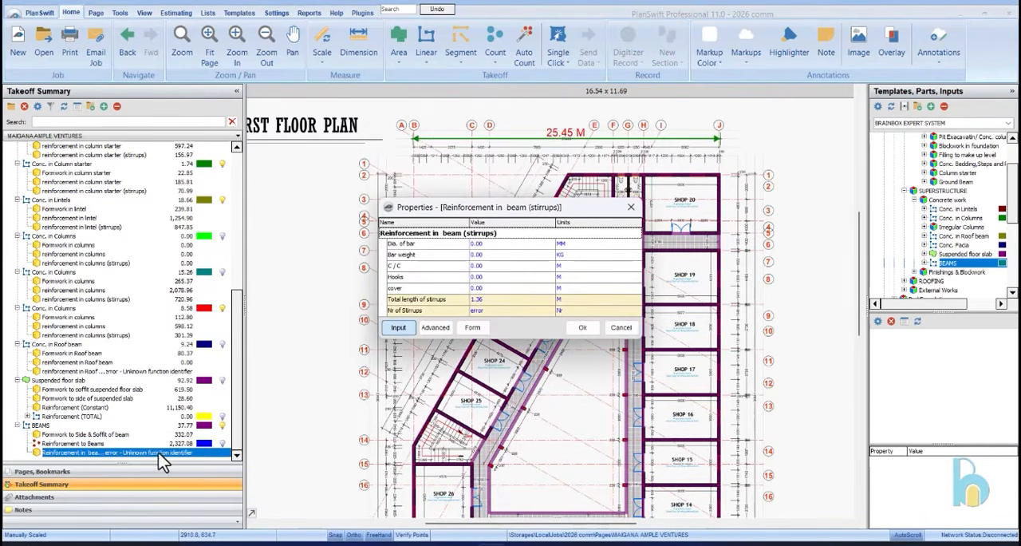
{"action": "left_click", "coordinate": [474, 329]}
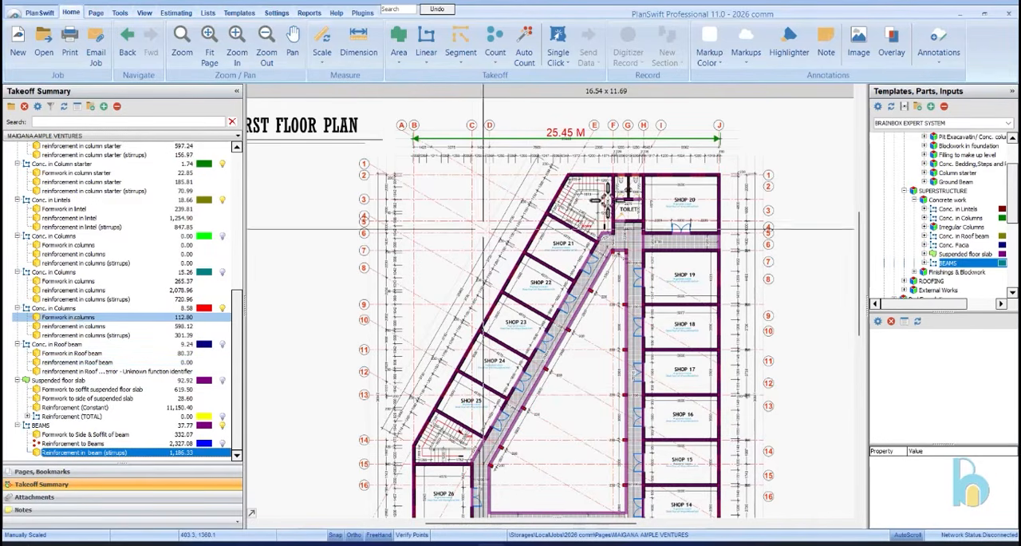
Examine the measured beams across the First Floor Plan's shops, corridors and warehouses
{"action": "scroll", "coordinate": [569, 159], "scroll_direction": "down", "scroll_amount": 2}
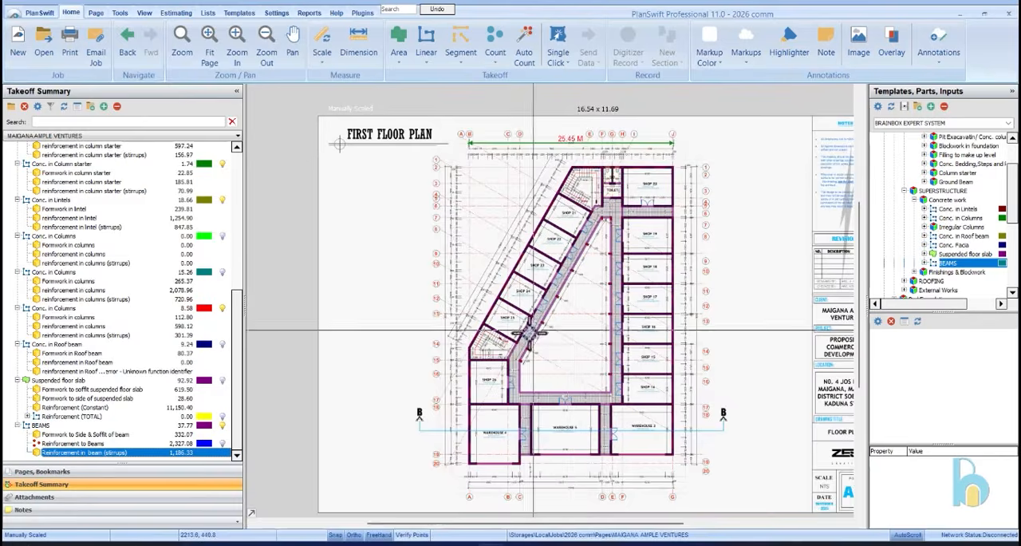
{"action": "scroll", "coordinate": [506, 270], "scroll_direction": "up", "scroll_amount": 2}
{"action": "scroll", "coordinate": [521, 191], "scroll_direction": "down", "scroll_amount": 2}
{"action": "scroll", "coordinate": [552, 237], "scroll_direction": "up", "scroll_amount": 2}
{"action": "scroll", "coordinate": [582, 267], "scroll_direction": "down", "scroll_amount": 2}
{"action": "scroll", "coordinate": [592, 275], "scroll_direction": "up", "scroll_amount": 3}
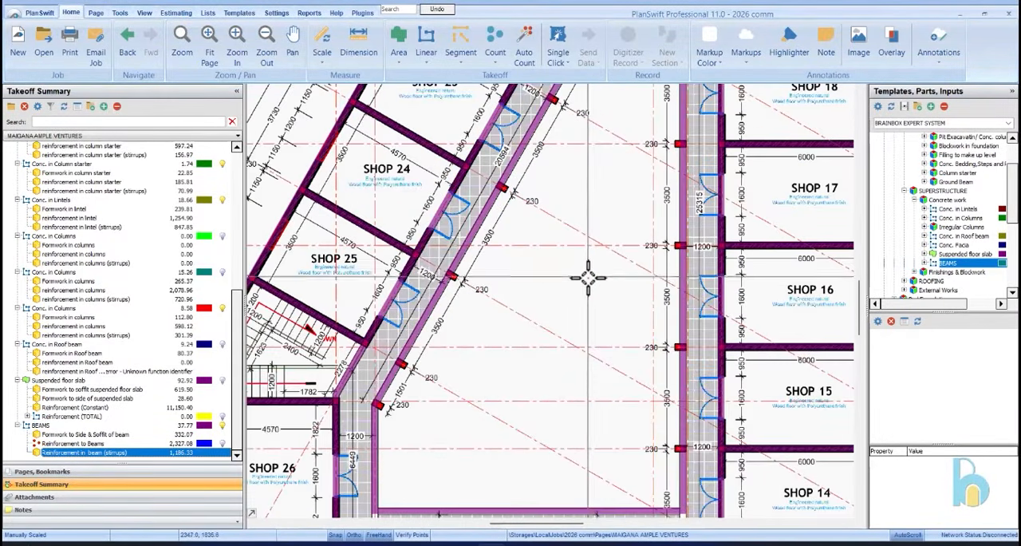
{"action": "scroll", "coordinate": [591, 275], "scroll_direction": "down", "scroll_amount": 3}
{"action": "scroll", "coordinate": [588, 279], "scroll_direction": "up", "scroll_amount": 2}
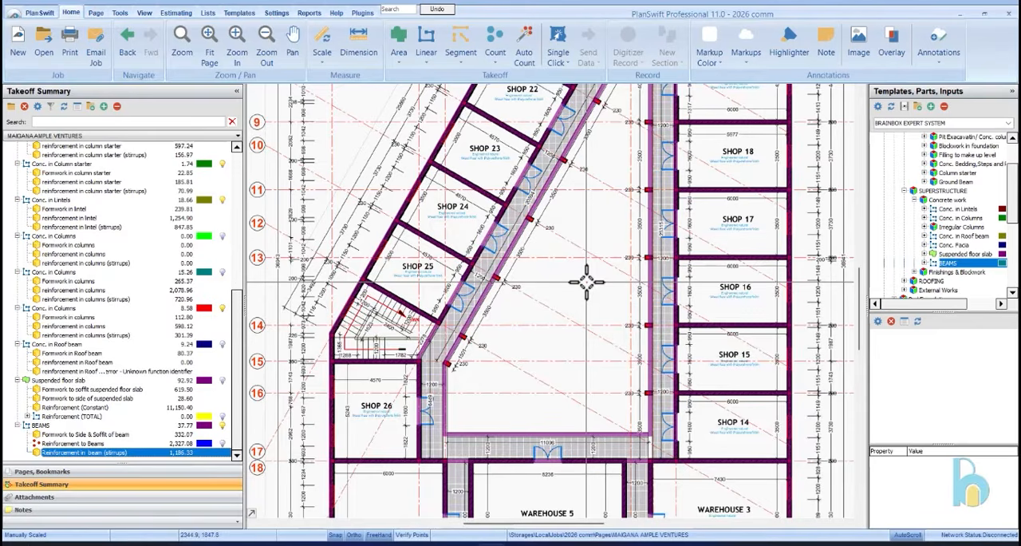
{"action": "scroll", "coordinate": [588, 279], "scroll_direction": "down", "scroll_amount": 3}
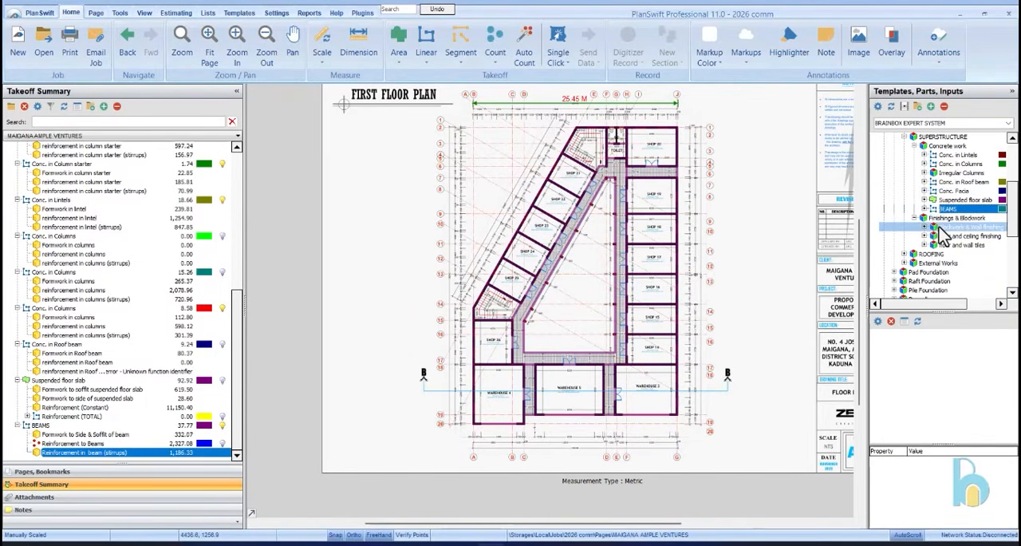
Select the Blockwork & Wall finishing template and review the earlier items in the takeoff summary
{"action": "left_click", "coordinate": [948, 228]}
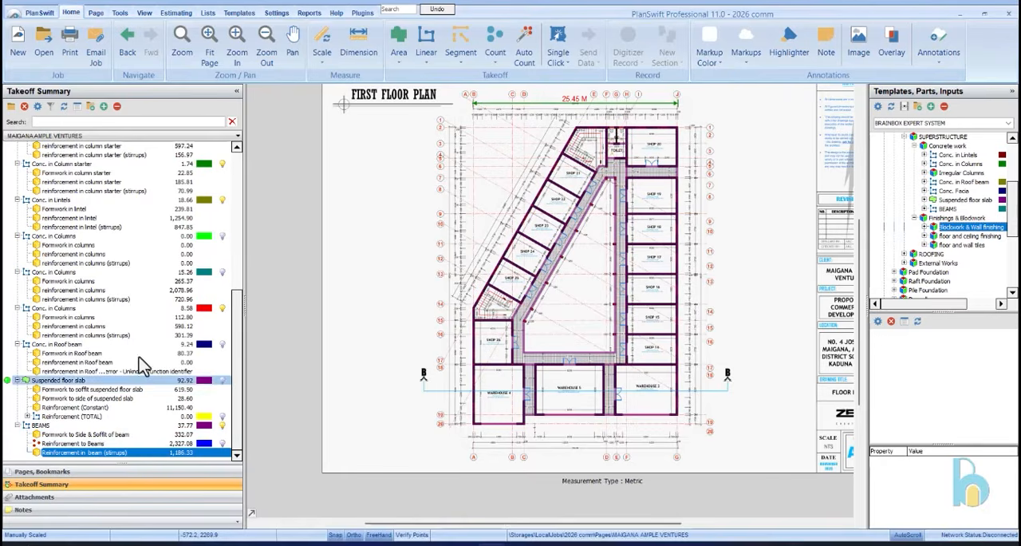
{"action": "scroll", "coordinate": [120, 379], "scroll_direction": "up", "scroll_amount": 9}
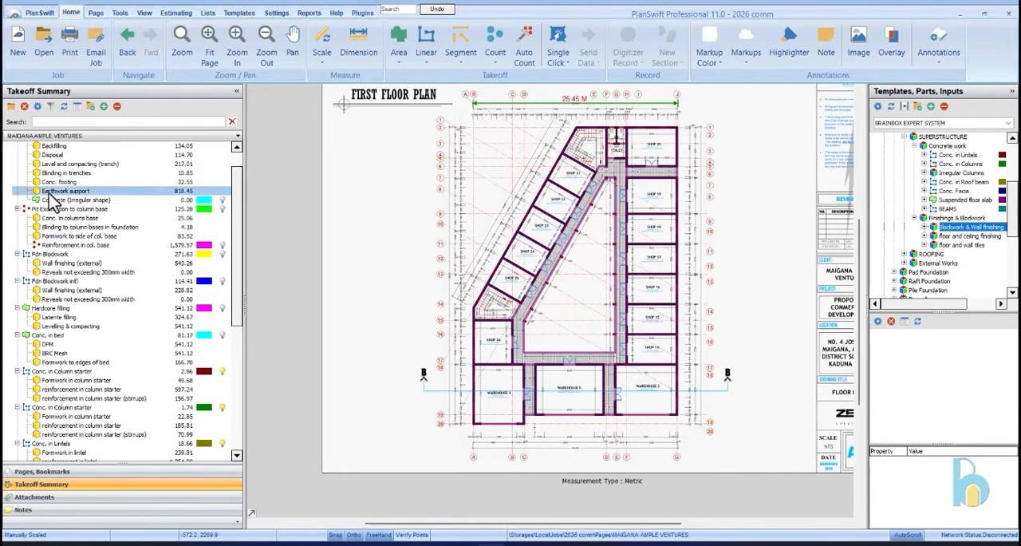
{"action": "scroll", "coordinate": [88, 240], "scroll_direction": "up", "scroll_amount": 1}
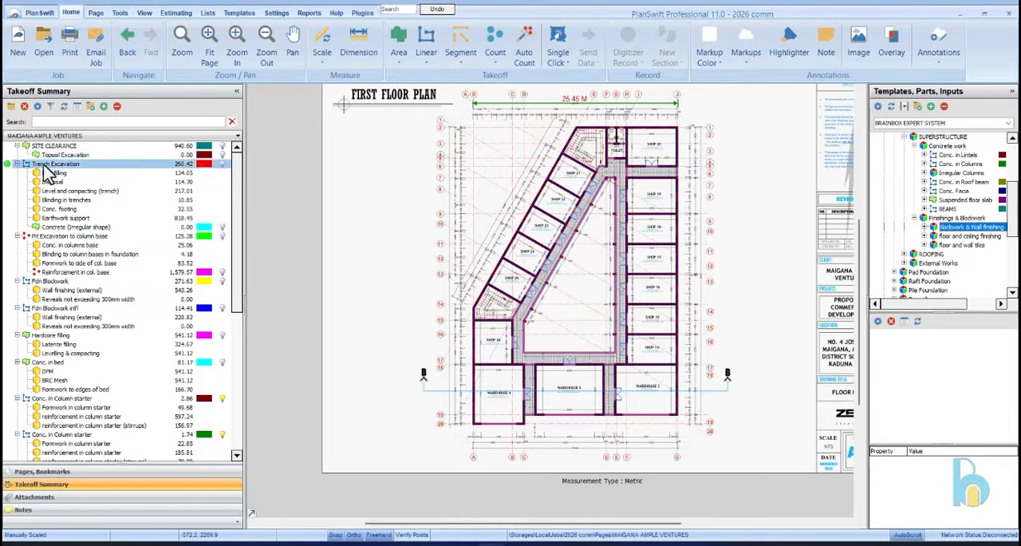
Open the Ground Floor Plan page, hide its Conc. in Lintels takeoff and show the Fdn Blockwork takeoff
{"action": "left_click", "coordinate": [94, 472]}
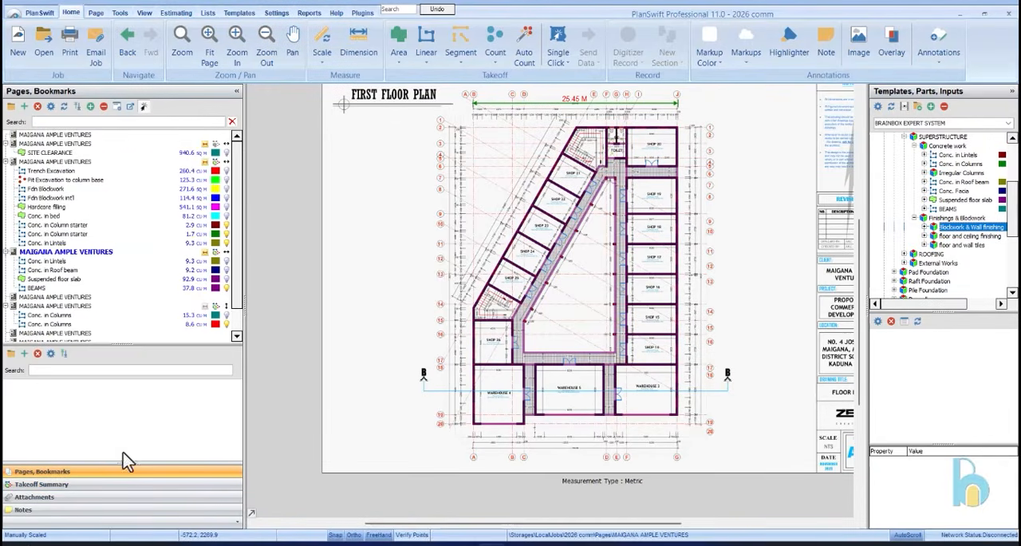
{"action": "left_click", "coordinate": [68, 162]}
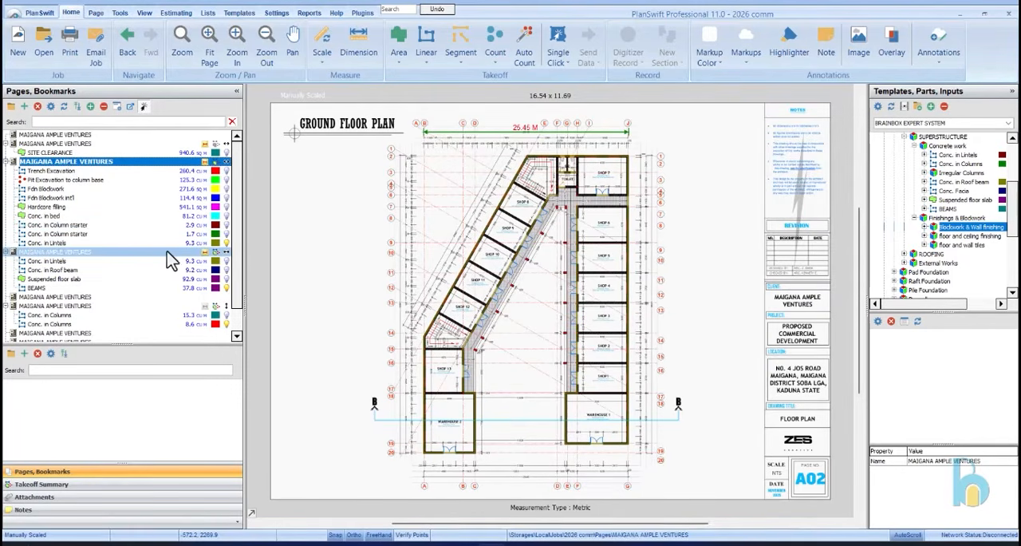
{"action": "left_click", "coordinate": [224, 241]}
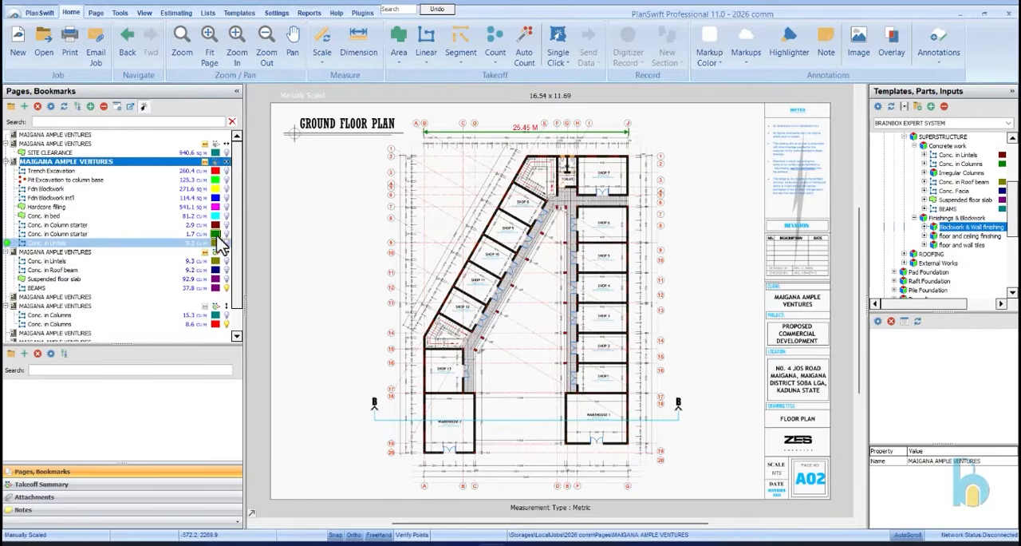
{"action": "left_click", "coordinate": [226, 190]}
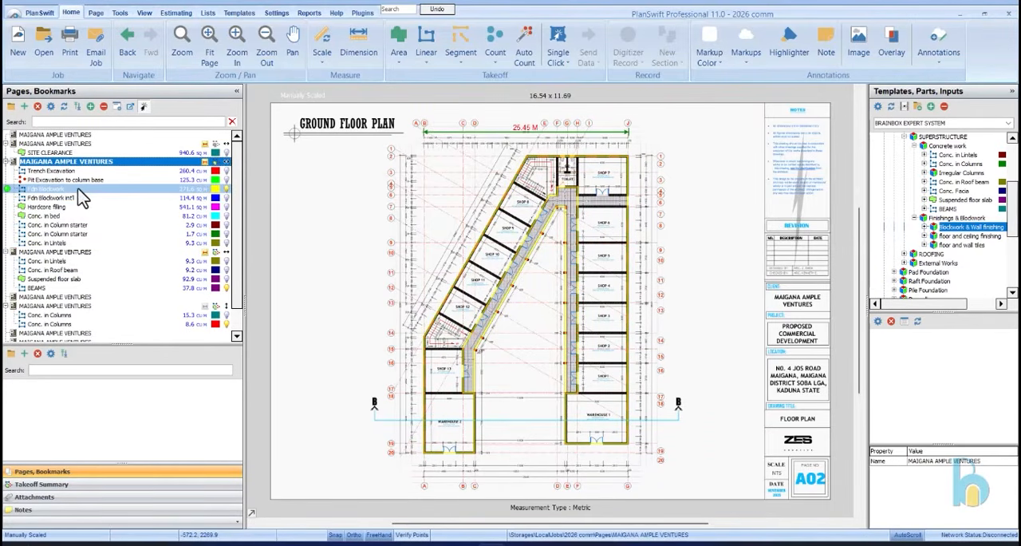
Copy the Ground Floor Plan's Fdn Blockwork sections into a new item and open the new item's properties
{"action": "left_click", "coordinate": [56, 189]}
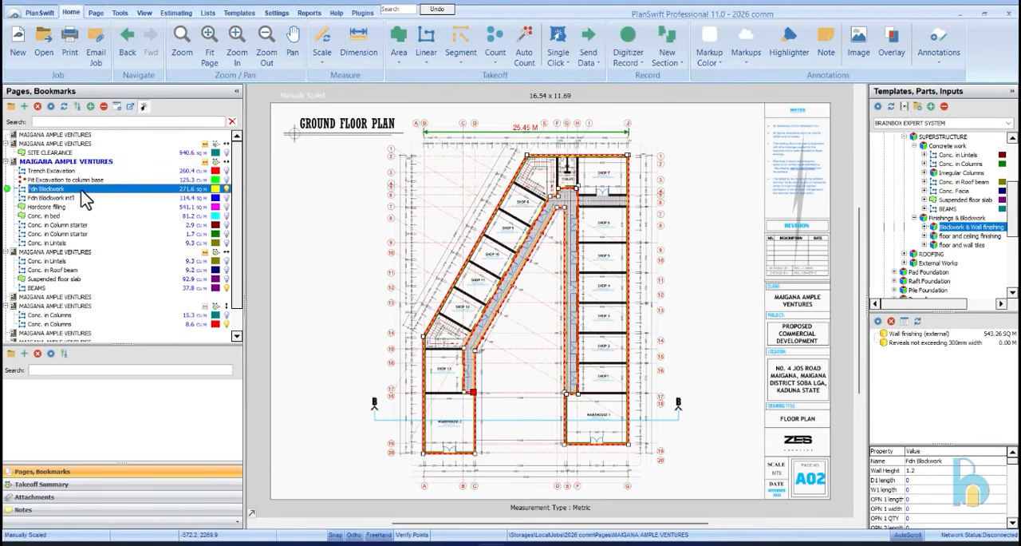
{"action": "right_click", "coordinate": [78, 190]}
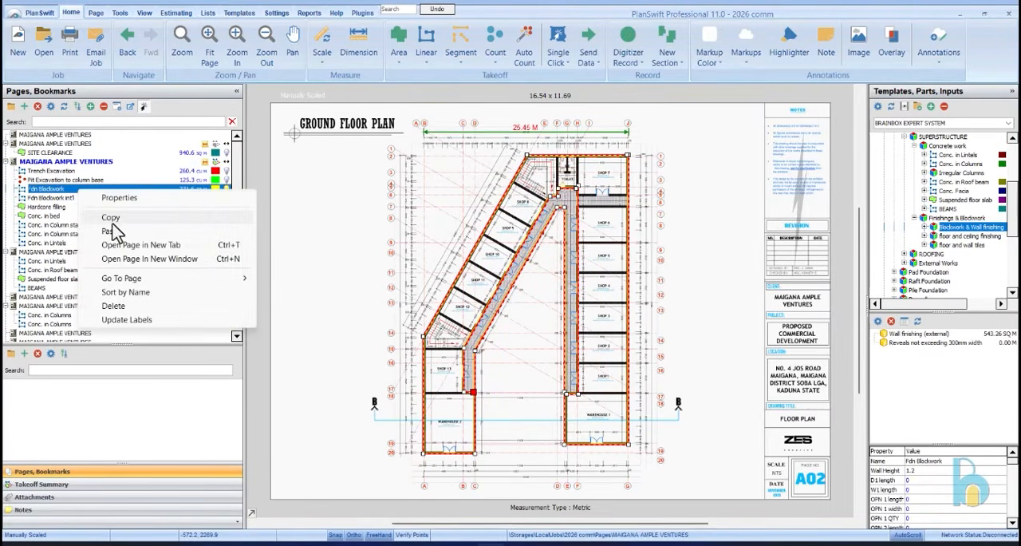
{"action": "left_click", "coordinate": [116, 231]}
{"action": "left_click", "coordinate": [85, 196]}
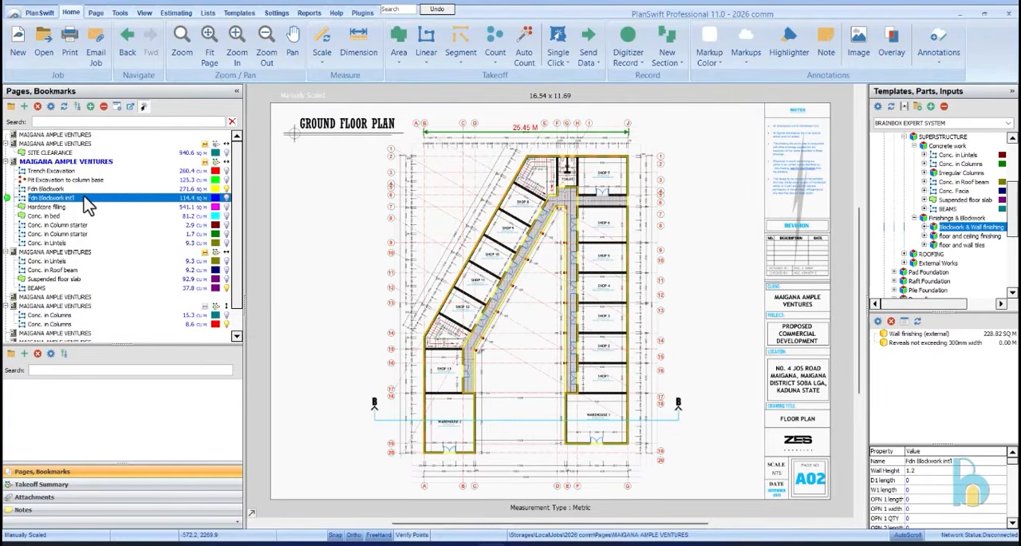
{"action": "right_click", "coordinate": [84, 196]}
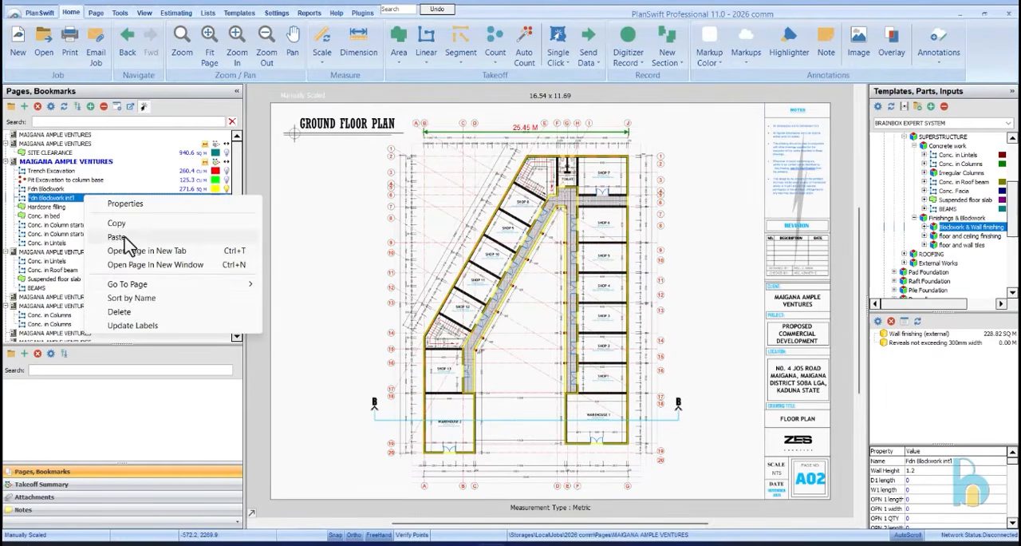
{"action": "left_click", "coordinate": [120, 237]}
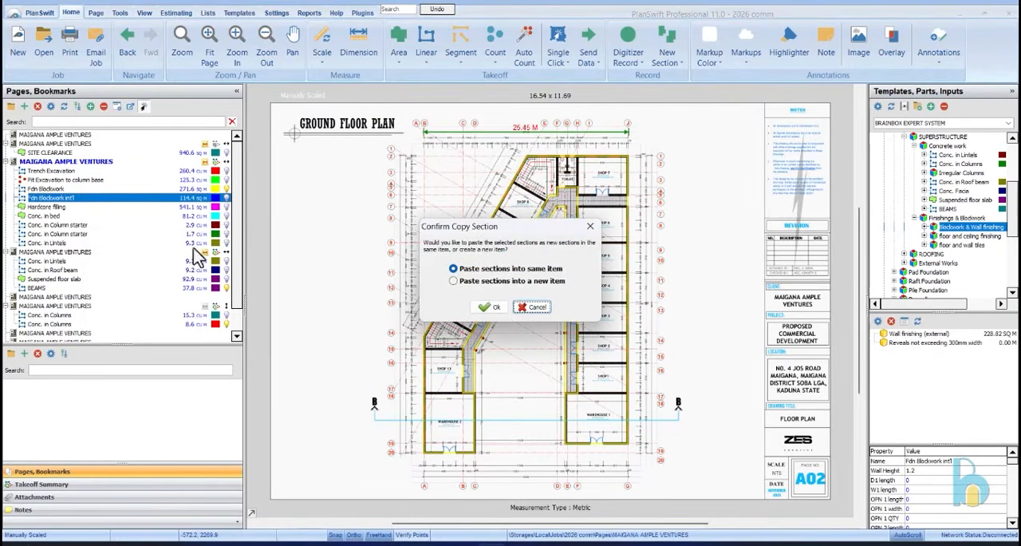
{"action": "left_click", "coordinate": [490, 307]}
{"action": "left_click", "coordinate": [112, 197]}
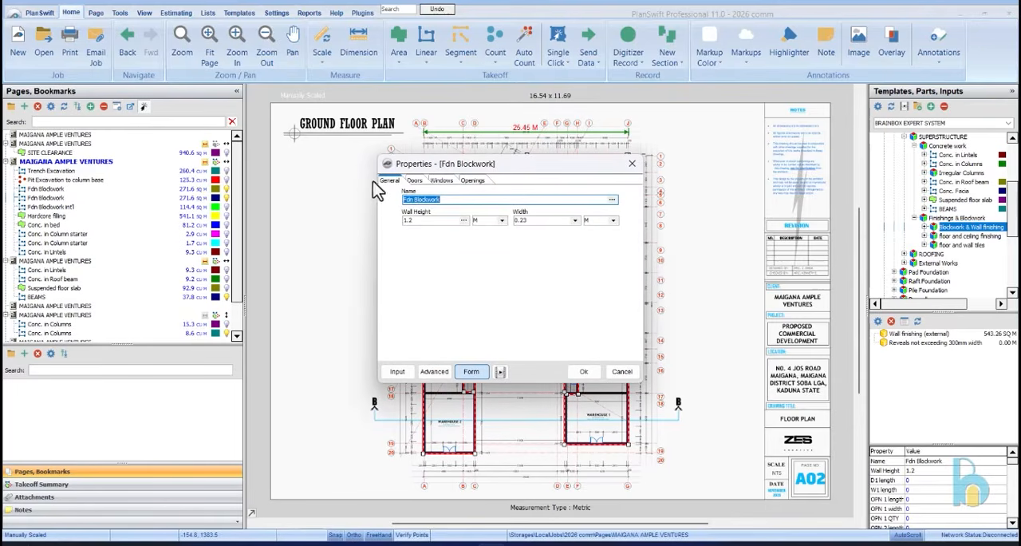
Rename the copied foundation blockwork item External Blockwork GF and set its wall height to 3.35 m
{"action": "type", "text": "External"}
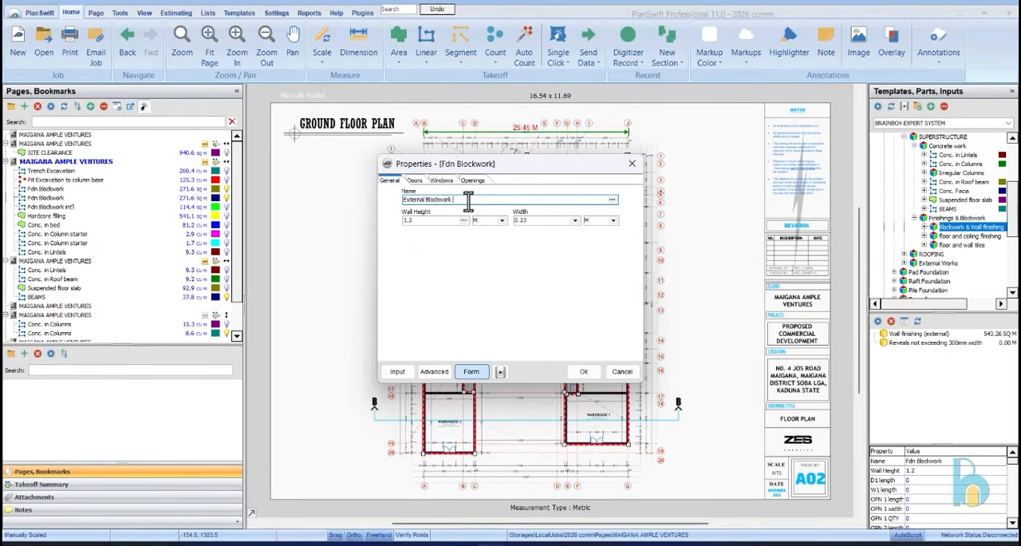
{"action": "key", "text": "Tab"}
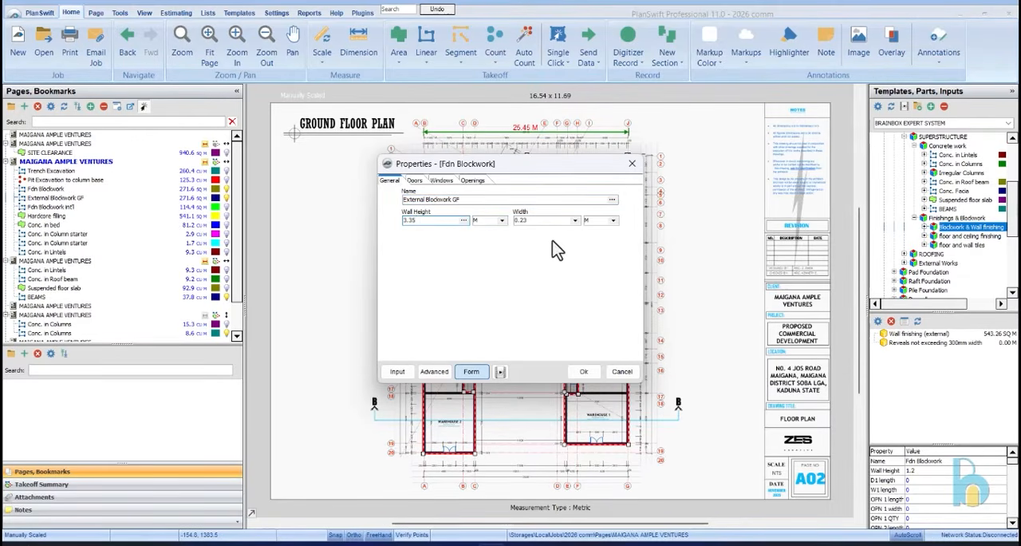
{"action": "left_click", "coordinate": [584, 376]}
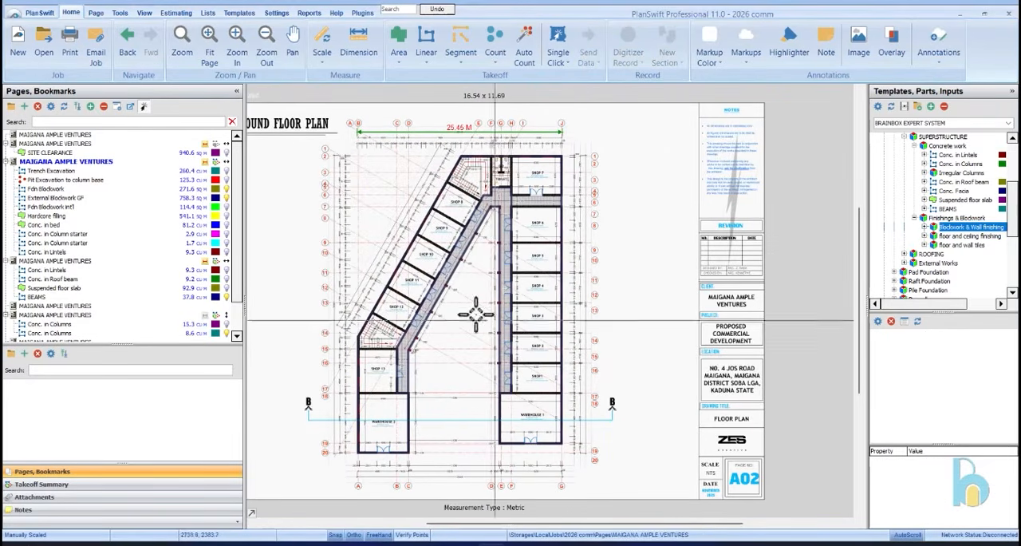
Examine the foundation blockwork outline along the corridors and in front of Shops 1 to 6
{"action": "left_click", "coordinate": [92, 191]}
{"action": "scroll", "coordinate": [502, 264], "scroll_direction": "up", "scroll_amount": 5}
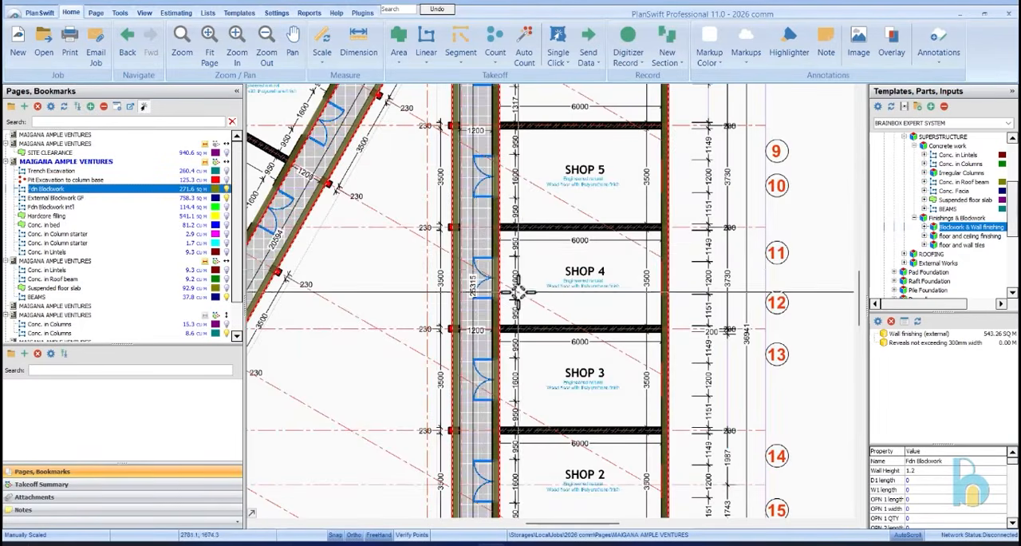
{"action": "scroll", "coordinate": [469, 263], "scroll_direction": "down", "scroll_amount": 5}
{"action": "scroll", "coordinate": [472, 254], "scroll_direction": "up", "scroll_amount": 5}
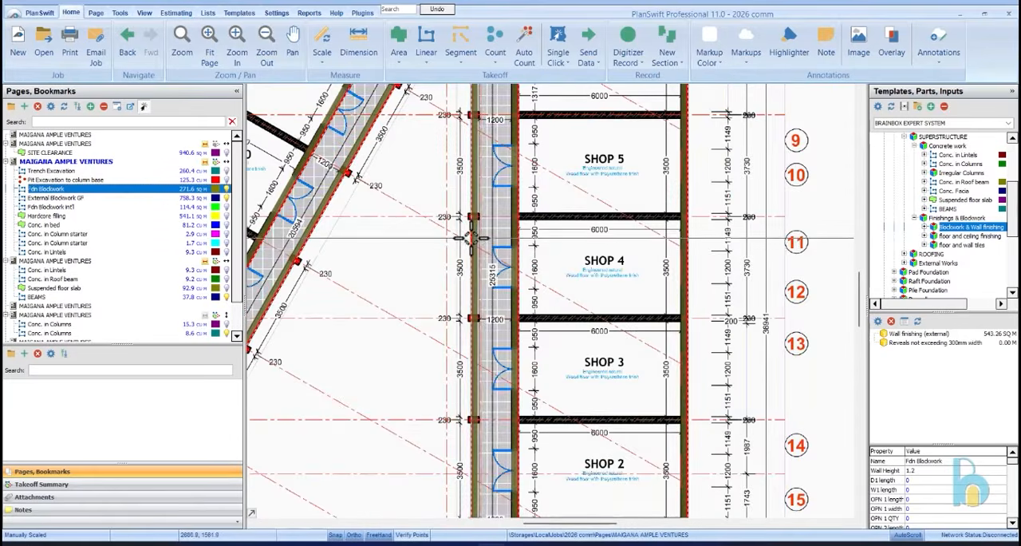
{"action": "scroll", "coordinate": [479, 260], "scroll_direction": "down", "scroll_amount": 2}
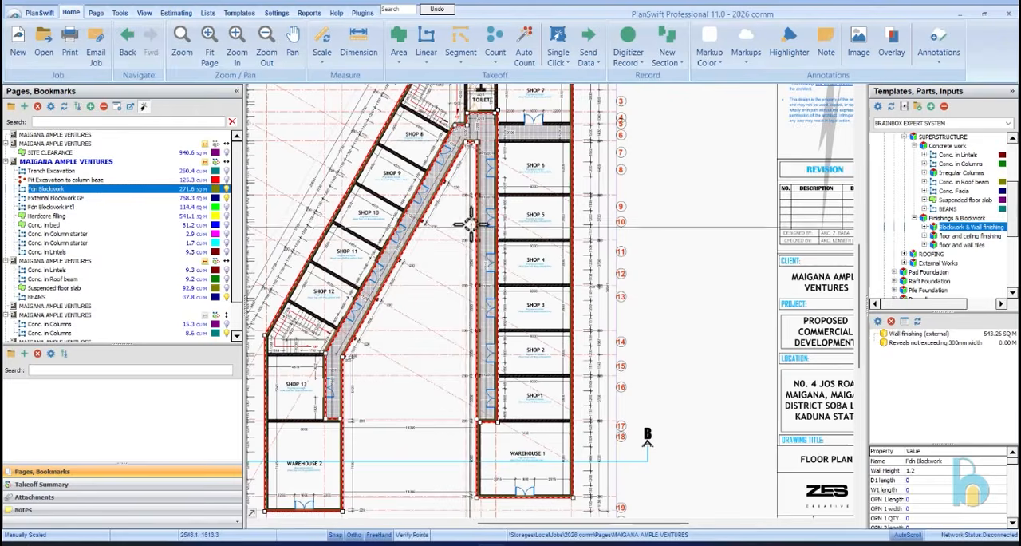
{"action": "scroll", "coordinate": [479, 183], "scroll_direction": "up", "scroll_amount": 4}
{"action": "scroll", "coordinate": [478, 183], "scroll_direction": "down", "scroll_amount": 4}
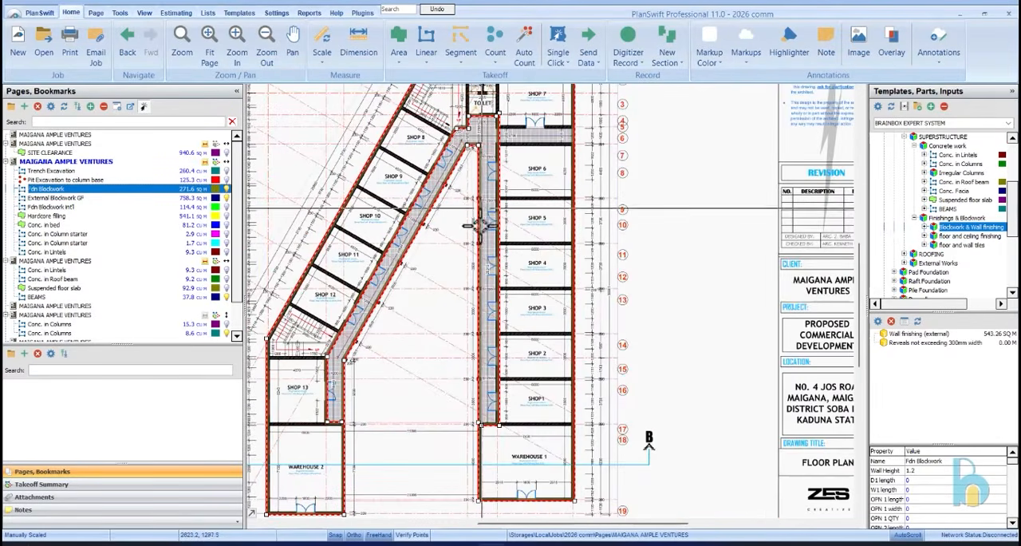
{"action": "scroll", "coordinate": [472, 275], "scroll_direction": "up", "scroll_amount": 3}
{"action": "scroll", "coordinate": [476, 281], "scroll_direction": "up", "scroll_amount": 2}
{"action": "scroll", "coordinate": [478, 278], "scroll_direction": "down", "scroll_amount": 2}
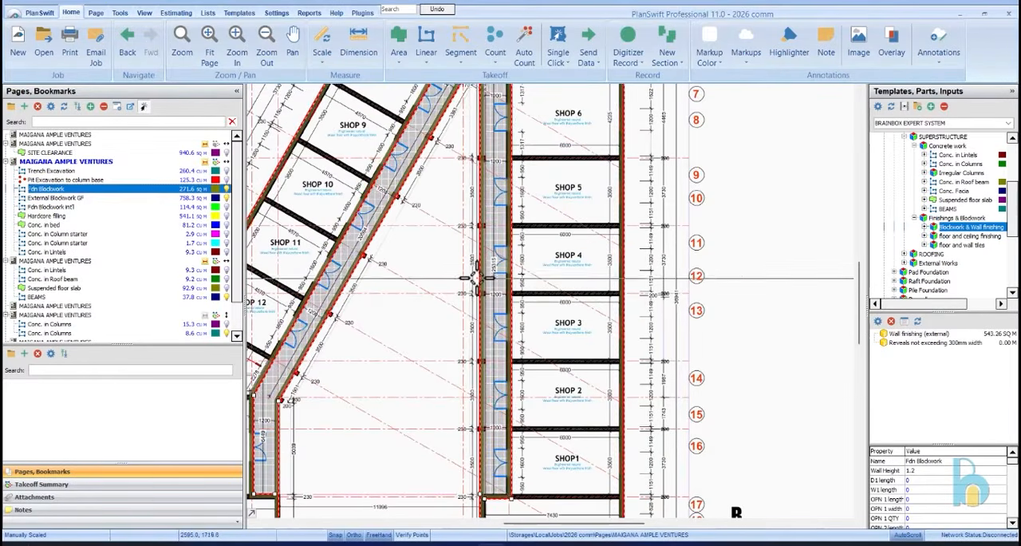
Select the External Blockwork GF outline and adjust its corner point at the corridor end beside Shop 1
{"action": "left_click", "coordinate": [482, 273]}
{"action": "left_click", "coordinate": [481, 273]}
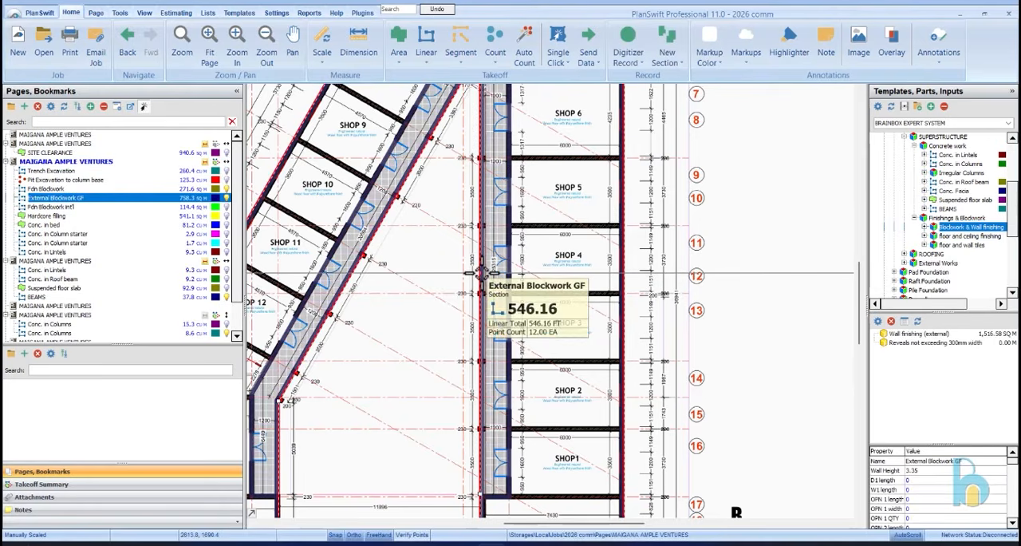
{"action": "scroll", "coordinate": [484, 300], "scroll_direction": "down", "scroll_amount": 3}
{"action": "scroll", "coordinate": [486, 323], "scroll_direction": "up", "scroll_amount": 2}
{"action": "scroll", "coordinate": [487, 323], "scroll_direction": "up", "scroll_amount": 2}
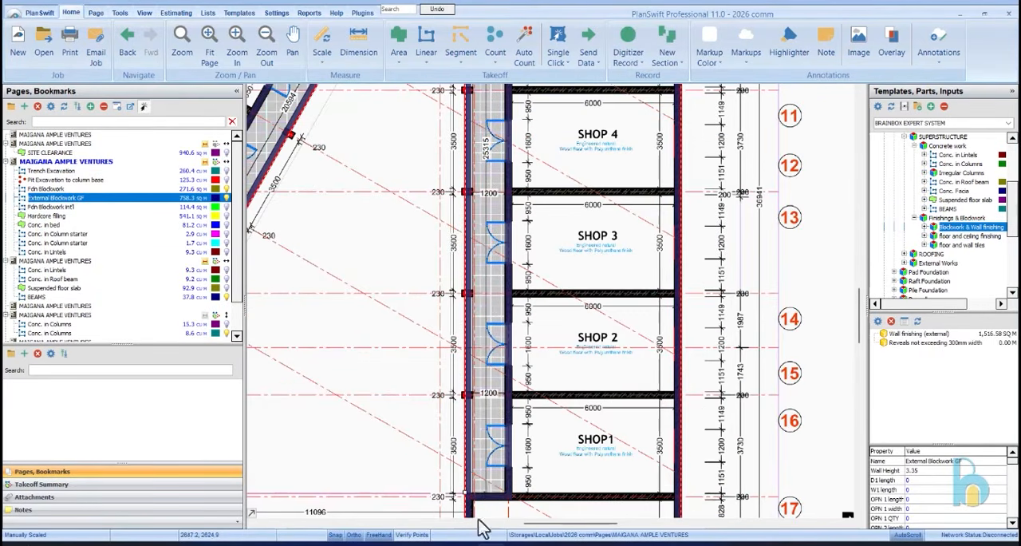
{"action": "mouse_move", "coordinate": [466, 492]}
{"action": "left_mouse_down"}
{"action": "mouse_move", "coordinate": [472, 394]}
{"action": "mouse_move", "coordinate": [469, 496]}
{"action": "left_mouse_up"}
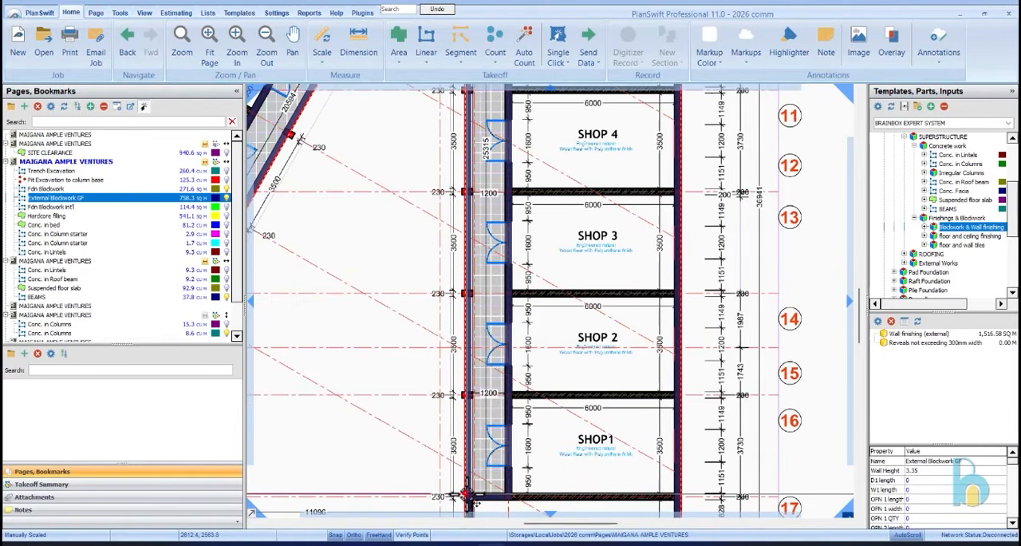
{"action": "scroll", "coordinate": [469, 491], "scroll_direction": "up", "scroll_amount": 3}
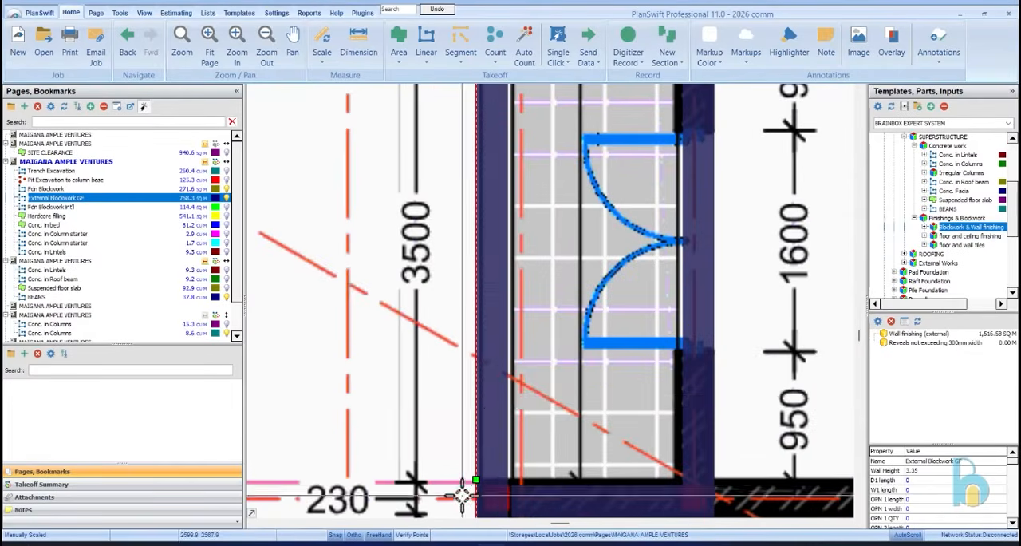
{"action": "right_click", "coordinate": [490, 458]}
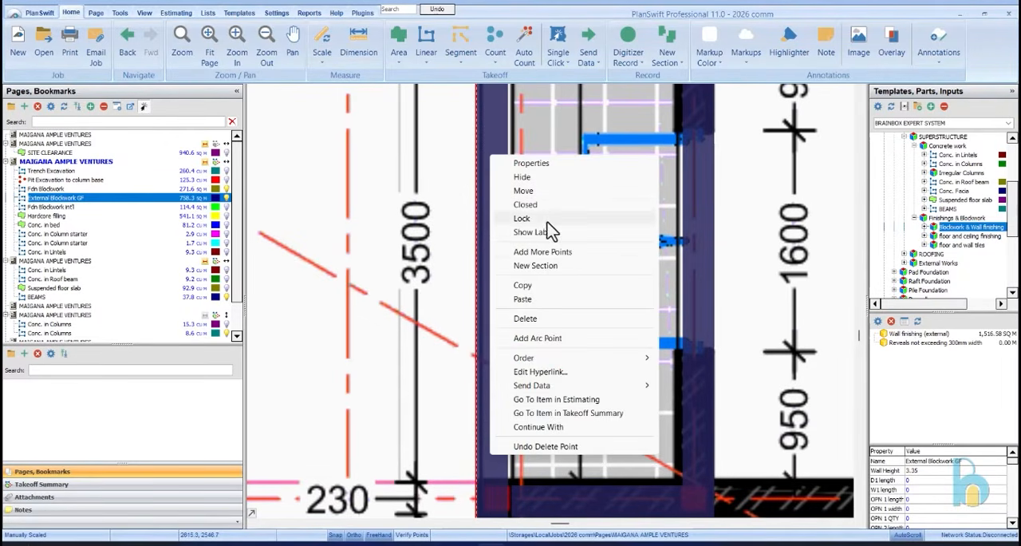
{"action": "left_click", "coordinate": [552, 252]}
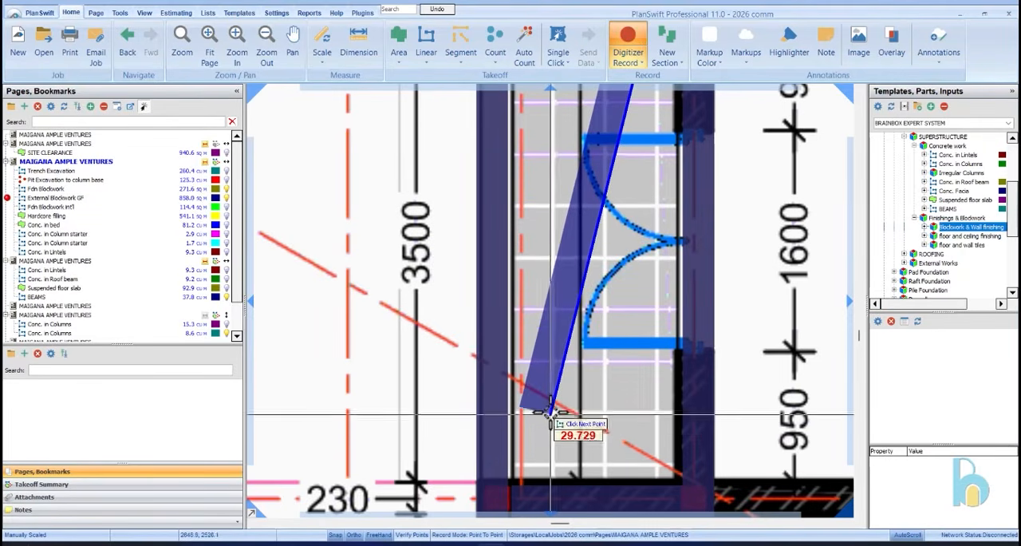
{"action": "key", "text": "Escape"}
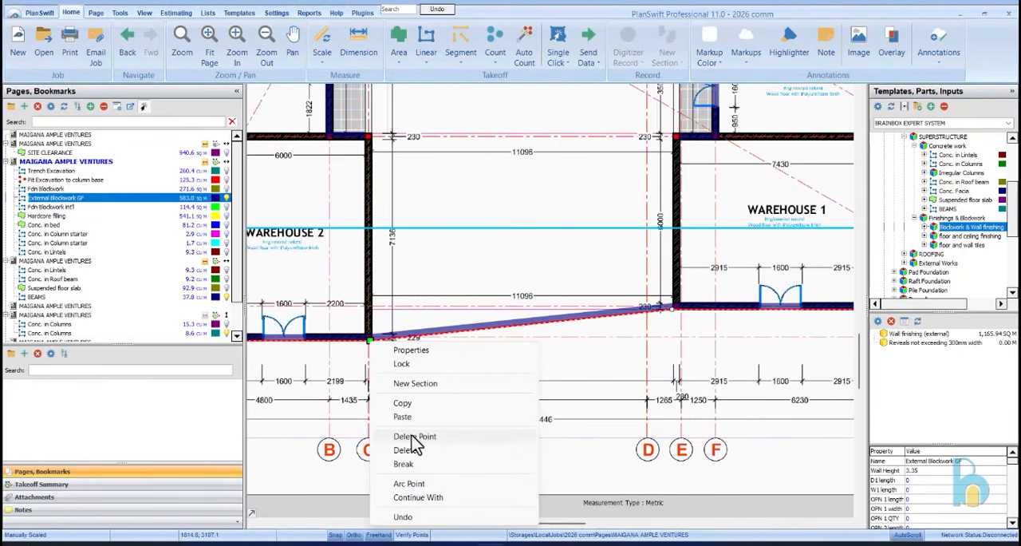
Break the External Blockwork GF outline at Warehouse 2's outer corner and move the loose endpoint to Warehouse 1's corner at the corridor end
{"action": "left_click", "coordinate": [420, 465]}
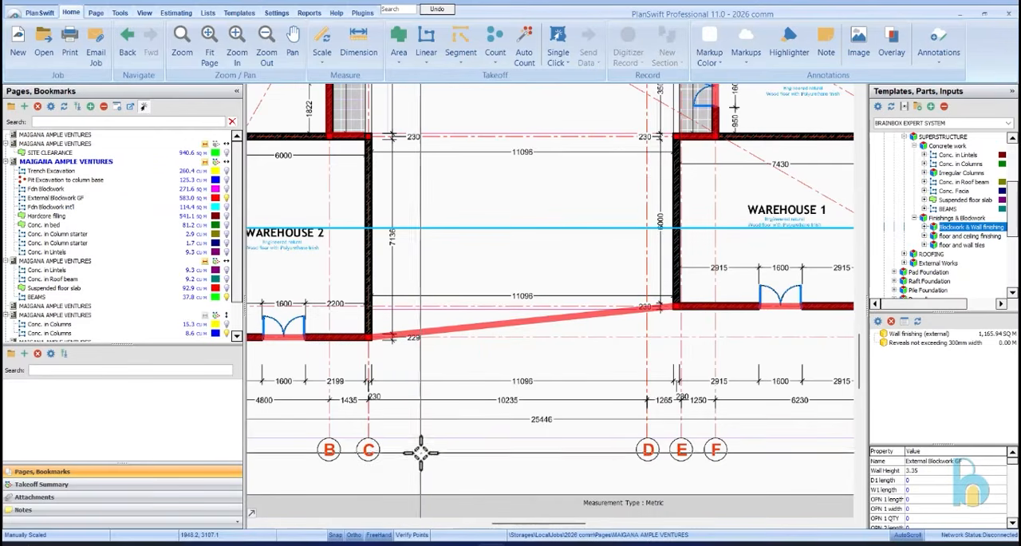
{"action": "left_click", "coordinate": [435, 331]}
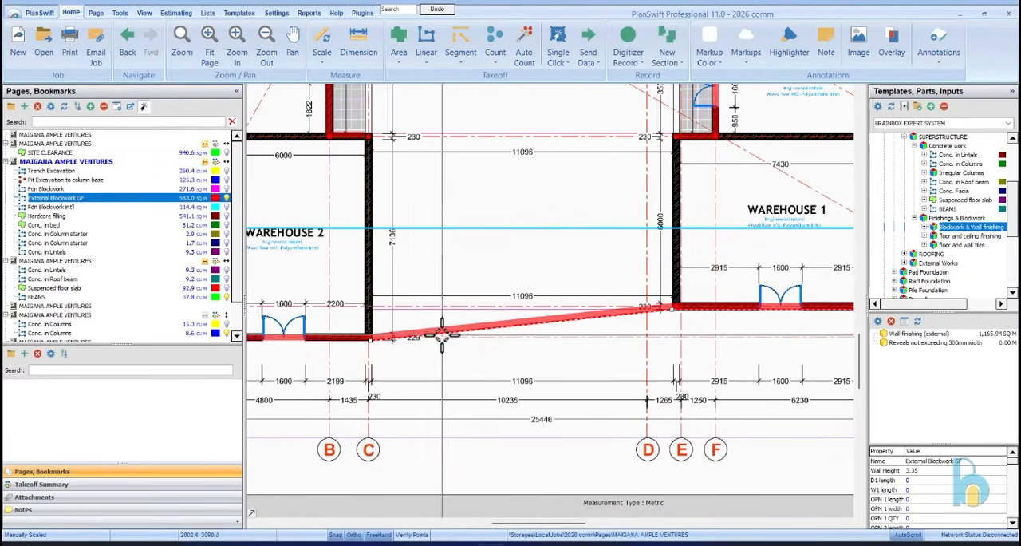
{"action": "left_click_drag", "start_coordinate": [418, 335], "coordinate": [669, 138]}
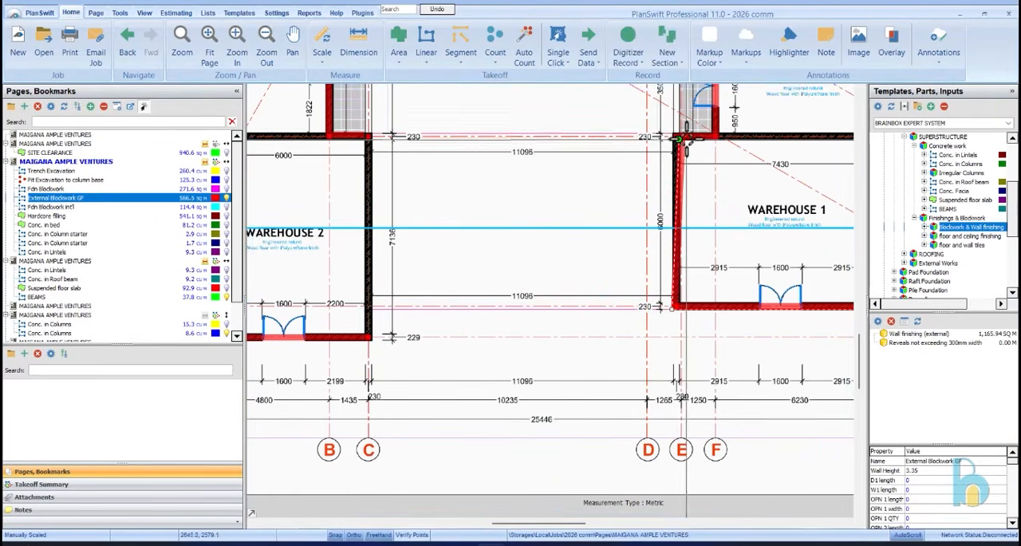
{"action": "scroll", "coordinate": [668, 139], "scroll_direction": "up", "scroll_amount": 4}
{"action": "left_click_drag", "start_coordinate": [654, 144], "coordinate": [625, 116]}
{"action": "scroll", "coordinate": [402, 257], "scroll_direction": "down", "scroll_amount": 5}
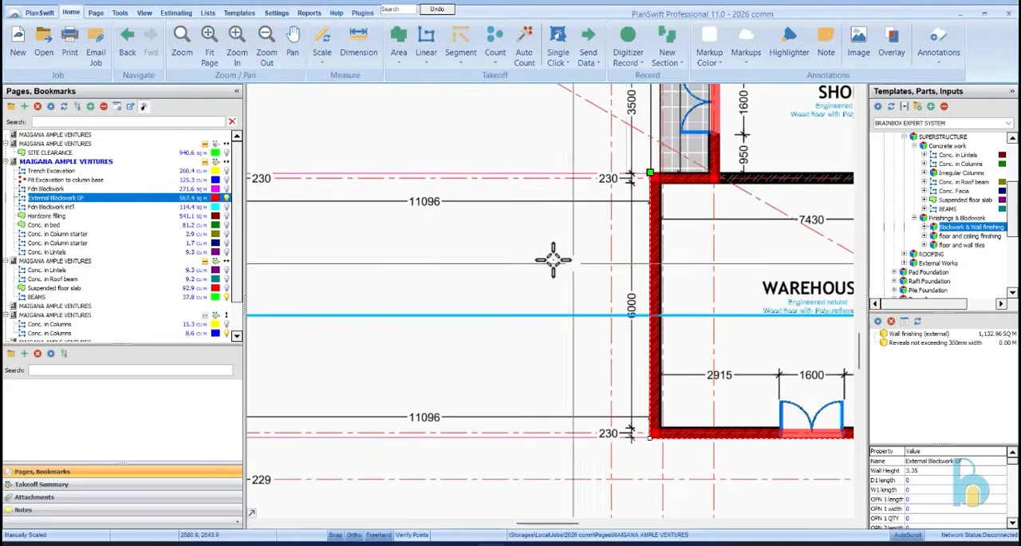
Add a new External Blockwork GF section about 7.4 m long on Warehouse 2's courtyard-side wall, ending at the corridor corner
{"action": "left_click", "coordinate": [376, 279]}
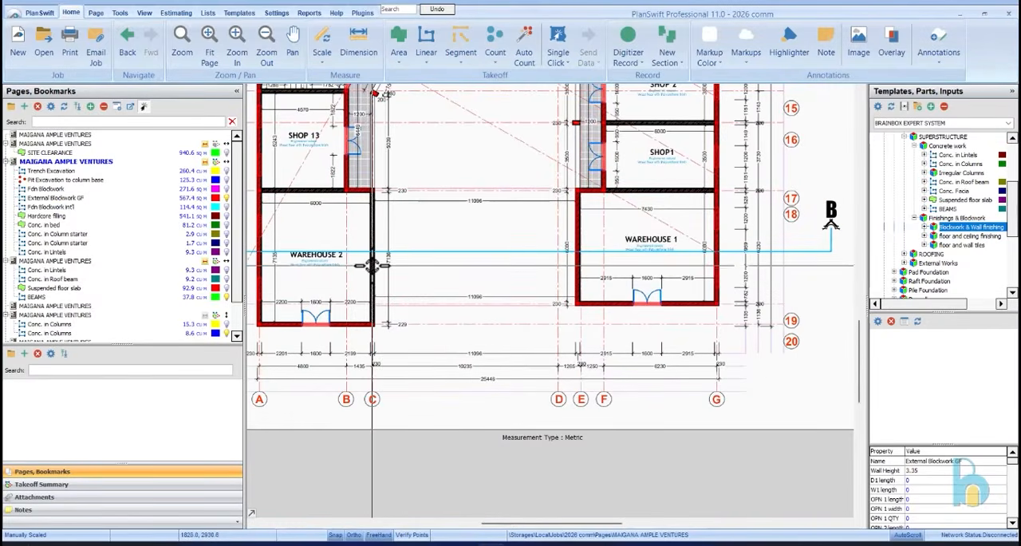
{"action": "scroll", "coordinate": [371, 331], "scroll_direction": "up", "scroll_amount": 5}
{"action": "left_click", "coordinate": [382, 316]}
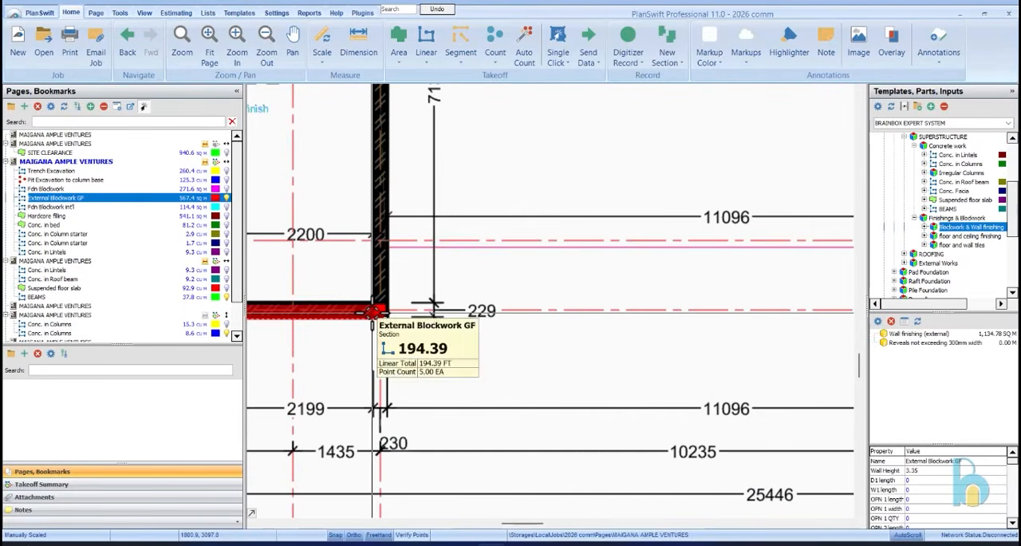
{"action": "right_click", "coordinate": [384, 320]}
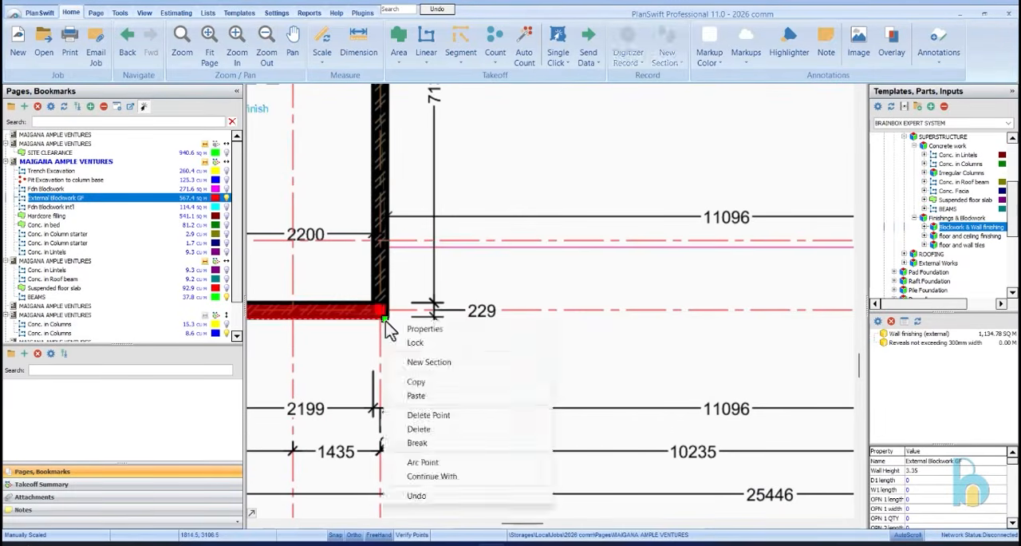
{"action": "left_click", "coordinate": [435, 364]}
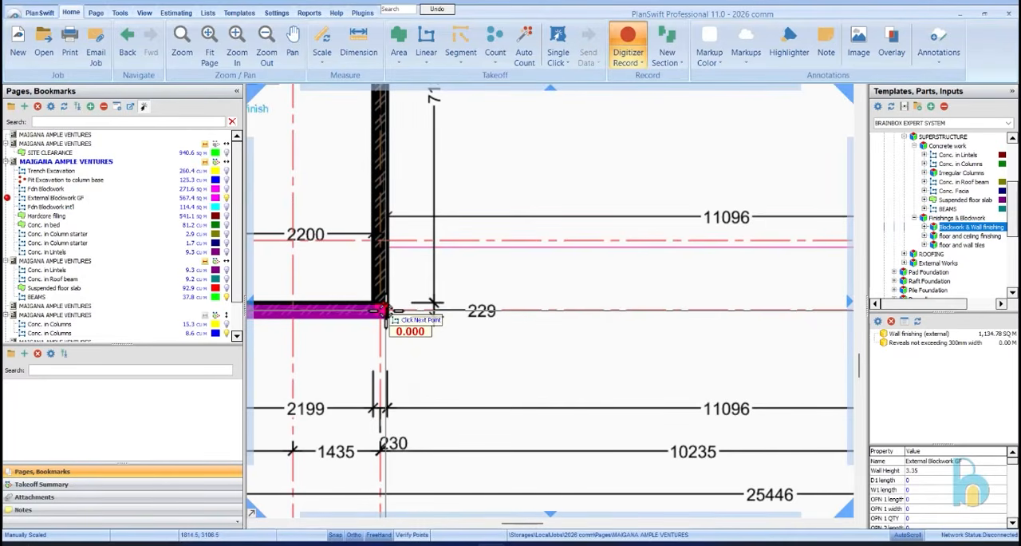
{"action": "scroll", "coordinate": [399, 382], "scroll_direction": "down", "scroll_amount": 5}
{"action": "scroll", "coordinate": [393, 270], "scroll_direction": "up", "scroll_amount": 5}
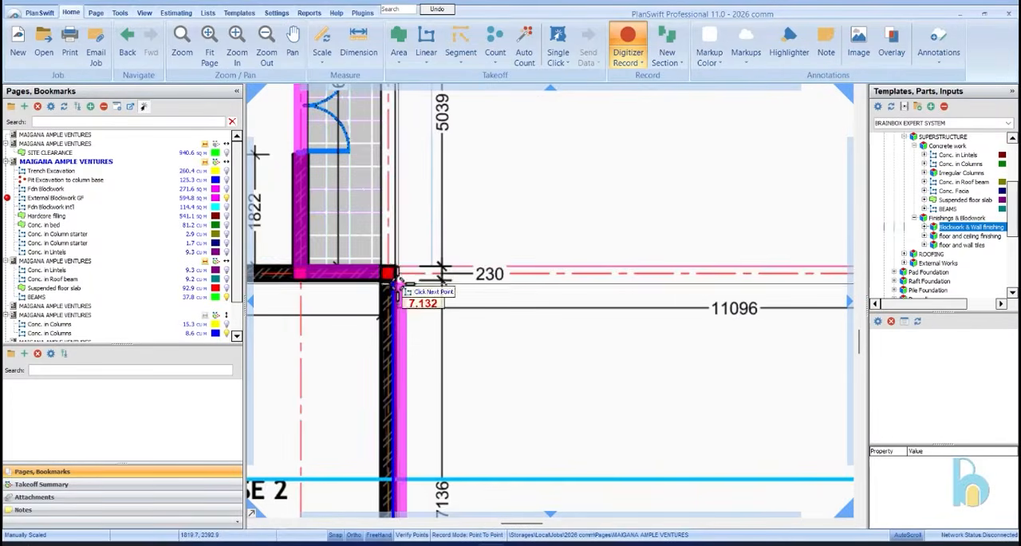
{"action": "scroll", "coordinate": [392, 266], "scroll_direction": "down", "scroll_amount": 2}
{"action": "scroll", "coordinate": [403, 240], "scroll_direction": "up", "scroll_amount": 3}
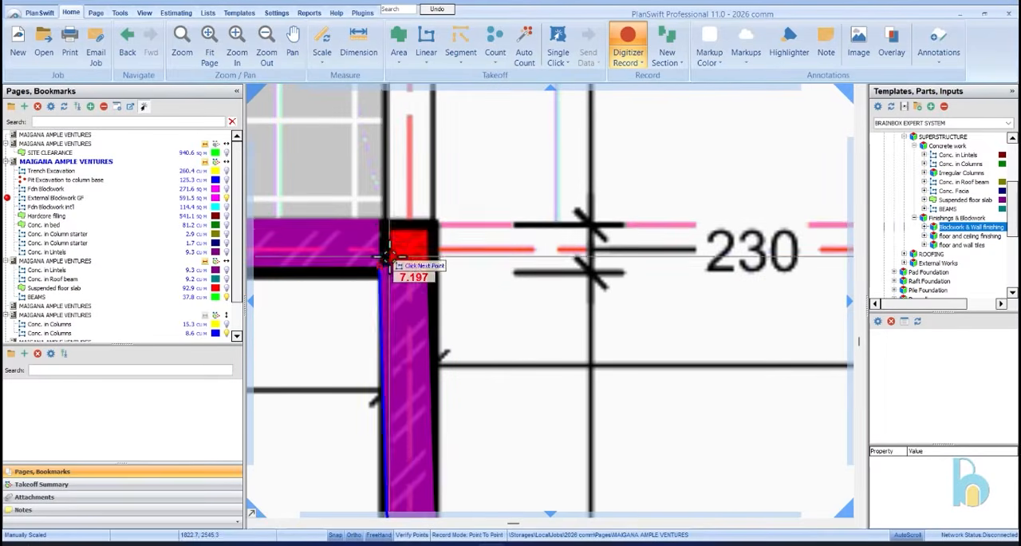
{"action": "left_click", "coordinate": [431, 222]}
{"action": "right_click", "coordinate": [480, 181]}
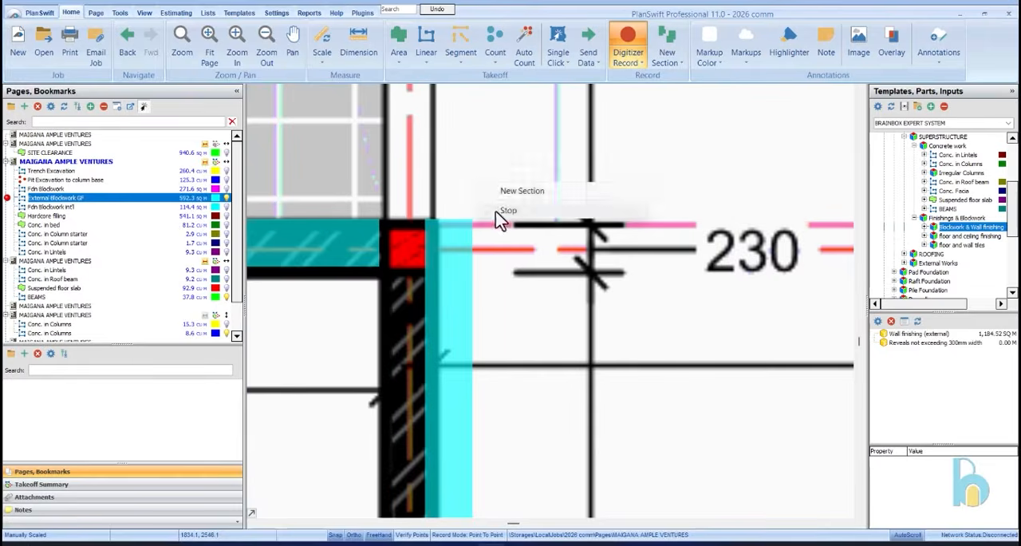
{"action": "left_click", "coordinate": [507, 216]}
Move the new blockwork section sideways so that it covers Warehouse 2's courtyard-side wall
{"action": "scroll", "coordinate": [451, 227], "scroll_direction": "down", "scroll_amount": 2}
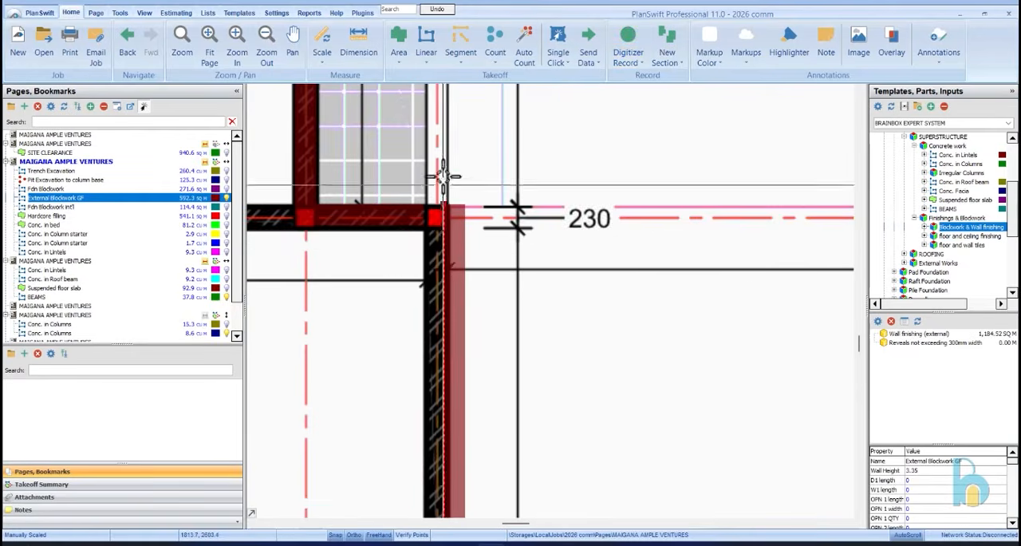
{"action": "scroll", "coordinate": [445, 209], "scroll_direction": "down", "scroll_amount": 3}
{"action": "scroll", "coordinate": [441, 391], "scroll_direction": "up", "scroll_amount": 4}
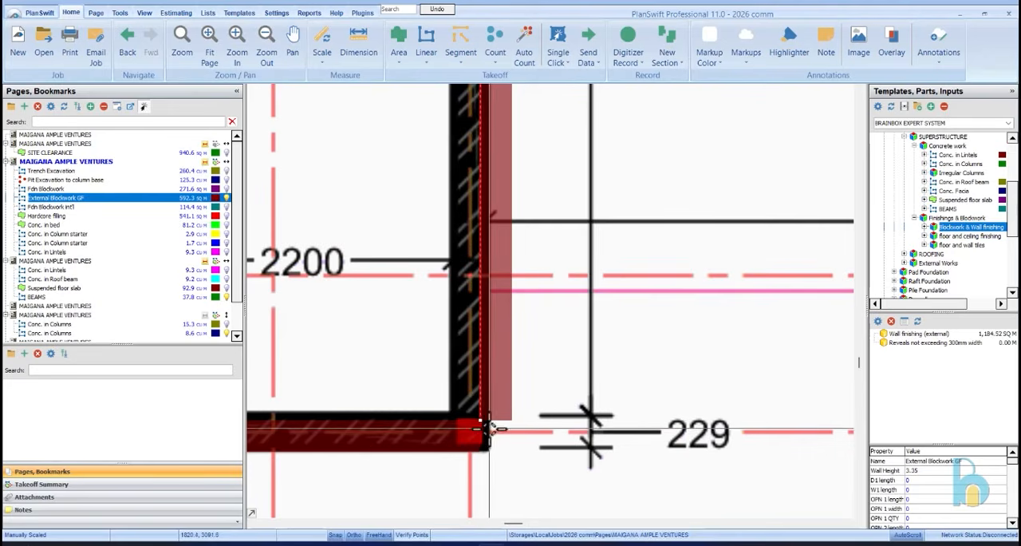
{"action": "right_click", "coordinate": [486, 362]}
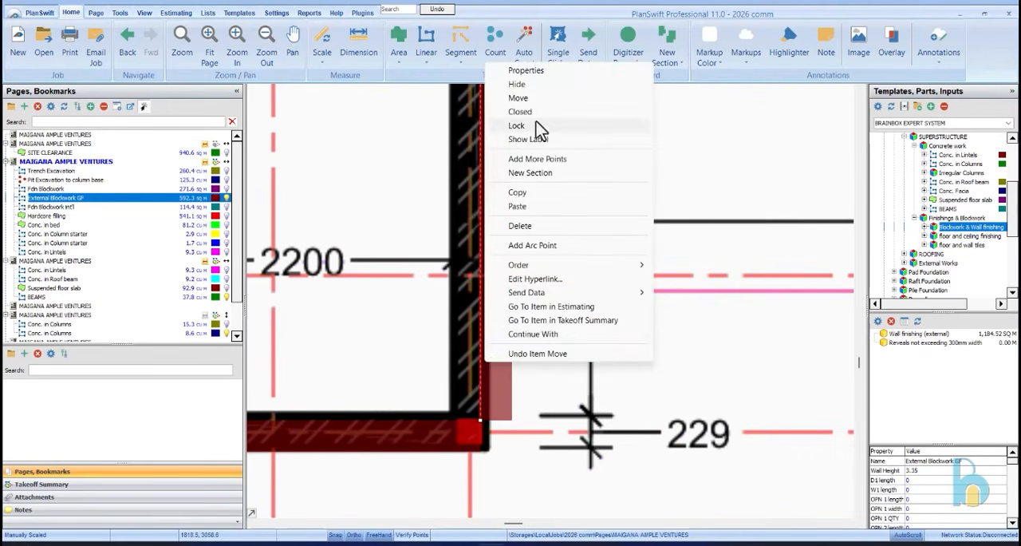
{"action": "left_click", "coordinate": [518, 98]}
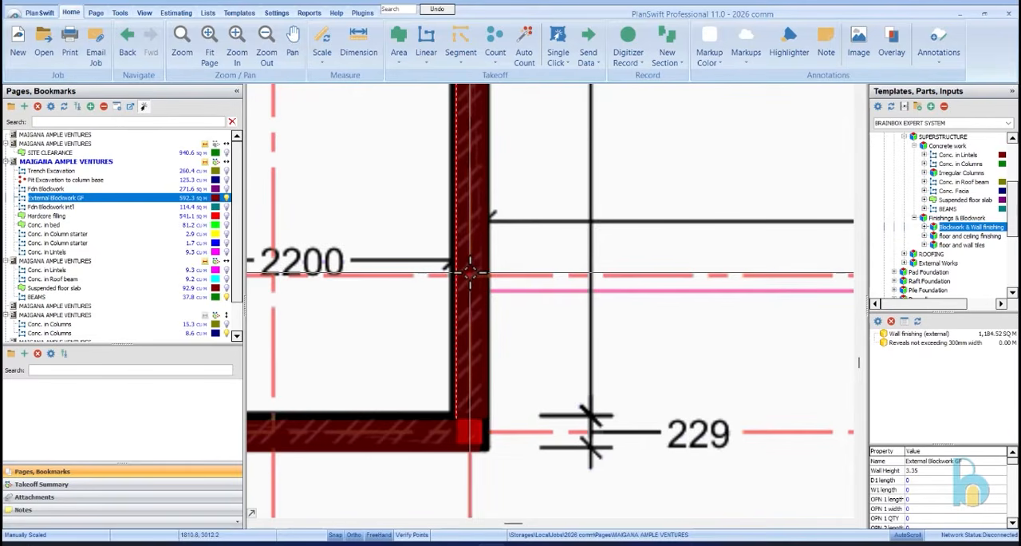
Examine the External Blockwork GF outline around the warehouses, shops and corridors of the Ground Floor Plan
{"action": "scroll", "coordinate": [506, 392], "scroll_direction": "down", "scroll_amount": 5}
{"action": "scroll", "coordinate": [485, 354], "scroll_direction": "up", "scroll_amount": 4}
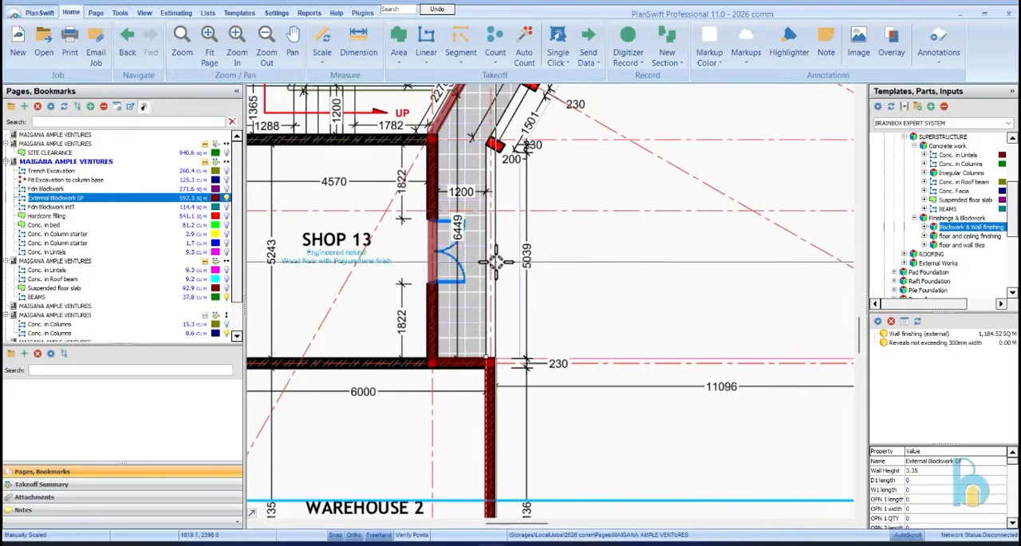
{"action": "left_click", "coordinate": [496, 262]}
{"action": "scroll", "coordinate": [510, 314], "scroll_direction": "down", "scroll_amount": 5}
{"action": "scroll", "coordinate": [549, 272], "scroll_direction": "up", "scroll_amount": 4}
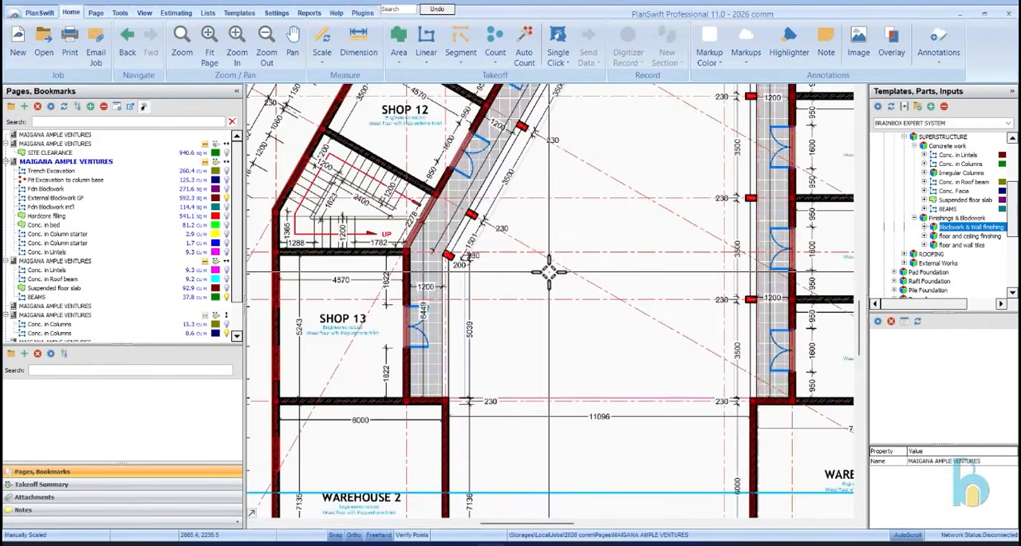
{"action": "left_click", "coordinate": [116, 207]}
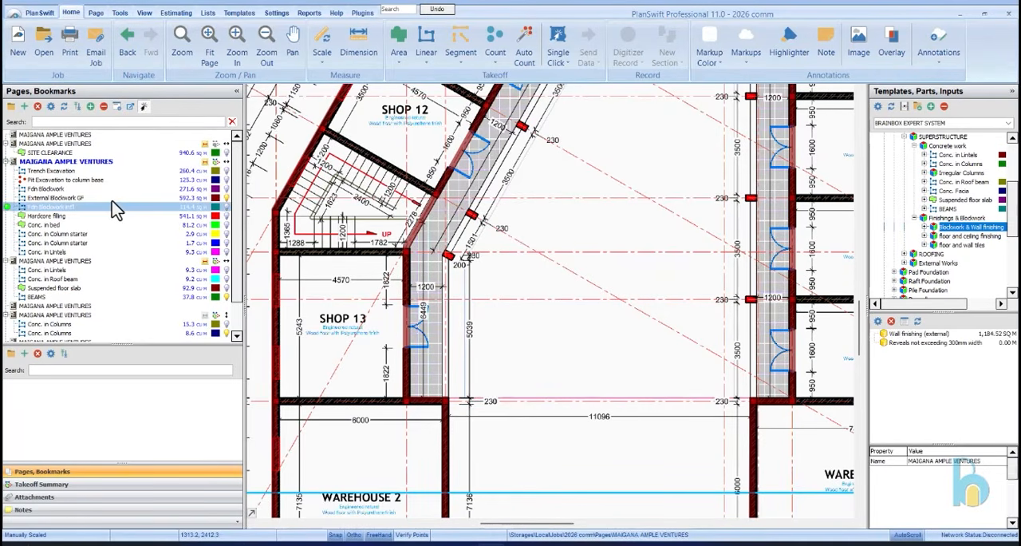
{"action": "left_click", "coordinate": [111, 197]}
{"action": "scroll", "coordinate": [611, 429], "scroll_direction": "down", "scroll_amount": 5}
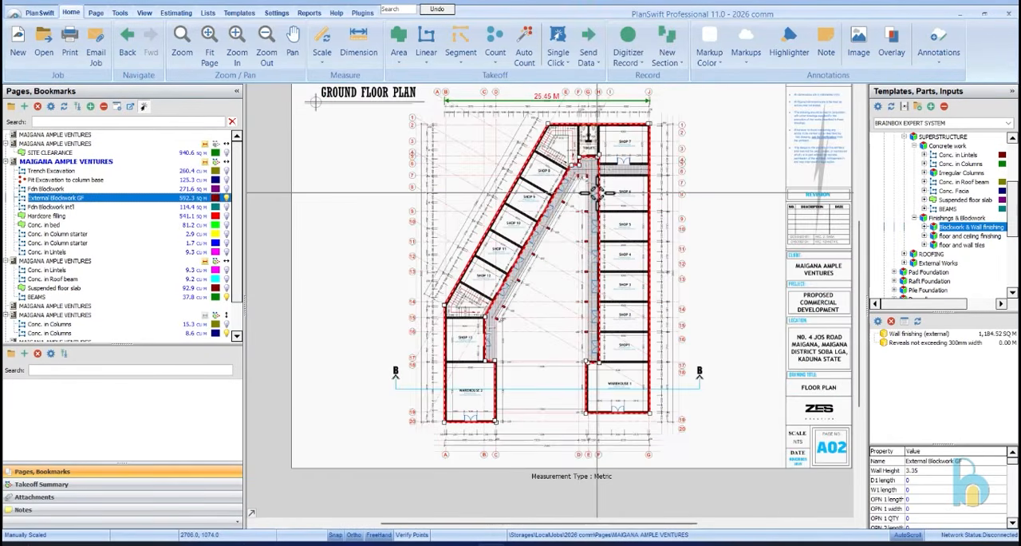
{"action": "scroll", "coordinate": [597, 191], "scroll_direction": "up", "scroll_amount": 4}
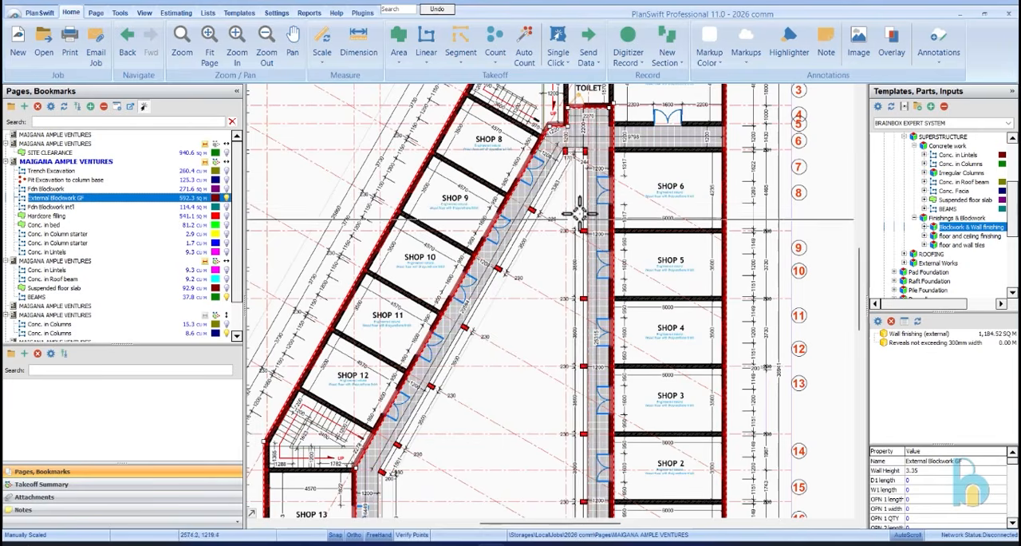
Review the External Blockwork GF outline along the shops, corridors and warehouses, and deselect it
{"action": "scroll", "coordinate": [570, 151], "scroll_direction": "down", "scroll_amount": 2}
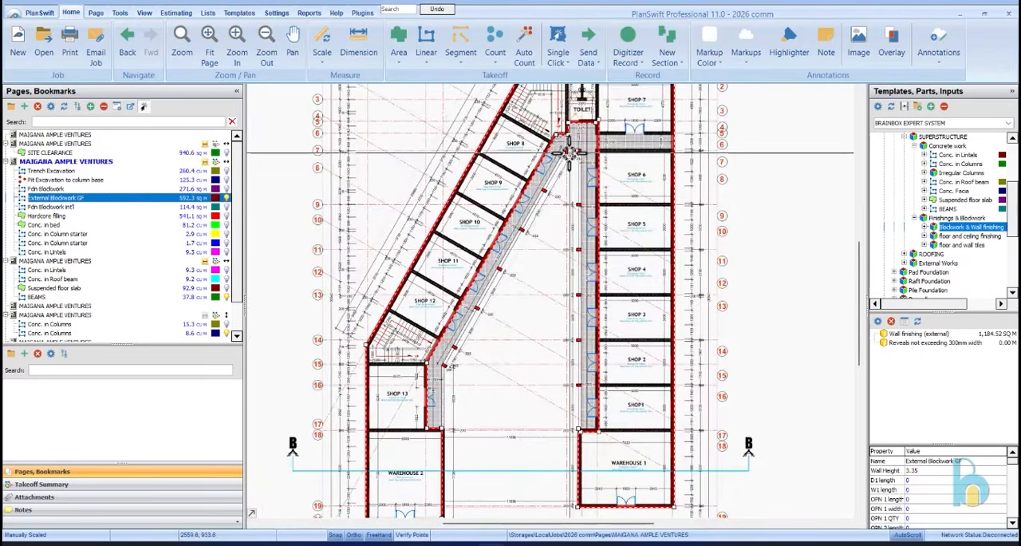
{"action": "scroll", "coordinate": [576, 170], "scroll_direction": "up", "scroll_amount": 3}
{"action": "scroll", "coordinate": [576, 167], "scroll_direction": "down", "scroll_amount": 3}
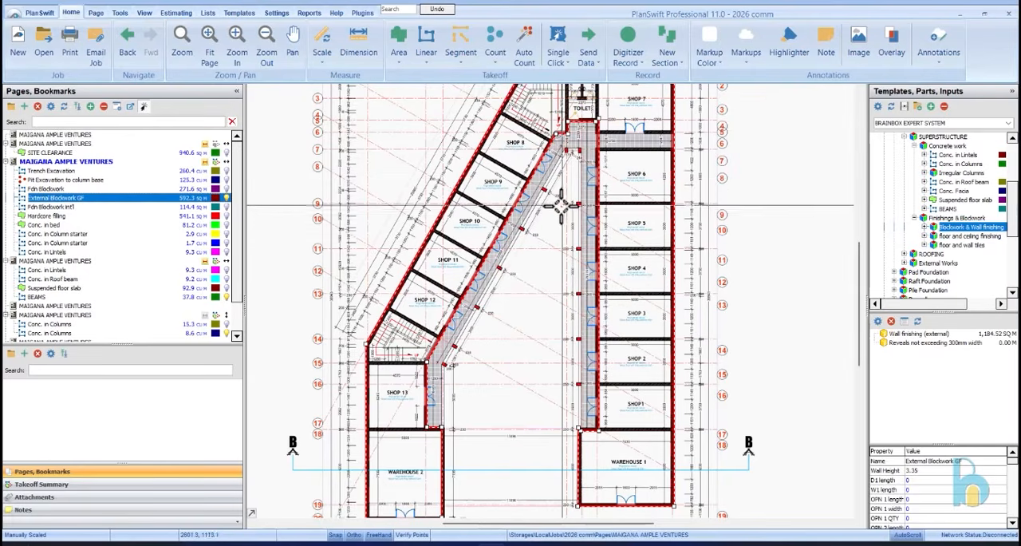
{"action": "left_click", "coordinate": [543, 257]}
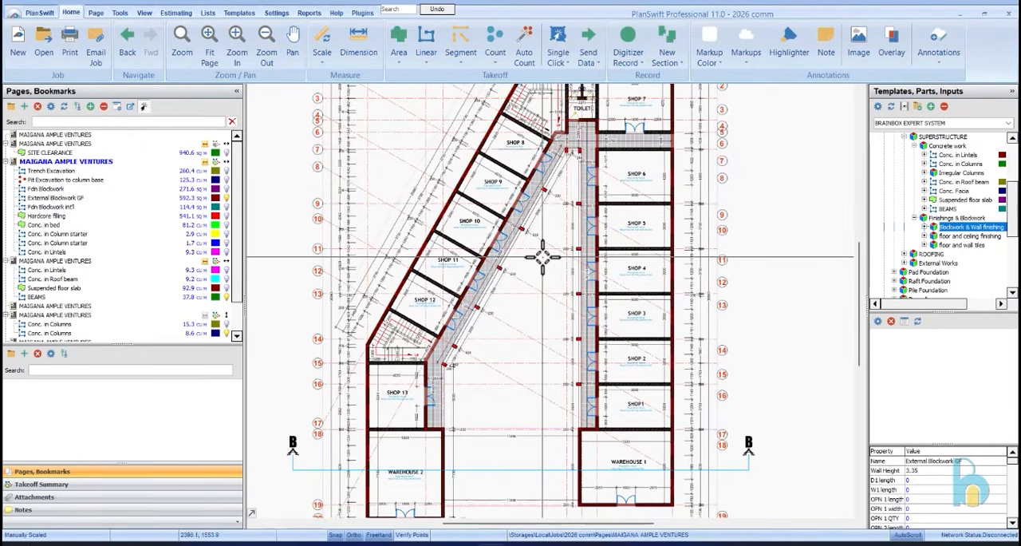
Copy the Fdn Blockwork int'l takeoff and paste its sections into a new item on the Ground Floor Plan
{"action": "left_click", "coordinate": [90, 208]}
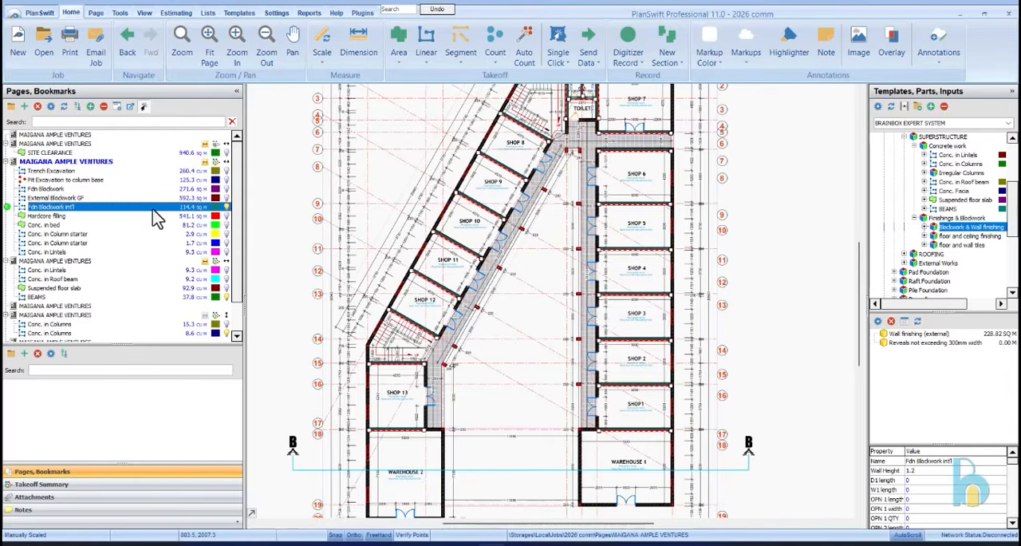
{"action": "right_click", "coordinate": [141, 208]}
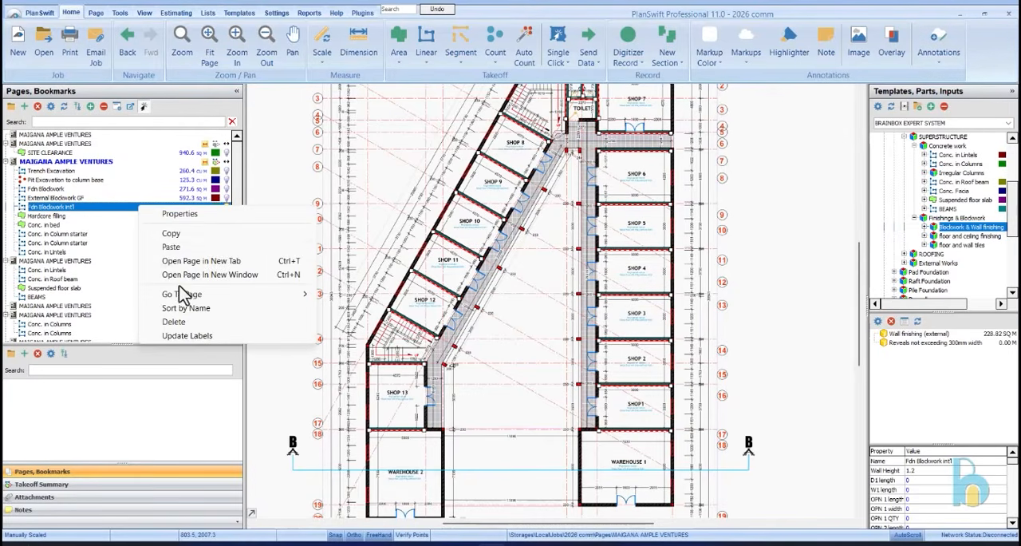
{"action": "left_click", "coordinate": [174, 236]}
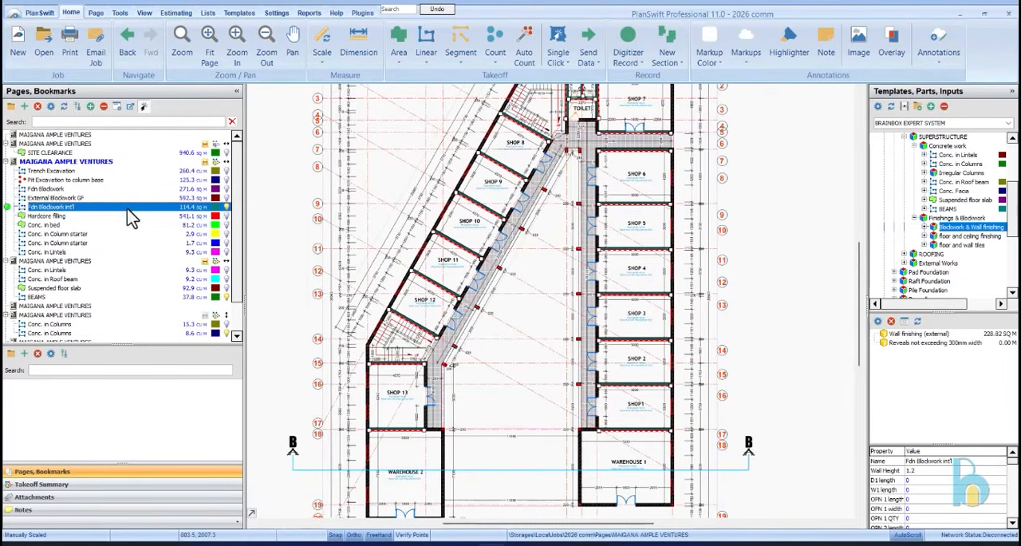
{"action": "right_click", "coordinate": [128, 210]}
{"action": "left_click", "coordinate": [163, 250]}
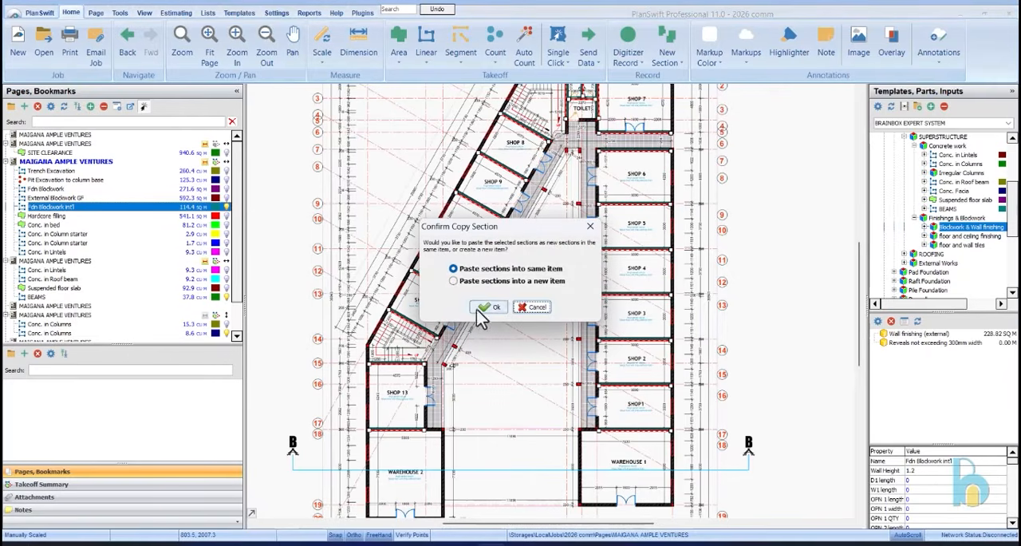
{"action": "left_click", "coordinate": [488, 307]}
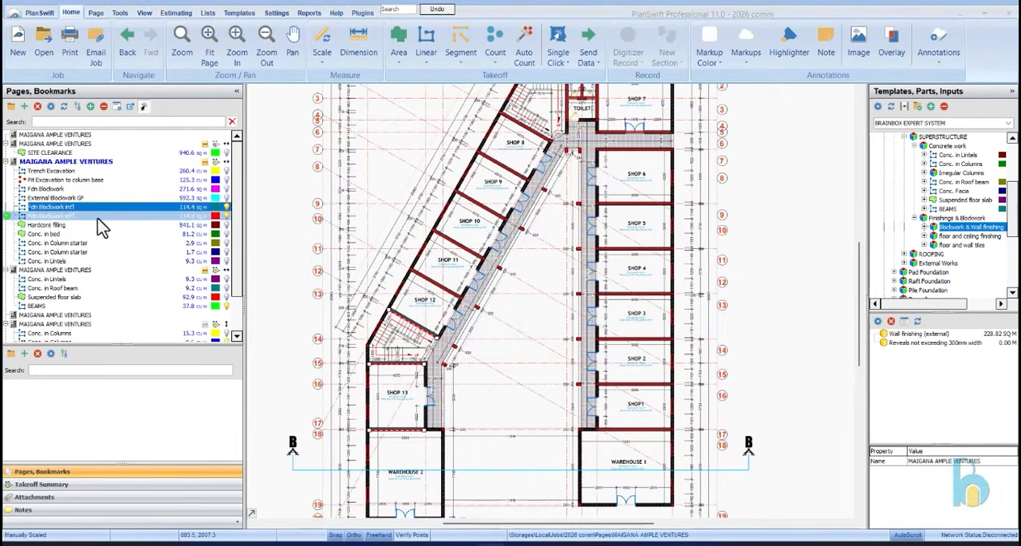
Open the properties of the pasted Fdn Blockwork int'l item
{"action": "double_click", "coordinate": [481, 195]}
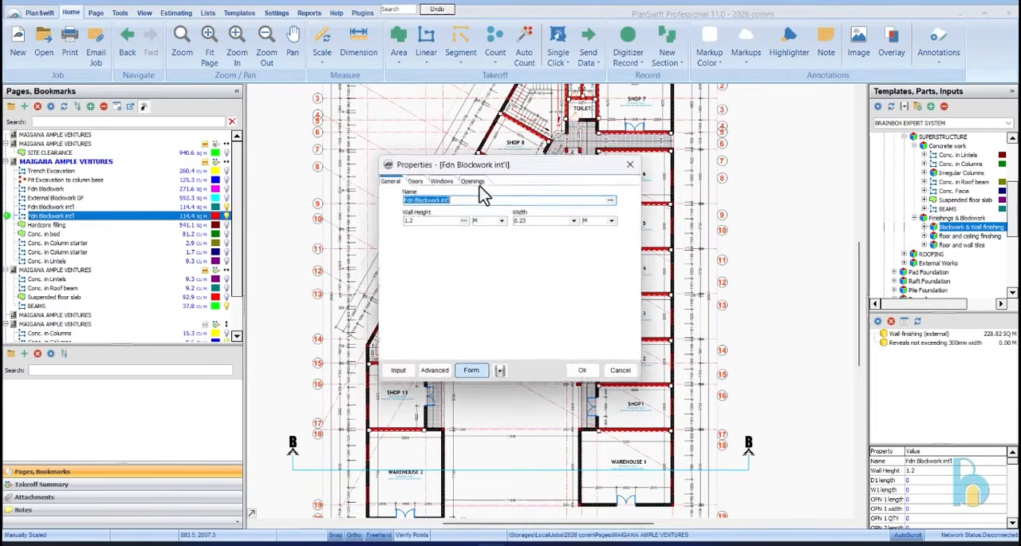
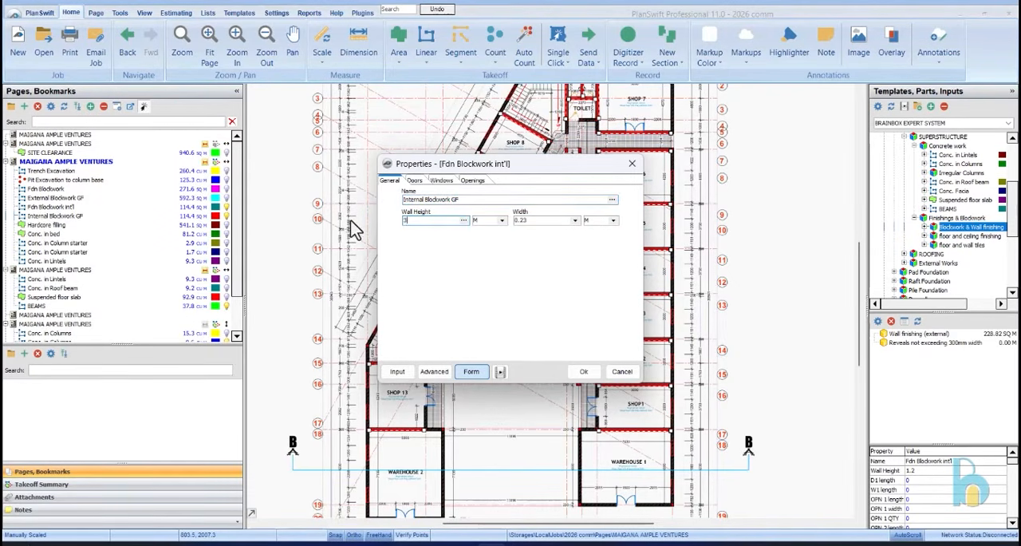
Create the takeoff item "Internal Blockwork GF" with a wall height of 3.35 m and a width of 0.23 m
{"action": "left_click", "coordinate": [583, 372]}
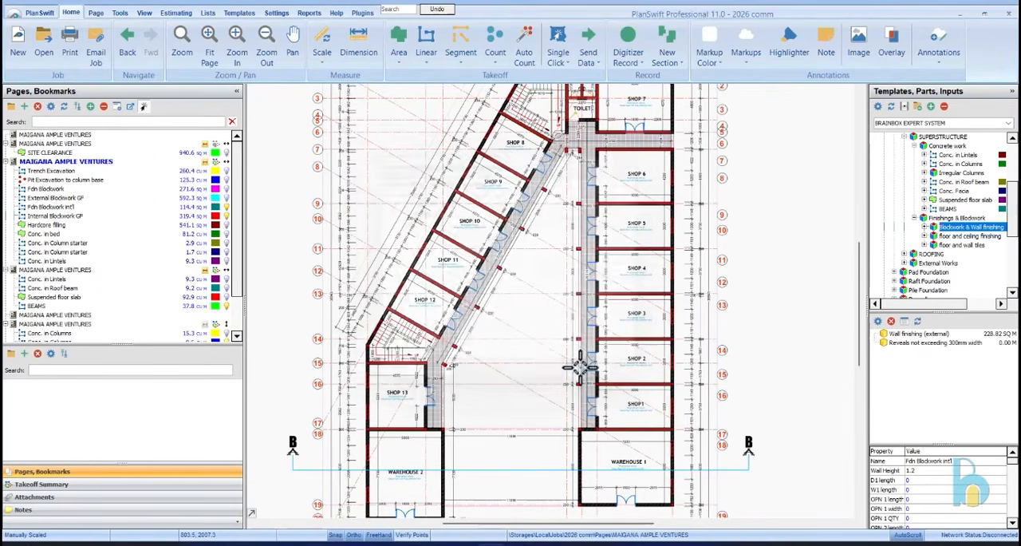
Open the Section B-B drawing and examine the storey heights at Warehouse 2 and Warehouse 4
{"action": "scroll", "coordinate": [72, 279], "scroll_direction": "down", "scroll_amount": 2}
{"action": "left_click", "coordinate": [75, 289]}
{"action": "left_click", "coordinate": [75, 279]}
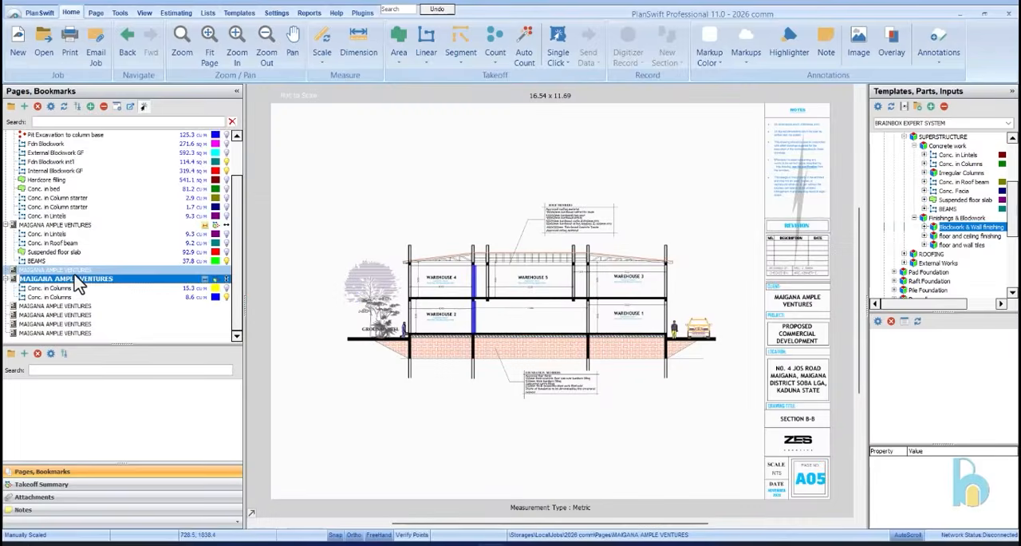
{"action": "left_click", "coordinate": [75, 271]}
{"action": "left_click", "coordinate": [84, 287]}
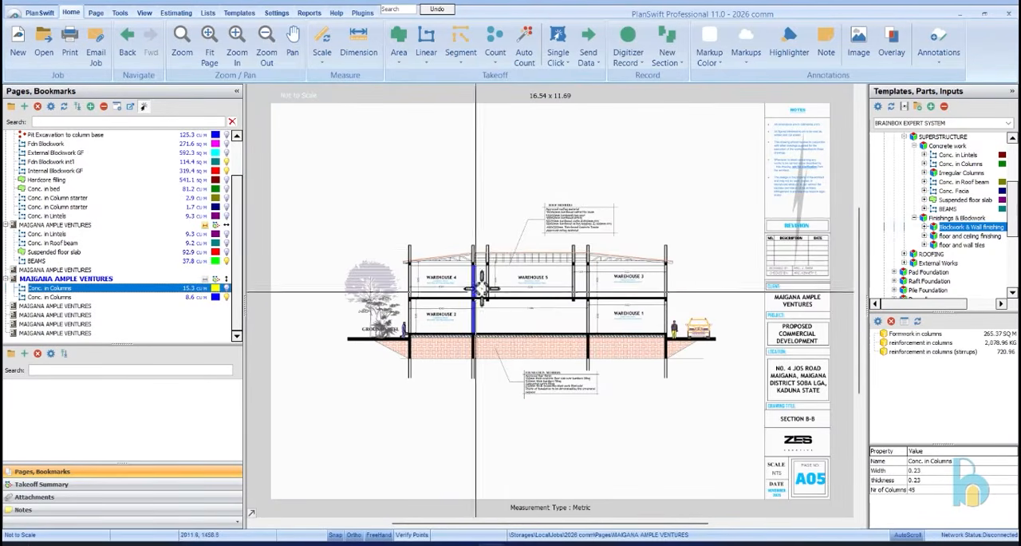
{"action": "scroll", "coordinate": [424, 307], "scroll_direction": "up", "scroll_amount": 5}
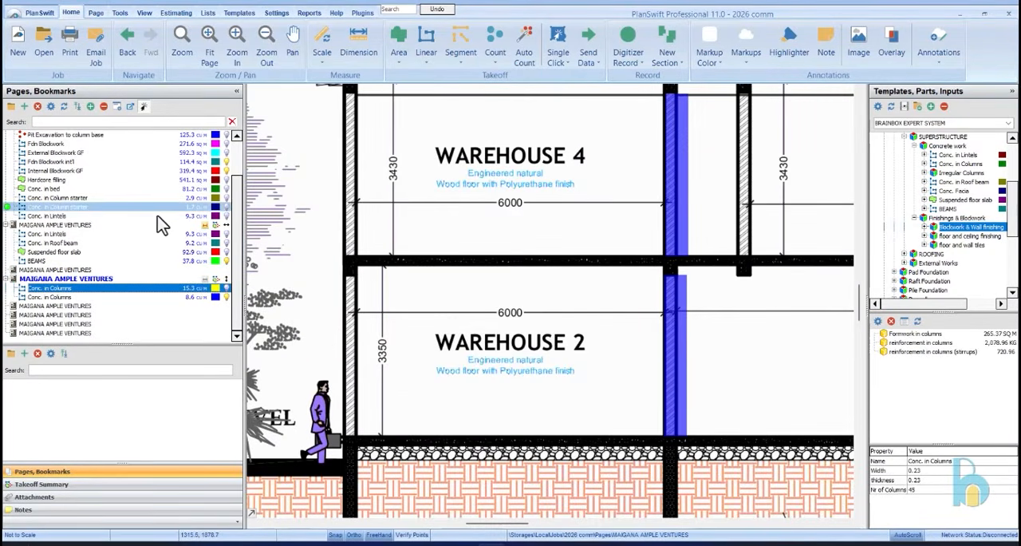
{"action": "scroll", "coordinate": [175, 209], "scroll_direction": "up", "scroll_amount": 2}
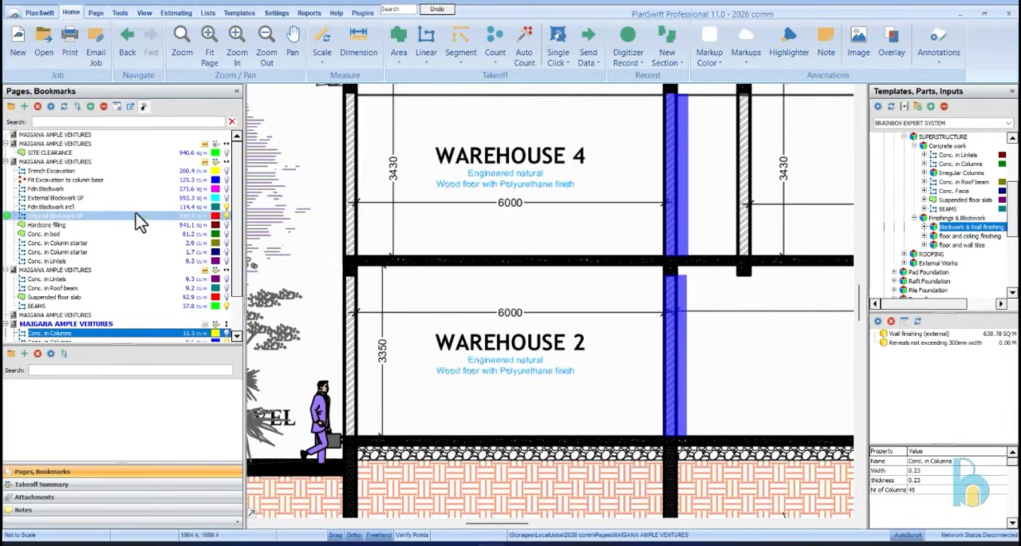
Return to the ground floor plan and make the External Blockwork GF takeoff visible on it
{"action": "left_click", "coordinate": [128, 199]}
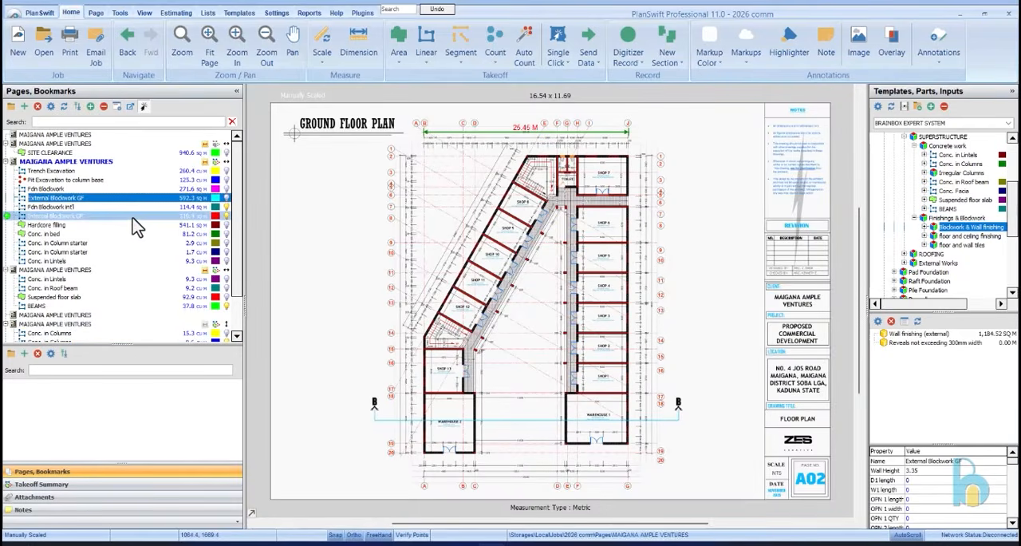
{"action": "left_click", "coordinate": [137, 216]}
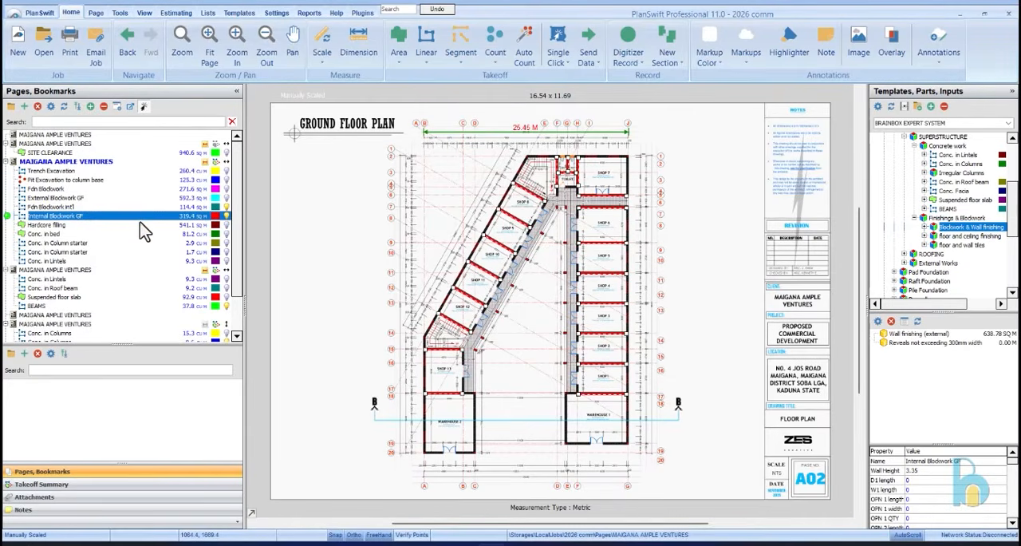
{"action": "left_click", "coordinate": [136, 207]}
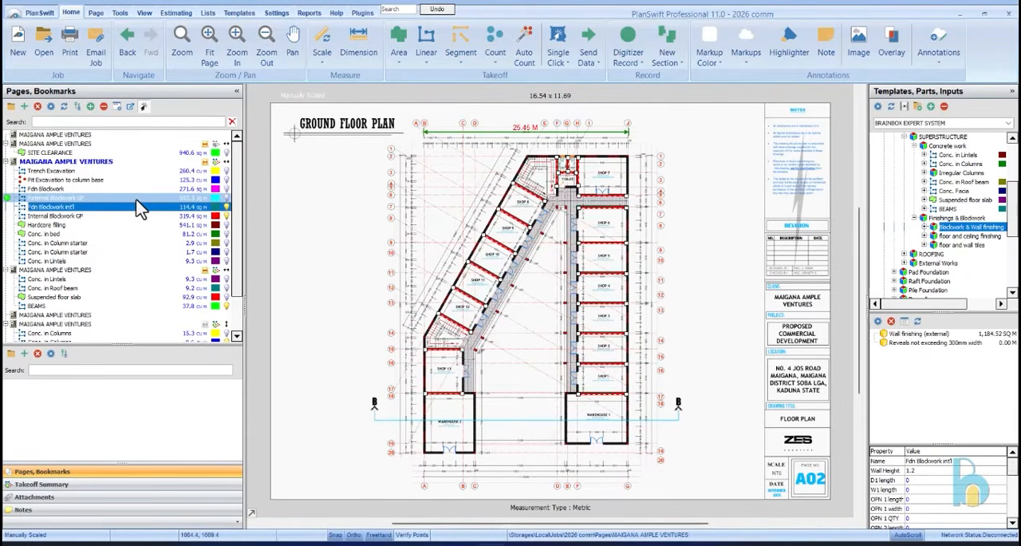
{"action": "left_click", "coordinate": [136, 200]}
{"action": "left_click", "coordinate": [227, 199]}
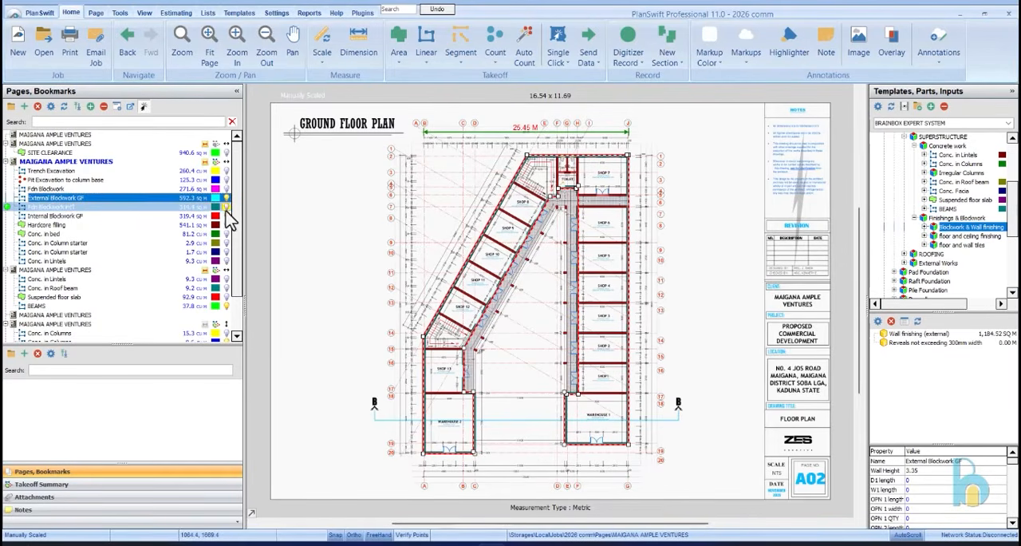
Highlight External Blockwork GF and Internal Blockwork GF together and examine their wall coverage on the ground floor plan
{"action": "scroll", "coordinate": [590, 177], "scroll_direction": "up", "scroll_amount": 3}
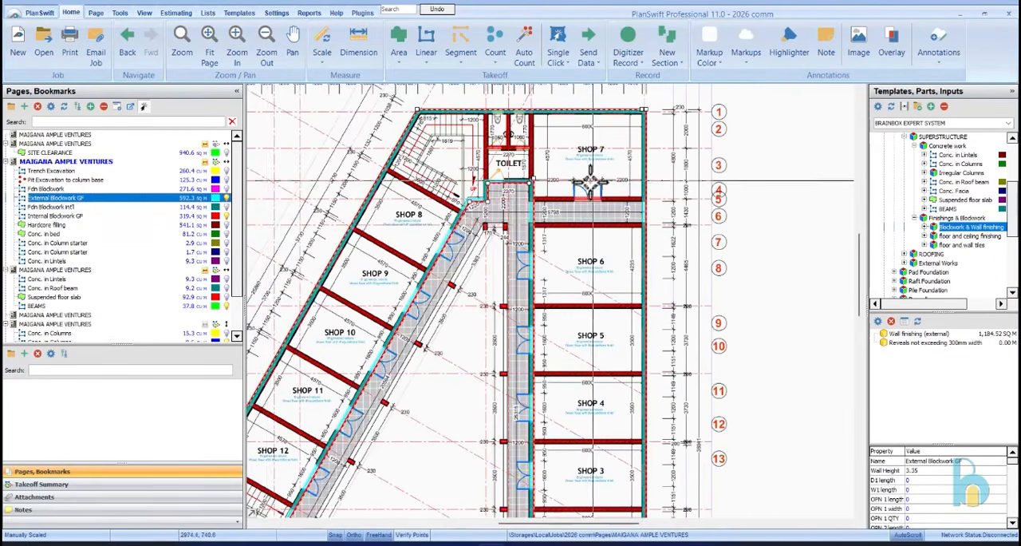
{"action": "left_click", "coordinate": [132, 217], "text": "ctrl"}
{"action": "scroll", "coordinate": [593, 255], "scroll_direction": "down", "scroll_amount": 5}
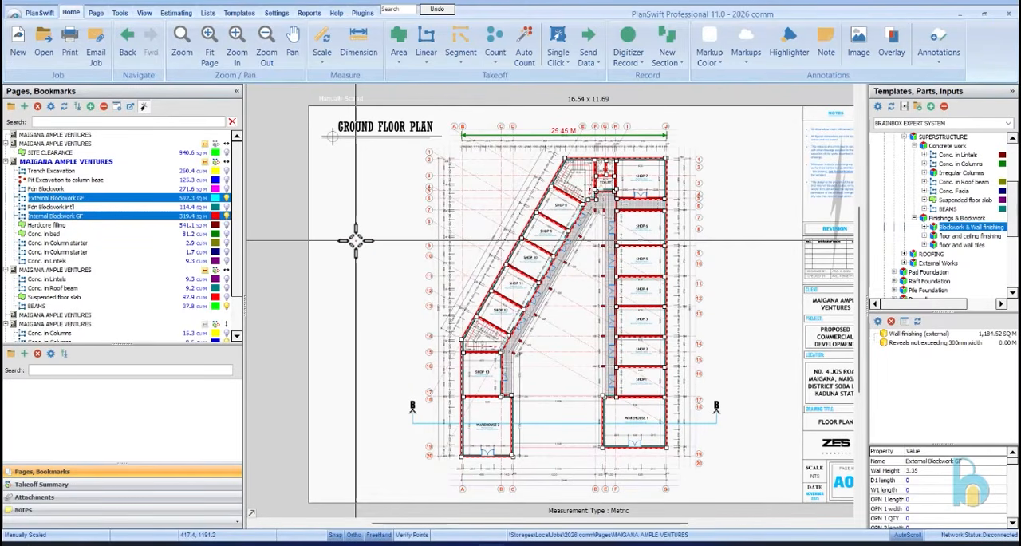
{"action": "scroll", "coordinate": [580, 132], "scroll_direction": "up", "scroll_amount": 5}
{"action": "scroll", "coordinate": [519, 155], "scroll_direction": "down", "scroll_amount": 3}
{"action": "scroll", "coordinate": [575, 172], "scroll_direction": "up", "scroll_amount": 2}
{"action": "scroll", "coordinate": [619, 192], "scroll_direction": "down", "scroll_amount": 4}
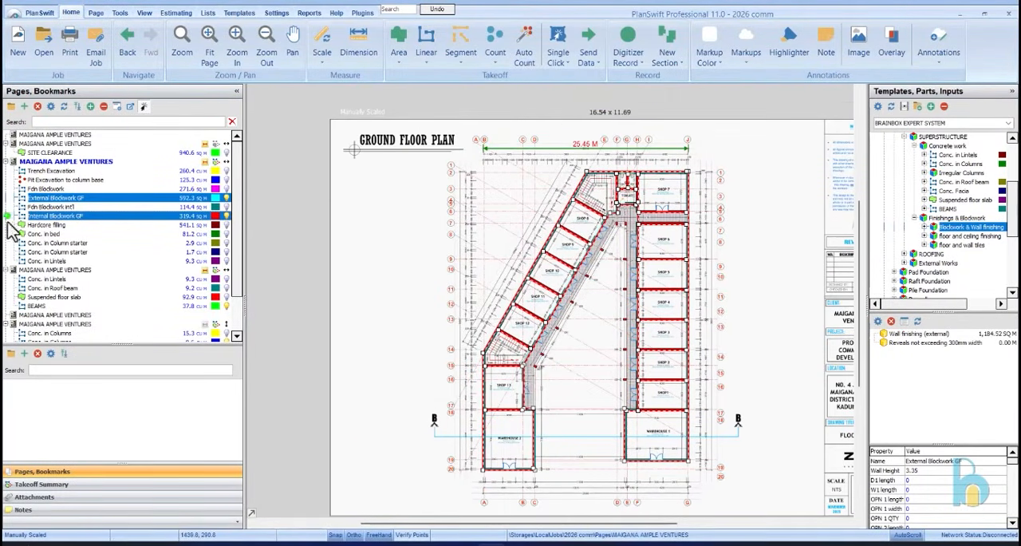
Copy the External Blockwork GF takeoff from the ground floor plan and paste its sections onto the first floor plan
{"action": "left_click", "coordinate": [64, 270]}
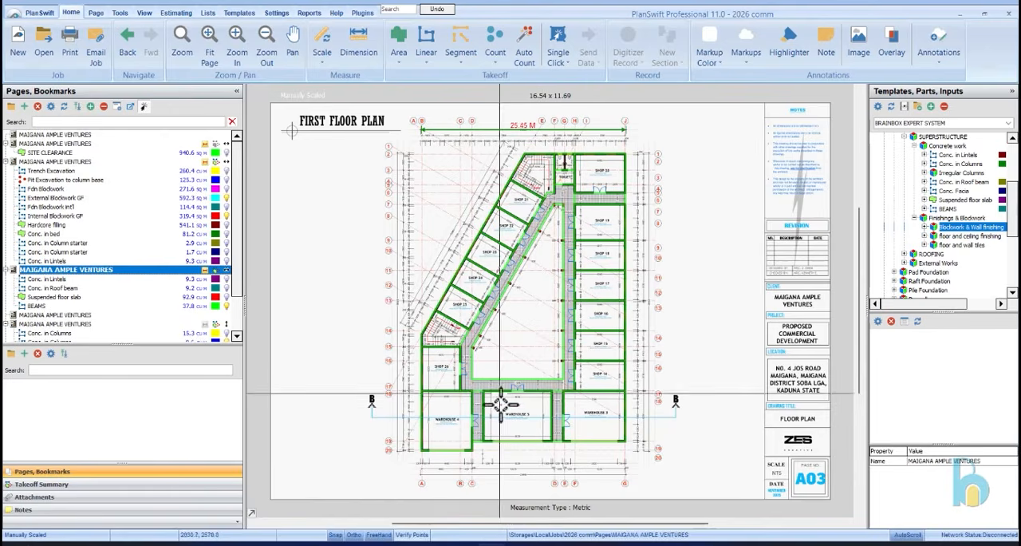
{"action": "left_click", "coordinate": [91, 162]}
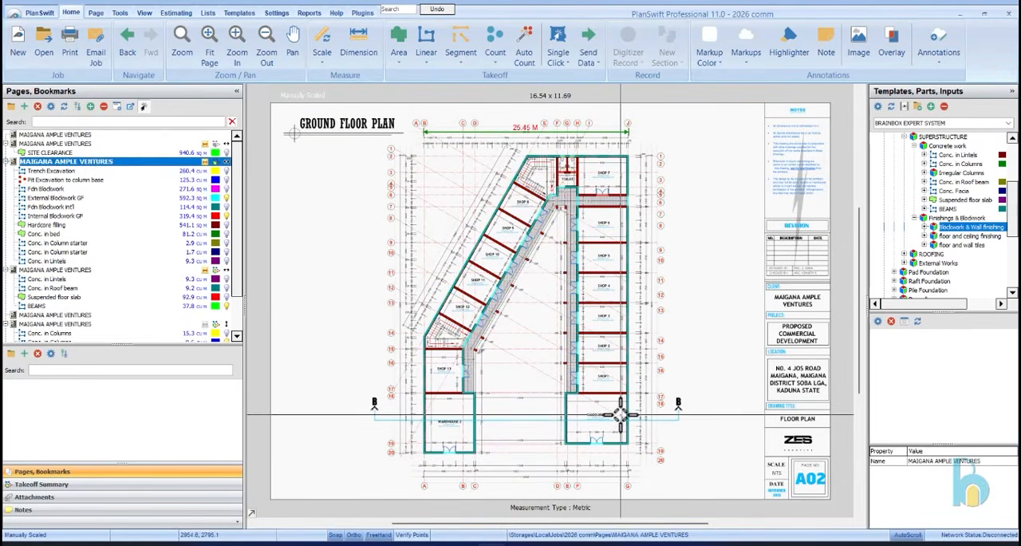
{"action": "left_click", "coordinate": [113, 198]}
{"action": "right_click", "coordinate": [112, 207]}
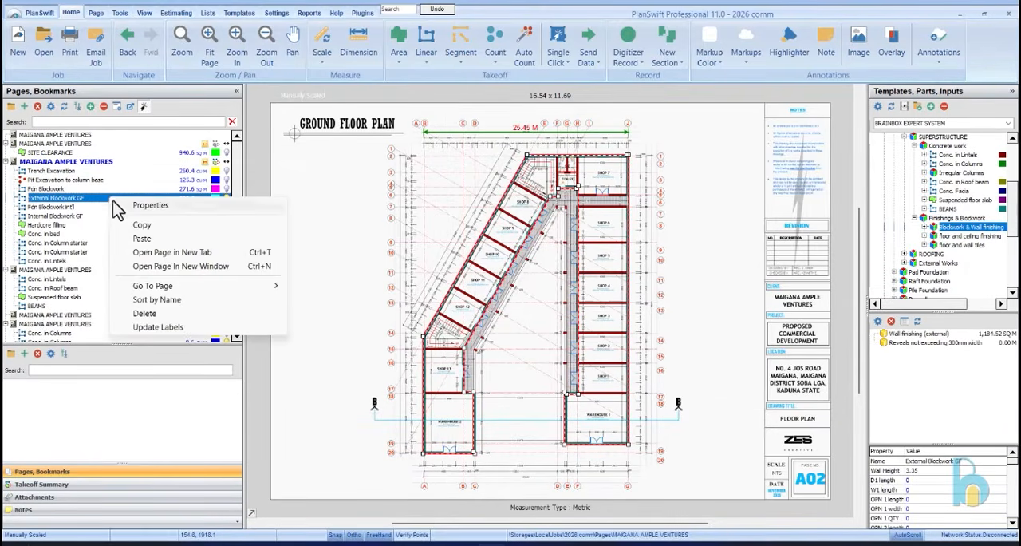
{"action": "left_click", "coordinate": [159, 227]}
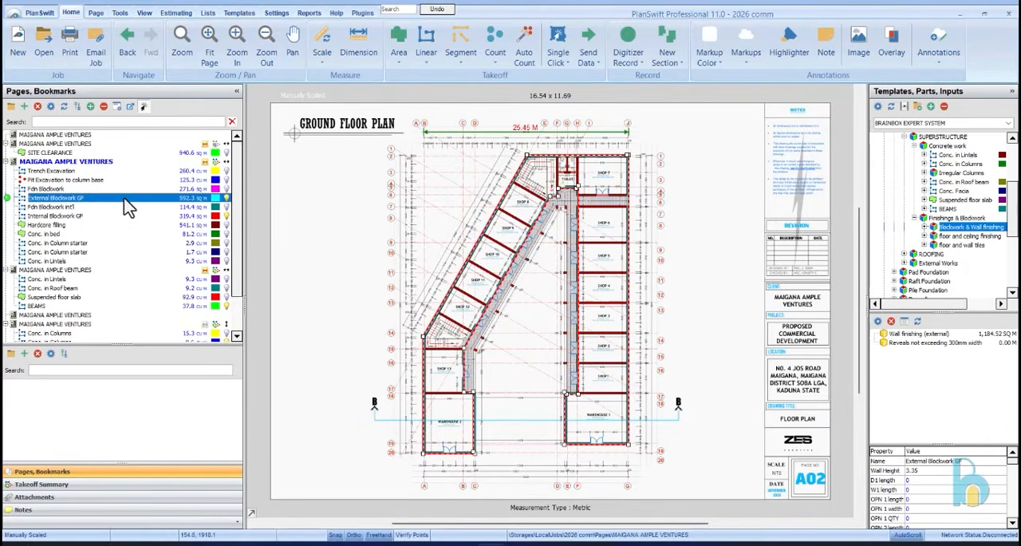
{"action": "left_click", "coordinate": [102, 271]}
{"action": "right_click", "coordinate": [99, 272]}
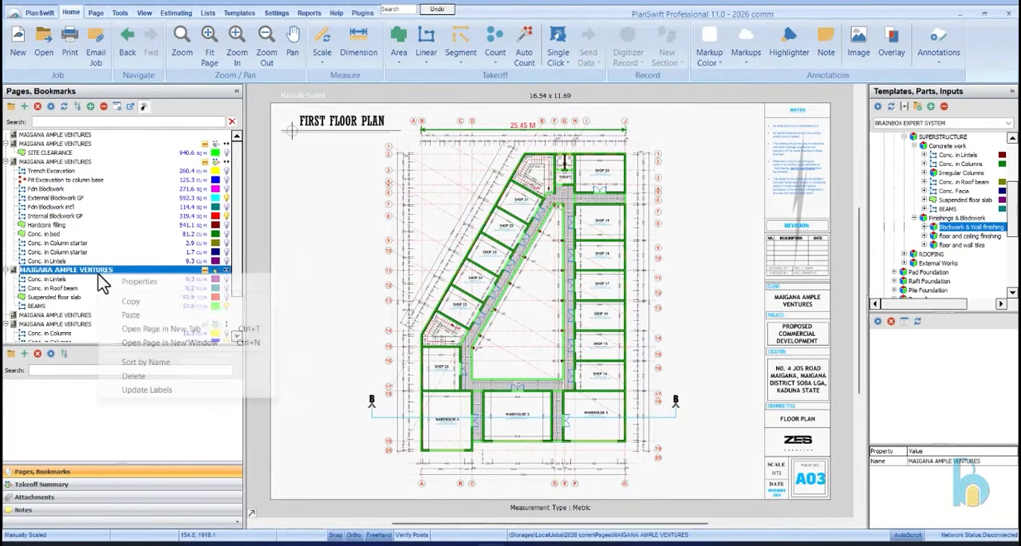
{"action": "left_click", "coordinate": [132, 315]}
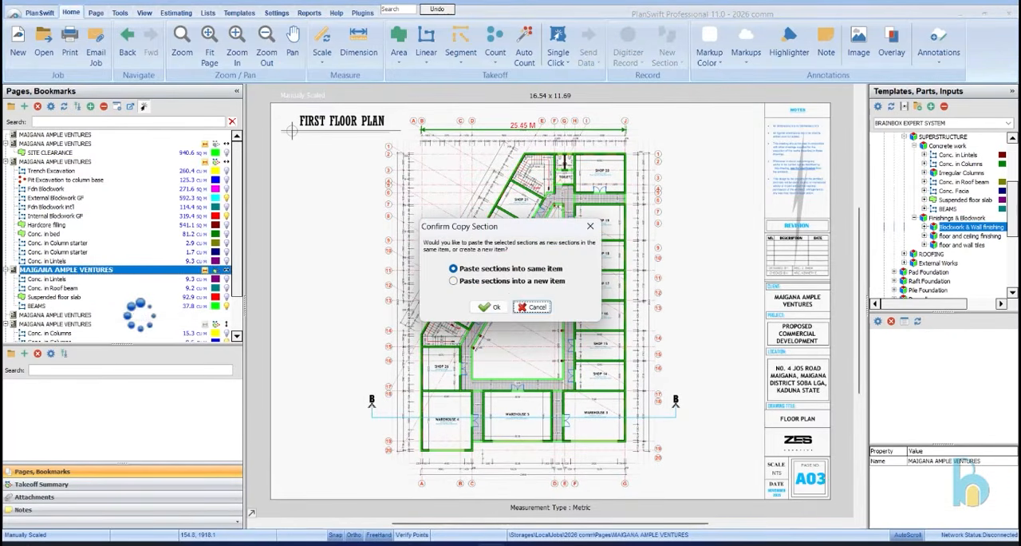
{"action": "left_click", "coordinate": [489, 307]}
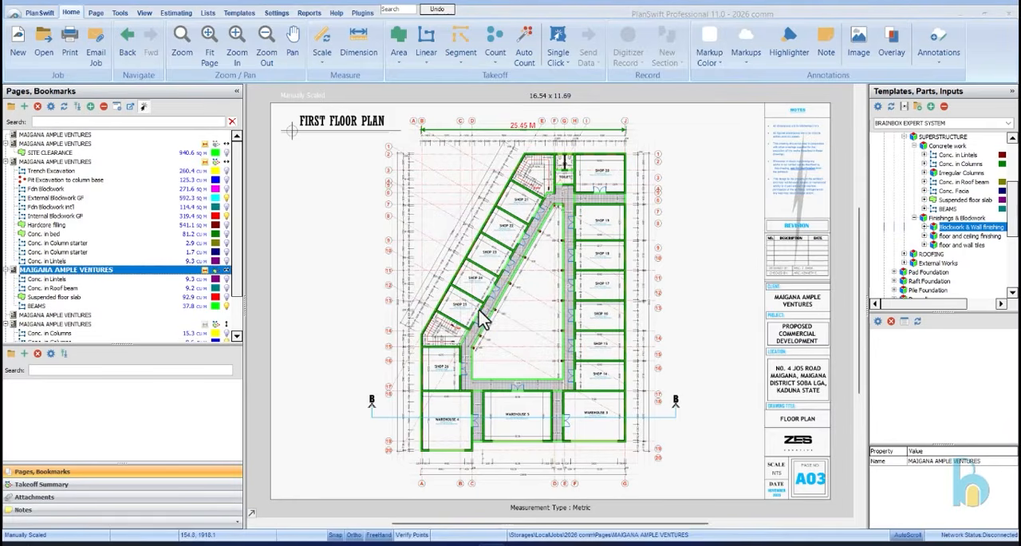
Select the pasted external blockwork on the first floor plan and align its corner point with the outer wall corner at Shop 20
{"action": "left_click", "coordinate": [126, 300]}
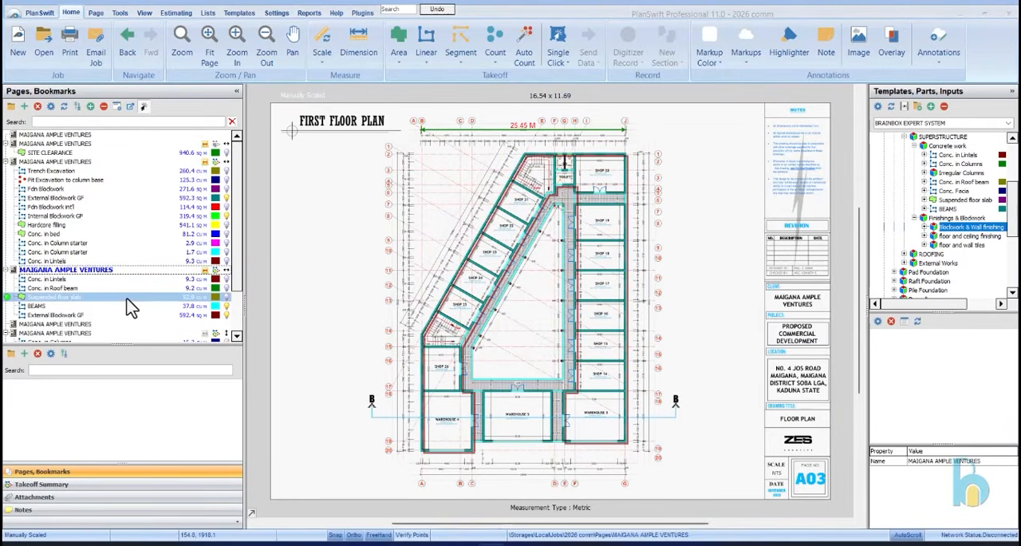
{"action": "key", "text": "Up"}
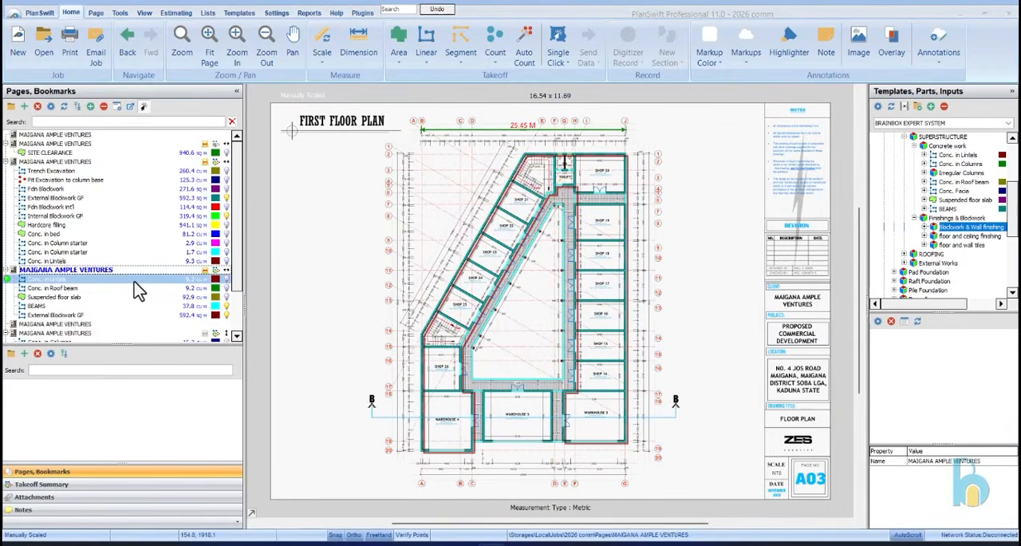
{"action": "key", "text": "Down"}
{"action": "key", "text": "Down"}
{"action": "left_click", "coordinate": [126, 316]}
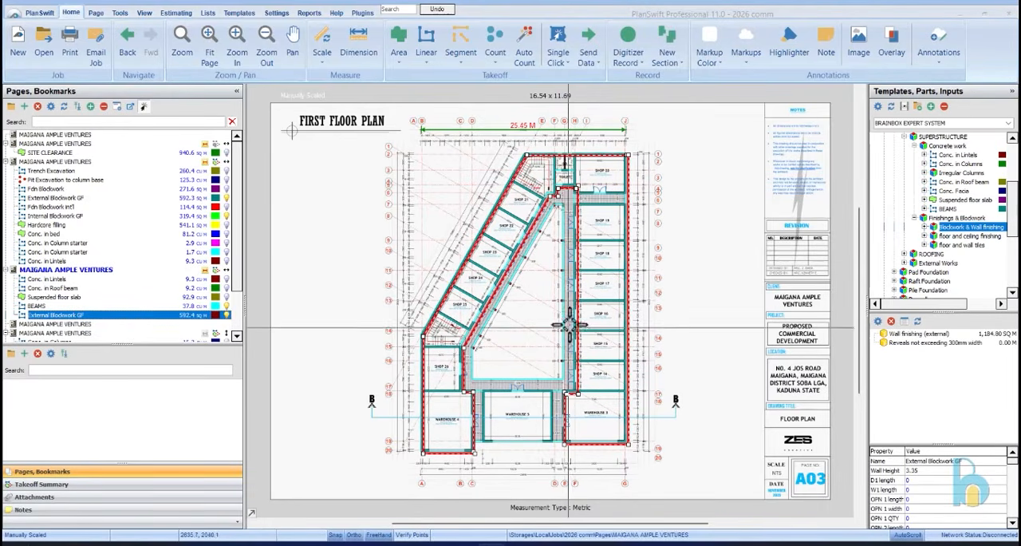
{"action": "scroll", "coordinate": [589, 294], "scroll_direction": "up", "scroll_amount": 3}
{"action": "scroll", "coordinate": [591, 284], "scroll_direction": "down", "scroll_amount": 3}
{"action": "scroll", "coordinate": [636, 134], "scroll_direction": "up", "scroll_amount": 8}
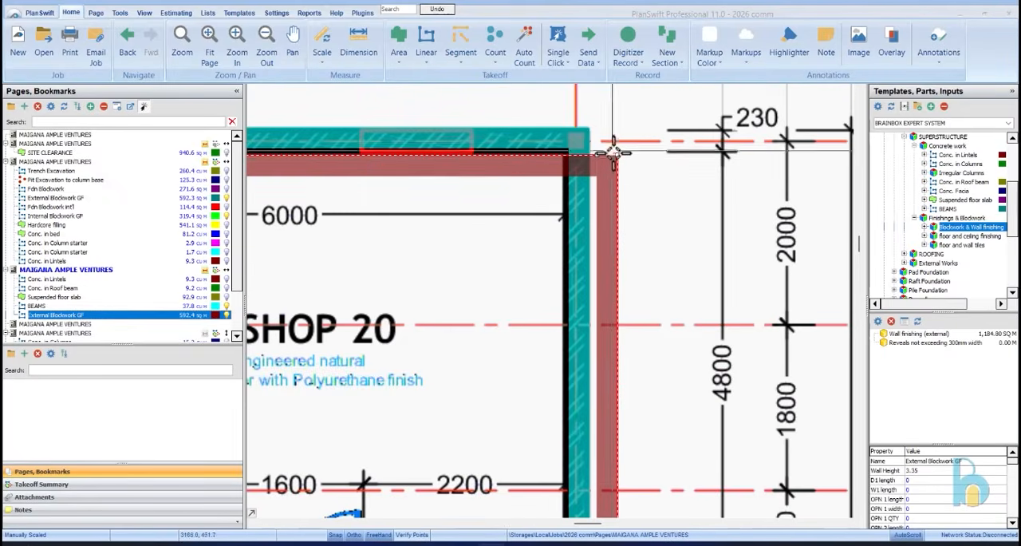
{"action": "left_click_drag", "start_coordinate": [597, 155], "coordinate": [569, 127]}
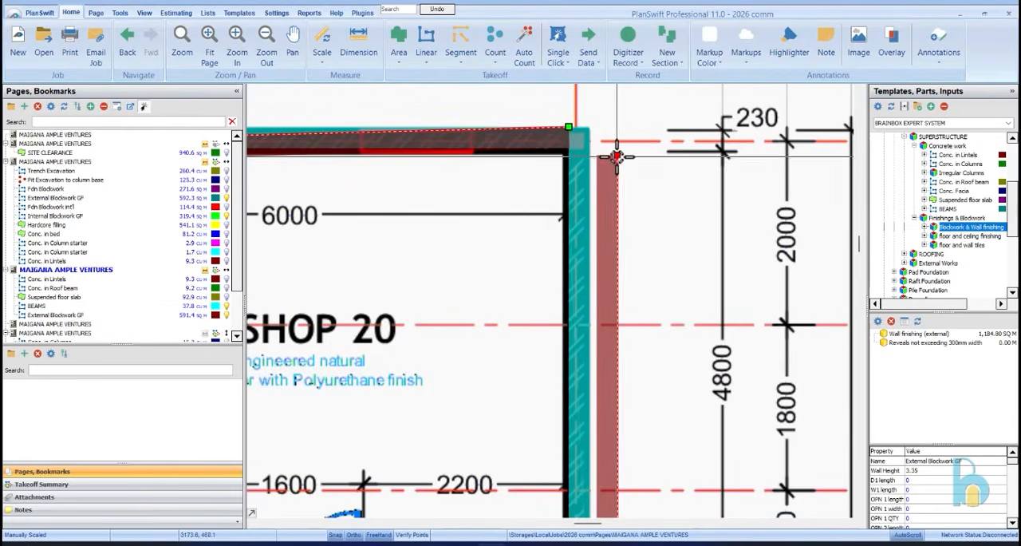
{"action": "scroll", "coordinate": [606, 148], "scroll_direction": "down", "scroll_amount": 1}
{"action": "scroll", "coordinate": [529, 237], "scroll_direction": "down", "scroll_amount": 3}
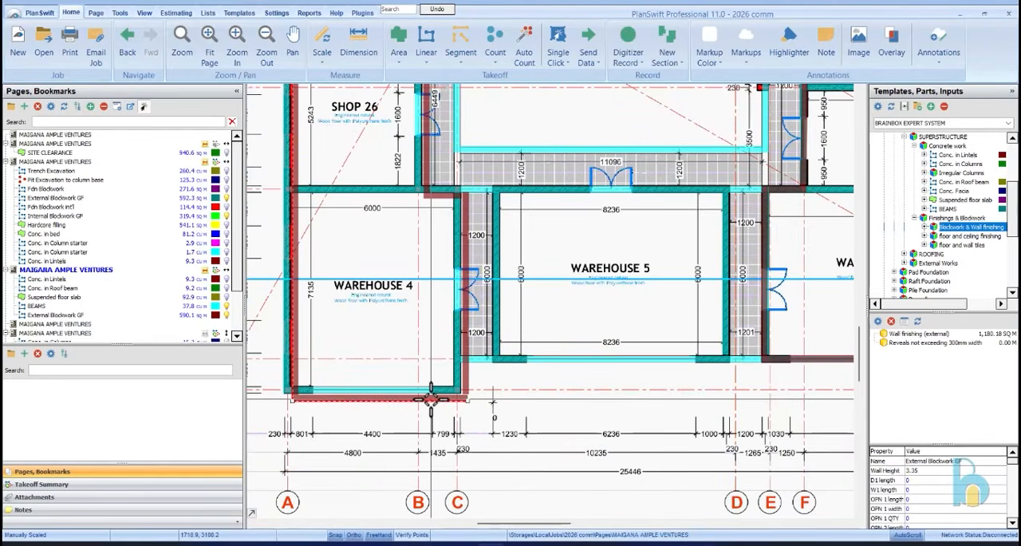
Move the pasted blockwork section around Warehouse 4's outer corner onto the building's external walls
{"action": "right_click", "coordinate": [431, 399]}
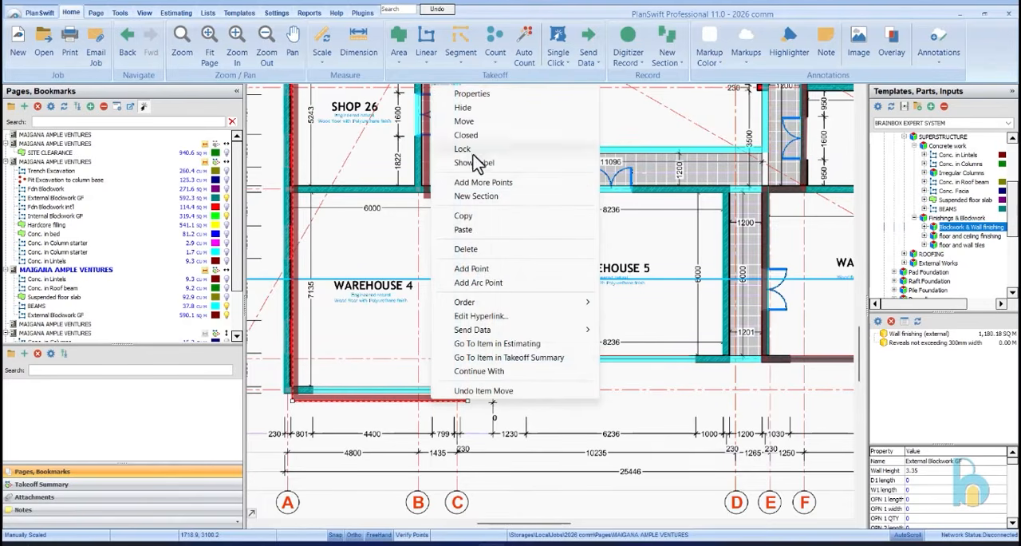
{"action": "left_click", "coordinate": [470, 122]}
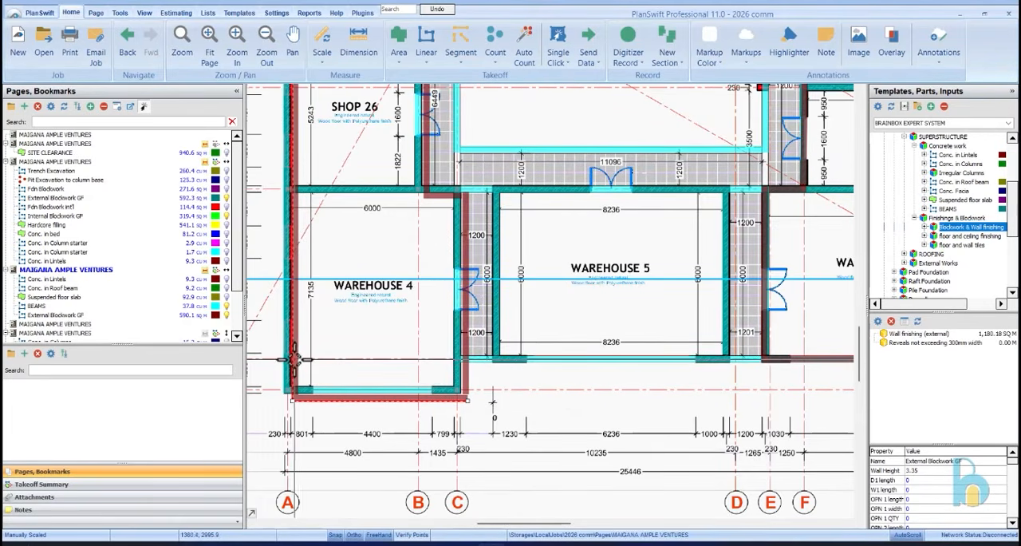
{"action": "scroll", "coordinate": [293, 359], "scroll_direction": "up", "scroll_amount": 3}
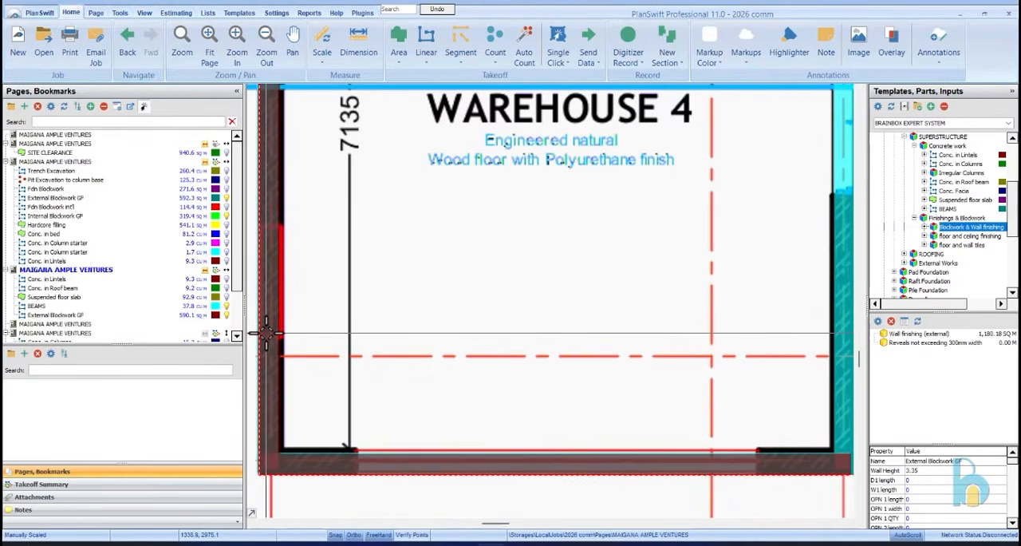
Move the pasted blockwork section along Shop 26's corridor side onto the shop's wall line
{"action": "scroll", "coordinate": [467, 339], "scroll_direction": "down", "scroll_amount": 3}
{"action": "scroll", "coordinate": [519, 259], "scroll_direction": "up", "scroll_amount": 4}
{"action": "scroll", "coordinate": [517, 258], "scroll_direction": "up", "scroll_amount": 1}
{"action": "scroll", "coordinate": [447, 423], "scroll_direction": "down", "scroll_amount": 5}
{"action": "scroll", "coordinate": [367, 371], "scroll_direction": "up", "scroll_amount": 5}
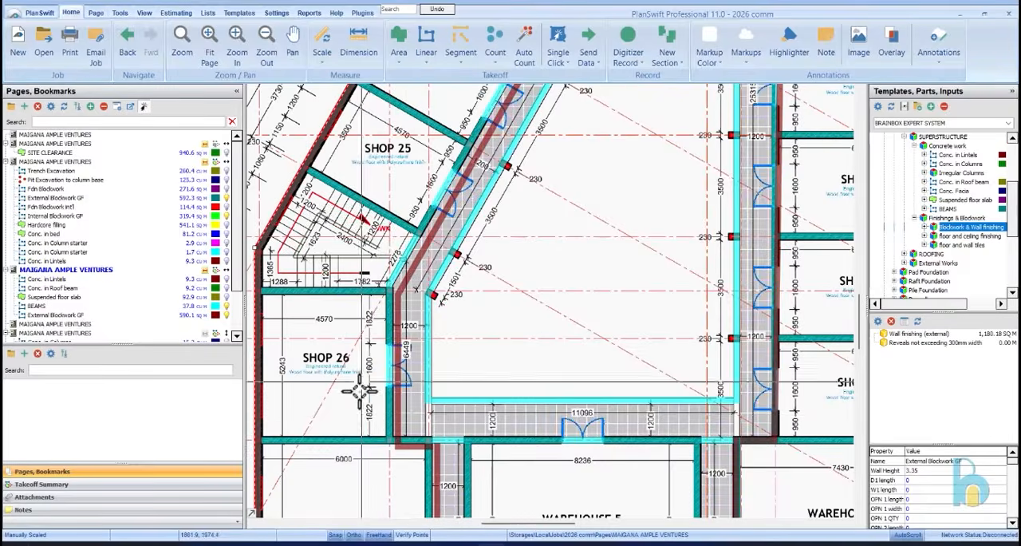
{"action": "scroll", "coordinate": [367, 371], "scroll_direction": "up", "scroll_amount": 3}
{"action": "scroll", "coordinate": [418, 383], "scroll_direction": "down", "scroll_amount": 2}
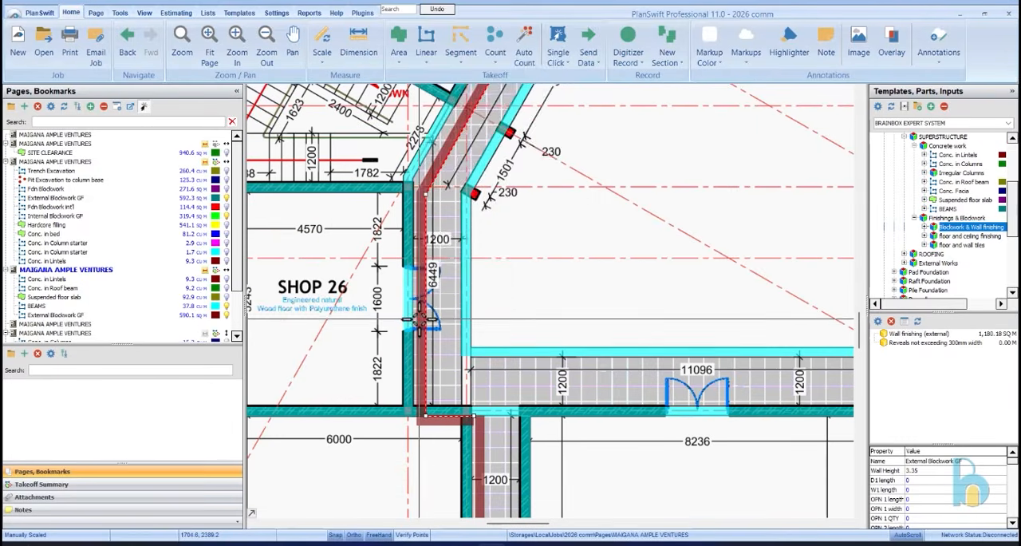
{"action": "right_click", "coordinate": [420, 319]}
{"action": "left_click", "coordinate": [469, 60]}
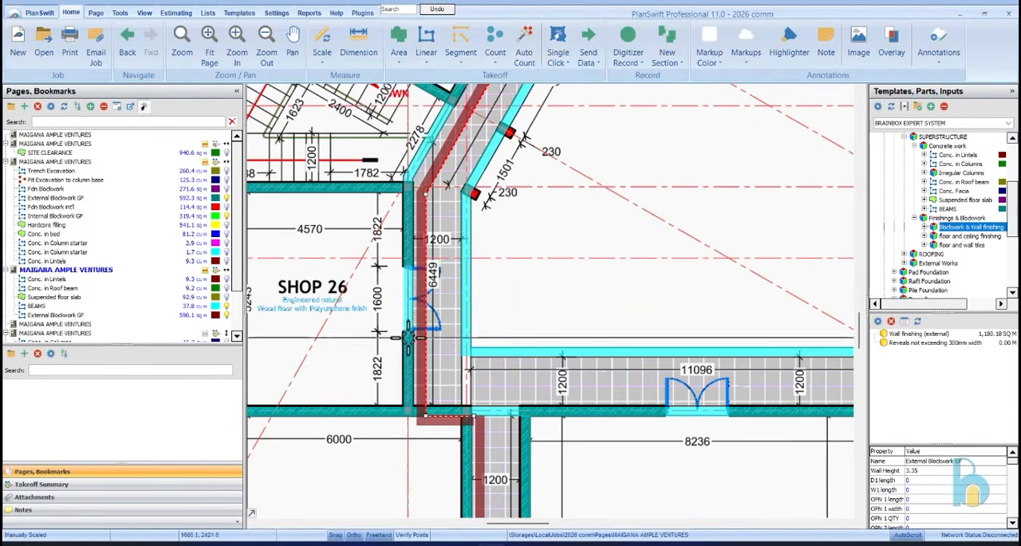
{"action": "scroll", "coordinate": [420, 331], "scroll_direction": "up", "scroll_amount": 2}
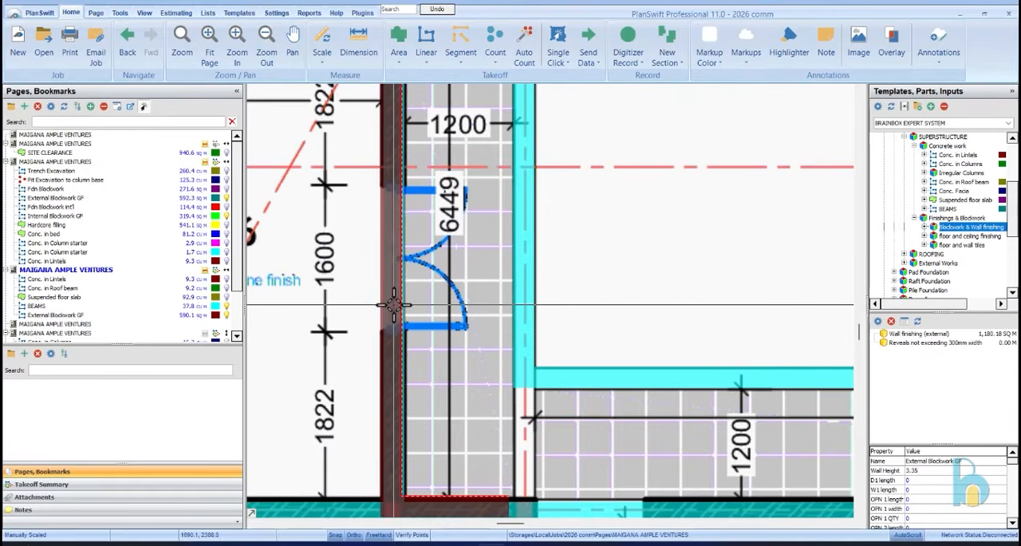
{"action": "scroll", "coordinate": [397, 305], "scroll_direction": "down", "scroll_amount": 3}
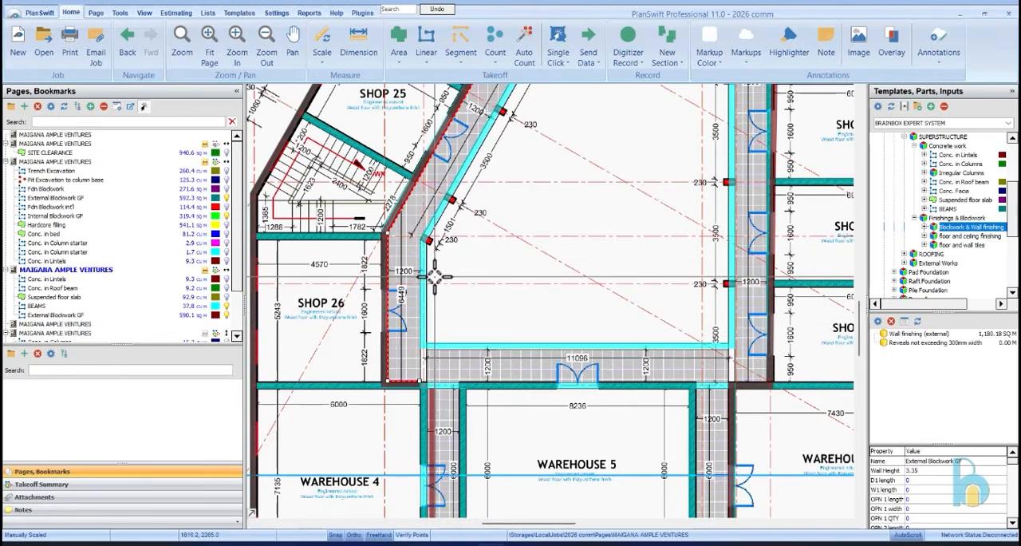
Move the pasted blockwork section between Warehouse 4 and the passage beside Warehouse 5 onto Warehouse 4's side wall
{"action": "scroll", "coordinate": [417, 433], "scroll_direction": "down", "scroll_amount": 1}
{"action": "scroll", "coordinate": [457, 348], "scroll_direction": "up", "scroll_amount": 4}
{"action": "left_click", "coordinate": [457, 349]}
{"action": "right_click", "coordinate": [461, 349]}
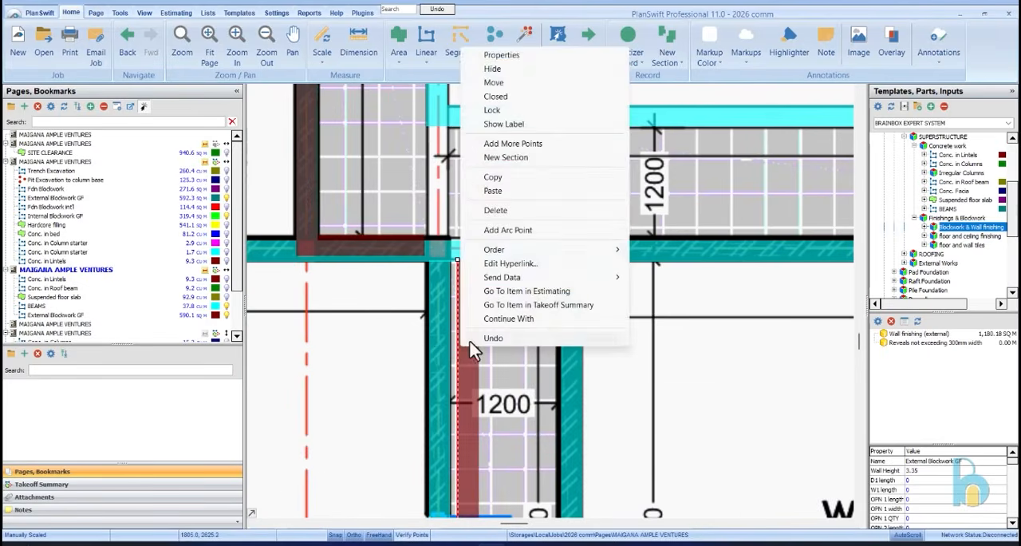
{"action": "left_click", "coordinate": [518, 85]}
{"action": "scroll", "coordinate": [468, 214], "scroll_direction": "down", "scroll_amount": 3}
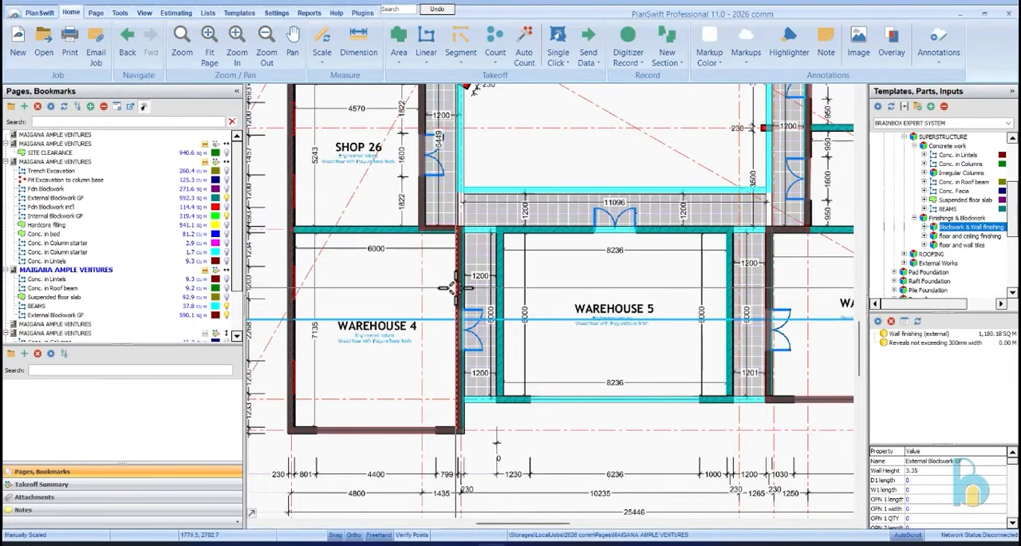
Move the end point of the pasted blockwork section along Shops 14 to 19's corridor side onto the wall corner between the toilet and Shop 20
{"action": "scroll", "coordinate": [457, 286], "scroll_direction": "down", "scroll_amount": 3}
{"action": "scroll", "coordinate": [522, 221], "scroll_direction": "up", "scroll_amount": 5}
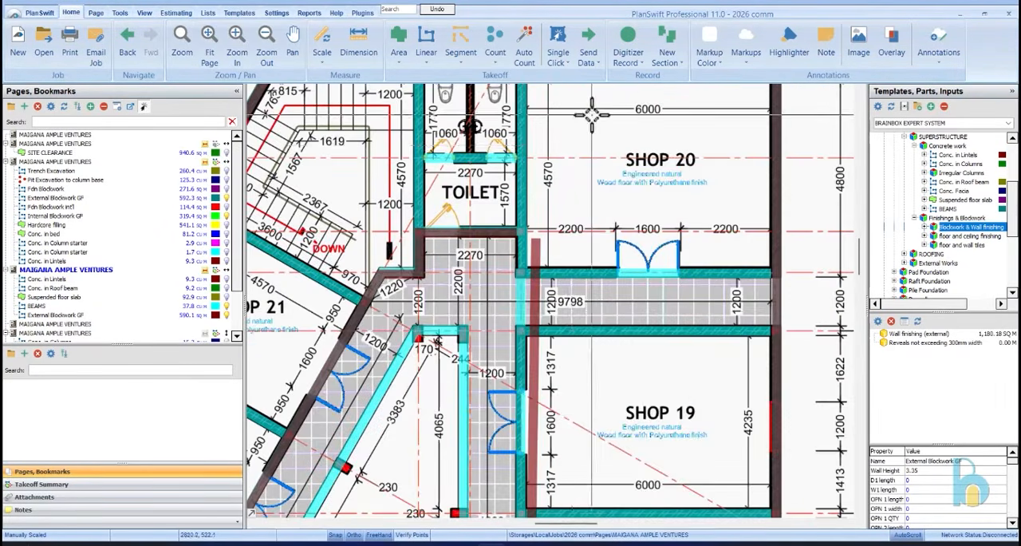
{"action": "scroll", "coordinate": [523, 311], "scroll_direction": "down", "scroll_amount": 3}
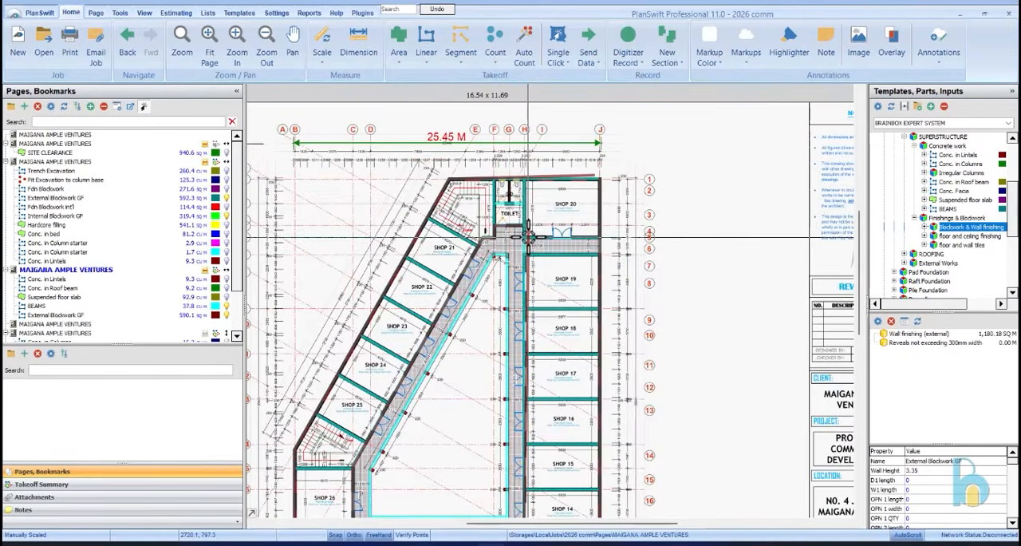
{"action": "scroll", "coordinate": [522, 230], "scroll_direction": "up", "scroll_amount": 3}
{"action": "scroll", "coordinate": [525, 229], "scroll_direction": "up", "scroll_amount": 3}
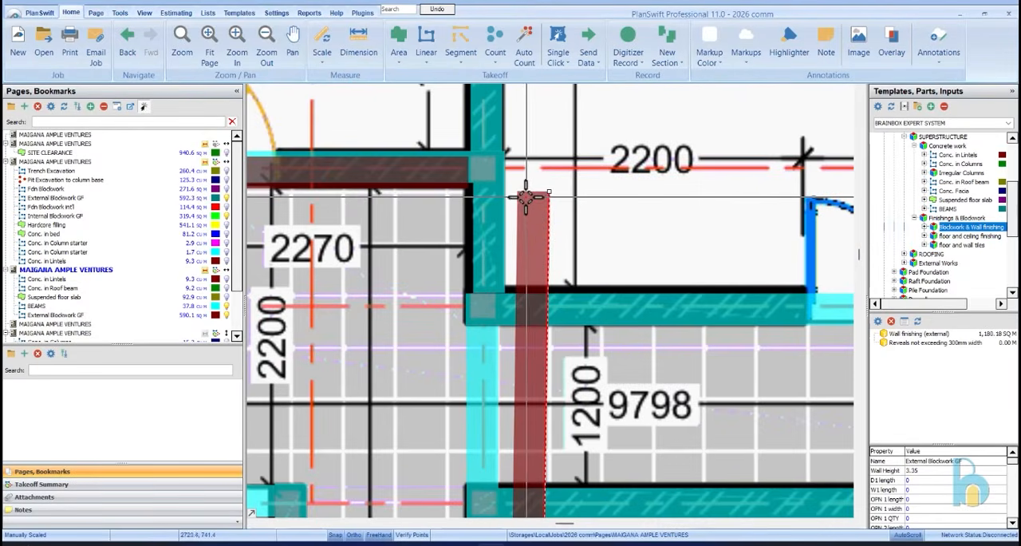
{"action": "left_click_drag", "start_coordinate": [549, 192], "coordinate": [509, 158]}
{"action": "scroll", "coordinate": [511, 160], "scroll_direction": "down", "scroll_amount": 5}
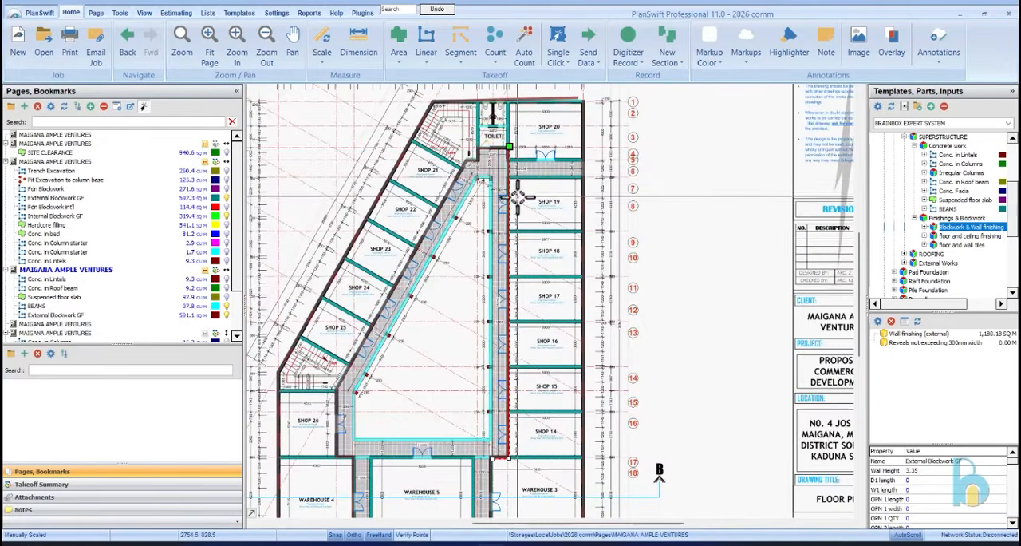
{"action": "scroll", "coordinate": [521, 121], "scroll_direction": "up", "scroll_amount": 5}
{"action": "left_click_drag", "start_coordinate": [510, 209], "coordinate": [509, 222]}
{"action": "left_click", "coordinate": [529, 232]}
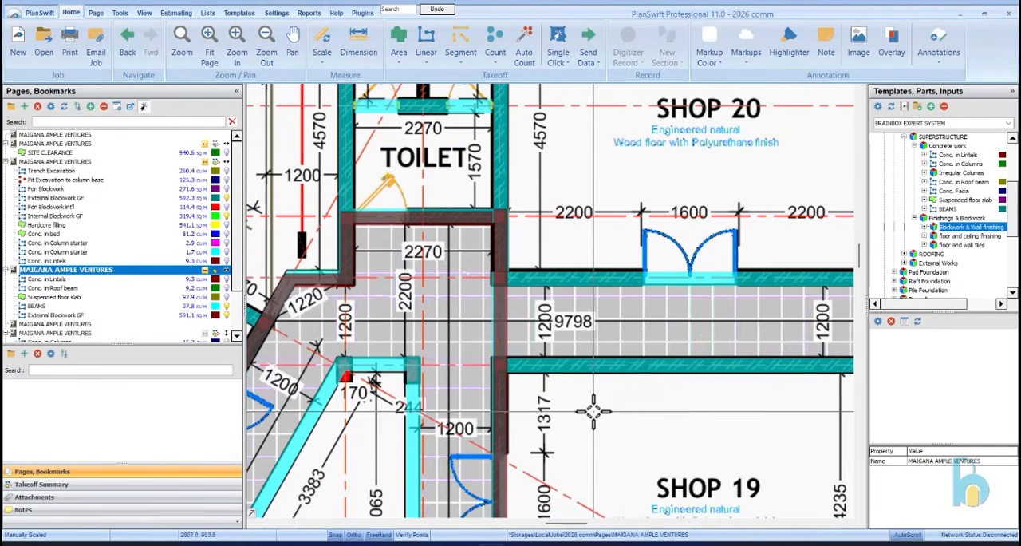
Move the end point of the slanted external blockwork section above Shop 20 onto the building's outer wall corner
{"action": "scroll", "coordinate": [545, 371], "scroll_direction": "down", "scroll_amount": 5}
{"action": "scroll", "coordinate": [545, 371], "scroll_direction": "down", "scroll_amount": 2}
{"action": "scroll", "coordinate": [527, 335], "scroll_direction": "up", "scroll_amount": 4}
{"action": "scroll", "coordinate": [530, 317], "scroll_direction": "down", "scroll_amount": 4}
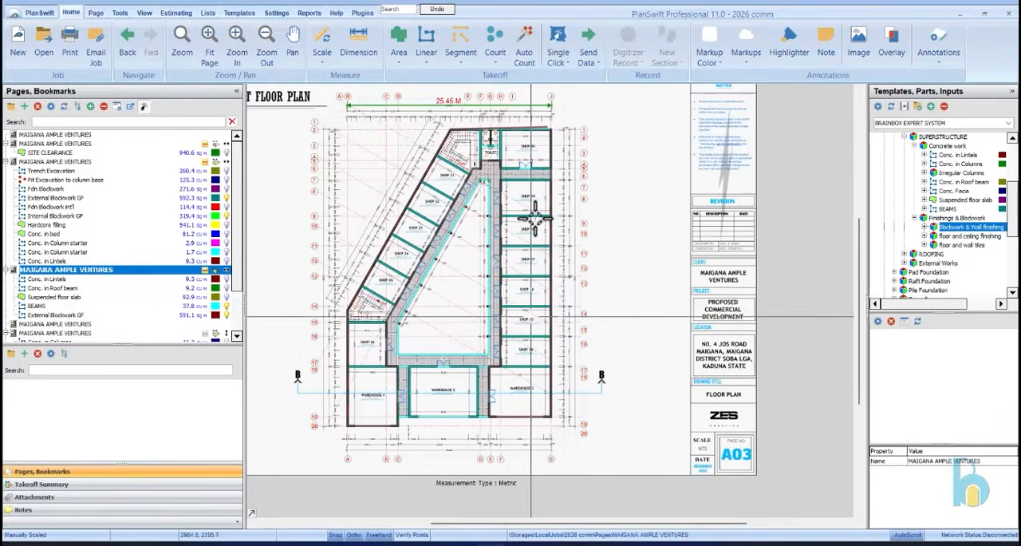
{"action": "scroll", "coordinate": [547, 131], "scroll_direction": "up", "scroll_amount": 6}
{"action": "left_click", "coordinate": [549, 123]}
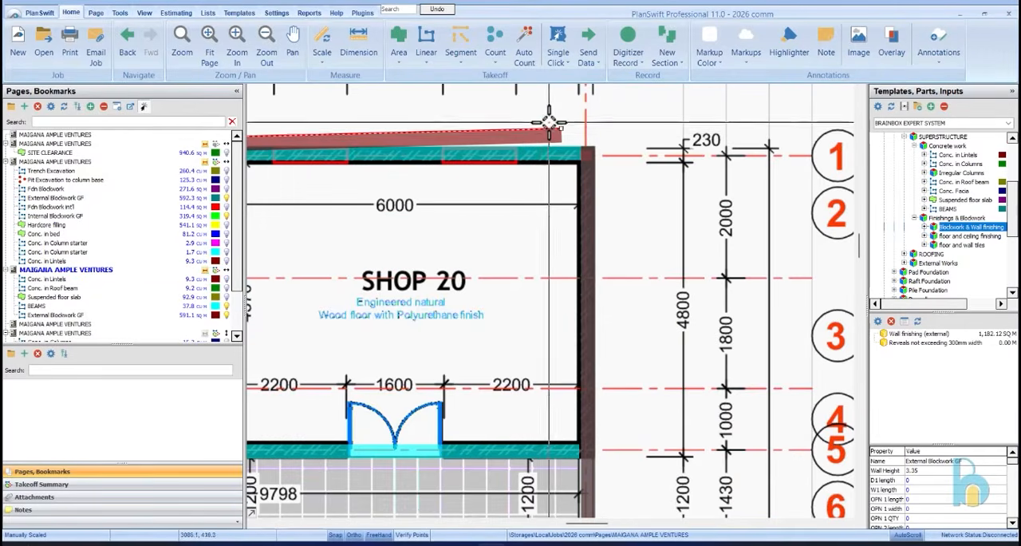
{"action": "left_click", "coordinate": [598, 136]}
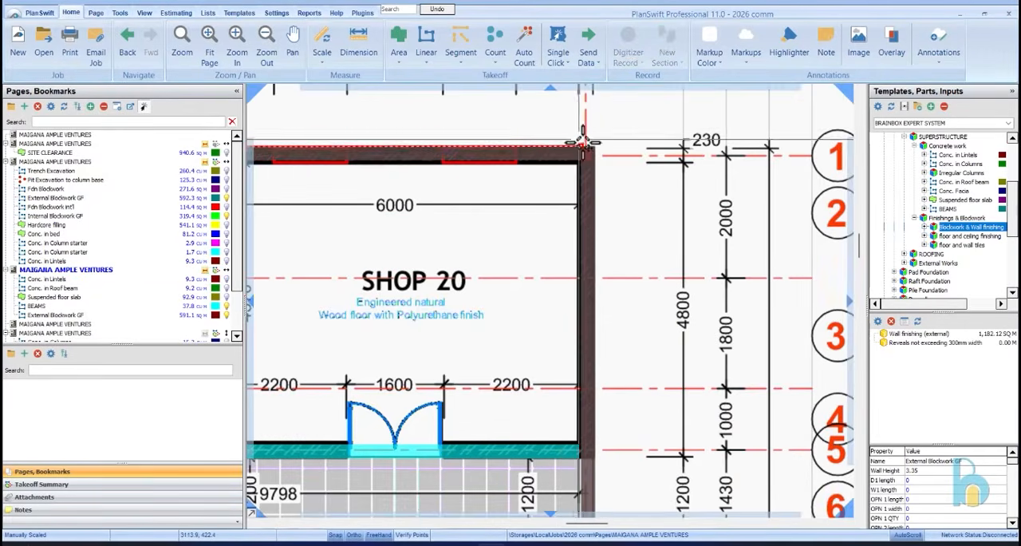
{"action": "scroll", "coordinate": [634, 164], "scroll_direction": "down", "scroll_amount": 3}
{"action": "scroll", "coordinate": [633, 159], "scroll_direction": "down", "scroll_amount": 3}
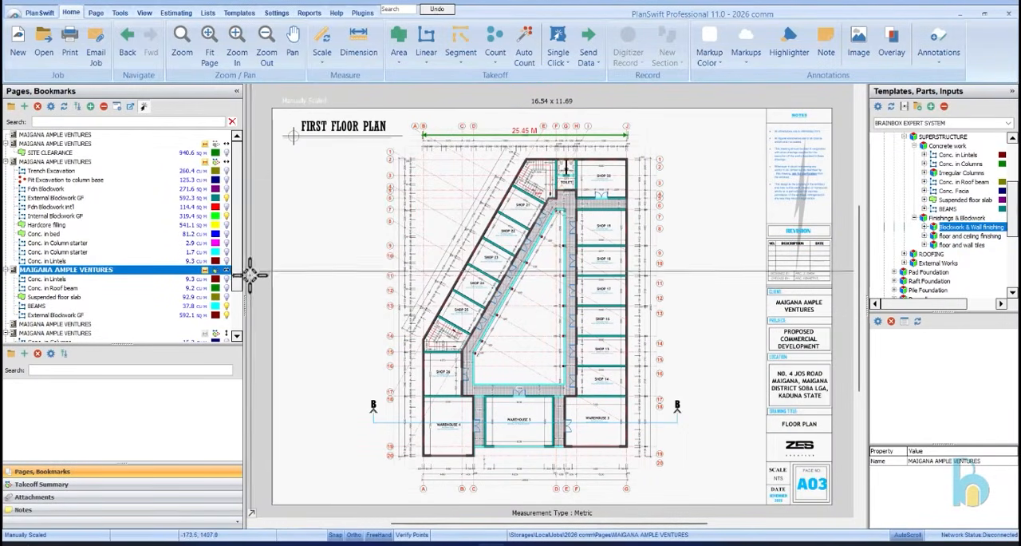
Copy Internal Blockwork GF from the ground floor plan and paste its sections into a new item on the first floor plan
{"action": "left_click", "coordinate": [77, 208]}
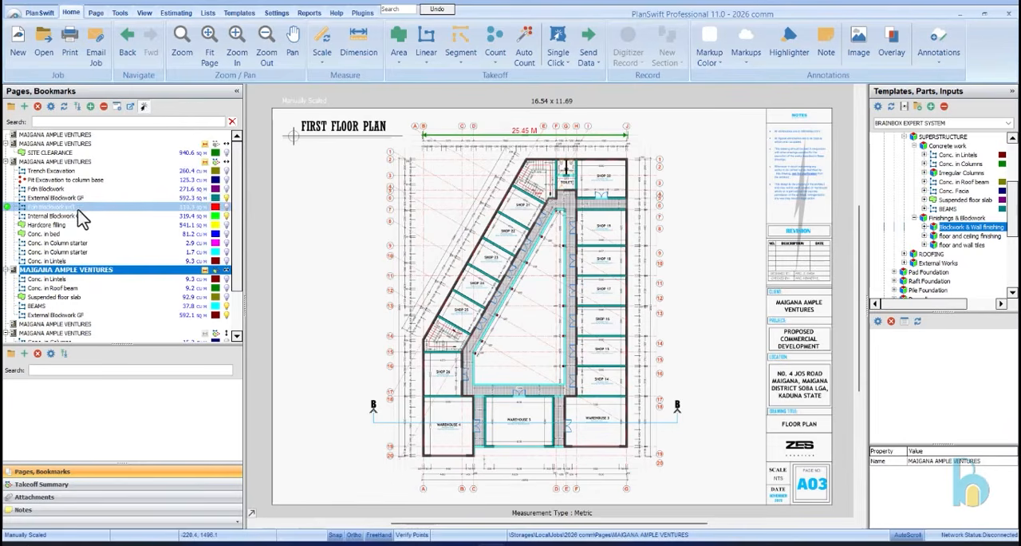
{"action": "left_click", "coordinate": [82, 215]}
{"action": "right_click", "coordinate": [86, 219]}
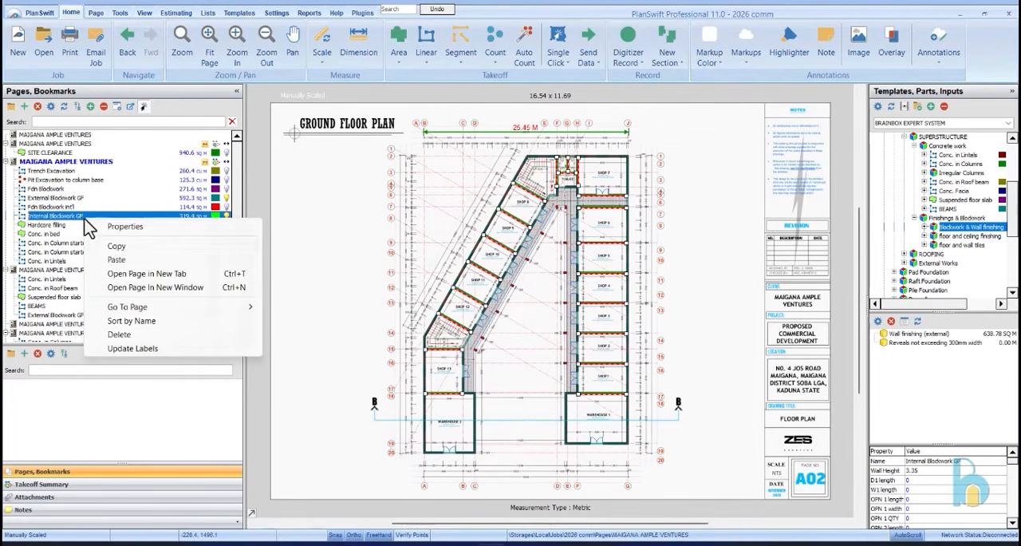
{"action": "left_click", "coordinate": [116, 247]}
{"action": "left_click", "coordinate": [96, 271]}
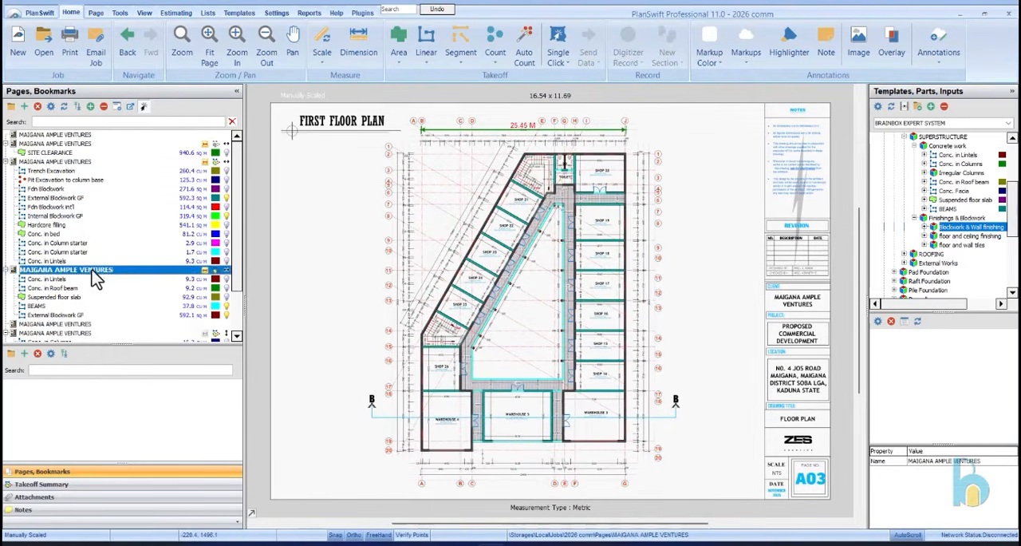
{"action": "right_click", "coordinate": [96, 275]}
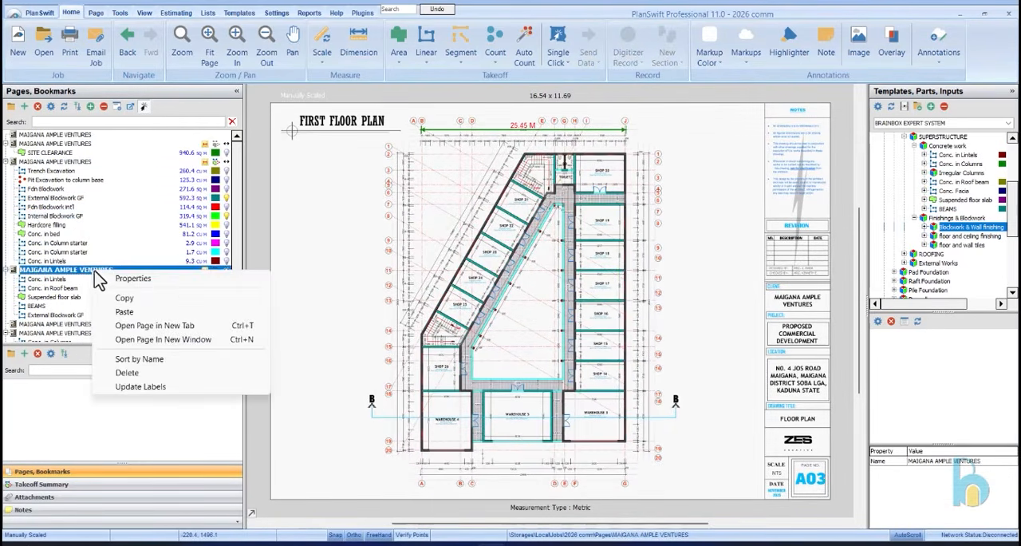
{"action": "left_click", "coordinate": [126, 312]}
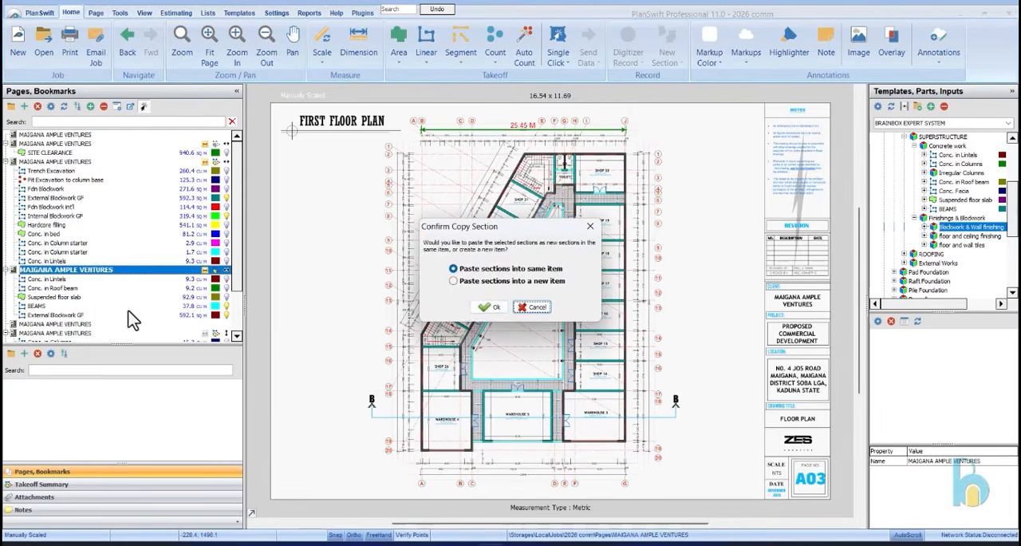
{"action": "left_click", "coordinate": [490, 308]}
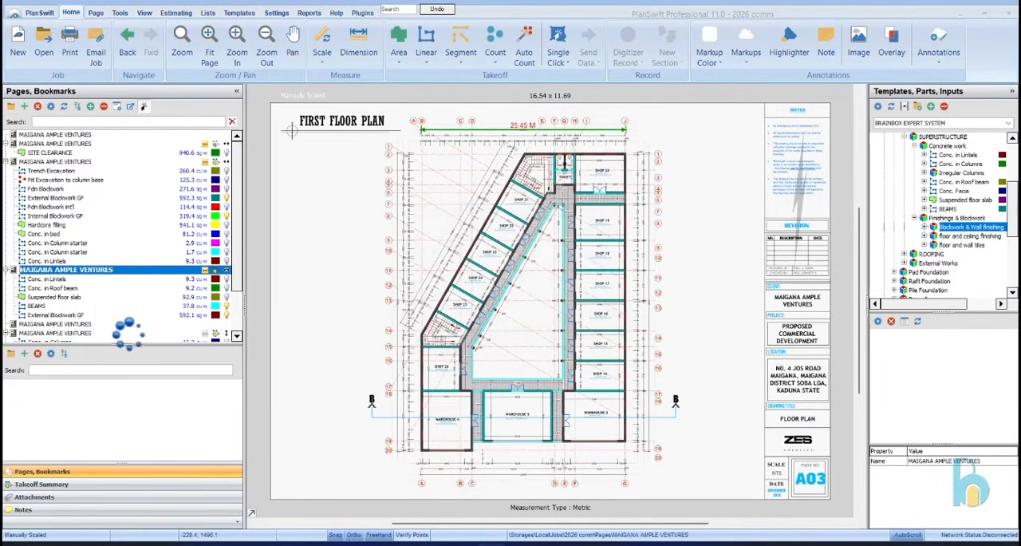
Rename the first floor plan's blockwork items as Internal Blockwork FF and External Blockwork FF
{"action": "left_click", "coordinate": [93, 324]}
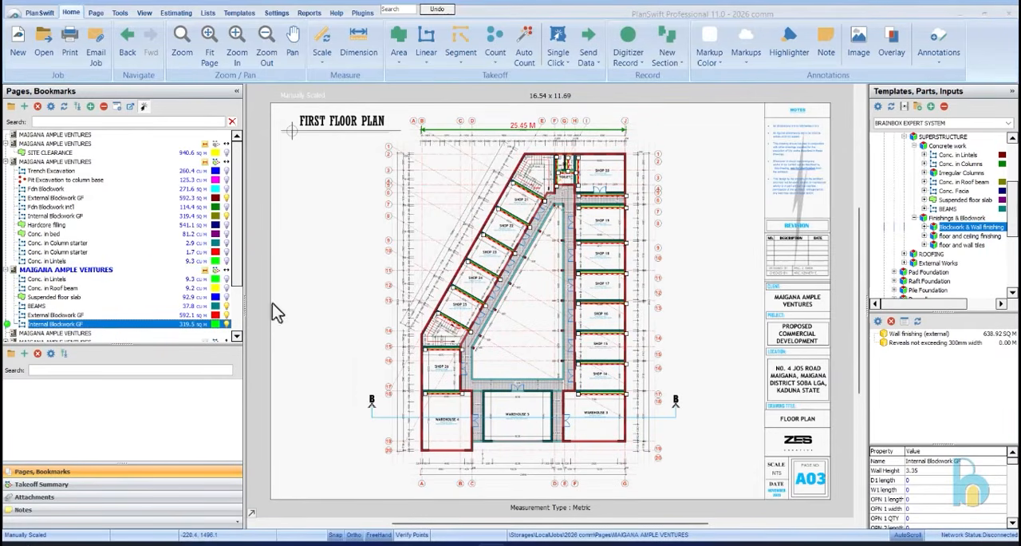
{"action": "double_click", "coordinate": [73, 325]}
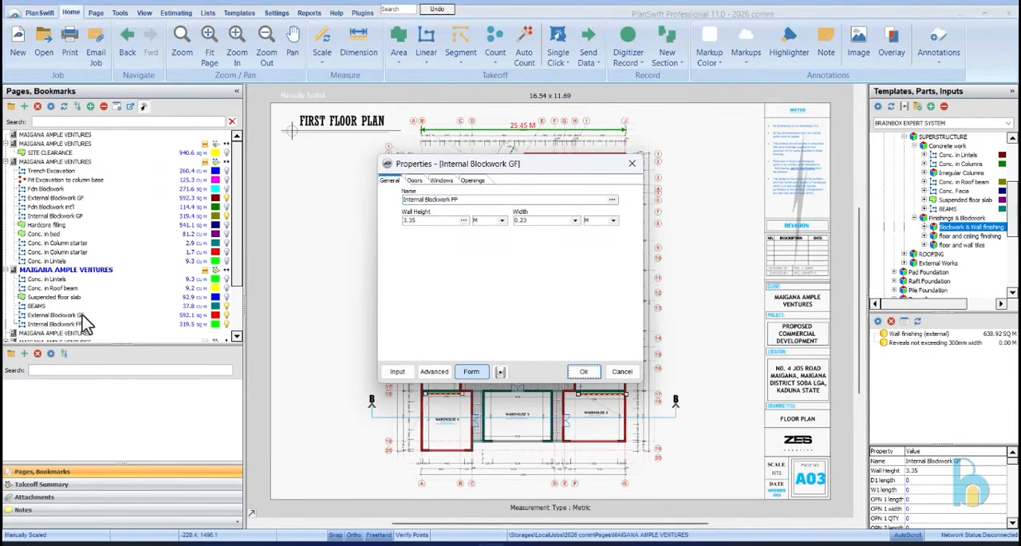
{"action": "left_click", "coordinate": [584, 371]}
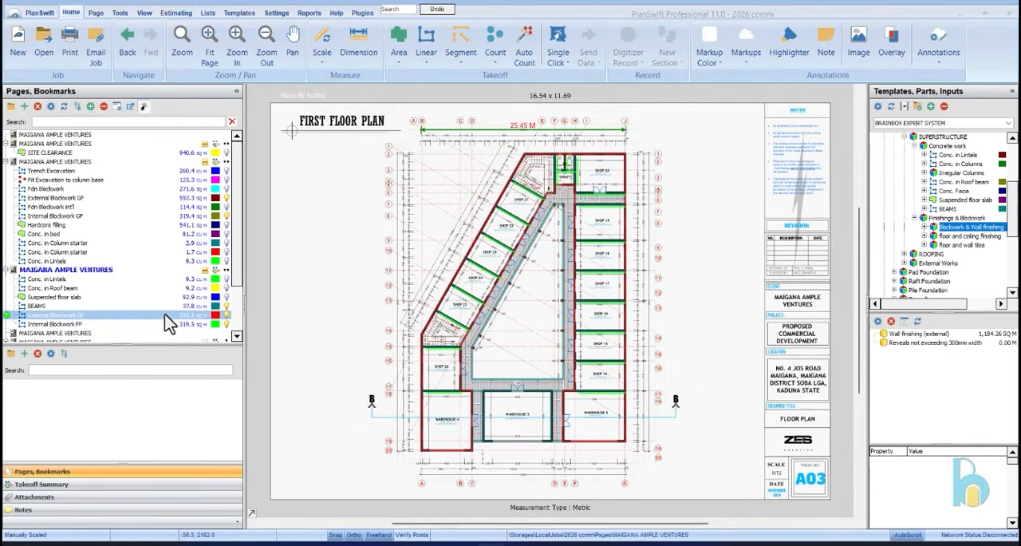
{"action": "double_click", "coordinate": [166, 315]}
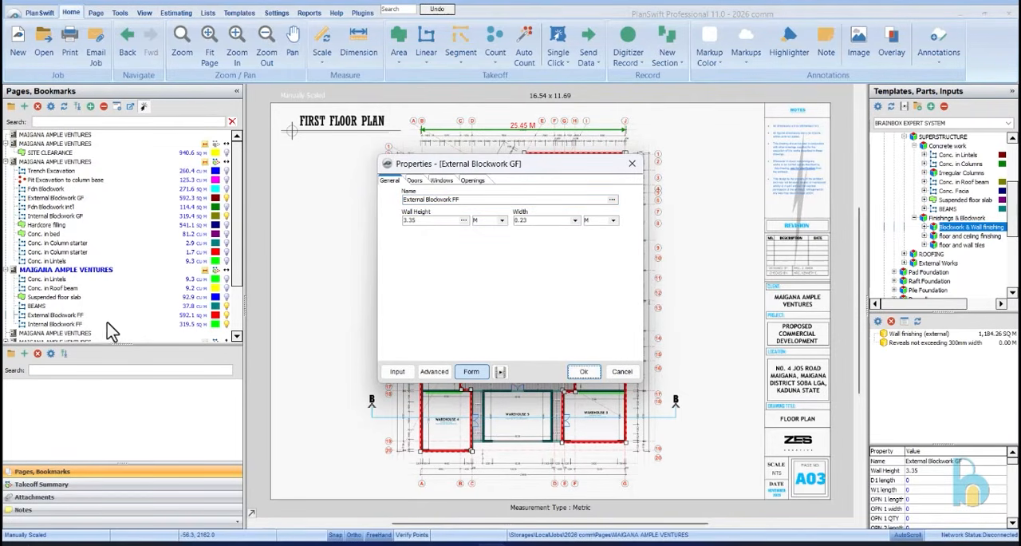
{"action": "left_click", "coordinate": [584, 371]}
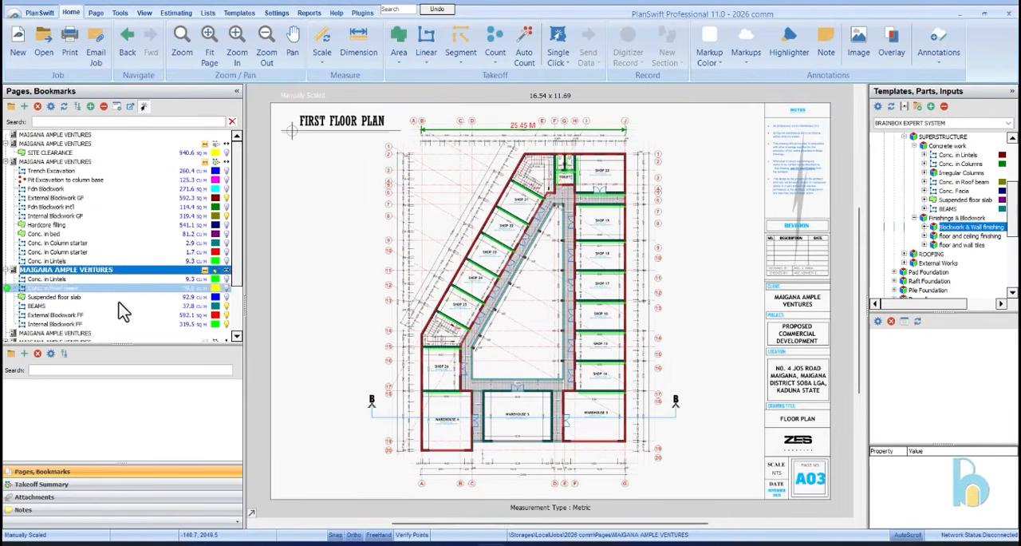
Move all the Internal Blockwork FF sections together onto the partition walls, aligning them at the wall between Shops 24 and 25
{"action": "left_click", "coordinate": [134, 325]}
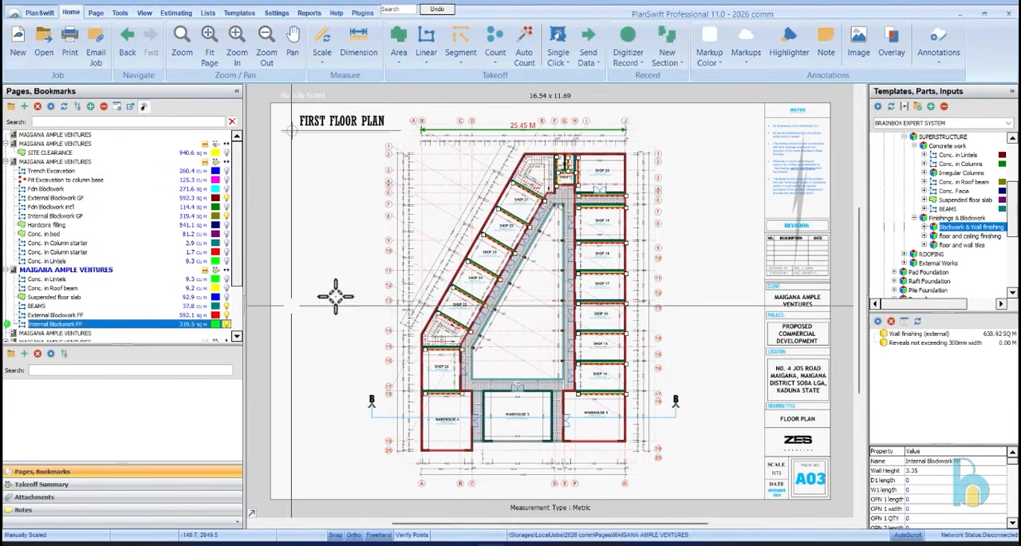
{"action": "scroll", "coordinate": [479, 297], "scroll_direction": "up", "scroll_amount": 3}
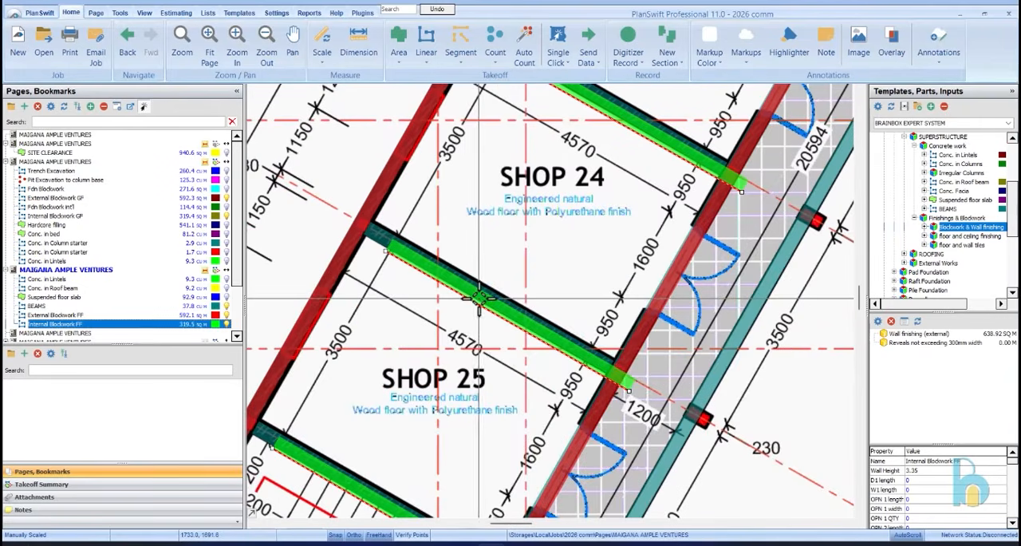
{"action": "right_click", "coordinate": [479, 298]}
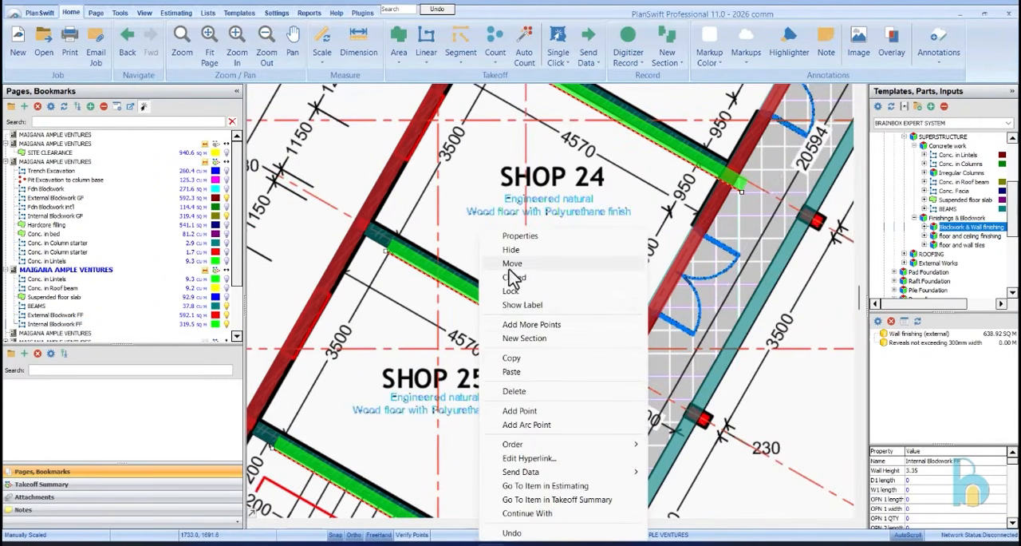
{"action": "left_click", "coordinate": [511, 264]}
{"action": "left_click_drag", "start_coordinate": [474, 291], "coordinate": [455, 272]}
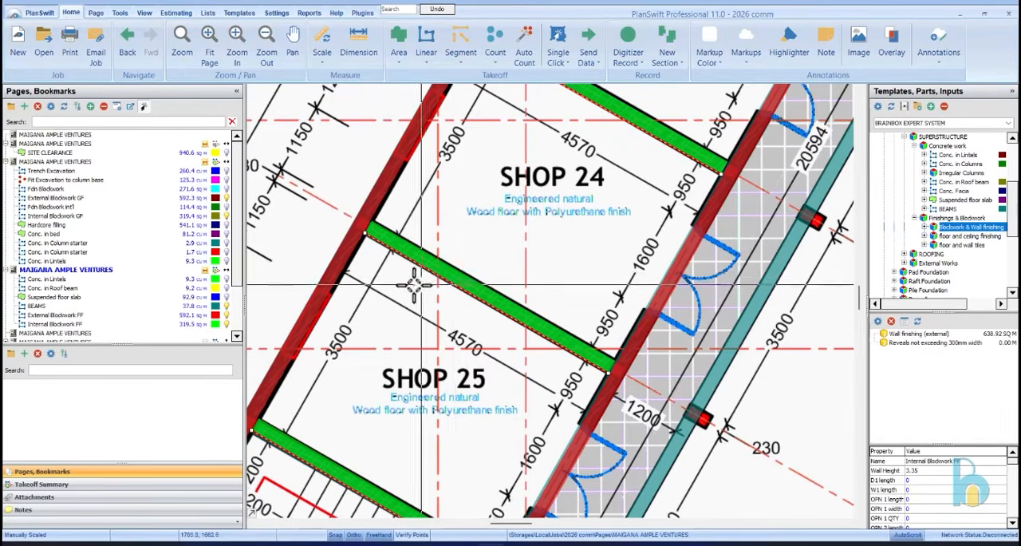
Examine the internal blockwork's alignment with the partition walls across the shops, toilet and warehouses
{"action": "scroll", "coordinate": [424, 283], "scroll_direction": "down", "scroll_amount": 4}
{"action": "scroll", "coordinate": [592, 192], "scroll_direction": "up", "scroll_amount": 2}
{"action": "scroll", "coordinate": [592, 191], "scroll_direction": "down", "scroll_amount": 1}
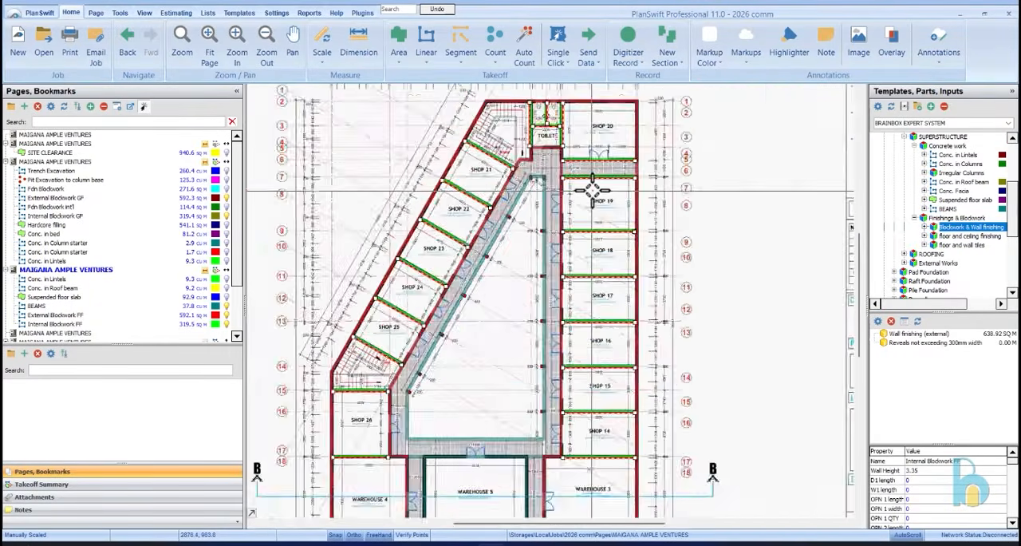
{"action": "scroll", "coordinate": [592, 192], "scroll_direction": "down", "scroll_amount": 3}
{"action": "scroll", "coordinate": [477, 334], "scroll_direction": "up", "scroll_amount": 5}
{"action": "scroll", "coordinate": [477, 333], "scroll_direction": "down", "scroll_amount": 4}
{"action": "scroll", "coordinate": [650, 275], "scroll_direction": "up", "scroll_amount": 4}
{"action": "scroll", "coordinate": [650, 279], "scroll_direction": "down", "scroll_amount": 2}
{"action": "scroll", "coordinate": [630, 263], "scroll_direction": "up", "scroll_amount": 3}
{"action": "scroll", "coordinate": [615, 240], "scroll_direction": "down", "scroll_amount": 3}
{"action": "scroll", "coordinate": [610, 324], "scroll_direction": "up", "scroll_amount": 2}
{"action": "scroll", "coordinate": [611, 331], "scroll_direction": "up", "scroll_amount": 3}
{"action": "scroll", "coordinate": [610, 239], "scroll_direction": "down", "scroll_amount": 3}
{"action": "scroll", "coordinate": [542, 244], "scroll_direction": "down", "scroll_amount": 2}
{"action": "scroll", "coordinate": [537, 246], "scroll_direction": "up", "scroll_amount": 2}
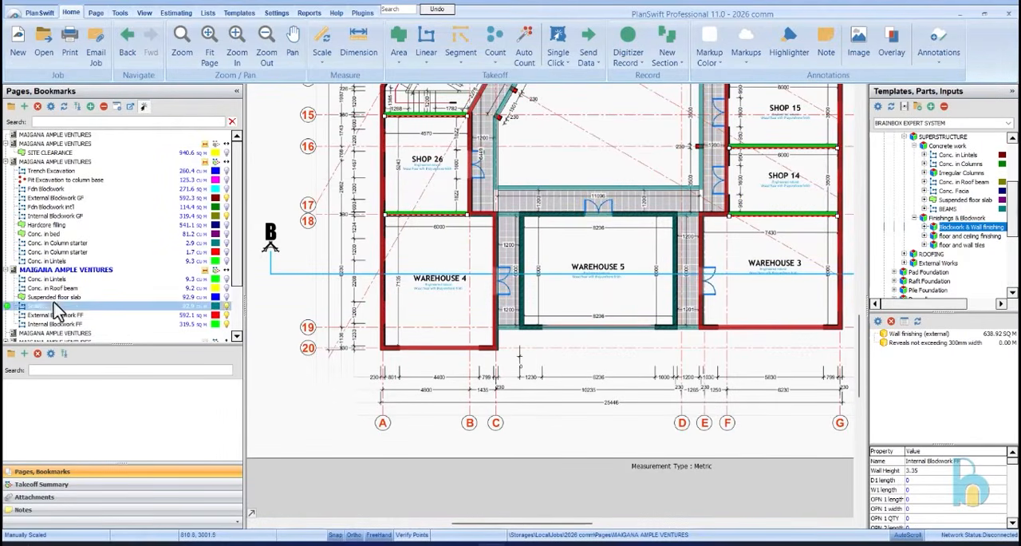
Hide the BEAMS takeoff and highlight External and Internal Blockwork FF together to check their wall coverage
{"action": "left_click", "coordinate": [227, 306]}
{"action": "left_click", "coordinate": [137, 324]}
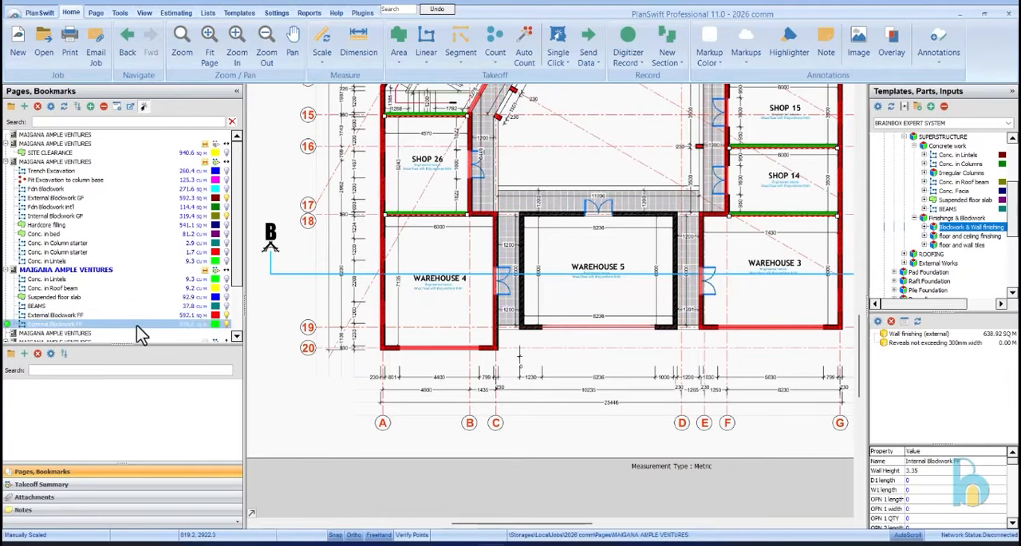
{"action": "left_click", "coordinate": [138, 316], "text": "ctrl"}
{"action": "scroll", "coordinate": [442, 301], "scroll_direction": "down", "scroll_amount": 3}
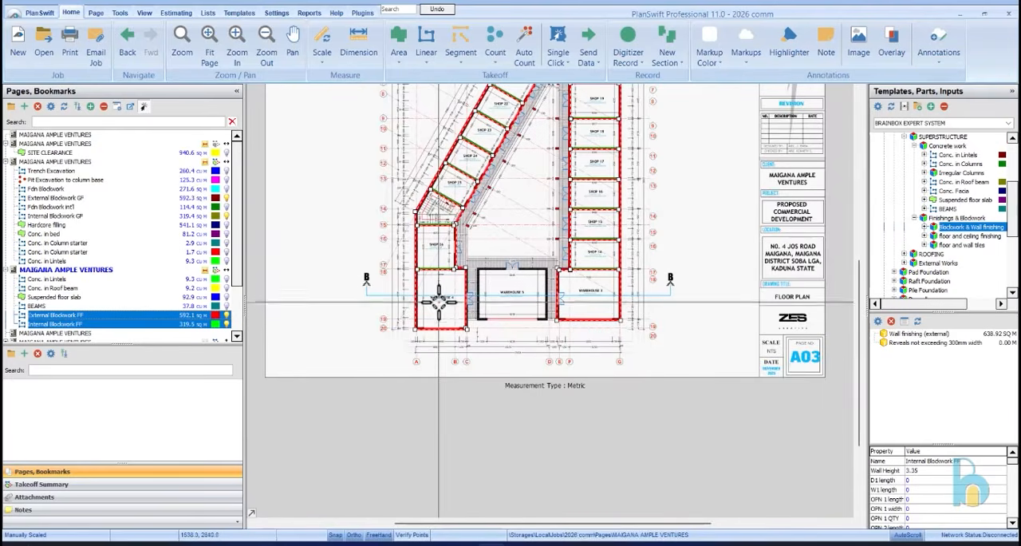
{"action": "scroll", "coordinate": [493, 214], "scroll_direction": "up", "scroll_amount": 3}
{"action": "scroll", "coordinate": [495, 343], "scroll_direction": "down", "scroll_amount": 3}
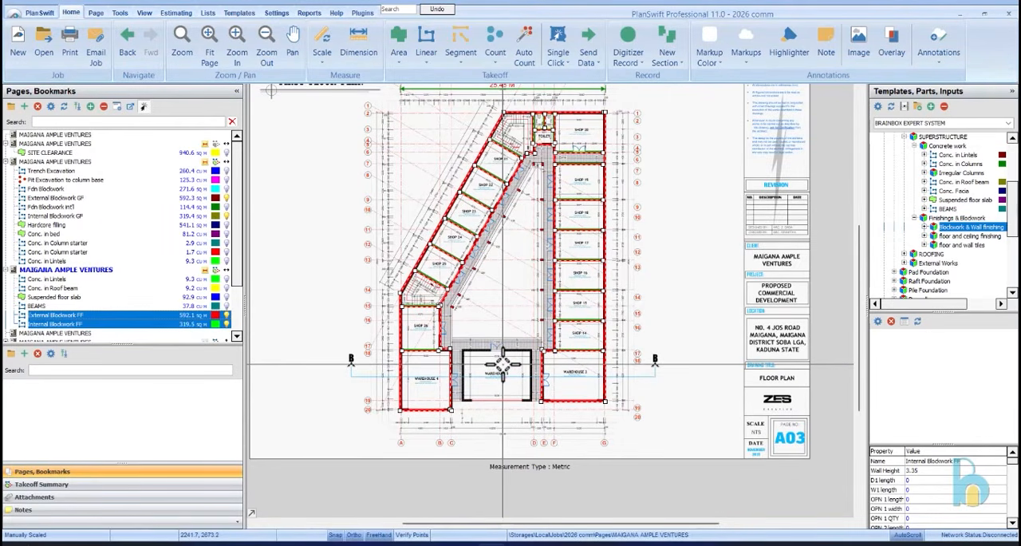
{"action": "left_click", "coordinate": [494, 370]}
Continue recording External Blockwork FF along Warehouse 5's wall on the Warehouse 3 side and its wall on grid line 19
{"action": "scroll", "coordinate": [499, 368], "scroll_direction": "up", "scroll_amount": 2}
{"action": "scroll", "coordinate": [502, 367], "scroll_direction": "up", "scroll_amount": 2}
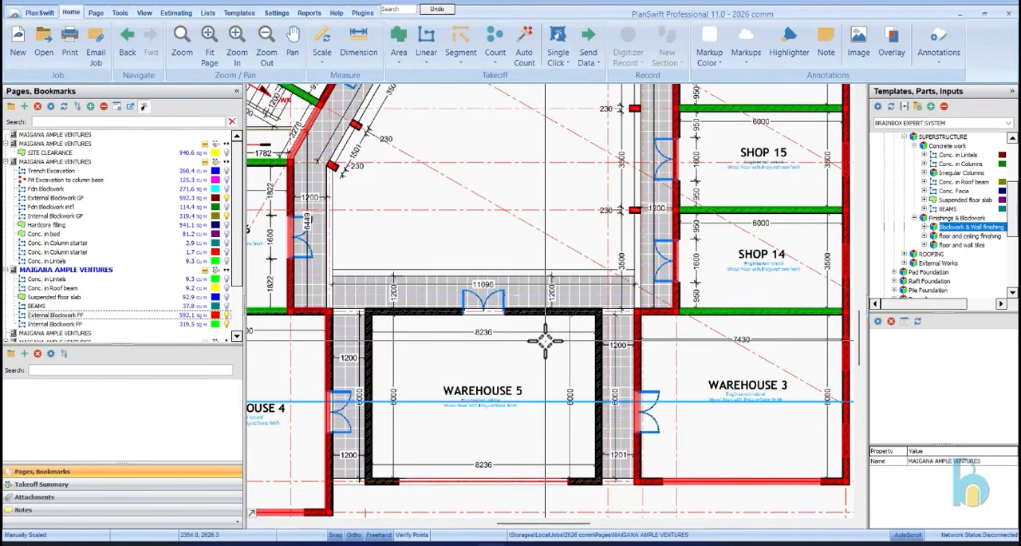
{"action": "left_click", "coordinate": [93, 325]}
{"action": "left_click", "coordinate": [95, 324]}
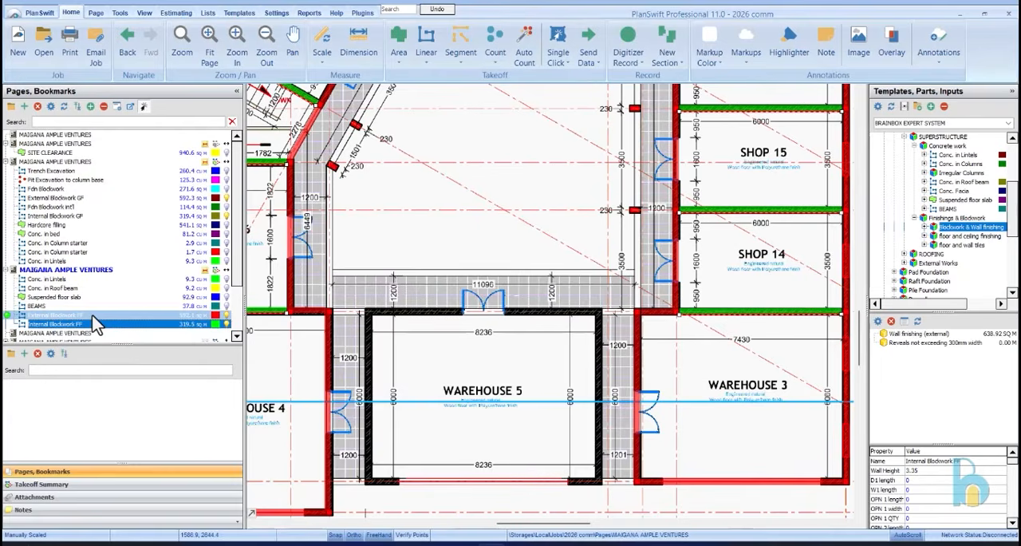
{"action": "left_click", "coordinate": [94, 316]}
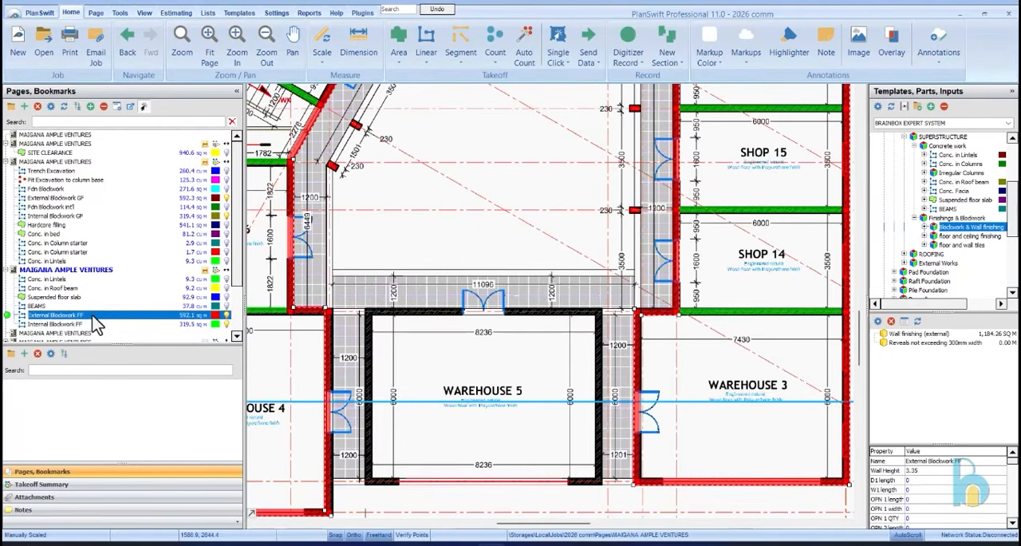
{"action": "left_click", "coordinate": [8, 316]}
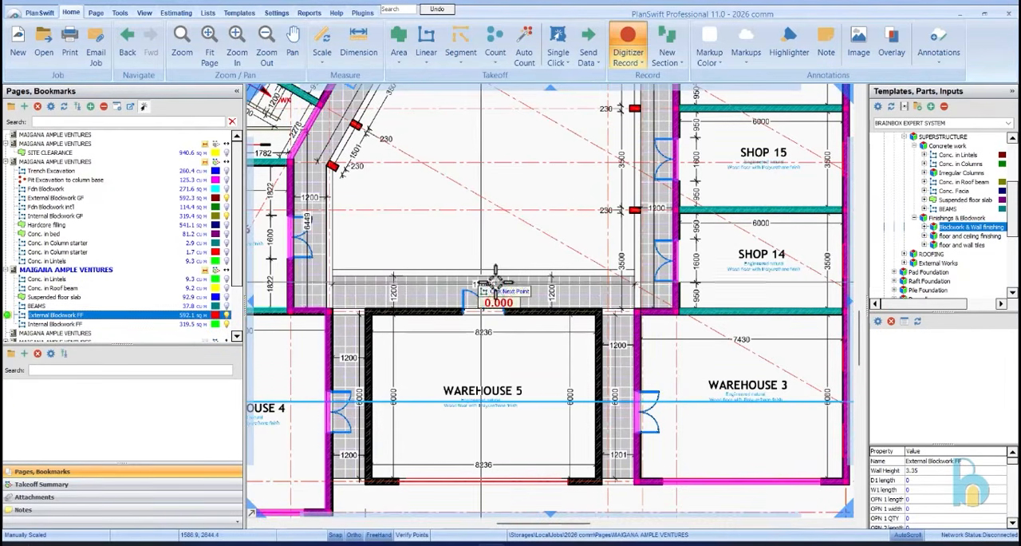
{"action": "scroll", "coordinate": [639, 310], "scroll_direction": "up", "scroll_amount": 3}
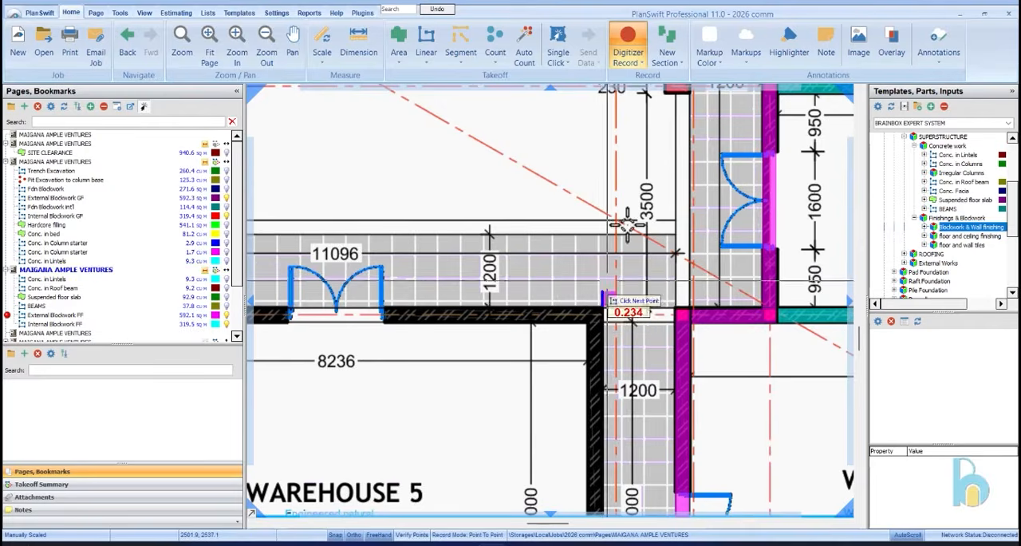
{"action": "scroll", "coordinate": [607, 309], "scroll_direction": "down", "scroll_amount": 4}
{"action": "scroll", "coordinate": [611, 403], "scroll_direction": "up", "scroll_amount": 4}
{"action": "scroll", "coordinate": [638, 391], "scroll_direction": "down", "scroll_amount": 4}
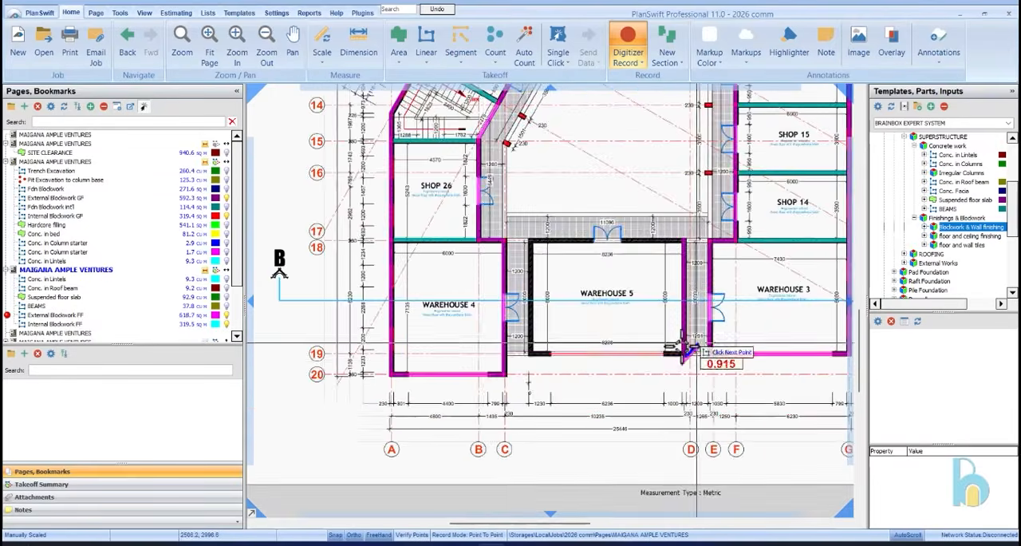
{"action": "scroll", "coordinate": [502, 359], "scroll_direction": "up", "scroll_amount": 4}
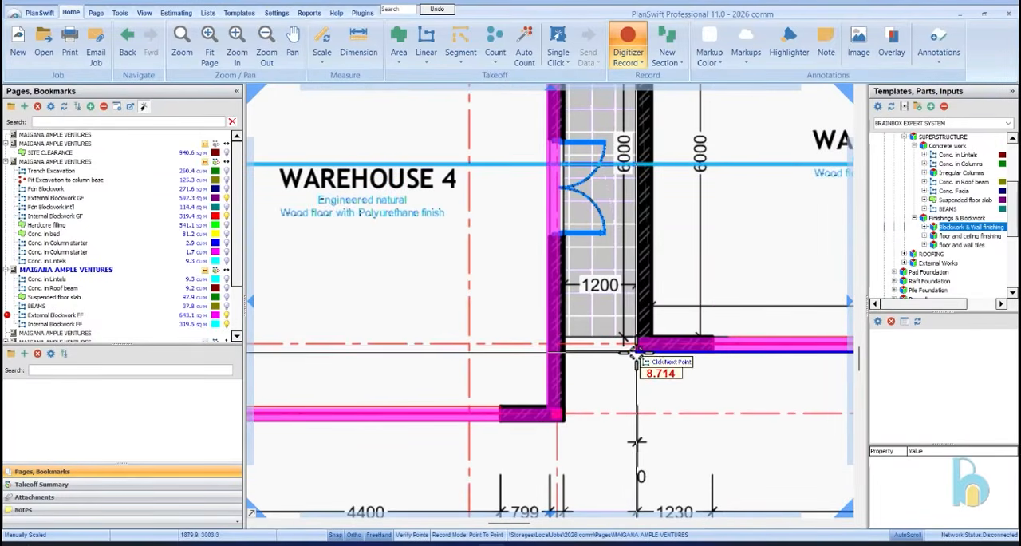
Trace Warehouse 5's wall facing Warehouse 4 and its courtyard walkway wall, closing at the starting corner, and end the External Blockwork FF recording
{"action": "scroll", "coordinate": [611, 405], "scroll_direction": "down", "scroll_amount": 4}
{"action": "scroll", "coordinate": [639, 228], "scroll_direction": "up", "scroll_amount": 4}
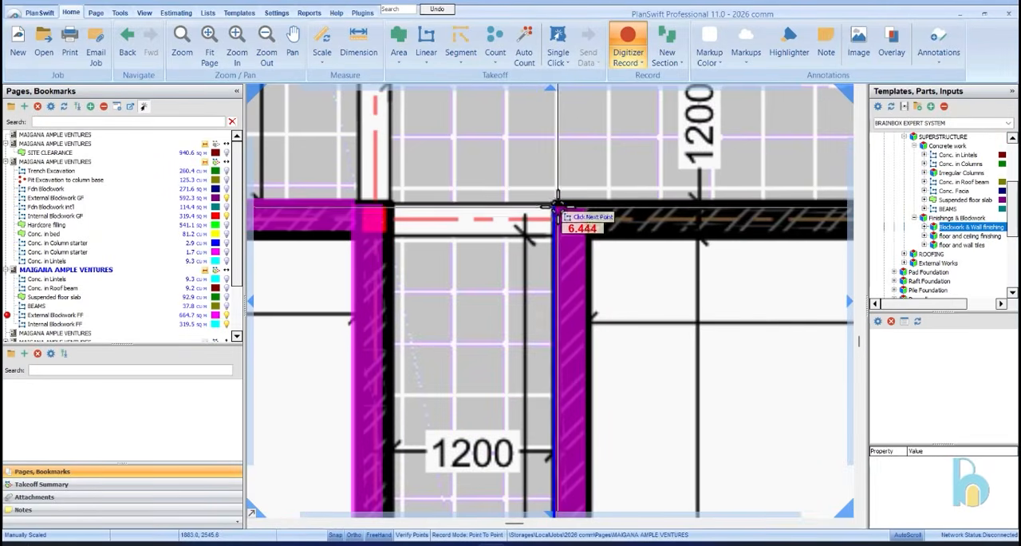
{"action": "left_click", "coordinate": [558, 203]}
{"action": "scroll", "coordinate": [557, 204], "scroll_direction": "down", "scroll_amount": 4}
{"action": "scroll", "coordinate": [587, 197], "scroll_direction": "down", "scroll_amount": 1}
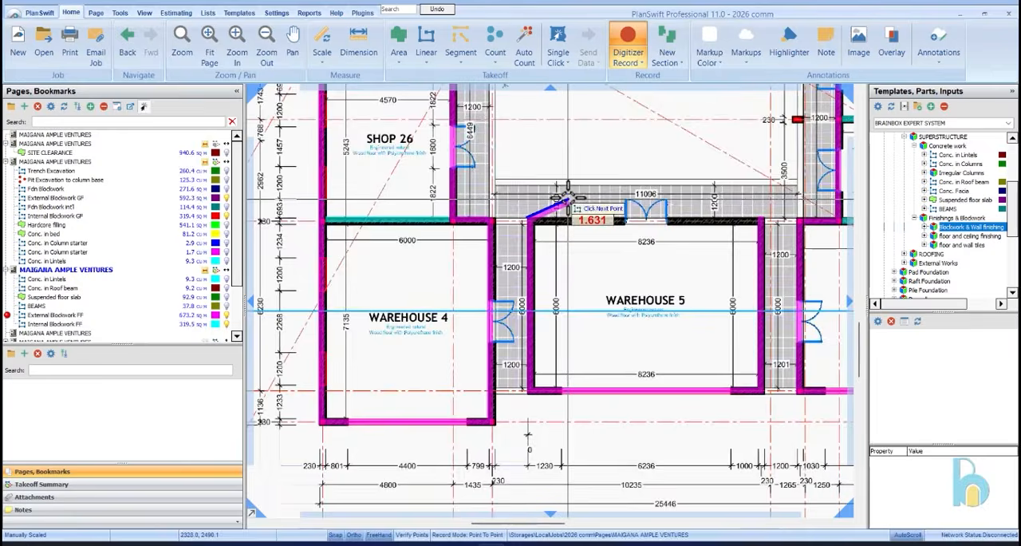
{"action": "scroll", "coordinate": [777, 202], "scroll_direction": "up", "scroll_amount": 3}
{"action": "left_click", "coordinate": [738, 227]}
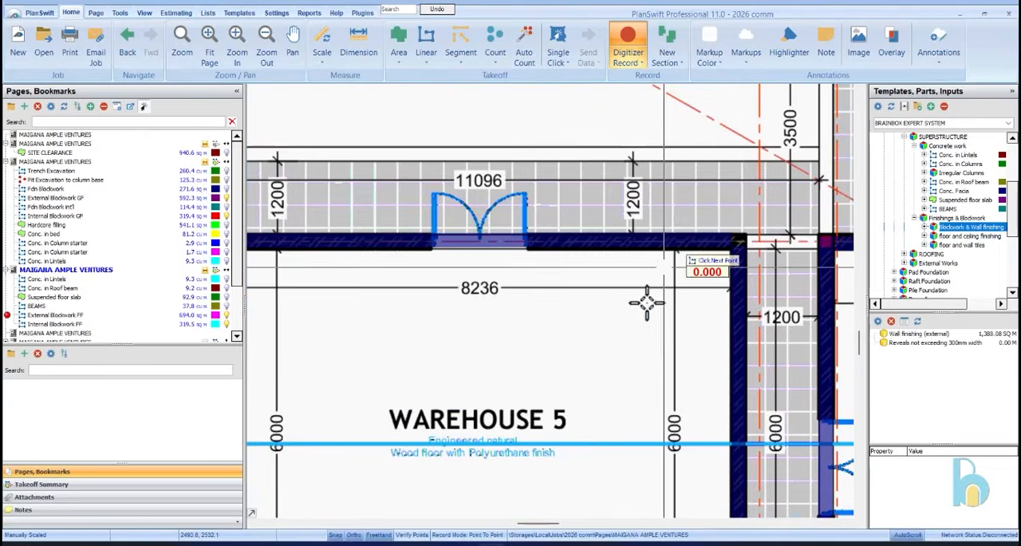
{"action": "scroll", "coordinate": [644, 331], "scroll_direction": "down", "scroll_amount": 3}
{"action": "right_click", "coordinate": [677, 238]}
{"action": "left_click", "coordinate": [700, 268]}
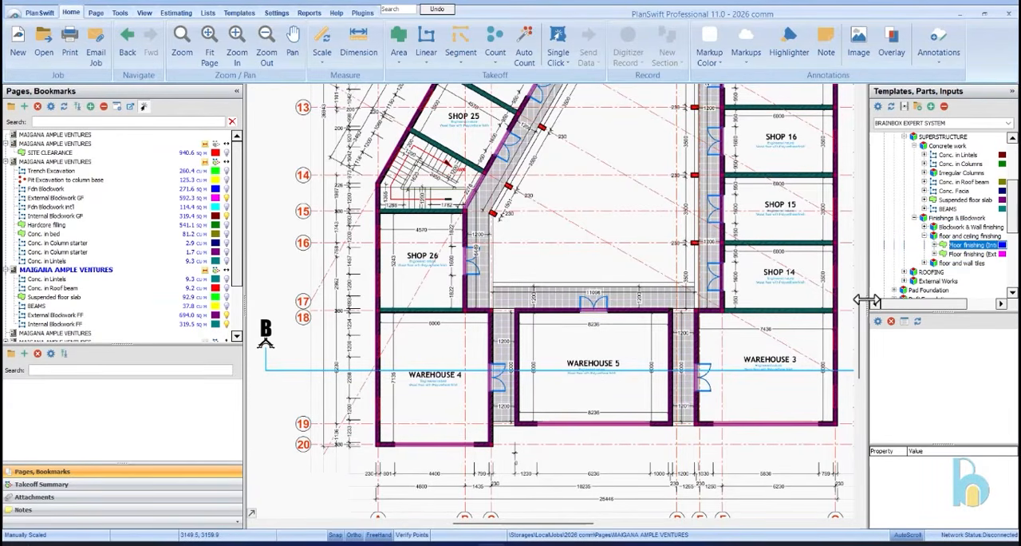
Widen the templates pane and display the Suspended floor slab takeoff on the first floor plan
{"action": "left_click_drag", "start_coordinate": [859, 300], "coordinate": [844, 296]}
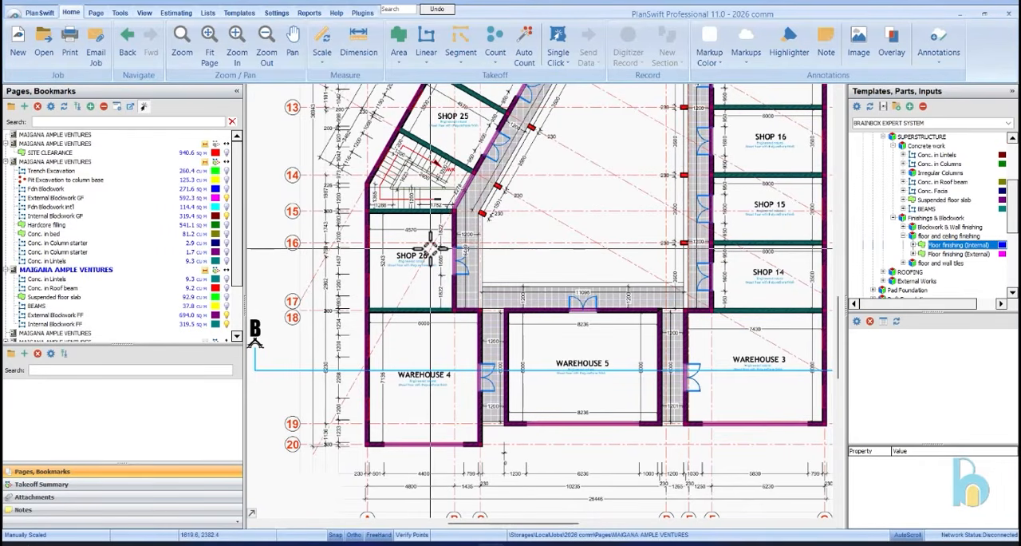
{"action": "scroll", "coordinate": [550, 281], "scroll_direction": "down", "scroll_amount": 3}
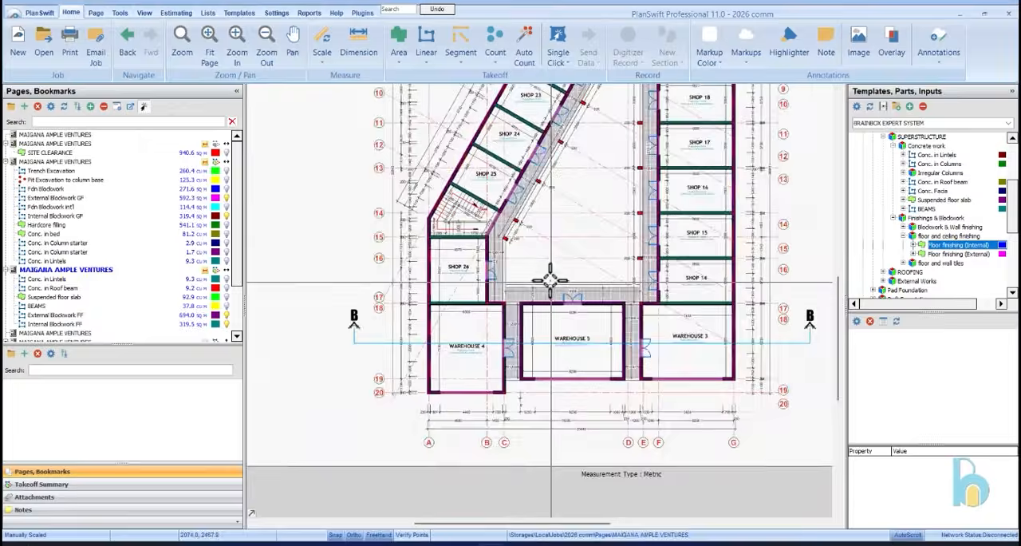
{"action": "scroll", "coordinate": [511, 201], "scroll_direction": "up", "scroll_amount": 4}
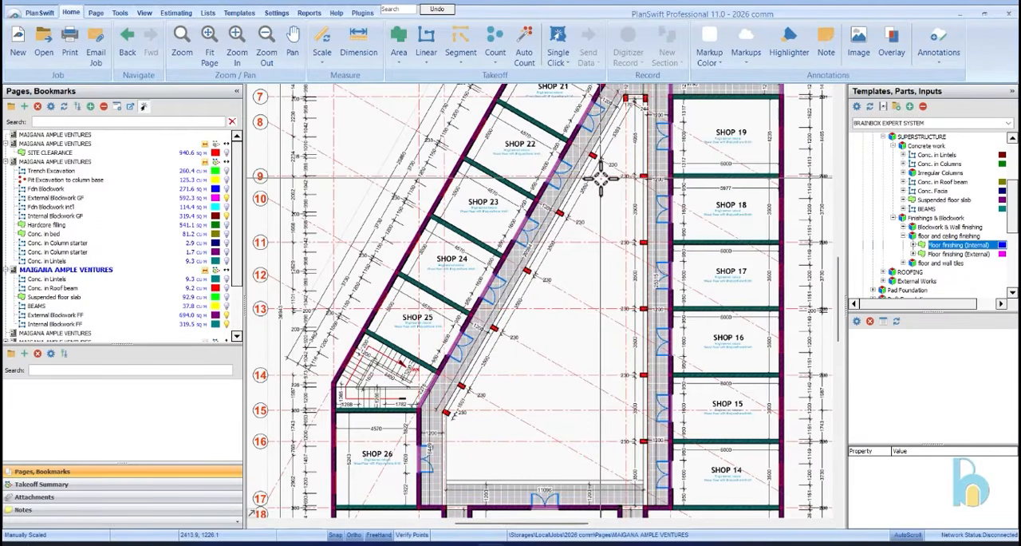
{"action": "left_click", "coordinate": [115, 301]}
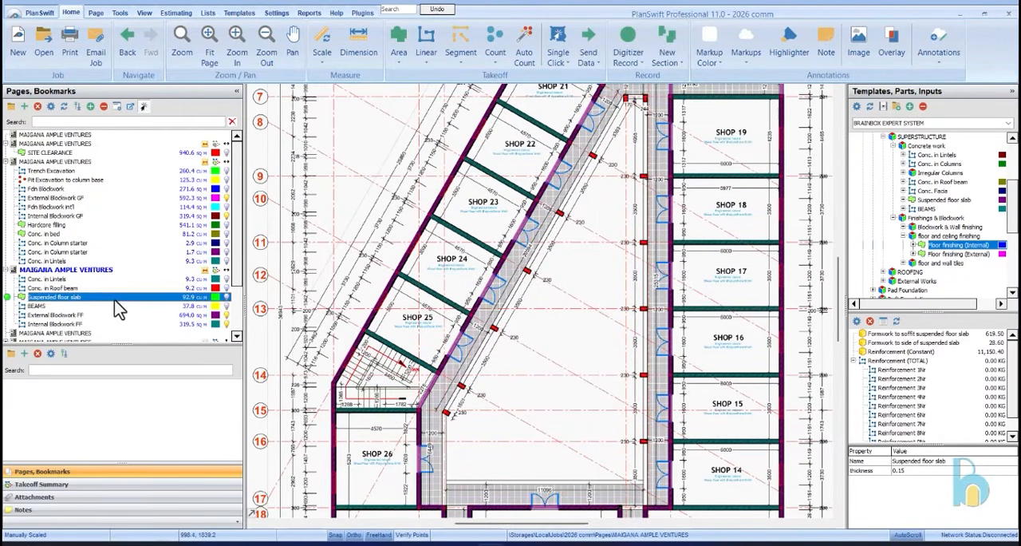
{"action": "left_click", "coordinate": [227, 298]}
{"action": "scroll", "coordinate": [558, 300], "scroll_direction": "down", "scroll_amount": 3}
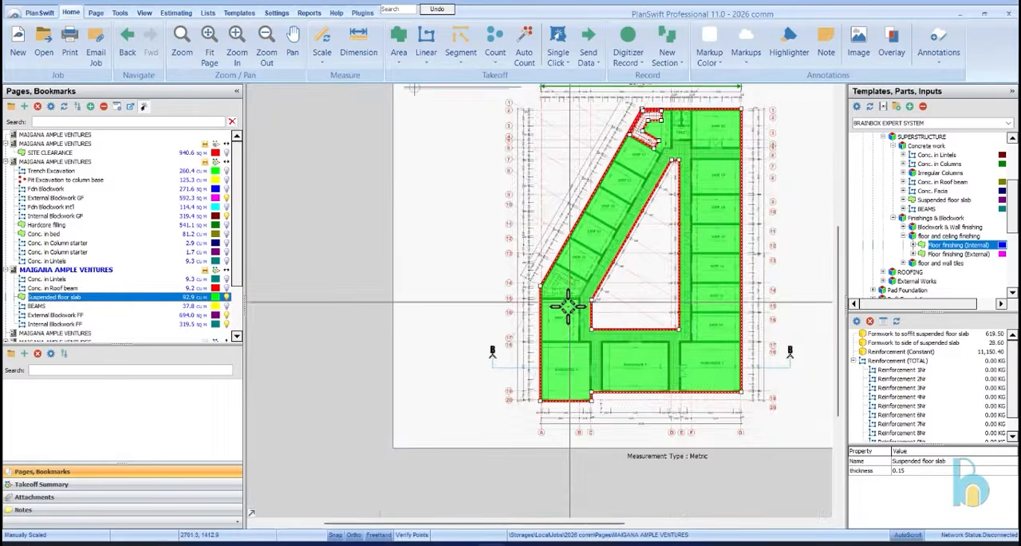
Start a point-to-point subtraction from the suspended floor slab and outline the stair flight beside Shop 25 up to its inner corner
{"action": "scroll", "coordinate": [572, 298], "scroll_direction": "up", "scroll_amount": 5}
{"action": "right_click", "coordinate": [590, 249]}
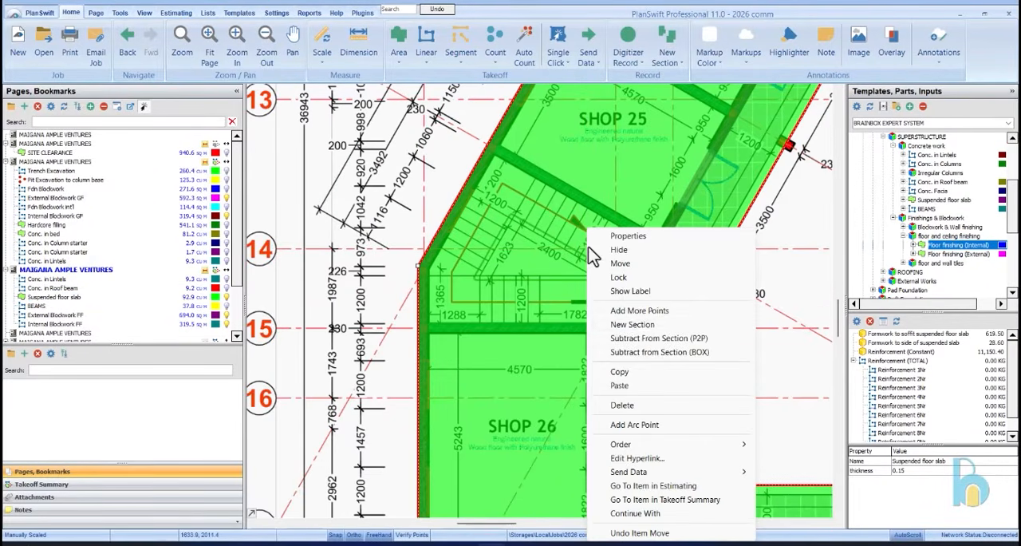
{"action": "left_click", "coordinate": [652, 342]}
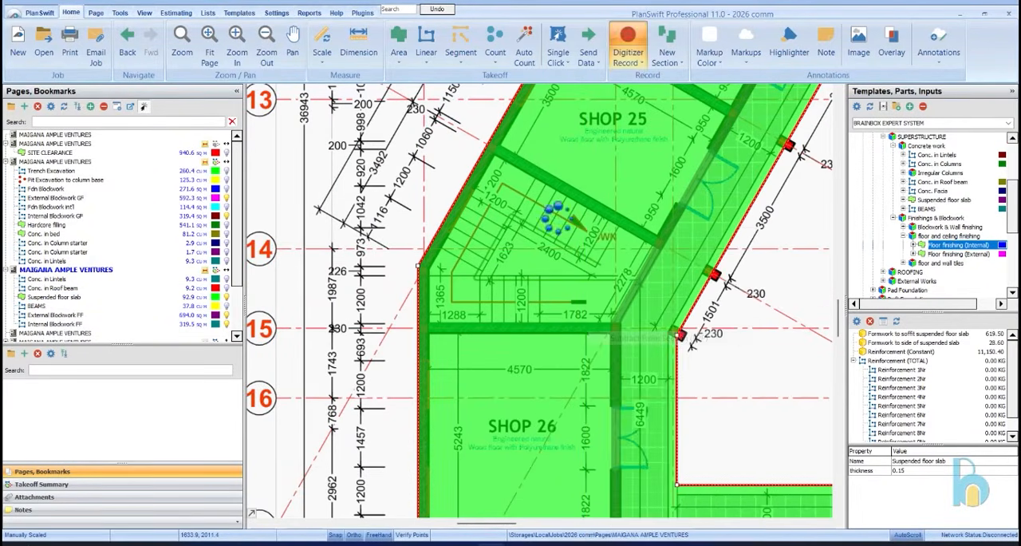
{"action": "left_click", "coordinate": [494, 152]}
{"action": "scroll", "coordinate": [603, 220], "scroll_direction": "up", "scroll_amount": 3}
{"action": "left_click", "coordinate": [619, 216]}
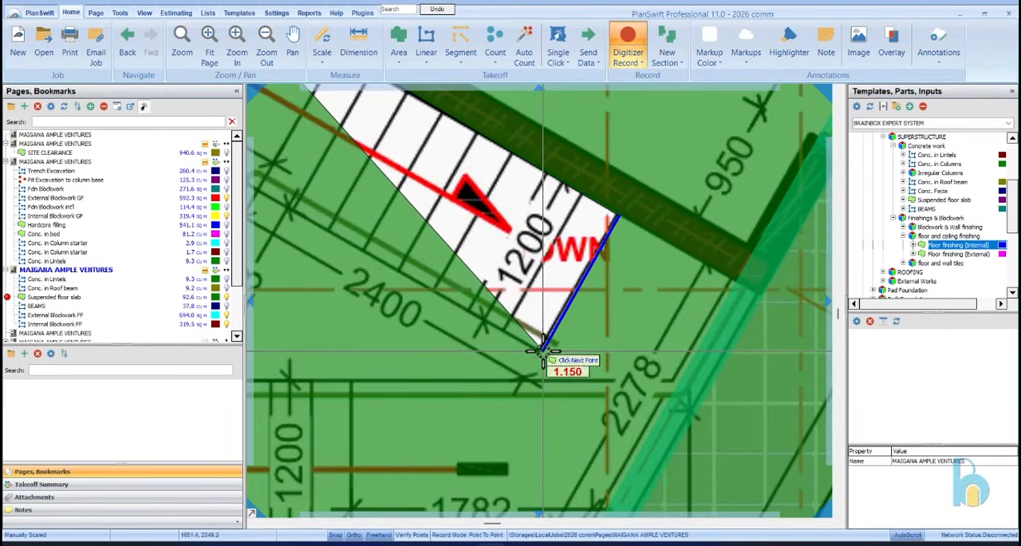
{"action": "left_click", "coordinate": [542, 351]}
{"action": "scroll", "coordinate": [631, 314], "scroll_direction": "down", "scroll_amount": 3}
{"action": "scroll", "coordinate": [468, 271], "scroll_direction": "up", "scroll_amount": 5}
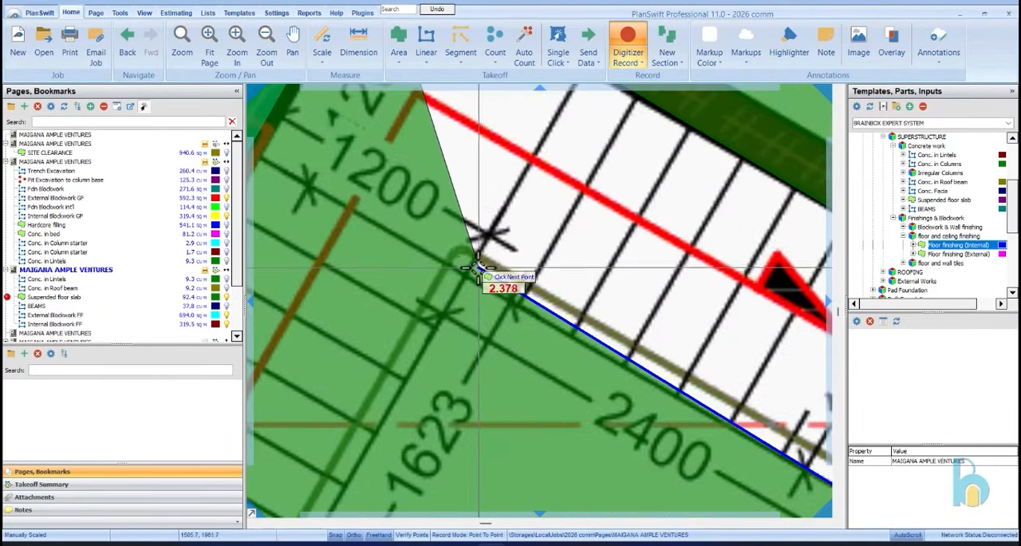
{"action": "left_click", "coordinate": [467, 276]}
Continue the subtraction outline along the inner edges of the stair and across the lower flight's end to the Shop 26 wall
{"action": "scroll", "coordinate": [468, 276], "scroll_direction": "down", "scroll_amount": 5}
{"action": "scroll", "coordinate": [435, 373], "scroll_direction": "up", "scroll_amount": 5}
{"action": "left_click", "coordinate": [439, 311]}
{"action": "scroll", "coordinate": [439, 311], "scroll_direction": "down", "scroll_amount": 5}
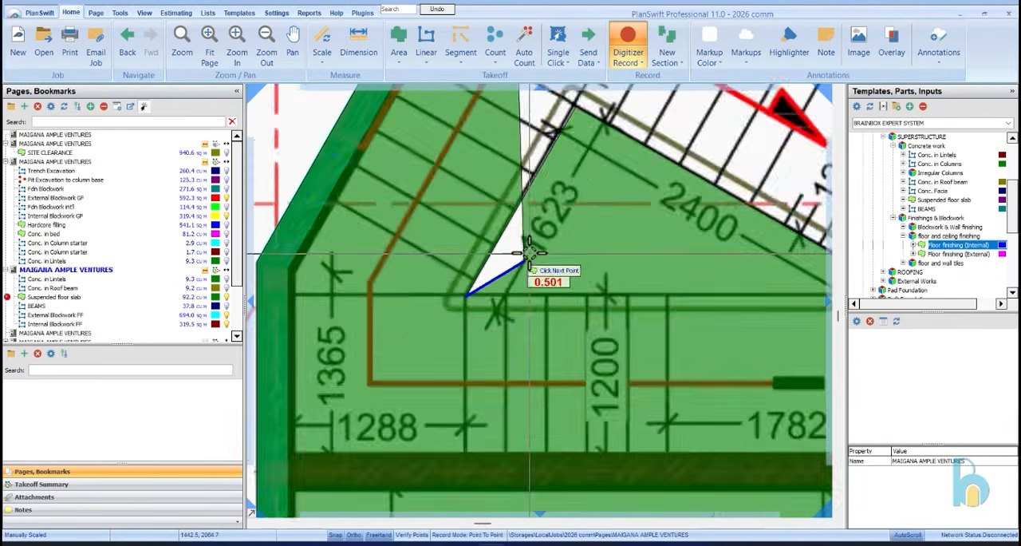
{"action": "scroll", "coordinate": [641, 286], "scroll_direction": "up", "scroll_amount": 5}
{"action": "left_click", "coordinate": [641, 286]}
{"action": "scroll", "coordinate": [641, 285], "scroll_direction": "down", "scroll_amount": 5}
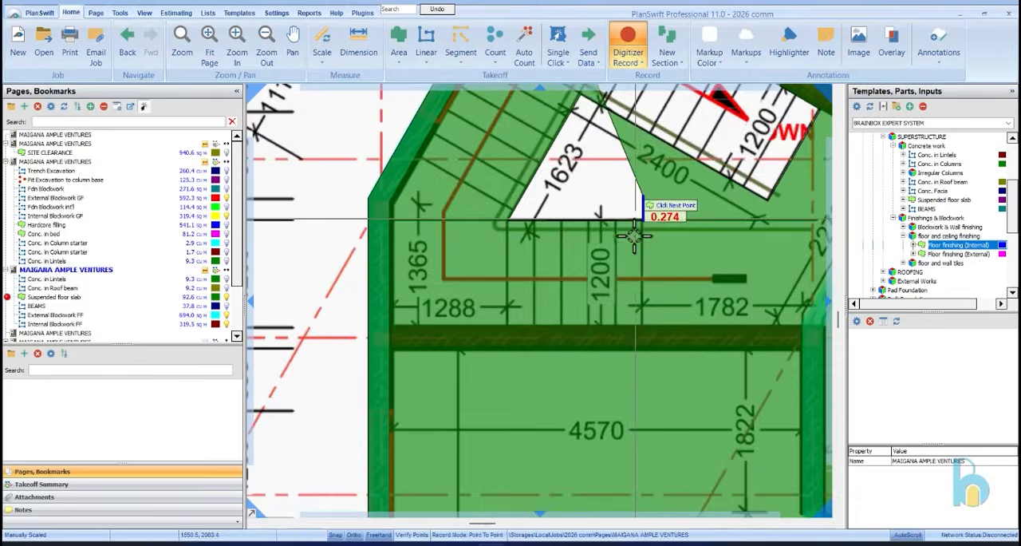
{"action": "scroll", "coordinate": [639, 322], "scroll_direction": "up", "scroll_amount": 5}
{"action": "left_click", "coordinate": [661, 299]}
{"action": "scroll", "coordinate": [661, 299], "scroll_direction": "down", "scroll_amount": 5}
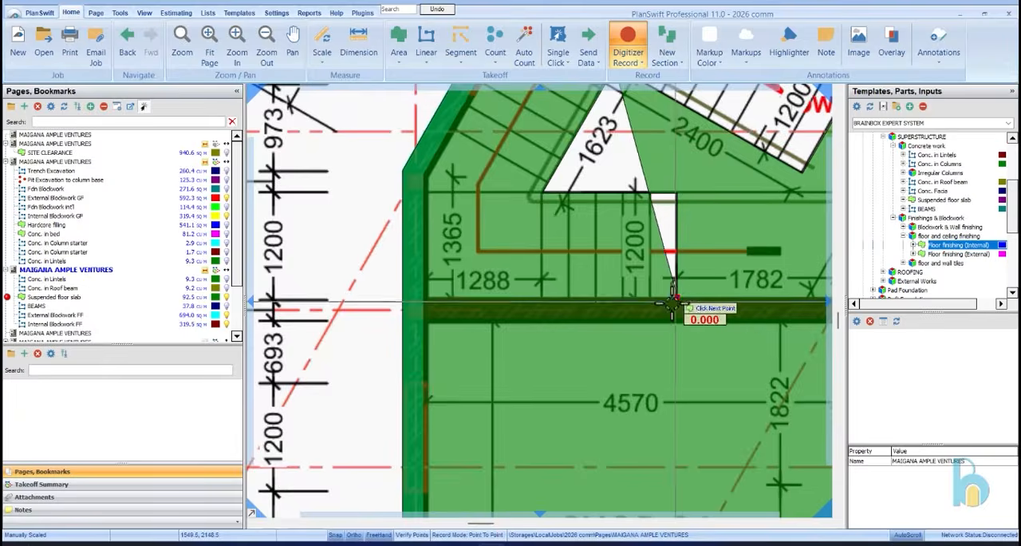
Complete the stair void outline along the Shop 26 wall and the external wall, and finish subtracting it from the slab
{"action": "scroll", "coordinate": [423, 299], "scroll_direction": "up", "scroll_amount": 5}
{"action": "scroll", "coordinate": [420, 335], "scroll_direction": "down", "scroll_amount": 5}
{"action": "scroll", "coordinate": [409, 237], "scroll_direction": "up", "scroll_amount": 3}
{"action": "left_click", "coordinate": [417, 238]}
{"action": "scroll", "coordinate": [444, 353], "scroll_direction": "down", "scroll_amount": 5}
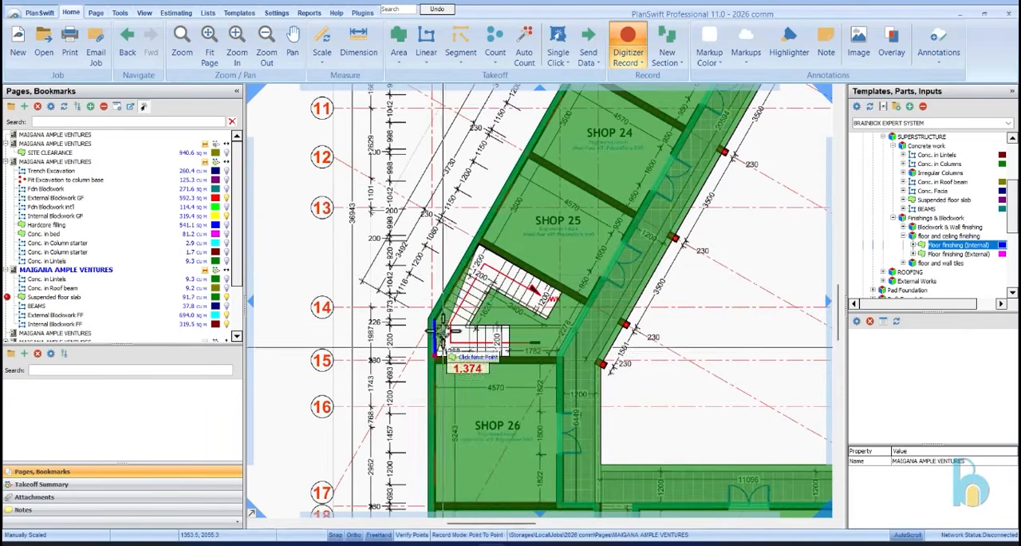
{"action": "right_click", "coordinate": [479, 275]}
{"action": "left_click", "coordinate": [515, 303]}
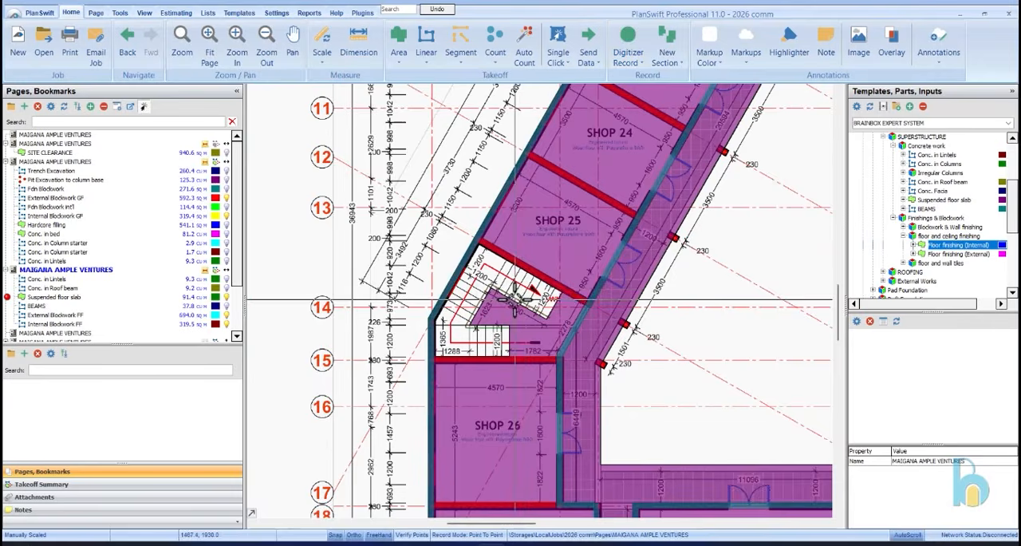
{"action": "scroll", "coordinate": [527, 311], "scroll_direction": "down", "scroll_amount": 4}
{"action": "scroll", "coordinate": [562, 272], "scroll_direction": "up", "scroll_amount": 4}
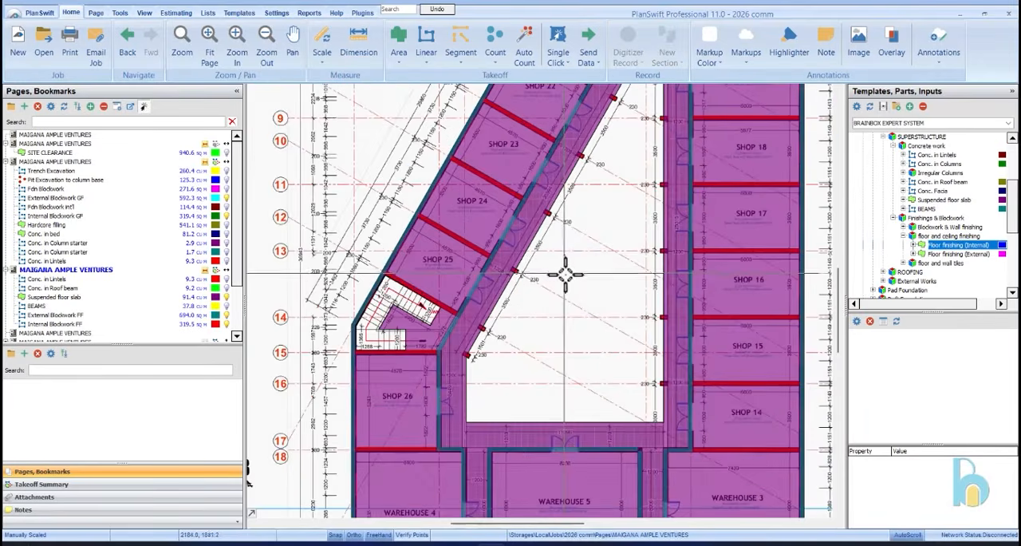
{"action": "left_click", "coordinate": [566, 273]}
{"action": "key", "text": "Escape"}
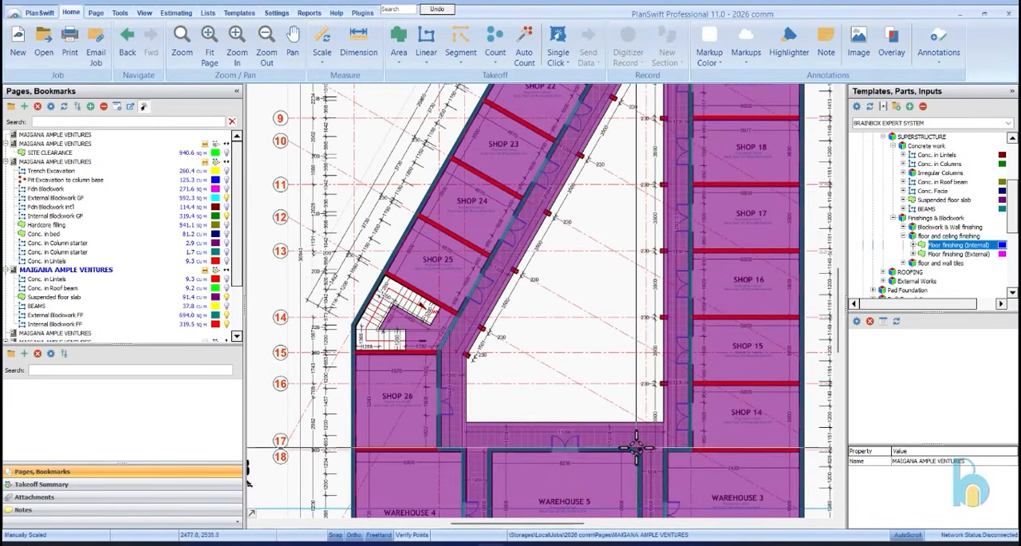
Hide the Suspended floor slab and create an internal floor finishing takeoff named Floor finishing (Walkwayl)
{"action": "left_click", "coordinate": [180, 297]}
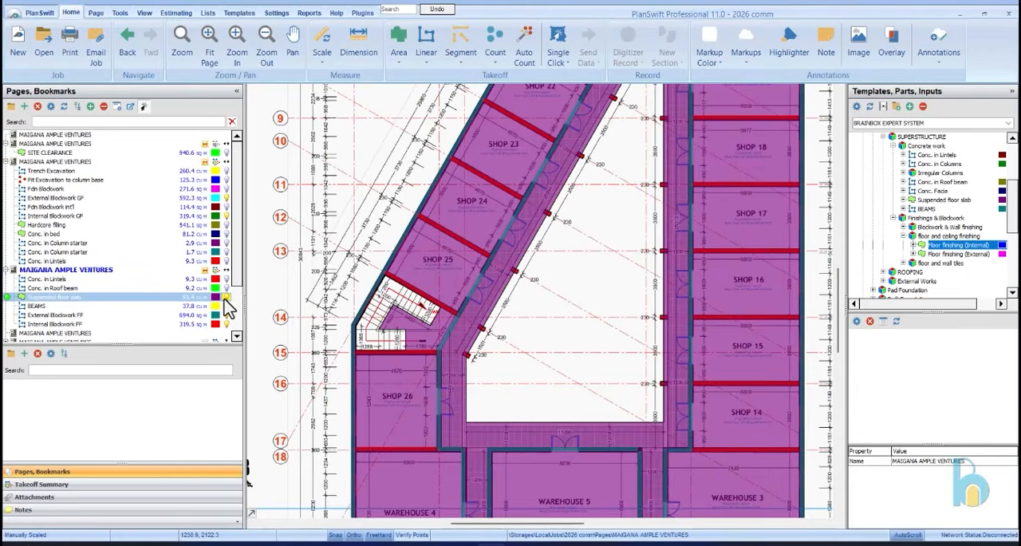
{"action": "left_click", "coordinate": [226, 298]}
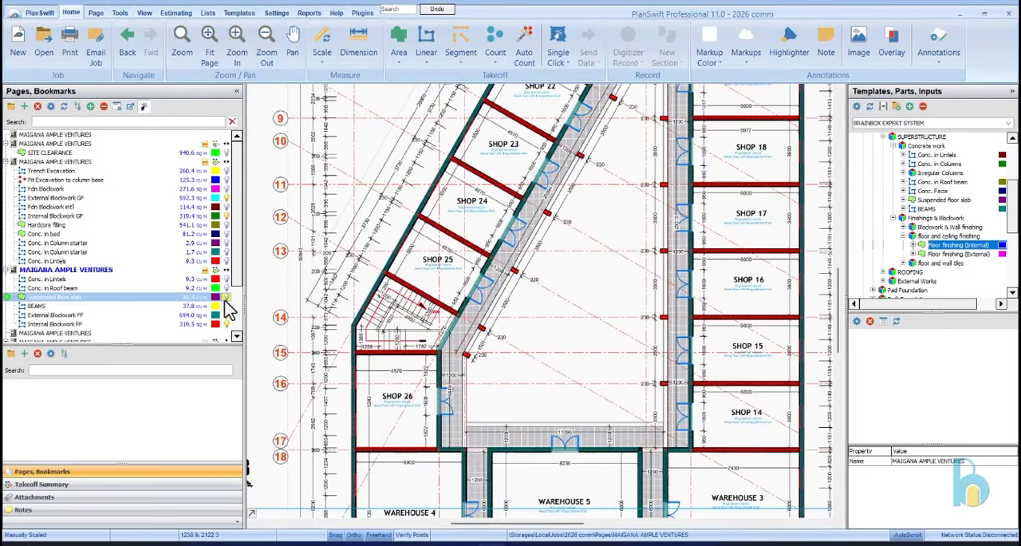
{"action": "scroll", "coordinate": [474, 242], "scroll_direction": "down", "scroll_amount": 3}
{"action": "scroll", "coordinate": [583, 148], "scroll_direction": "up", "scroll_amount": 5}
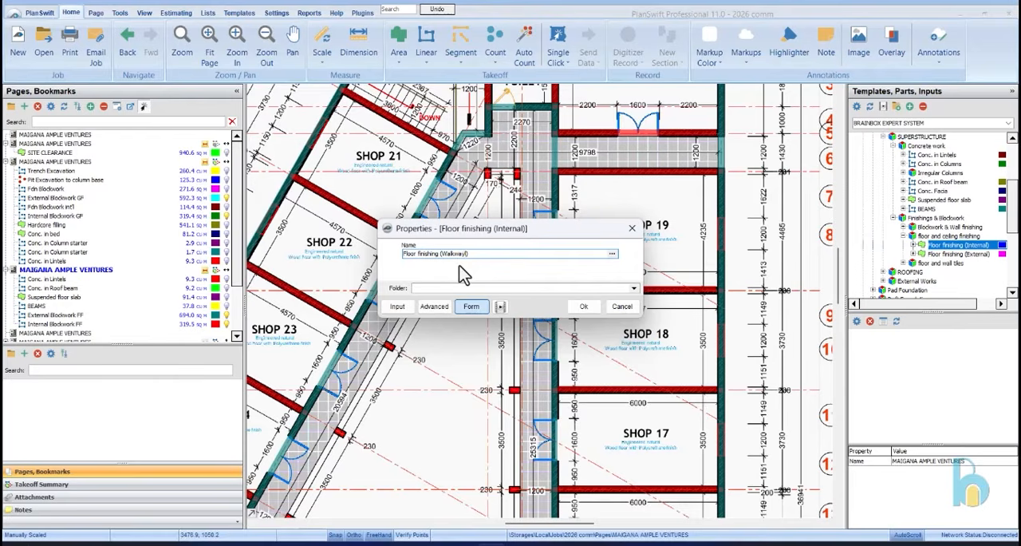
{"action": "left_click", "coordinate": [583, 307]}
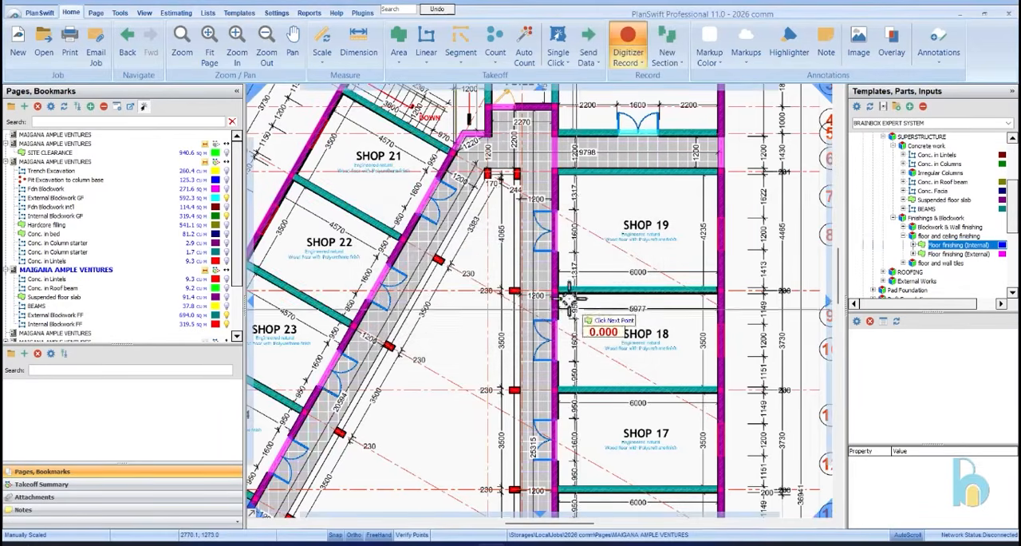
Start the walkway floor outline at the external wall between Shops 20 and 19 and run it along Shop 19's wall to its inner corner
{"action": "scroll", "coordinate": [721, 143], "scroll_direction": "up", "scroll_amount": 2}
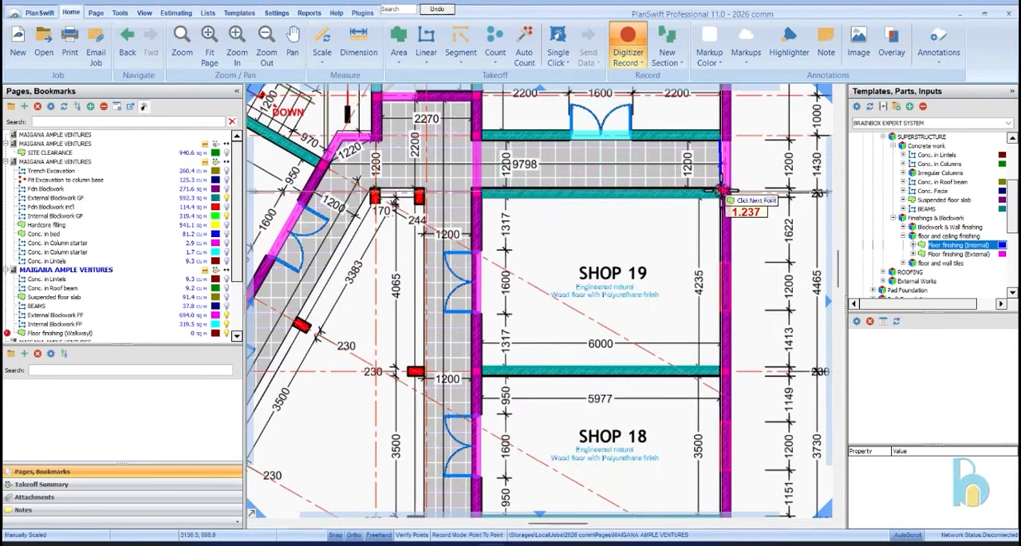
{"action": "scroll", "coordinate": [723, 213], "scroll_direction": "up", "scroll_amount": 3}
{"action": "left_click", "coordinate": [723, 249]}
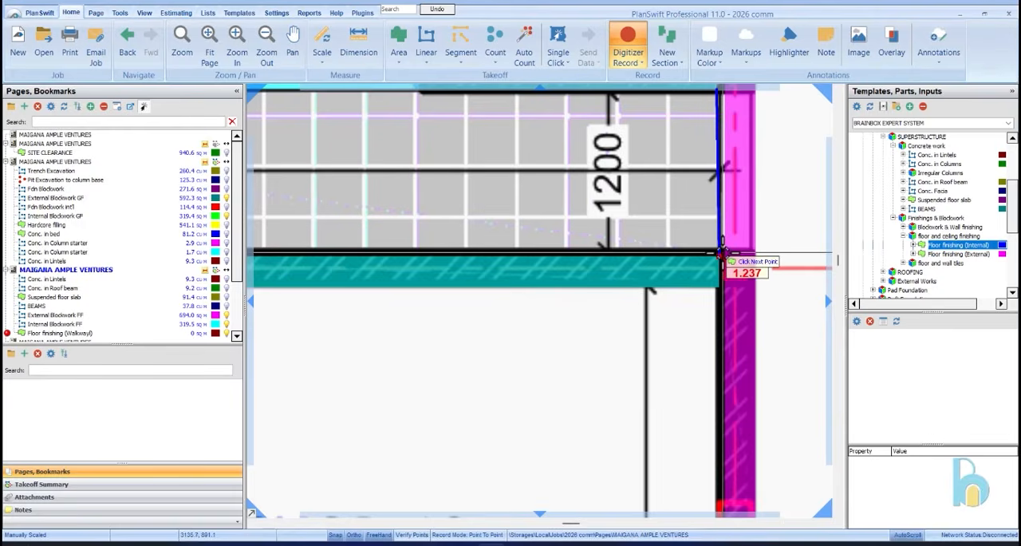
{"action": "scroll", "coordinate": [723, 249], "scroll_direction": "down", "scroll_amount": 3}
{"action": "scroll", "coordinate": [494, 230], "scroll_direction": "up", "scroll_amount": 1}
{"action": "scroll", "coordinate": [484, 226], "scroll_direction": "up", "scroll_amount": 3}
{"action": "left_click", "coordinate": [480, 224]}
{"action": "scroll", "coordinate": [480, 224], "scroll_direction": "down", "scroll_amount": 5}
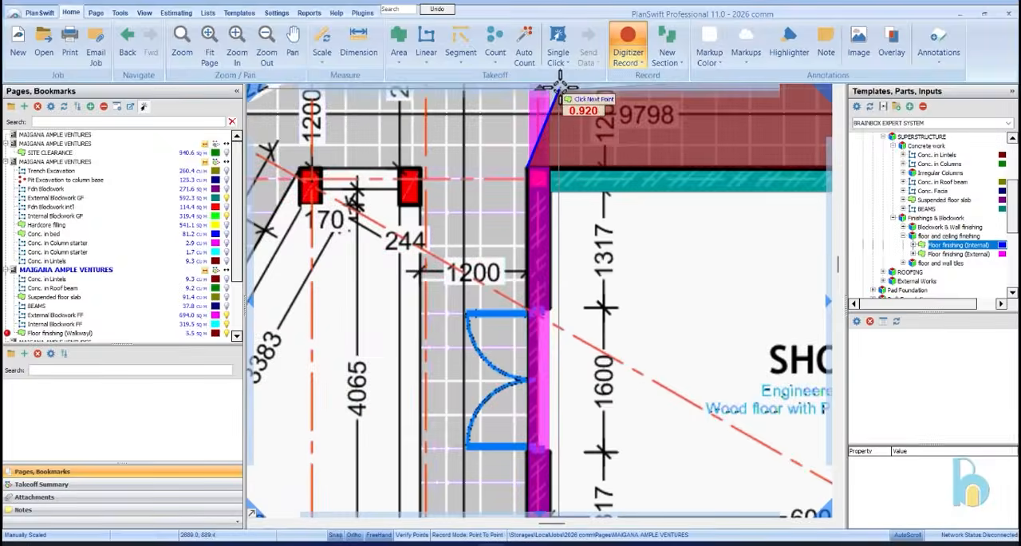
Continue the walkway outline down the fronts of Shops 19 to 14 and around the corridor end between Warehouses 3 and 5
{"action": "scroll", "coordinate": [559, 323], "scroll_direction": "up", "scroll_amount": 5}
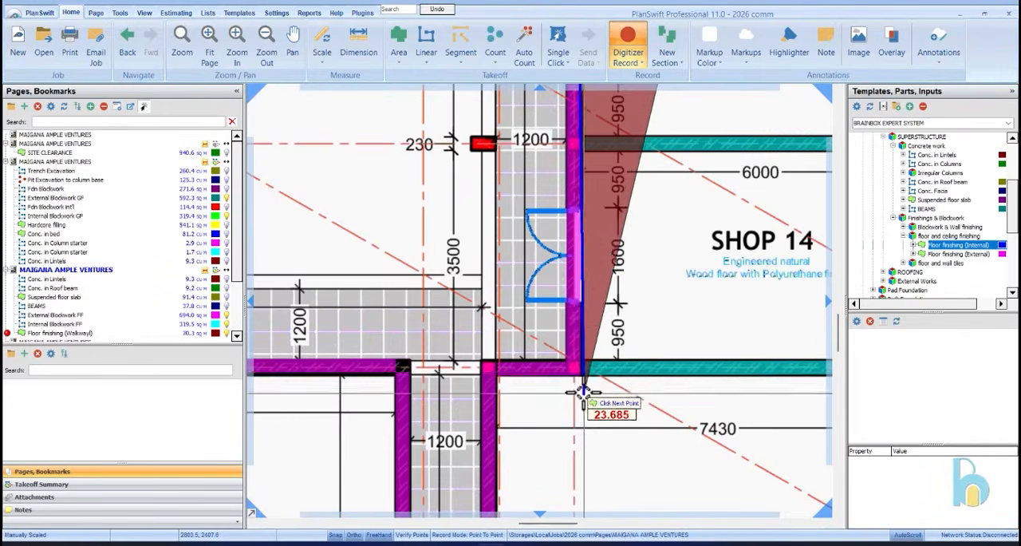
{"action": "left_click", "coordinate": [463, 363]}
{"action": "scroll", "coordinate": [518, 403], "scroll_direction": "down", "scroll_amount": 3}
{"action": "scroll", "coordinate": [503, 412], "scroll_direction": "up", "scroll_amount": 3}
{"action": "scroll", "coordinate": [502, 413], "scroll_direction": "up", "scroll_amount": 3}
{"action": "left_click", "coordinate": [497, 420]}
{"action": "scroll", "coordinate": [375, 420], "scroll_direction": "up", "scroll_amount": 1}
{"action": "scroll", "coordinate": [386, 421], "scroll_direction": "down", "scroll_amount": 4}
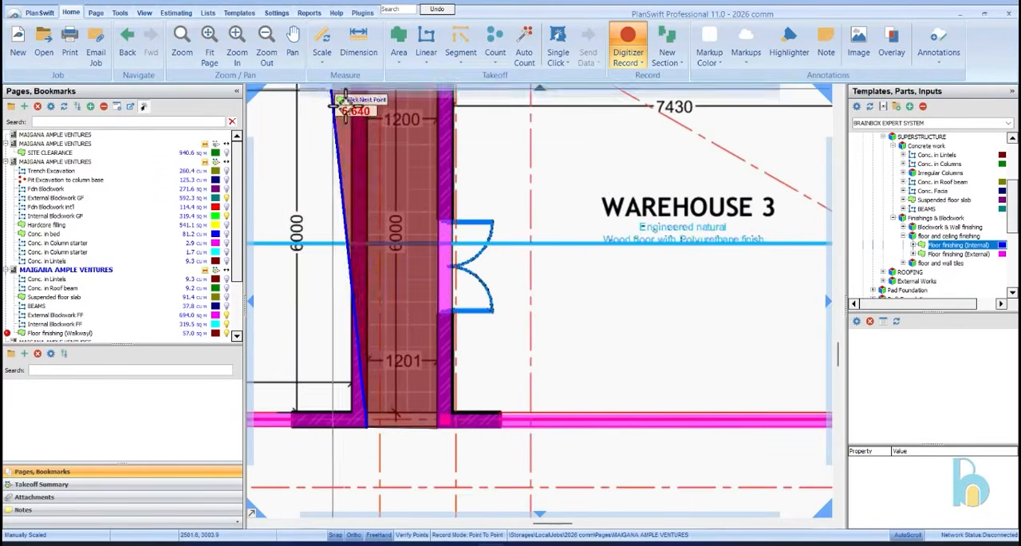
Trace the walkway outline around Warehouse 5, up its corridor wall, across its front and down to the Warehouse 4 corridor's end
{"action": "scroll", "coordinate": [435, 260], "scroll_direction": "up", "scroll_amount": 3}
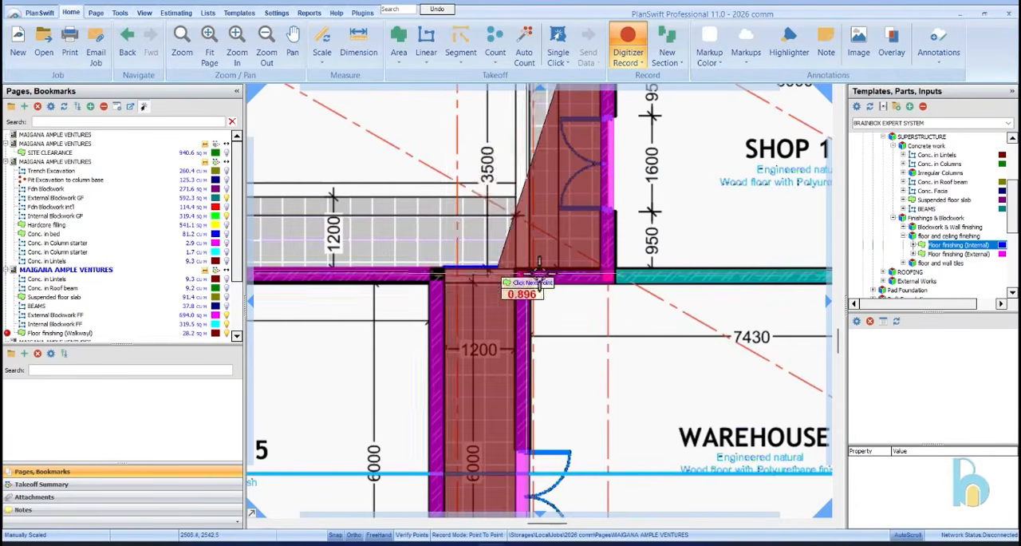
{"action": "scroll", "coordinate": [451, 272], "scroll_direction": "down", "scroll_amount": 3}
{"action": "scroll", "coordinate": [306, 272], "scroll_direction": "up", "scroll_amount": 3}
{"action": "left_click", "coordinate": [298, 275]}
{"action": "scroll", "coordinate": [465, 418], "scroll_direction": "down", "scroll_amount": 3}
{"action": "scroll", "coordinate": [540, 258], "scroll_direction": "up", "scroll_amount": 4}
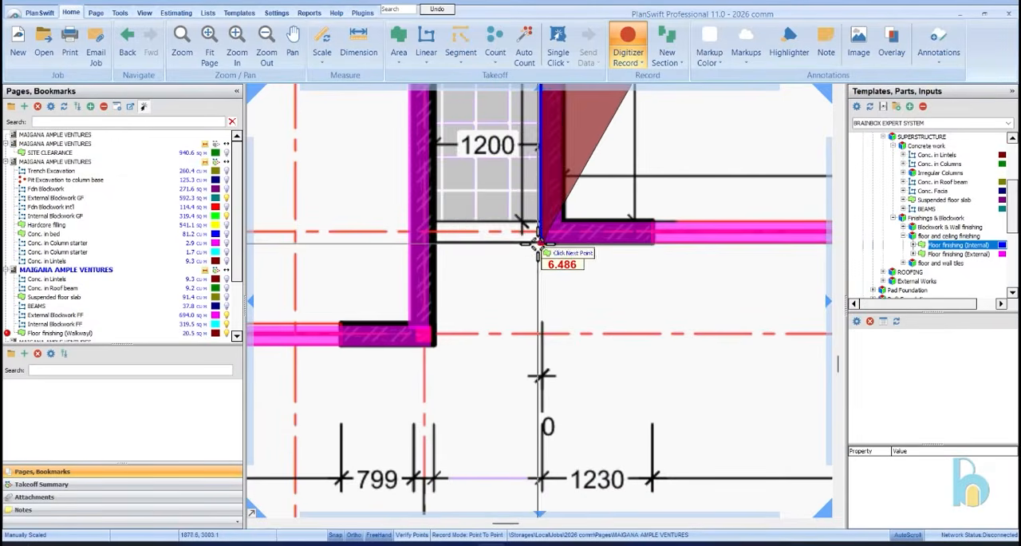
Extend the outline across the corridor end beside Warehouse 4 and up the Warehouse 4 wall to its upper corner
{"action": "left_click", "coordinate": [433, 240]}
{"action": "scroll", "coordinate": [410, 335], "scroll_direction": "down", "scroll_amount": 4}
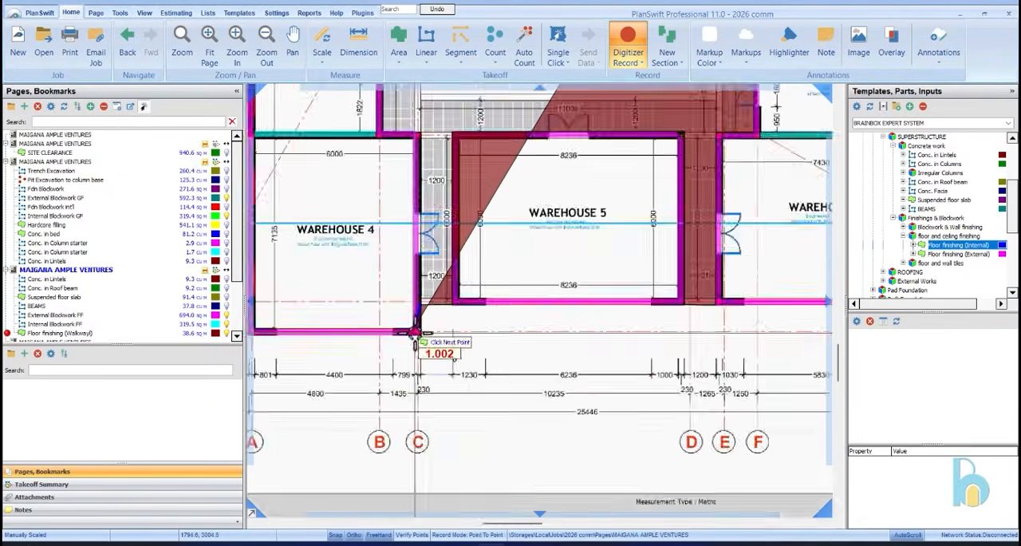
{"action": "scroll", "coordinate": [415, 127], "scroll_direction": "up", "scroll_amount": 4}
{"action": "scroll", "coordinate": [416, 136], "scroll_direction": "up", "scroll_amount": 2}
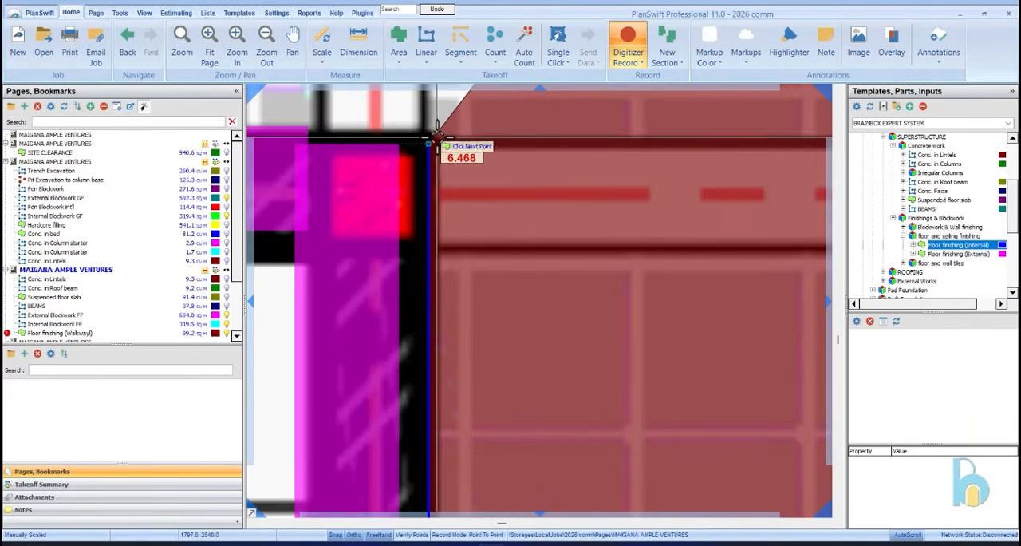
{"action": "left_click", "coordinate": [436, 131]}
{"action": "scroll", "coordinate": [502, 169], "scroll_direction": "down", "scroll_amount": 3}
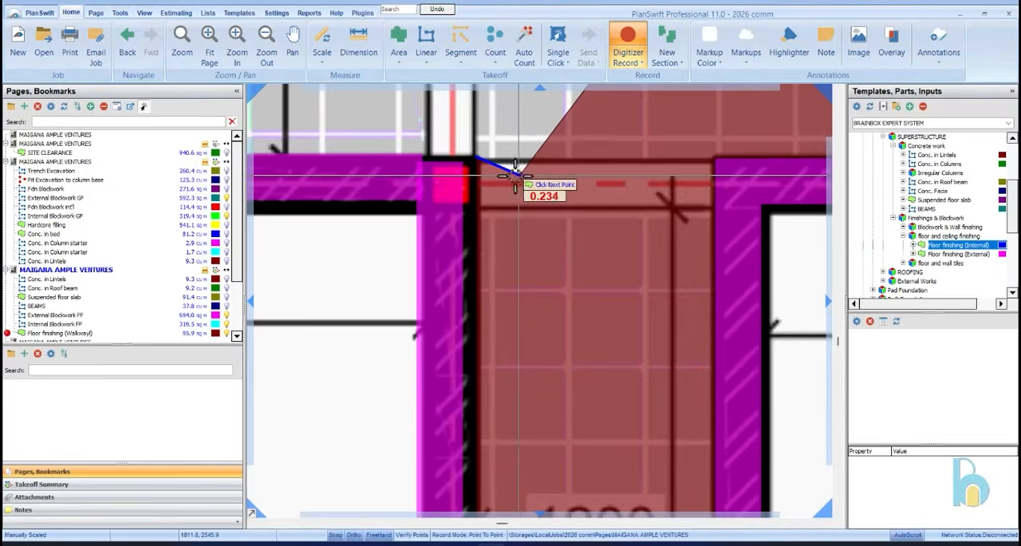
Carry the walkway outline along Warehouse 4's upper wall to Shop 26 and up Shop 26's front to the stair corner
{"action": "scroll", "coordinate": [592, 216], "scroll_direction": "down", "scroll_amount": 3}
{"action": "scroll", "coordinate": [503, 200], "scroll_direction": "up", "scroll_amount": 4}
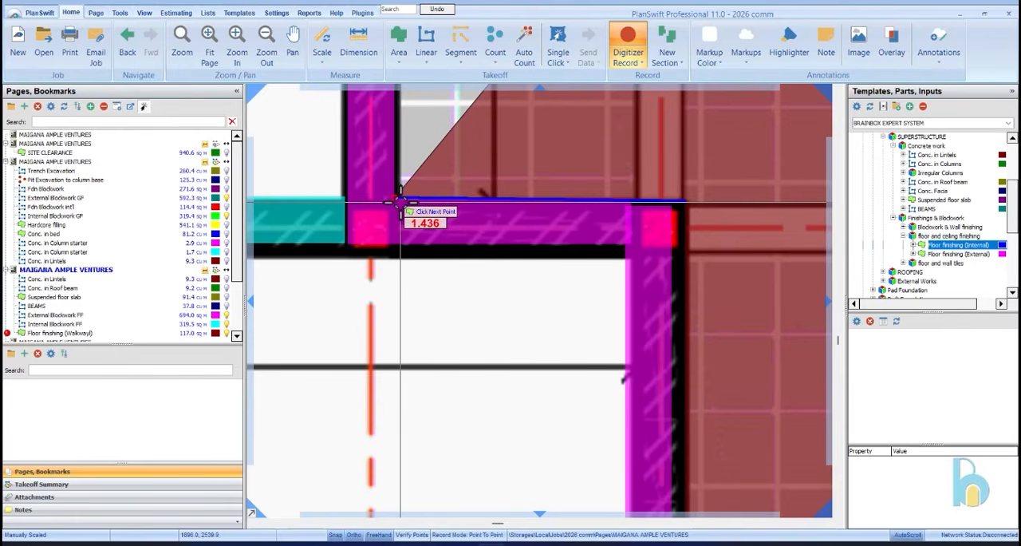
{"action": "left_click", "coordinate": [401, 203]}
{"action": "scroll", "coordinate": [444, 390], "scroll_direction": "down", "scroll_amount": 4}
{"action": "scroll", "coordinate": [456, 383], "scroll_direction": "up", "scroll_amount": 4}
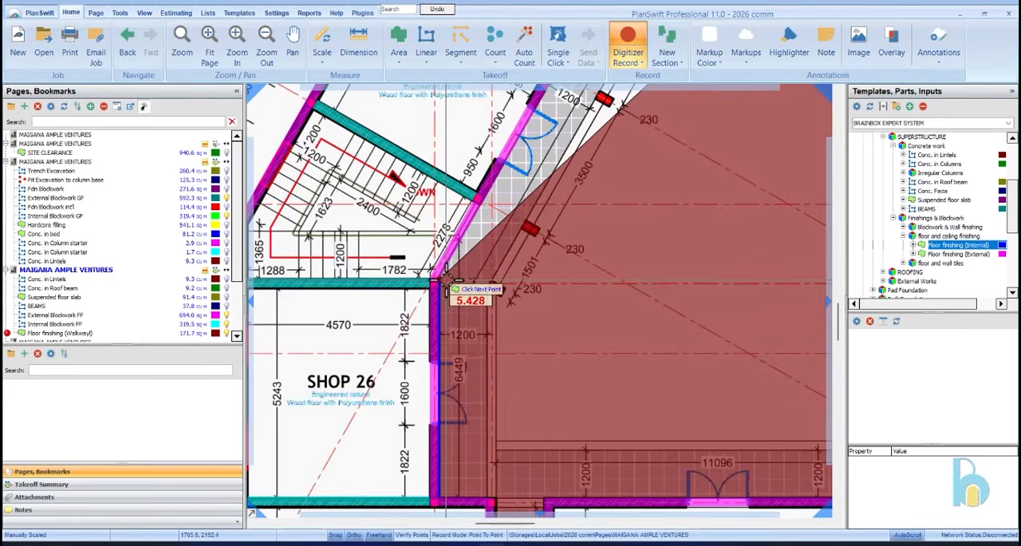
{"action": "left_click", "coordinate": [437, 275]}
{"action": "scroll", "coordinate": [467, 423], "scroll_direction": "down", "scroll_amount": 4}
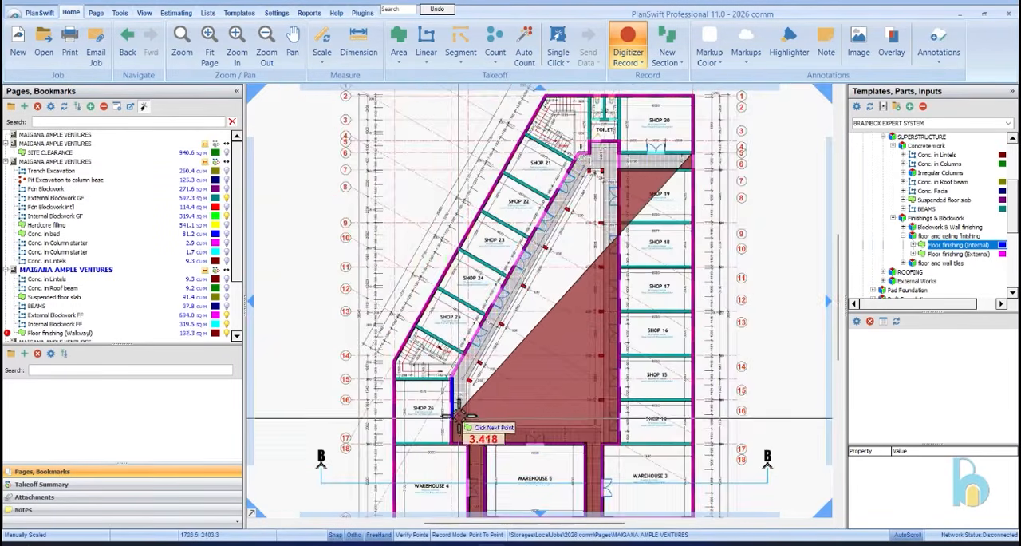
Continue the outline along the slanted fronts of Shops 25 to 21 and around to the upper corner of the toilet lobby
{"action": "scroll", "coordinate": [542, 259], "scroll_direction": "up", "scroll_amount": 5}
{"action": "left_click", "coordinate": [549, 249]}
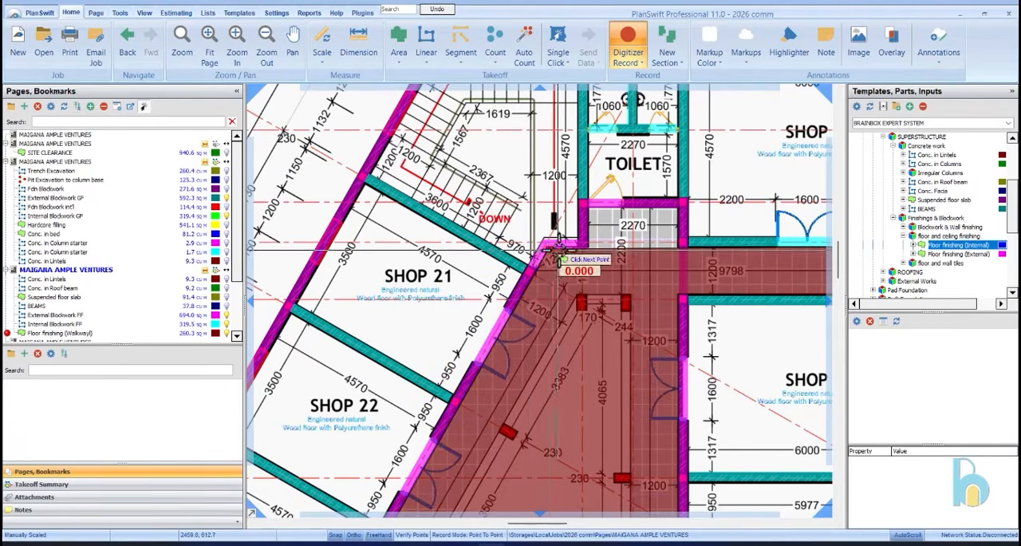
{"action": "scroll", "coordinate": [558, 254], "scroll_direction": "up", "scroll_amount": 3}
{"action": "left_click", "coordinate": [587, 116]}
{"action": "scroll", "coordinate": [511, 240], "scroll_direction": "down", "scroll_amount": 4}
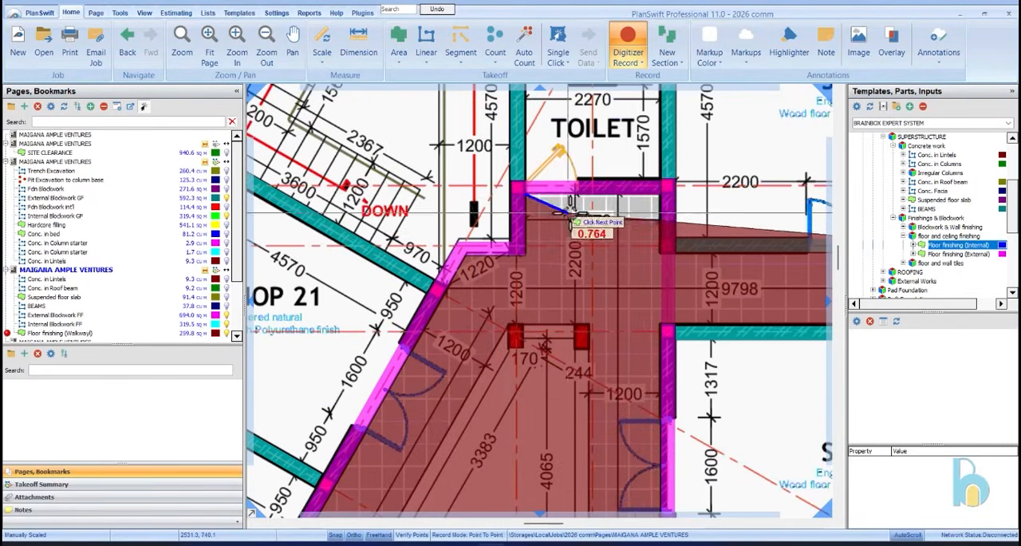
Trace the outline down the toilet lobby's side wall to Shop 20's wall and finish the walkway floor area
{"action": "left_click", "coordinate": [661, 195]}
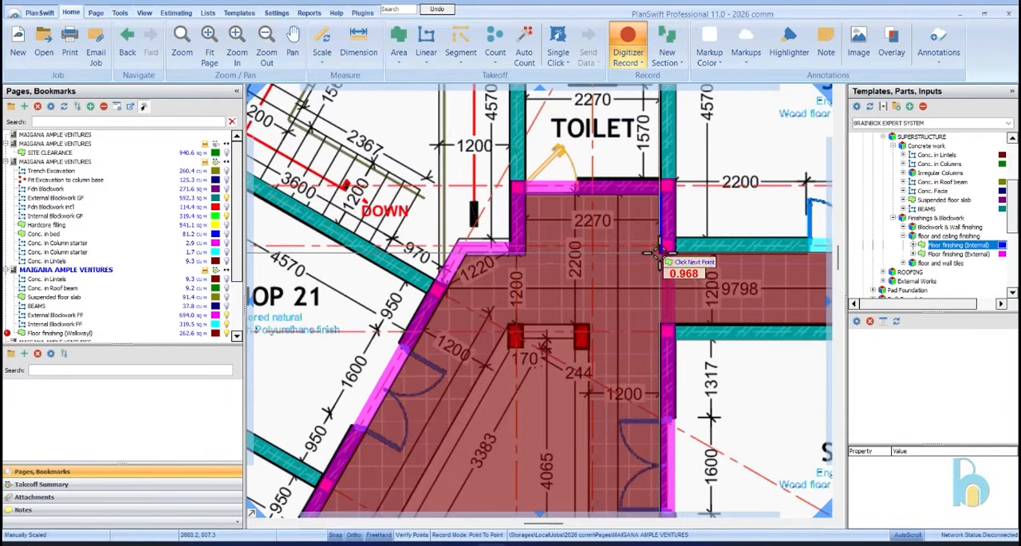
{"action": "left_click", "coordinate": [659, 251]}
{"action": "scroll", "coordinate": [659, 251], "scroll_direction": "down", "scroll_amount": 2}
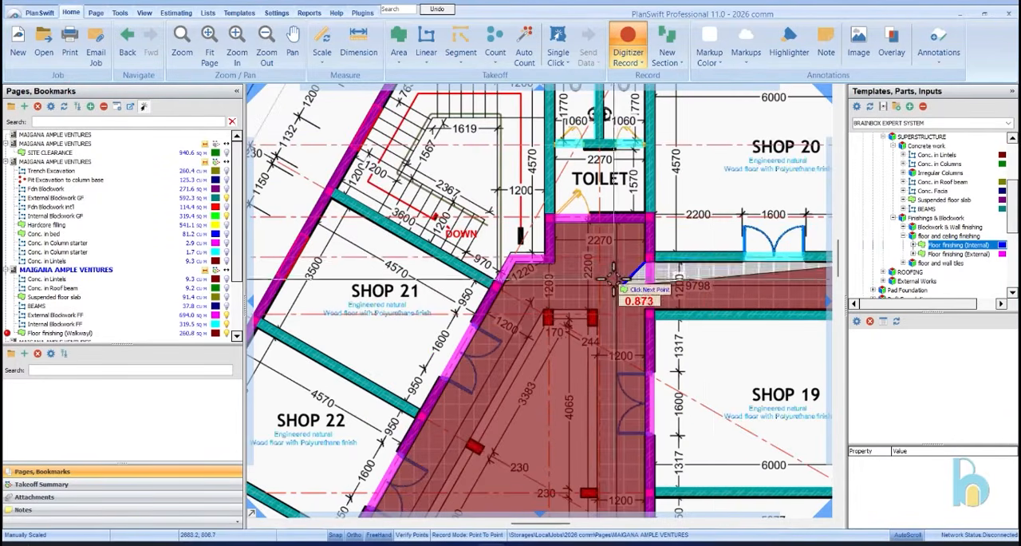
{"action": "right_click", "coordinate": [722, 275]}
{"action": "left_click", "coordinate": [750, 304]}
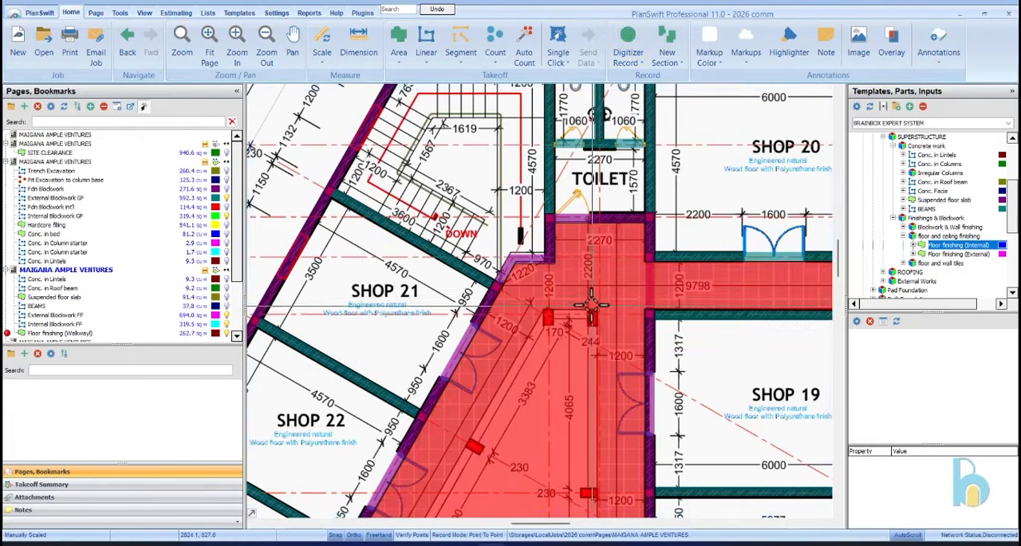
Start a point-to-point subtraction from the walkway finishing and outline the courtyard void from the column near Shop 19 down to its corner near Shop 14
{"action": "right_click", "coordinate": [598, 291]}
{"action": "left_click", "coordinate": [648, 311]}
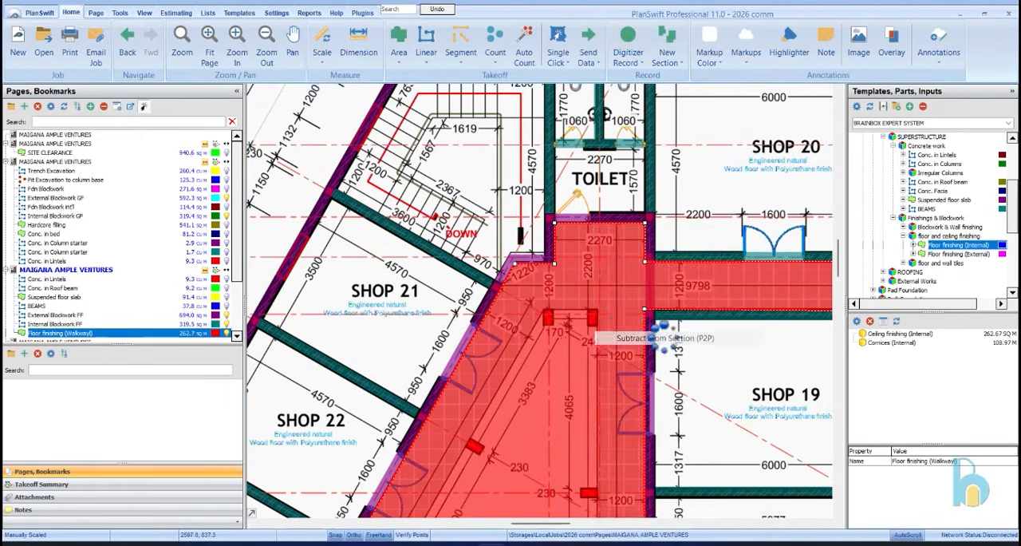
{"action": "scroll", "coordinate": [597, 308], "scroll_direction": "up", "scroll_amount": 5}
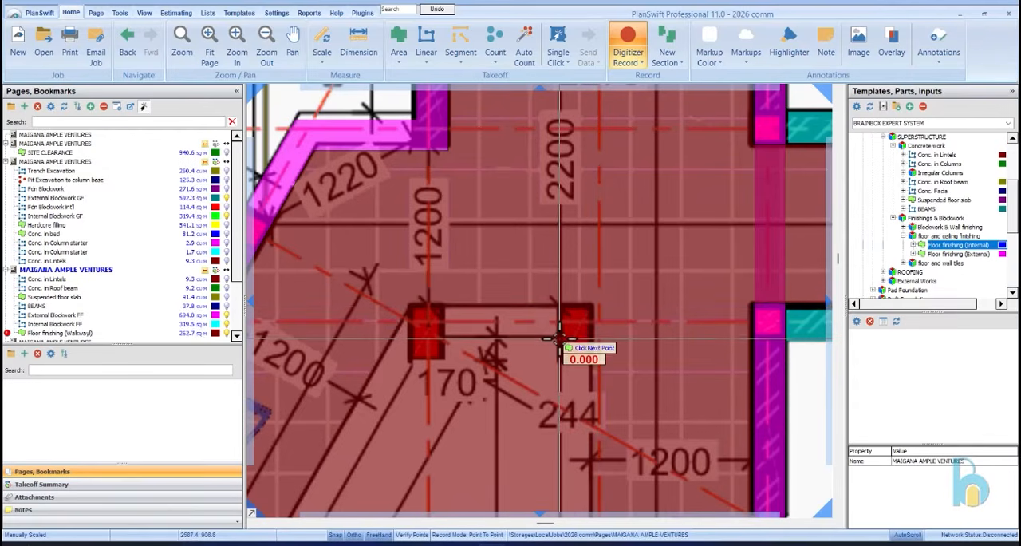
{"action": "left_click", "coordinate": [591, 306]}
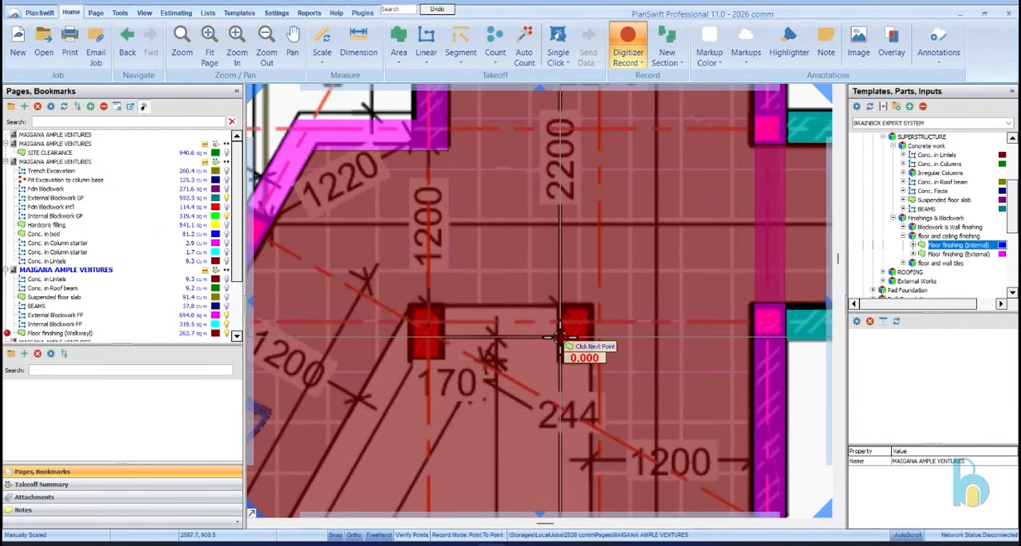
{"action": "scroll", "coordinate": [598, 233], "scroll_direction": "down", "scroll_amount": 2}
{"action": "scroll", "coordinate": [622, 156], "scroll_direction": "down", "scroll_amount": 2}
{"action": "scroll", "coordinate": [643, 194], "scroll_direction": "down", "scroll_amount": 1}
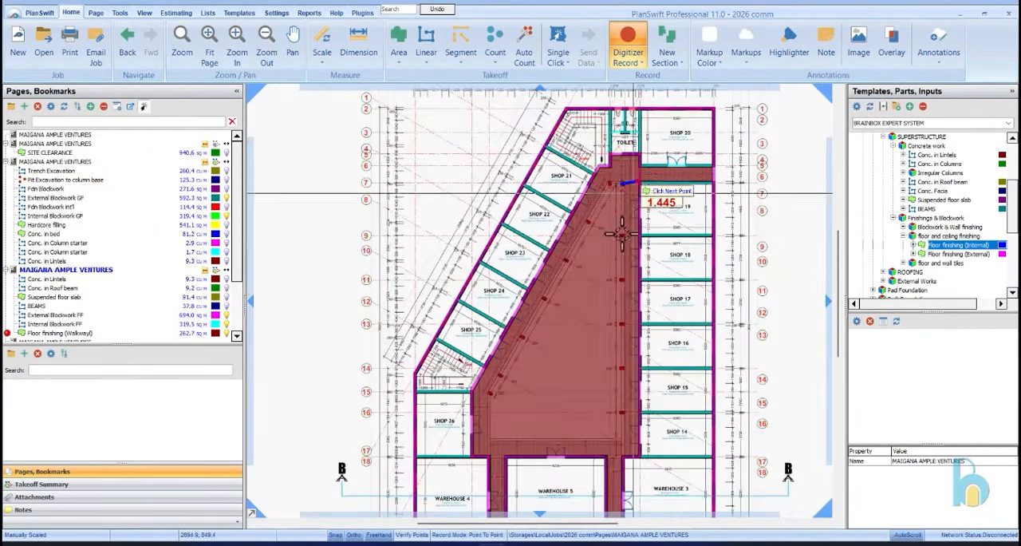
{"action": "scroll", "coordinate": [543, 511], "scroll_direction": "up", "scroll_amount": 4}
{"action": "scroll", "coordinate": [699, 384], "scroll_direction": "up", "scroll_amount": 2}
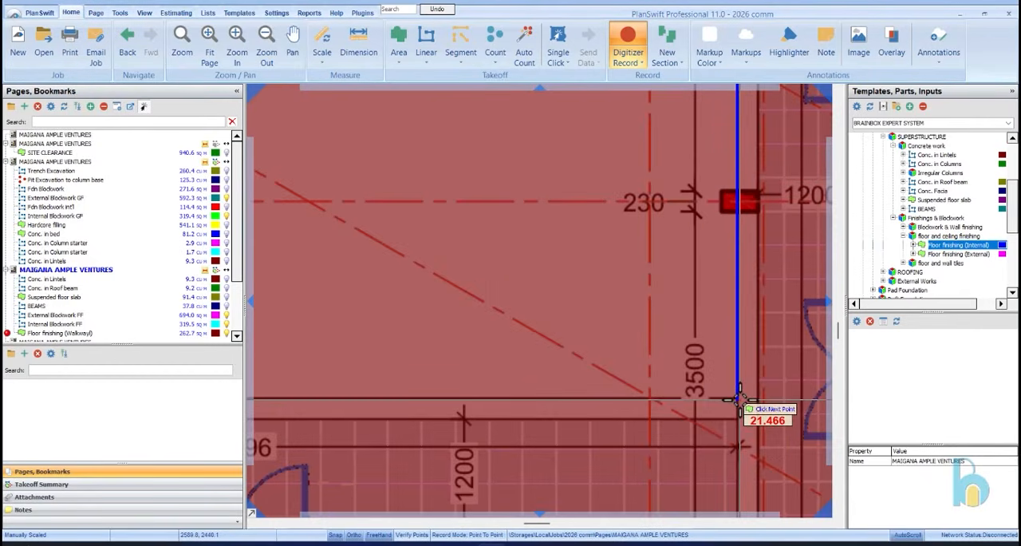
{"action": "left_click", "coordinate": [739, 398]}
Continue the void outline along the walkway fronting Warehouse 5 and up beside Shop 26 to the column where the walkway slants
{"action": "scroll", "coordinate": [803, 376], "scroll_direction": "down", "scroll_amount": 2}
{"action": "scroll", "coordinate": [433, 354], "scroll_direction": "down", "scroll_amount": 3}
{"action": "scroll", "coordinate": [520, 388], "scroll_direction": "up", "scroll_amount": 4}
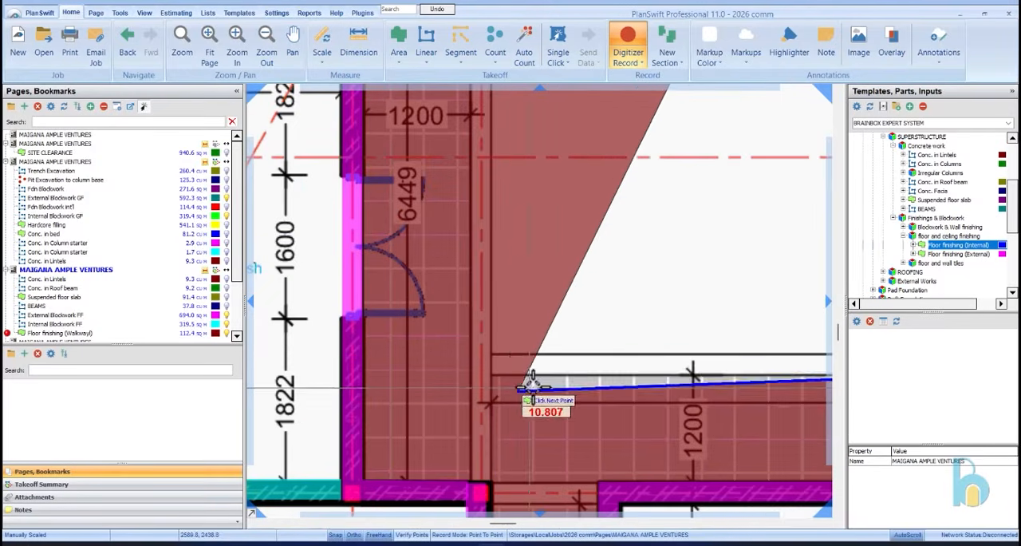
{"action": "left_click", "coordinate": [489, 349]}
{"action": "scroll", "coordinate": [511, 431], "scroll_direction": "down", "scroll_amount": 3}
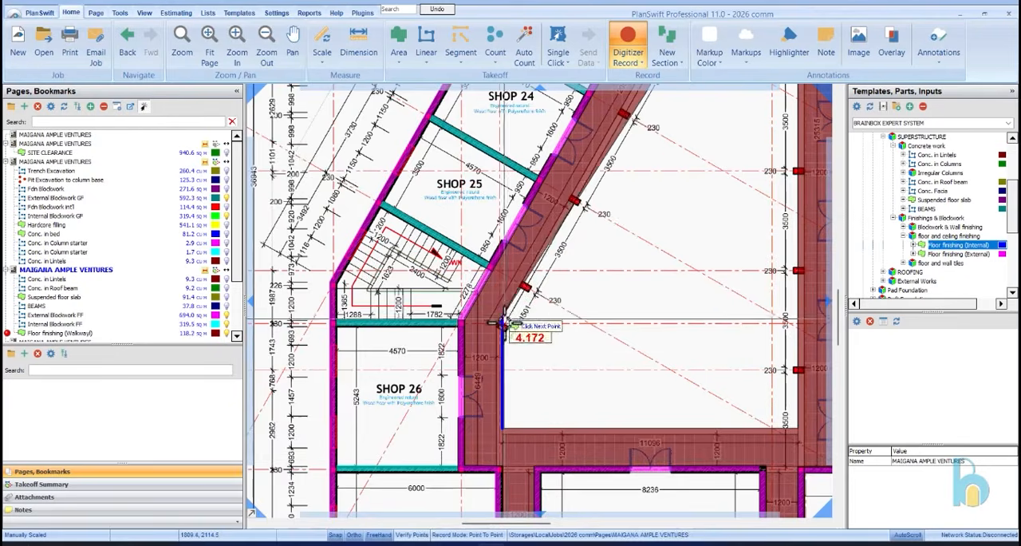
{"action": "scroll", "coordinate": [505, 346], "scroll_direction": "up", "scroll_amount": 4}
{"action": "left_click", "coordinate": [500, 345]}
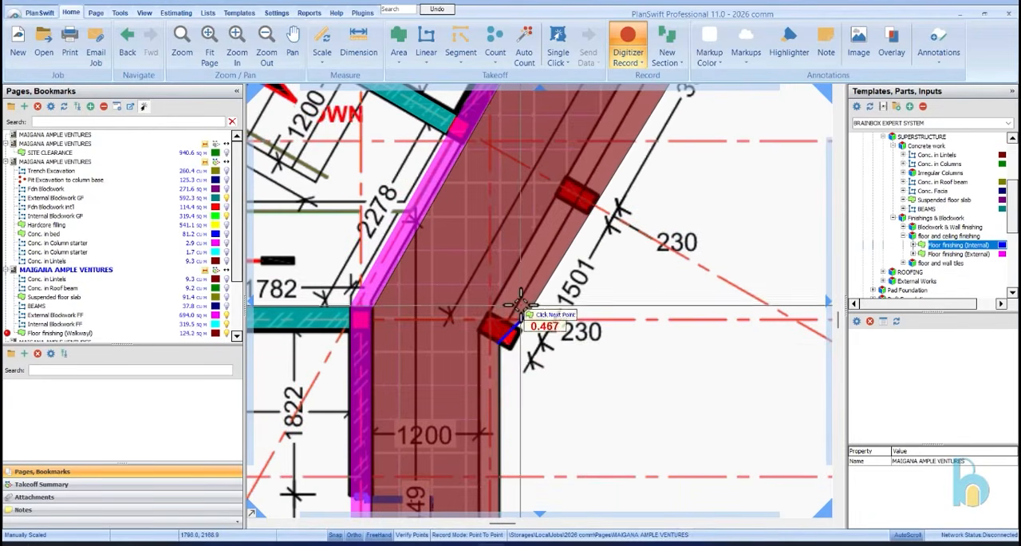
Complete the void outline along the slanted walkway edge to the columns near the toilet lobby and finish subtracting it
{"action": "scroll", "coordinate": [511, 312], "scroll_direction": "up", "scroll_amount": 2}
{"action": "scroll", "coordinate": [515, 296], "scroll_direction": "down", "scroll_amount": 4}
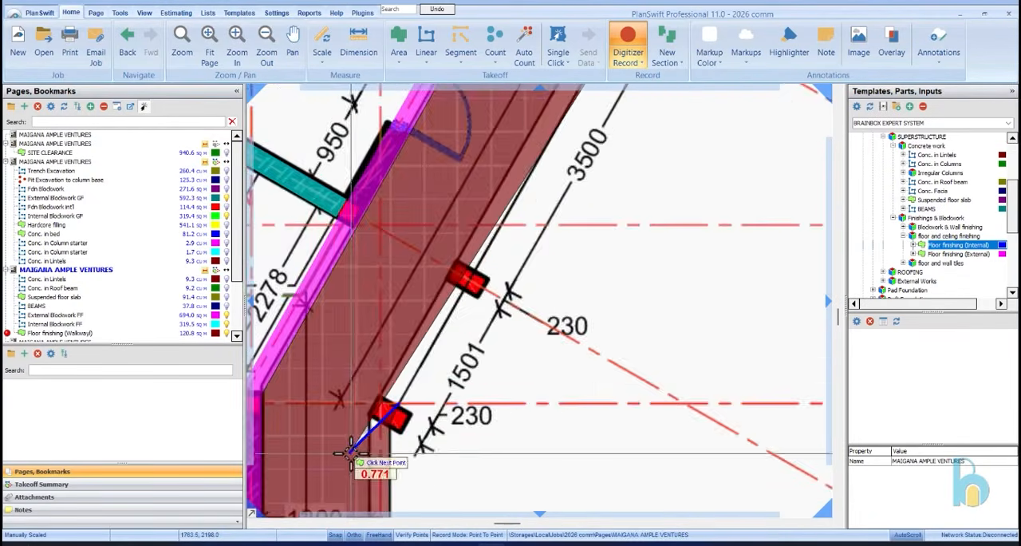
{"action": "scroll", "coordinate": [558, 223], "scroll_direction": "up", "scroll_amount": 5}
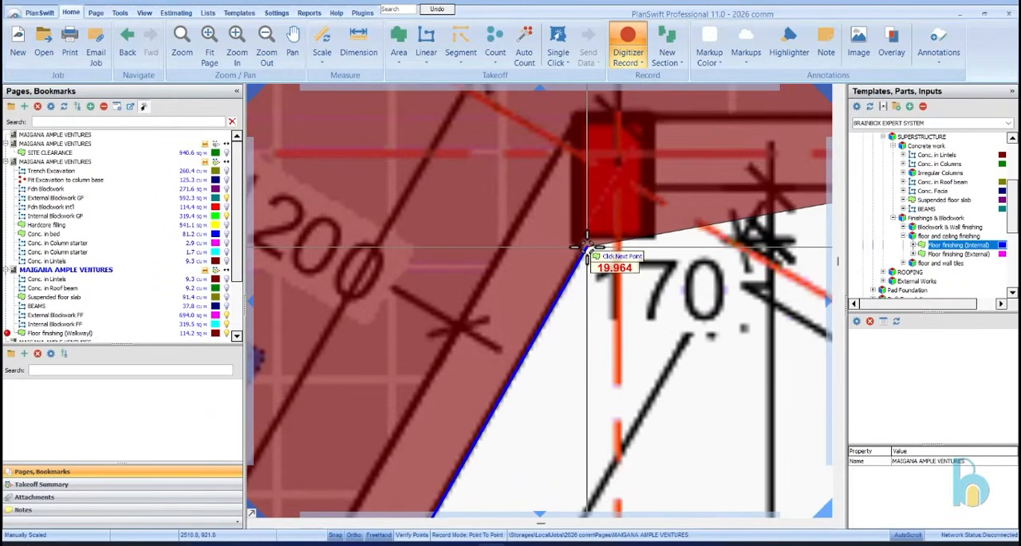
{"action": "left_click", "coordinate": [587, 246]}
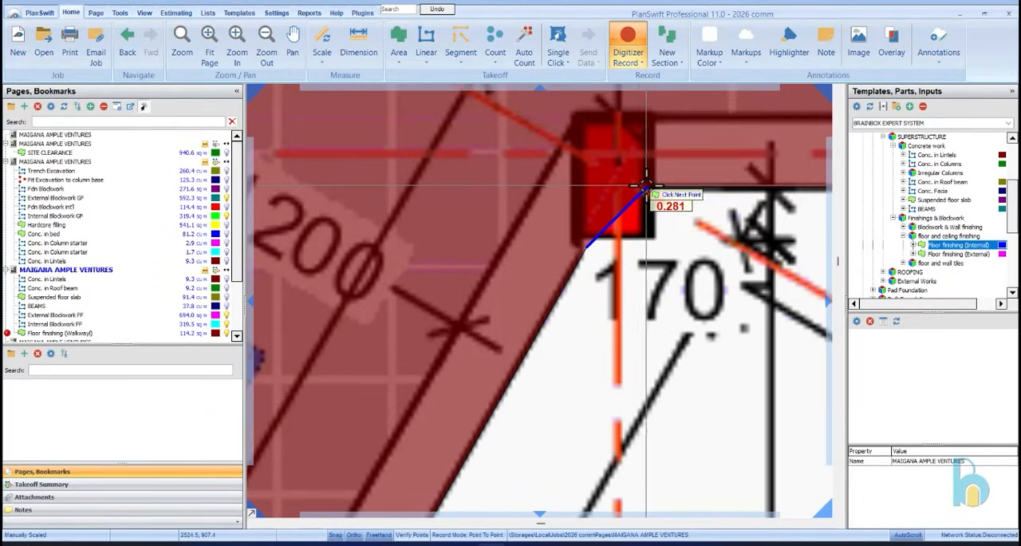
{"action": "left_click", "coordinate": [647, 186]}
{"action": "scroll", "coordinate": [463, 260], "scroll_direction": "down", "scroll_amount": 3}
{"action": "right_click", "coordinate": [575, 290]}
{"action": "left_click", "coordinate": [599, 316]}
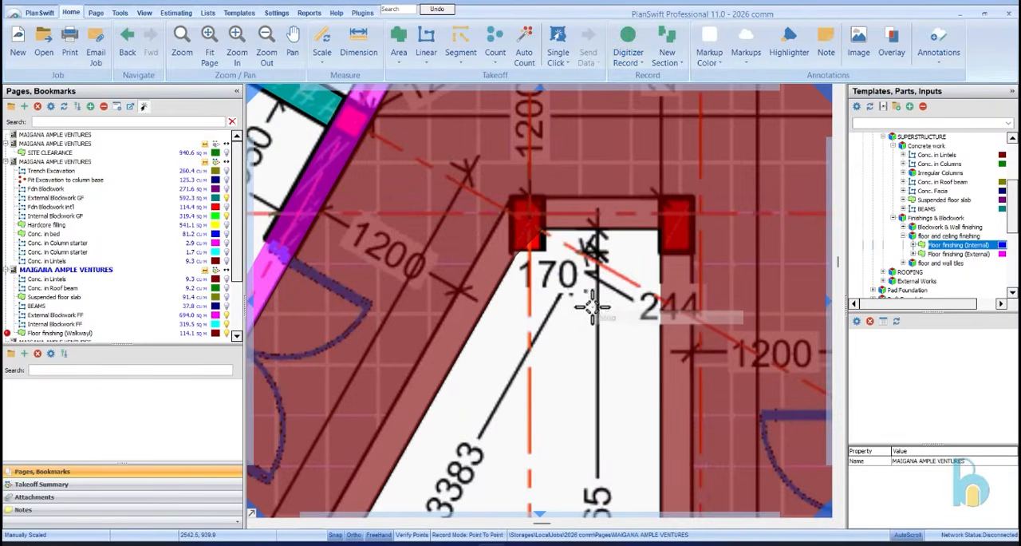
Review the walkway finishing area on the first floor plan and the quantities listed for the Suspended floor slab
{"action": "scroll", "coordinate": [581, 273], "scroll_direction": "down", "scroll_amount": 2}
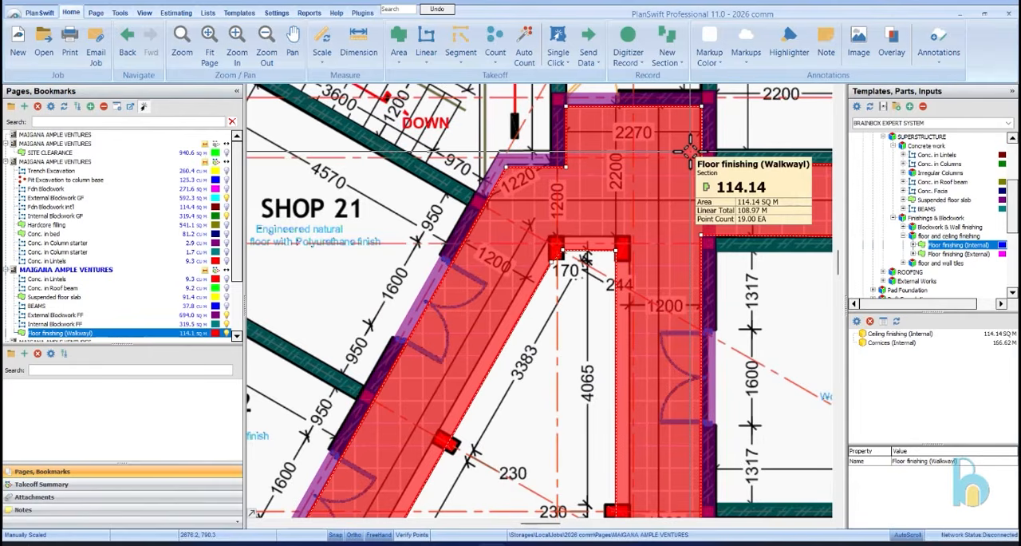
{"action": "scroll", "coordinate": [686, 150], "scroll_direction": "down", "scroll_amount": 3}
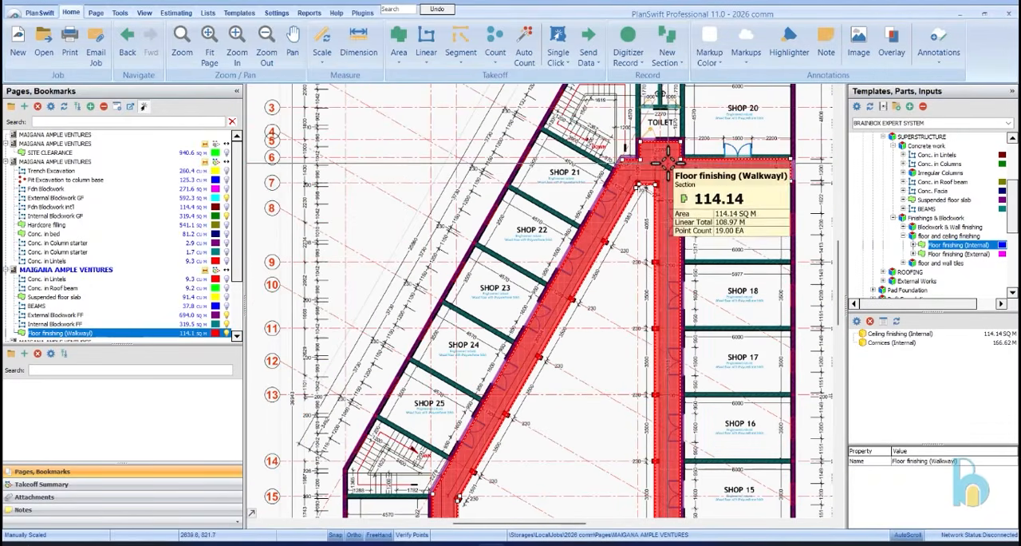
{"action": "left_click", "coordinate": [118, 301]}
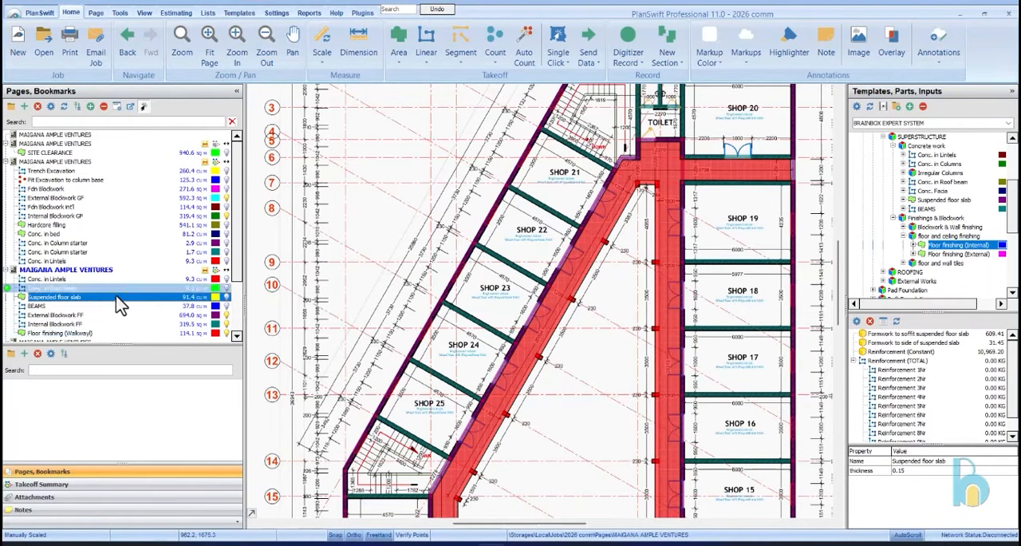
{"action": "scroll", "coordinate": [635, 184], "scroll_direction": "down", "scroll_amount": 3}
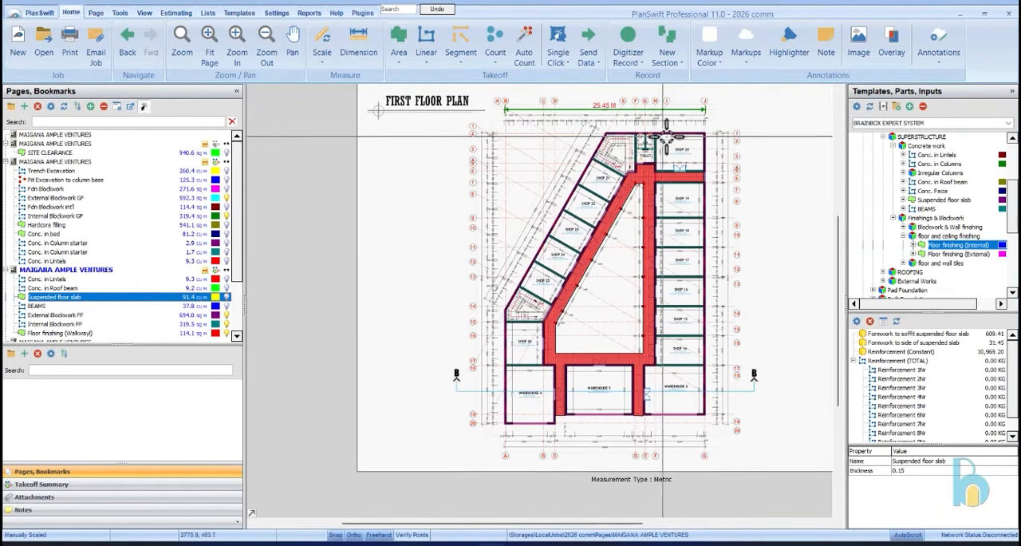
{"action": "scroll", "coordinate": [682, 145], "scroll_direction": "up", "scroll_amount": 3}
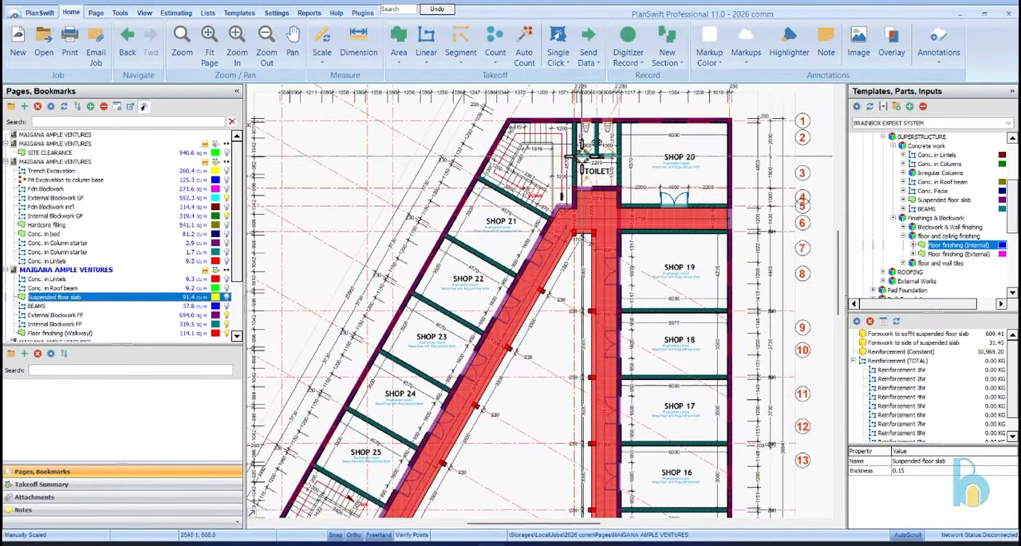
Start a Floor & Wall tiles (Toilet & Kitchen) takeoff from the floor and wall tiles templates, keeping its default name
{"action": "scroll", "coordinate": [722, 163], "scroll_direction": "down", "scroll_amount": 5}
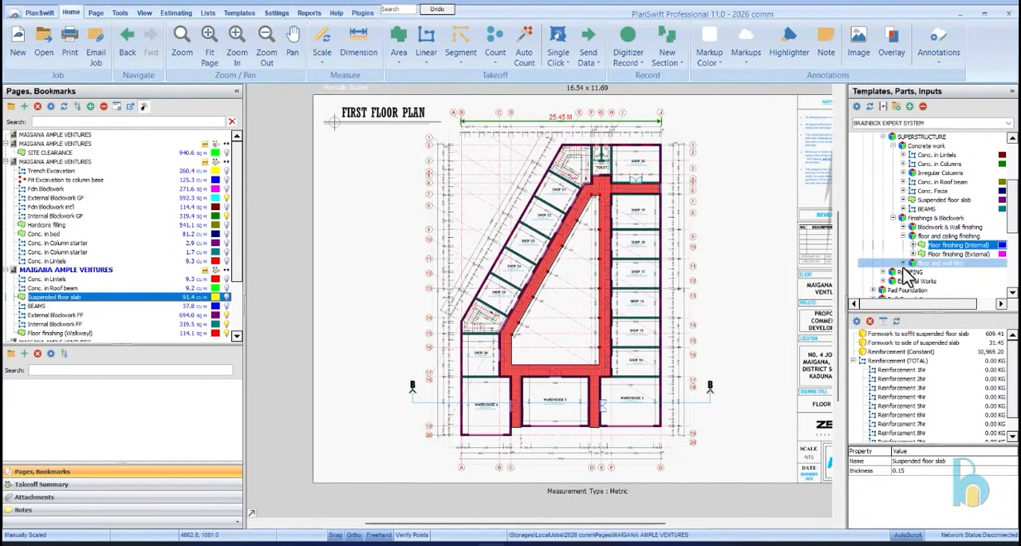
{"action": "left_click", "coordinate": [904, 264]}
{"action": "left_click", "coordinate": [941, 276]}
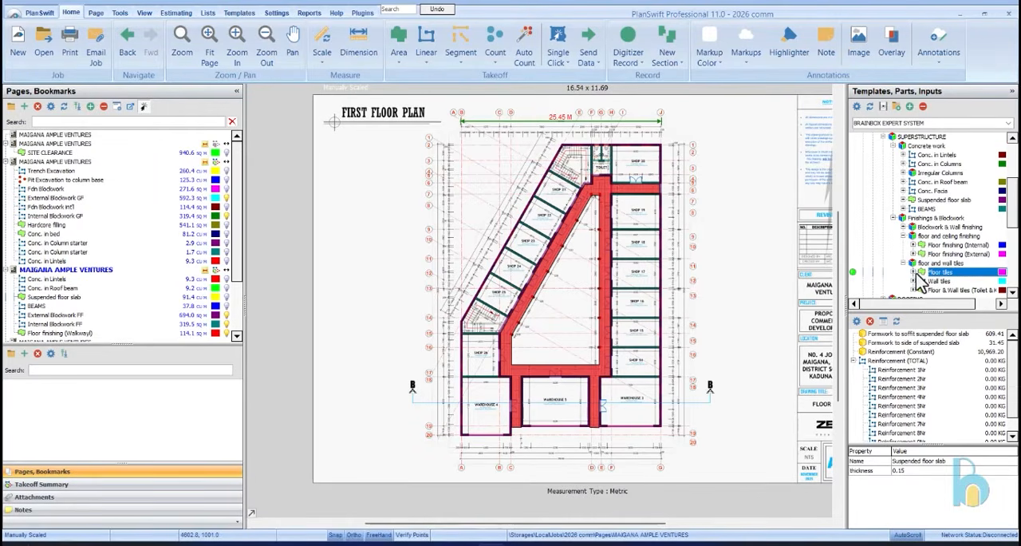
{"action": "scroll", "coordinate": [922, 279], "scroll_direction": "down", "scroll_amount": 3}
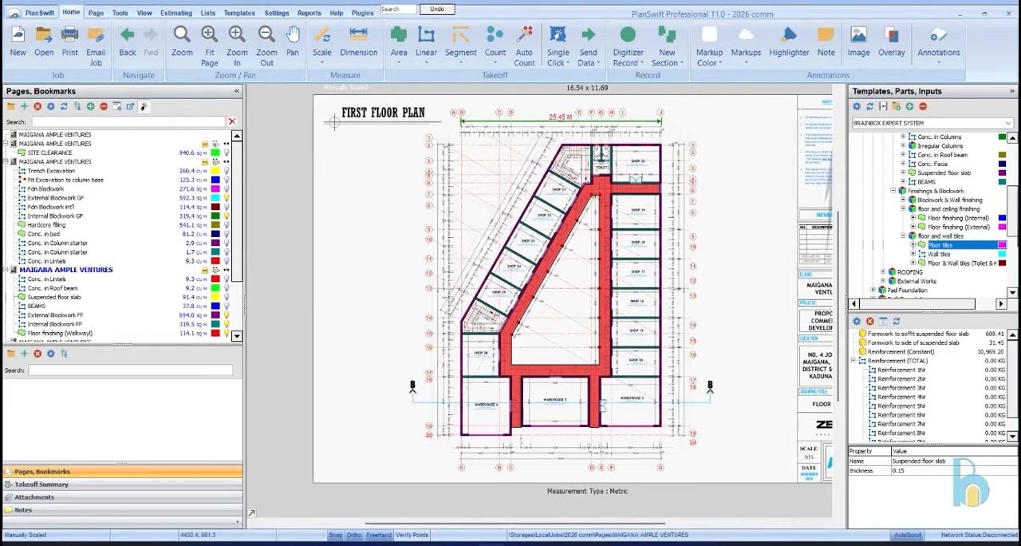
{"action": "left_click", "coordinate": [926, 263]}
{"action": "left_click", "coordinate": [913, 262]}
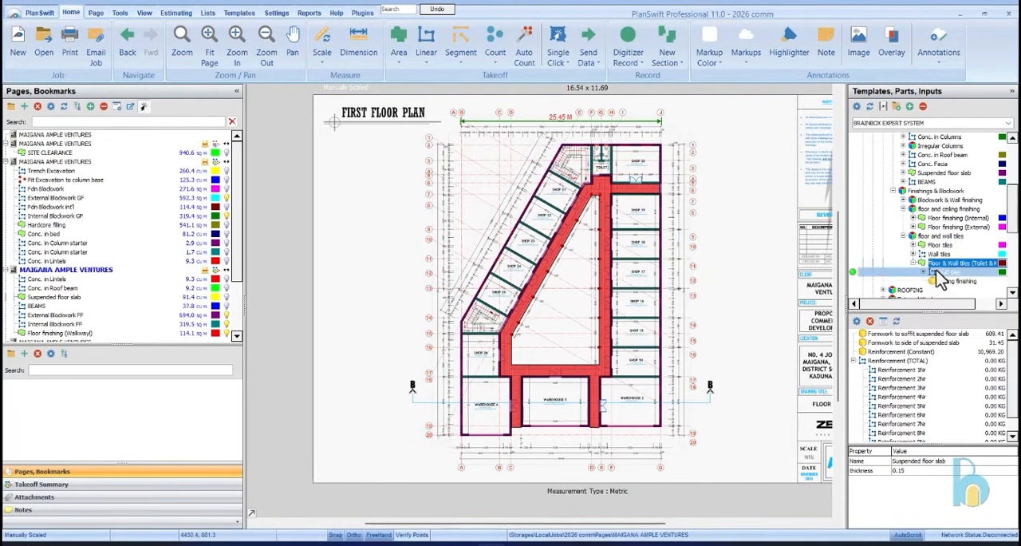
{"action": "left_click", "coordinate": [940, 255]}
{"action": "left_click", "coordinate": [933, 263]}
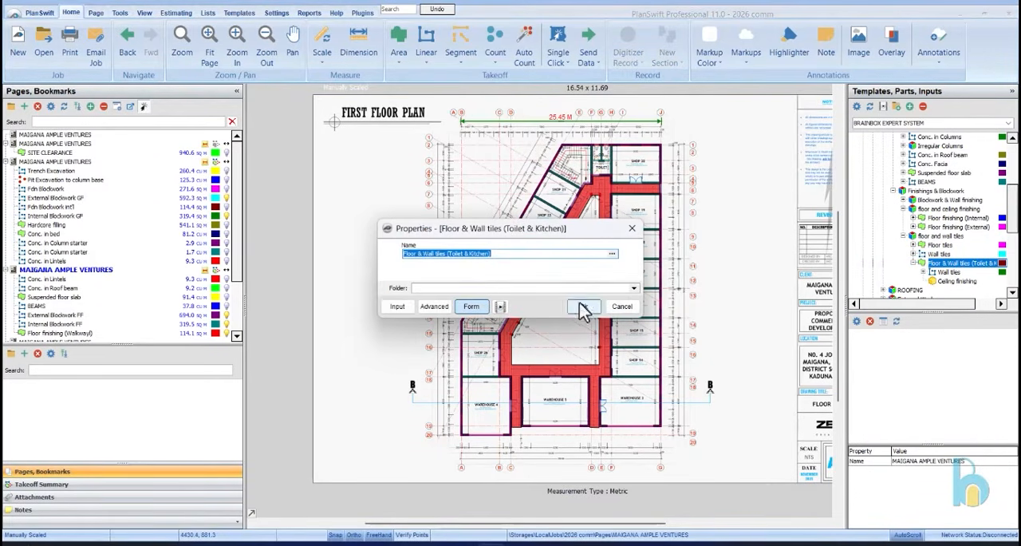
{"action": "left_click", "coordinate": [583, 307]}
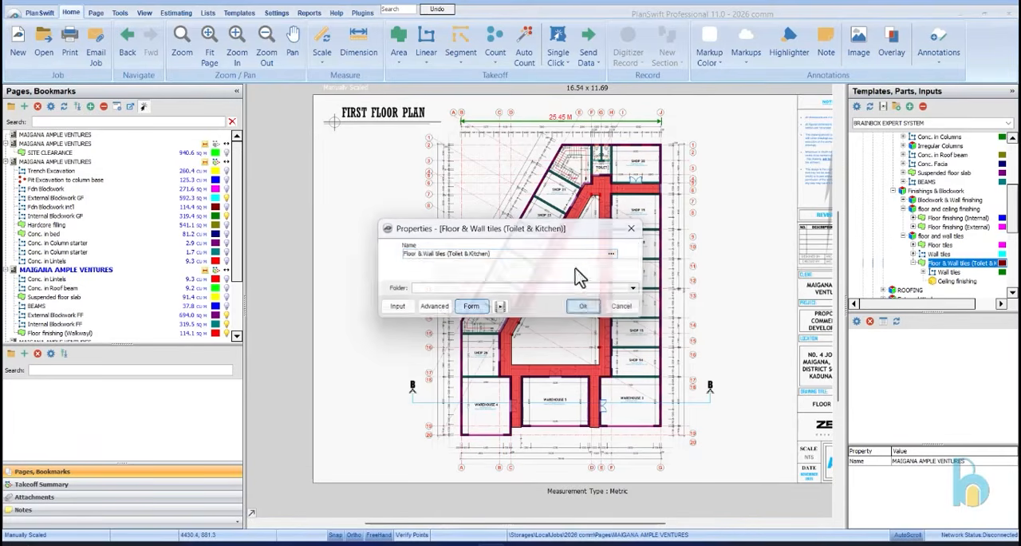
Outline the toilet lobby floor on the first floor plan as a tiled area, following its inner wall corners
{"action": "scroll", "coordinate": [606, 132], "scroll_direction": "up", "scroll_amount": 5}
{"action": "scroll", "coordinate": [616, 134], "scroll_direction": "up", "scroll_amount": 2}
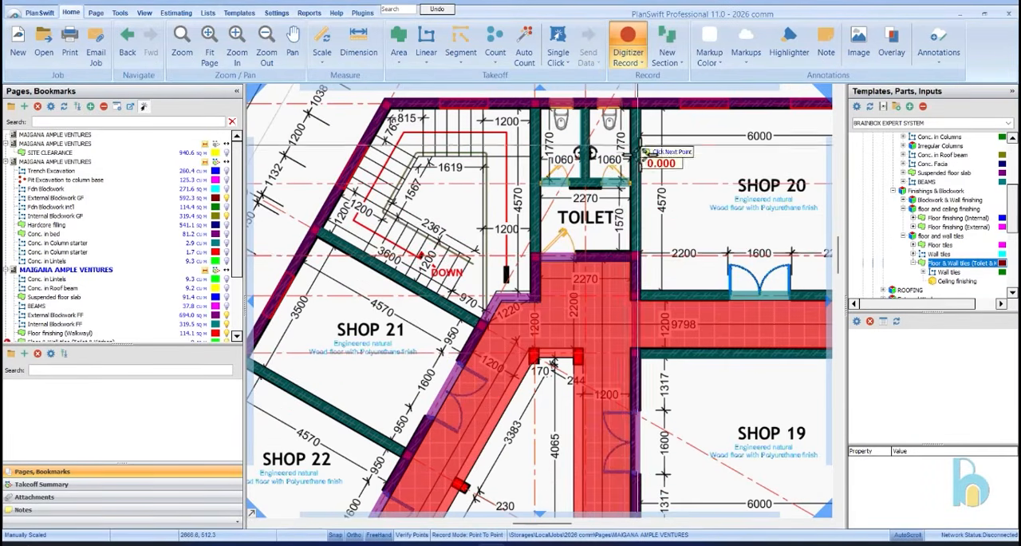
{"action": "left_click", "coordinate": [544, 250]}
{"action": "left_click", "coordinate": [544, 187]}
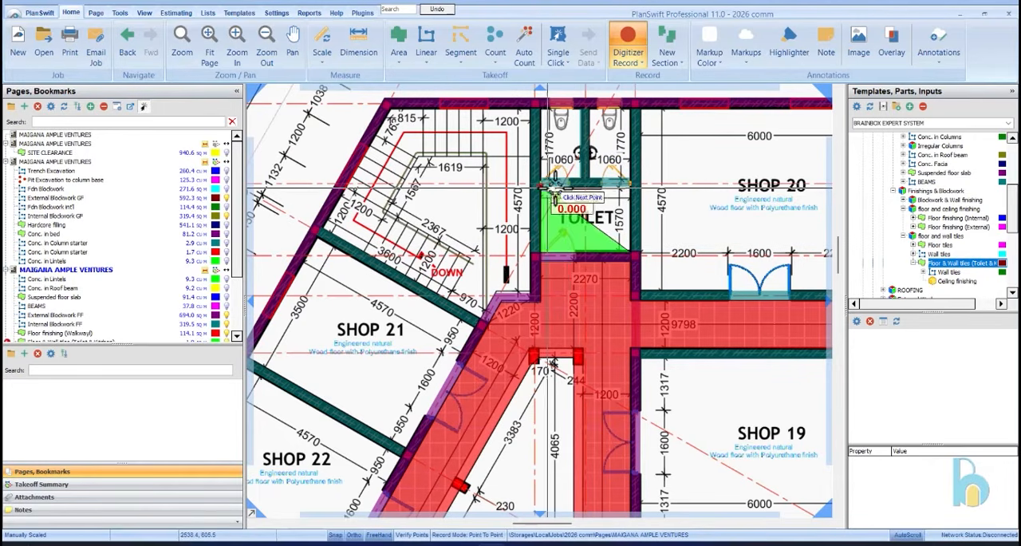
{"action": "double_click", "coordinate": [630, 187]}
Outline the two toilet cubicles above the lobby as further tiled areas and stop recording
{"action": "left_click", "coordinate": [631, 178]}
{"action": "left_click", "coordinate": [590, 178]}
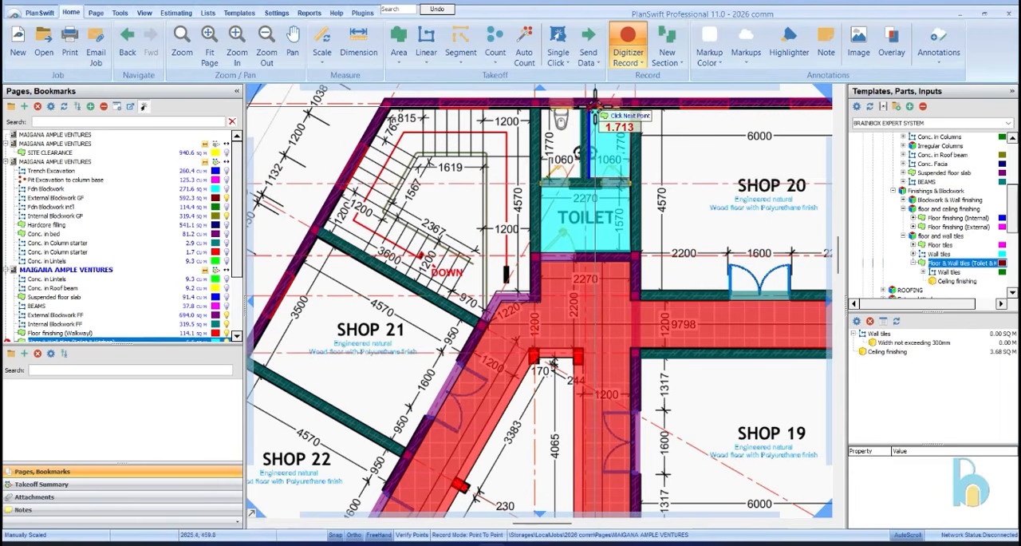
{"action": "double_click", "coordinate": [591, 109]}
{"action": "left_click", "coordinate": [581, 111]}
{"action": "left_click", "coordinate": [580, 177]}
{"action": "left_click", "coordinate": [543, 178]}
{"action": "double_click", "coordinate": [543, 109]}
{"action": "left_click", "coordinate": [636, 49]}
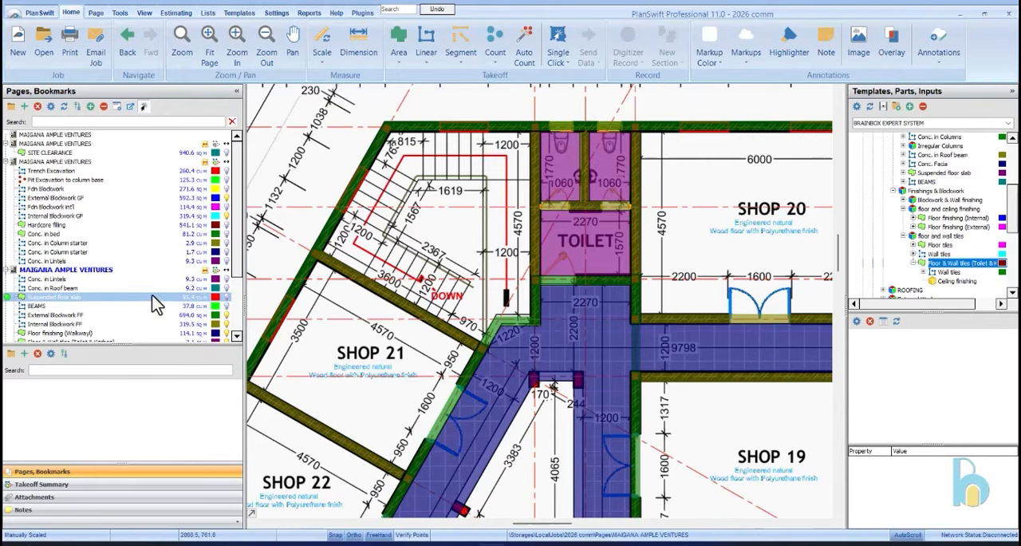
Rename the toilet tiling item in the takeoff summary as Floor & Wall tiles (Toilet)
{"action": "left_click", "coordinate": [561, 209]}
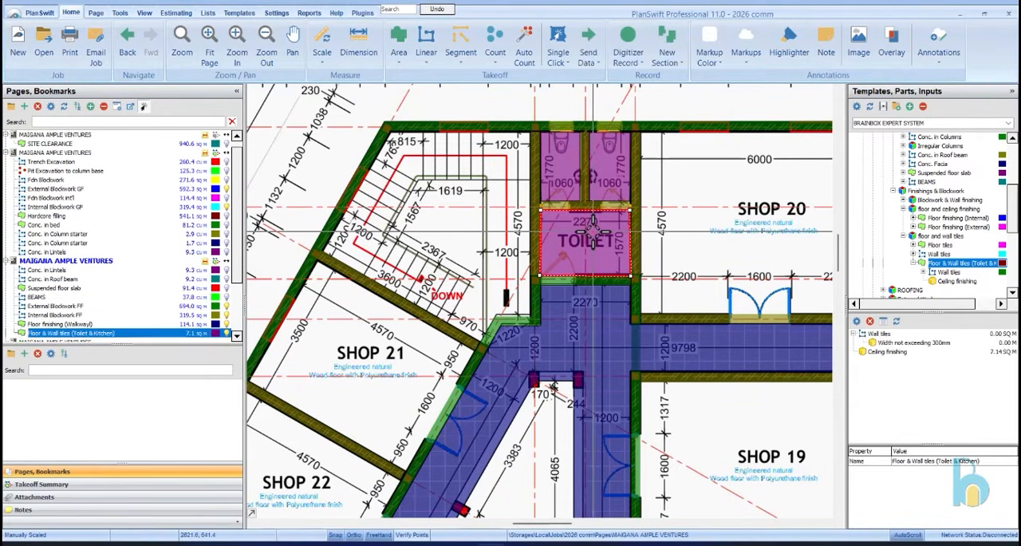
{"action": "left_click", "coordinate": [80, 483]}
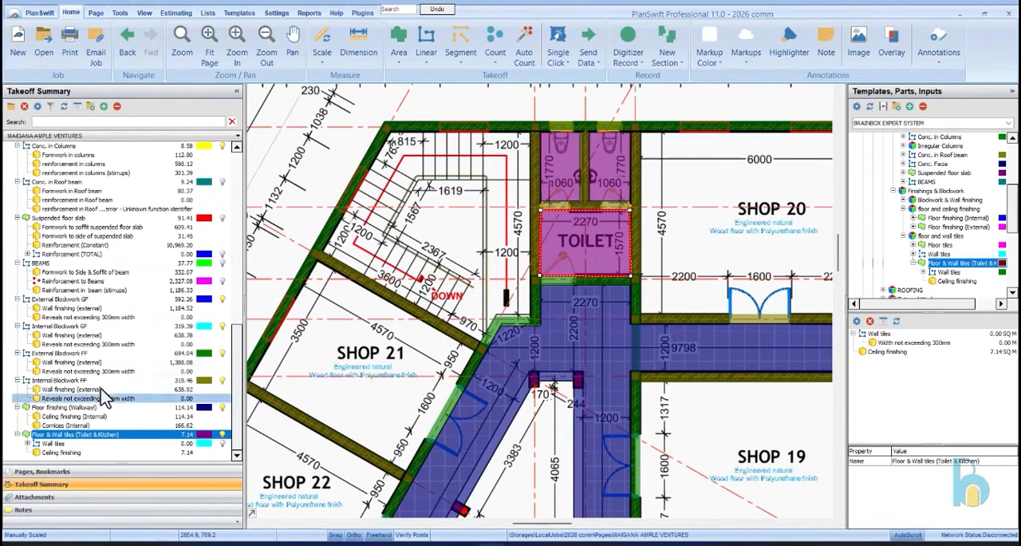
{"action": "double_click", "coordinate": [104, 434]}
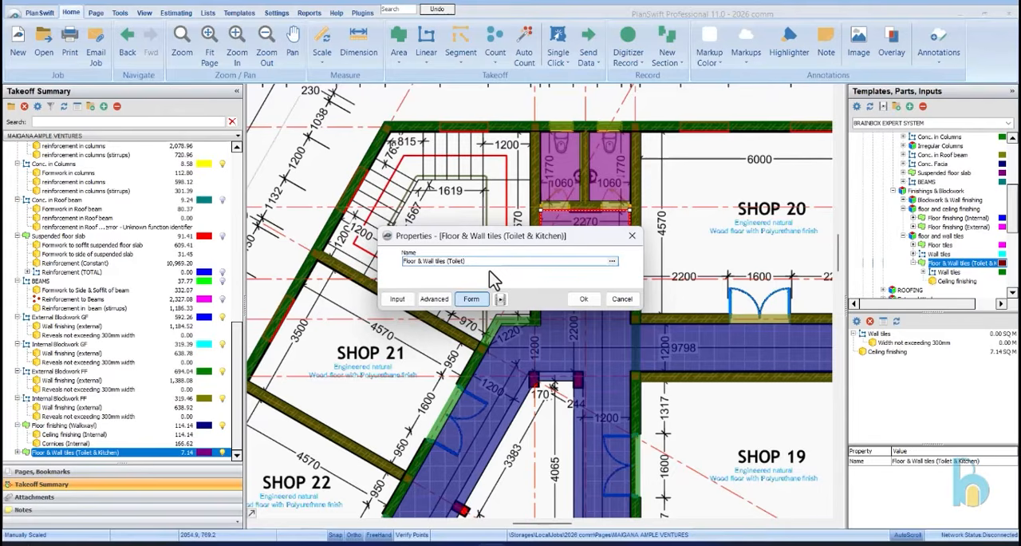
{"action": "type", "text": ")"}
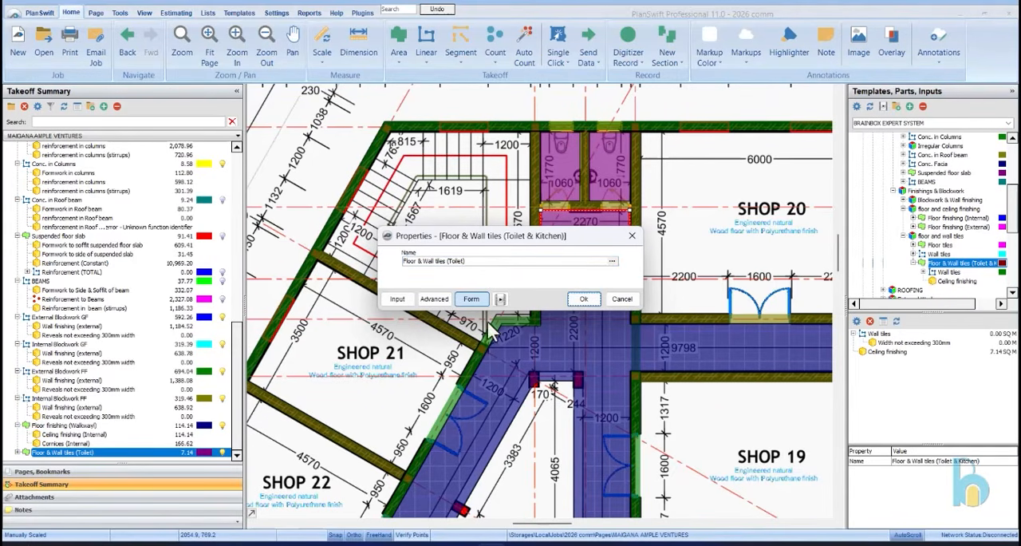
{"action": "left_click", "coordinate": [584, 299]}
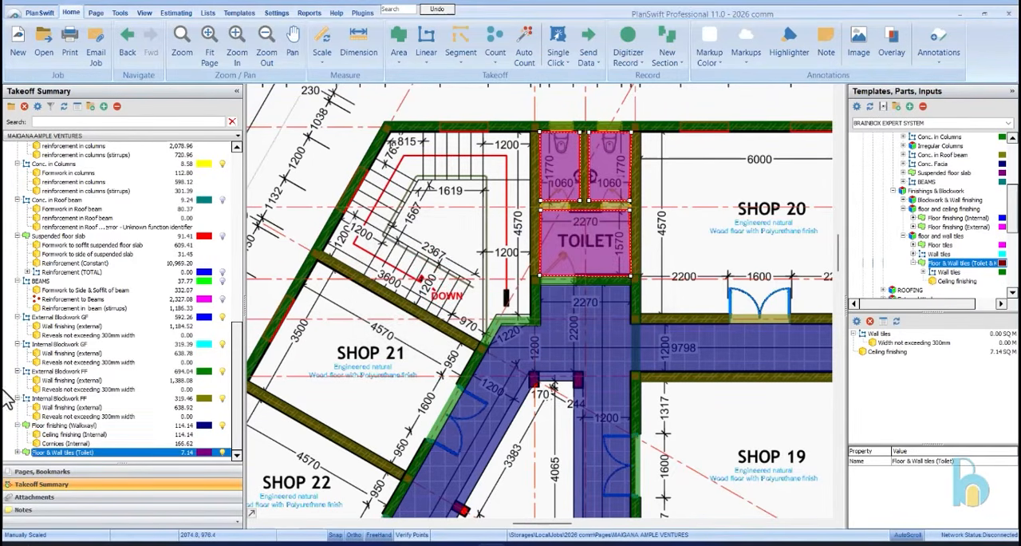
Set the wall height of the Wall tiles under Floor & Wall tiles (Toilet) to 3.35 m
{"action": "left_click", "coordinate": [27, 452]}
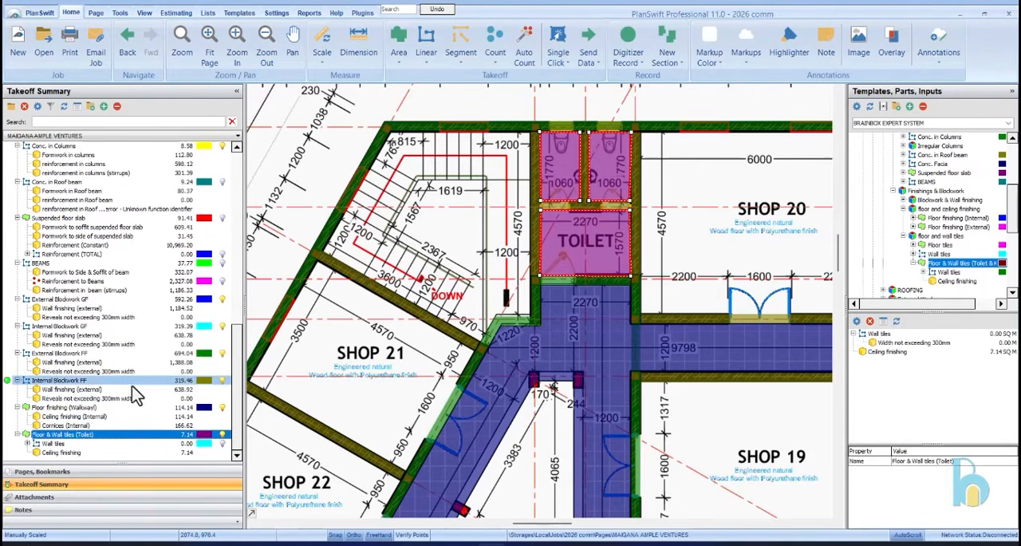
{"action": "left_click", "coordinate": [90, 445]}
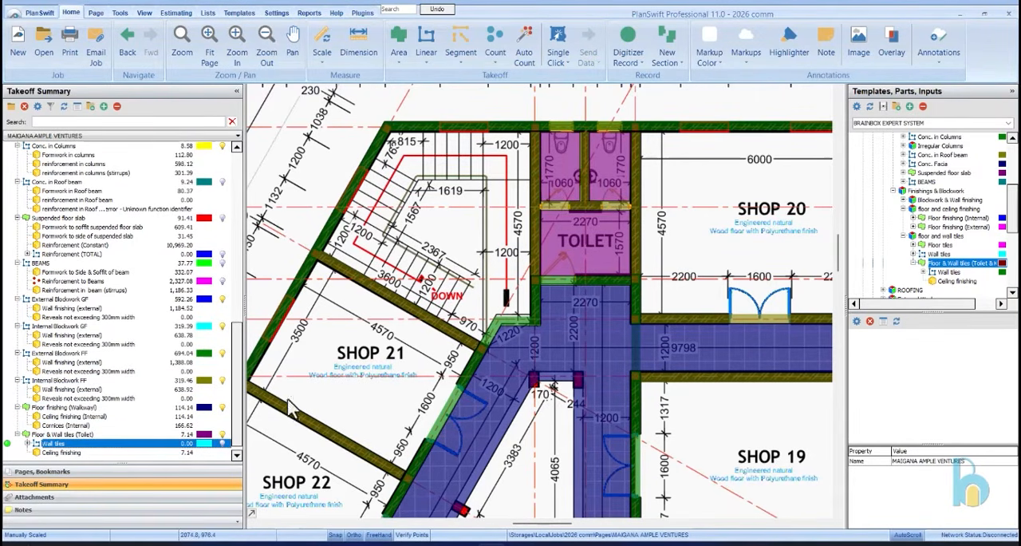
{"action": "double_click", "coordinate": [154, 447]}
{"action": "left_click", "coordinate": [512, 221]}
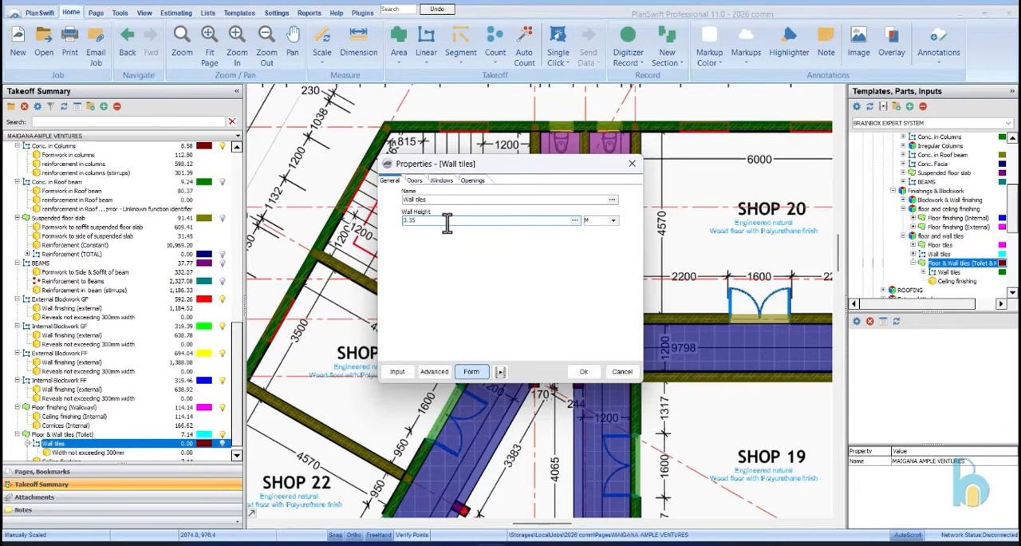
{"action": "left_click", "coordinate": [590, 374]}
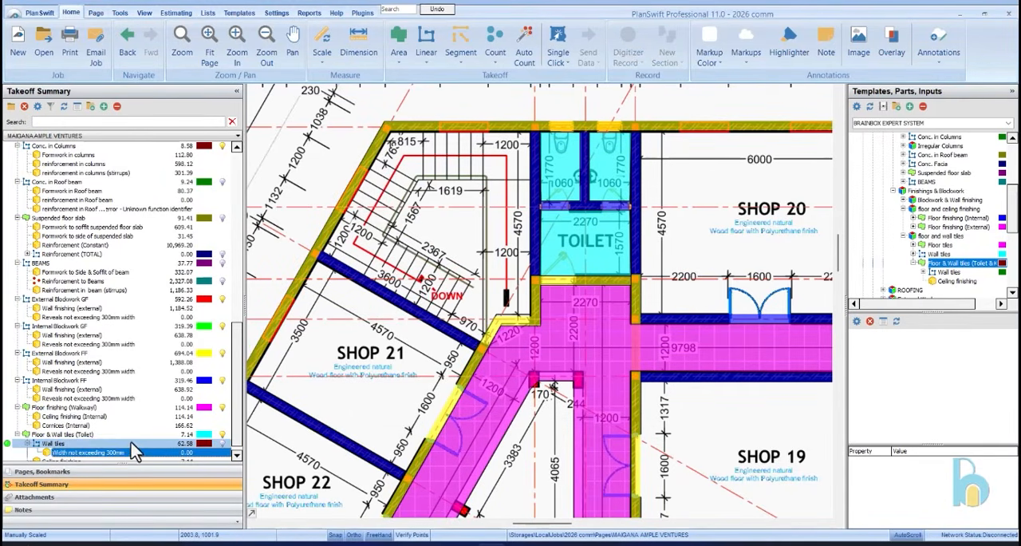
Check the first floor plan and section B-B, and bring up the roof plan page A04
{"action": "scroll", "coordinate": [555, 180], "scroll_direction": "down", "scroll_amount": 3}
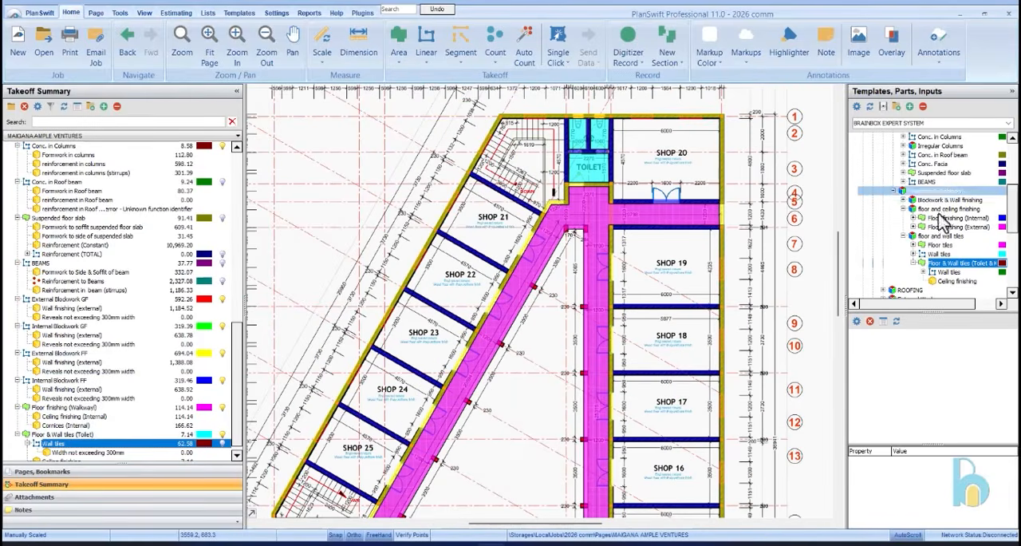
{"action": "scroll", "coordinate": [914, 191], "scroll_direction": "down", "scroll_amount": 2}
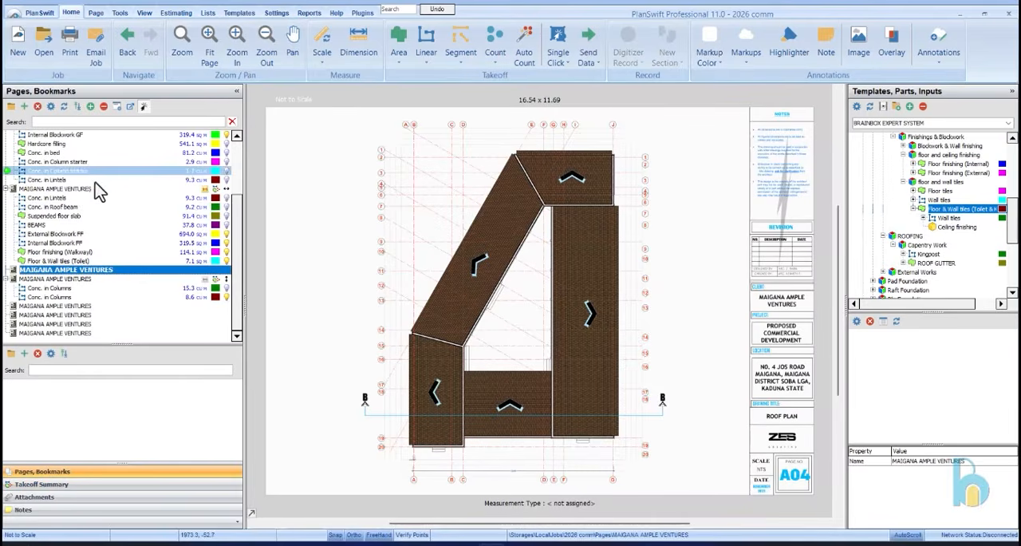
{"action": "left_click", "coordinate": [98, 190]}
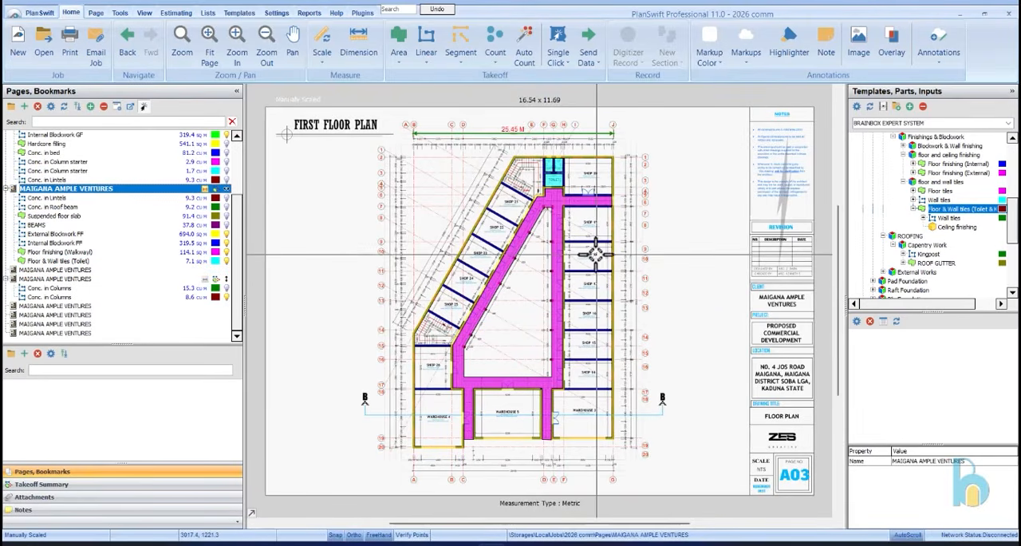
{"action": "mouse_move", "coordinate": [604, 240]}
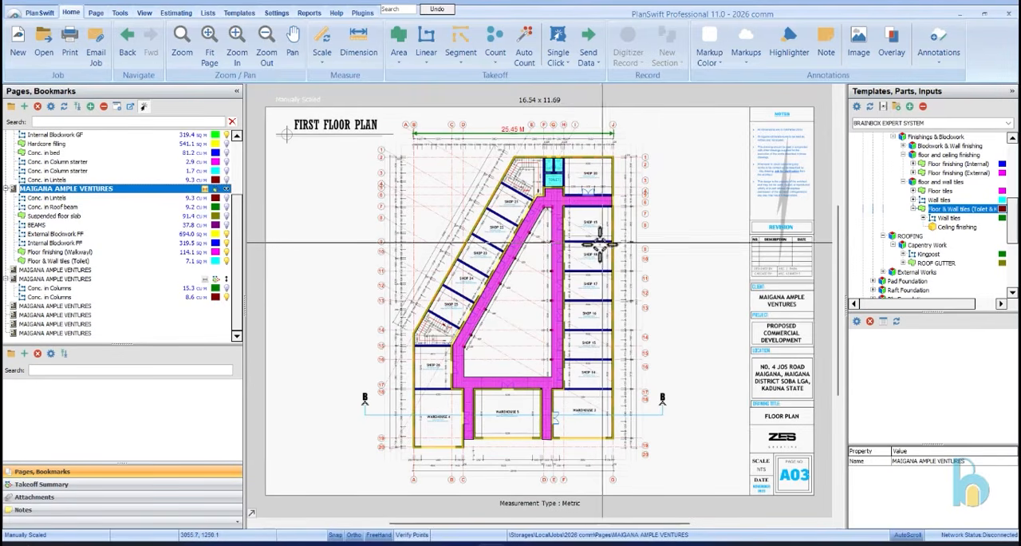
{"action": "left_click", "coordinate": [103, 271]}
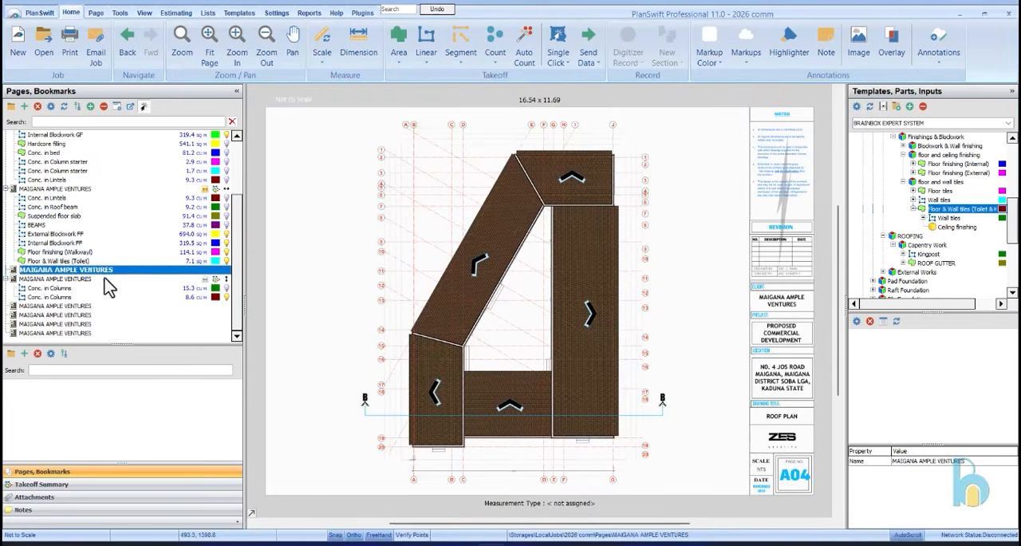
{"action": "left_click", "coordinate": [168, 279]}
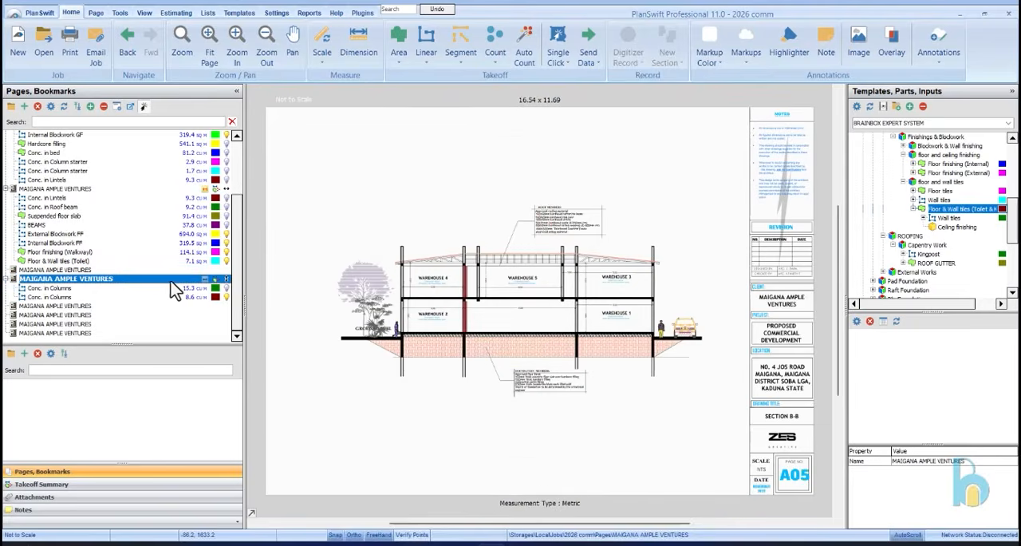
{"action": "left_click", "coordinate": [168, 271]}
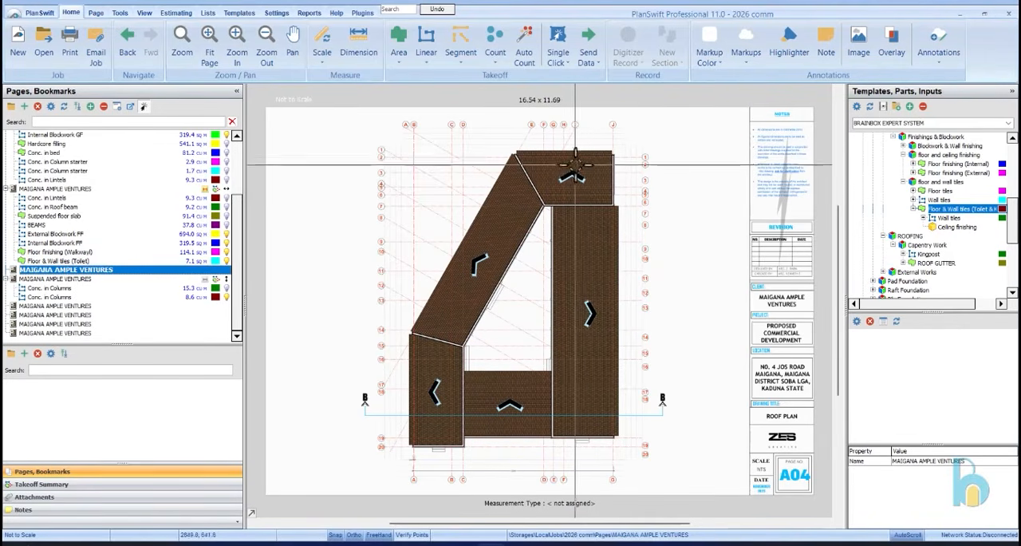
Scale the roof plan in metres with a horizontal two-point dimension when starting the Kingpost takeoff, and dismiss the Kingpost properties
{"action": "left_click", "coordinate": [926, 261]}
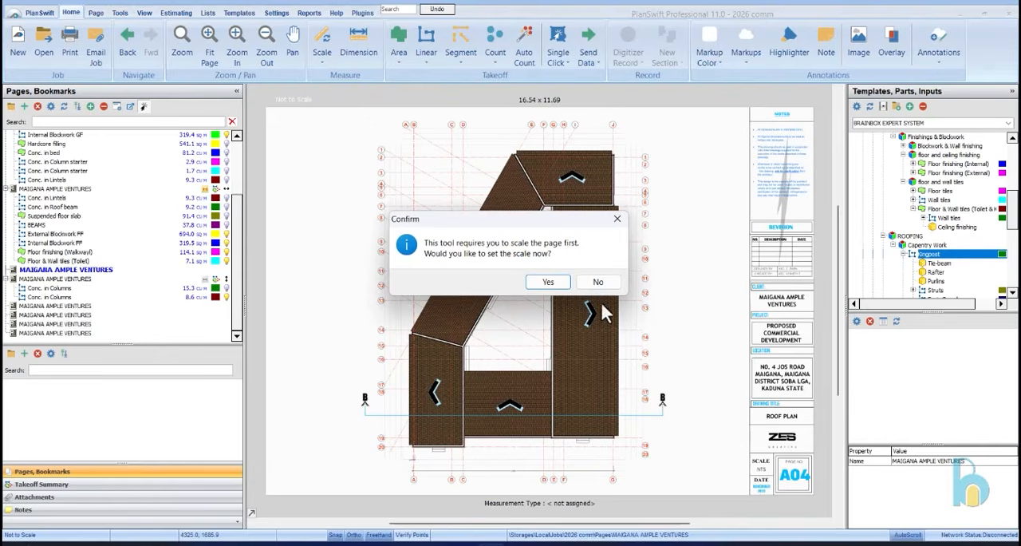
{"action": "left_click", "coordinate": [563, 284]}
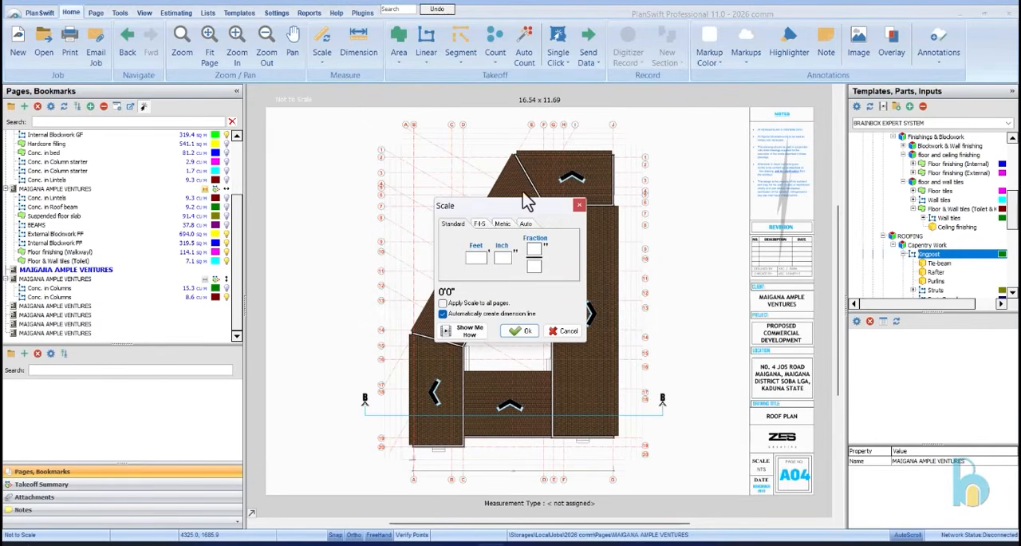
{"action": "left_click", "coordinate": [502, 225]}
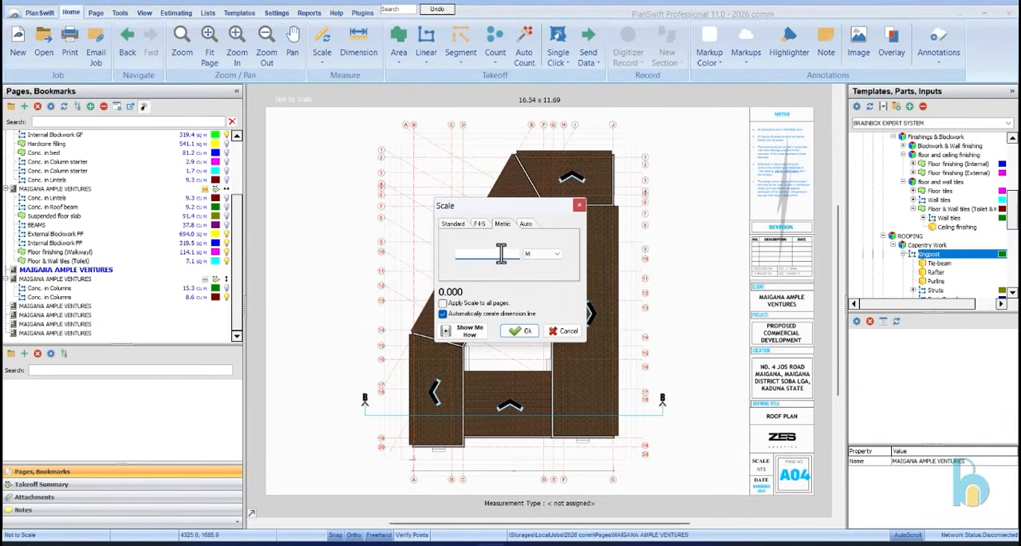
{"action": "left_click", "coordinate": [514, 331]}
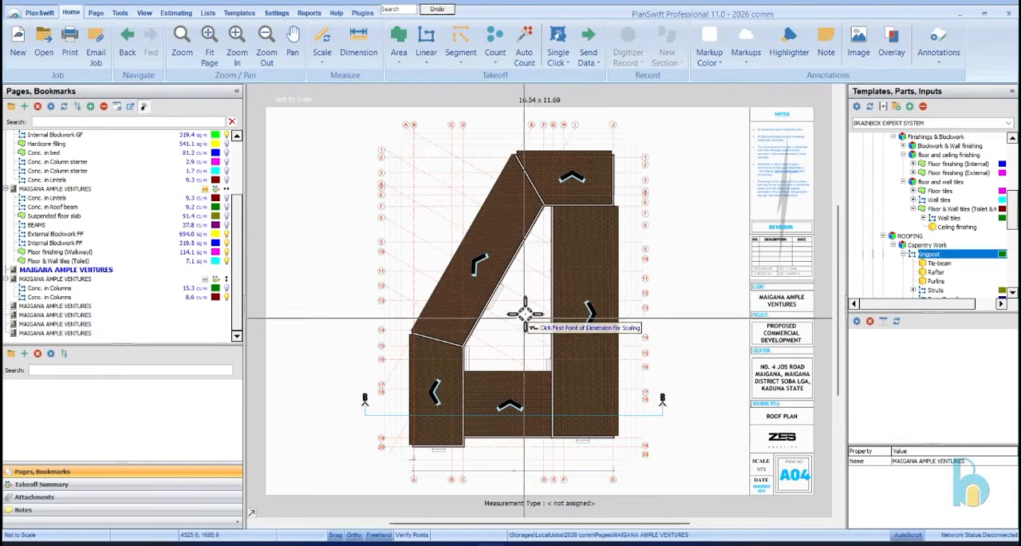
{"action": "left_click", "coordinate": [542, 250]}
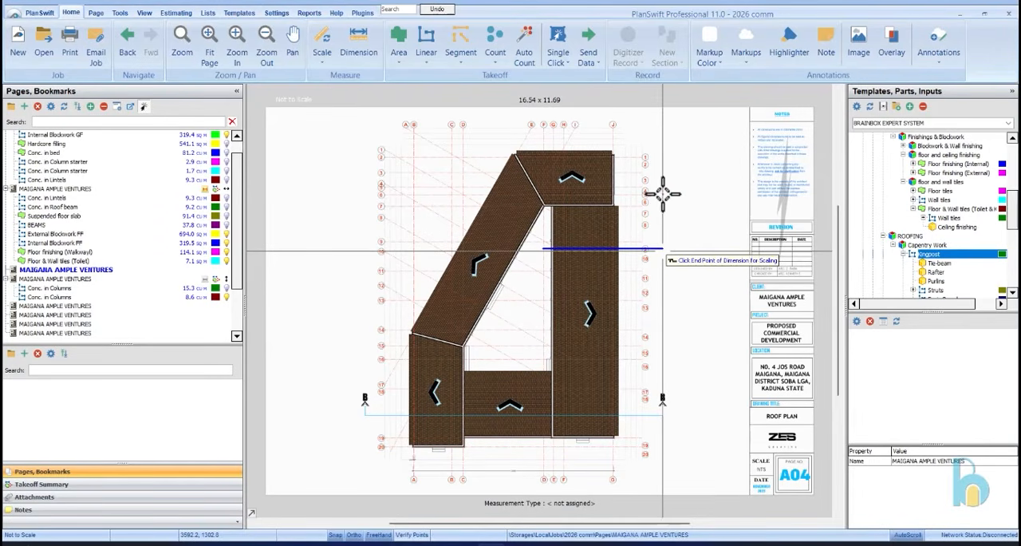
{"action": "left_click", "coordinate": [665, 228]}
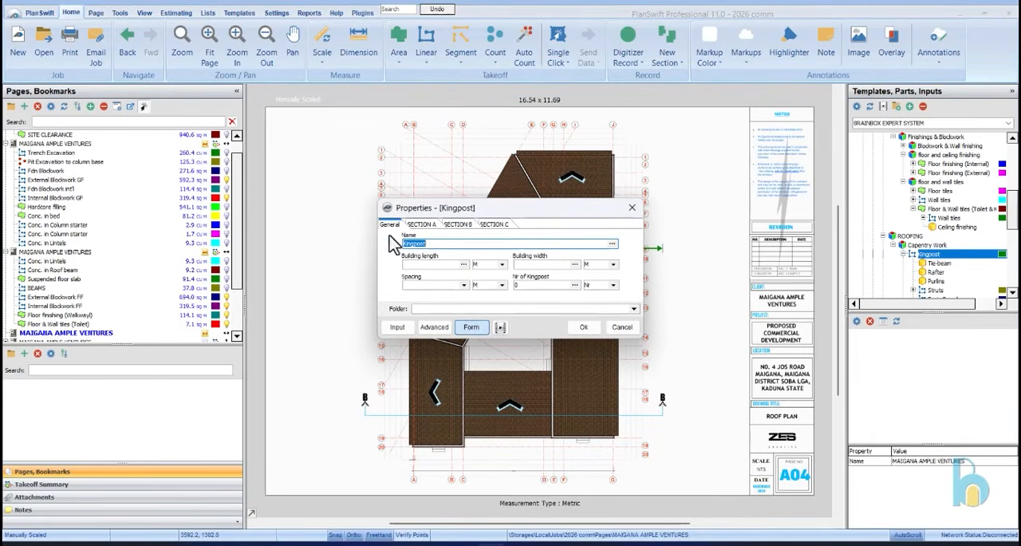
{"action": "left_click", "coordinate": [630, 210]}
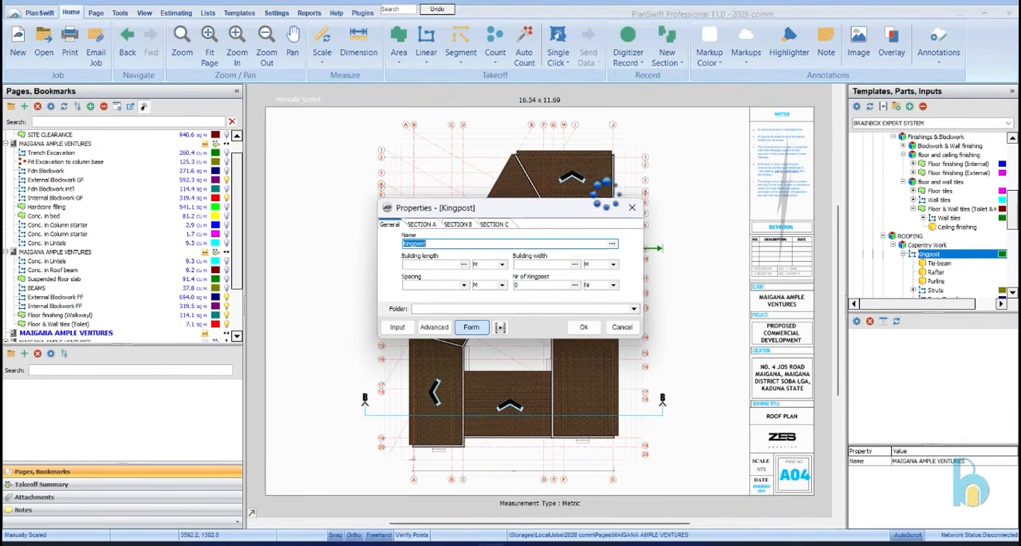